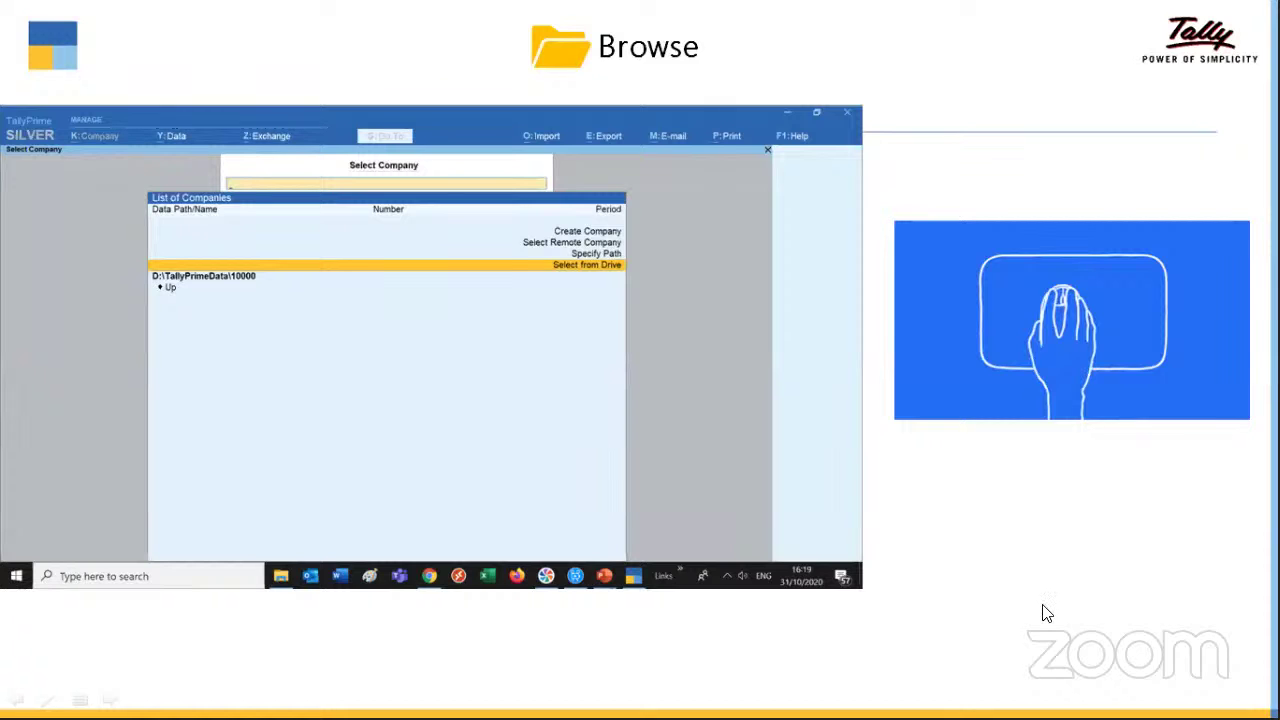
# - Switch to the TallyPrime window showing the E:\Audit 19-20 company list
pyautogui.hotkey('alt', 'Tab')
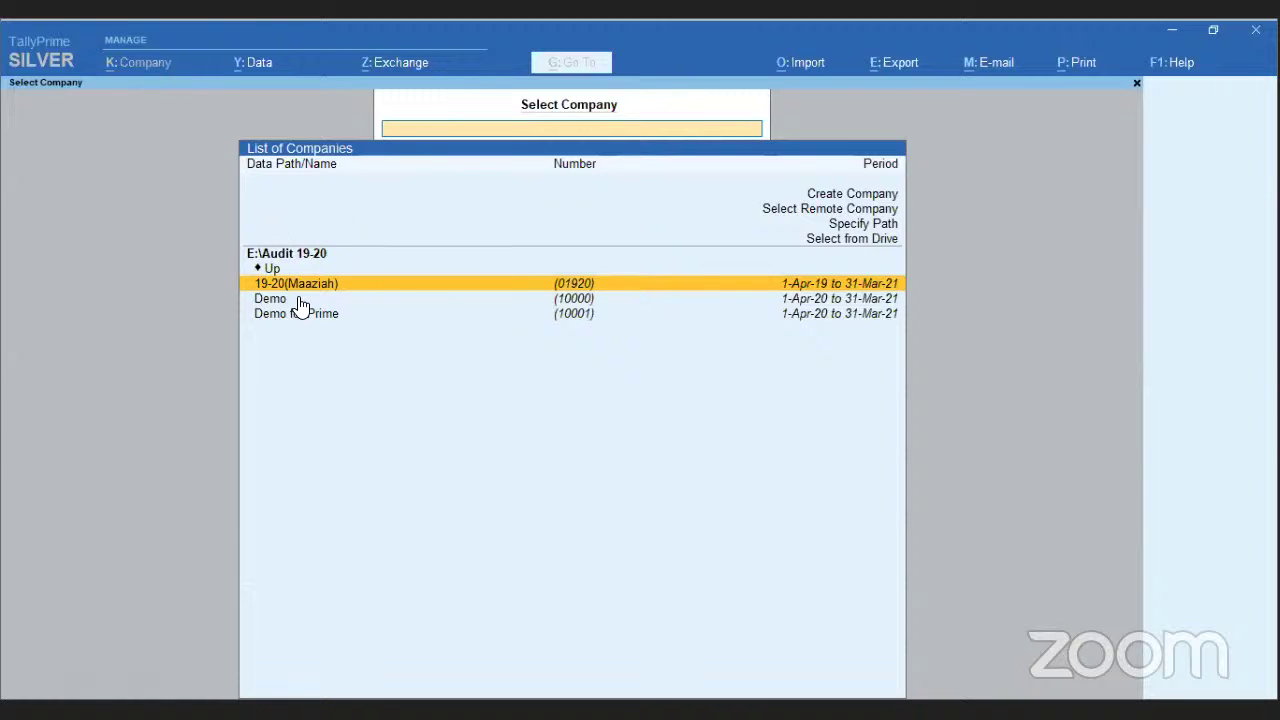
# - Try the Specify Path option with D:, then clear and cancel the path entry
pyautogui.click(866, 196)
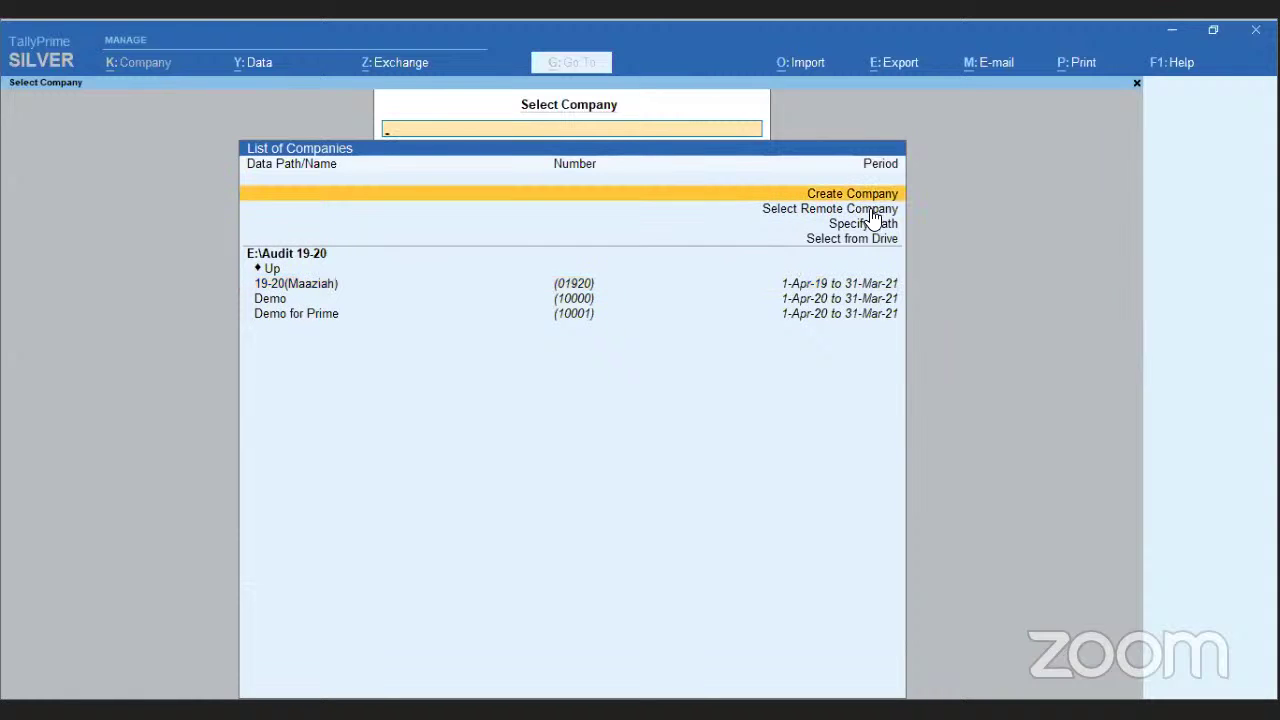
pyautogui.click(872, 210)
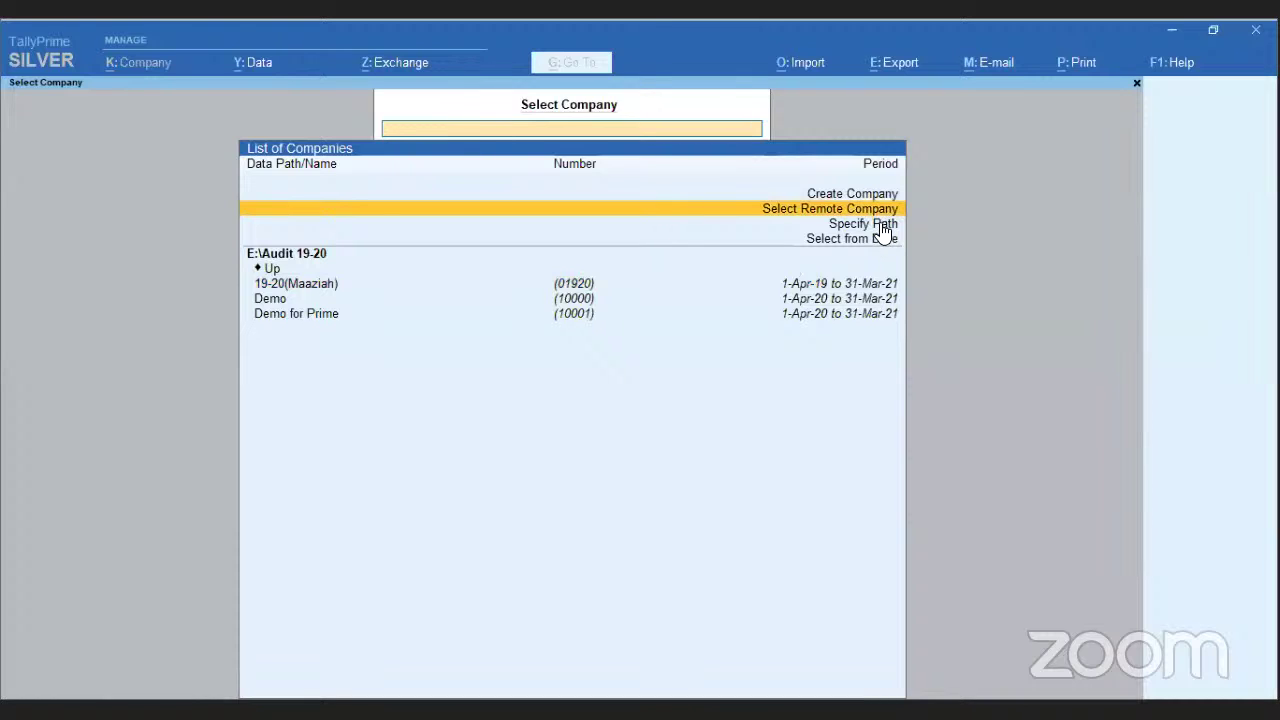
pyautogui.click(881, 226)
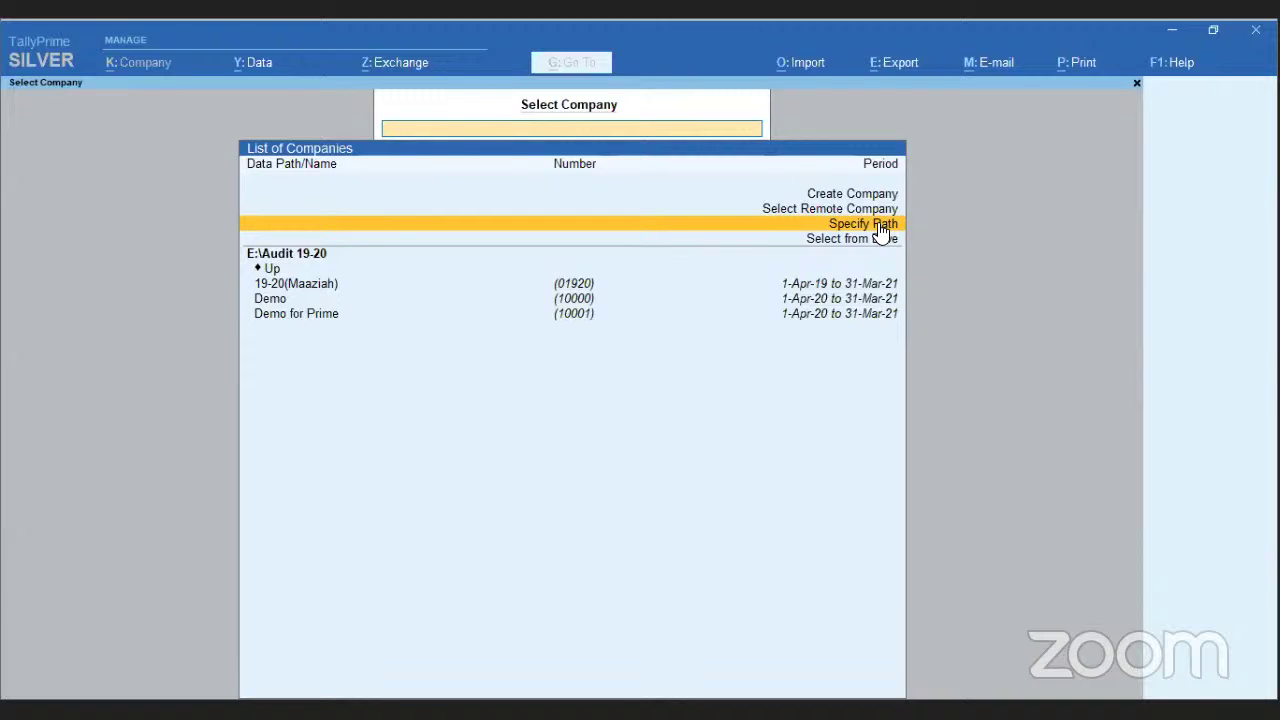
pyautogui.click(880, 229)
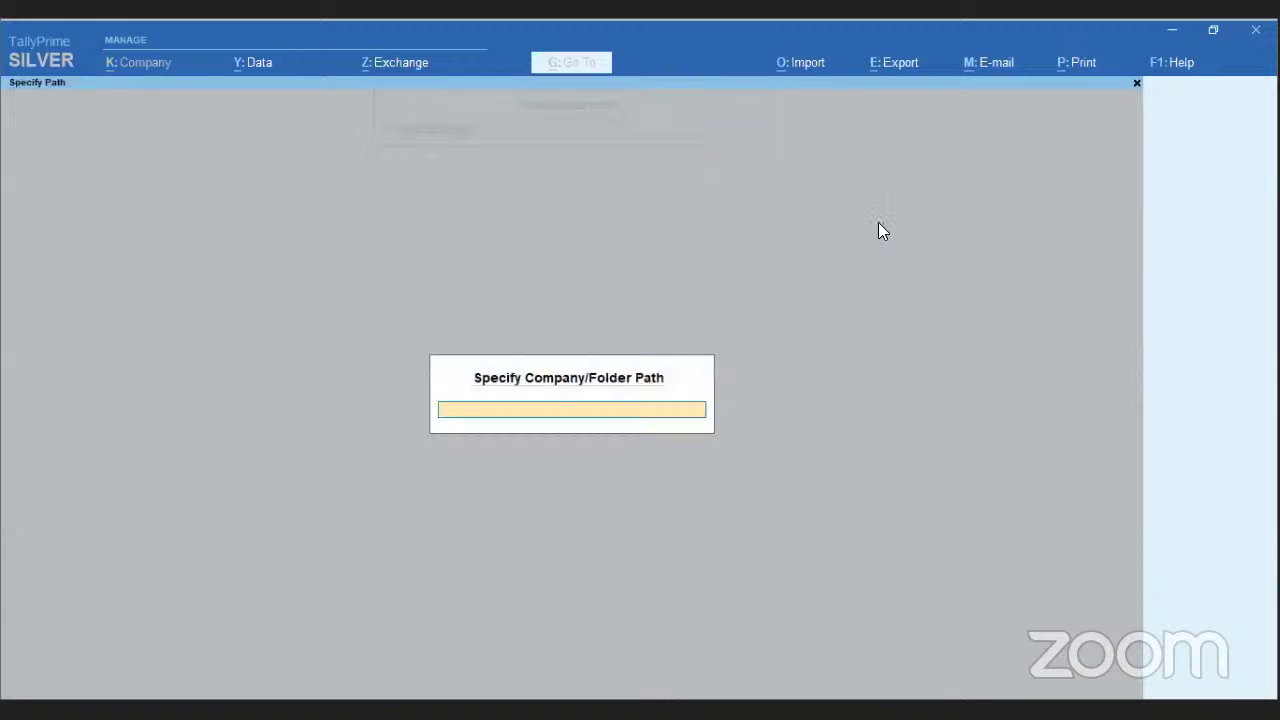
pyautogui.write('D:')
pyautogui.press('BackSpace')
pyautogui.press('BackSpace')
pyautogui.press('Escape')
# - Go up from the Audit 19-20 folder to the drive list and highlight drive E:\
pyautogui.press('Up')
pyautogui.press('Up')
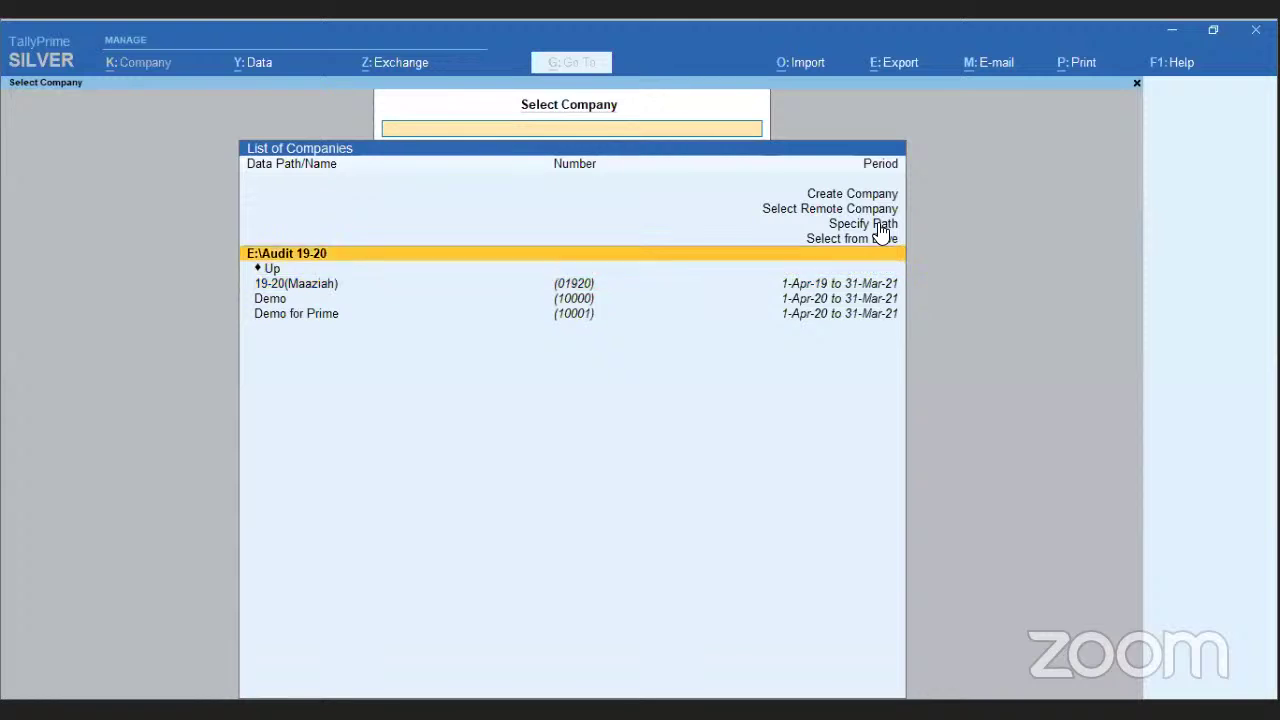
pyautogui.press('Return')
pyautogui.press('Up')
pyautogui.press('Down')
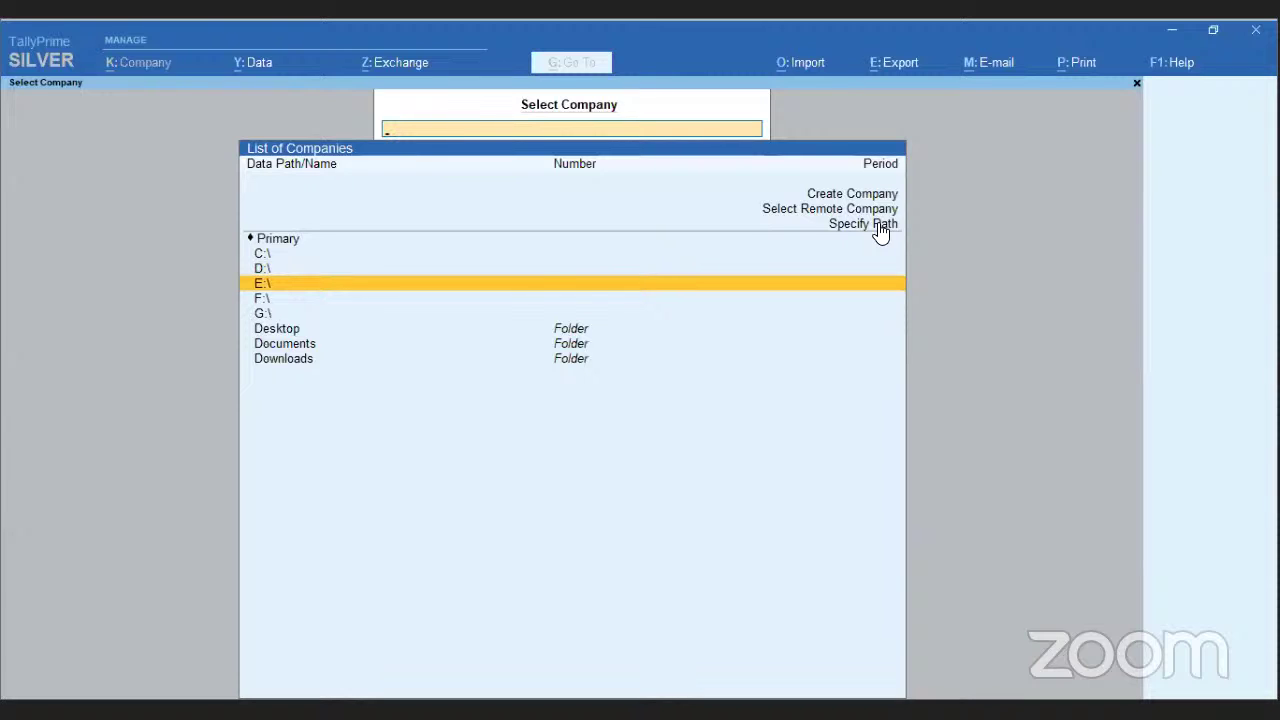
# - Load the Demo company from E:\Audit 19-20 and bring up the company options
pyautogui.press('Return')
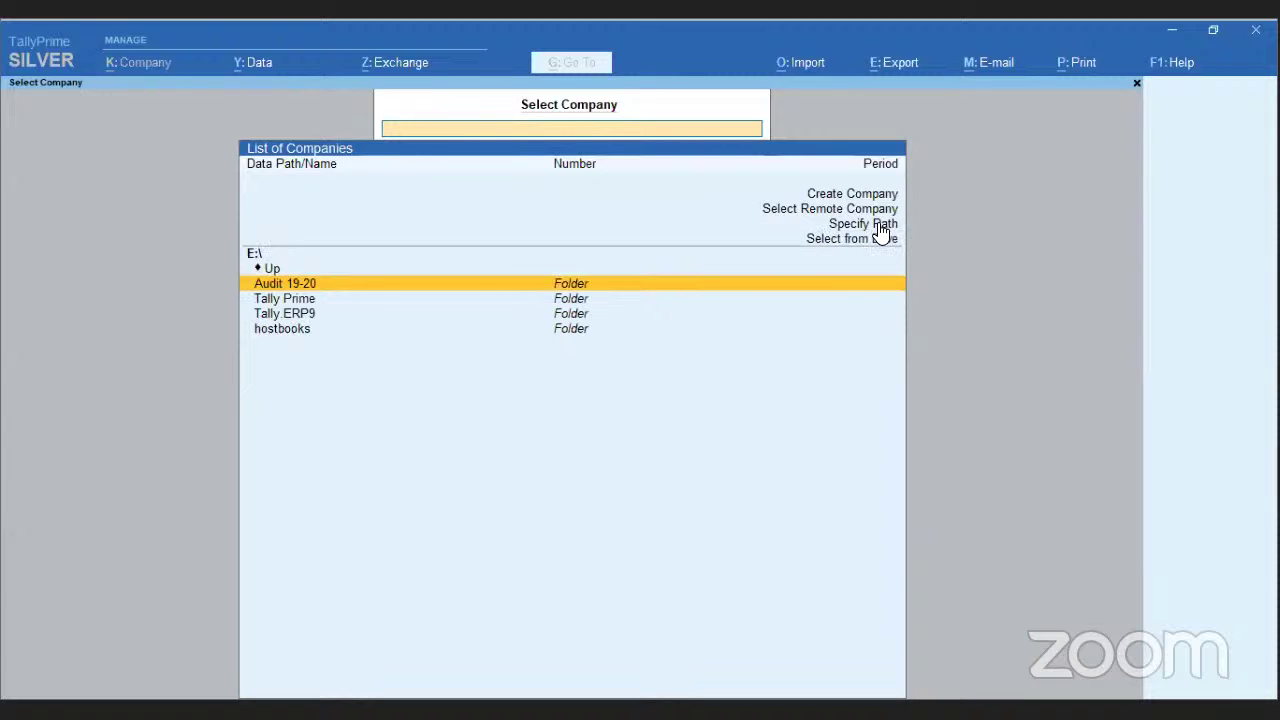
pyautogui.press('Return')
pyautogui.press('Down')
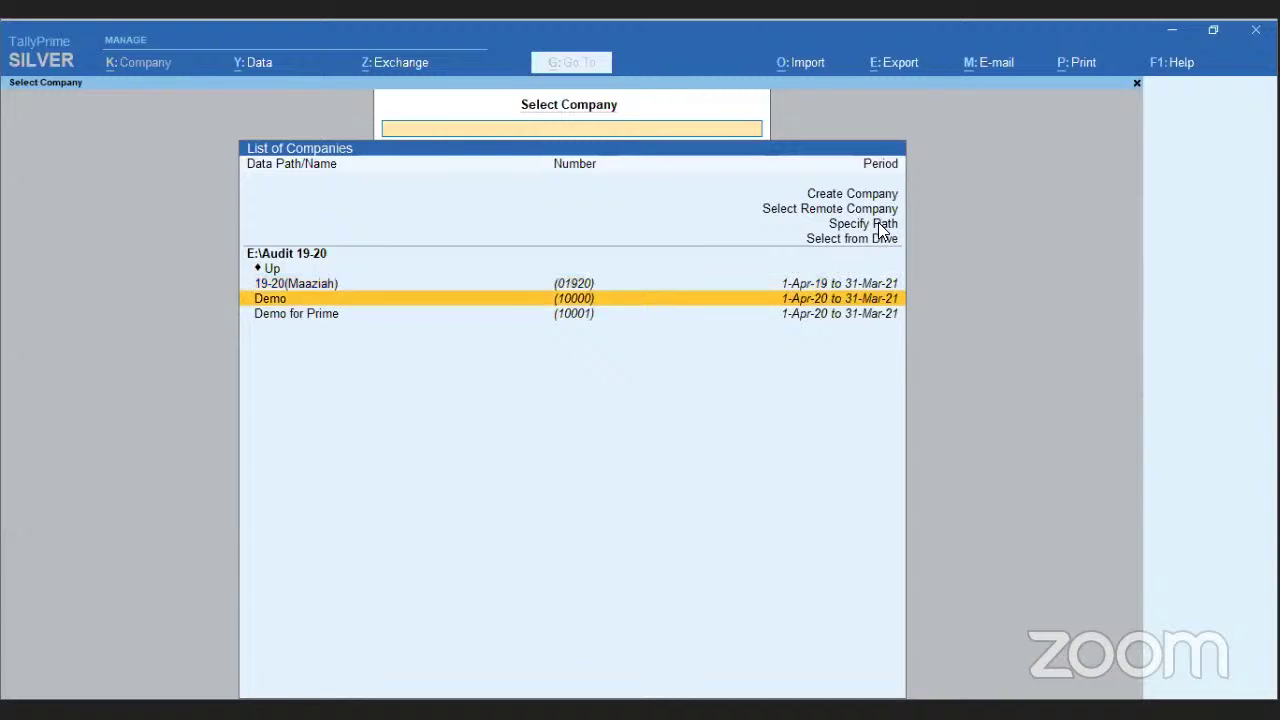
pyautogui.press('Return')
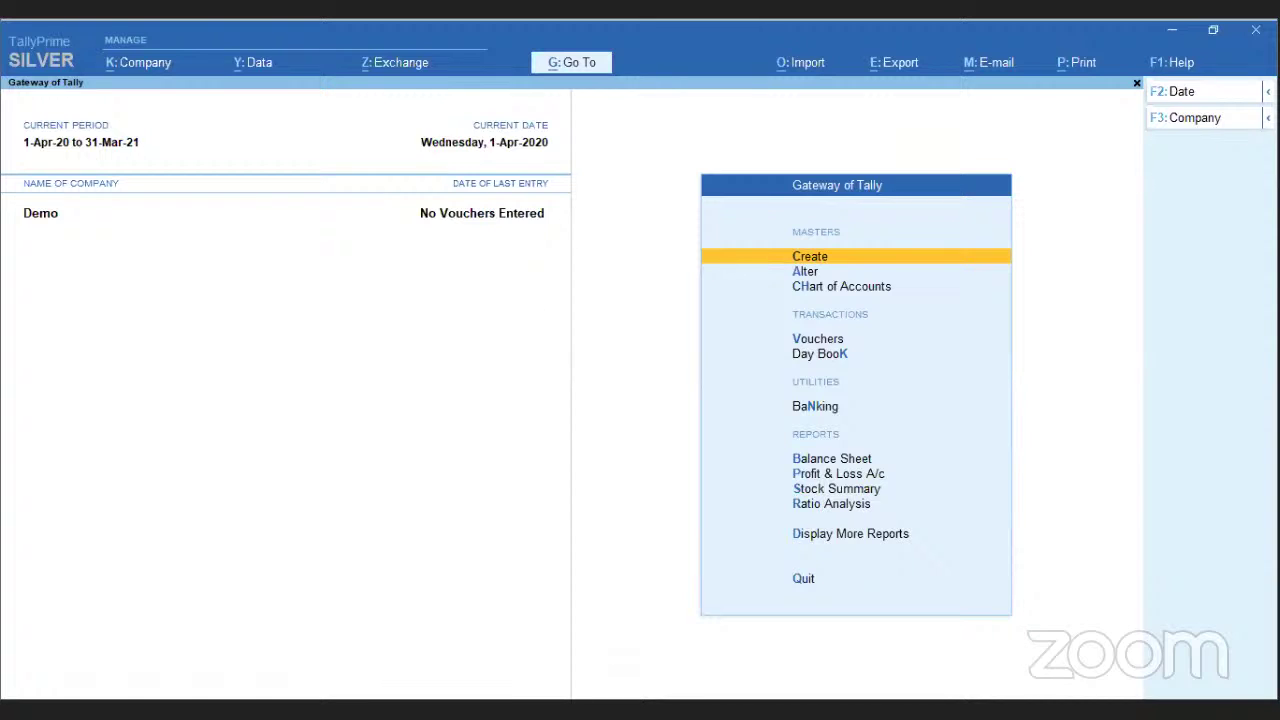
pyautogui.click(1215, 118)
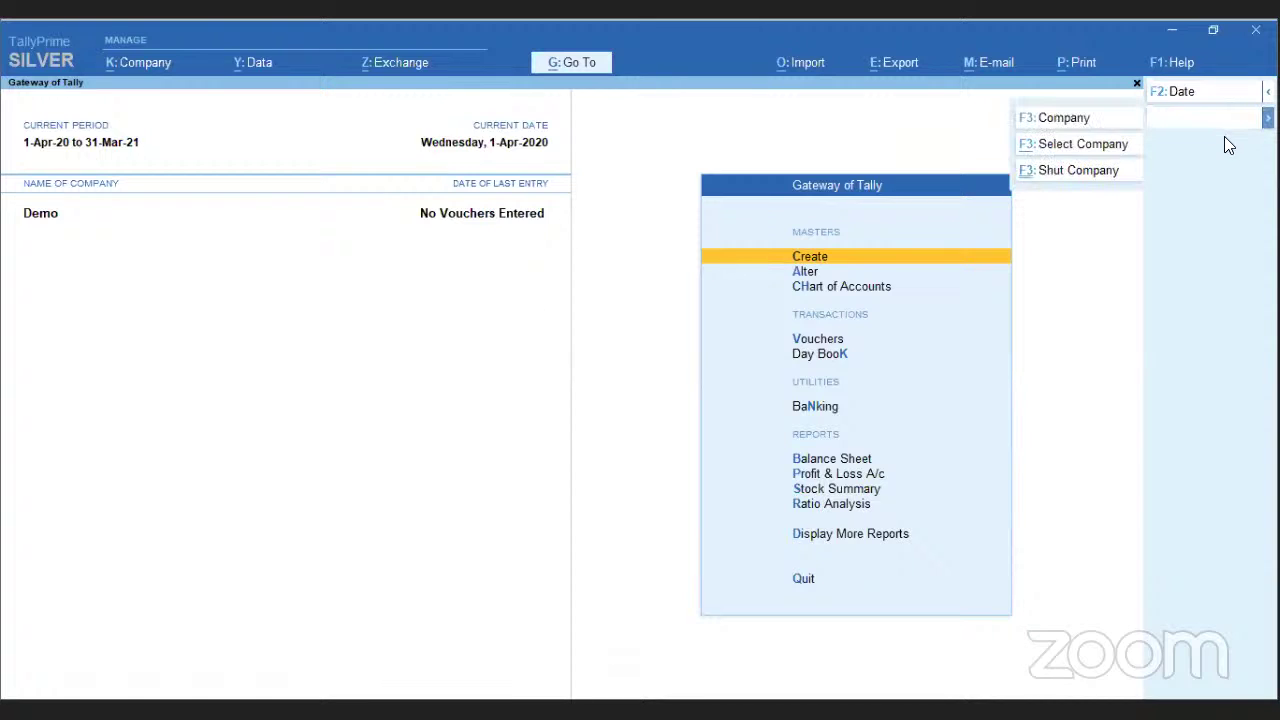
# - Shut the Demo company via Shut Company
pyautogui.click(1063, 170)
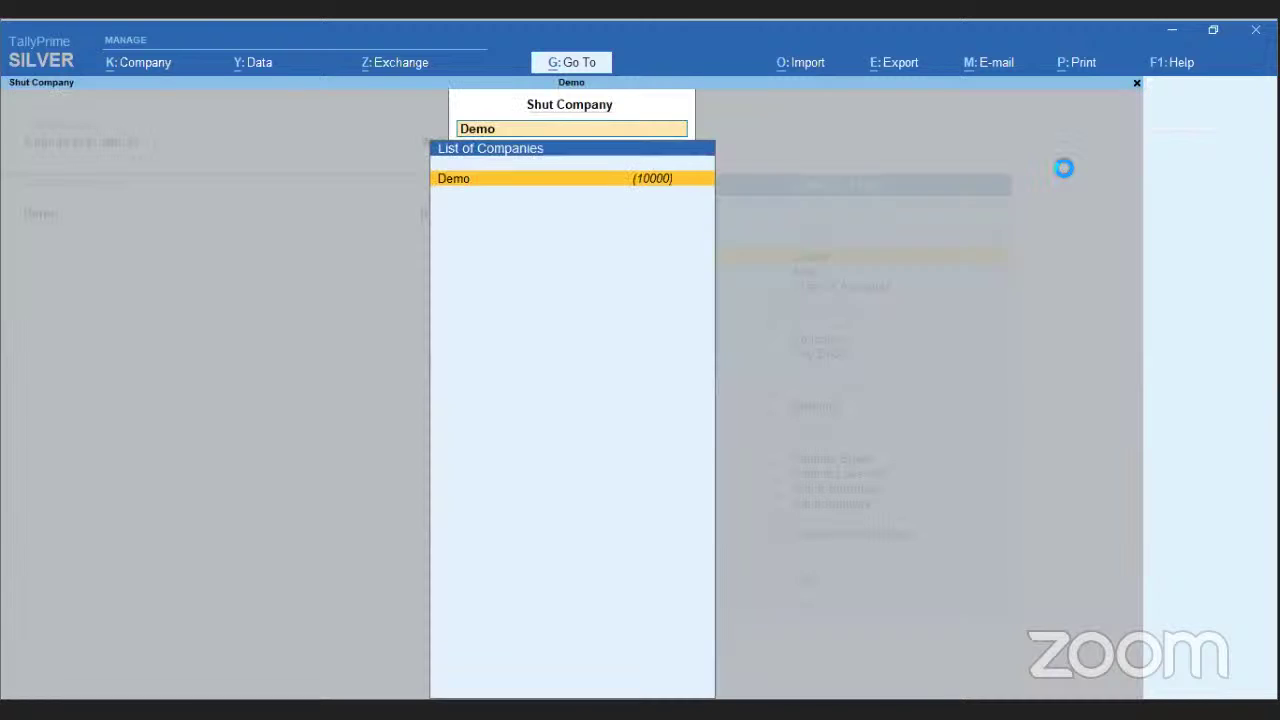
pyautogui.press('Return')
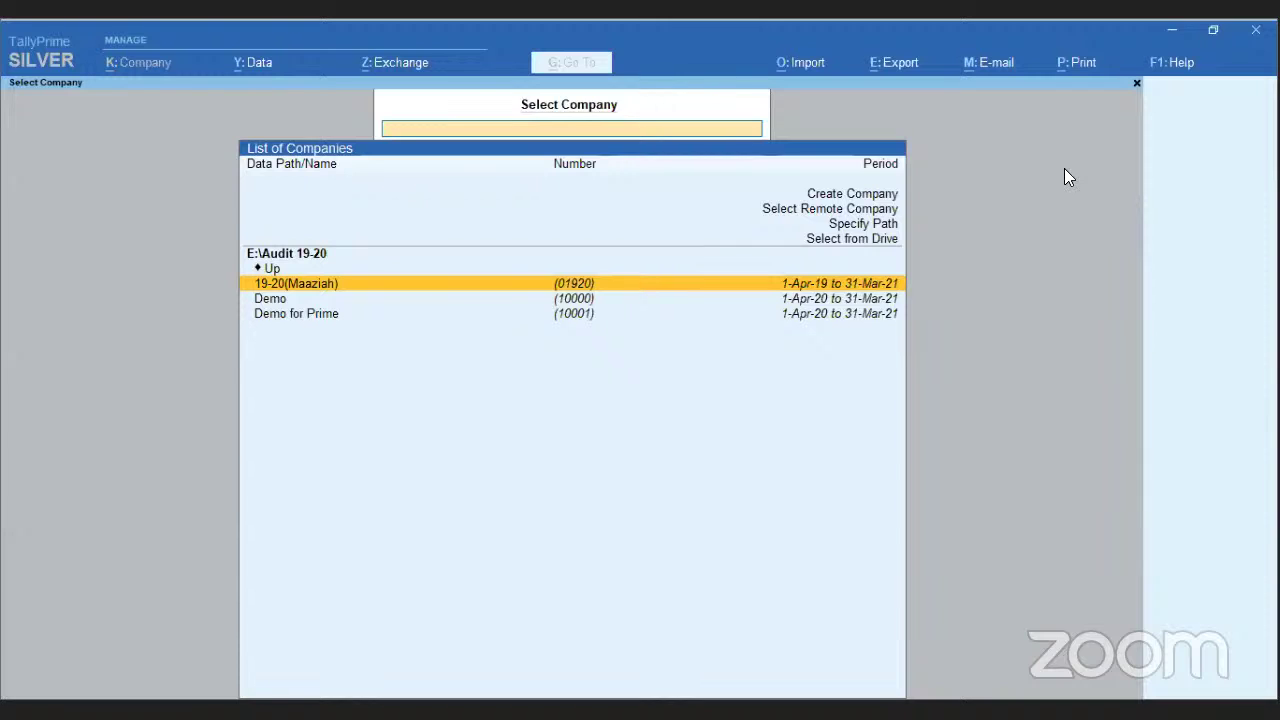
# - Browse to D:\Google Drive\Audit 19-20 and start creating a new company there
pyautogui.press('Up')
pyautogui.press('Up')
pyautogui.press('Return')
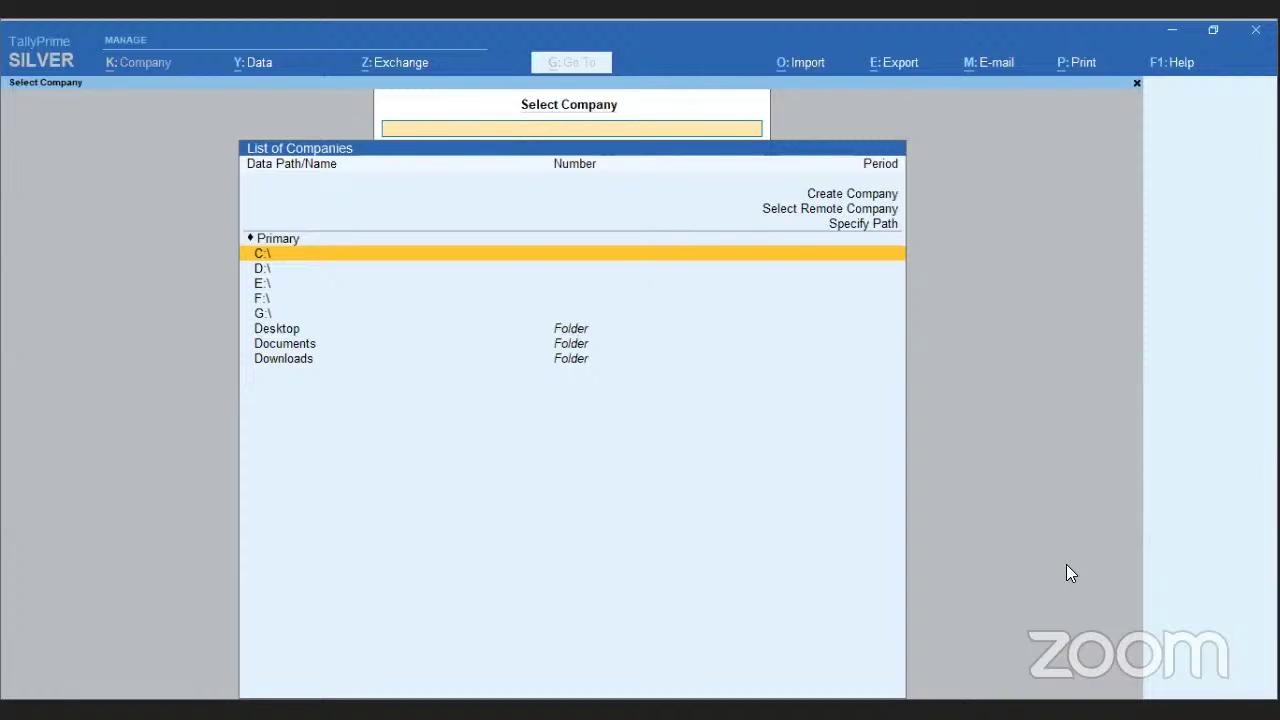
pyautogui.press('Down')
pyautogui.press('Return')
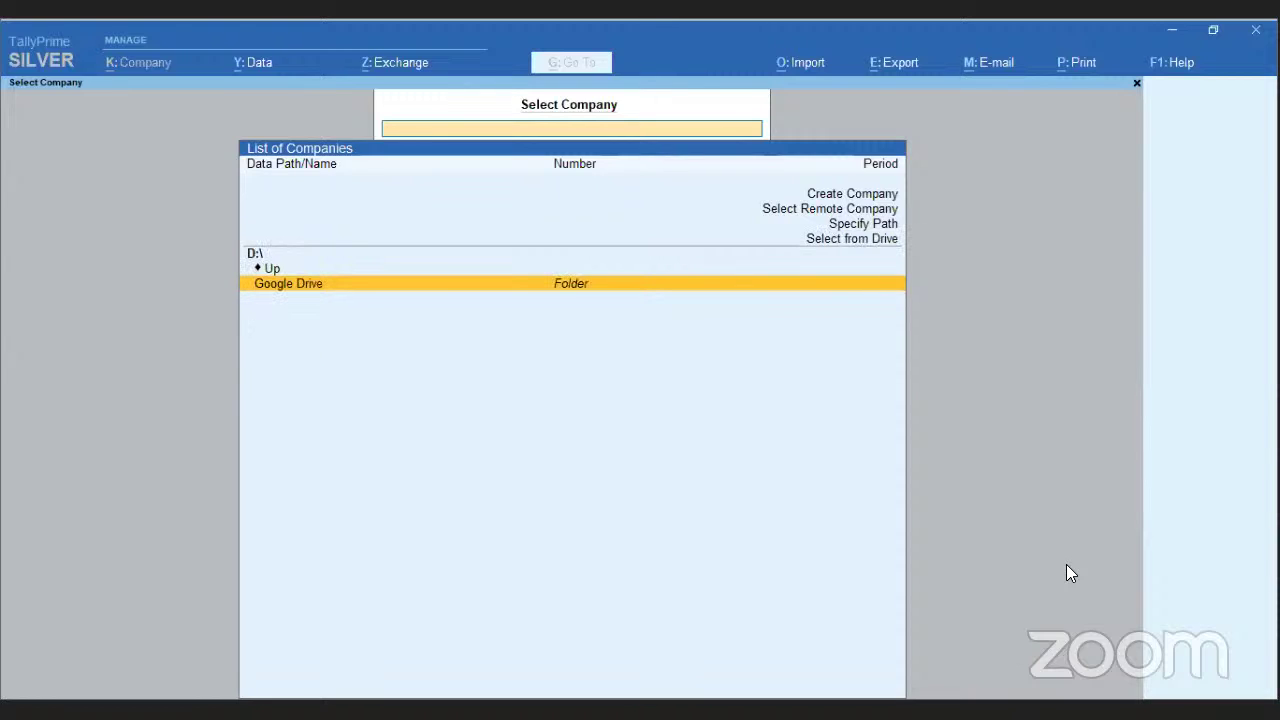
pyautogui.press('Return')
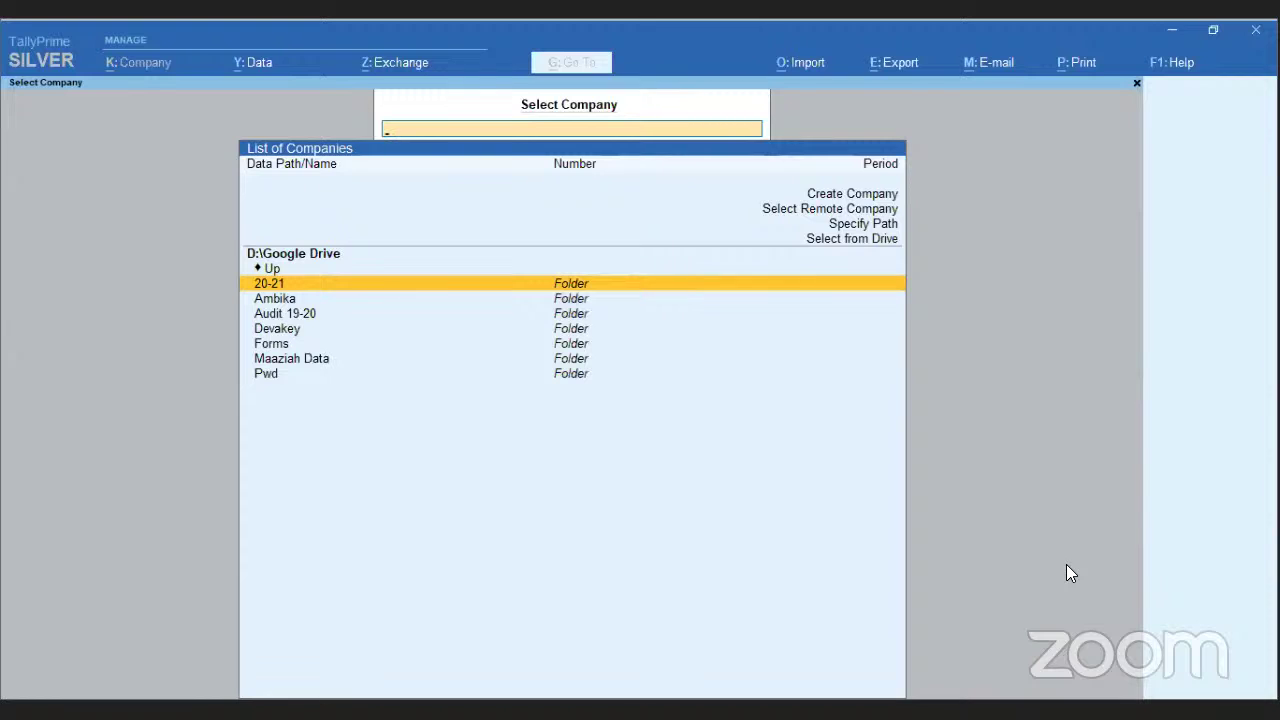
pyautogui.press('Down')
pyautogui.press('Down')
pyautogui.press('Return')
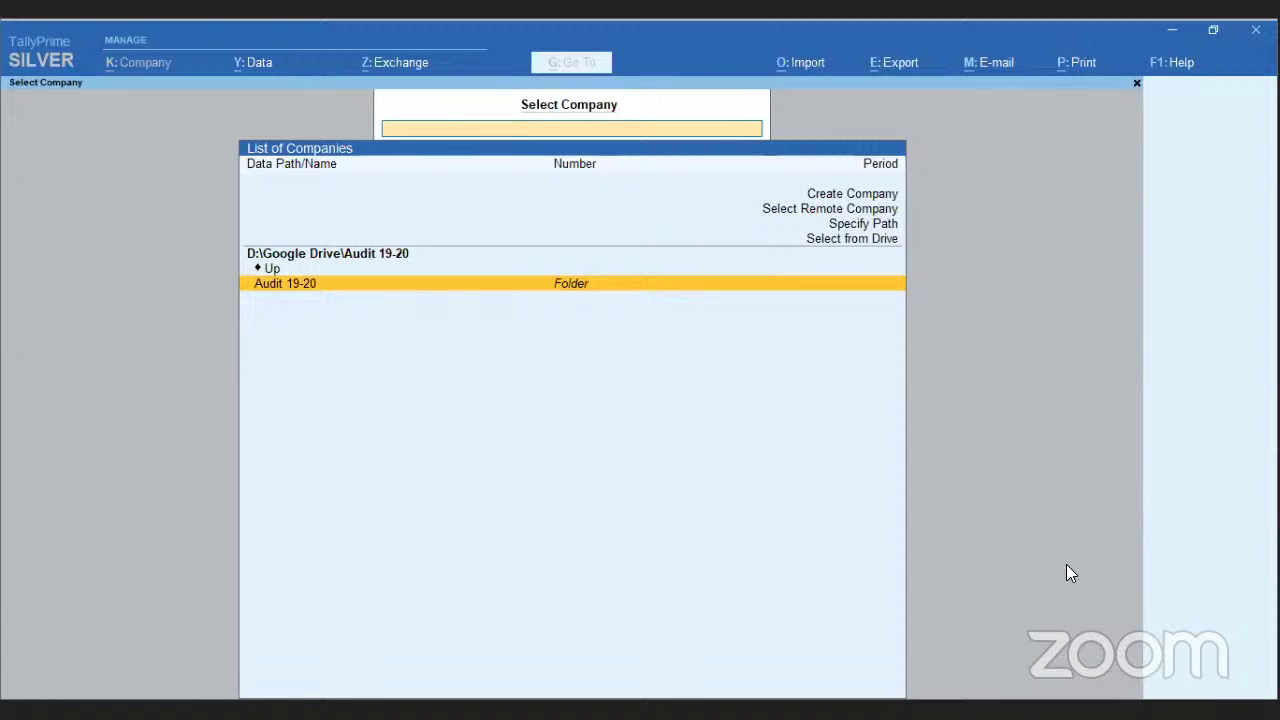
pyautogui.press('Up')
pyautogui.press('Up')
pyautogui.press('Up')
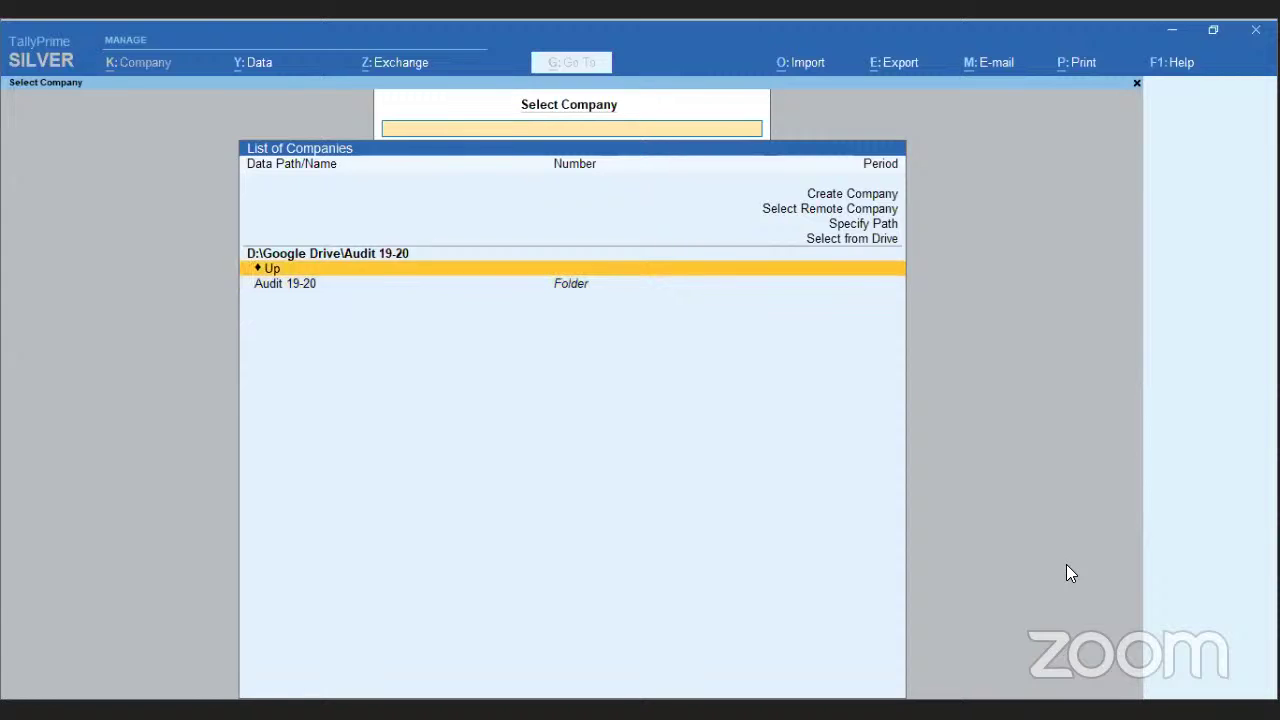
pyautogui.press('Up')
pyautogui.press('Up')
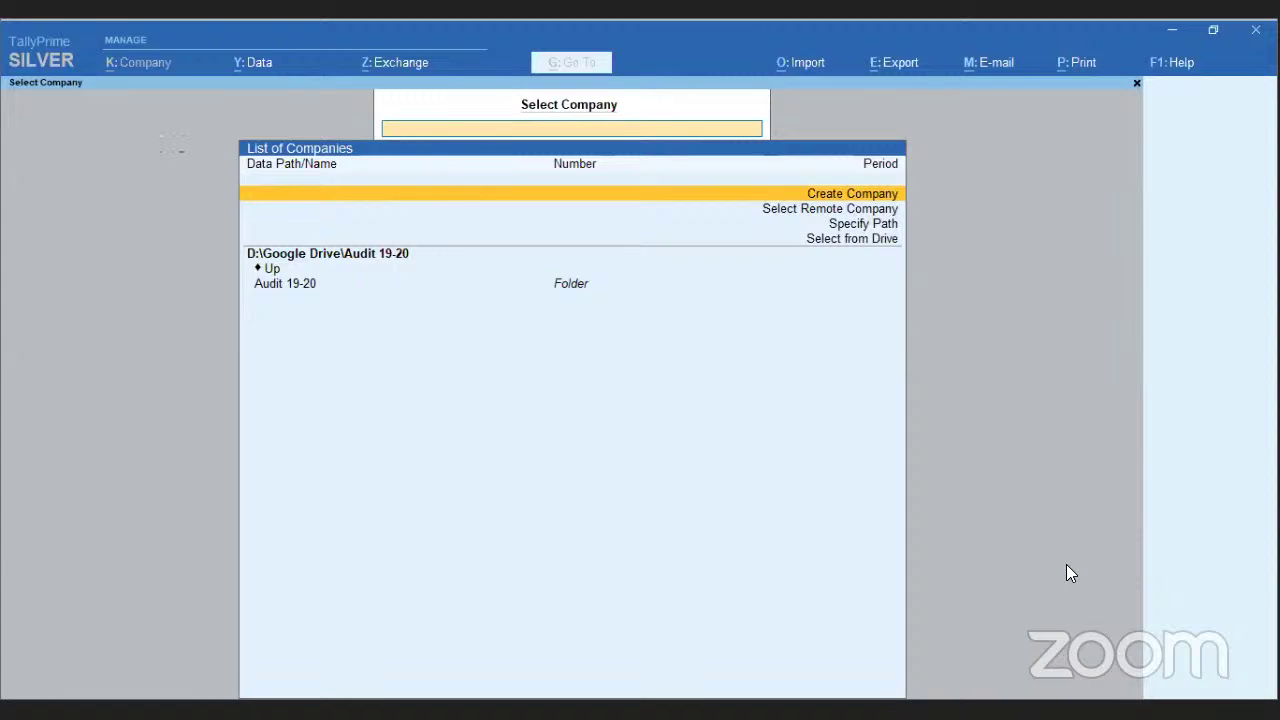
pyautogui.press('Return')
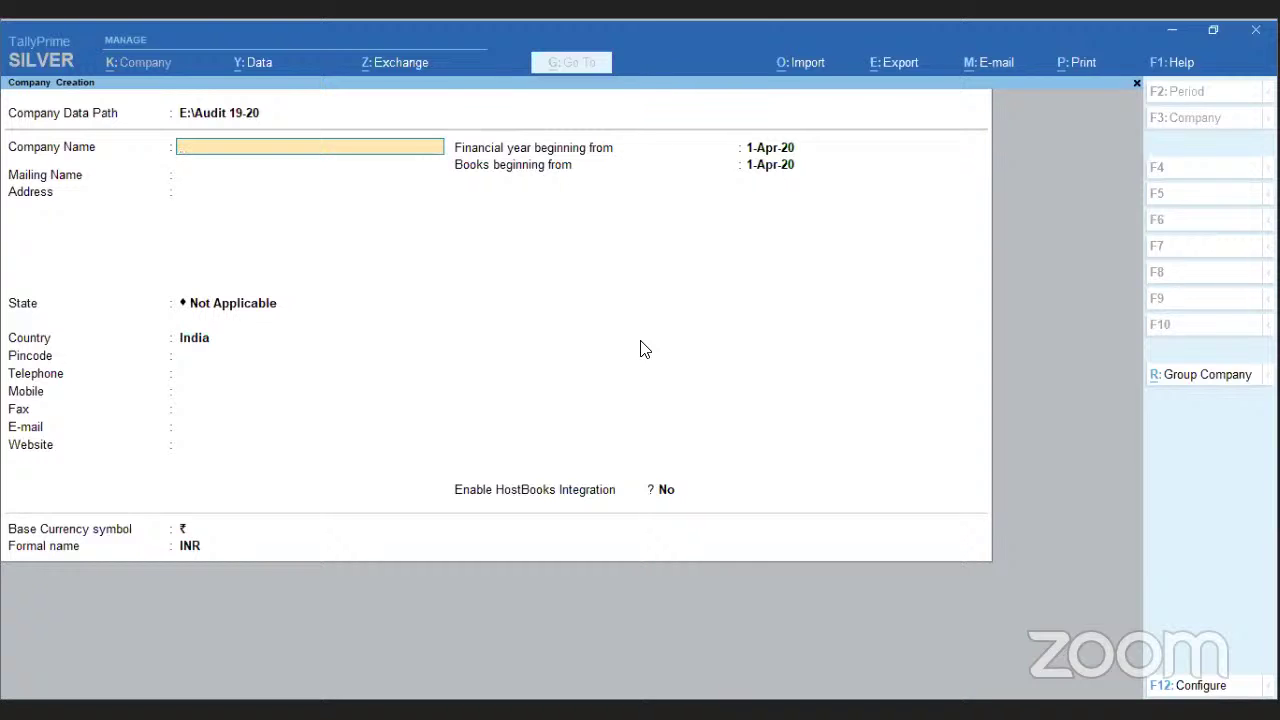
# - Enter Demo as the company and mailing name with a placeholder address
pyautogui.write('Demo')
pyautogui.press('Return')
pyautogui.press('Return')
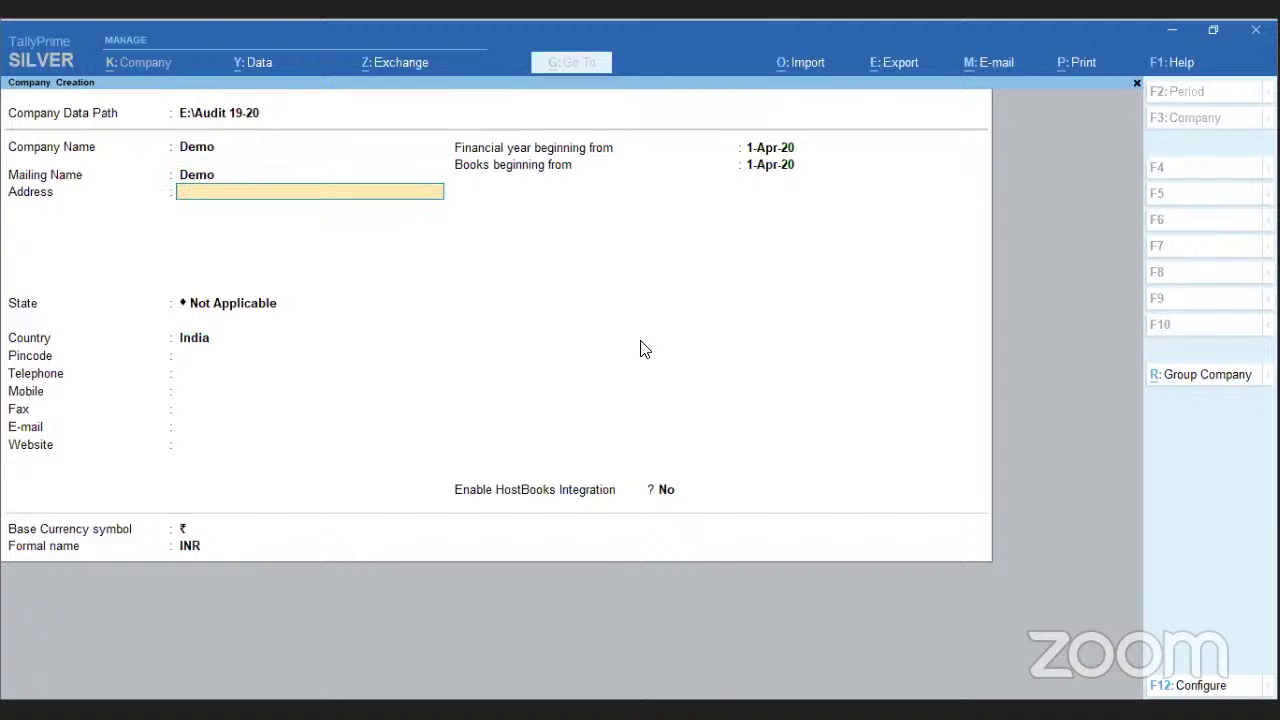
pyautogui.write('Ddgfgdfg')
pyautogui.press('Return')
pyautogui.press('Return')
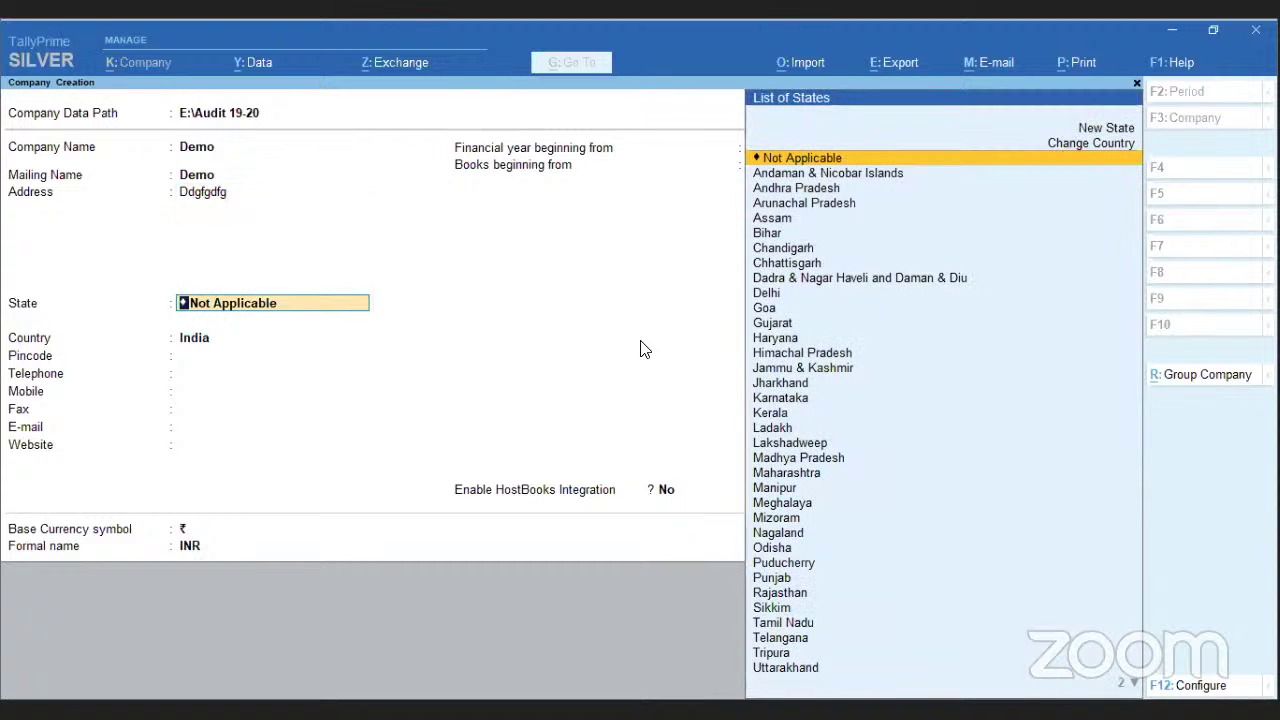
# - Set the state to Tamil Nadu and open the F12 company creation configuration
pyautogui.press('Up')
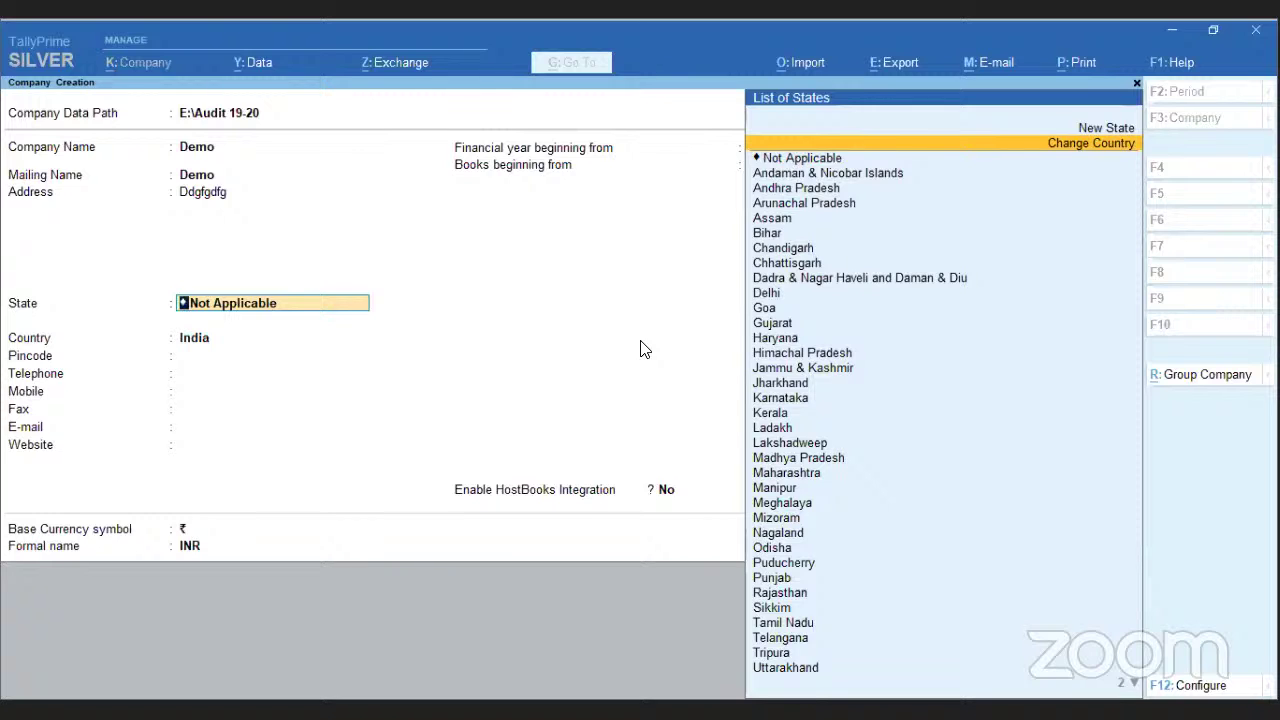
pyautogui.press('Return')
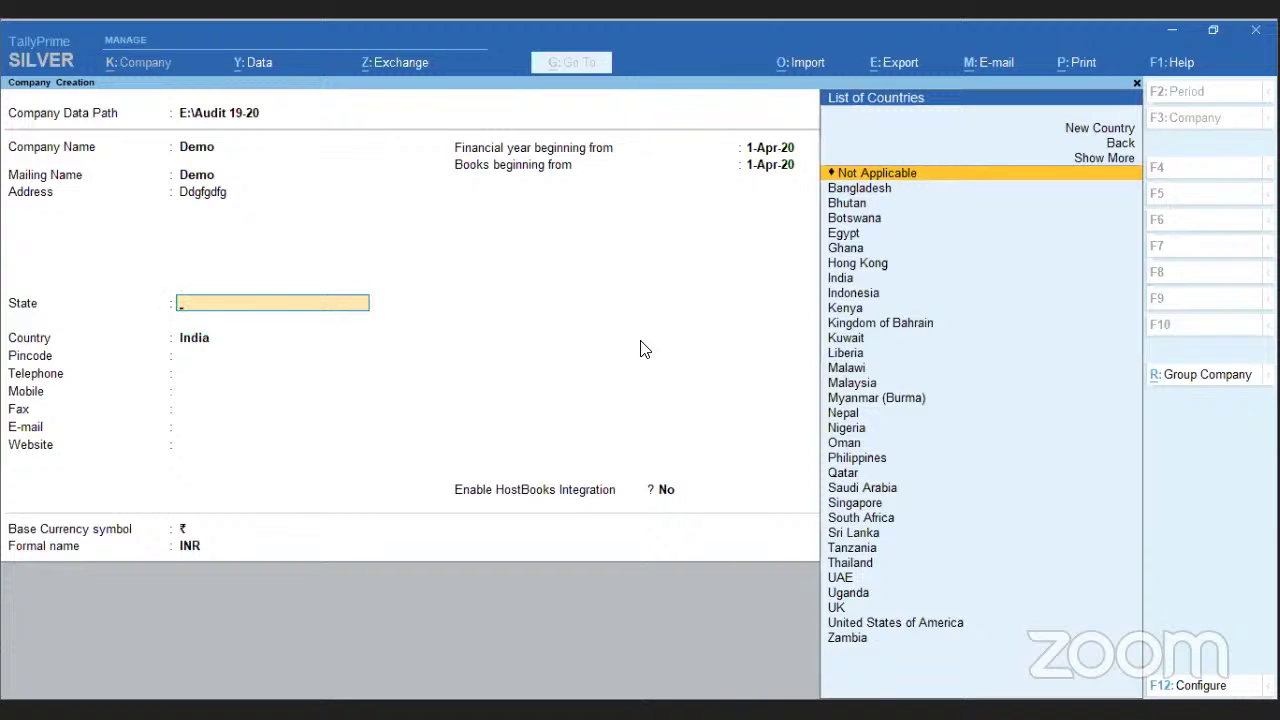
pyautogui.press('Up')
pyautogui.press('Up')
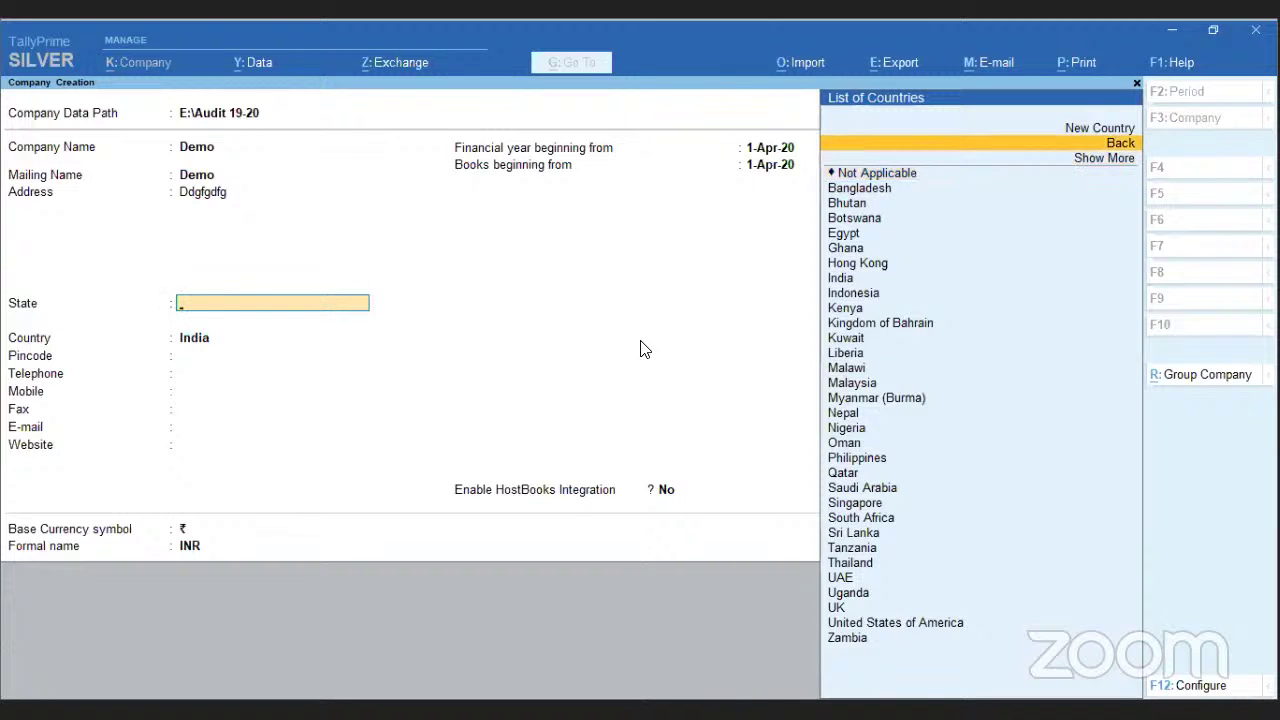
pyautogui.press('Return')
pyautogui.press('Down')
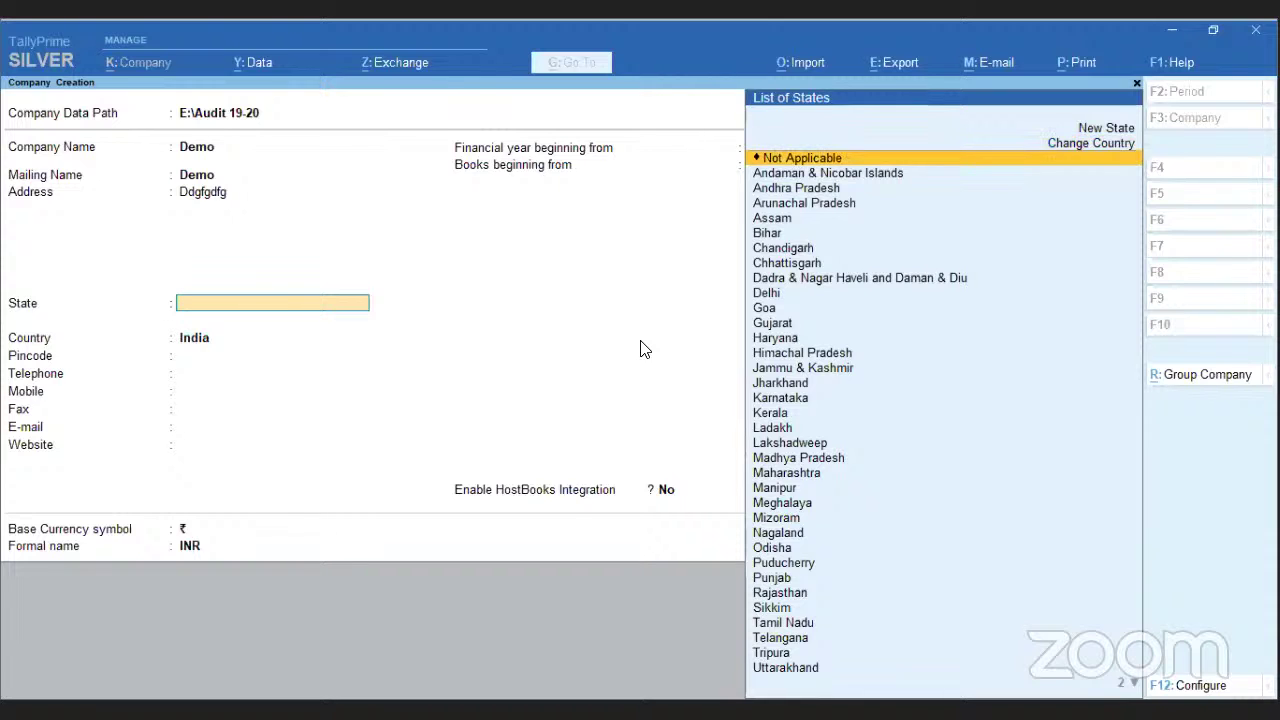
pyautogui.write('Ta')
pyautogui.press('Return')
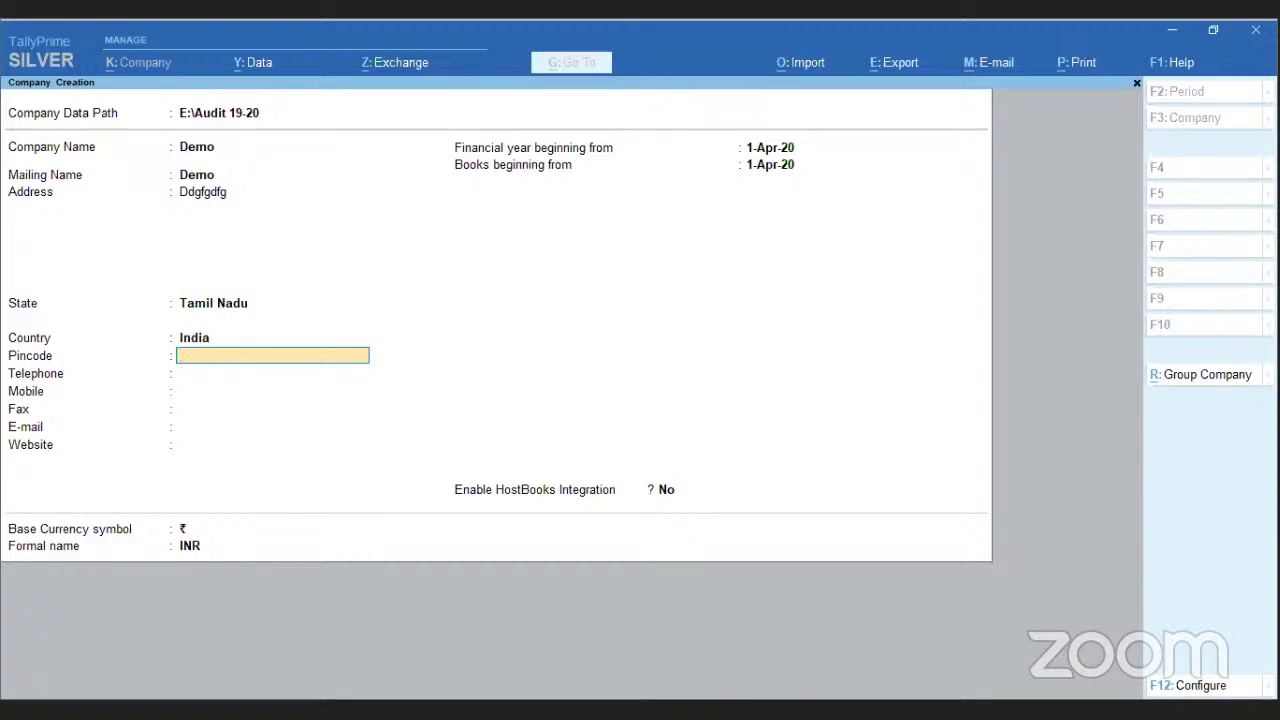
pyautogui.click(1187, 688)
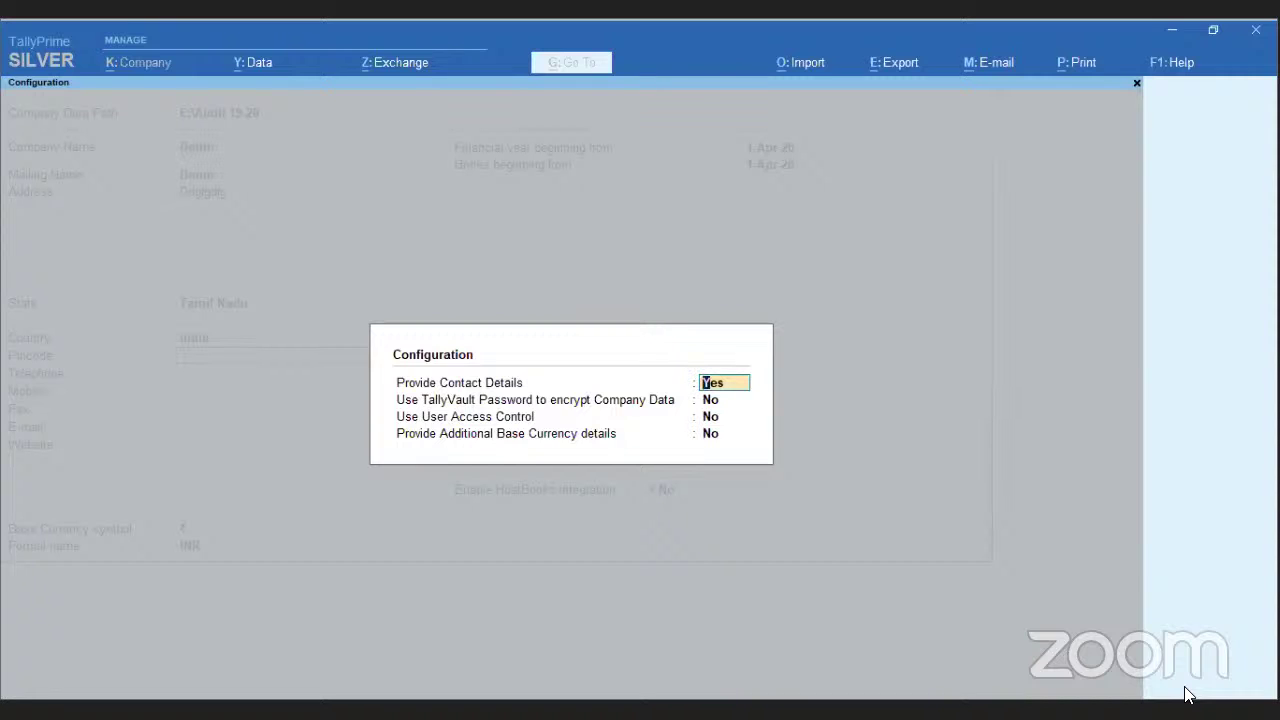
pyautogui.press('Return')
# - Enable user access control in the configuration and return to the company form's access setting
pyautogui.press('Return')
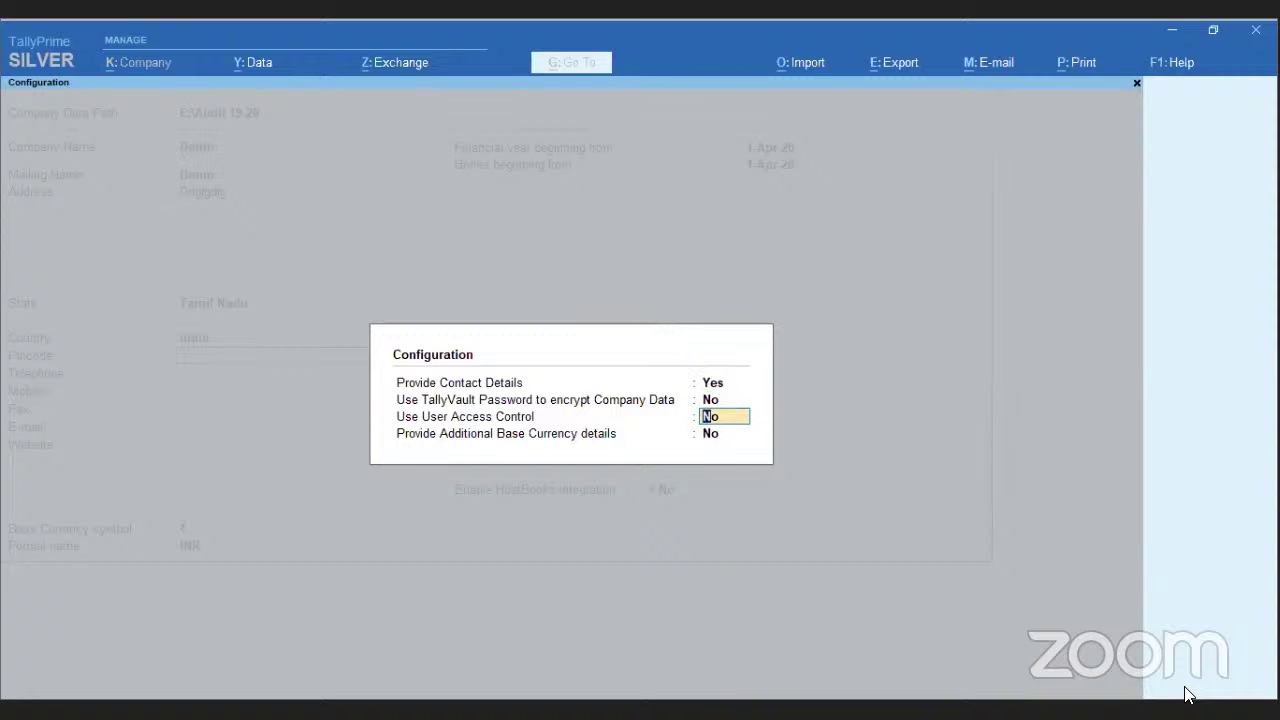
pyautogui.press('Up')
pyautogui.press('Return')
pyautogui.press('y')
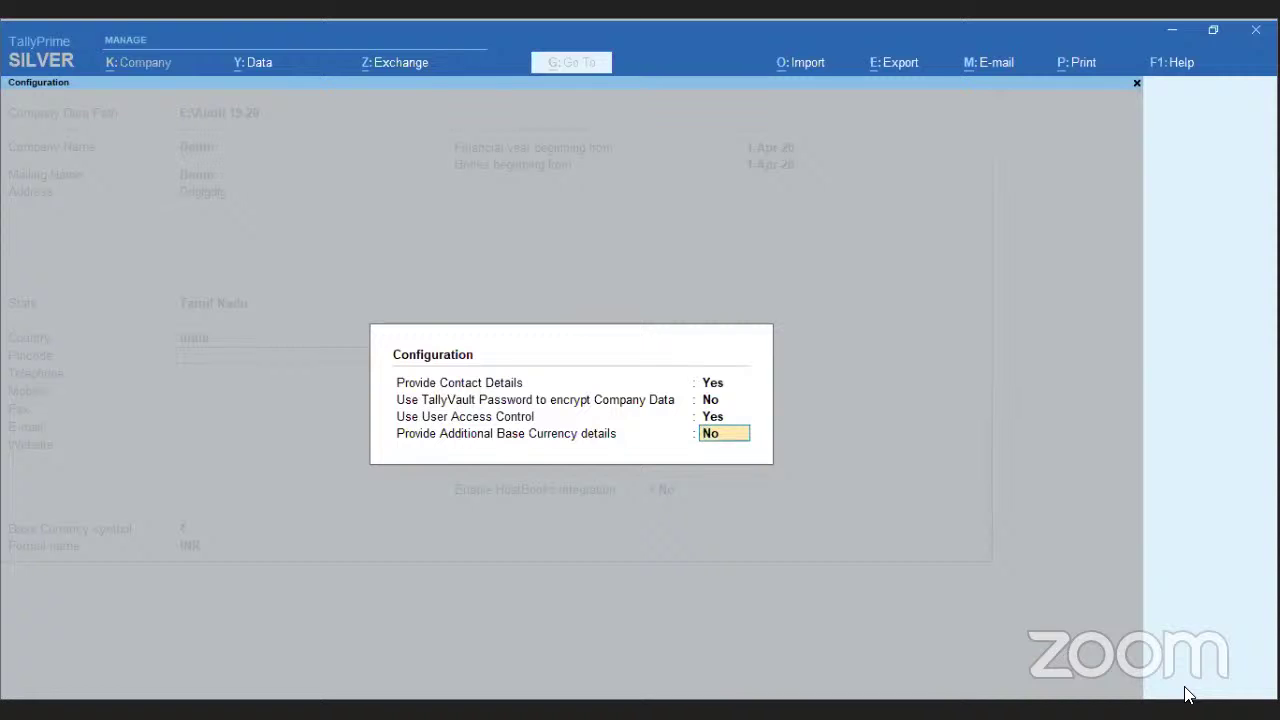
pyautogui.press('Return')
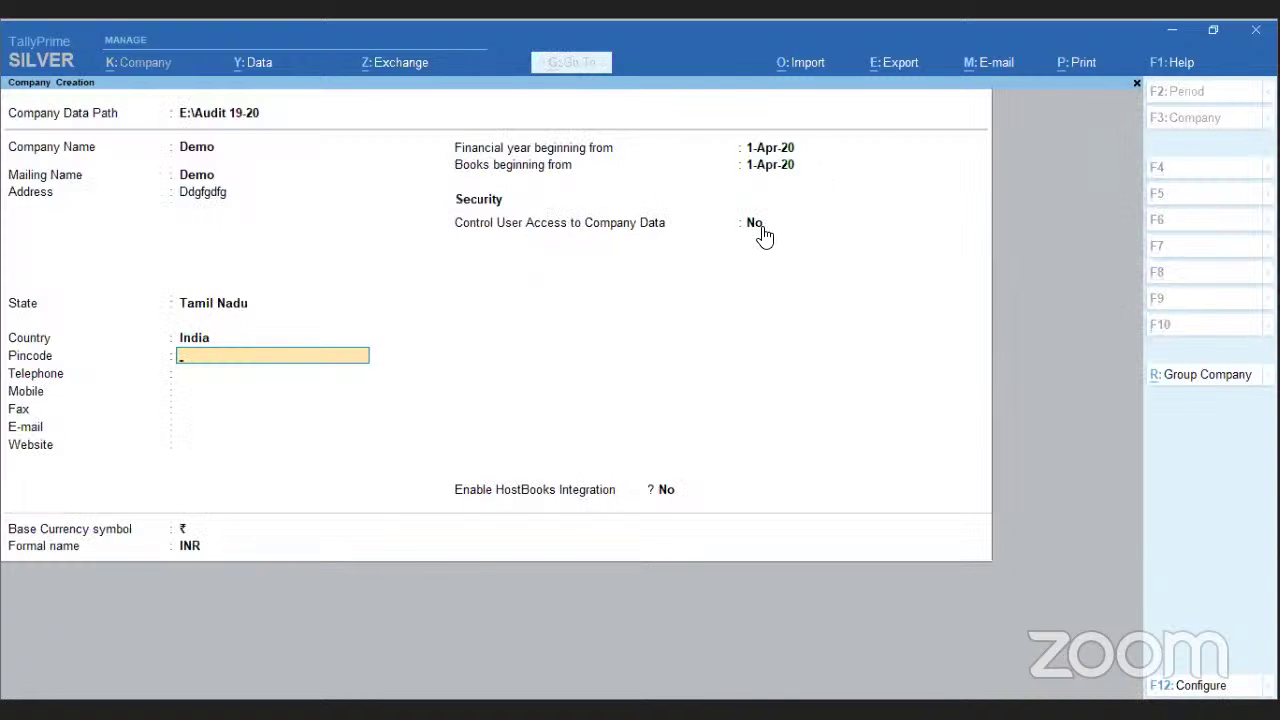
pyautogui.click(760, 232)
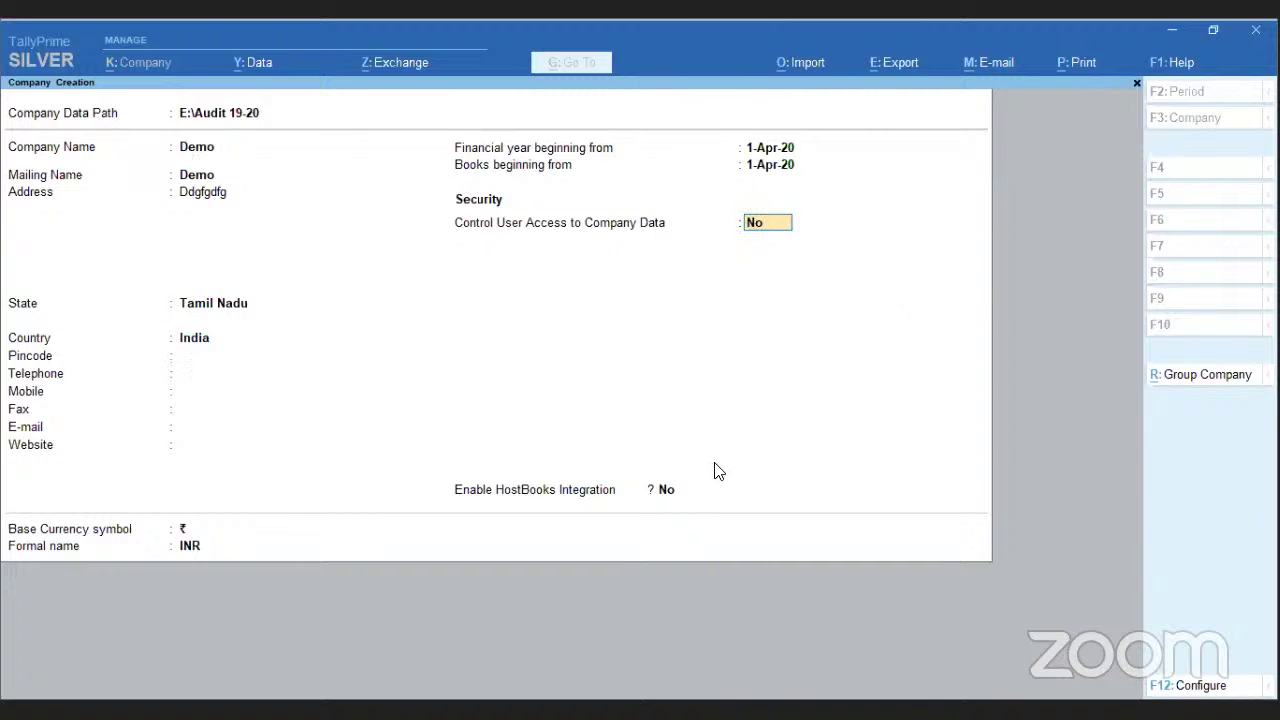
# - Set Control User Access to Yes with an administrator username and confirmed password
pyautogui.write('Y')
pyautogui.press('Return')
pyautogui.write('a')
pyautogui.press('Return')
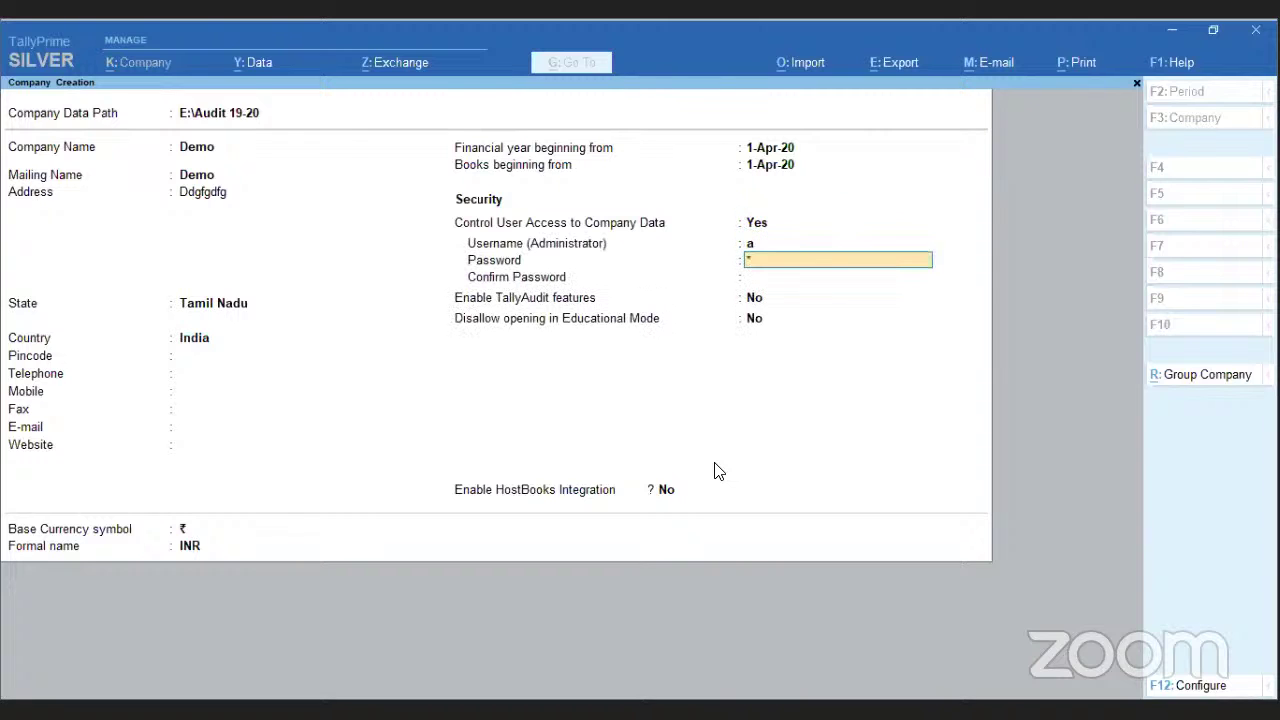
pyautogui.write('a')
pyautogui.press('Return')
pyautogui.write('a')
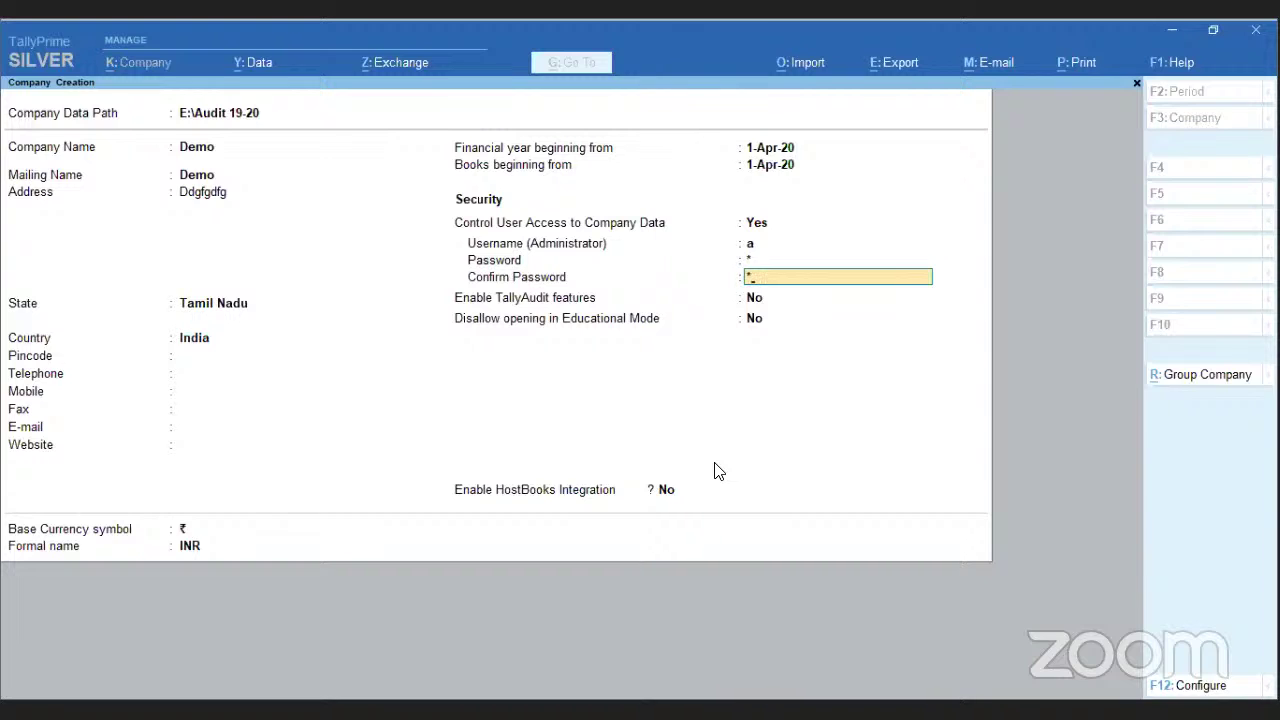
pyautogui.press('Return')
pyautogui.press('Return')
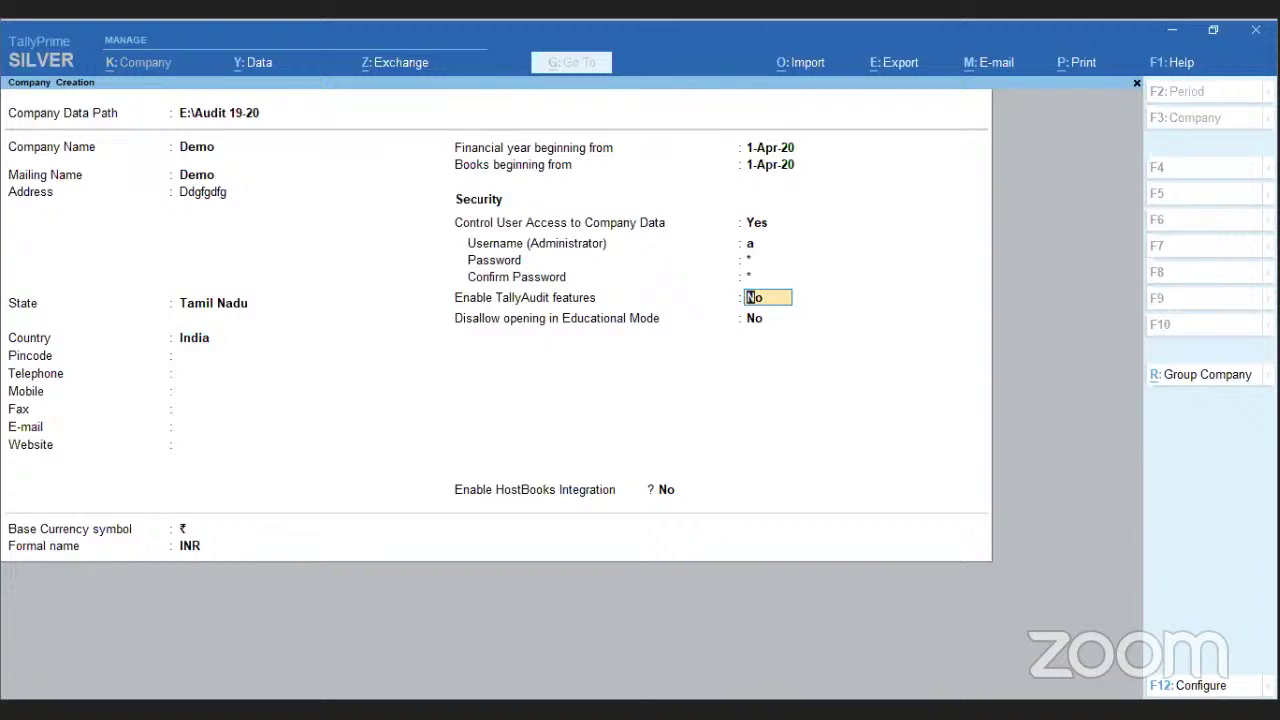
# - Review F12 configuration, keep TallyAudit off, and accept the new Demo company
pyautogui.click(1190, 688)
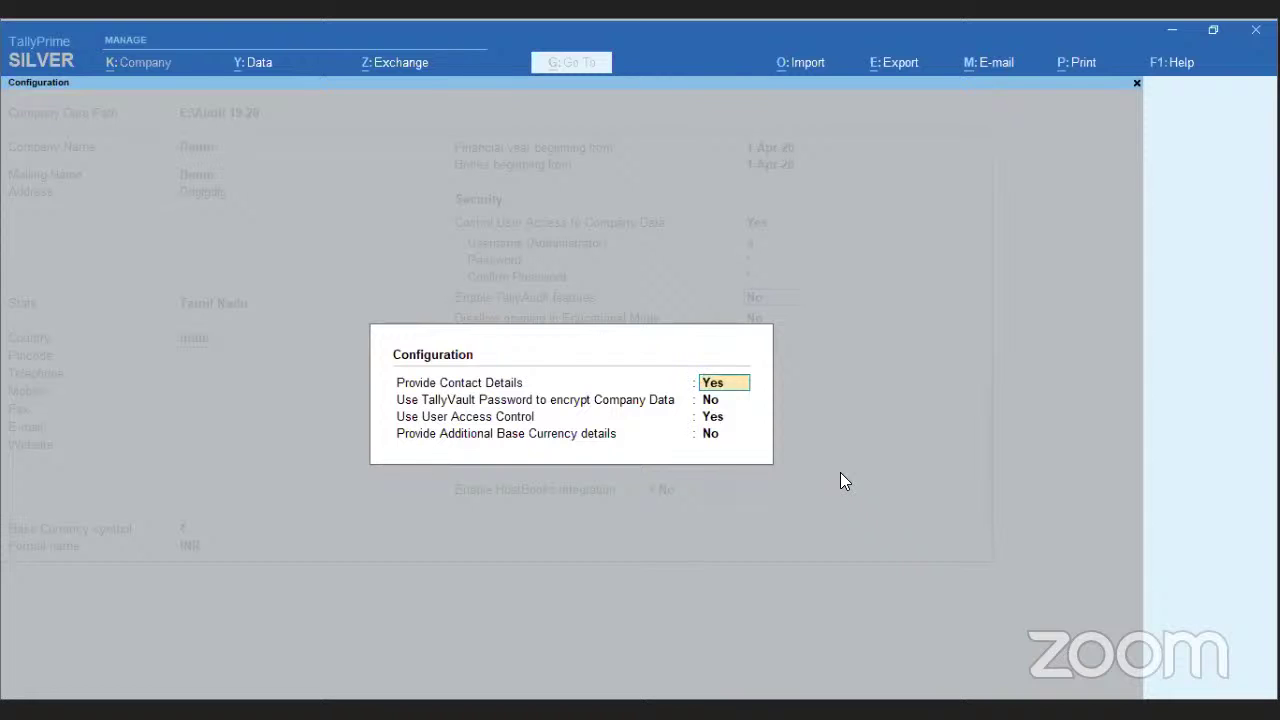
pyautogui.hotkey('ctrl', 'a')
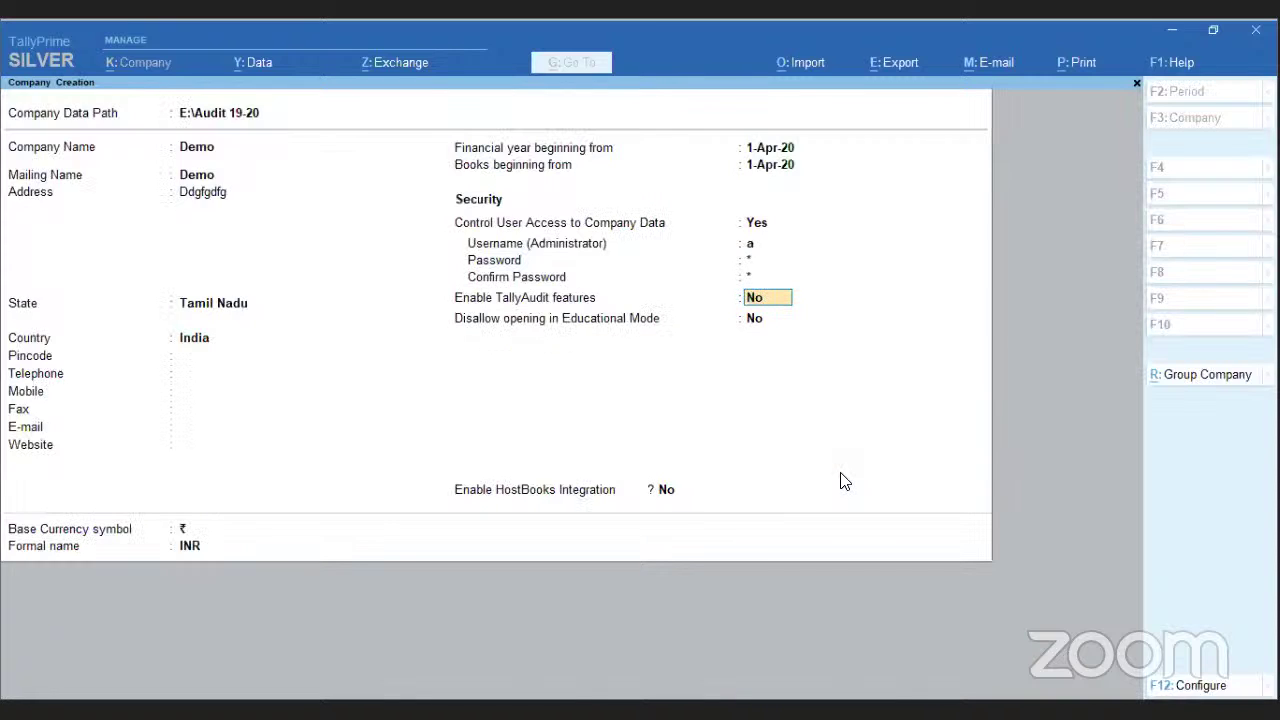
pyautogui.press('Return')
pyautogui.press('Return')
pyautogui.press('Return')
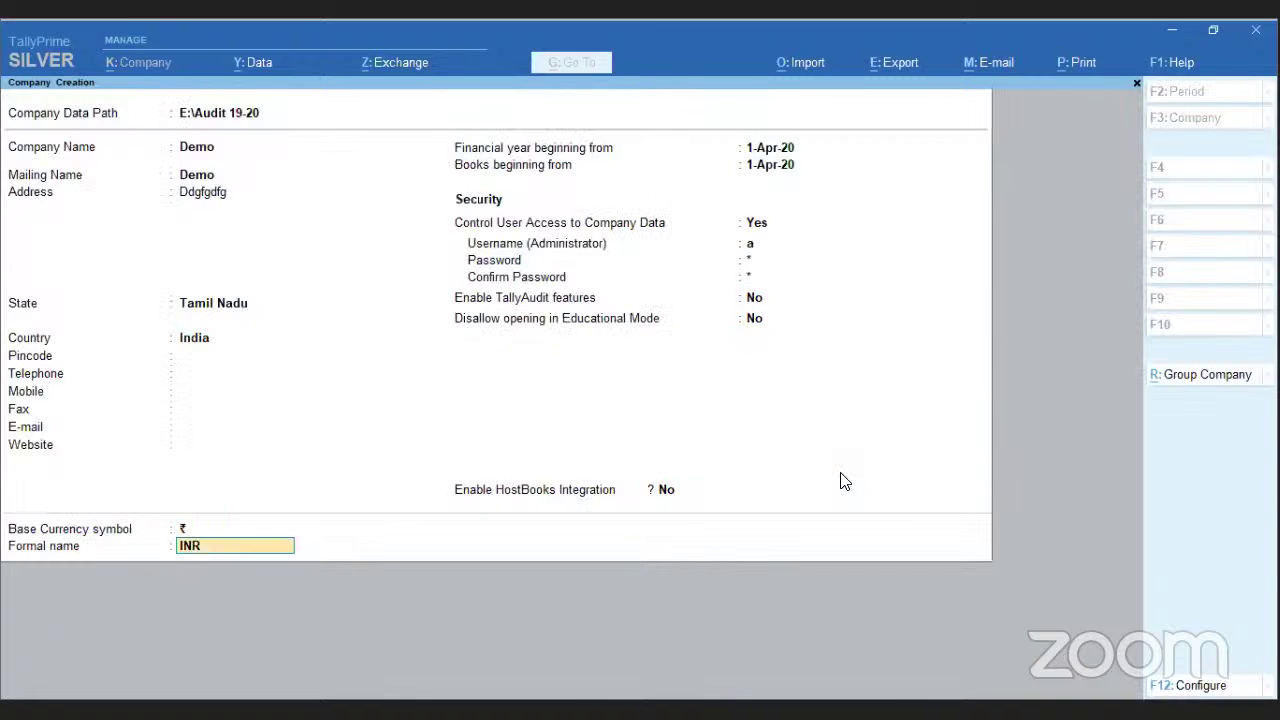
pyautogui.press('Return')
pyautogui.press('Return')
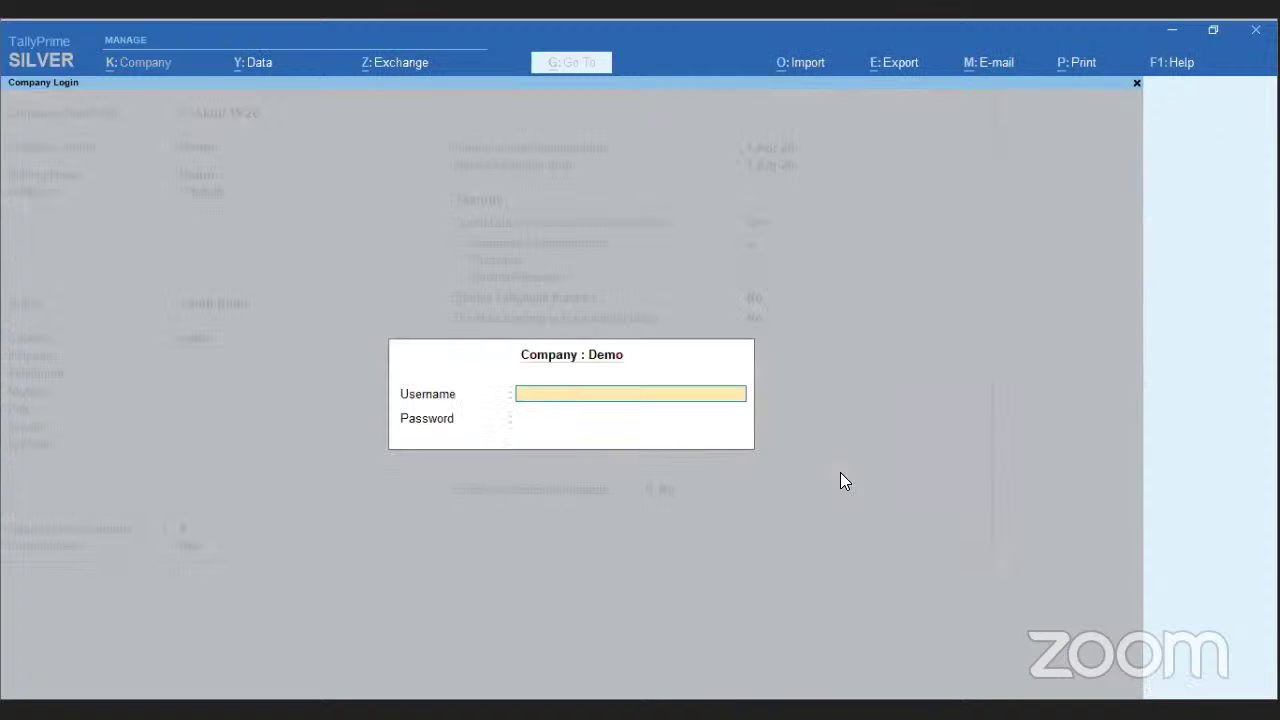
# - Log in to Demo with the administrator credentials and dismiss the slides to reach the Gateway
pyautogui.write('a')
pyautogui.press('Return')
pyautogui.press('Return')
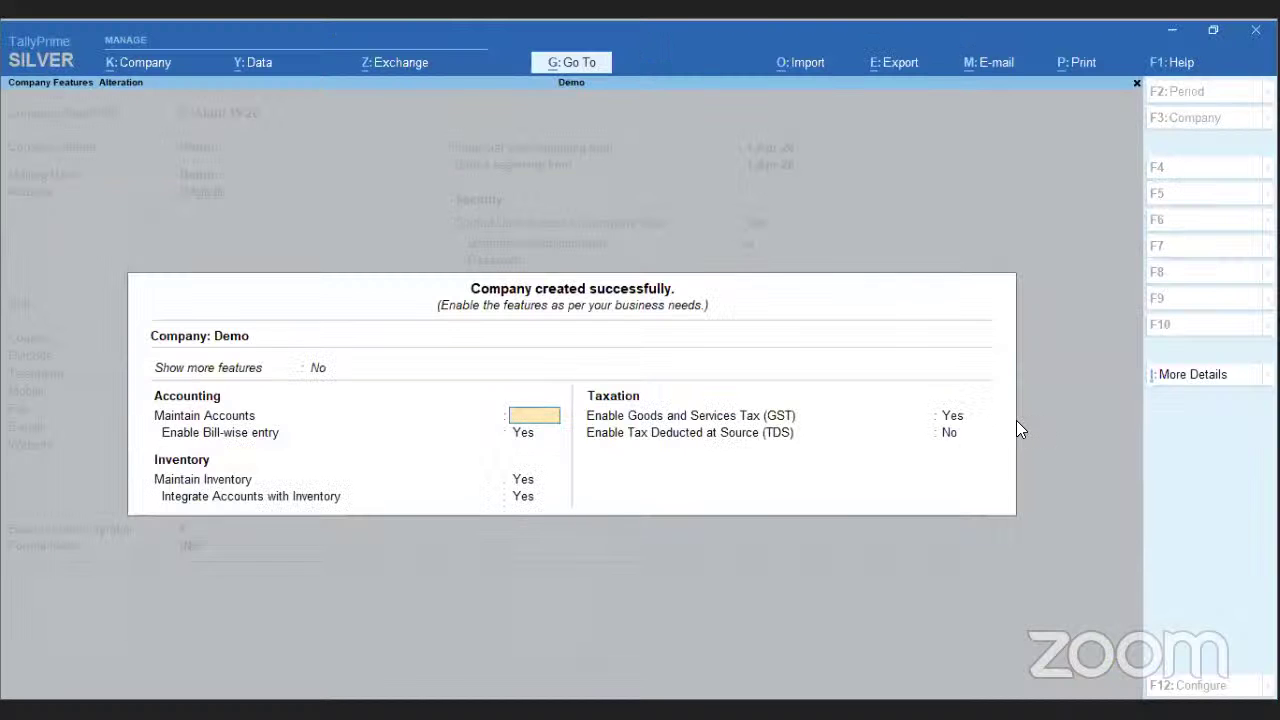
pyautogui.press('Escape')
pyautogui.press('y')
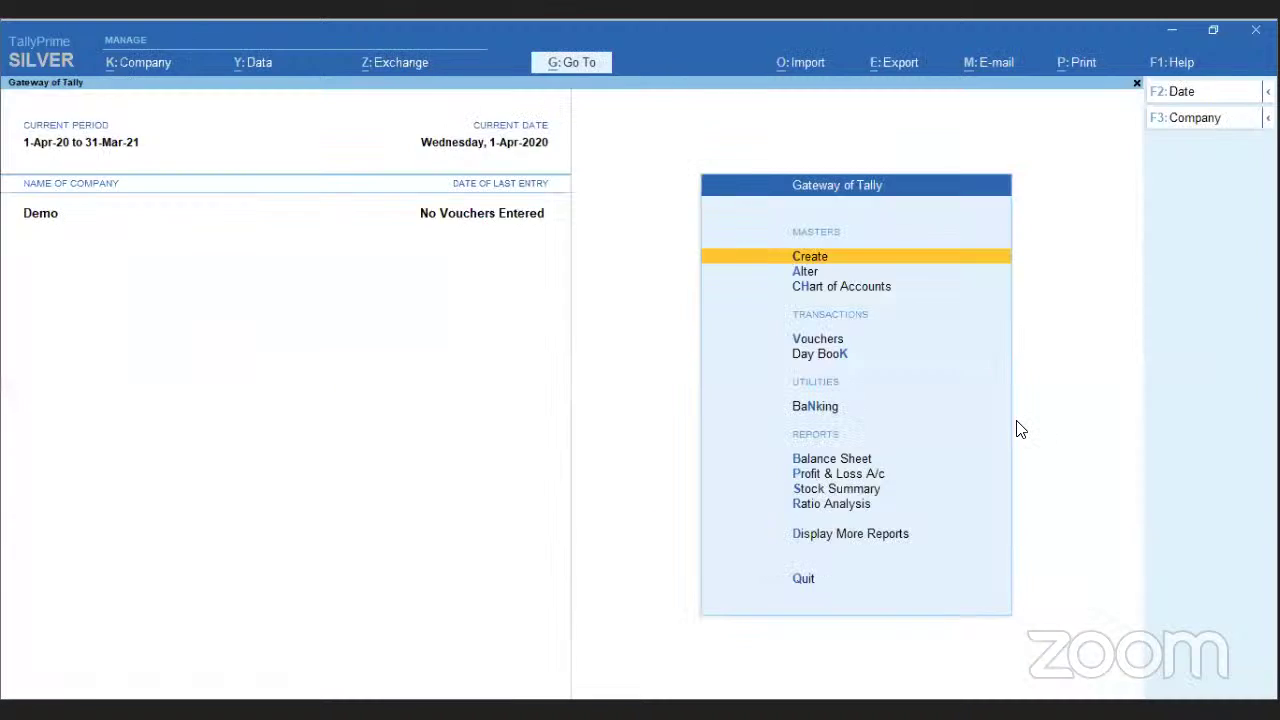
pyautogui.press('Escape')
pyautogui.press('Escape')
# - Shut company Demo and decline quitting to stay at the company list
pyautogui.click(1190, 120)
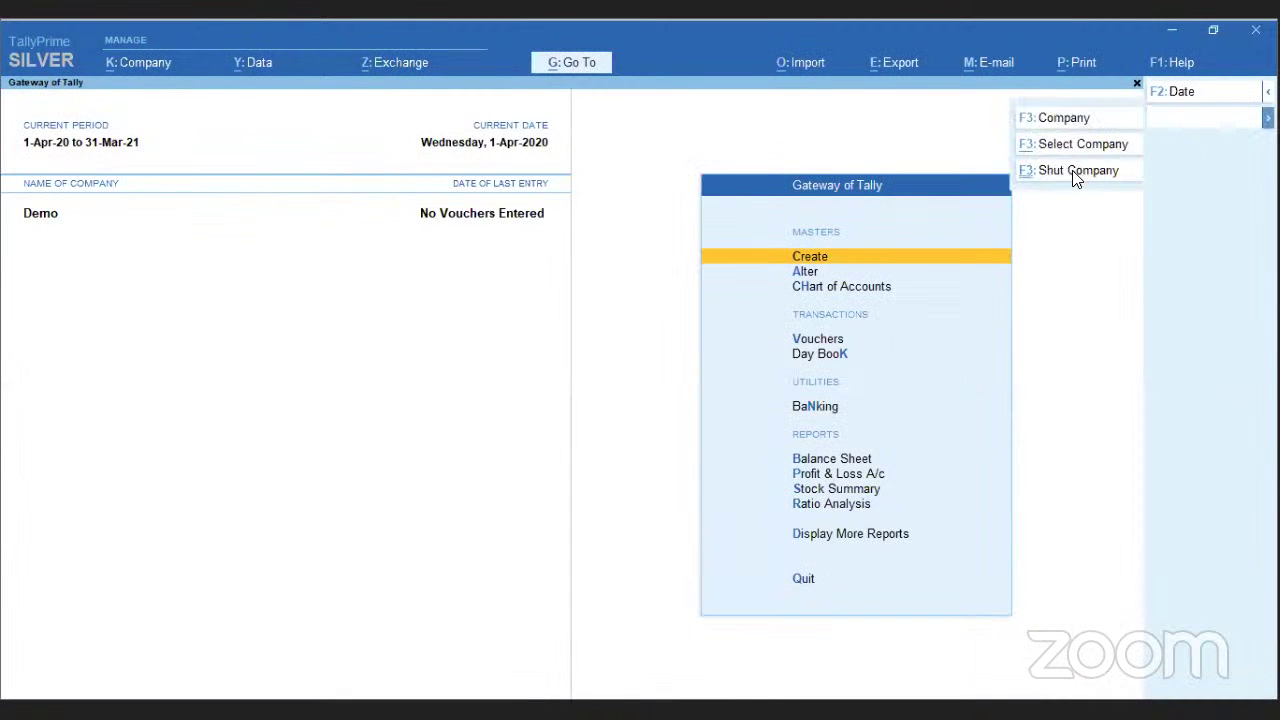
pyautogui.click(1075, 170)
pyautogui.press('Return')
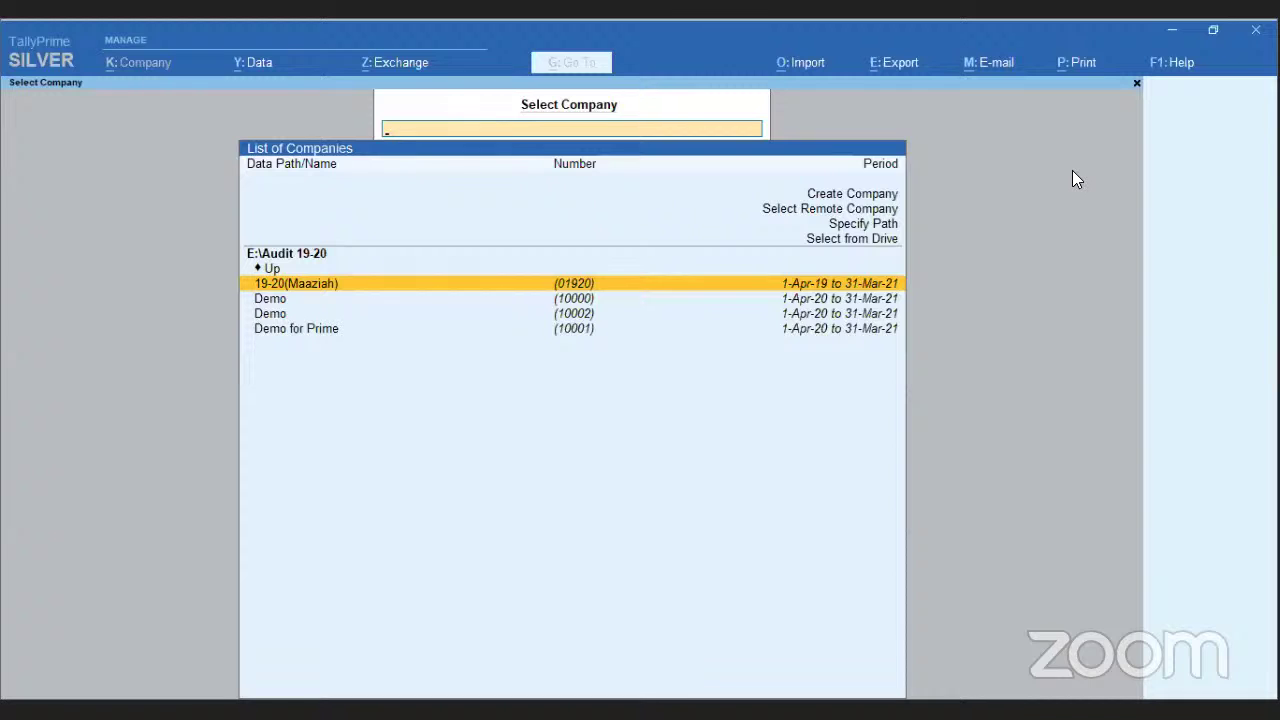
pyautogui.press('Up')
pyautogui.press('Up')
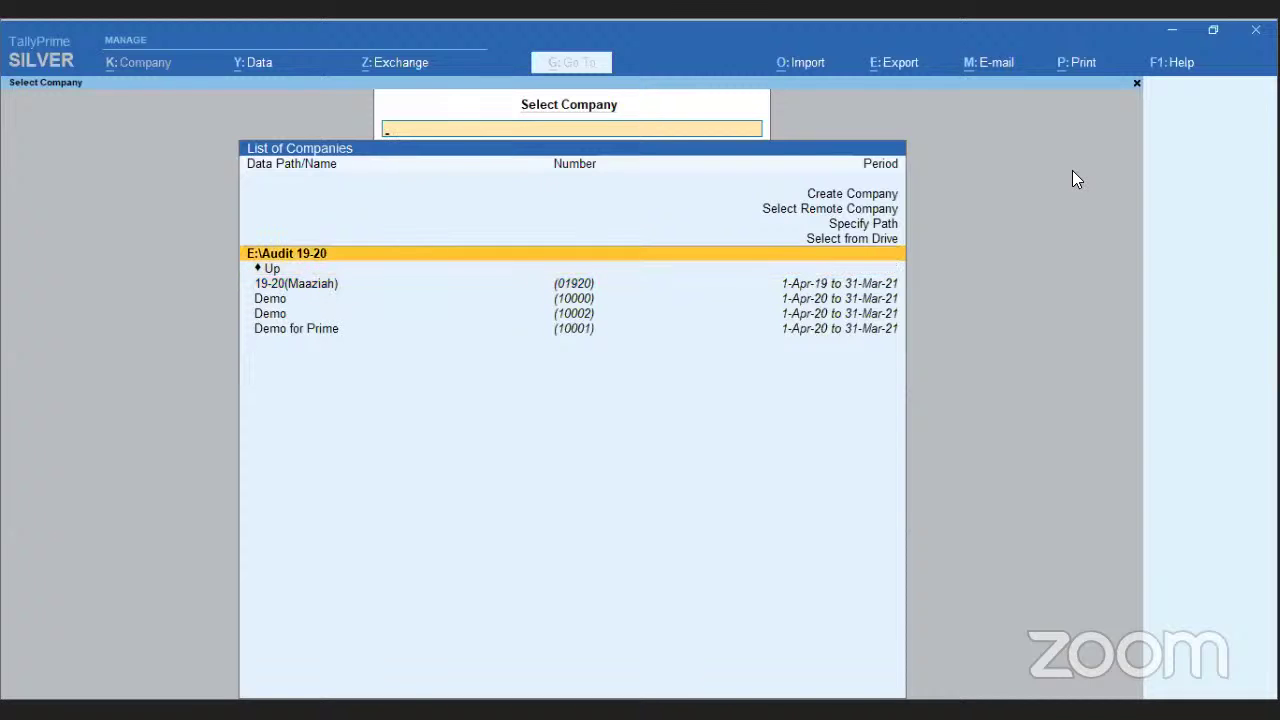
pyautogui.press('Escape')
pyautogui.press('n')
# - Browse to E:\Tally.ERP9\data, try opening its company, then cancel the login
pyautogui.press('Up')
pyautogui.press('Up')
pyautogui.press('Up')
pyautogui.press('Return')
pyautogui.press('Down')
pyautogui.press('Down')
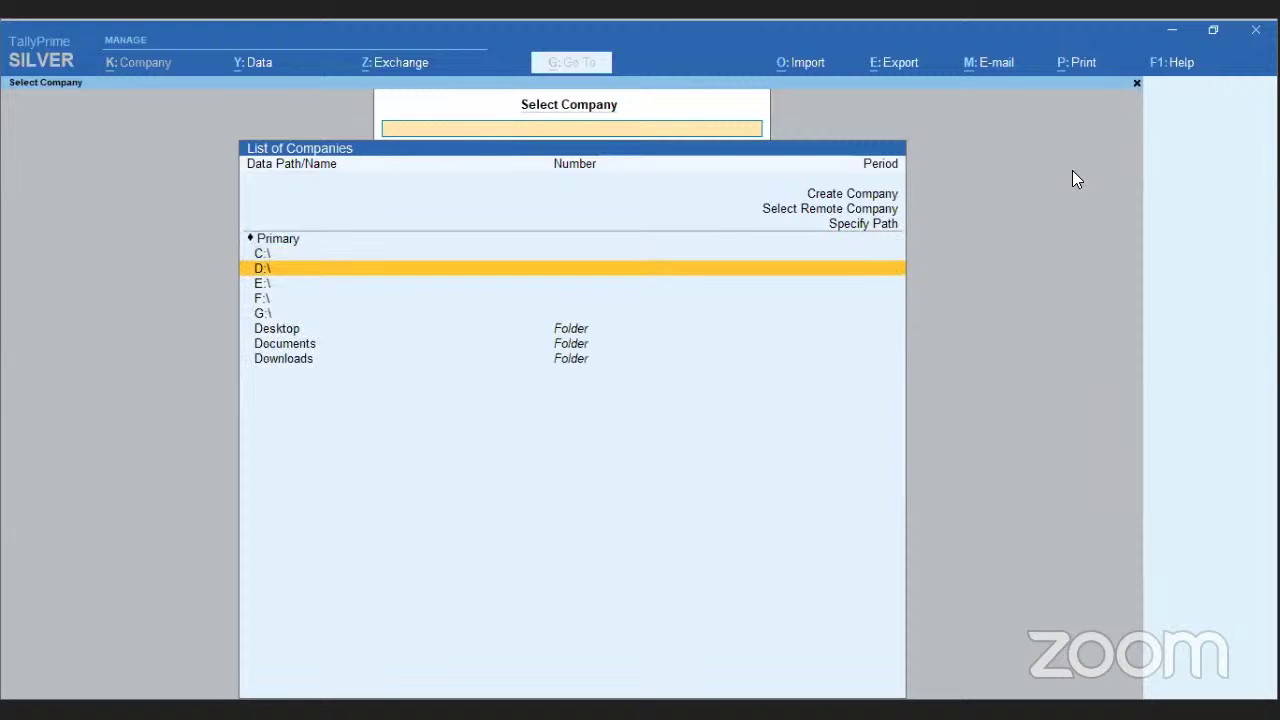
pyautogui.press('Return')
pyautogui.press('Down')
pyautogui.press('Down')
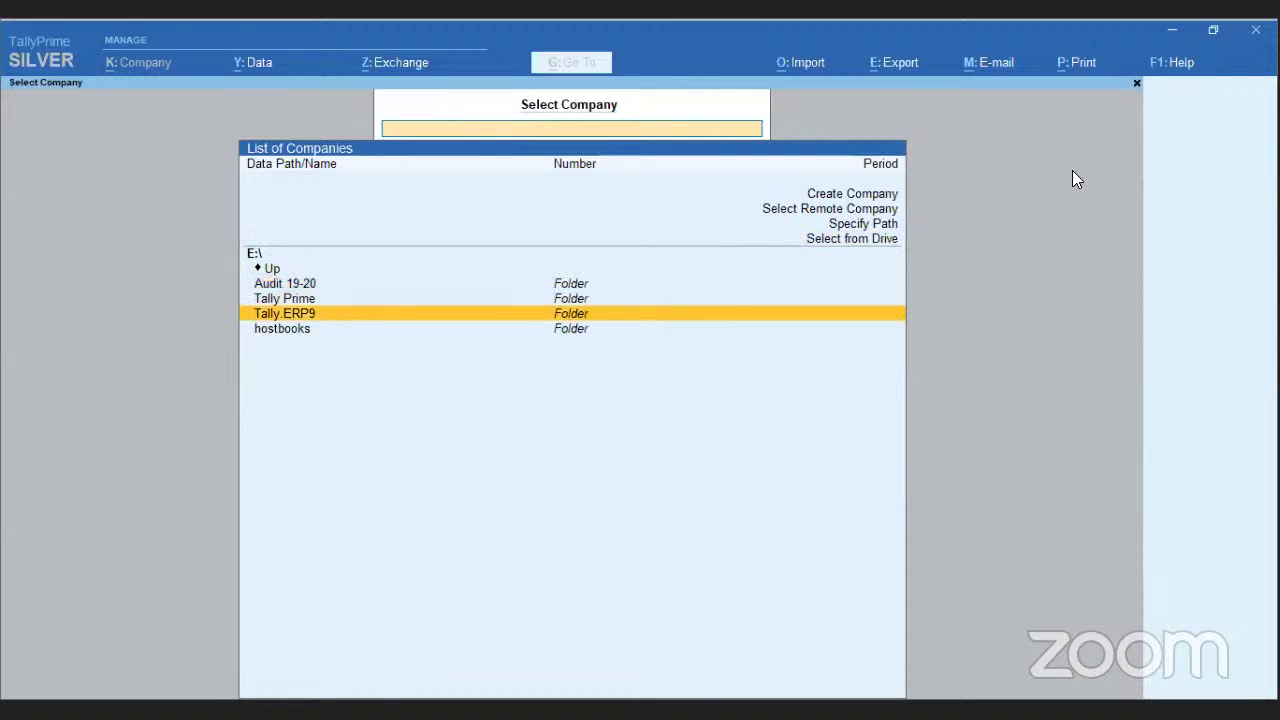
pyautogui.press('Return')
pyautogui.press('Down')
pyautogui.press('Down')
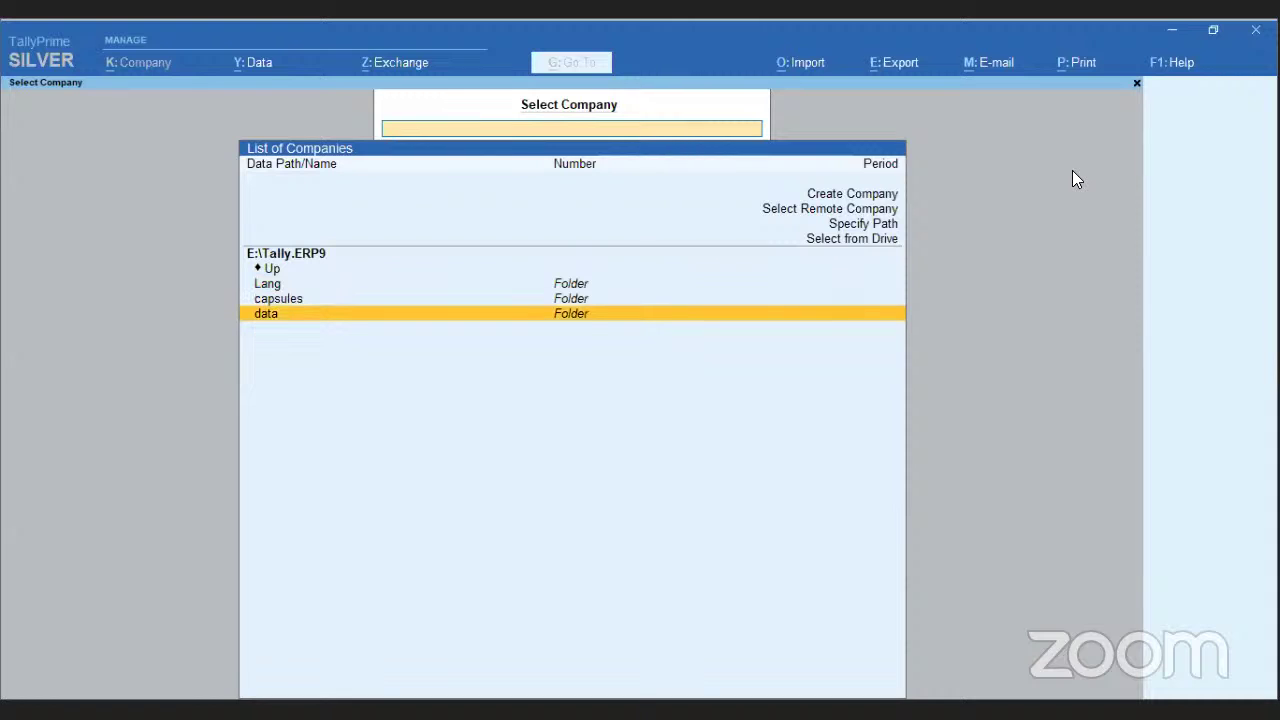
pyautogui.press('Return')
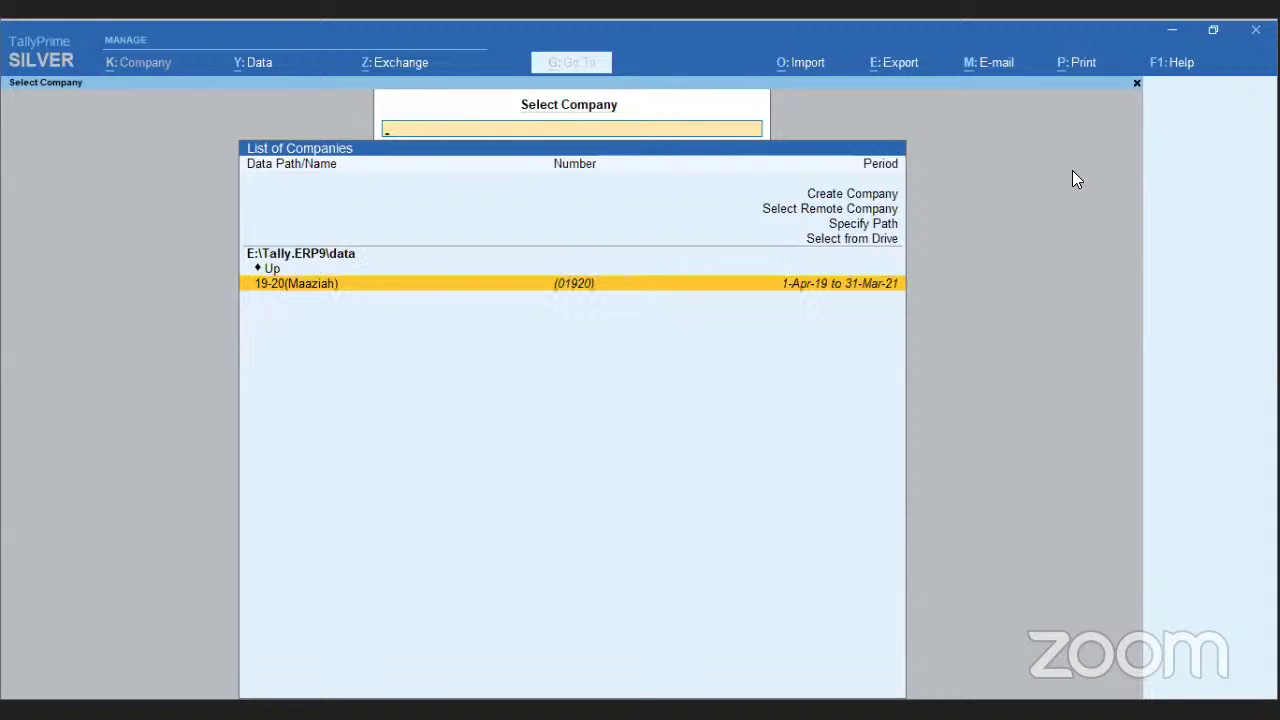
pyautogui.press('Return')
pyautogui.press('Escape')
pyautogui.press('Escape')
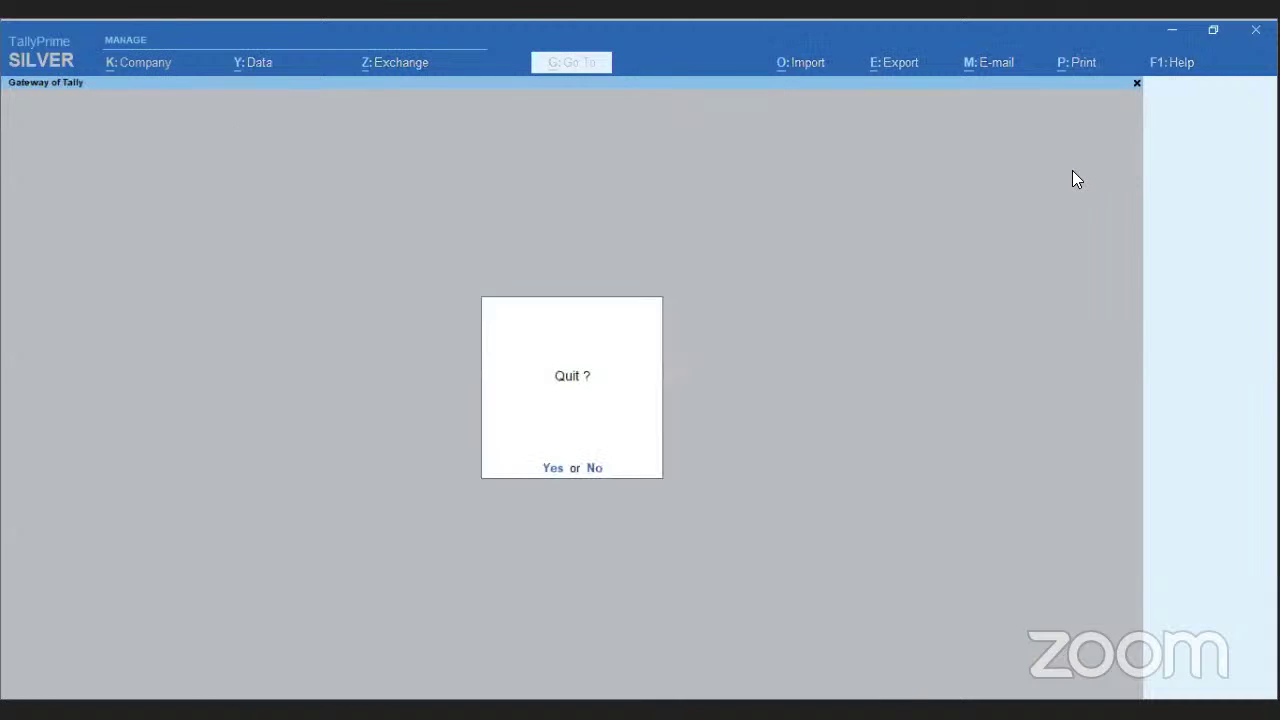
pyautogui.press('n')
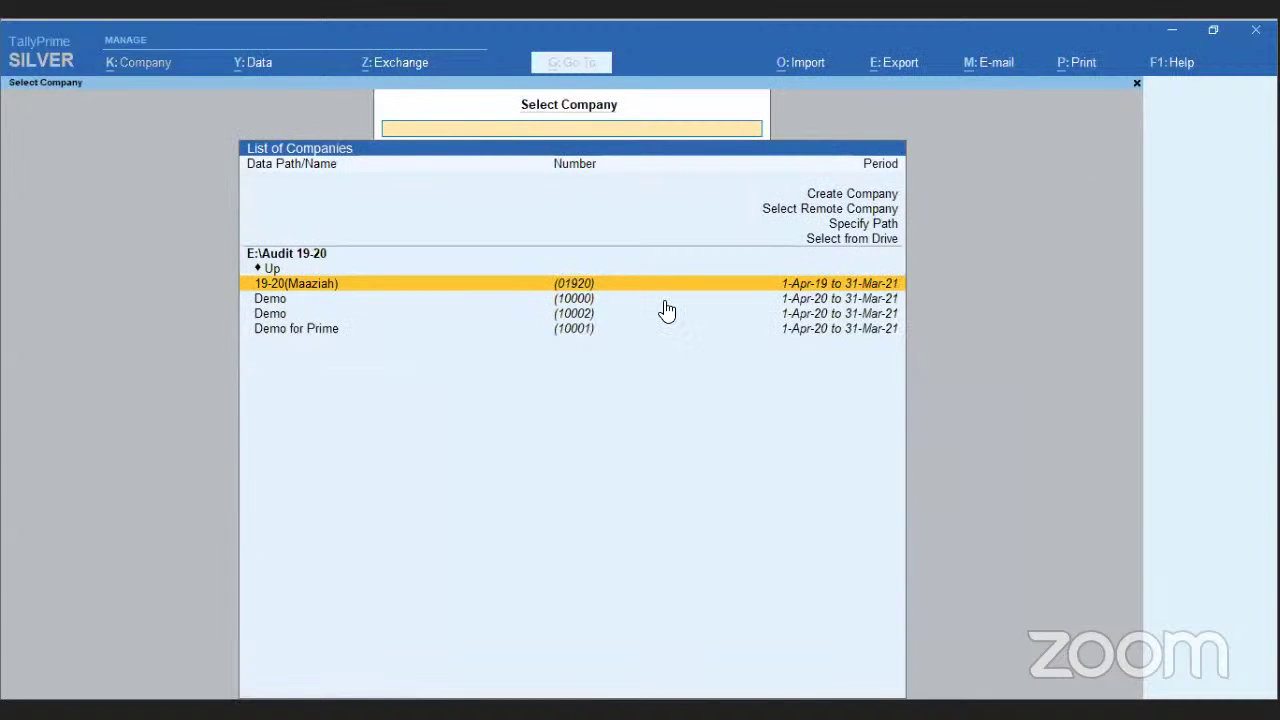
# - Browse the company list to drive G:, folder tally data, then the SPLIT DATA folder
pyautogui.click(848, 242)
pyautogui.press('Down')
pyautogui.press('Down')
pyautogui.press('Down')
pyautogui.press('Down')
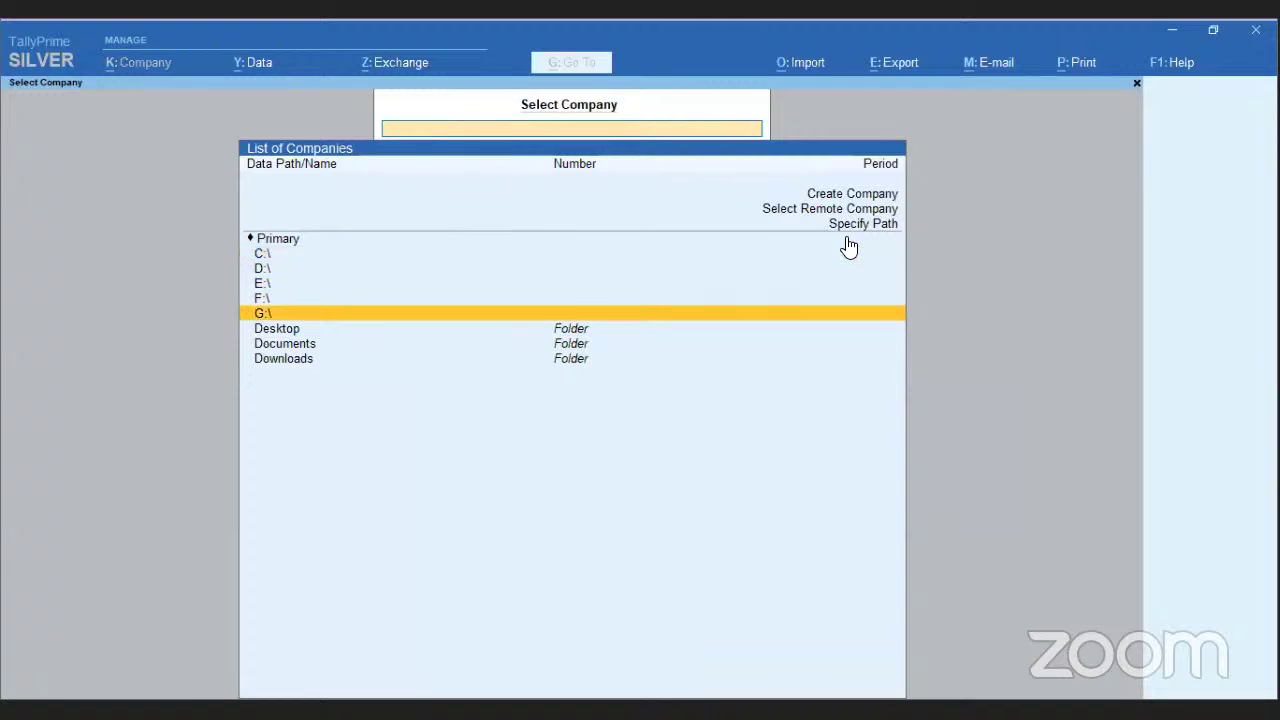
pyautogui.press('Return')
pyautogui.press('Down')
pyautogui.press('Return')
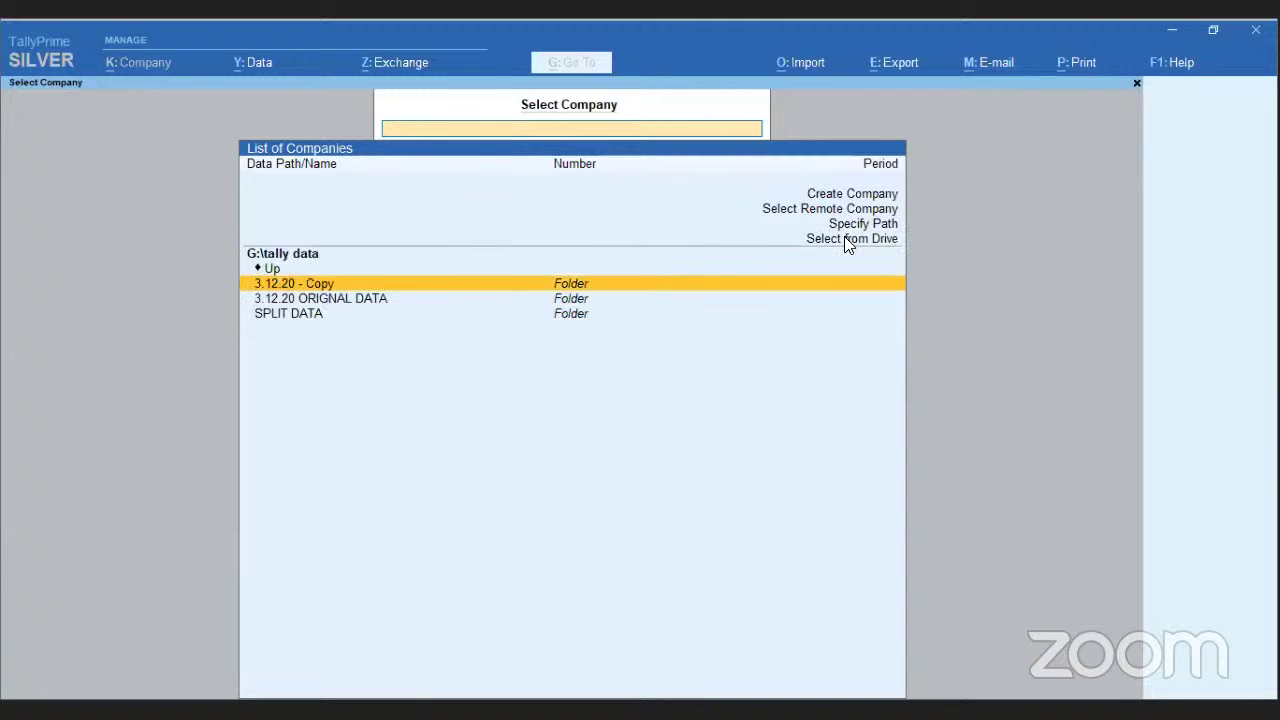
pyautogui.press('Down')
pyautogui.press('Down')
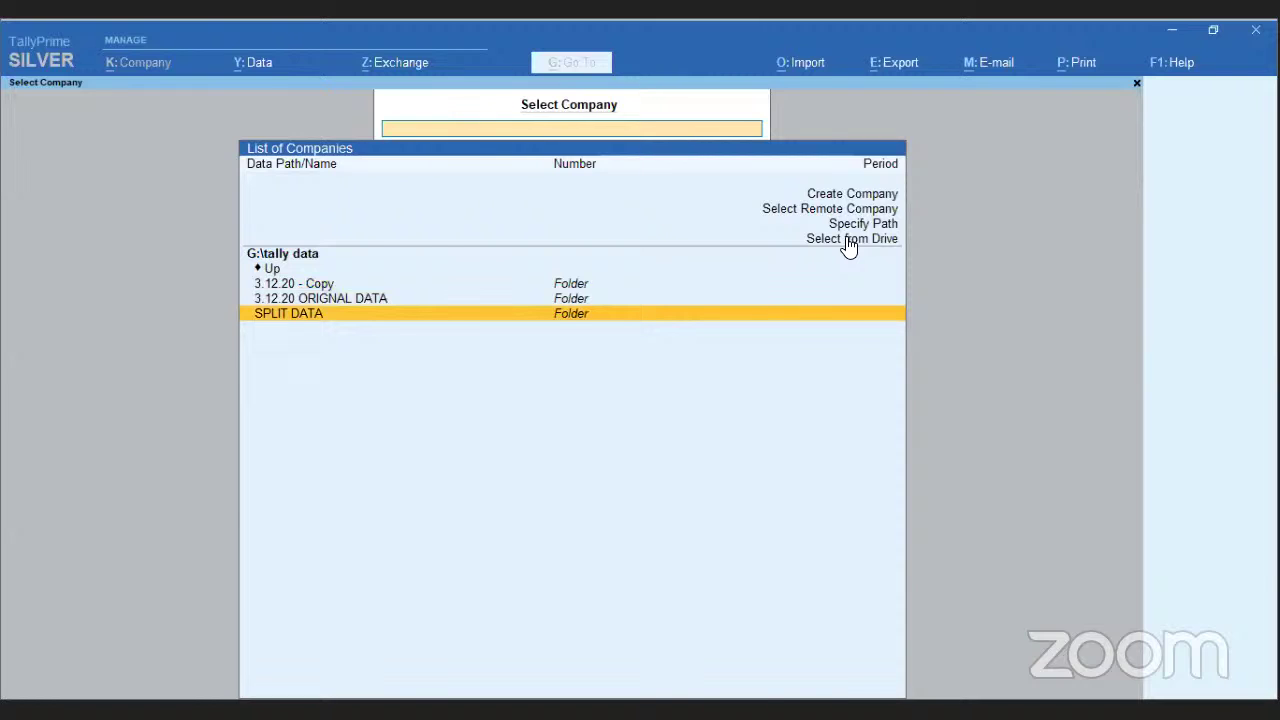
pyautogui.press('Return')
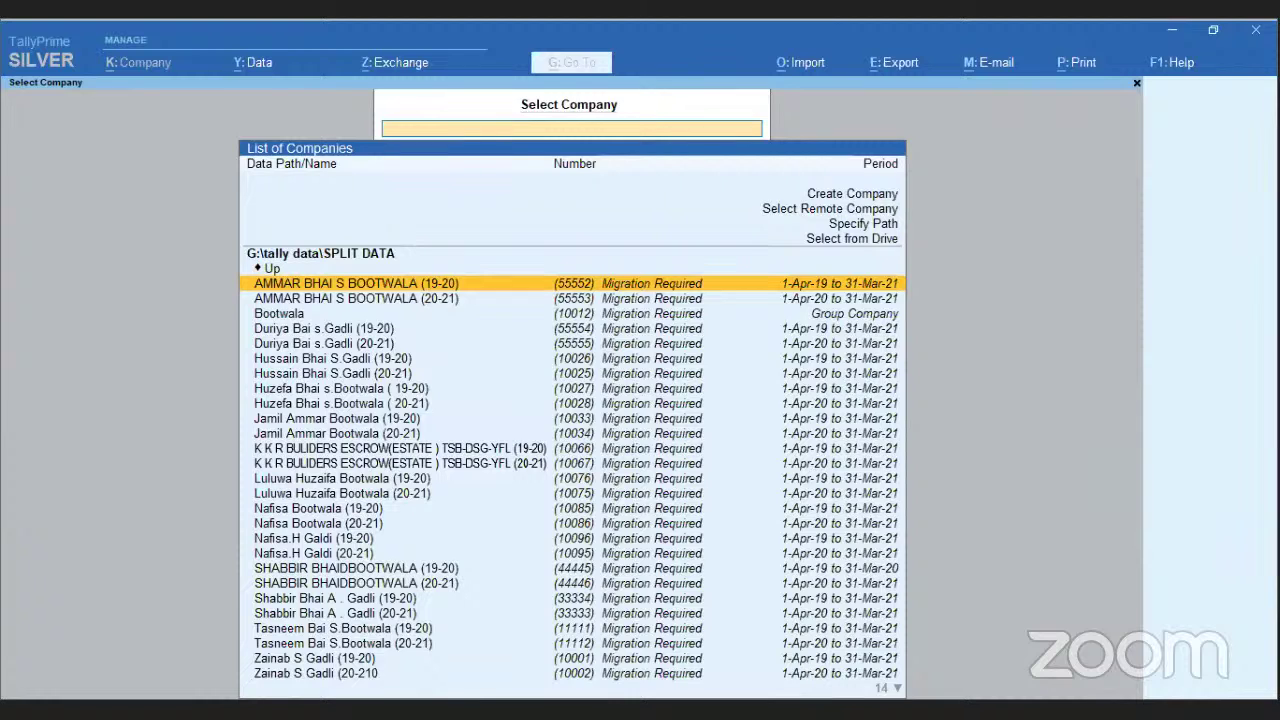
# - Try loading the first SPLIT DATA company, then back out and decline Quit to reach Select Company
pyautogui.press('Return')
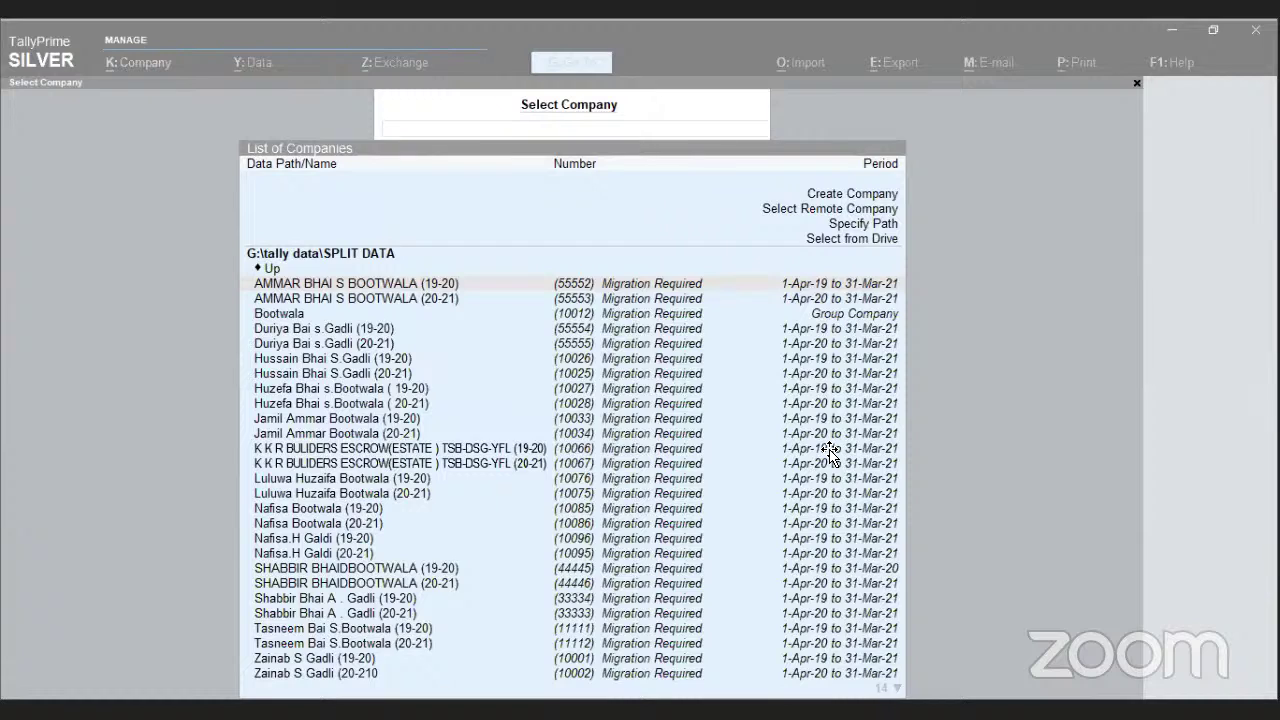
pyautogui.hotkey('alt', 'Tab')
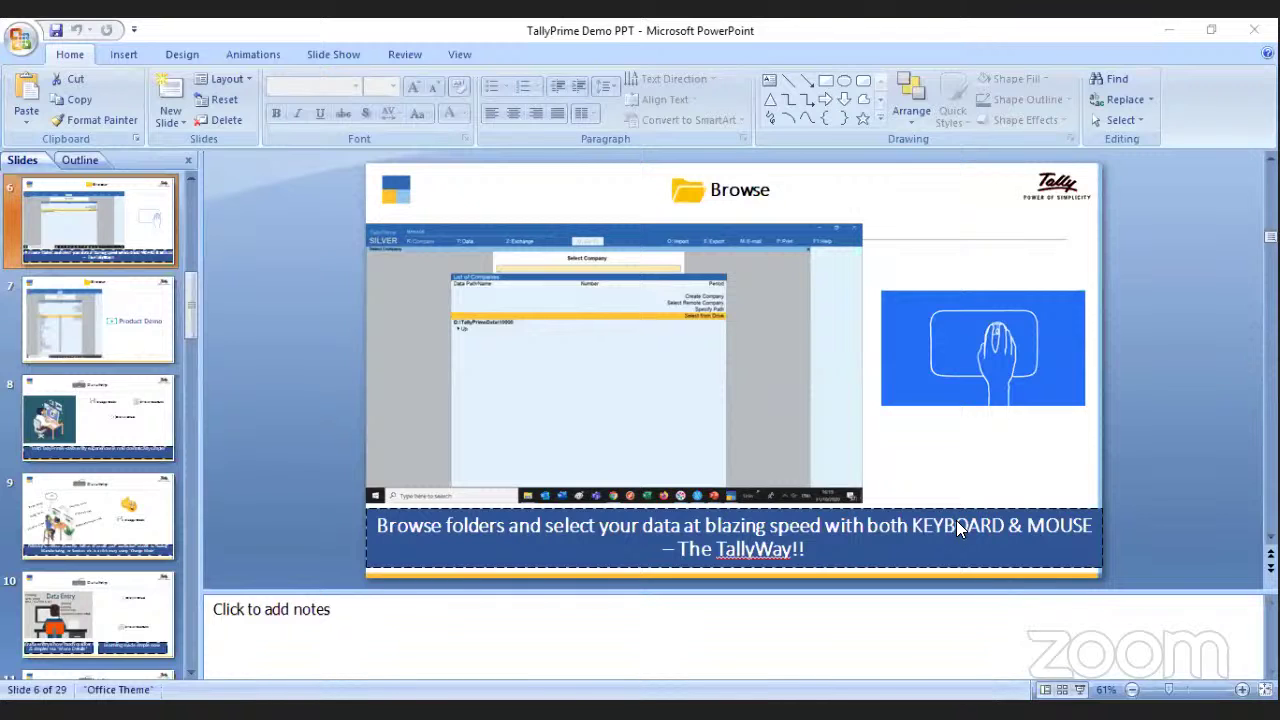
pyautogui.hotkey('alt', 'Tab')
pyautogui.press('Escape')
pyautogui.press('n')
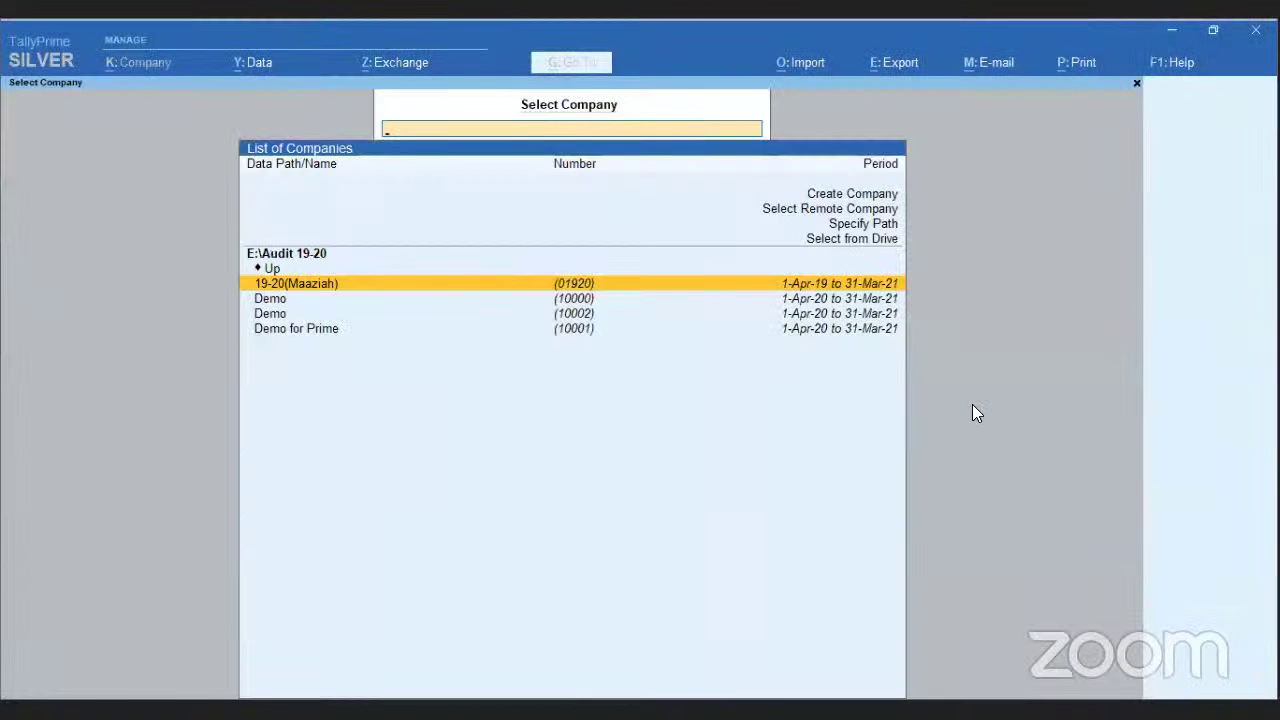
# - Select Demo for Prime and log in with the username and password
pyautogui.press('Down')
pyautogui.press('Down')
pyautogui.press('Down')
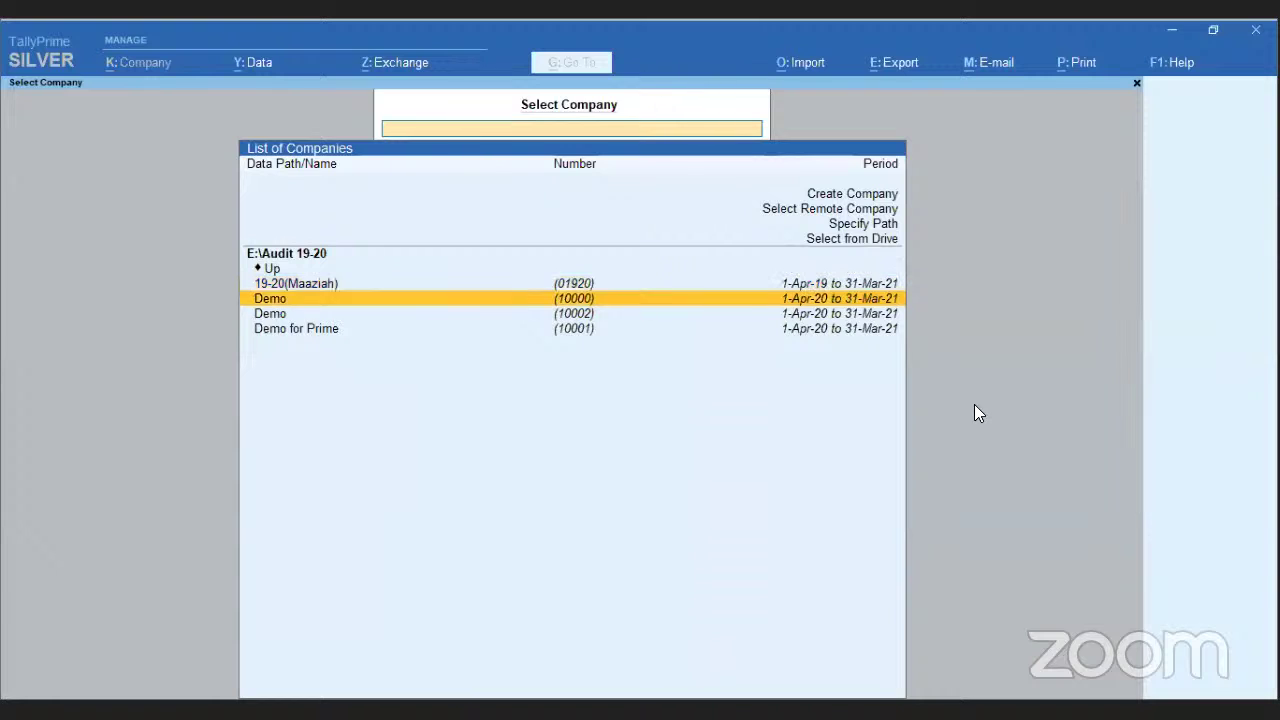
pyautogui.press('Return')
pyautogui.write('a')
pyautogui.press('Return')
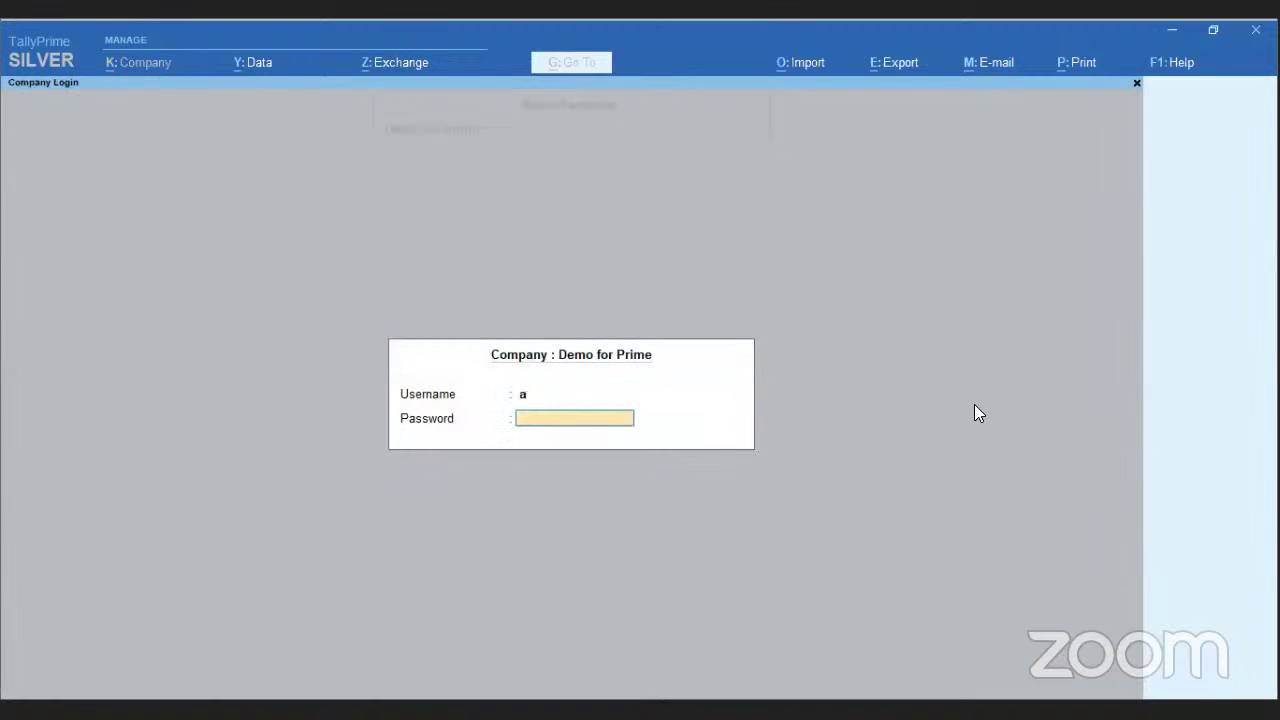
pyautogui.write('a')
pyautogui.press('Return')
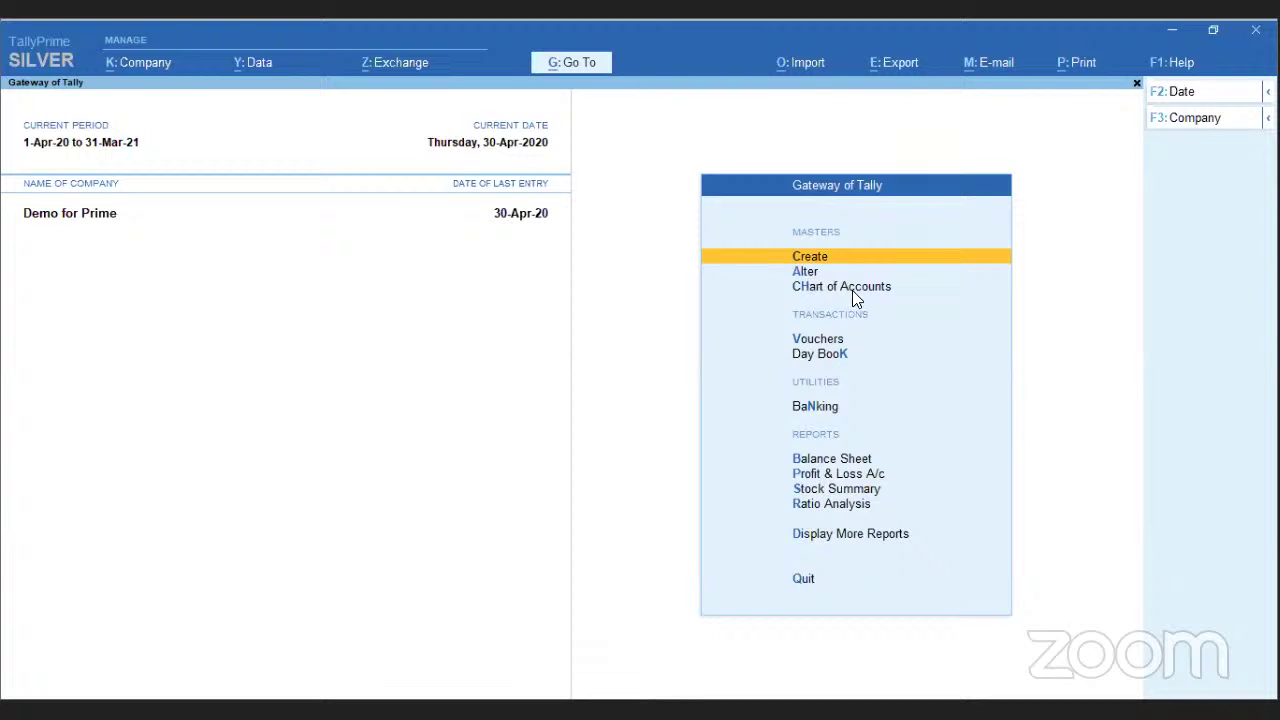
# - Quit the new payment voucher without saving and go to Create for the masters list
pyautogui.click(830, 342)
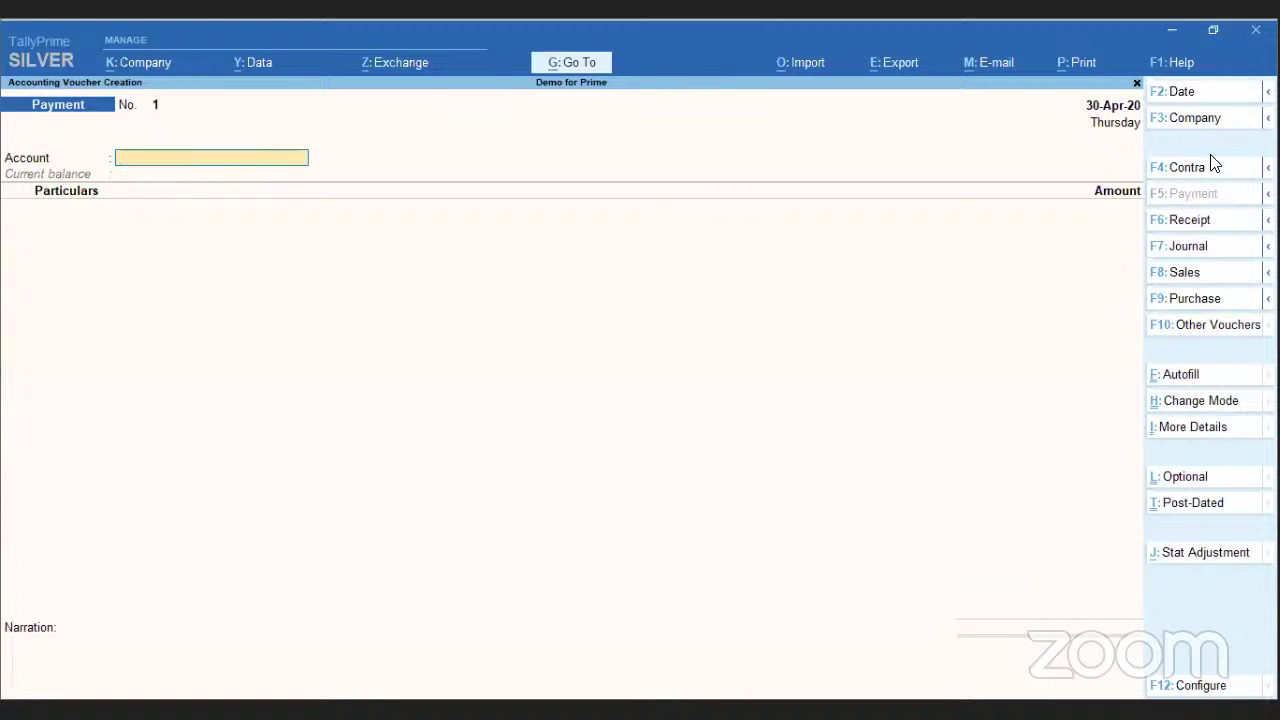
pyautogui.press('Escape')
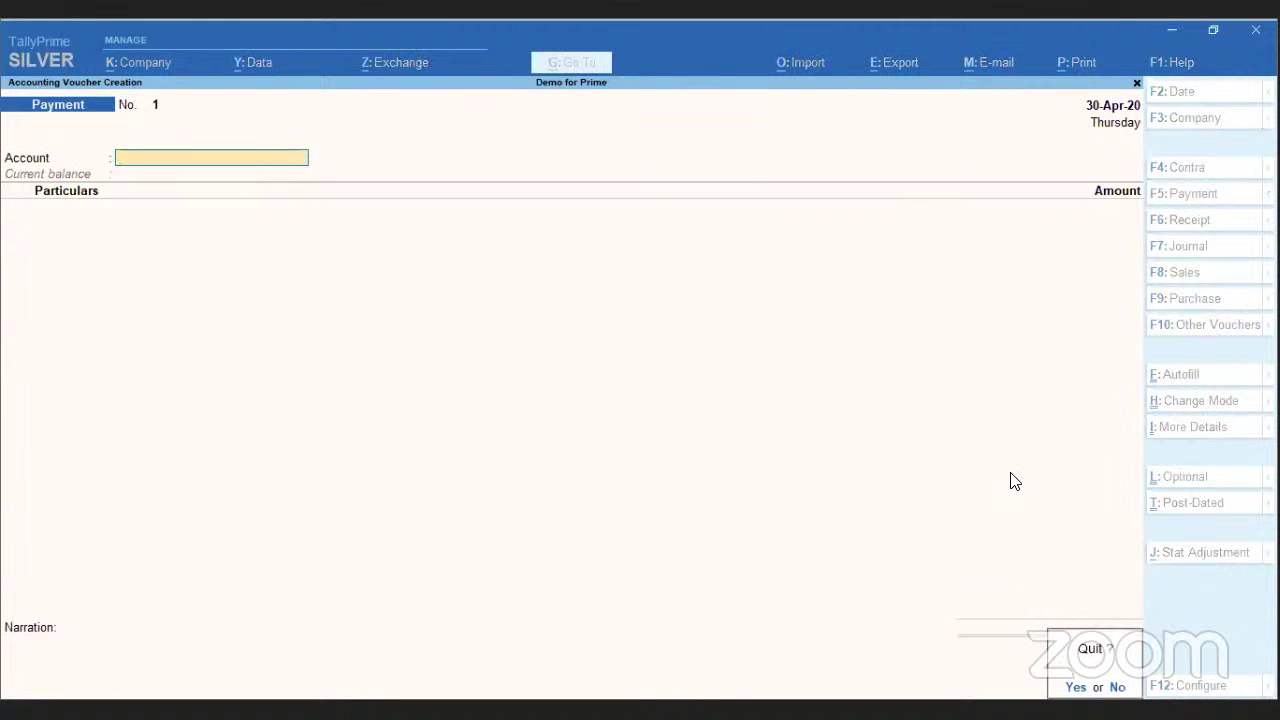
pyautogui.press('y')
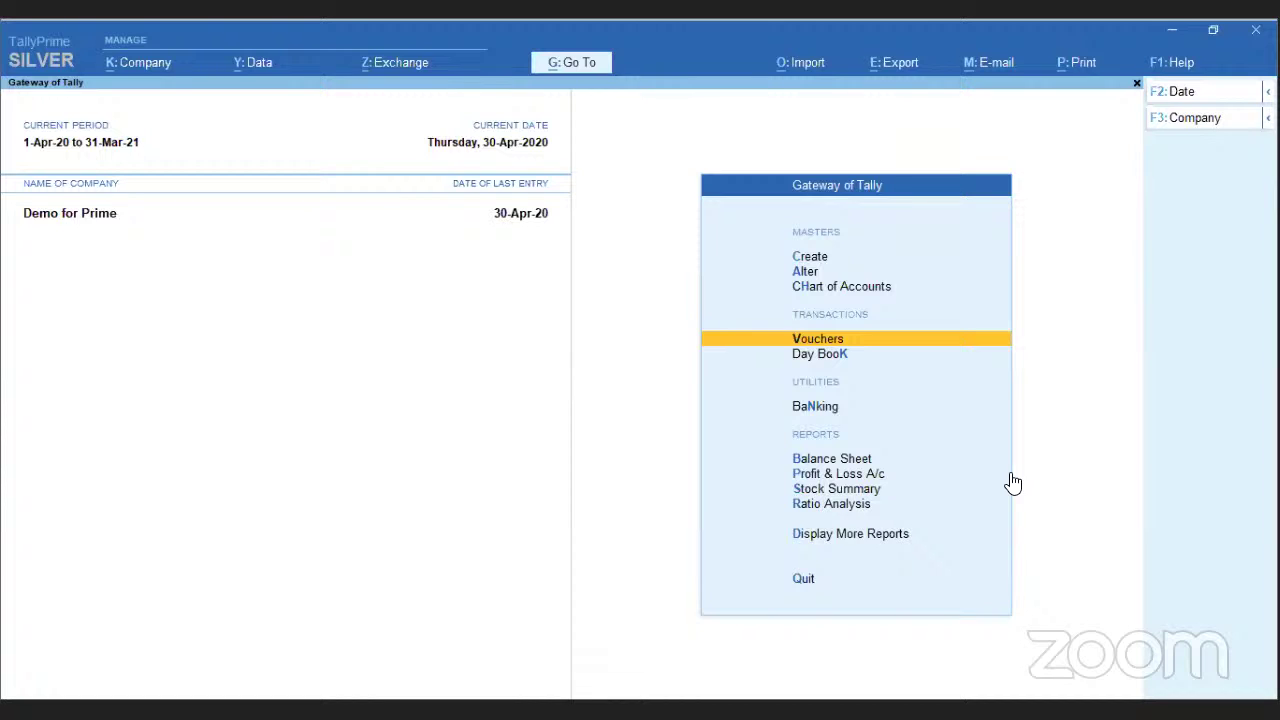
pyautogui.press('Up')
pyautogui.press('Up')
pyautogui.press('Up')
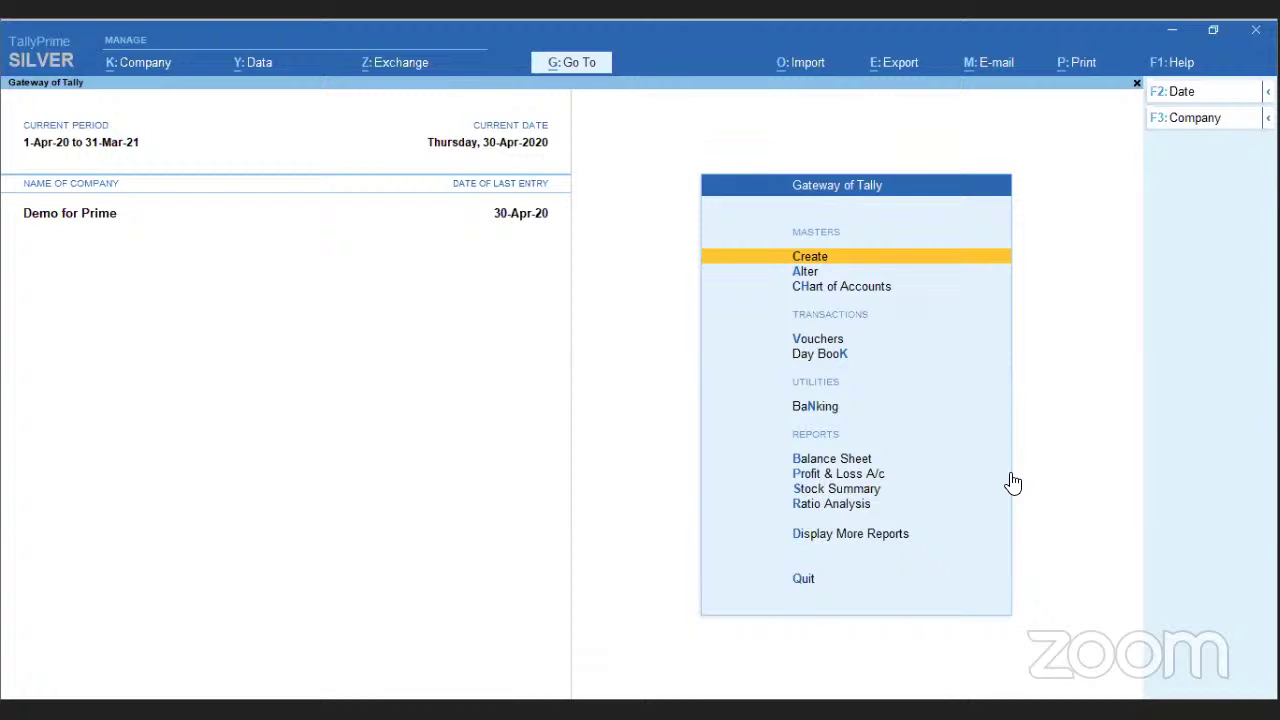
pyautogui.press('Return')
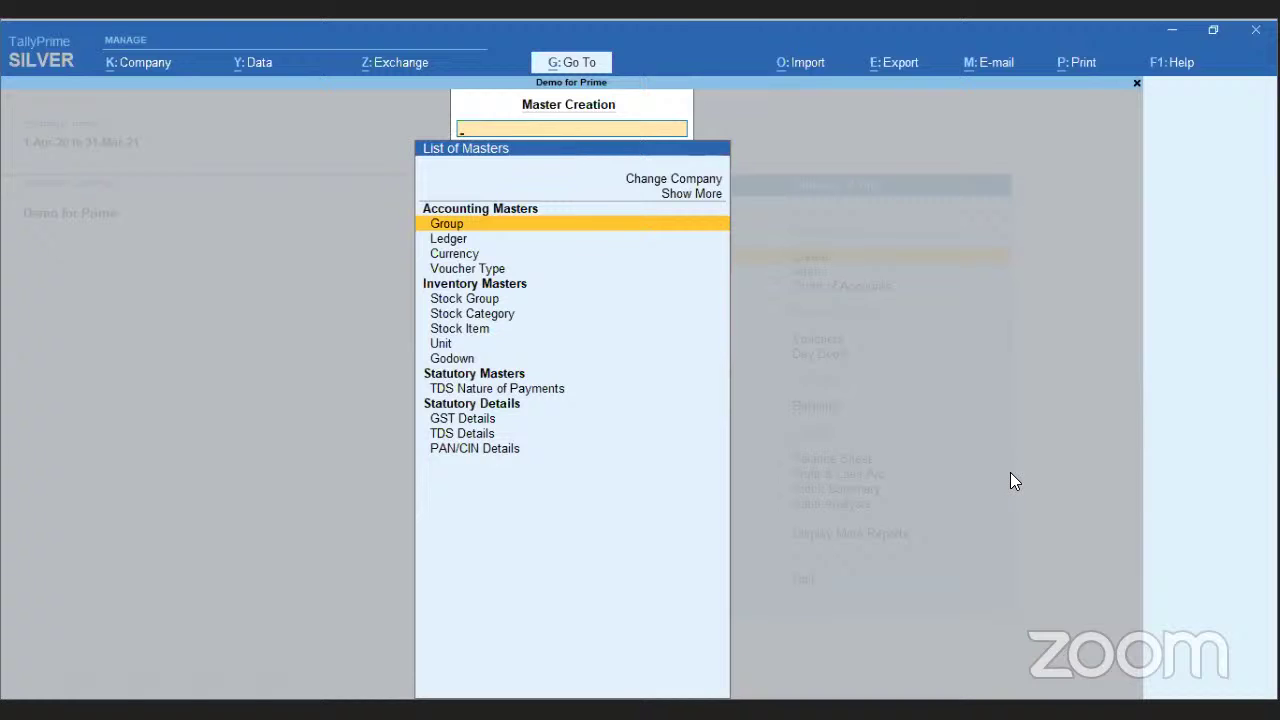
# - Create ledger 'Telphone Expenses' under Direct Expenses with Type of Ledger Not Applicable
pyautogui.press('Down')
pyautogui.press('Down')
pyautogui.press('Down')
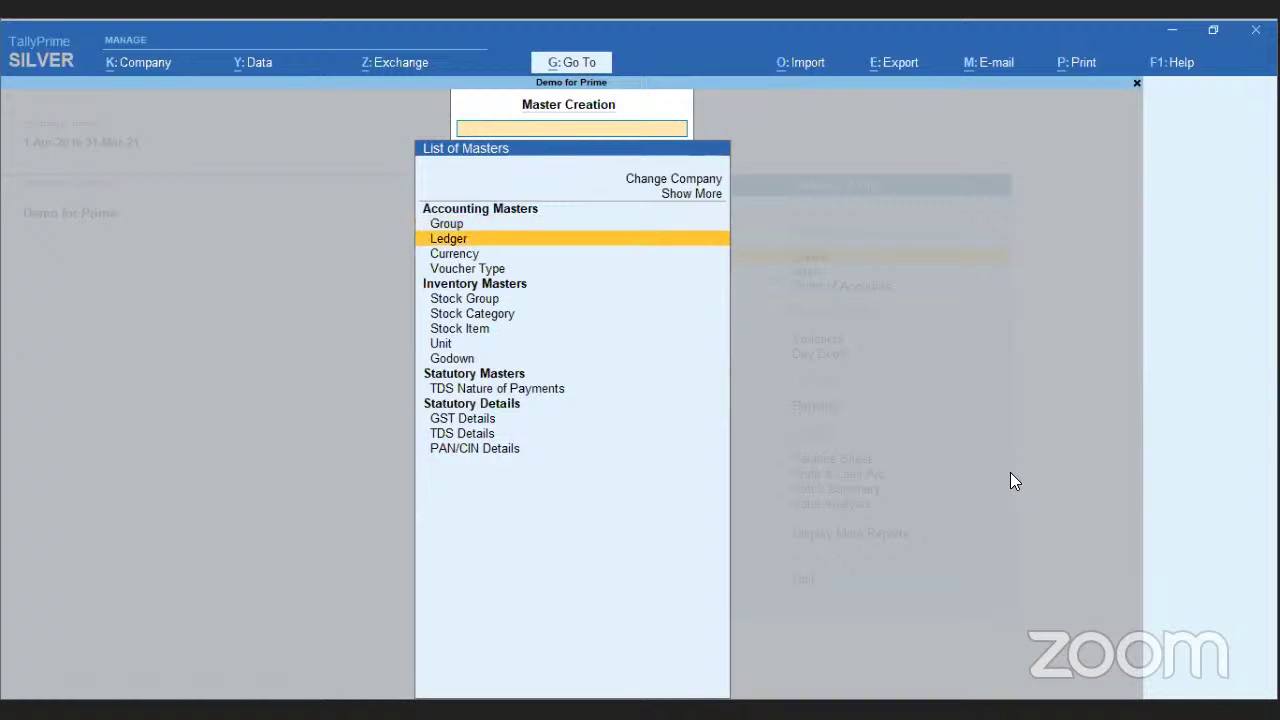
pyautogui.press('Up')
pyautogui.press('Up')
pyautogui.press('Return')
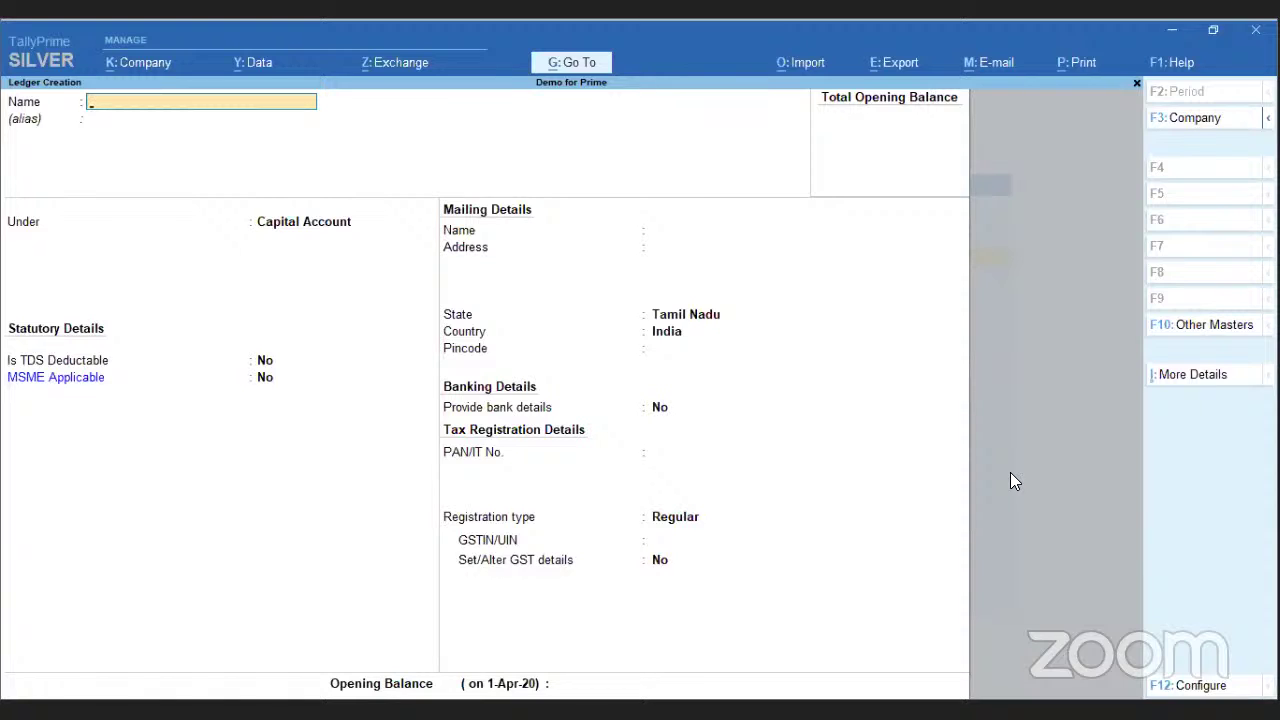
pyautogui.write('Telphone Expenses')
pyautogui.press('Return')
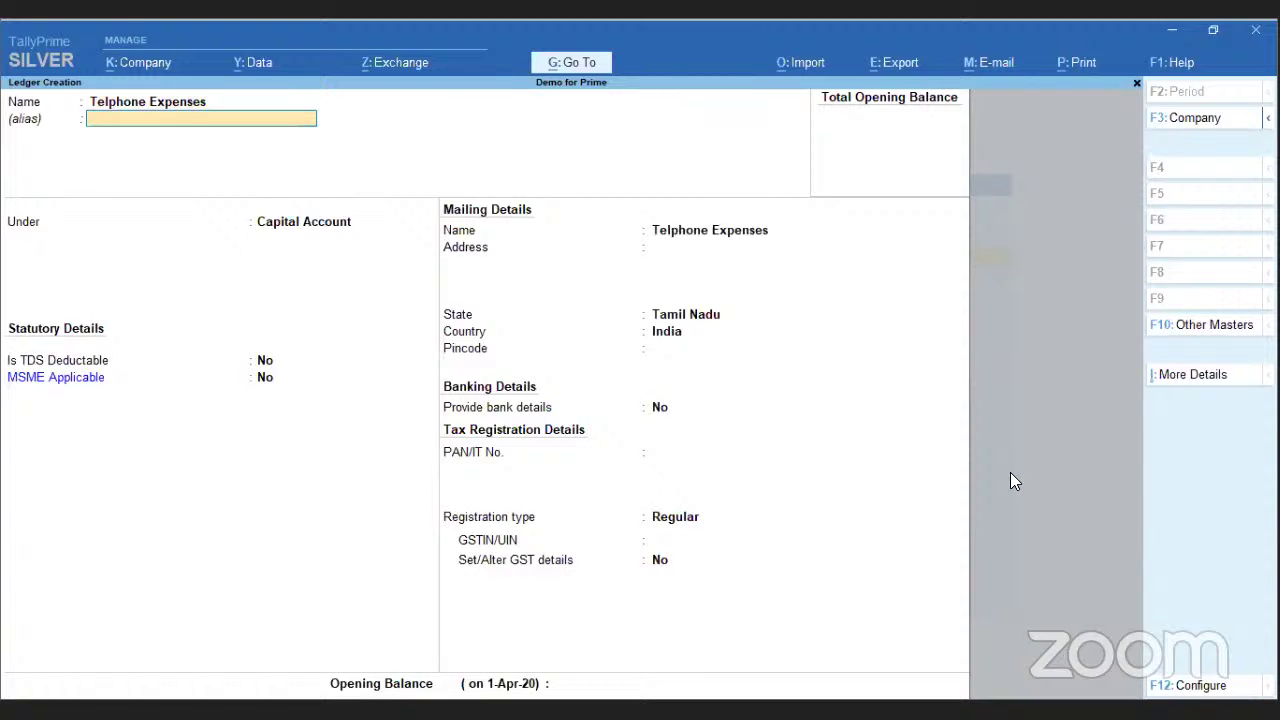
pyautogui.write('di')
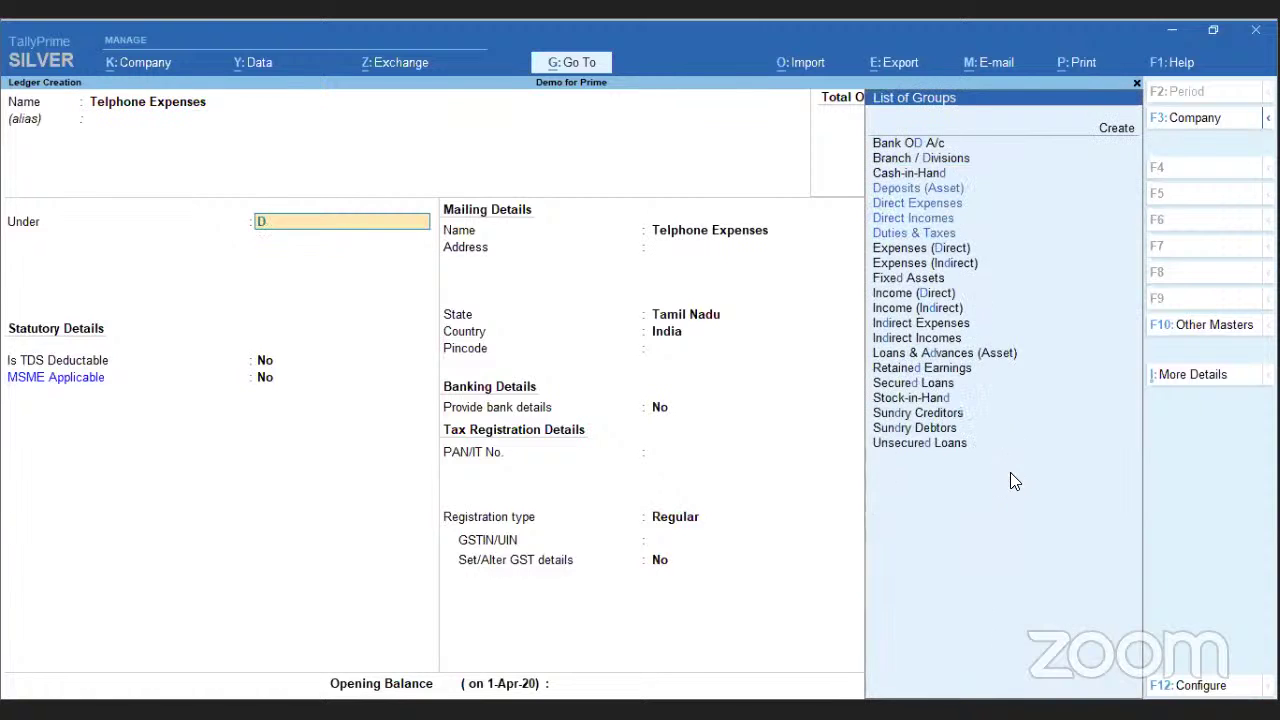
pyautogui.press('Return')
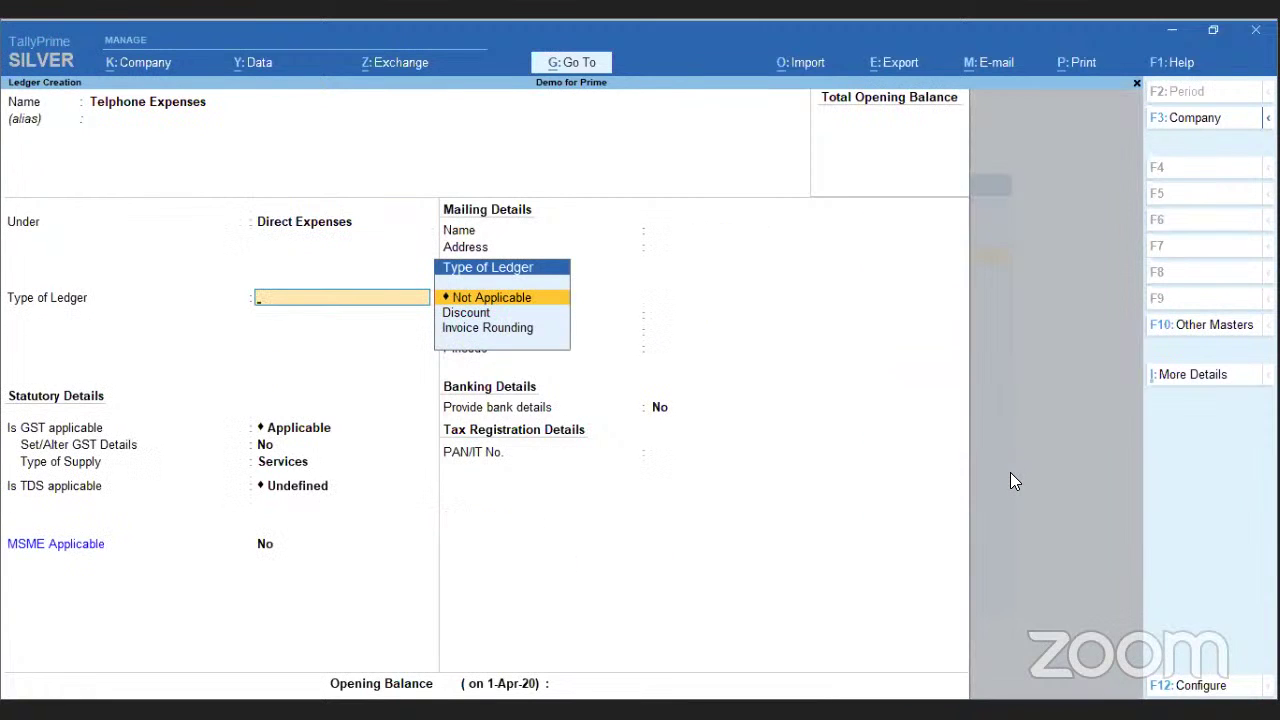
pyautogui.press('Return')
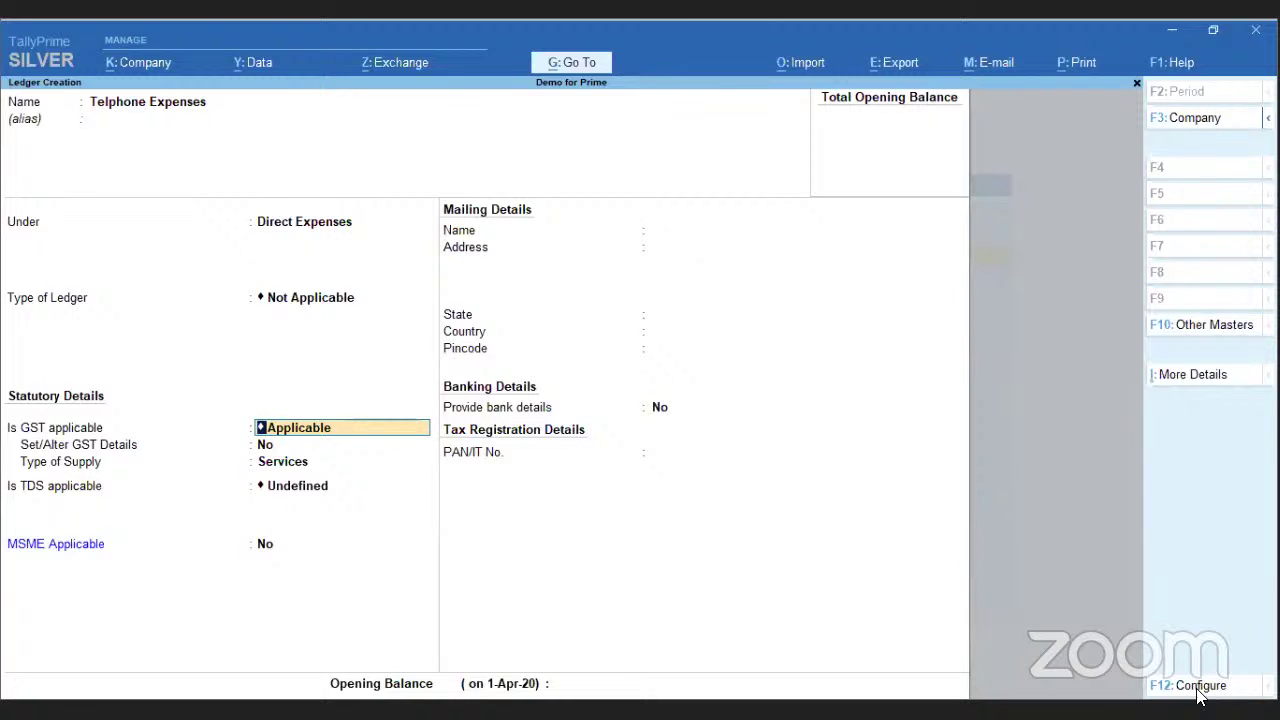
pyautogui.press('F12')
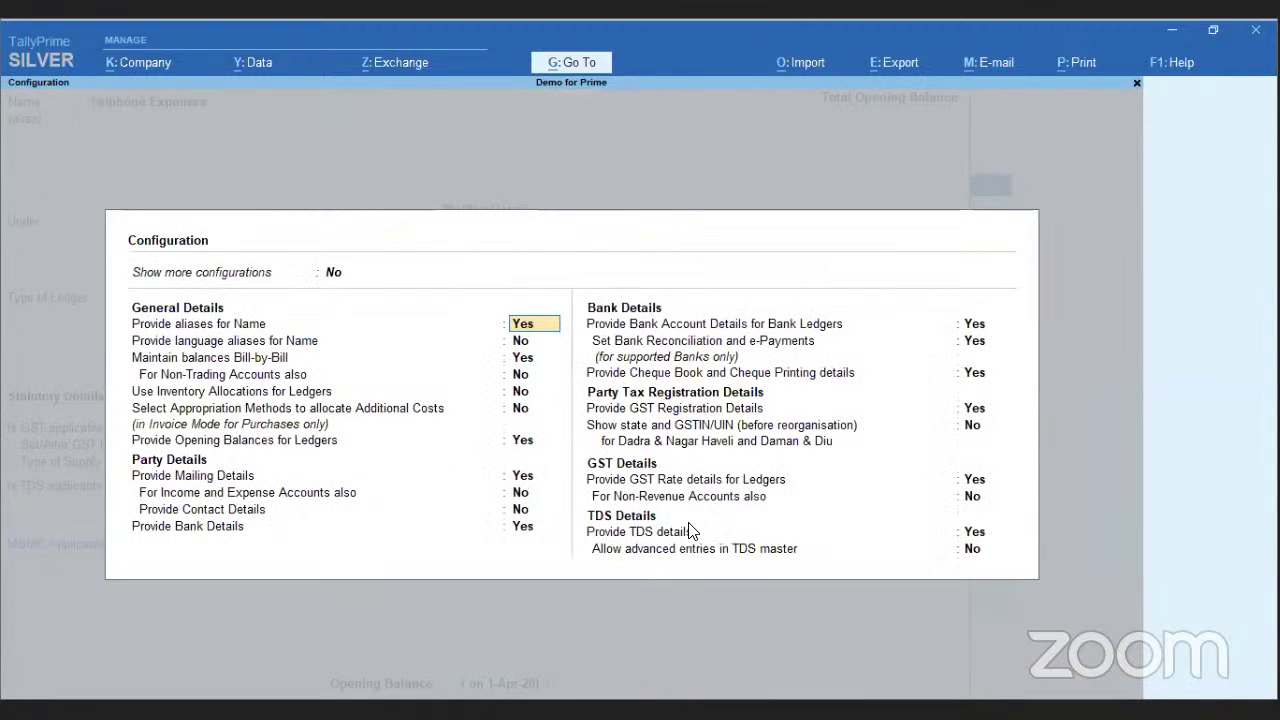
# - In ledger configuration, set Provide Mailing Details and Provide Bank Details to No
pyautogui.press('Down')
pyautogui.press('Down')
pyautogui.press('Down')
pyautogui.press('Down')
pyautogui.press('Down')
pyautogui.press('Down')
pyautogui.press('Down')
pyautogui.press('n')
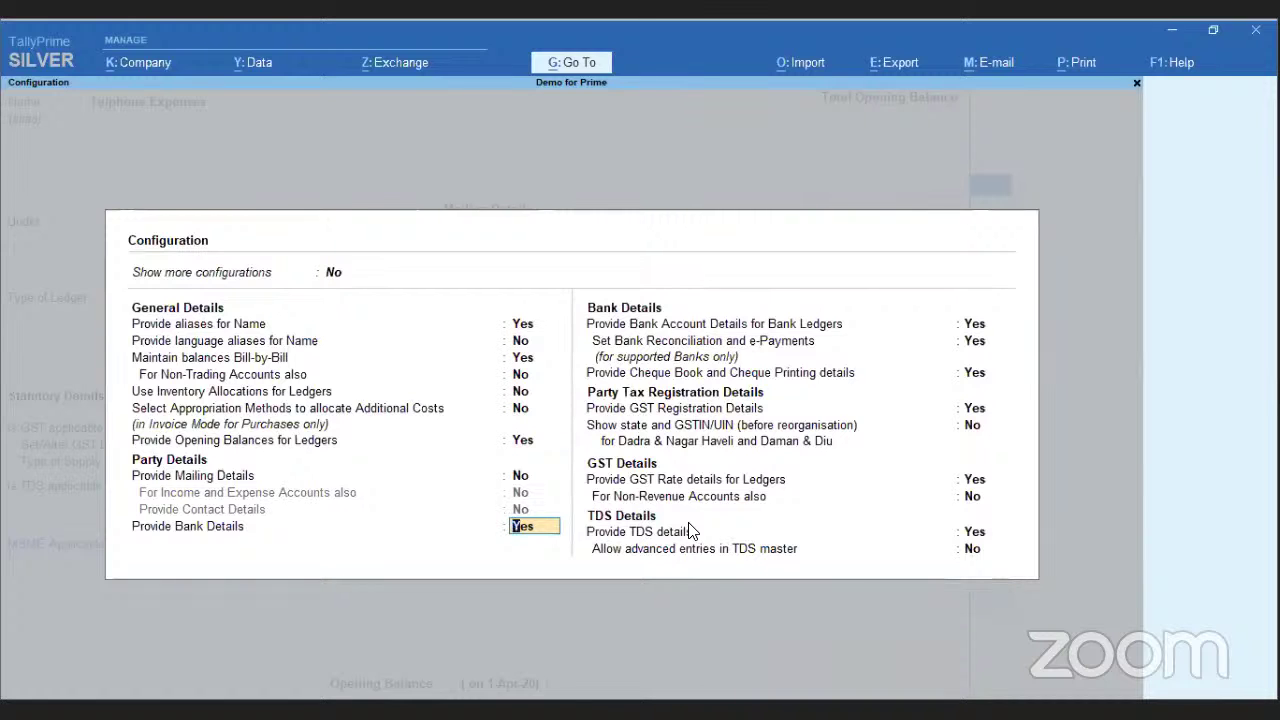
pyautogui.press('Return')
pyautogui.hotkey('ctrl', 'a')
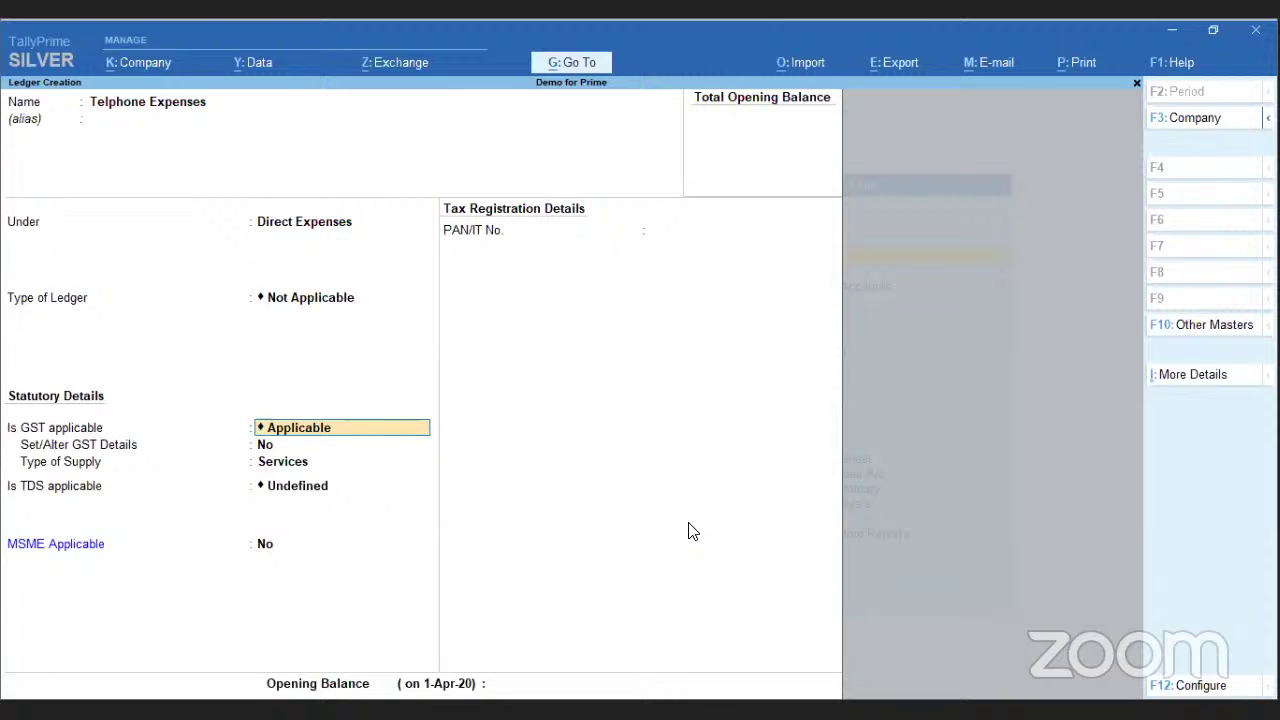
# - Keep GST Applicable with Services supply, set TDS to Not Applicable, and save Telphone Expenses
pyautogui.press('Return')
pyautogui.press('Return')
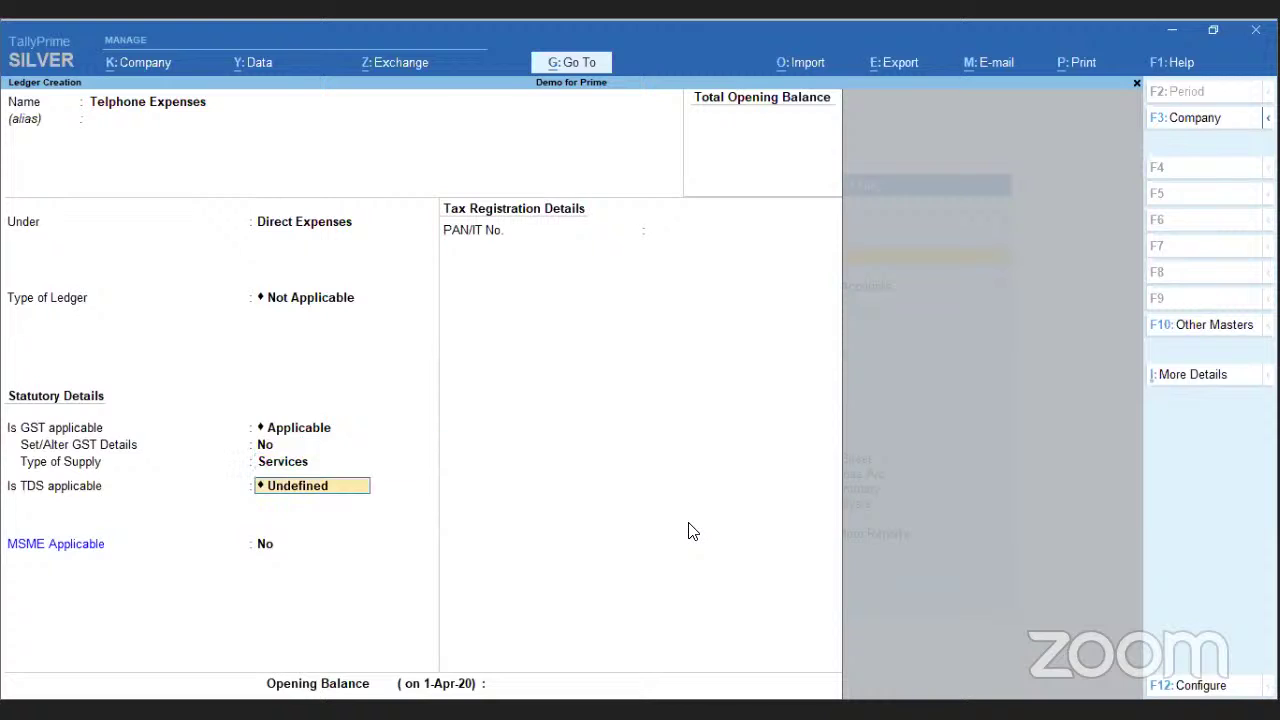
pyautogui.press('BackSpace')
pyautogui.press('Down')
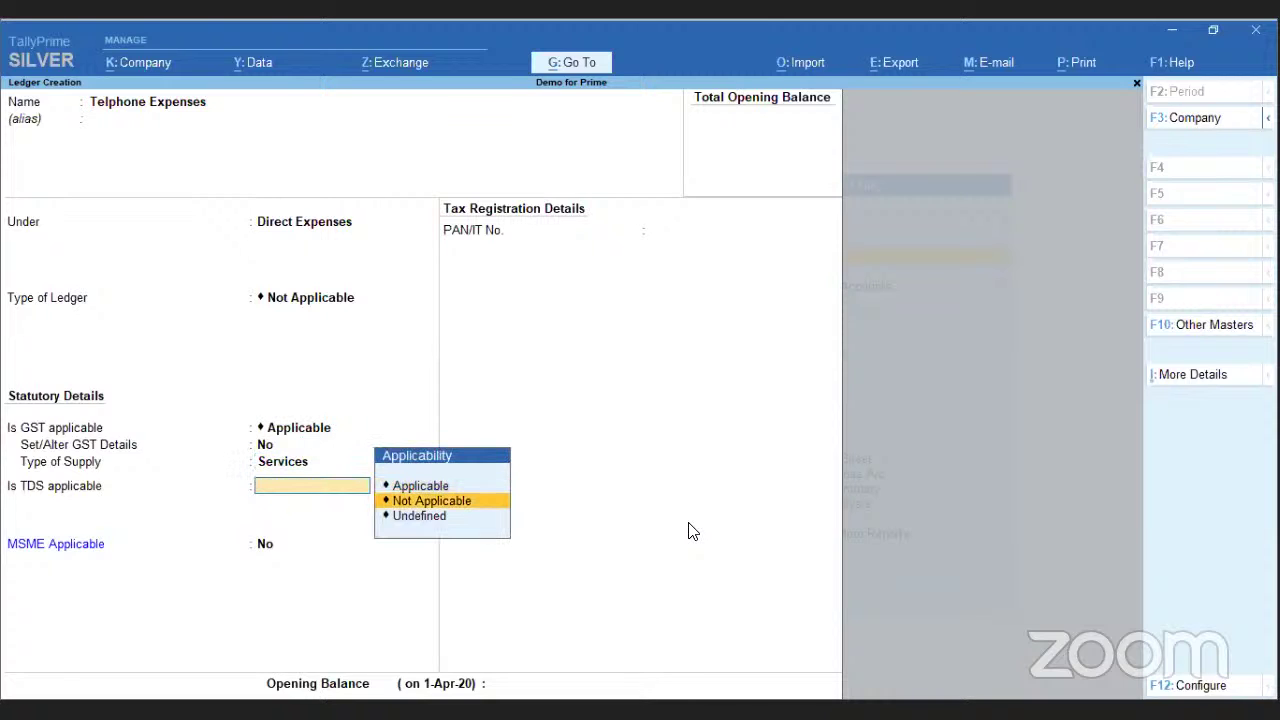
pyautogui.press('Return')
pyautogui.press('Return')
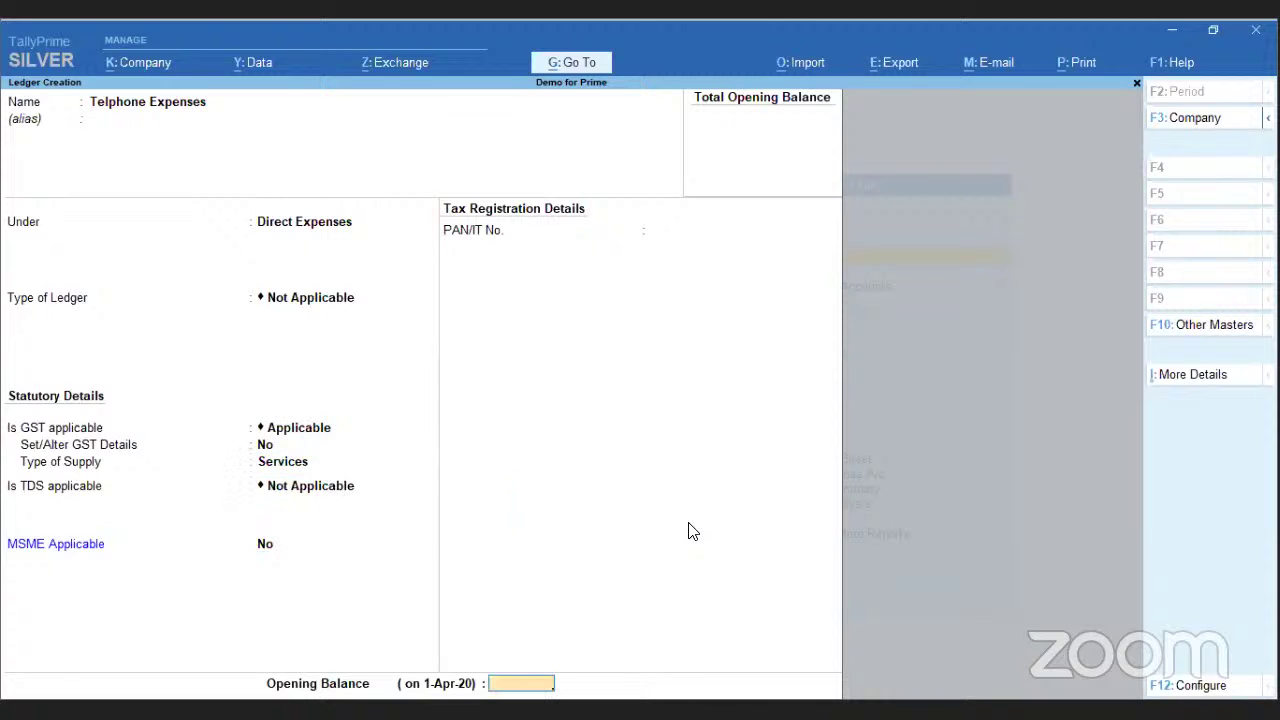
pyautogui.press('Return')
pyautogui.press('Return')
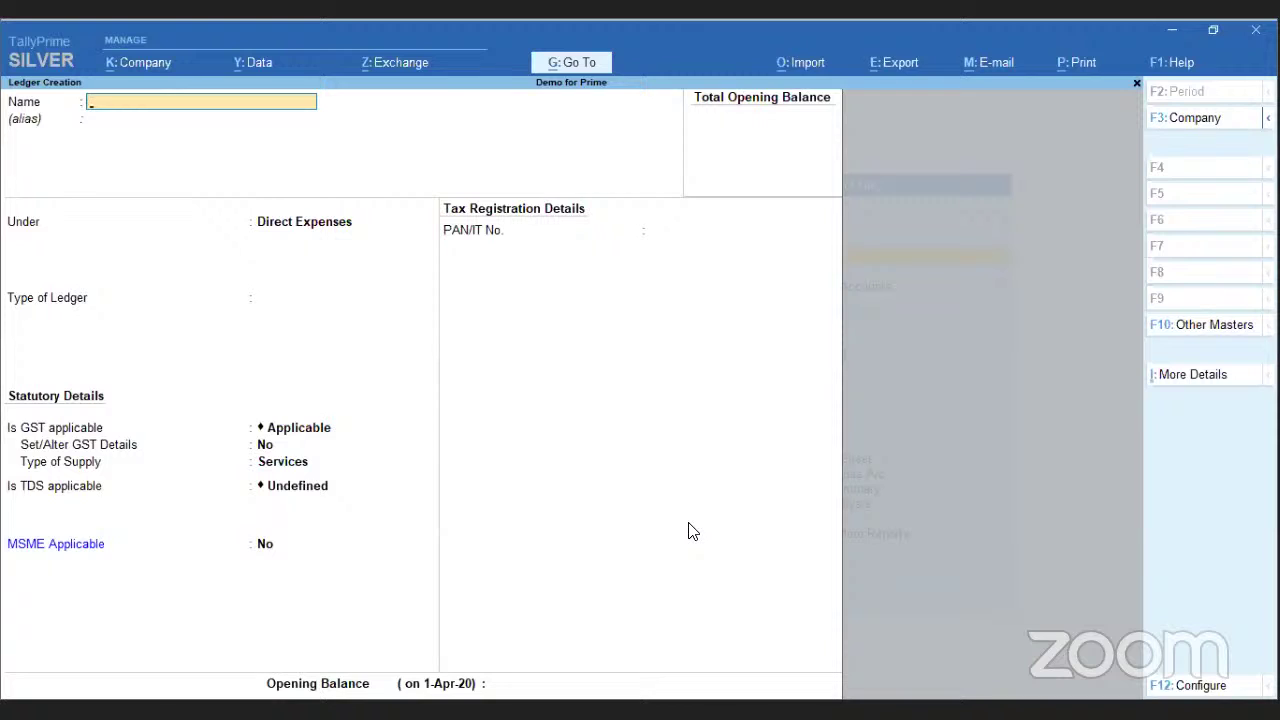
# - Start ledger 'Customer' under Sundry Debtors, skip the credit fields, and leave the configuration unchanged
pyautogui.write('Cusomter')
pyautogui.press('BackSpace')
pyautogui.press('BackSpace')
pyautogui.press('BackSpace')
pyautogui.press('BackSpace')
pyautogui.press('BackSpace')
pyautogui.write('tomer')
pyautogui.press('Return')
pyautogui.press('Return')
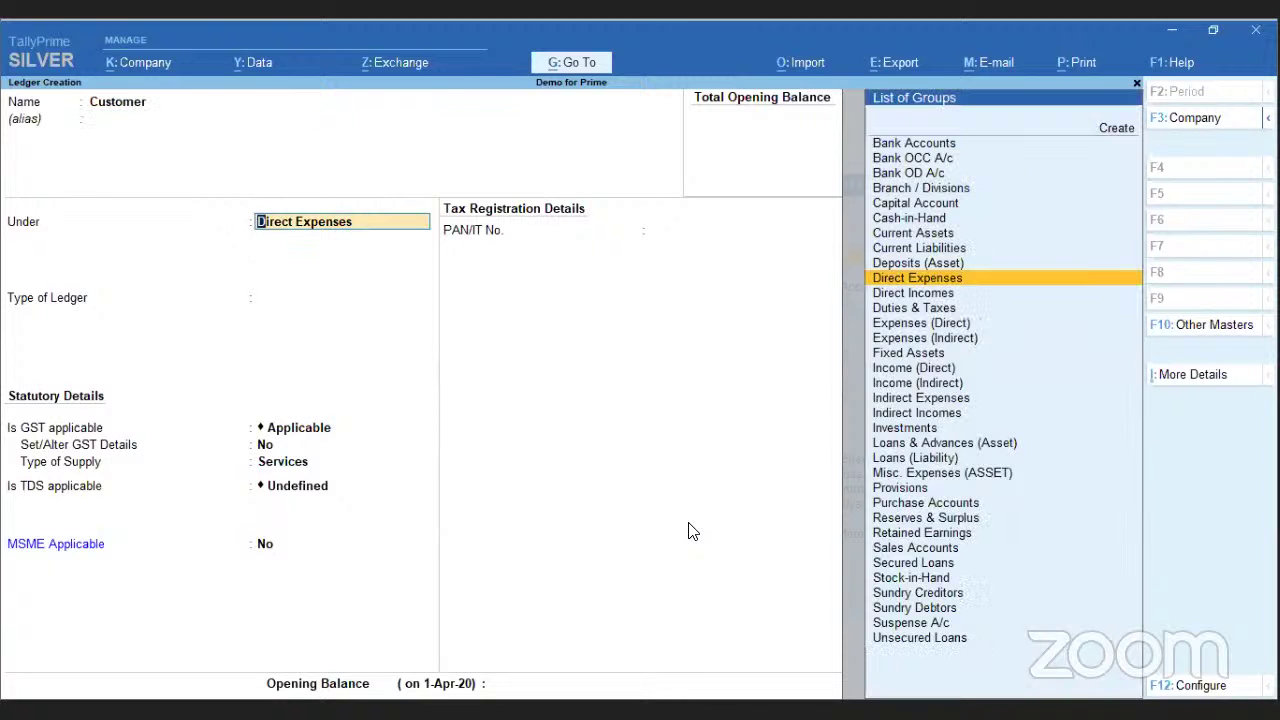
pyautogui.write('sun')
pyautogui.press('Down')
pyautogui.press('Return')
pyautogui.press('Return')
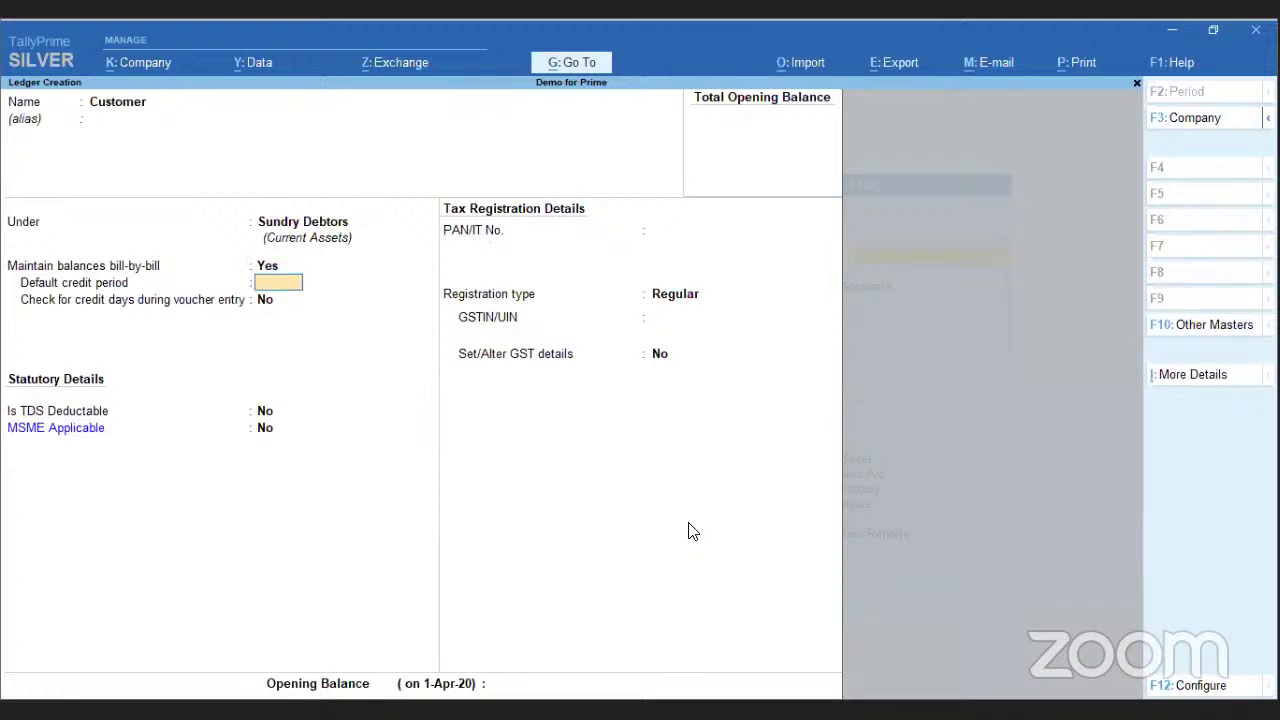
pyautogui.press('Return')
pyautogui.press('Return')
pyautogui.press('Return')
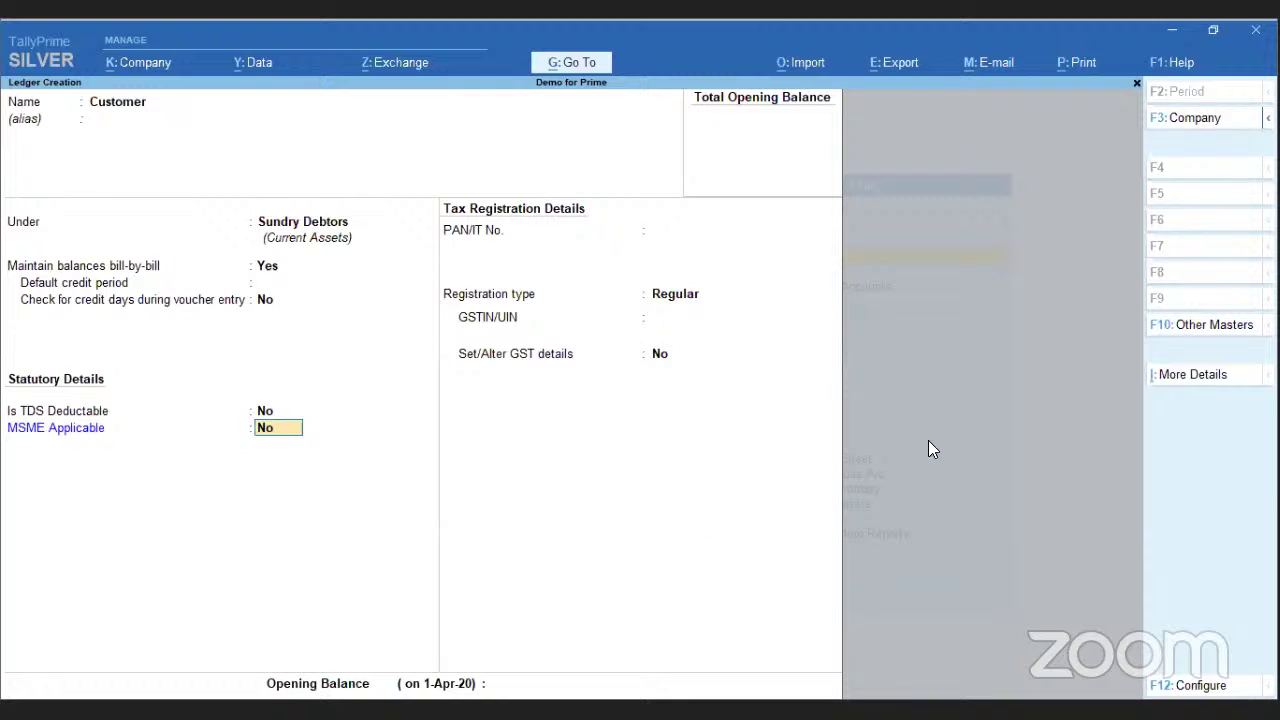
pyautogui.click(1170, 686)
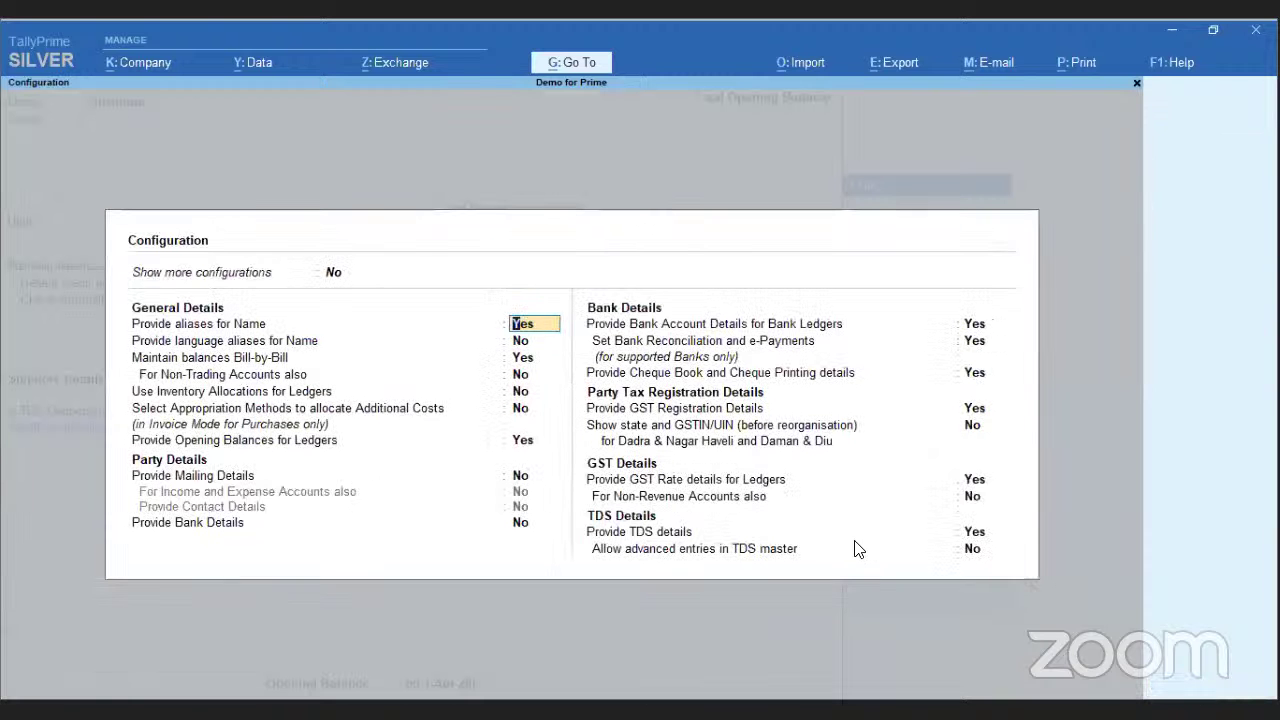
pyautogui.press('Escape')
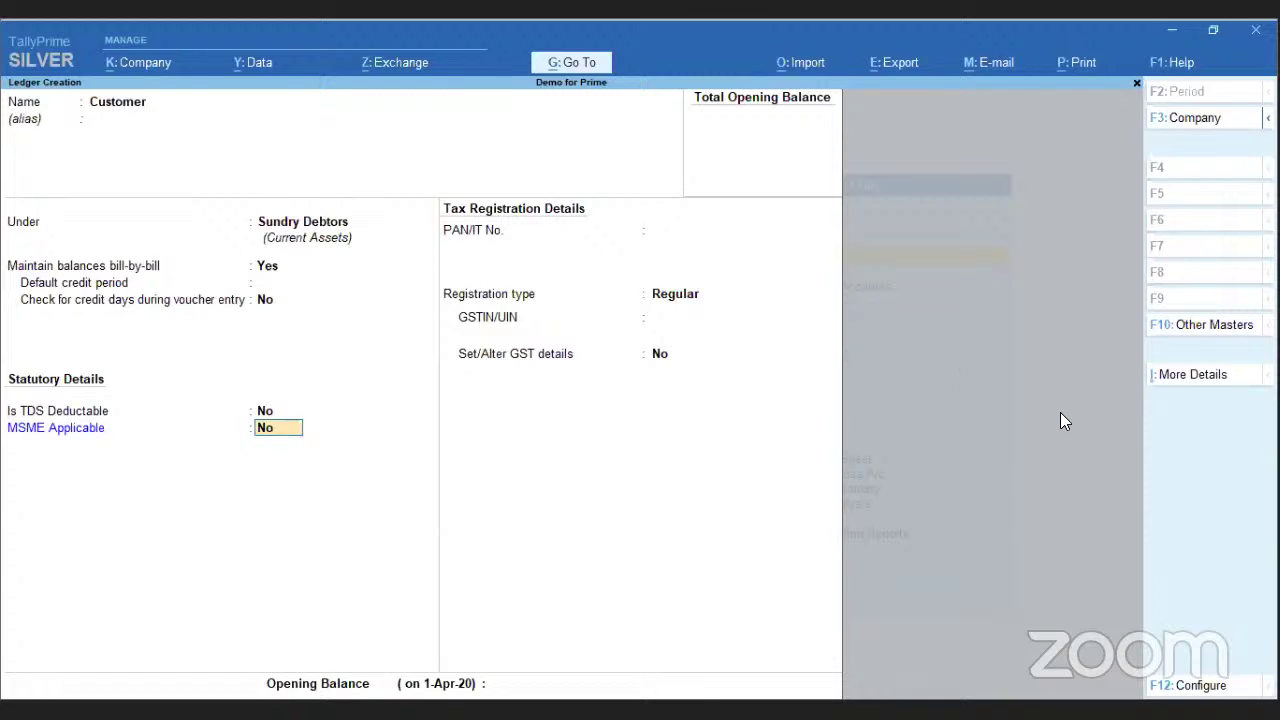
# - Add mailing details to Customer with two 'Address' lines, State Tamil Nadu, and the pincode
pyautogui.click(1210, 378)
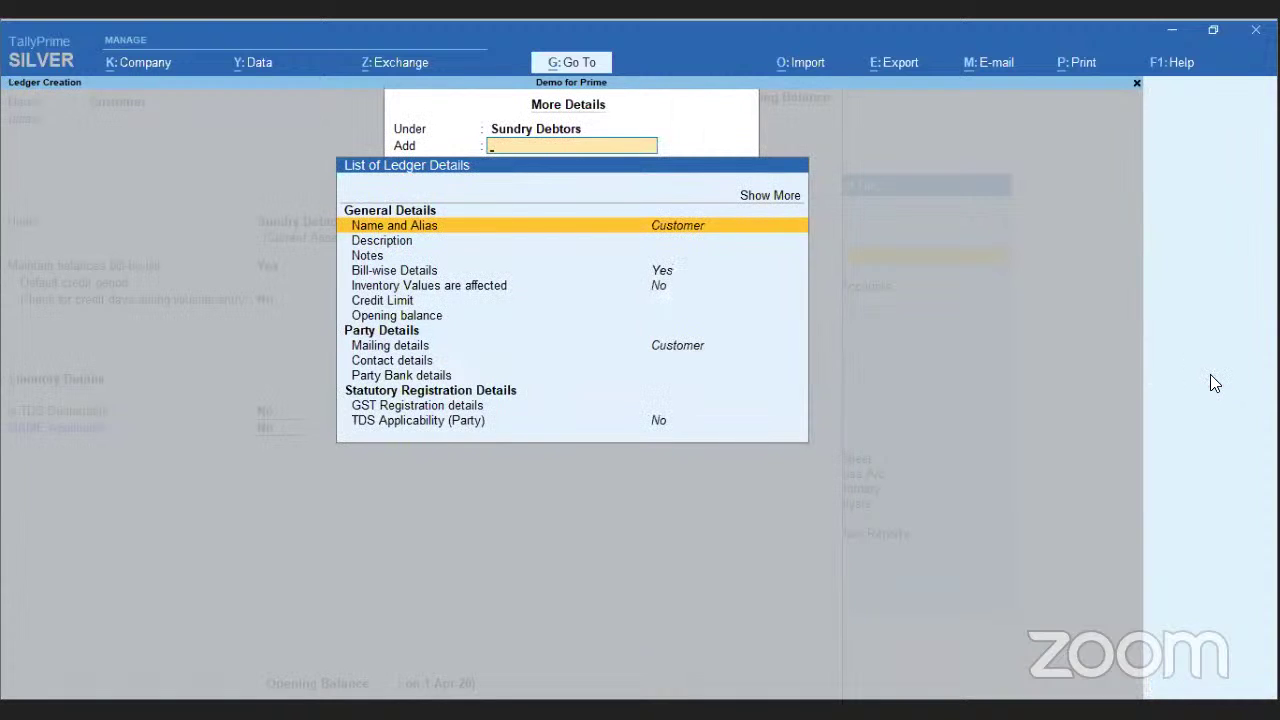
pyautogui.write('Mai')
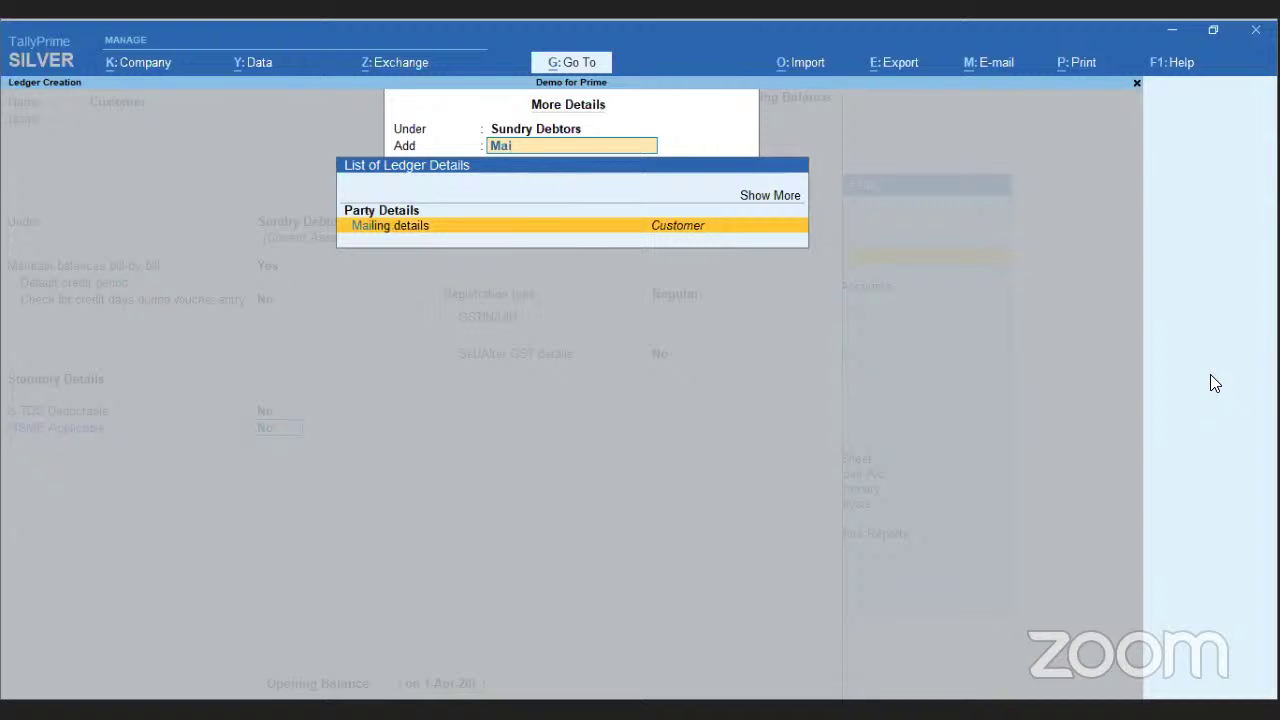
pyautogui.press('Return')
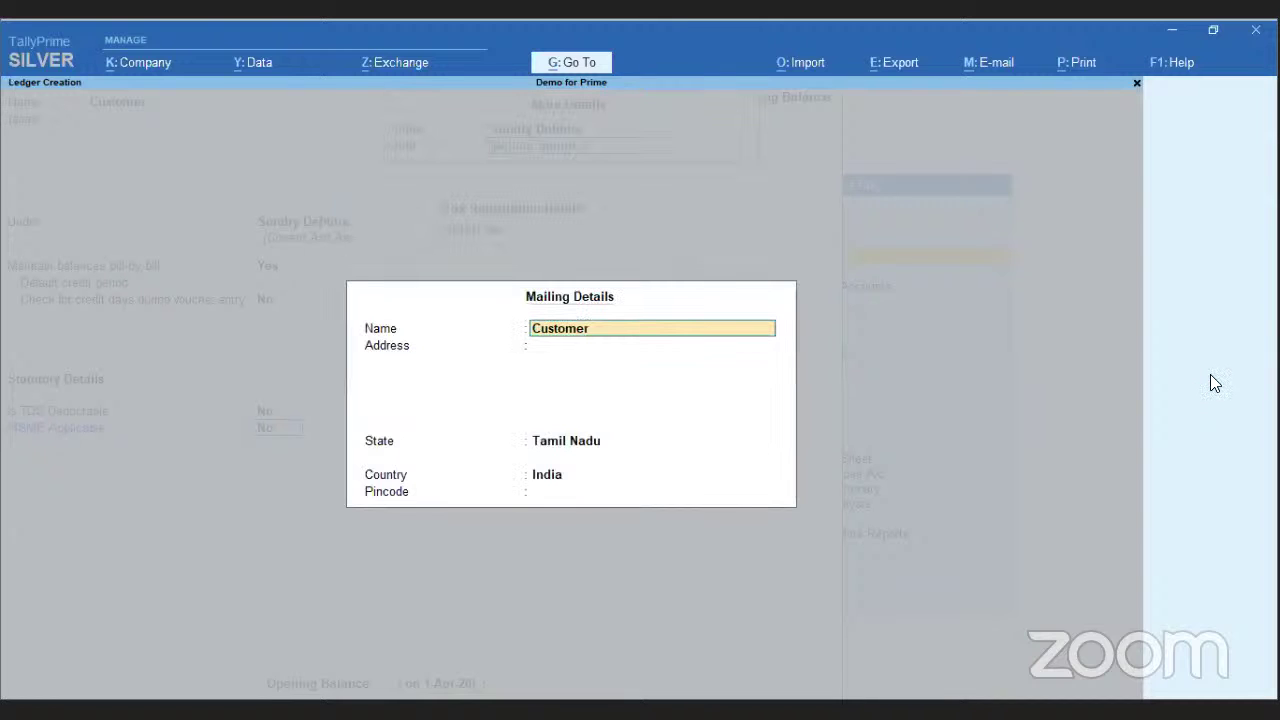
pyautogui.press('Return')
pyautogui.write('Address')
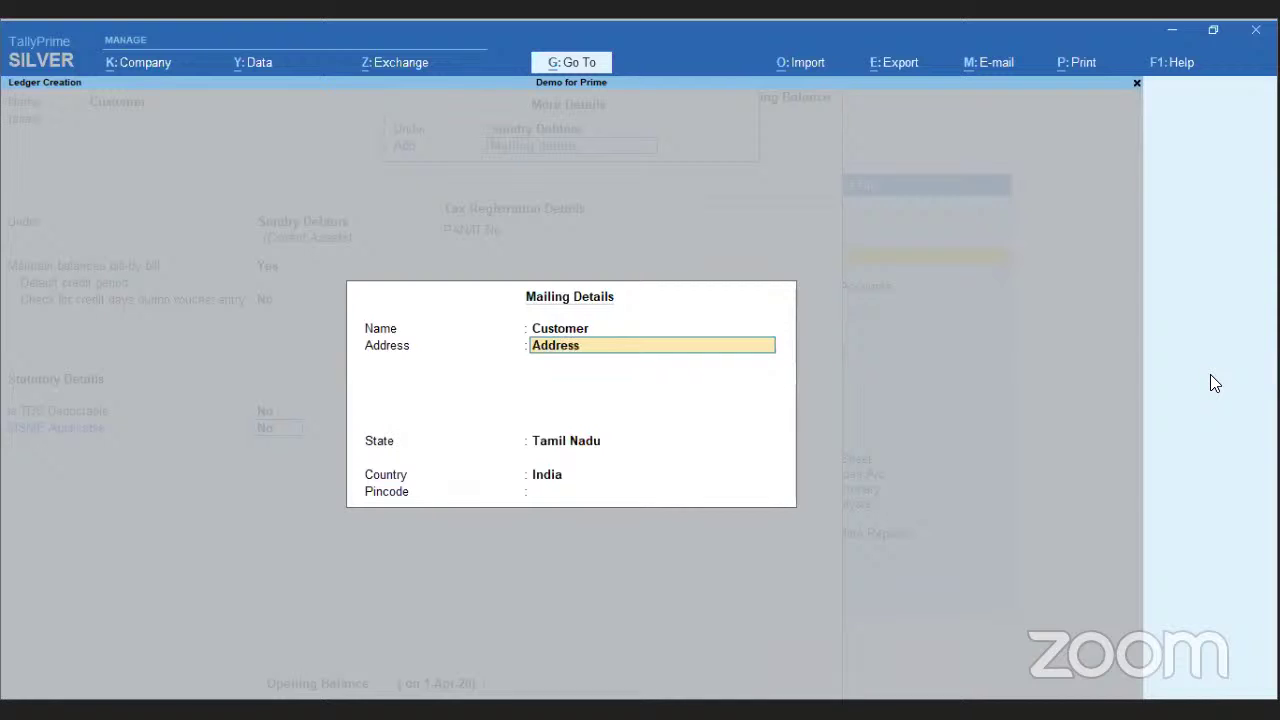
pyautogui.press('Return')
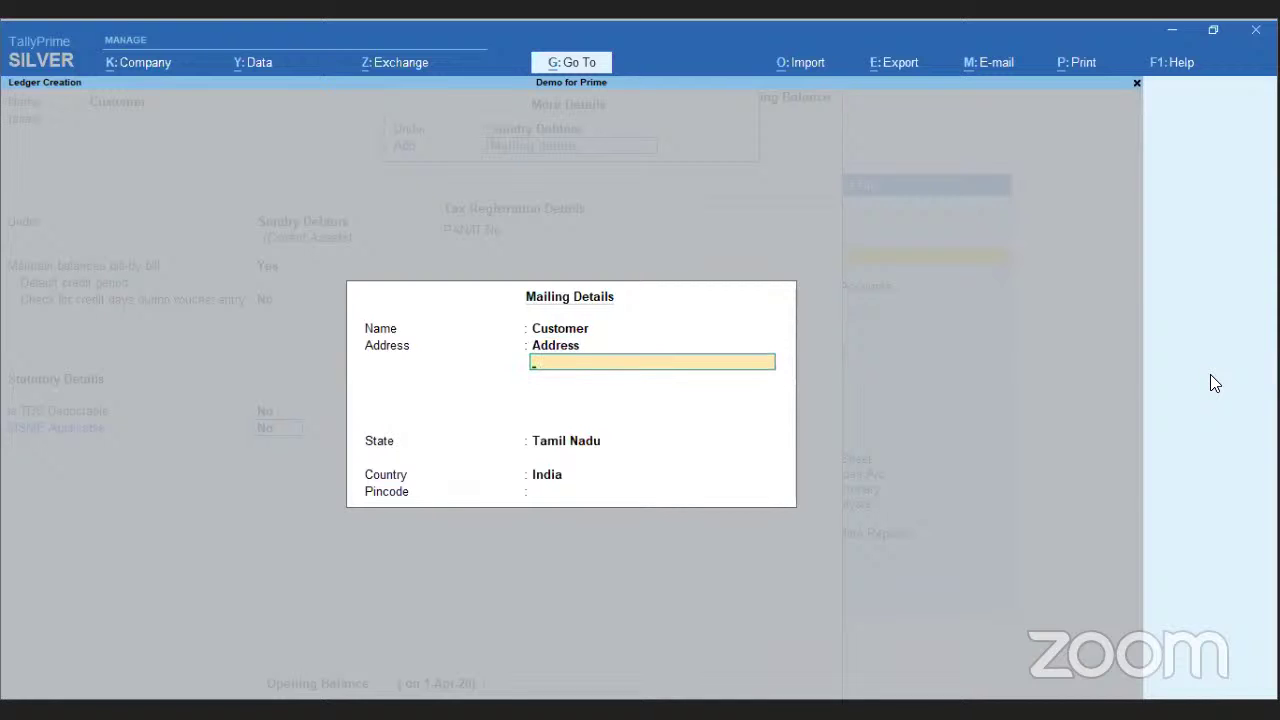
pyautogui.write('Address')
pyautogui.press('Return')
pyautogui.press('Return')
pyautogui.press('Return')
pyautogui.press('Return')
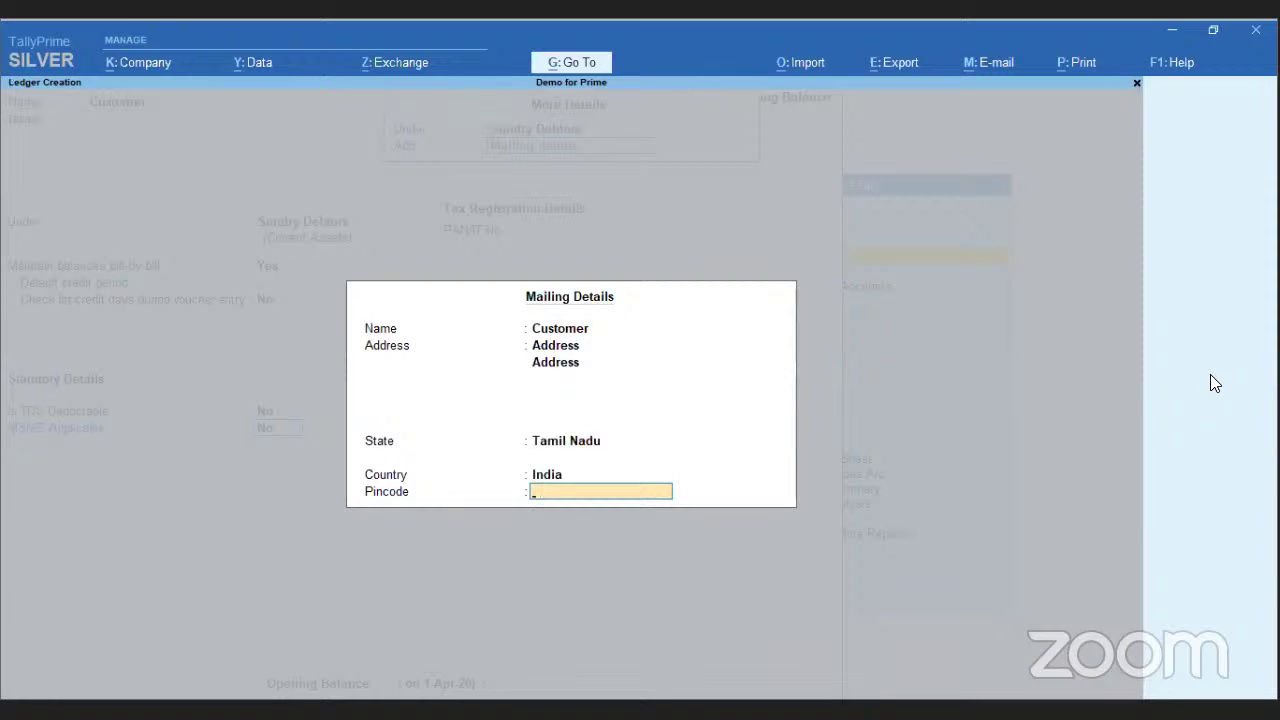
pyautogui.write('600078')
pyautogui.press('Return')
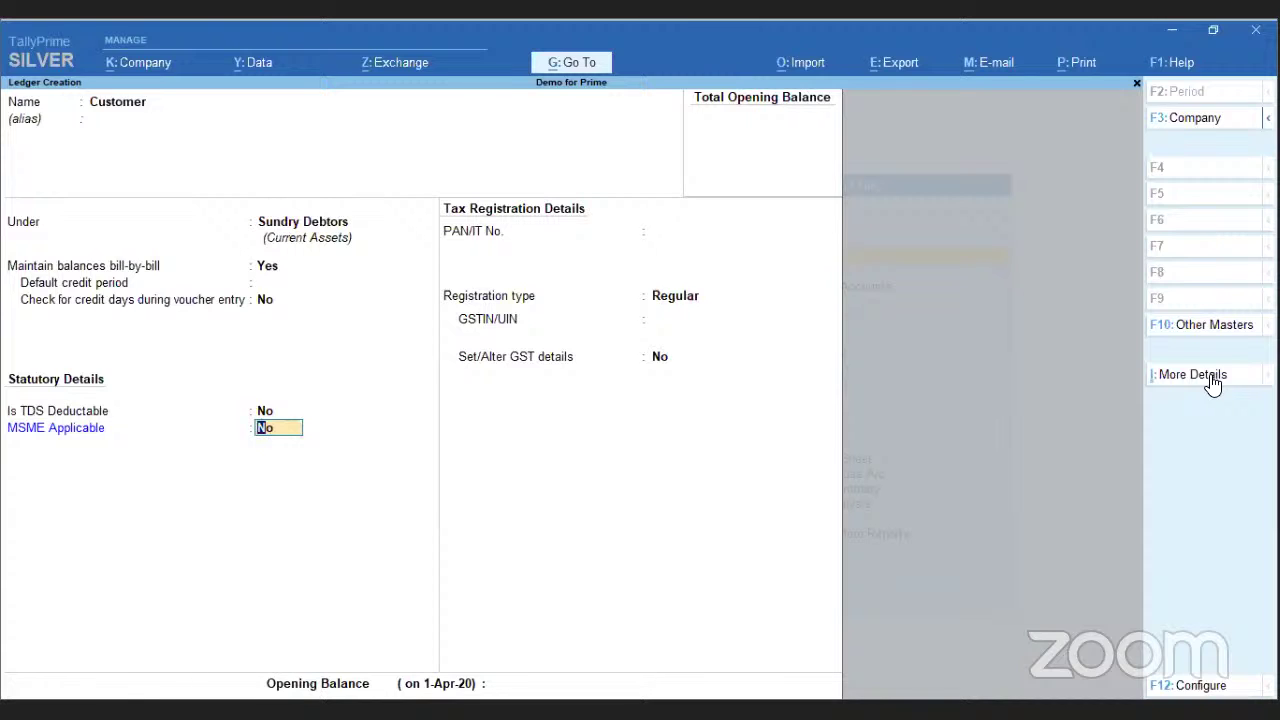
# - Open and close the ledger configuration unchanged, then open the Customer ledger's More Details list
pyautogui.click(1200, 686)
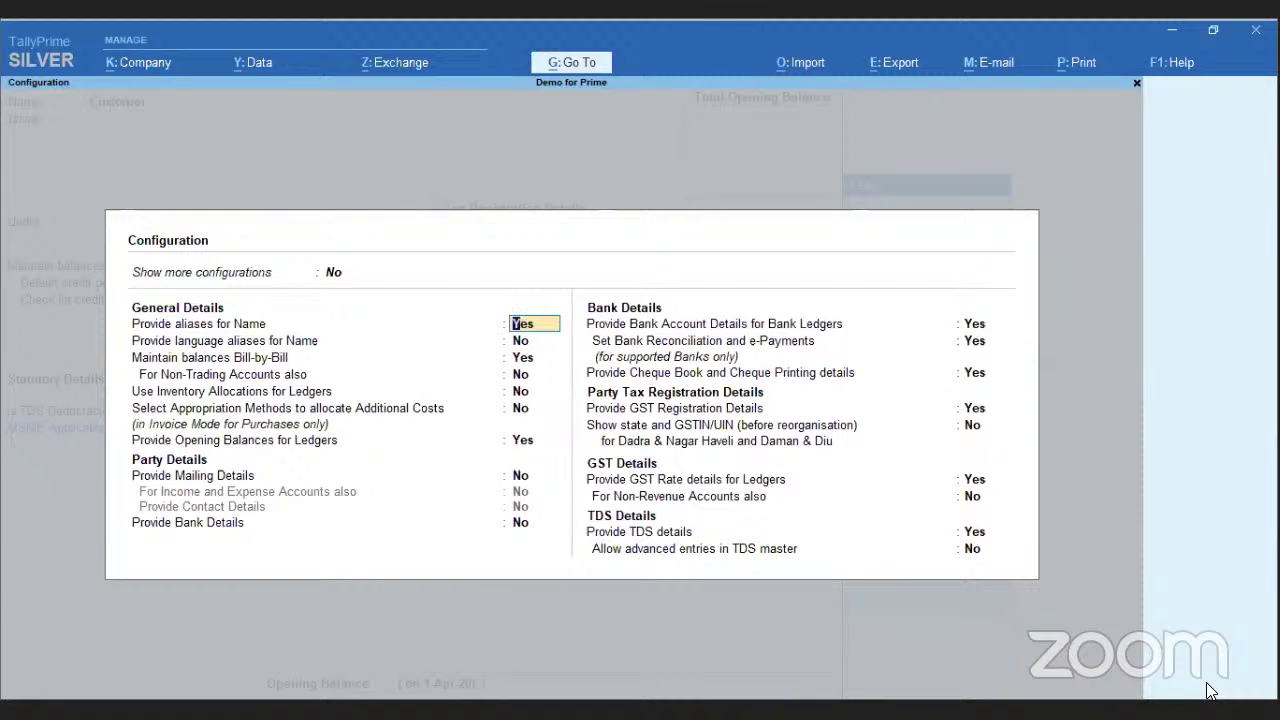
pyautogui.hotkey('ctrl', 'a')
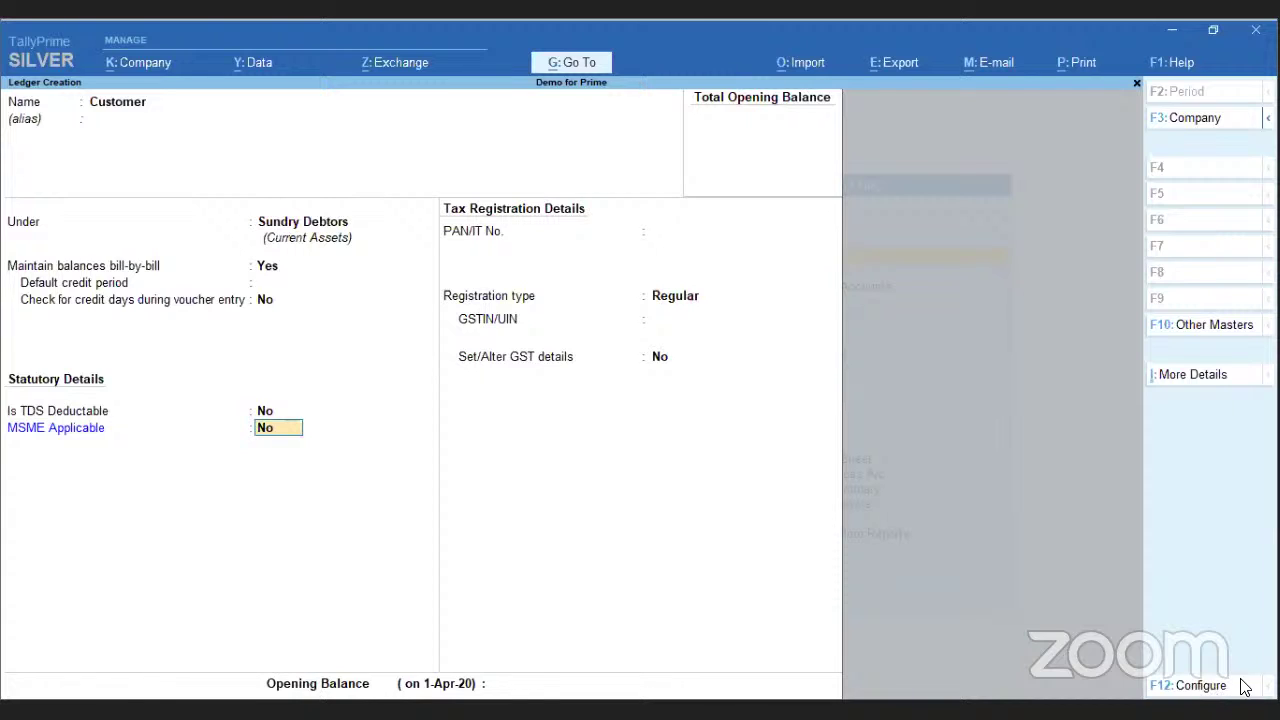
pyautogui.click(1220, 384)
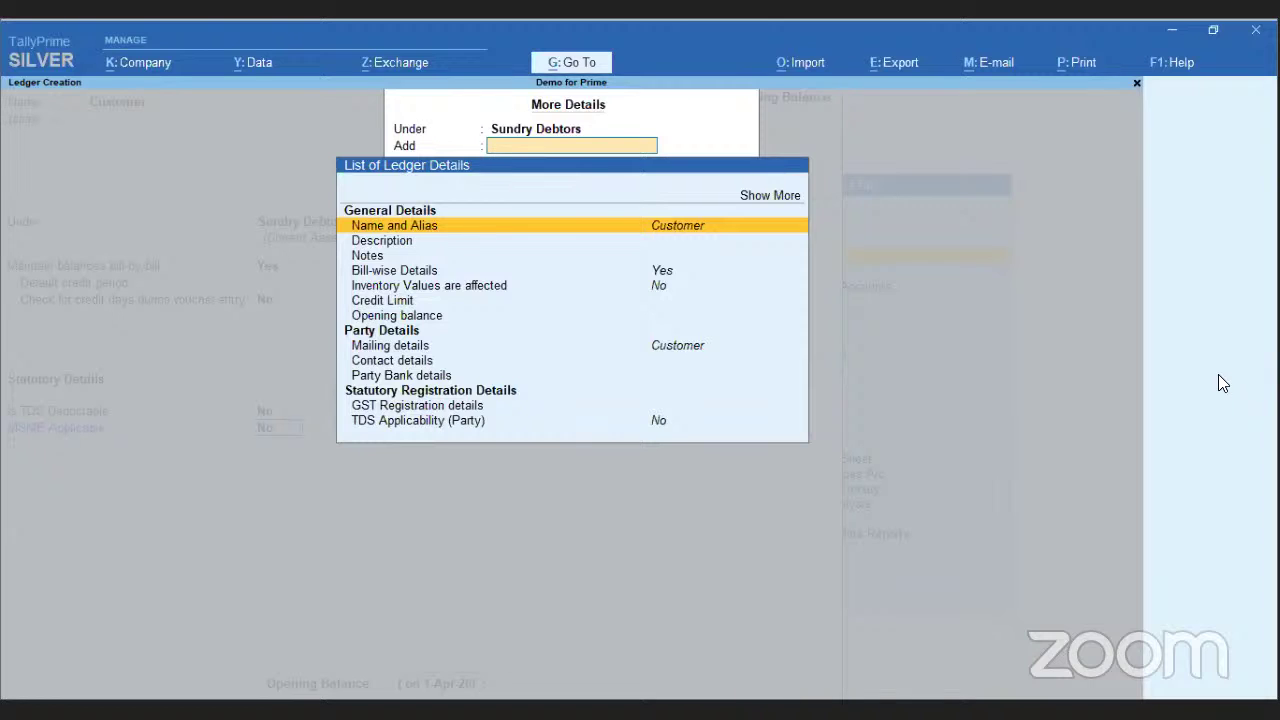
# - Show more and inactive ledger details, then add TDS Applicability (Party) details to Customer
pyautogui.press('Up')
pyautogui.press('Up')
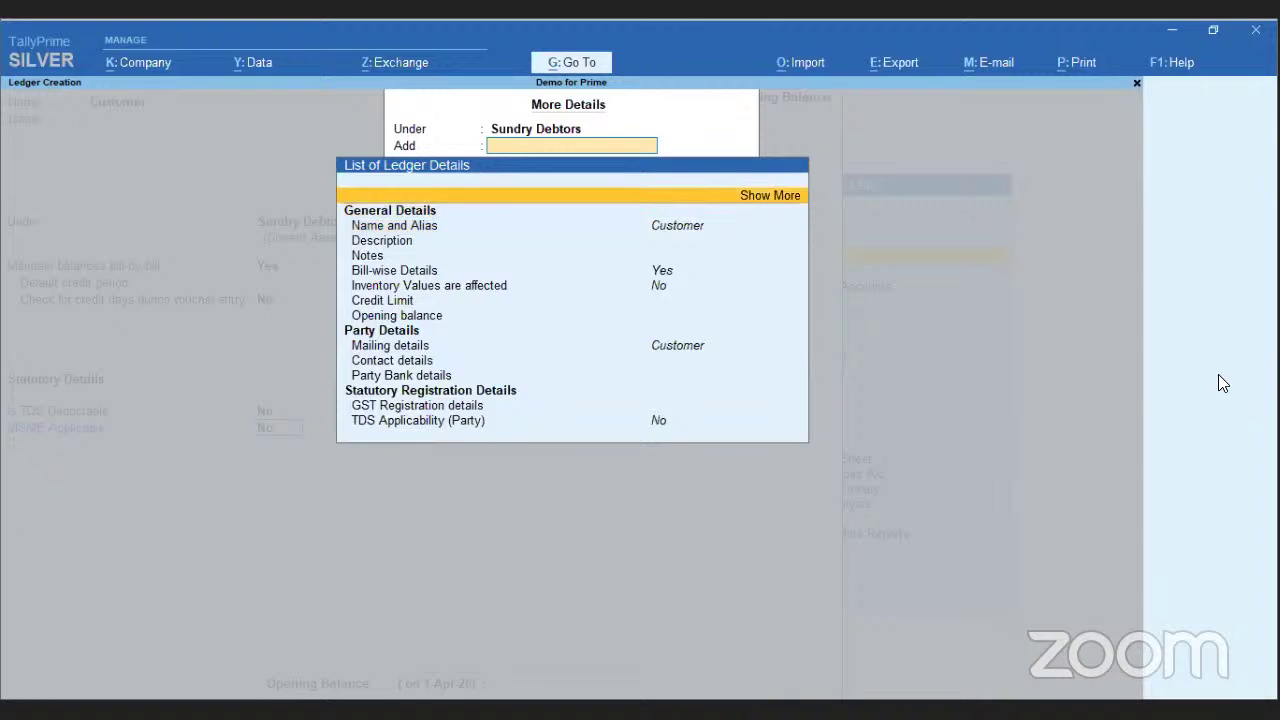
pyautogui.press('Return')
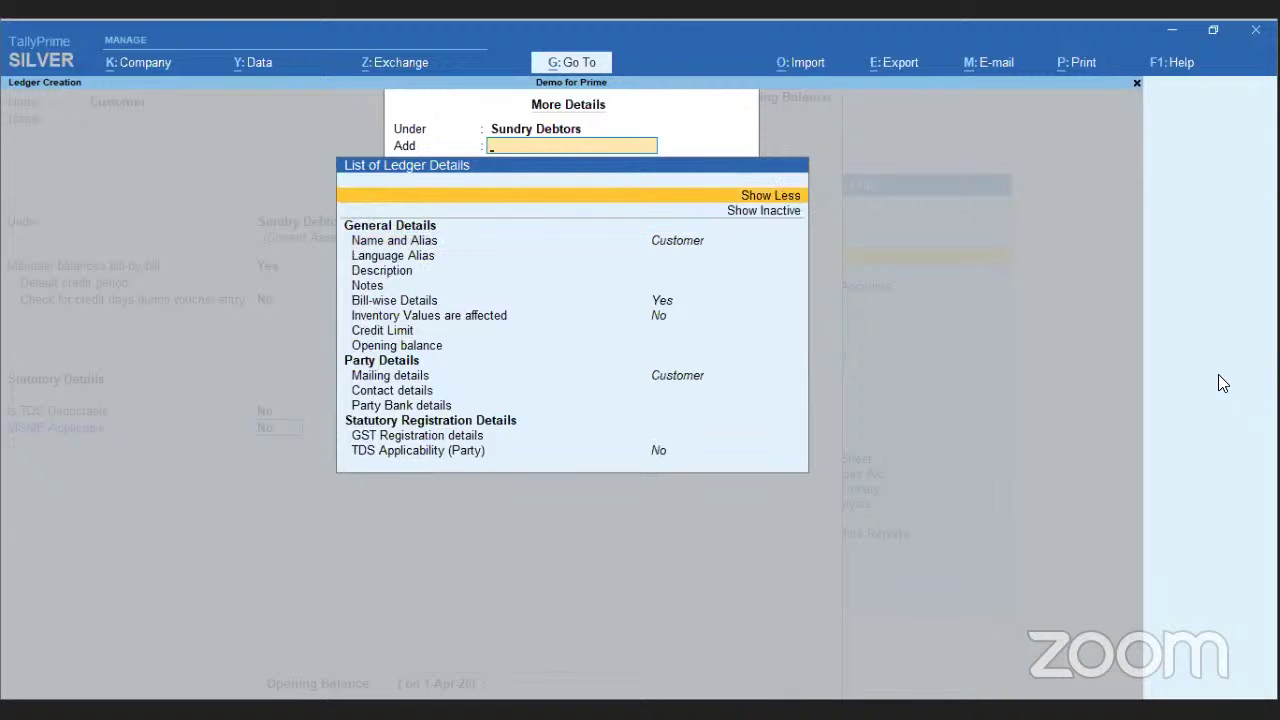
pyautogui.press('Down')
pyautogui.press('Return')
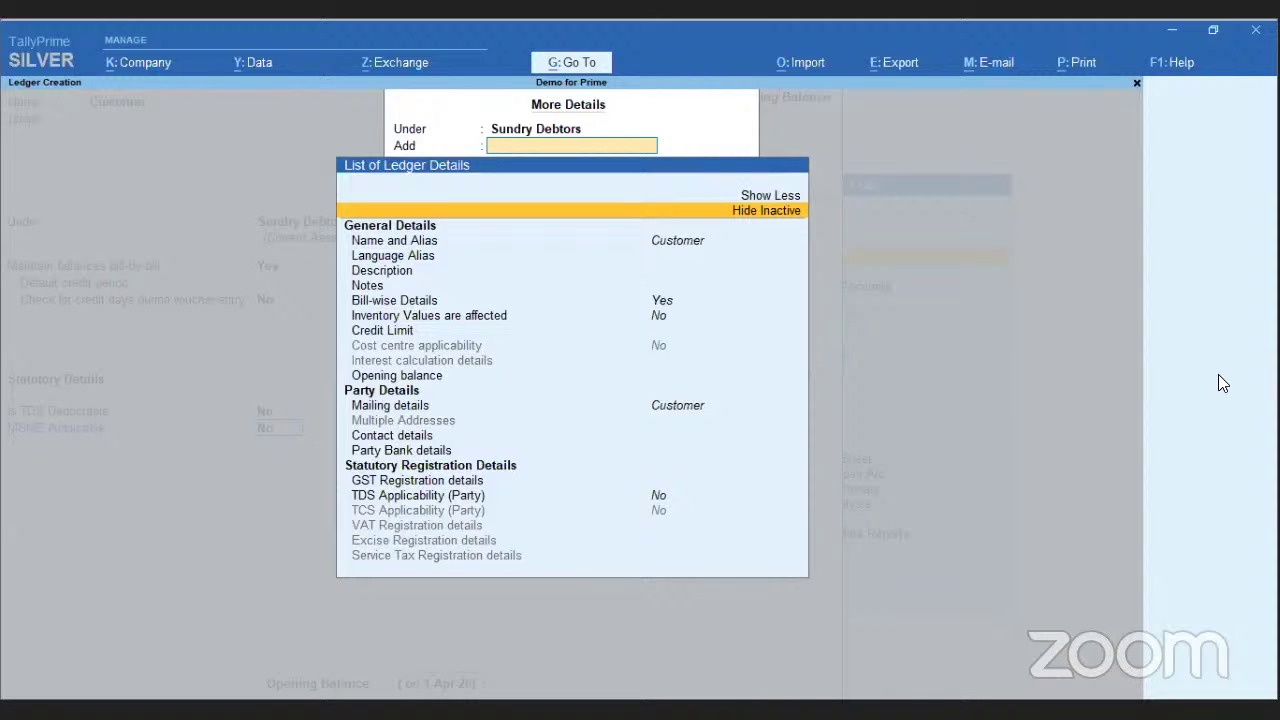
pyautogui.write('Tds')
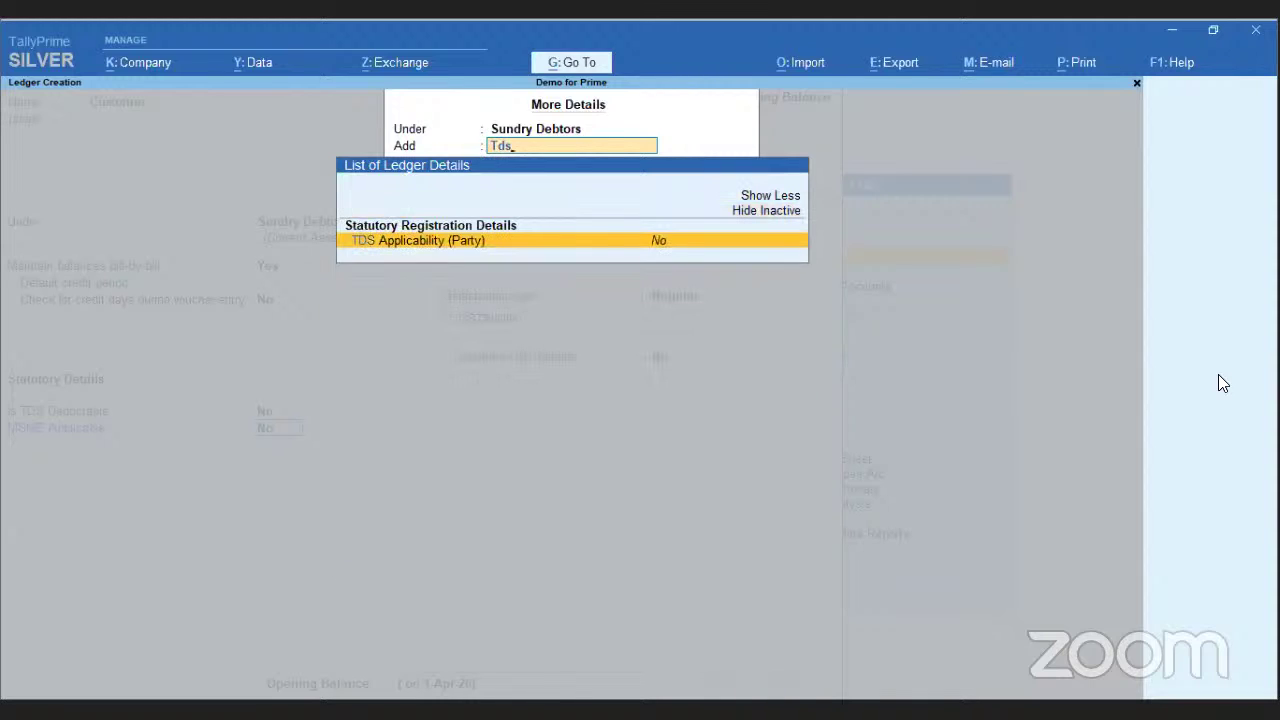
pyautogui.press('Return')
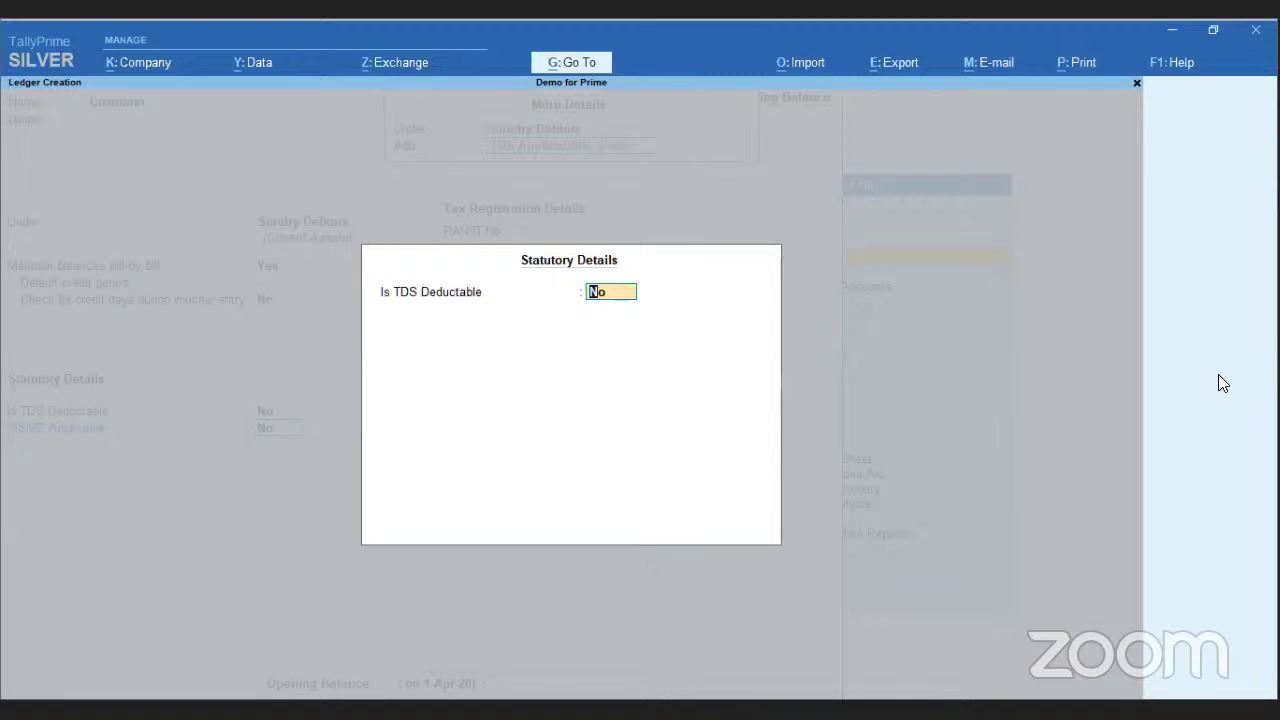
# - Make Customer TDS deductible, deductee type Company - Resident, with TDS deducted in the same voucher
pyautogui.write('y')
pyautogui.press('Return')
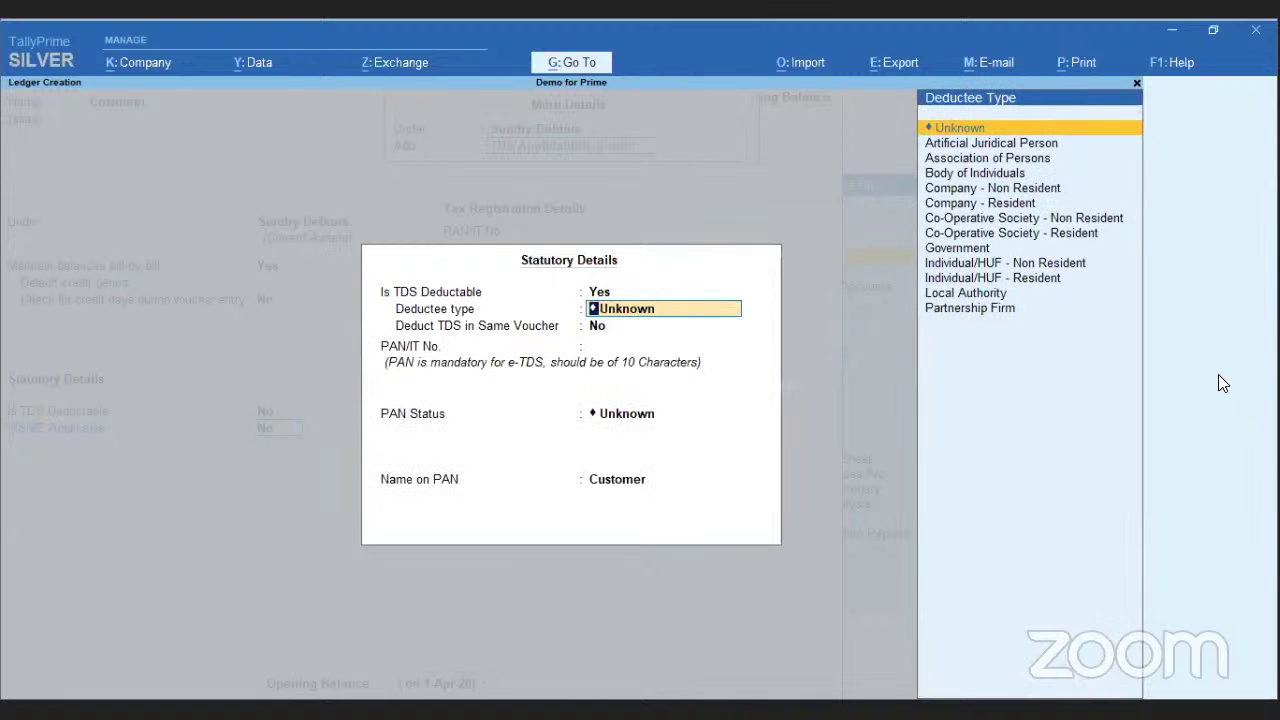
pyautogui.write('Com')
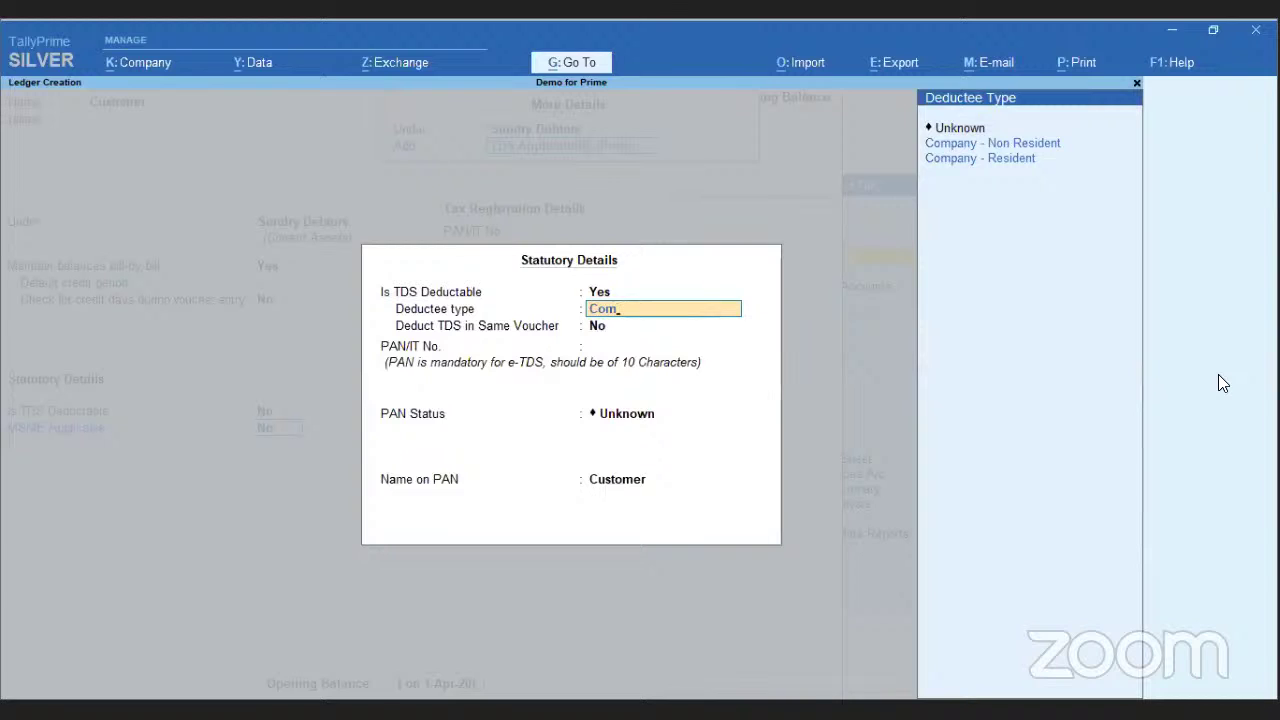
pyautogui.press('Down')
pyautogui.press('Return')
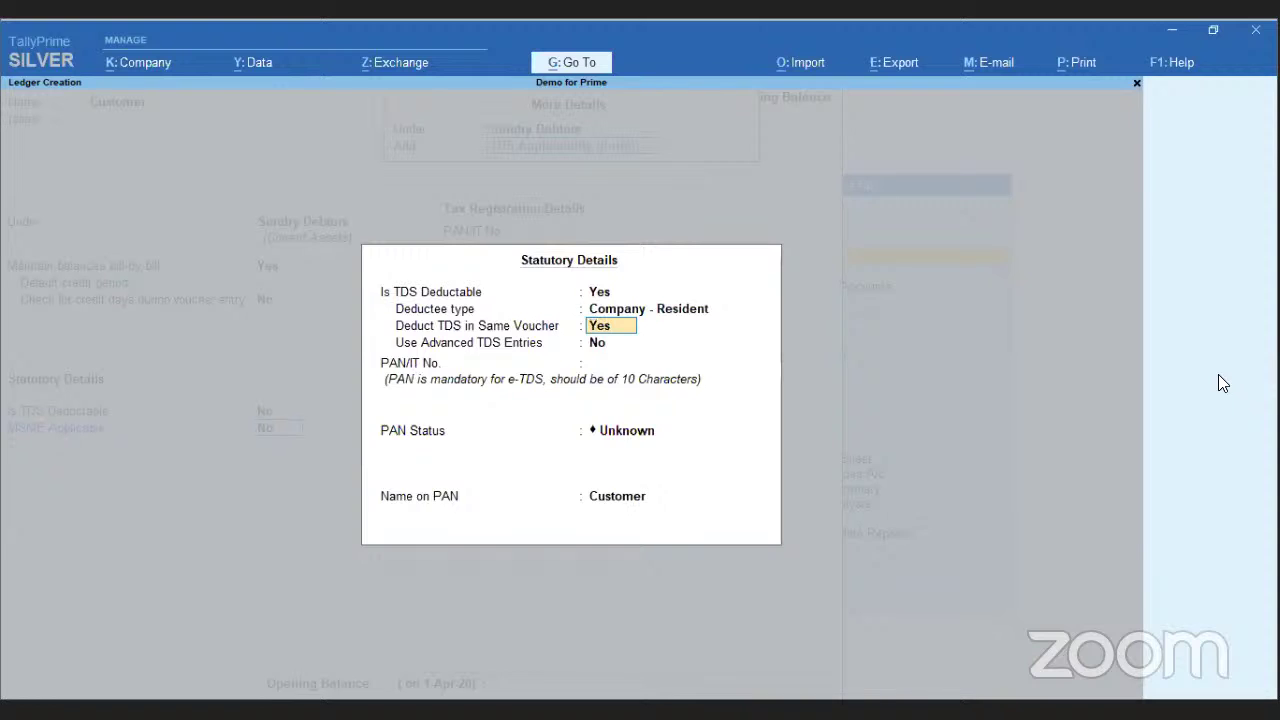
pyautogui.press('Return')
# - Accept the statutory details, leave GSTIN/UIN empty, and save the Customer ledger
pyautogui.press('Return')
pyautogui.press('Return')
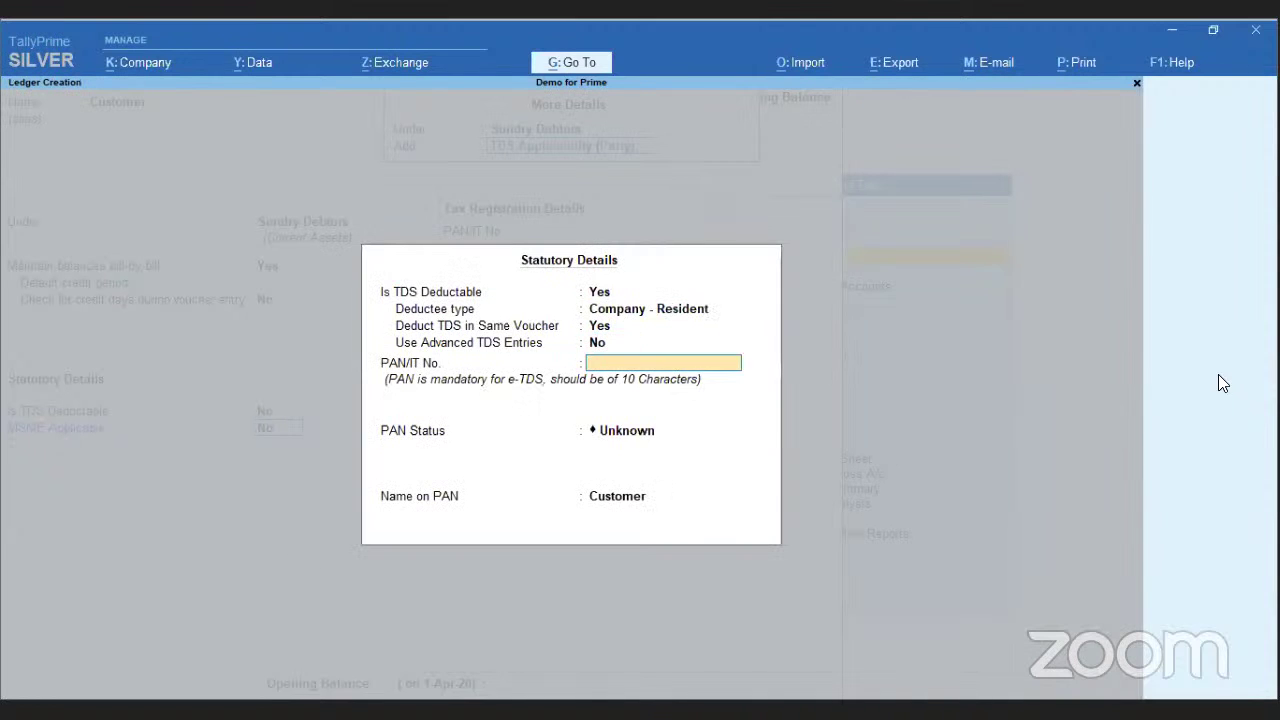
pyautogui.press('Return')
pyautogui.press('Return')
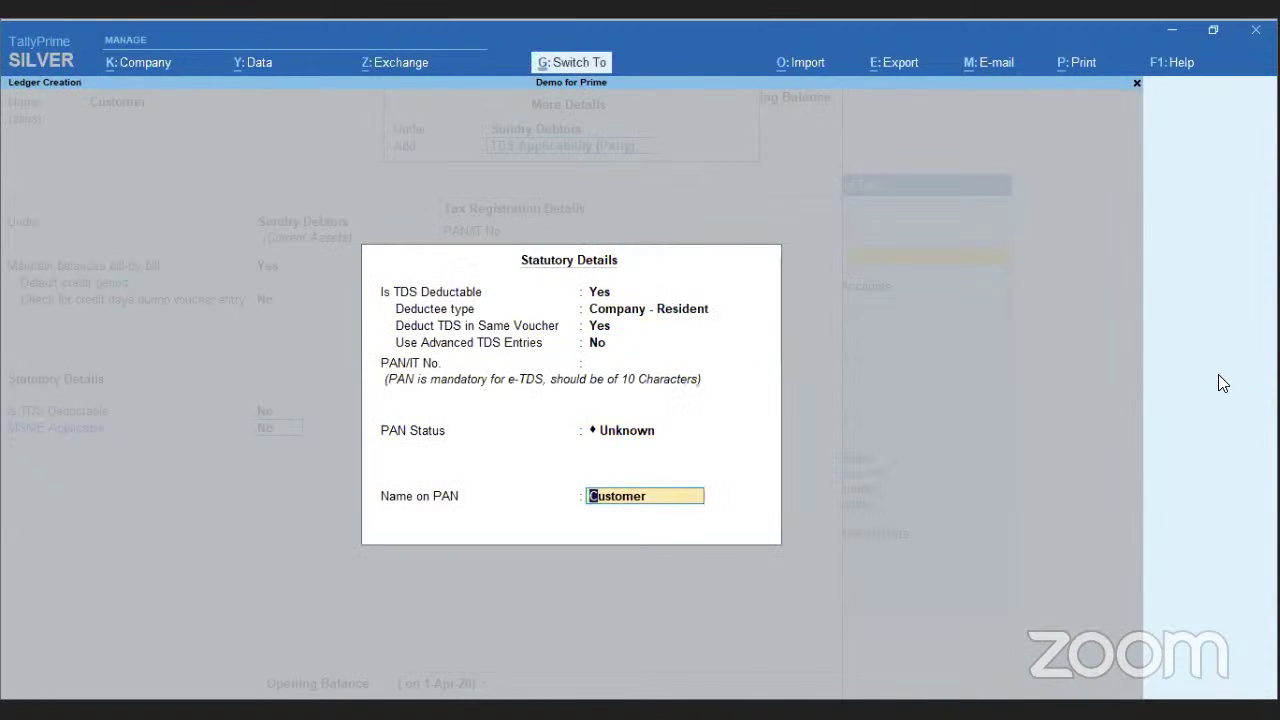
pyautogui.press('Return')
pyautogui.press('Return')
pyautogui.press('Return')
pyautogui.press('Return')
pyautogui.press('Return')
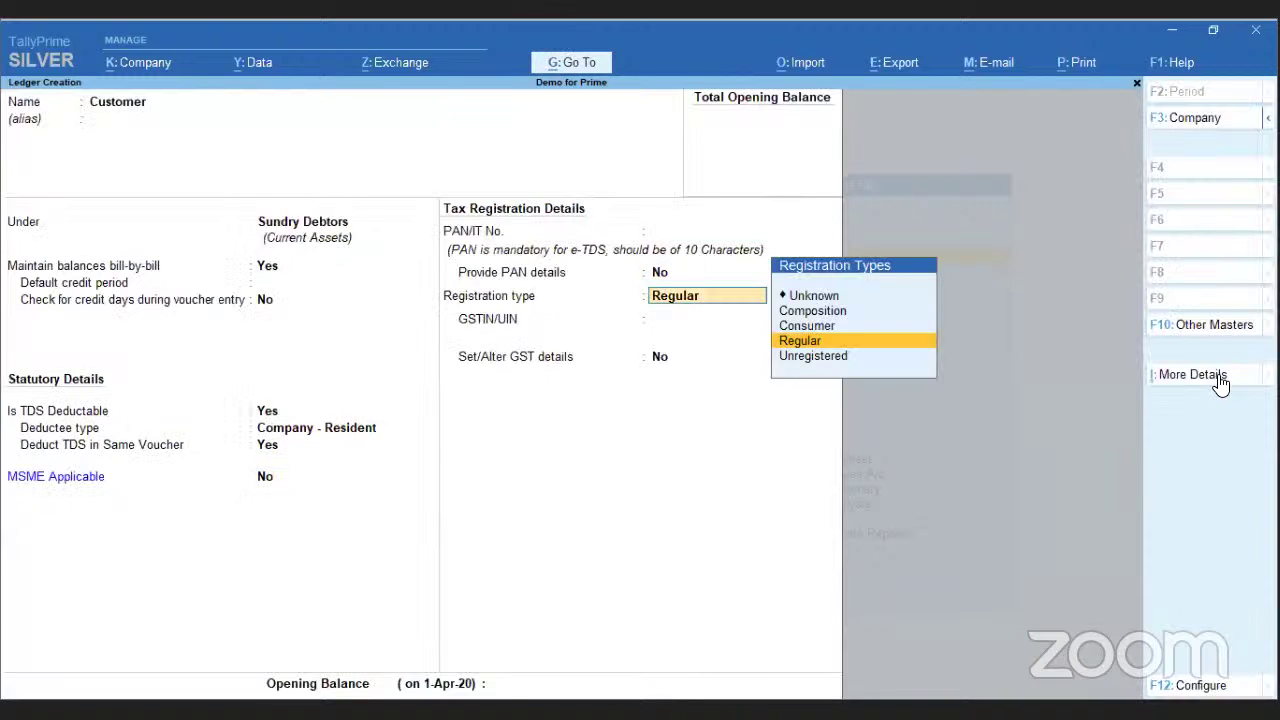
pyautogui.press('Return')
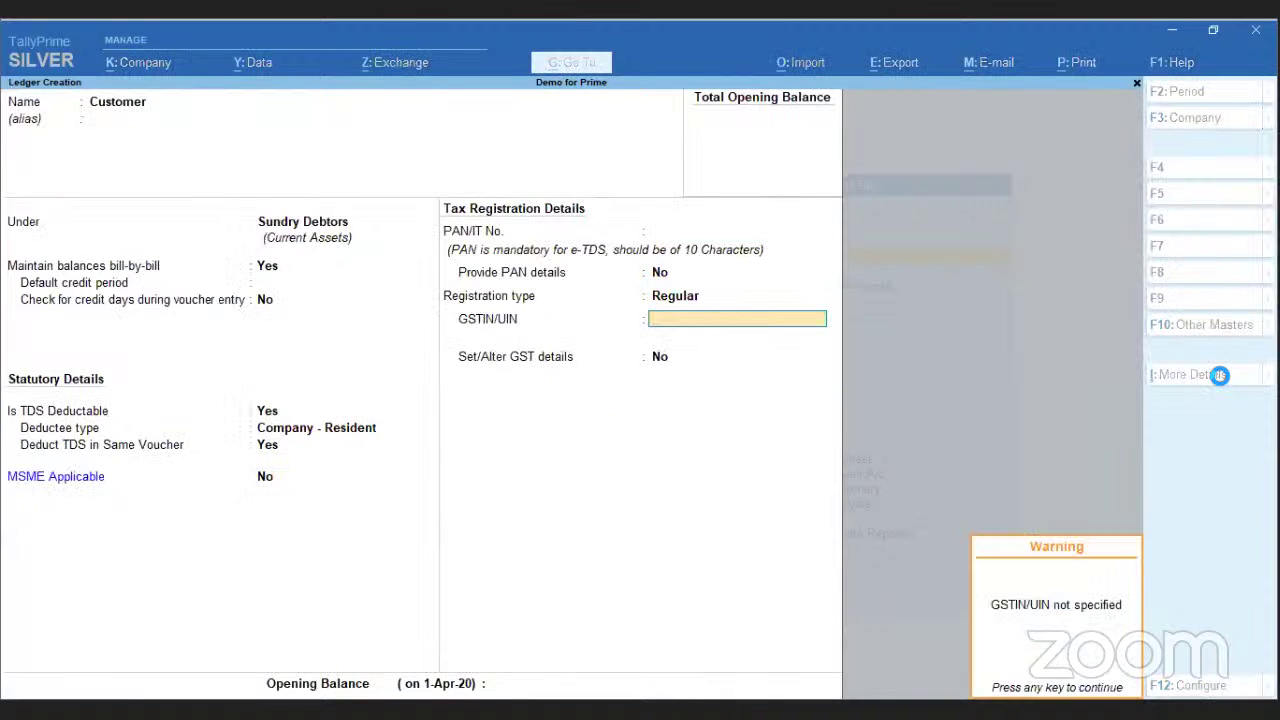
pyautogui.press('Return')
pyautogui.press('Return')
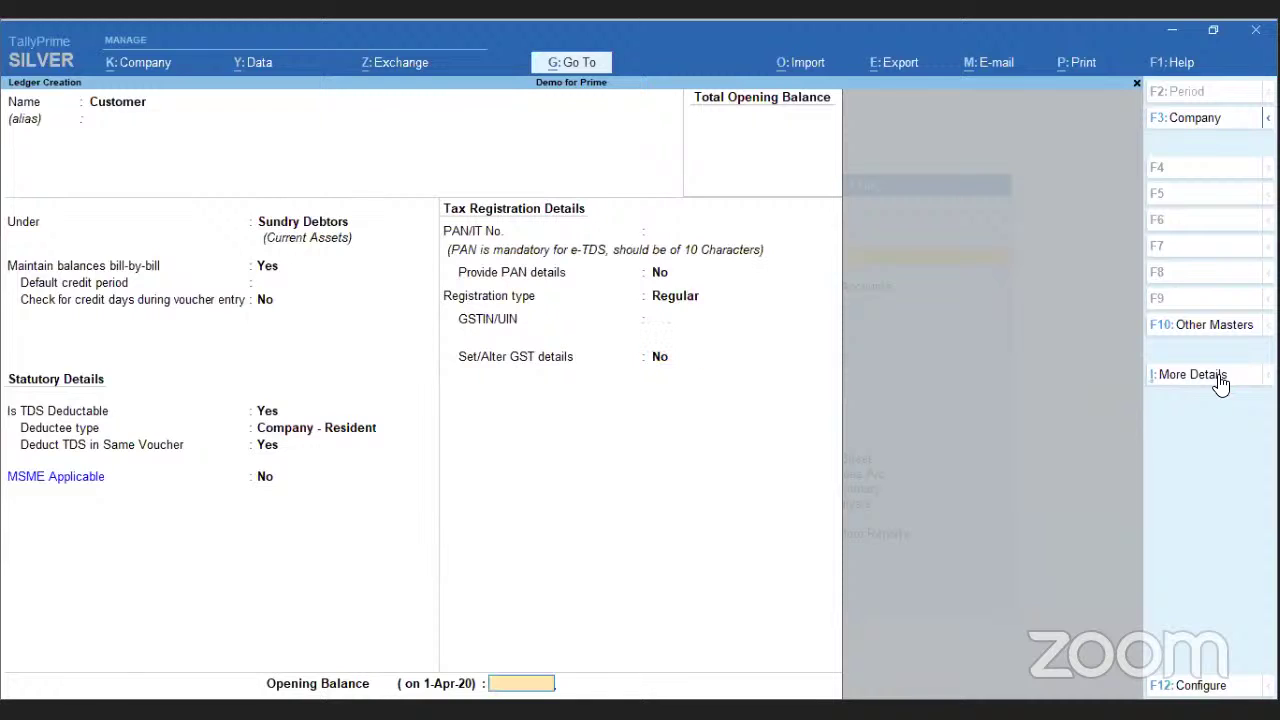
pyautogui.press('Return')
pyautogui.press('Return')
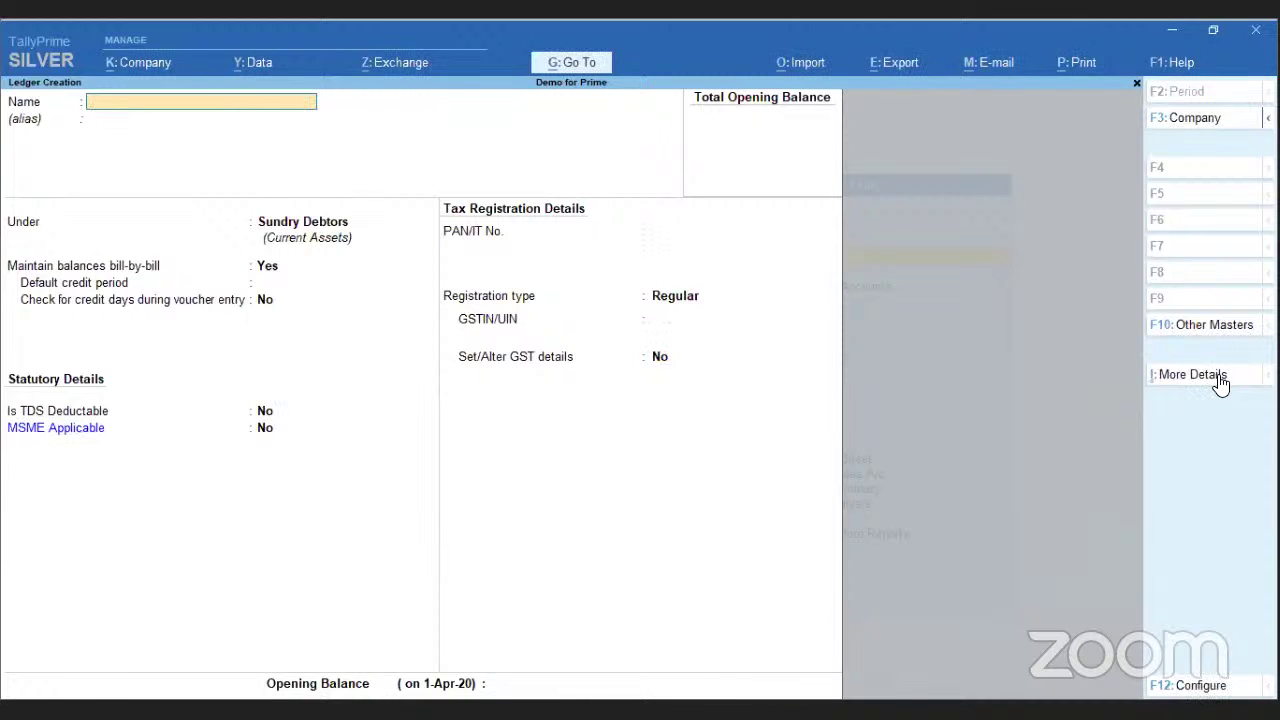
# - Try to create a ledger named GST Sales, then quit after the duplicate-name error
pyautogui.write('GST Sales')
pyautogui.press('Return')
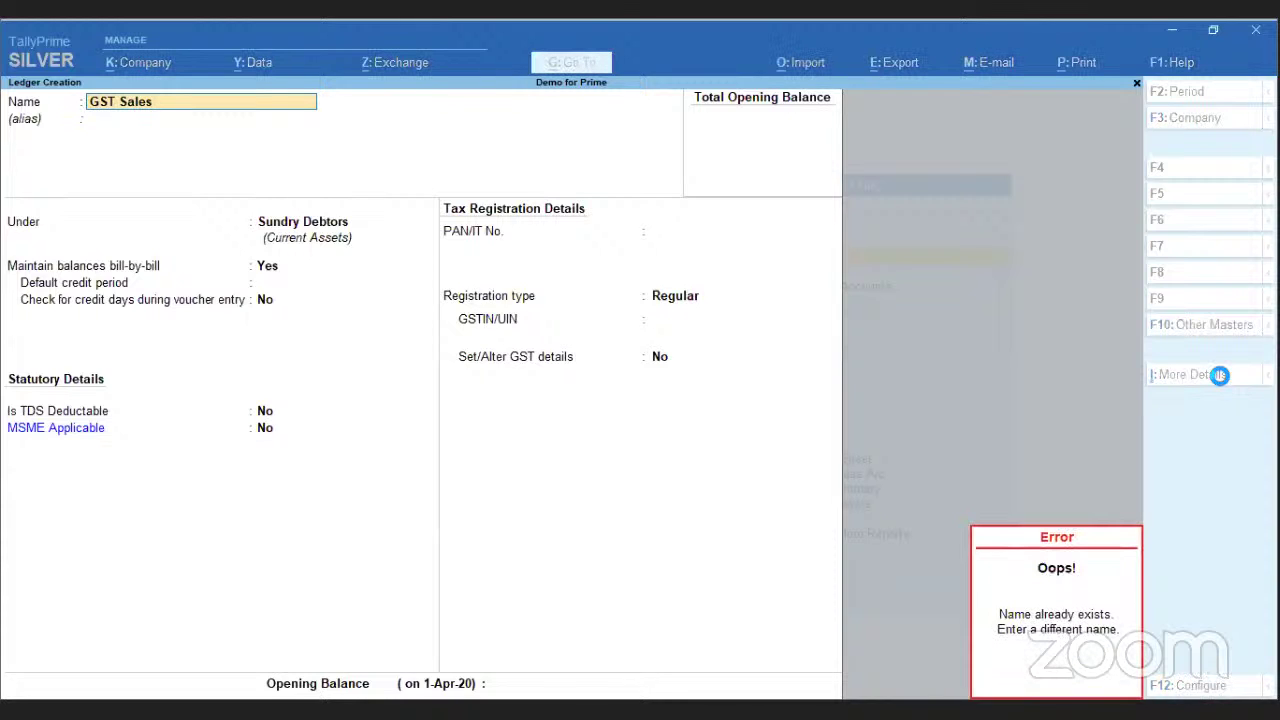
pyautogui.click(1219, 375)
pyautogui.press('Escape')
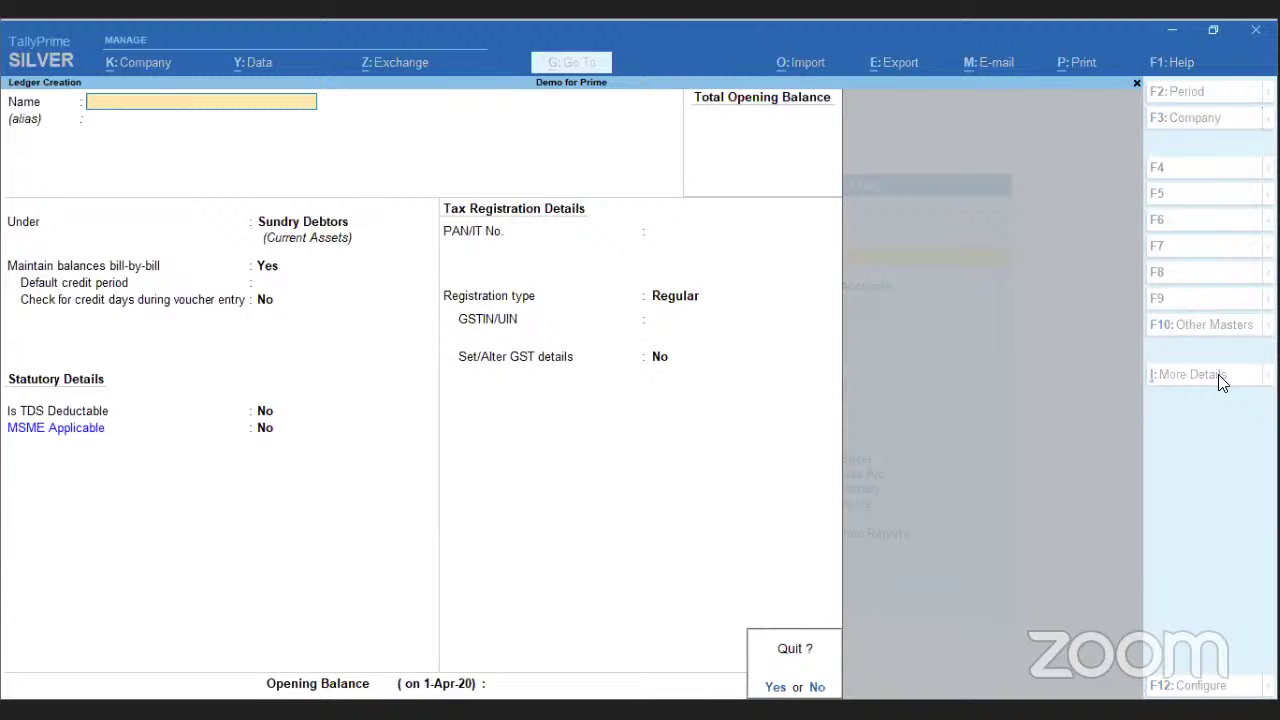
pyautogui.press('Return')
pyautogui.press('Escape')
pyautogui.press('Down')
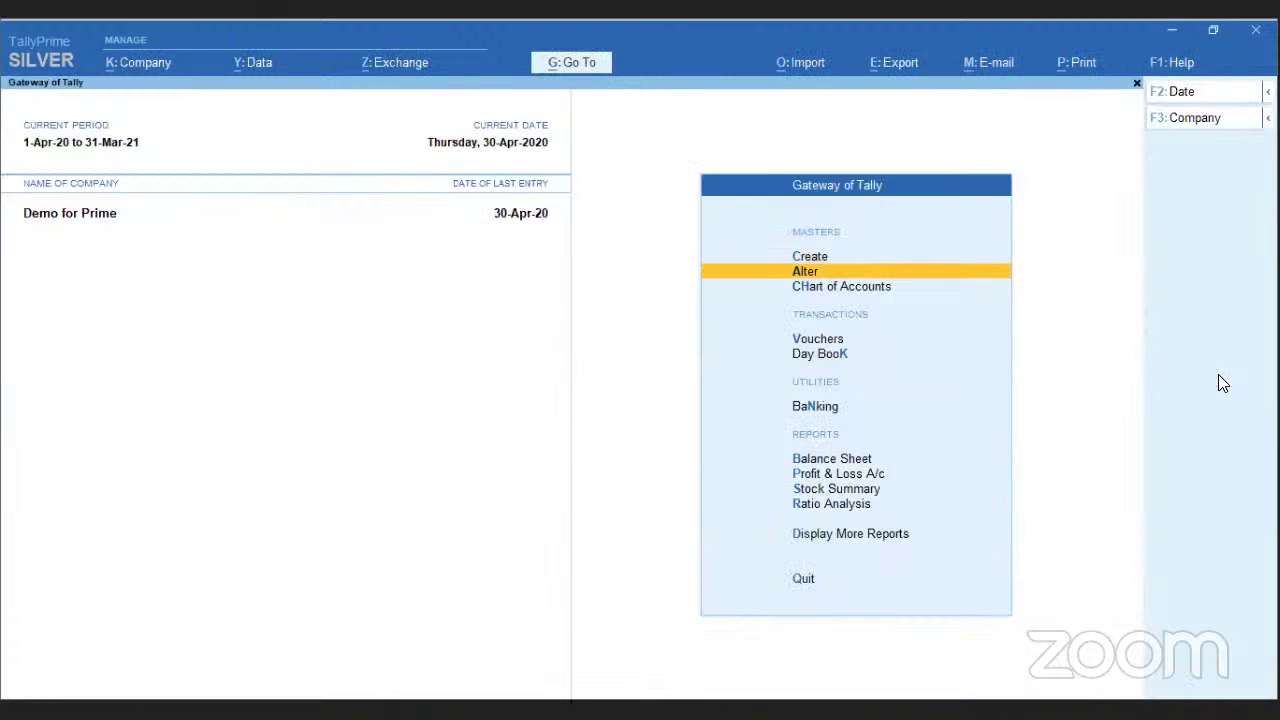
# - Open voucher entry and switch to a new Sales voucher No. 1 dated 30-Apr-20
pyautogui.press('Down')
pyautogui.press('Down')
pyautogui.press('Return')
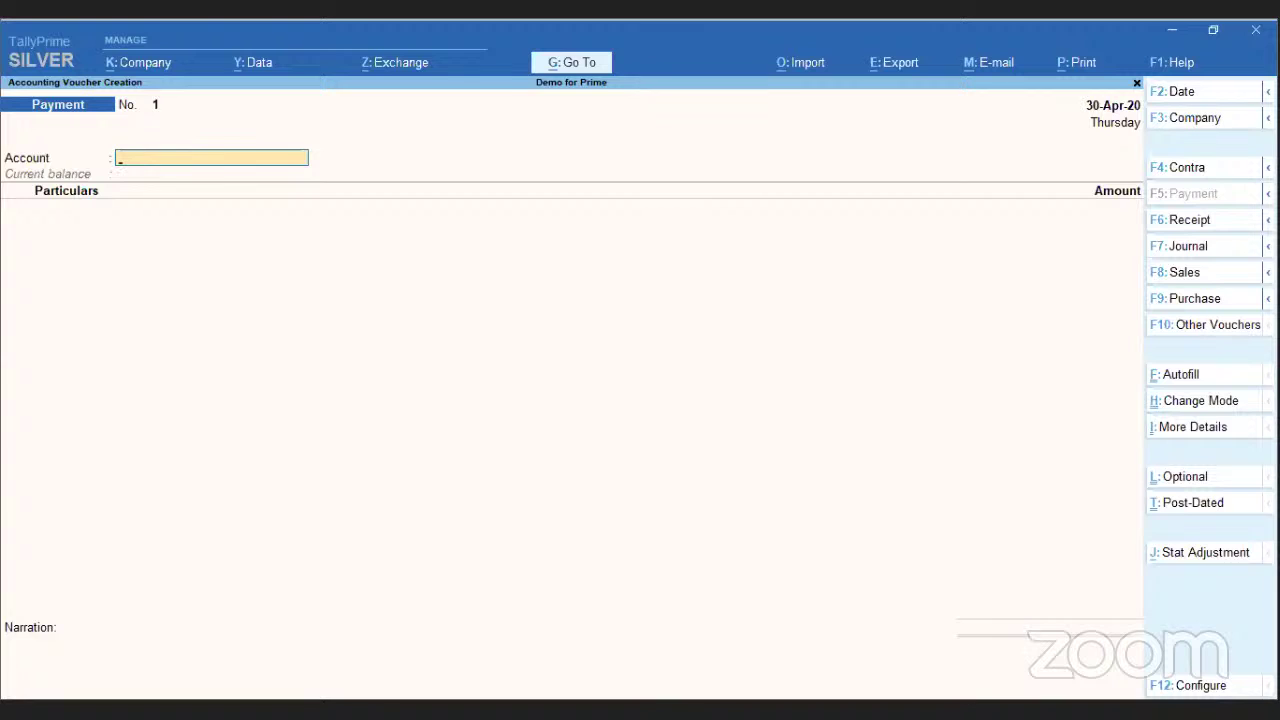
pyautogui.click(1267, 272)
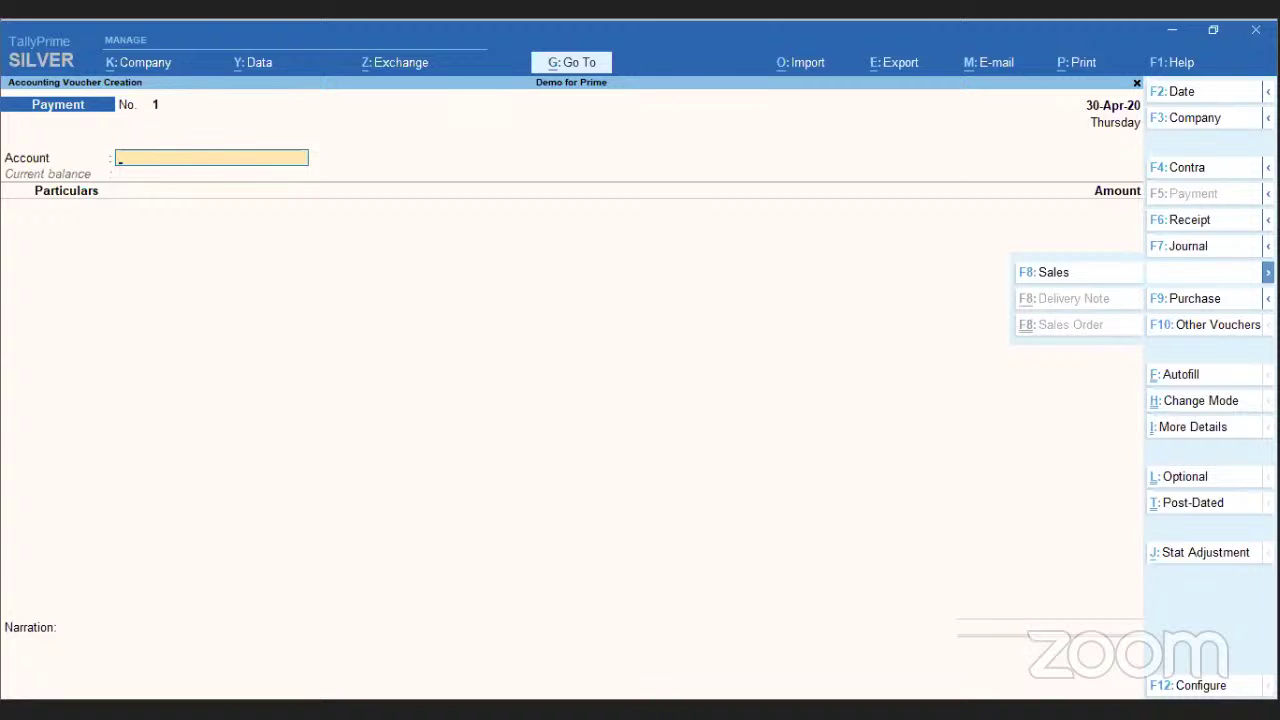
pyautogui.click(1050, 272)
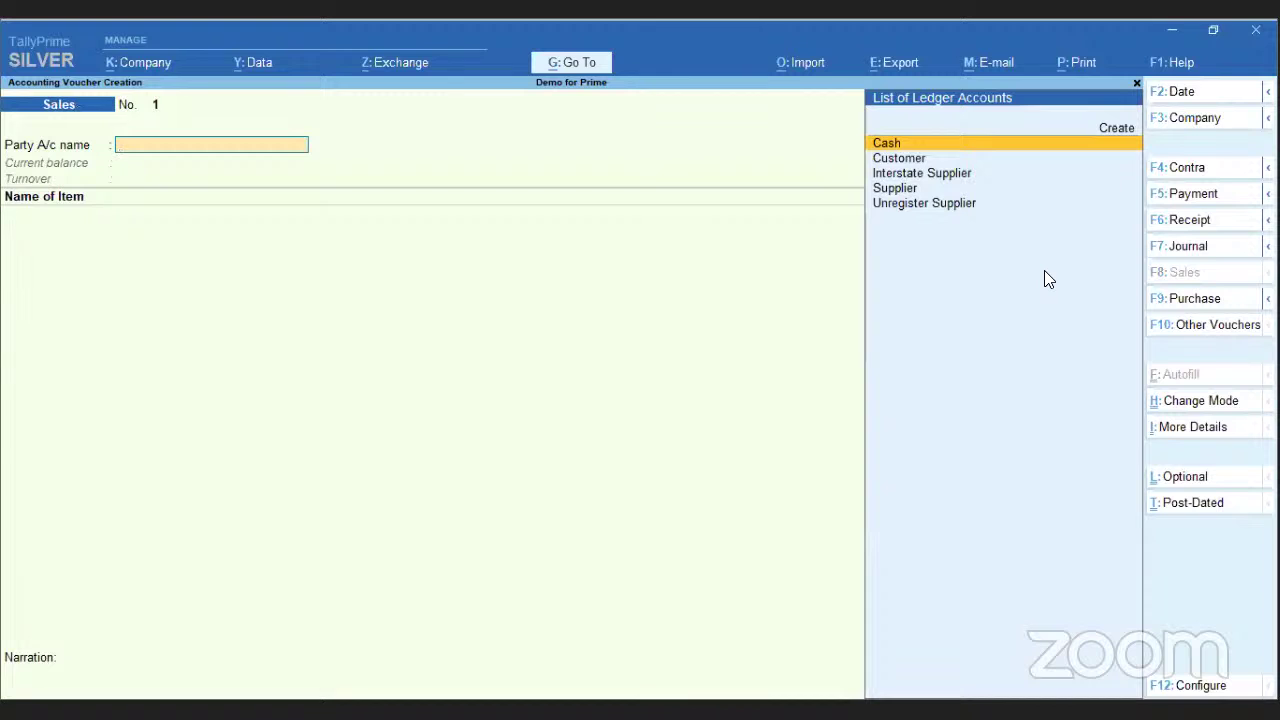
# - Choose Supplier as party, skip dispatch details, and review the voucher configuration
pyautogui.press('Down')
pyautogui.press('Down')
pyautogui.press('Down')
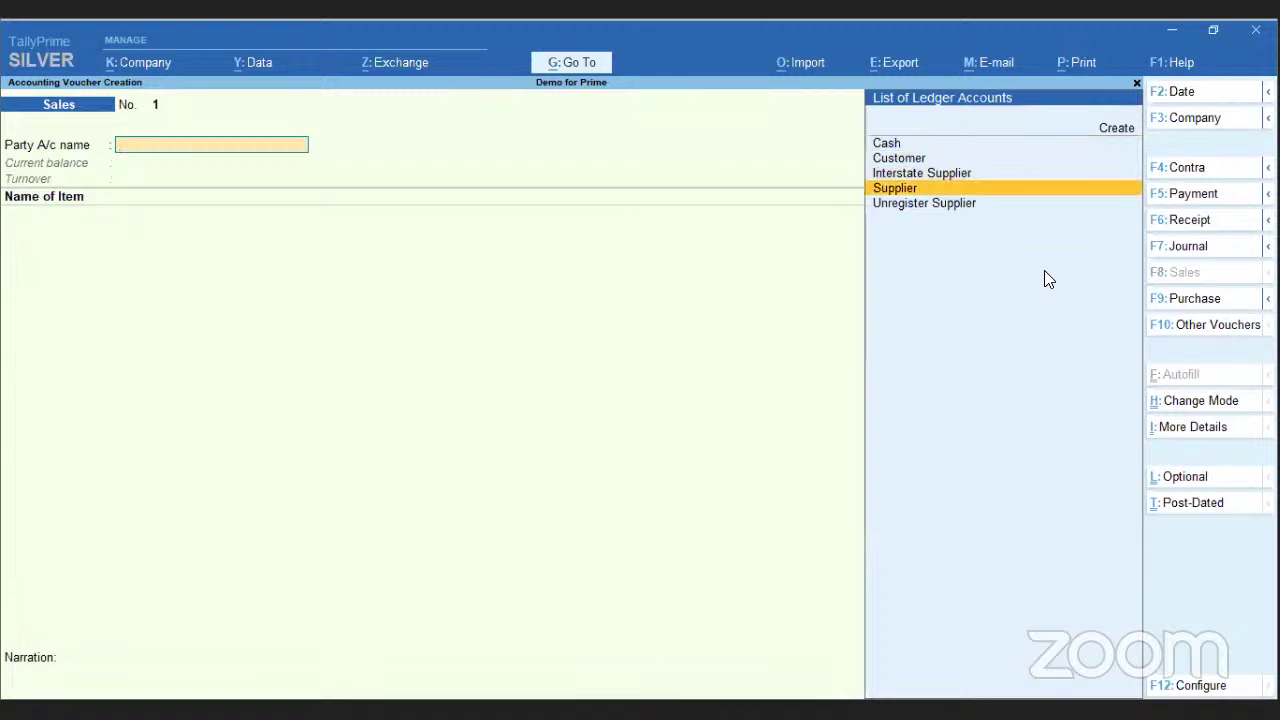
pyautogui.press('Return')
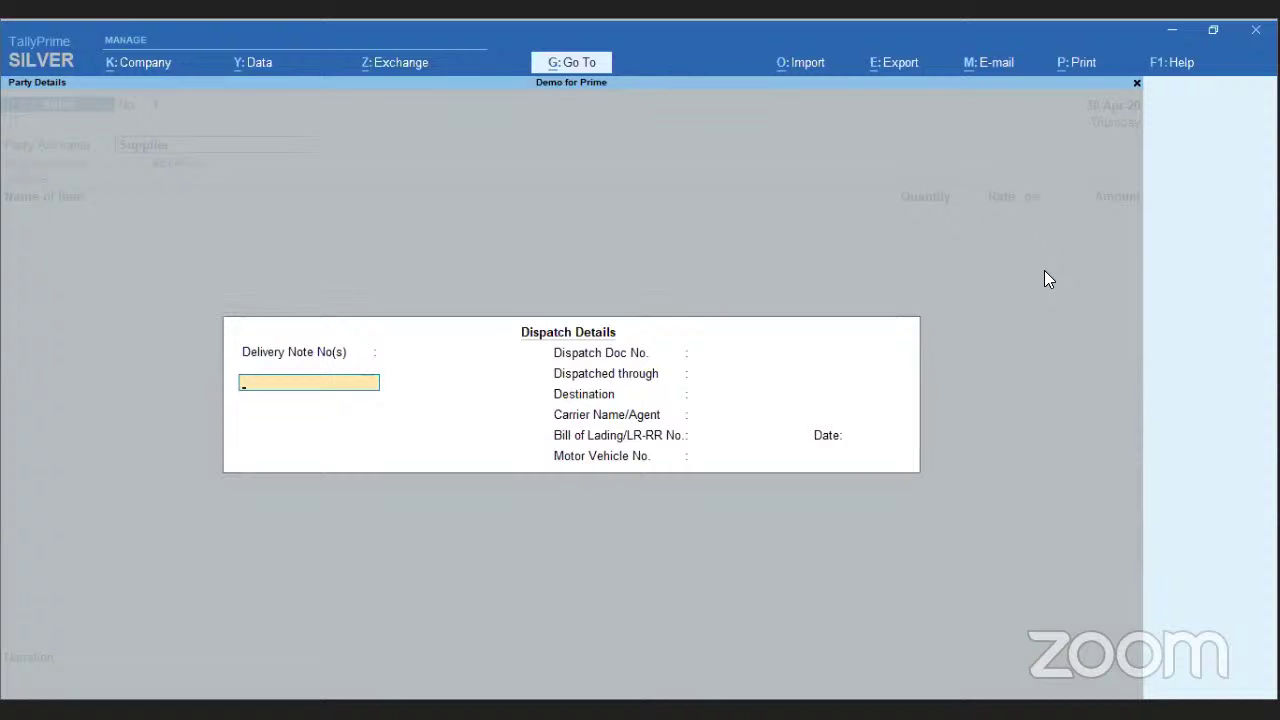
pyautogui.press('Escape')
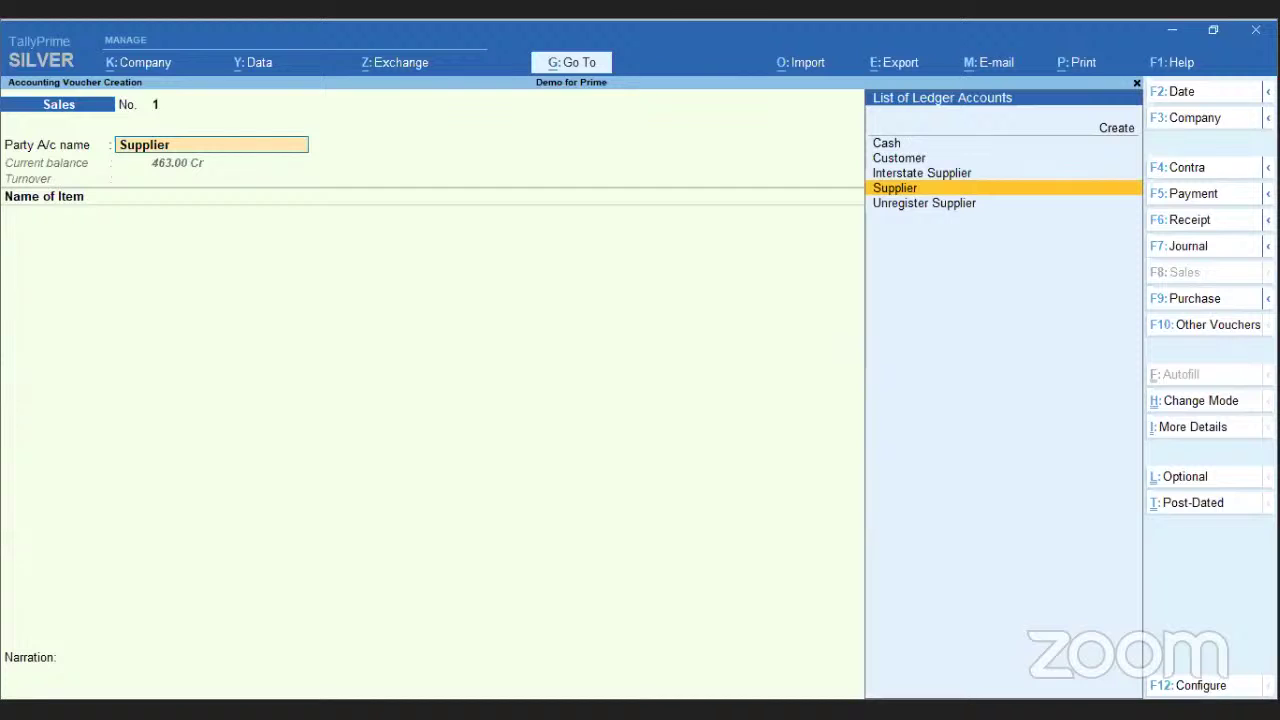
pyautogui.click(1200, 686)
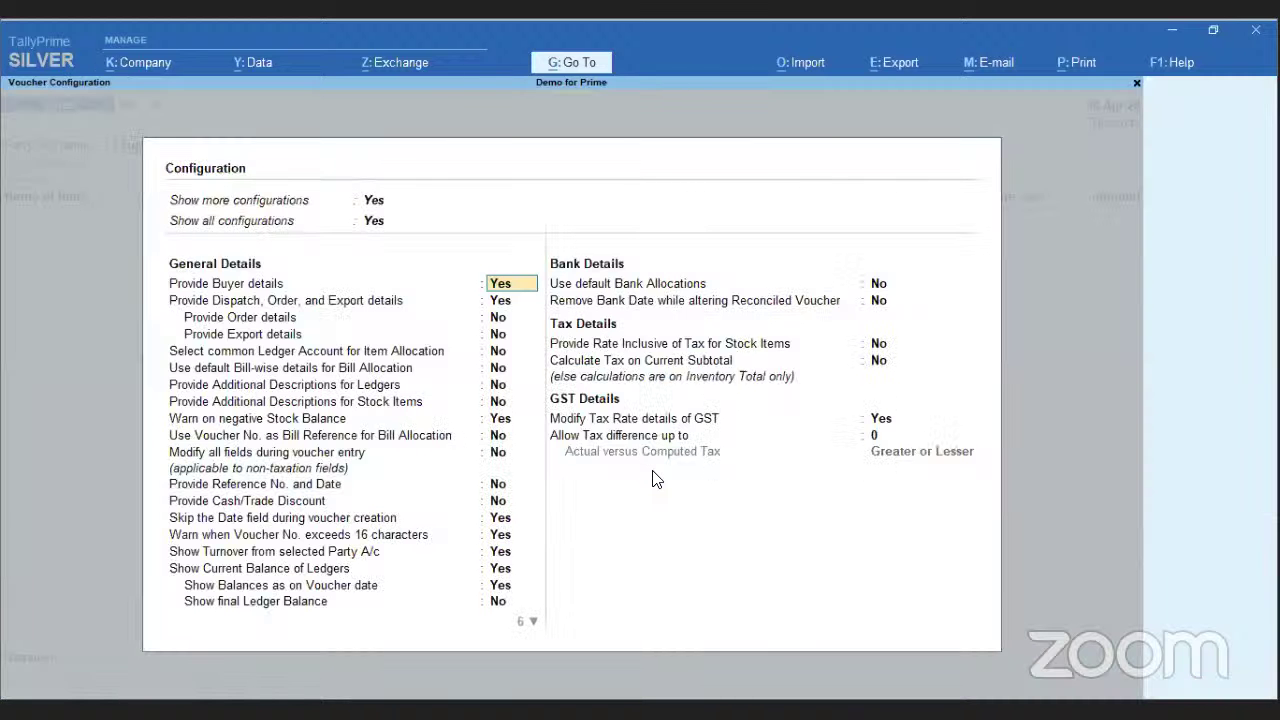
pyautogui.press('Down')
pyautogui.press('Down')
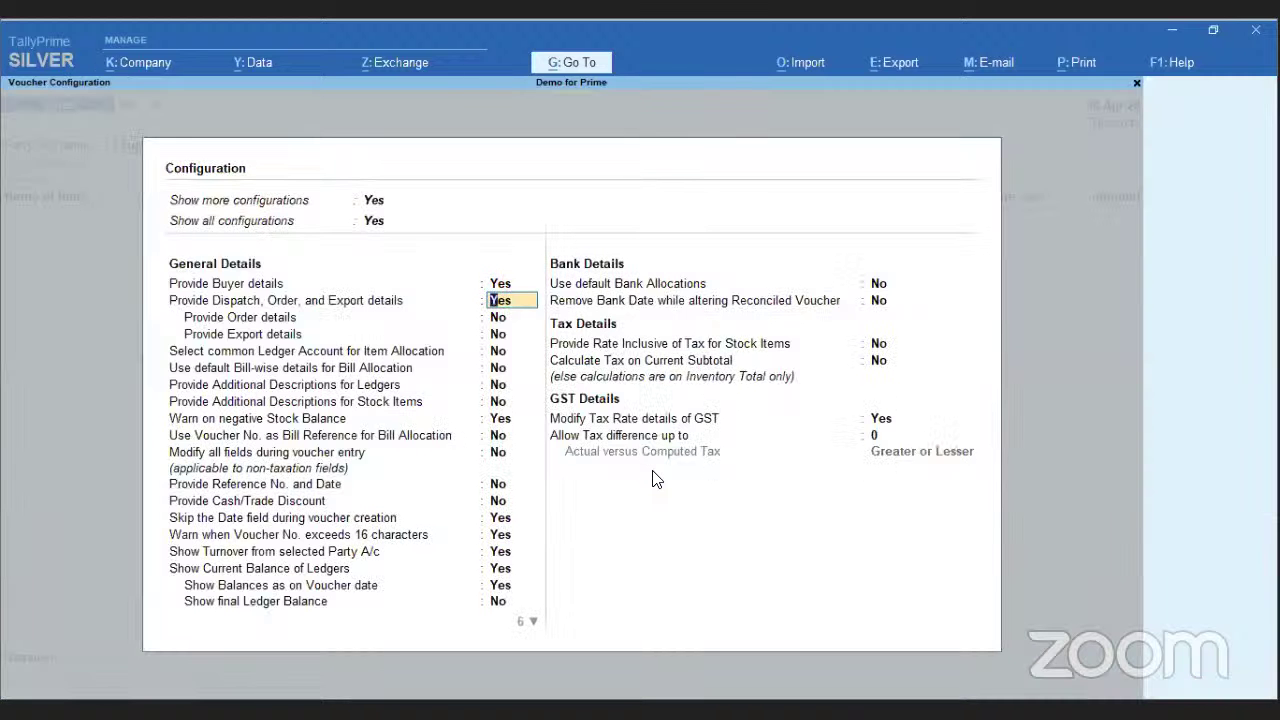
pyautogui.hotkey('ctrl', 'a')
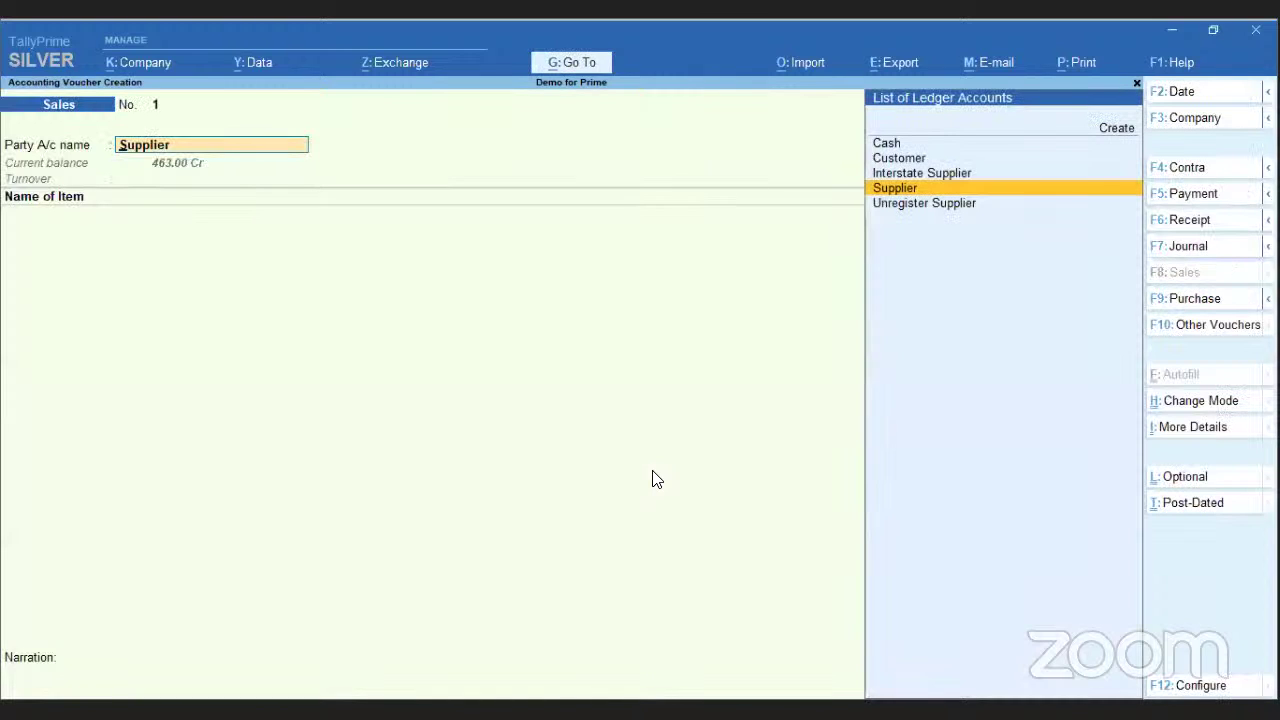
# - Accept Supplier's party details with Tamil Nadu as place of supply
pyautogui.press('Return')
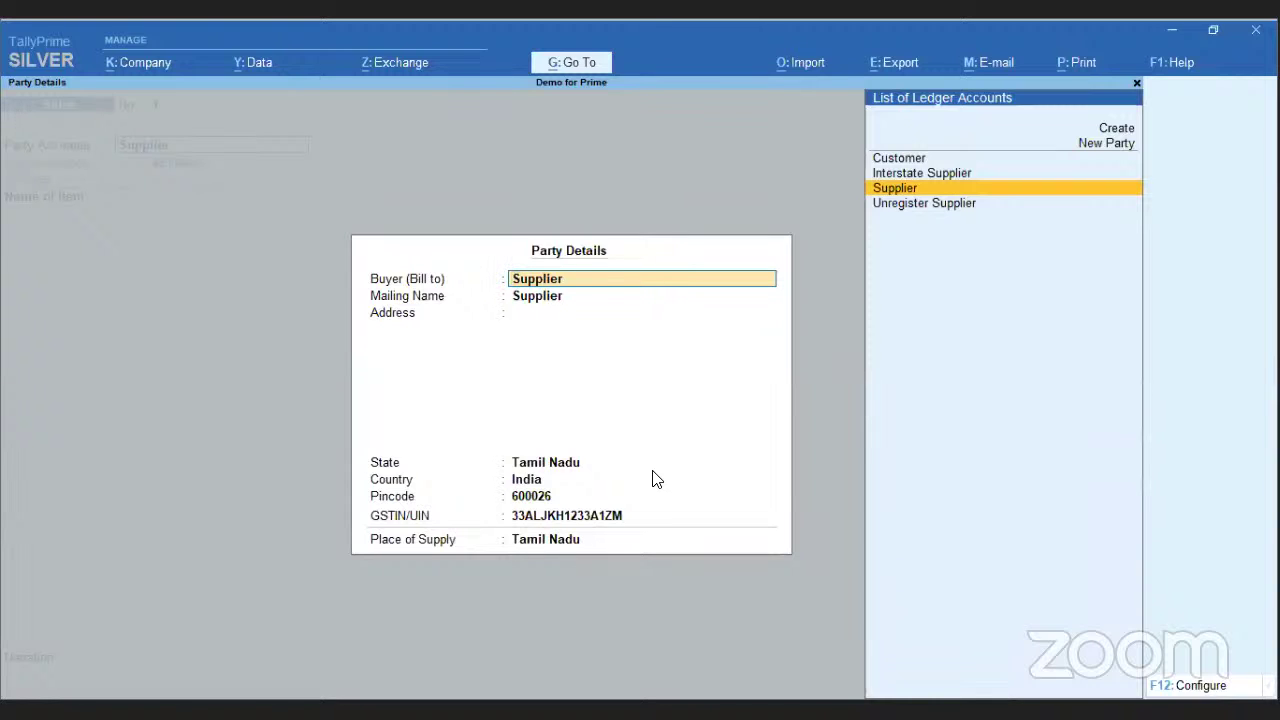
pyautogui.press('Return')
pyautogui.press('Return')
pyautogui.press('Return')
pyautogui.press('Return')
pyautogui.press('Return')
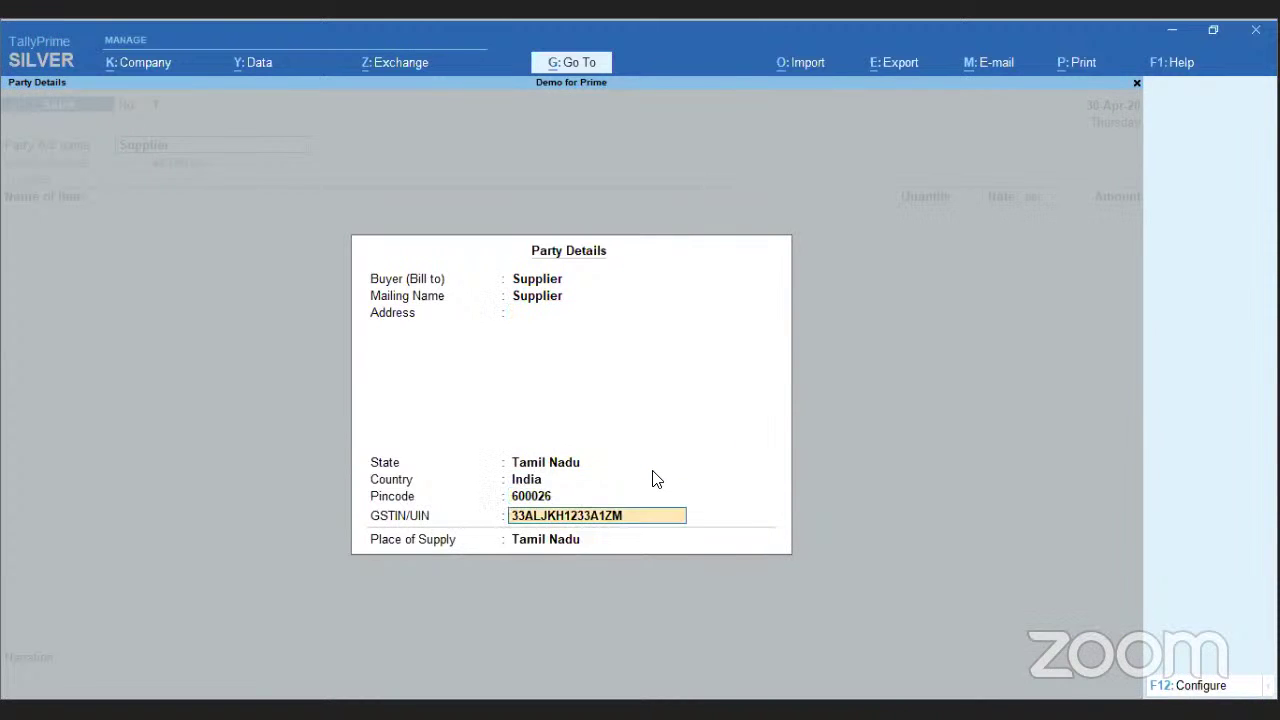
pyautogui.press('Return')
pyautogui.press('Return')
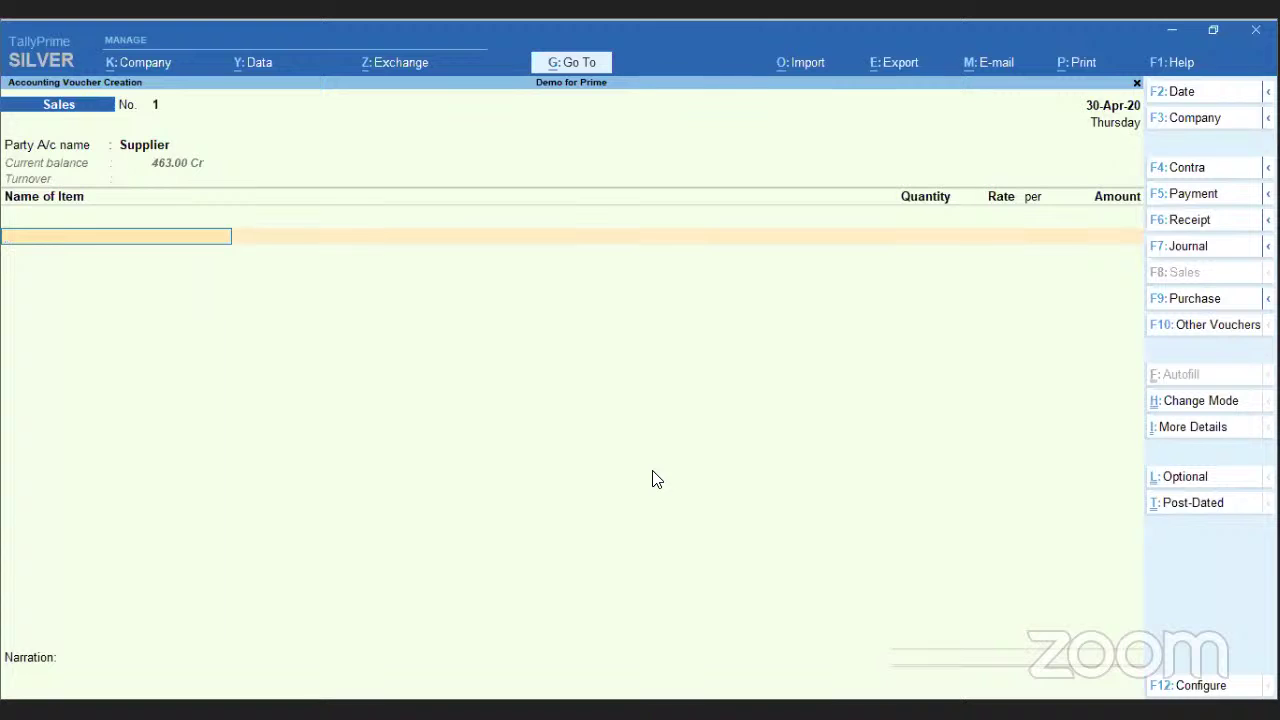
# - Open a blank ledger creation form from the party field and quit it without saving
pyautogui.press('BackSpace')
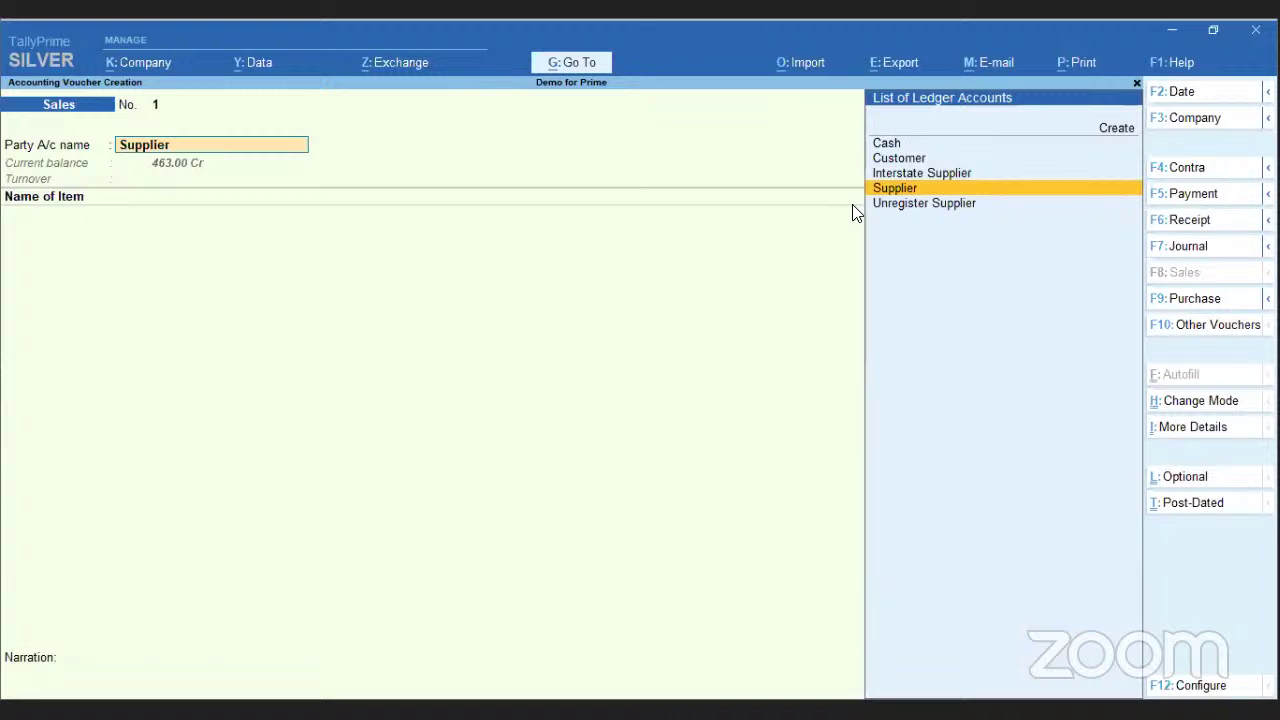
pyautogui.click(1112, 128)
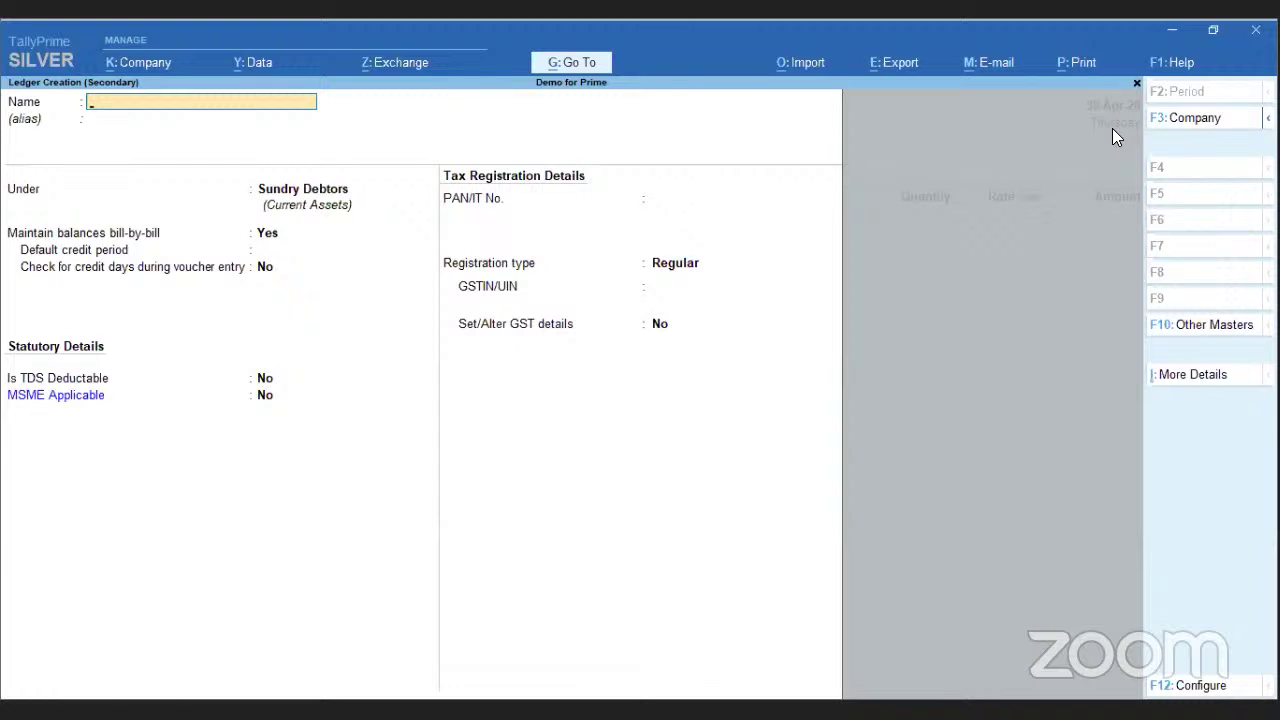
pyautogui.press('Escape')
pyautogui.press('Return')
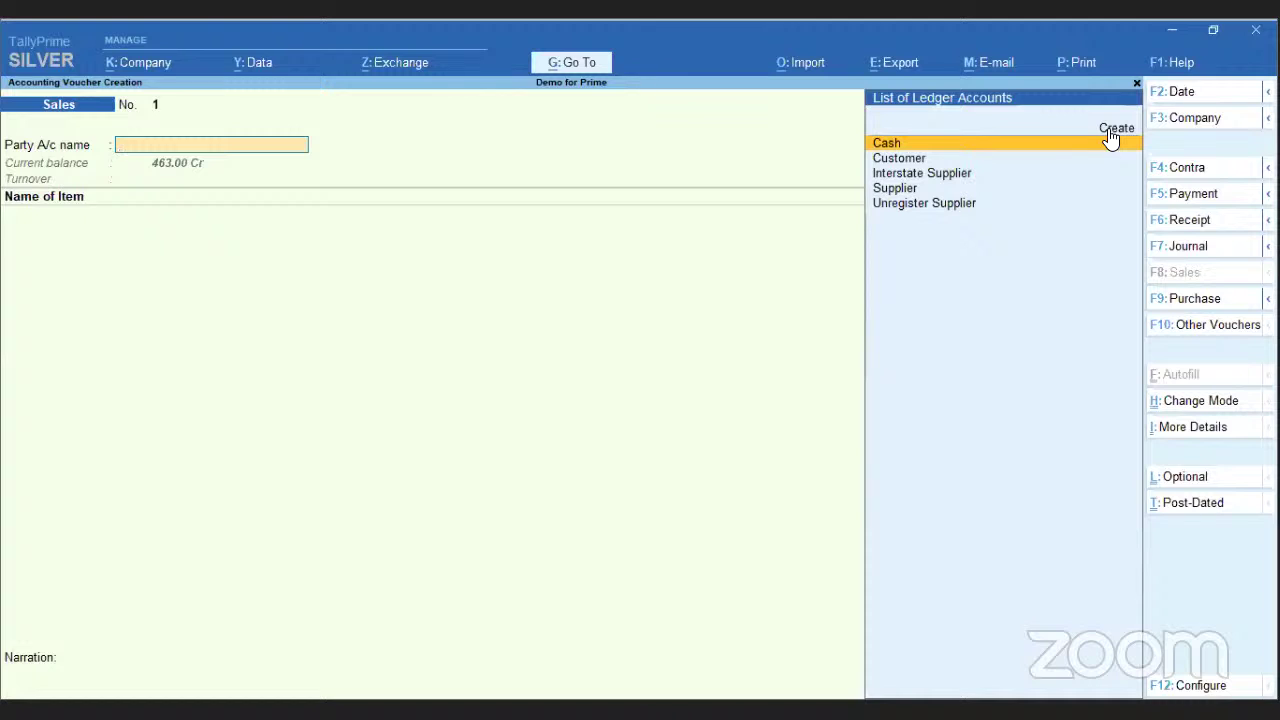
pyautogui.press('Down')
pyautogui.press('Down')
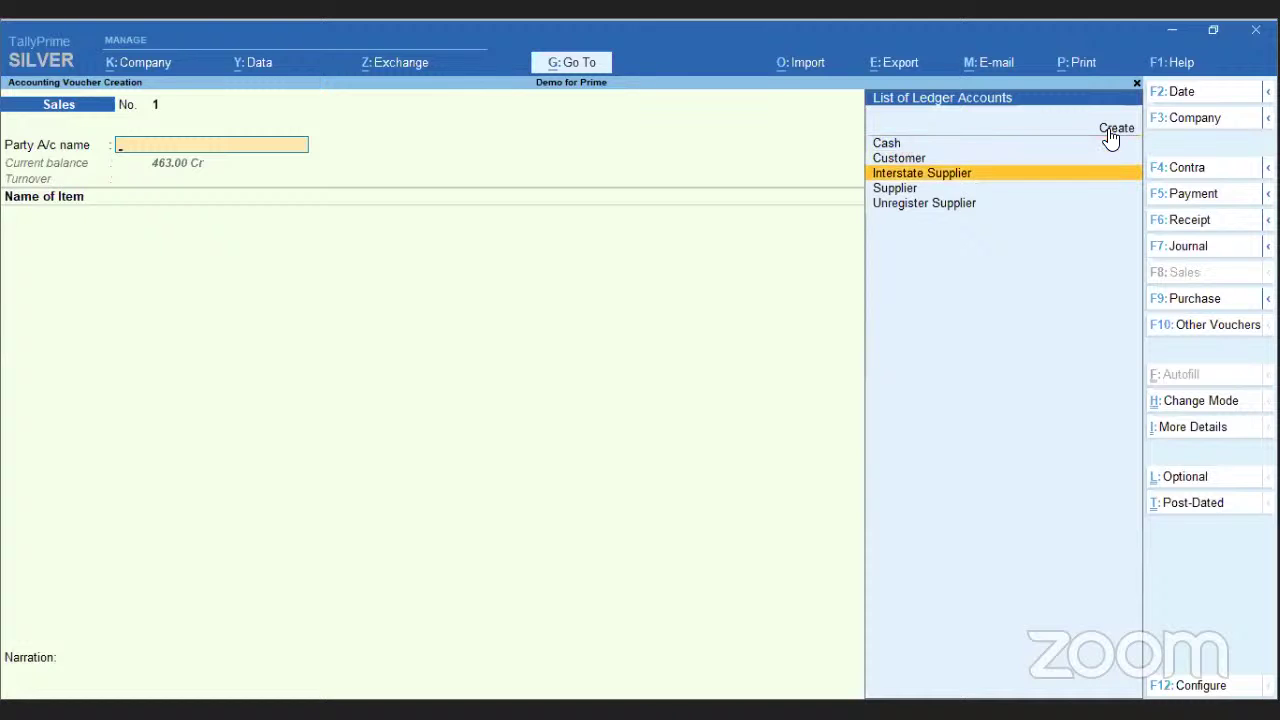
# - Select Customer as the party account and accept its Tamil Nadu party details
pyautogui.press('Down')
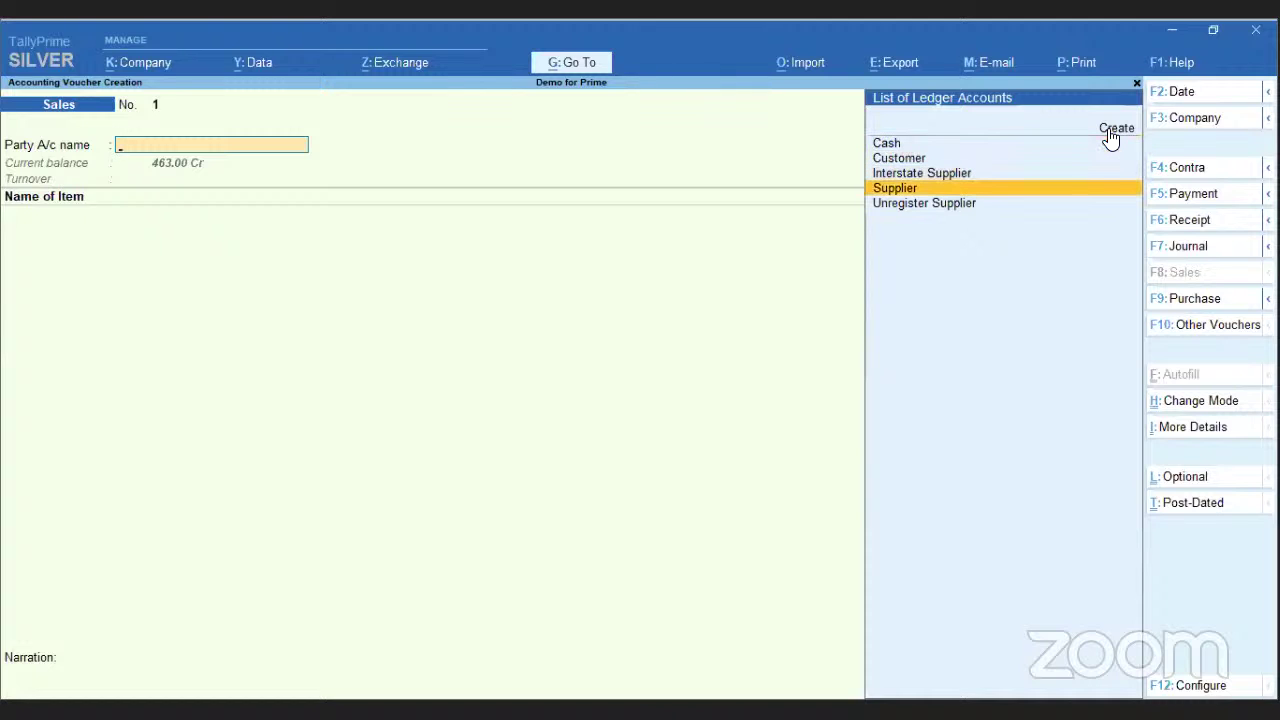
pyautogui.press('Up')
pyautogui.press('Up')
pyautogui.press('Return')
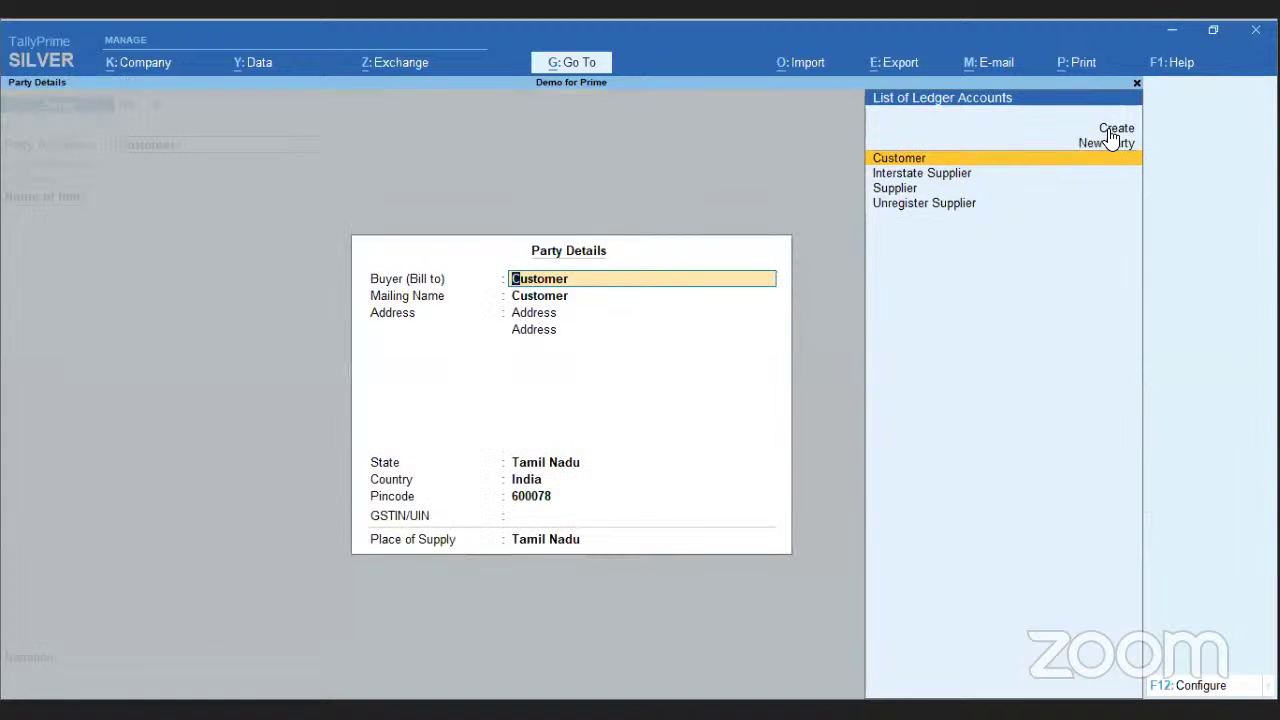
pyautogui.press('Return')
pyautogui.press('Return')
pyautogui.press('Return')
pyautogui.press('Return')
pyautogui.press('Return')
pyautogui.press('Return')
pyautogui.press('Return')
pyautogui.press('Return')
pyautogui.press('Return')
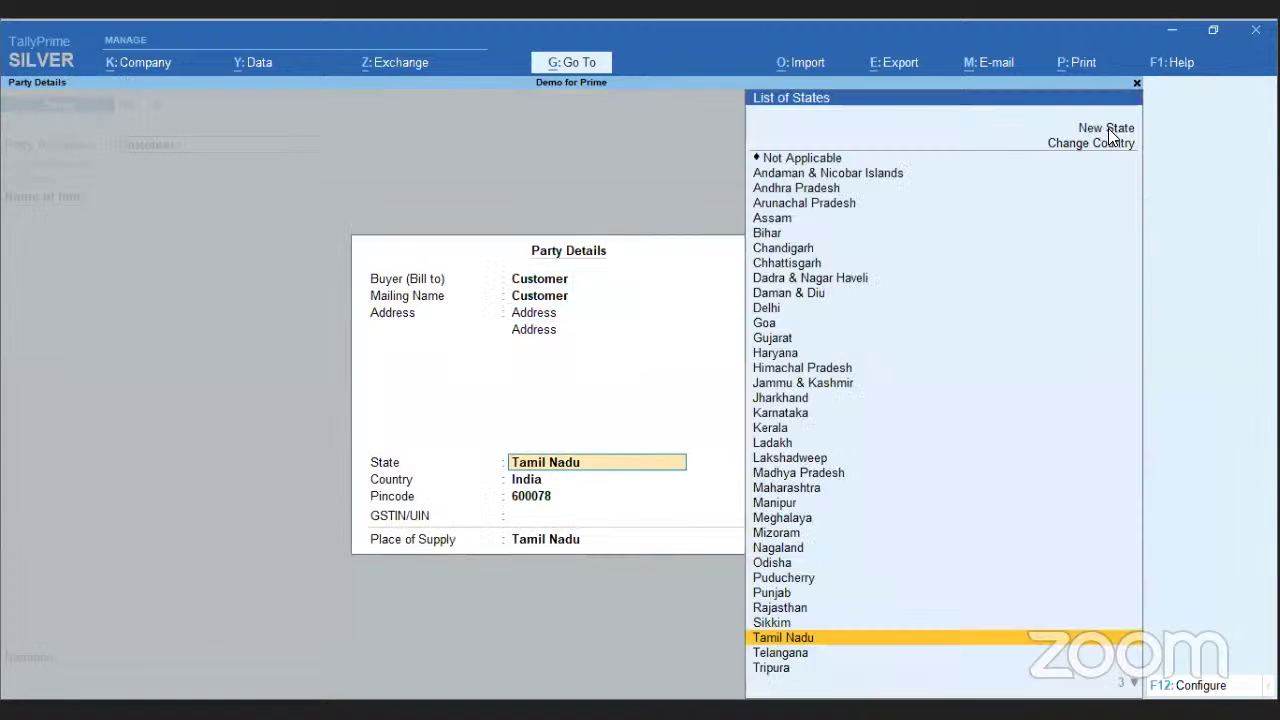
pyautogui.press('Return')
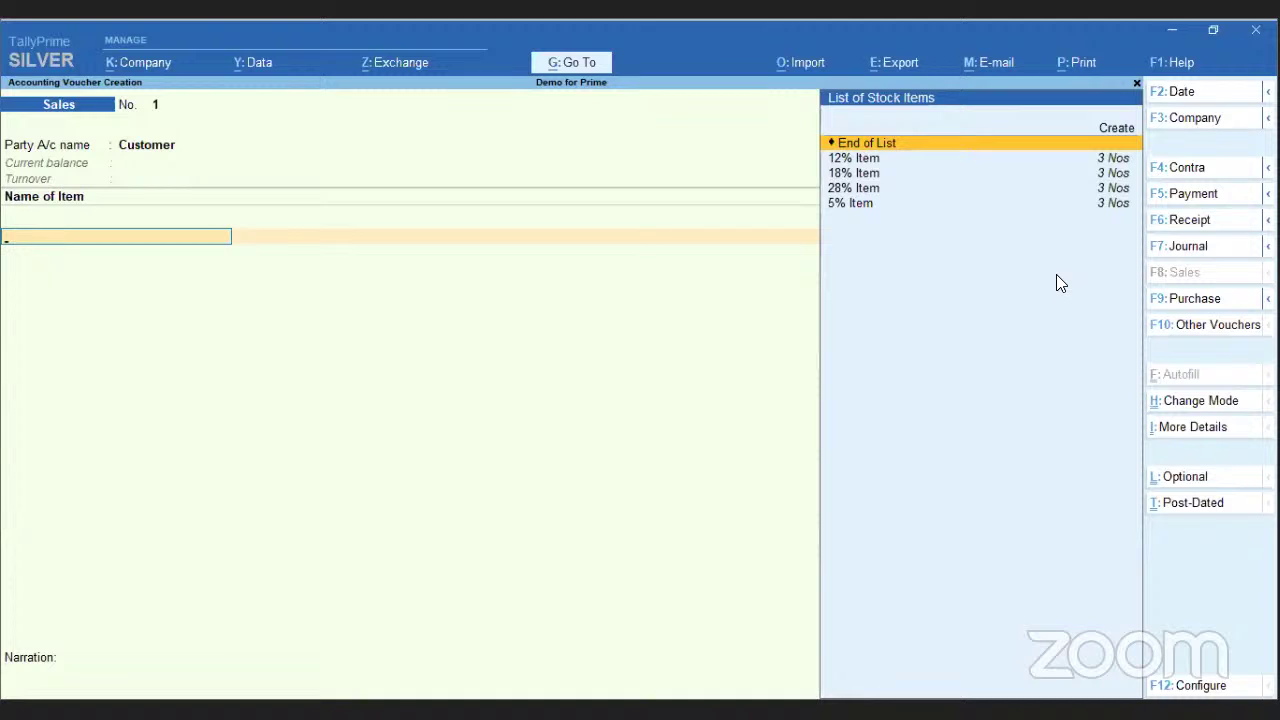
pyautogui.press('Down')
pyautogui.press('Down')
pyautogui.press('Down')
pyautogui.press('Down')
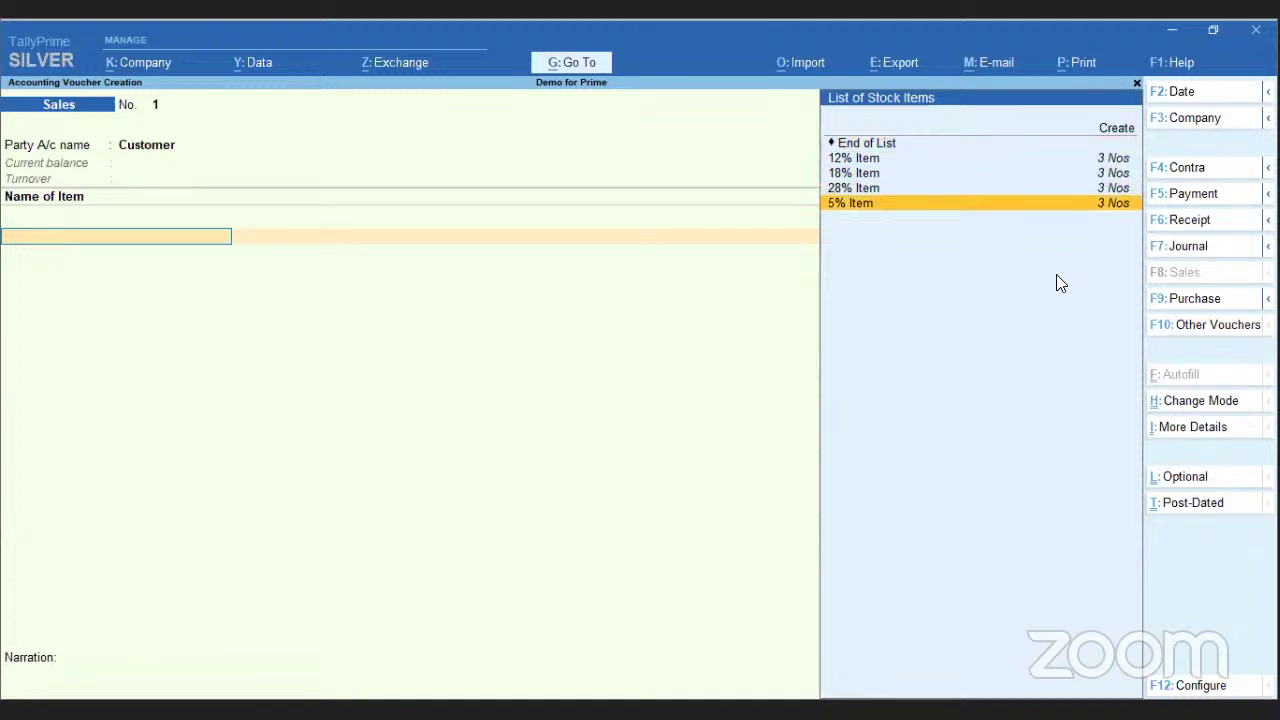
# - Create a new stock item from the List of Stock Items and open its configuration
pyautogui.press('Up')
pyautogui.press('Up')
pyautogui.press('Up')
pyautogui.press('Up')
pyautogui.press('Up')
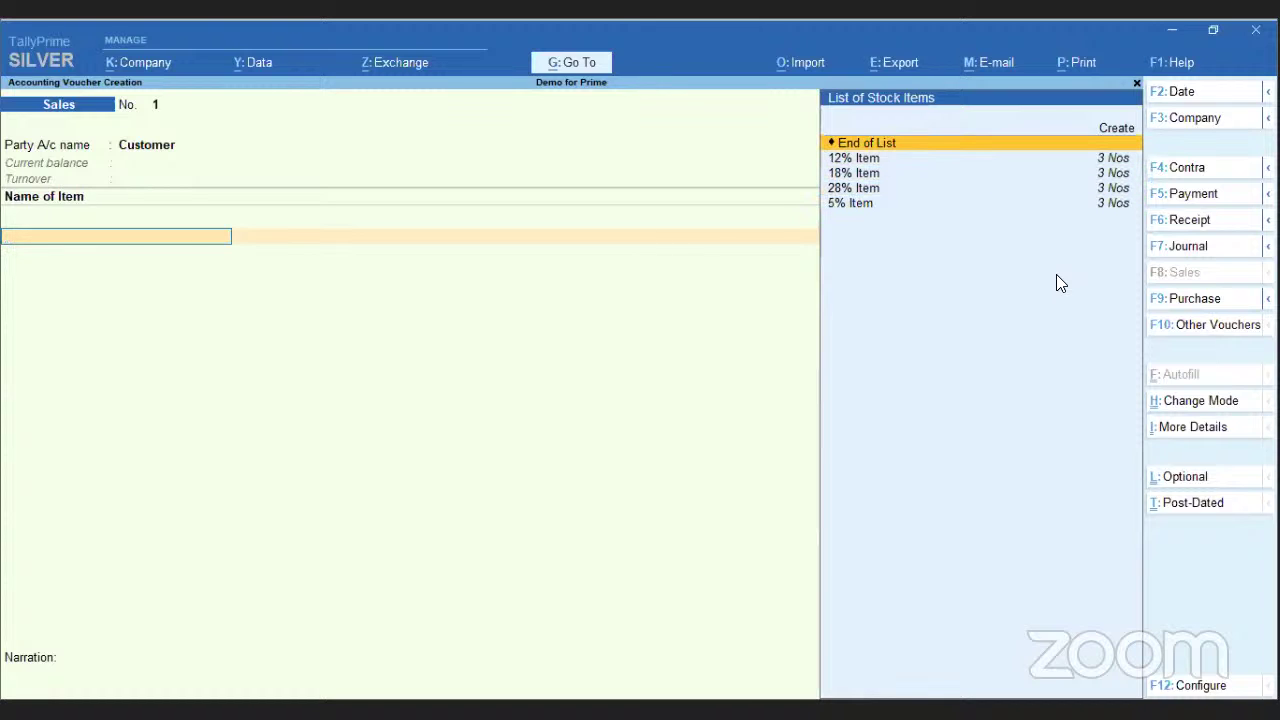
pyautogui.press('Return')
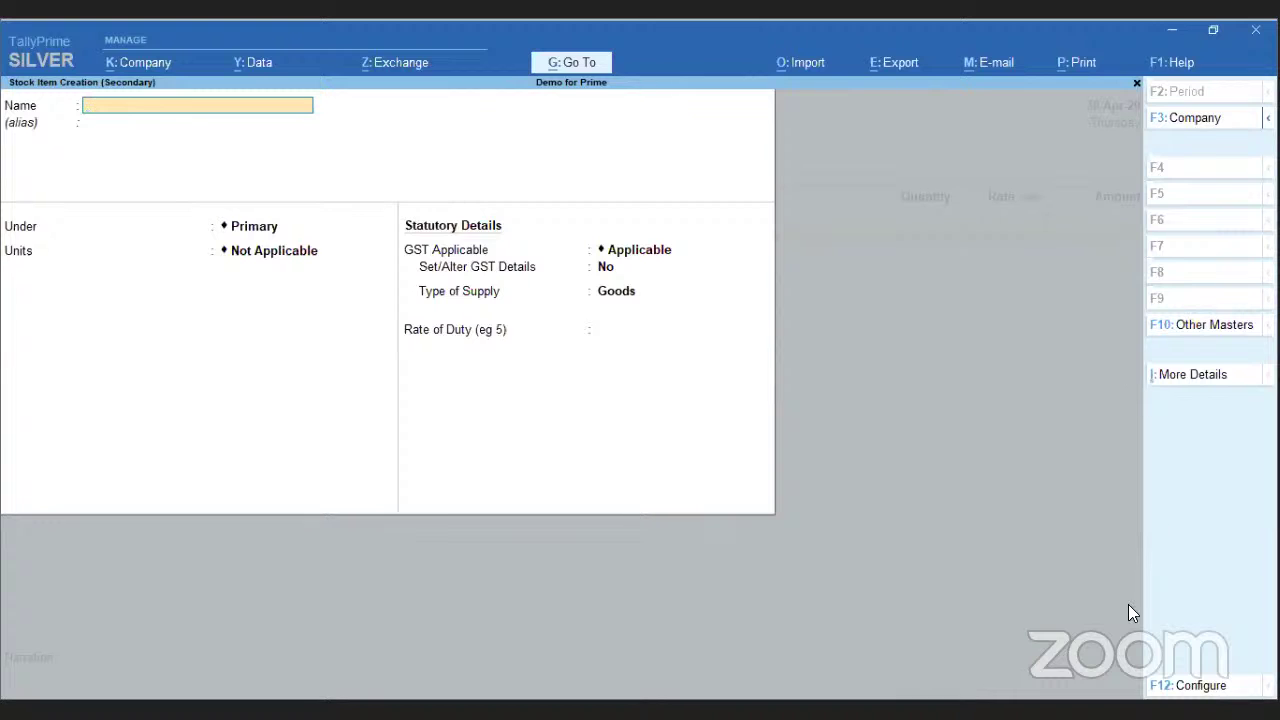
pyautogui.click(1208, 688)
# - Turn off stock groups and units of measure in the stock item configuration
pyautogui.press('Return')
pyautogui.press('Return')
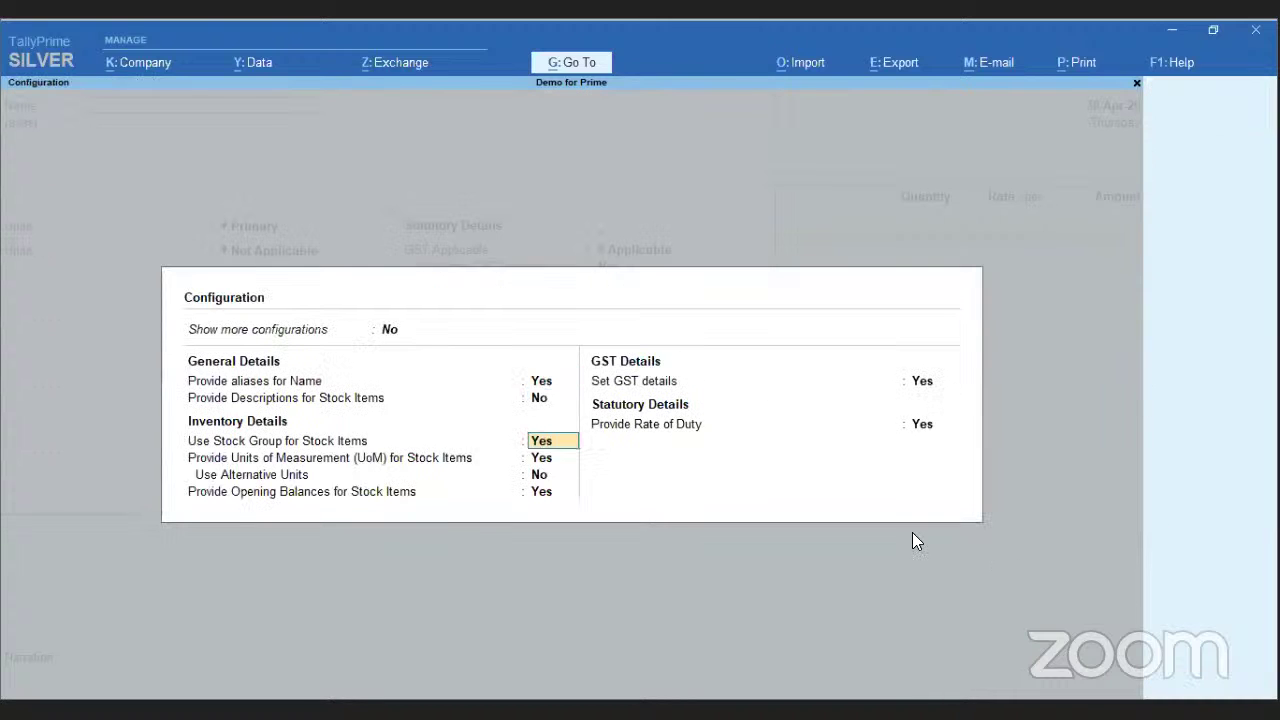
pyautogui.press('n')
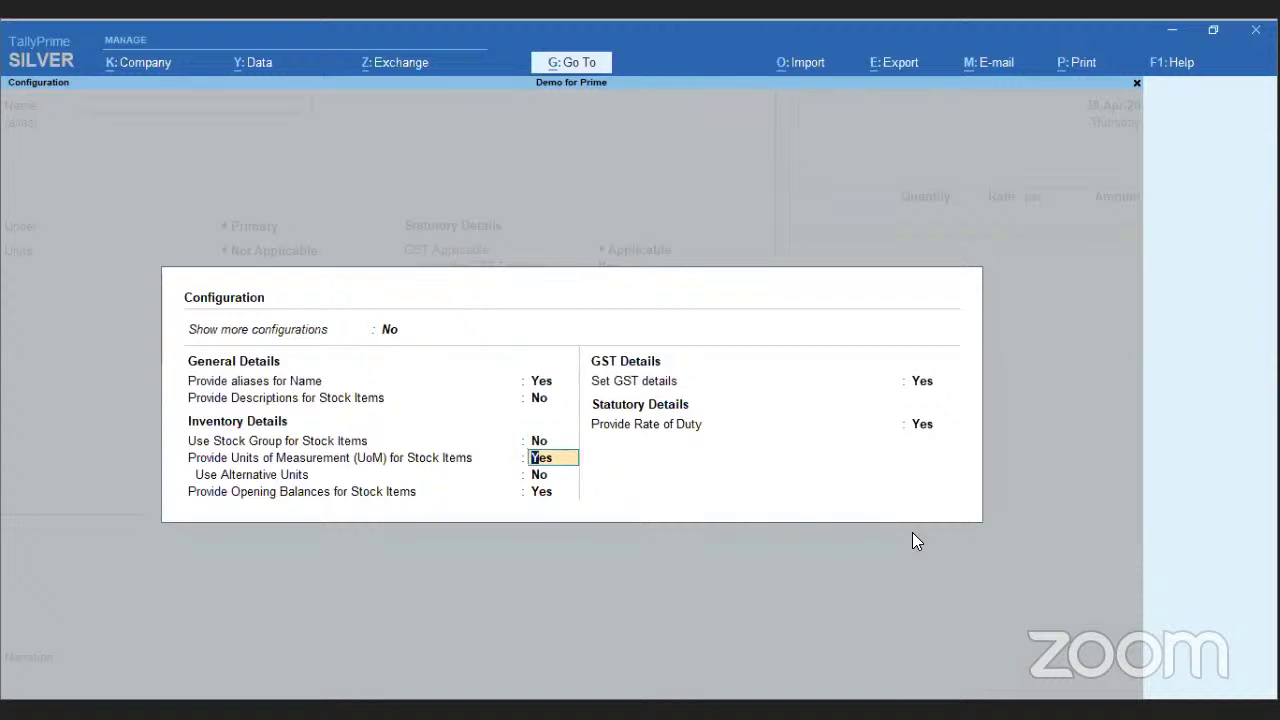
pyautogui.write('n')
pyautogui.press('Return')
pyautogui.press('Return')
pyautogui.press('Return')
pyautogui.press('Return')
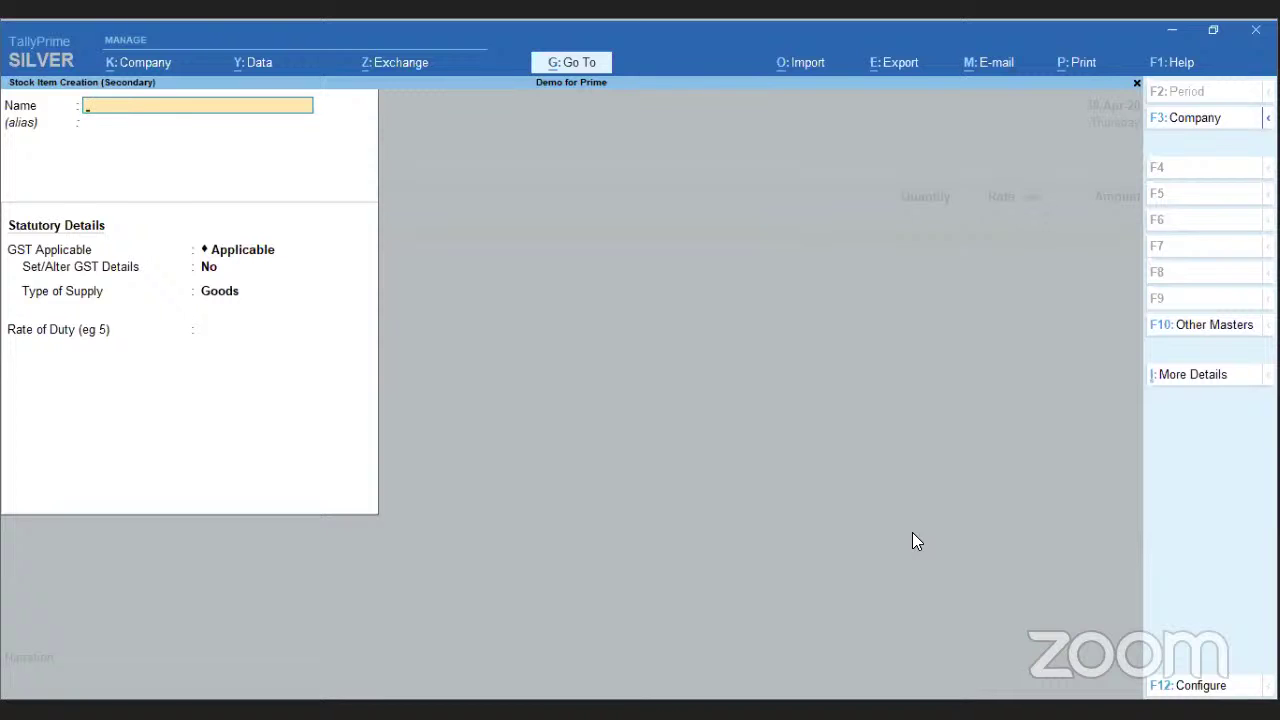
# - Name the stock item 'Item' and open its More Details list at Stock Group
pyautogui.write('Item')
pyautogui.press('Return')
pyautogui.press('Return')
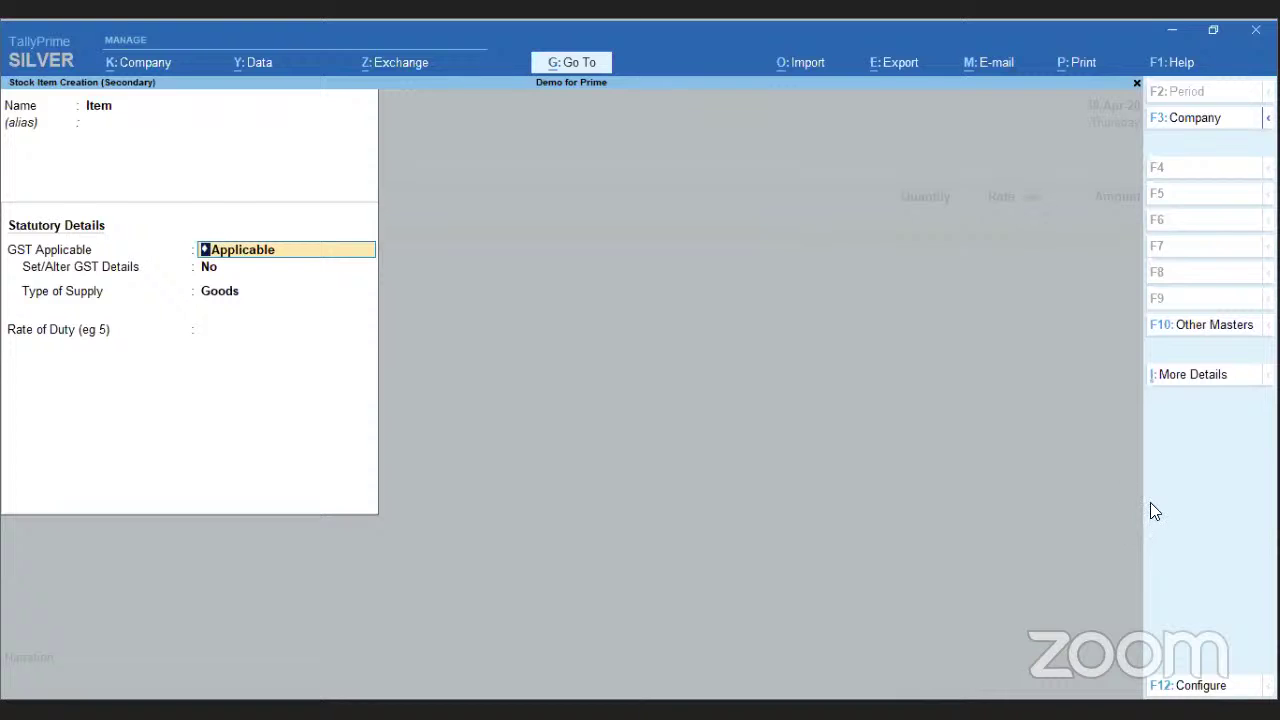
pyautogui.click(1178, 378)
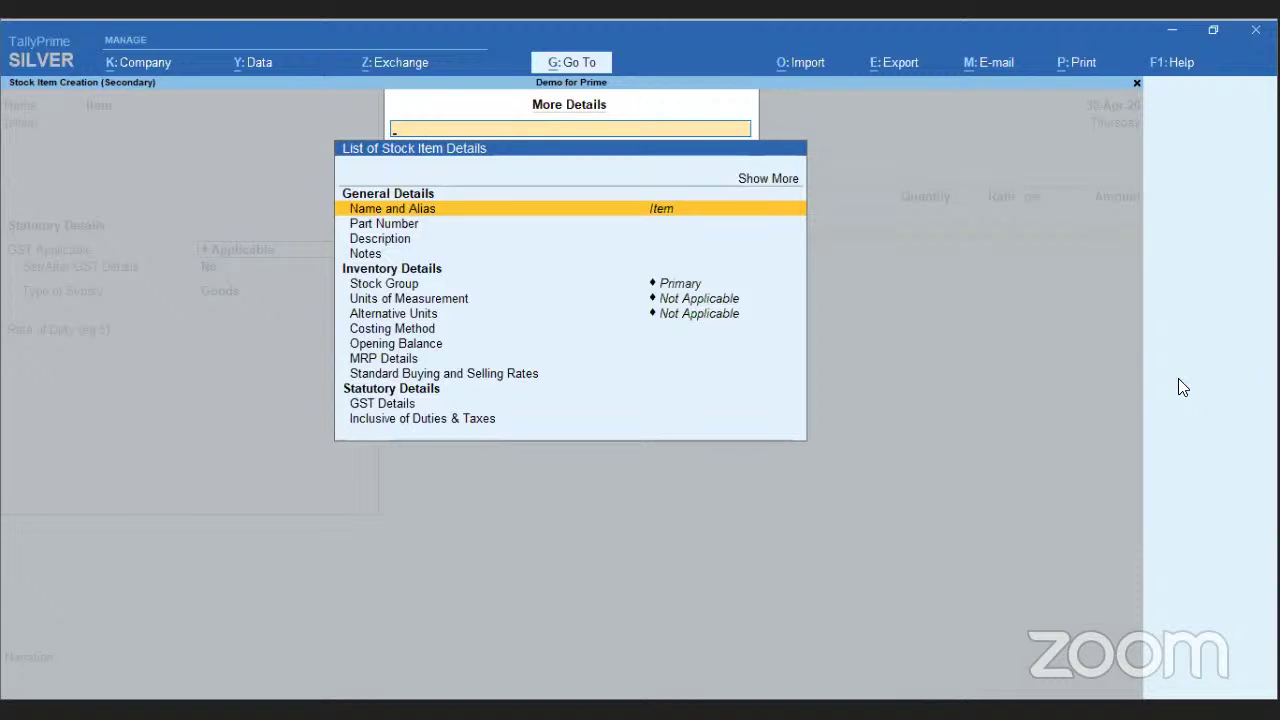
pyautogui.press('Down')
pyautogui.press('Down')
pyautogui.press('Down')
pyautogui.press('Down')
# - Create and save stock group Group1 under Primary for the item
pyautogui.press('Return')
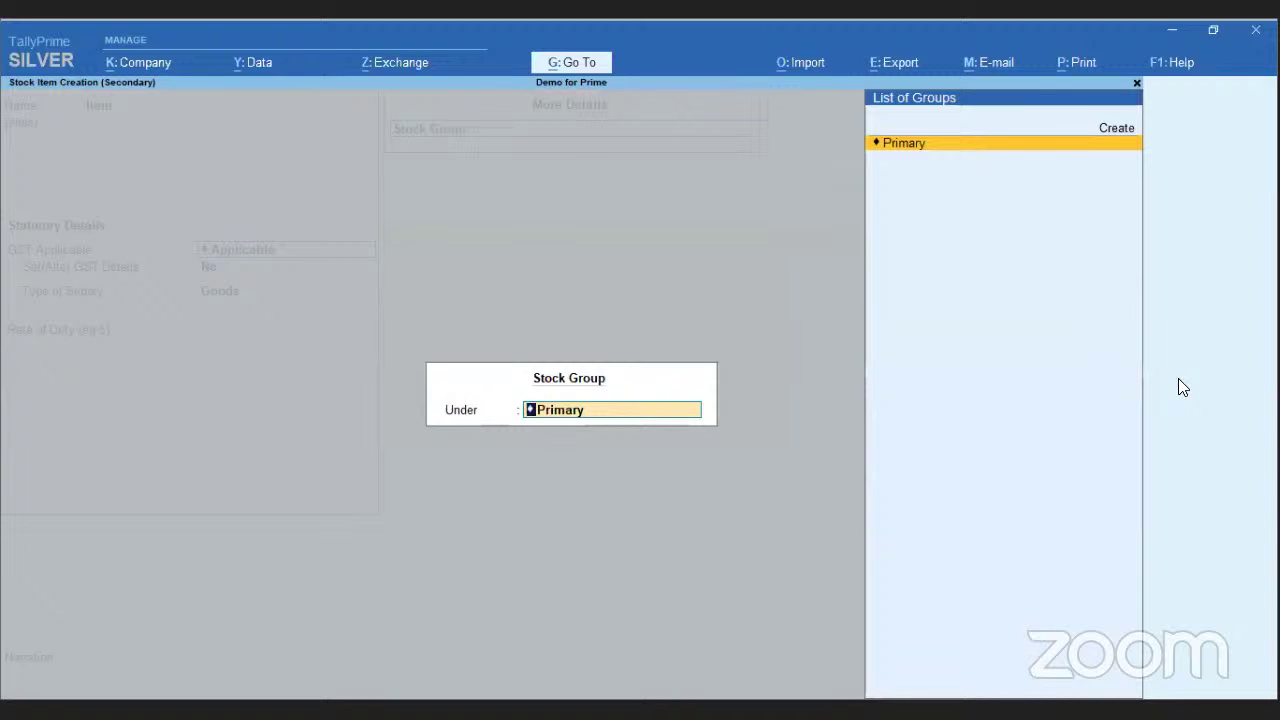
pyautogui.press('Up')
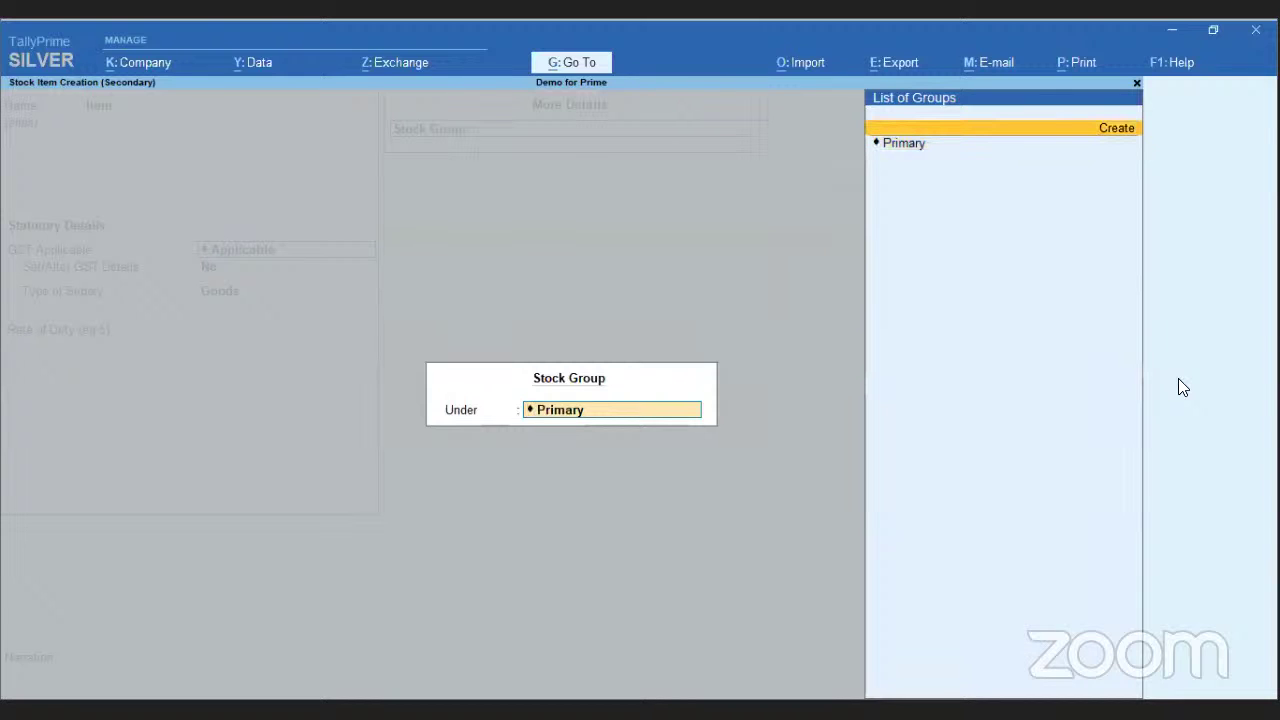
pyautogui.press('Return')
pyautogui.write('Group1')
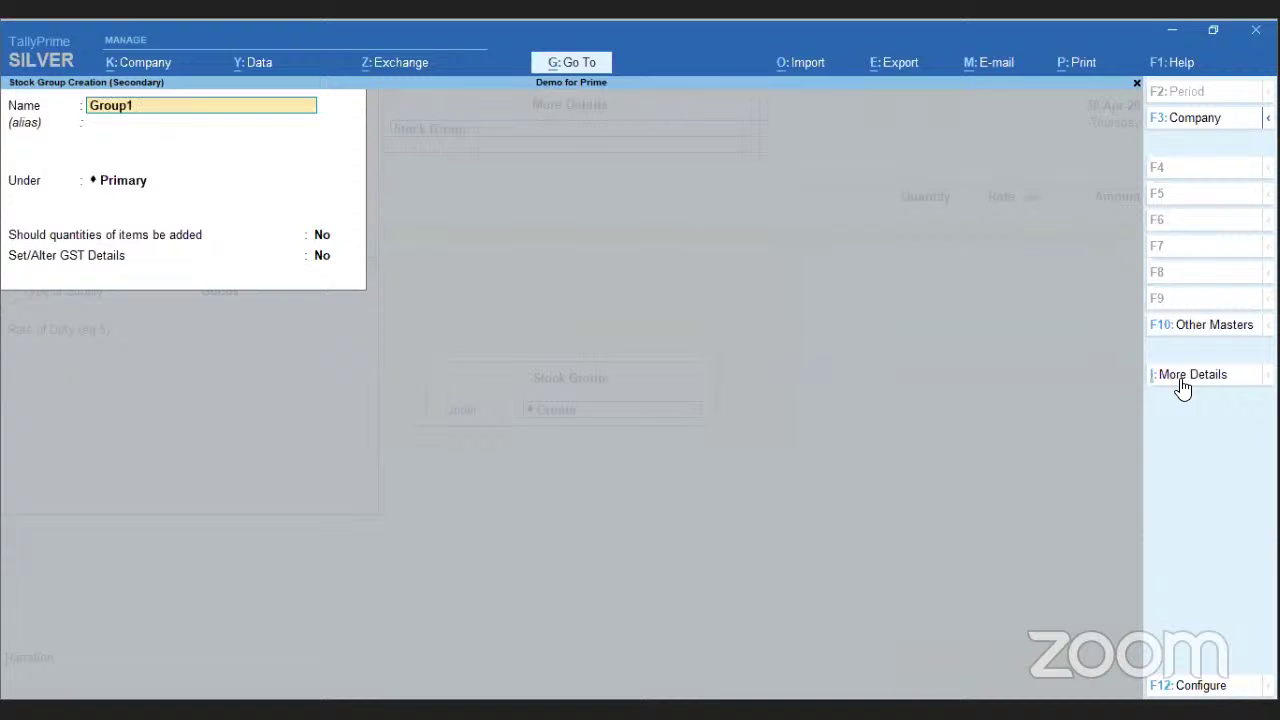
pyautogui.press('Return')
pyautogui.press('Return')
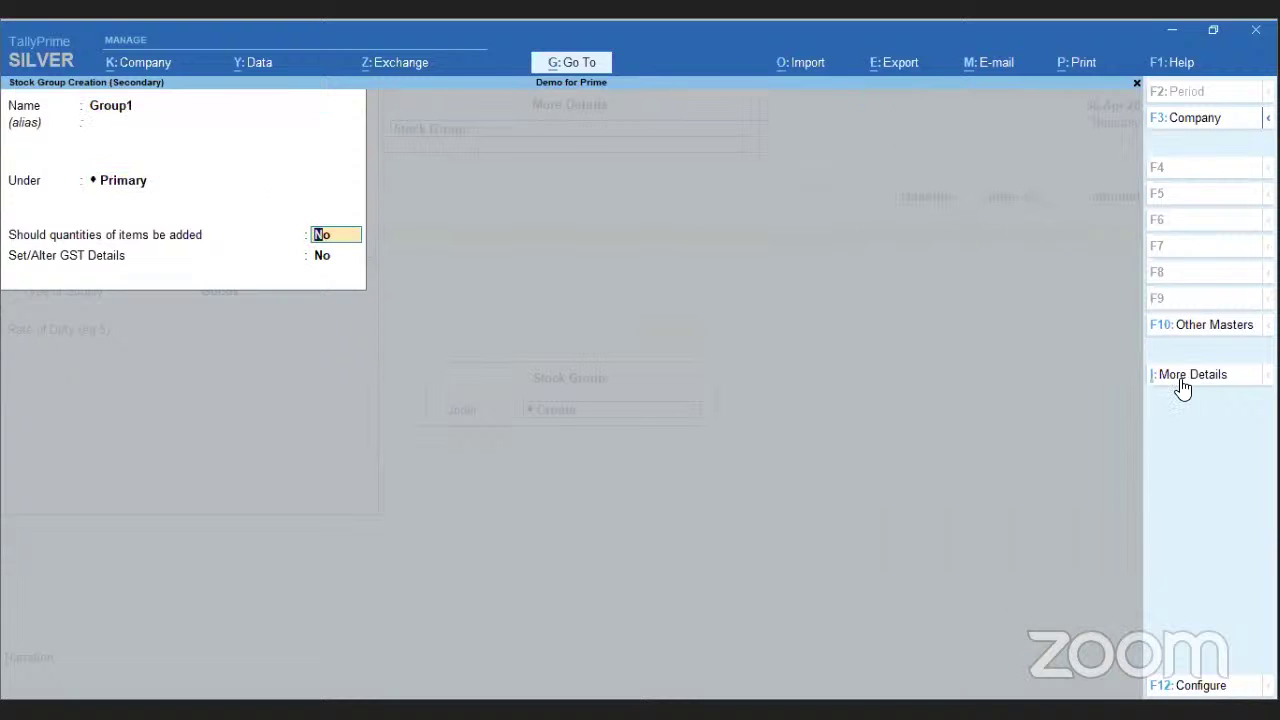
pyautogui.press('ctrl')
pyautogui.hotkey('ctrl', 'a')
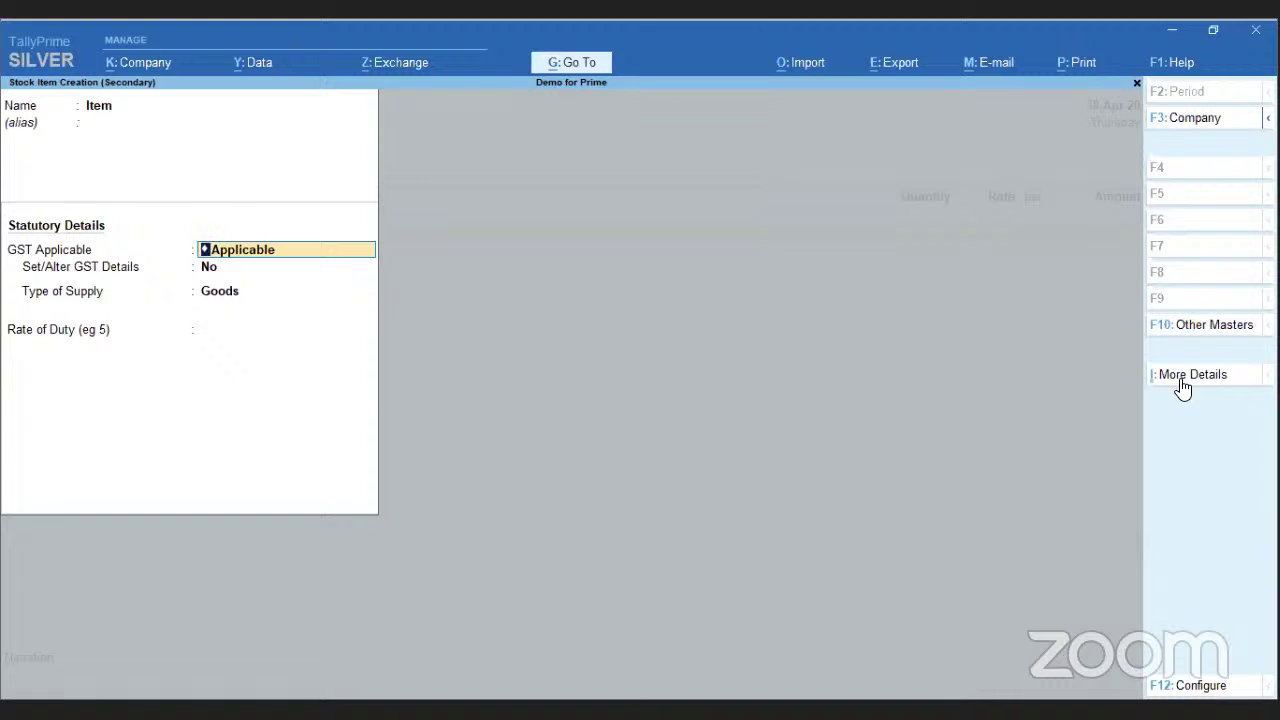
pyautogui.click(1200, 686)
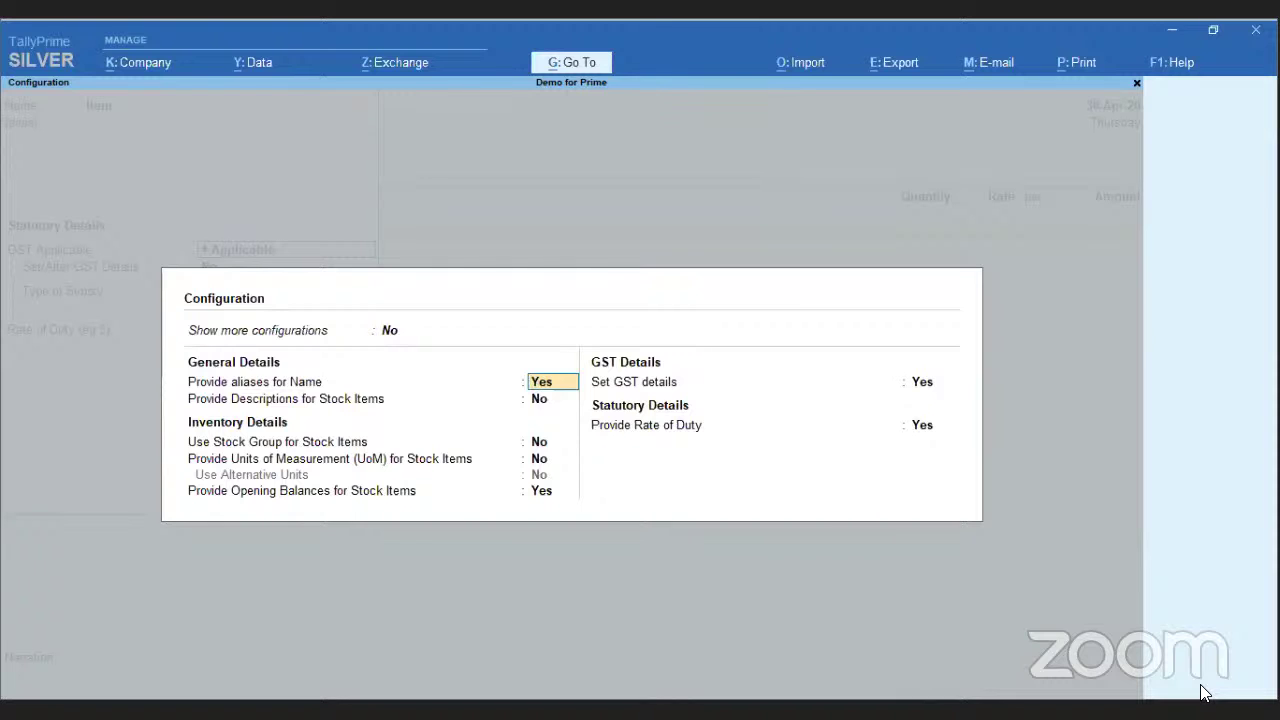
# - Close the configuration and quit Stock Item Creation, discarding the unsaved Item
pyautogui.press('BackSpace')
pyautogui.hotkey('ctrl', 'a')
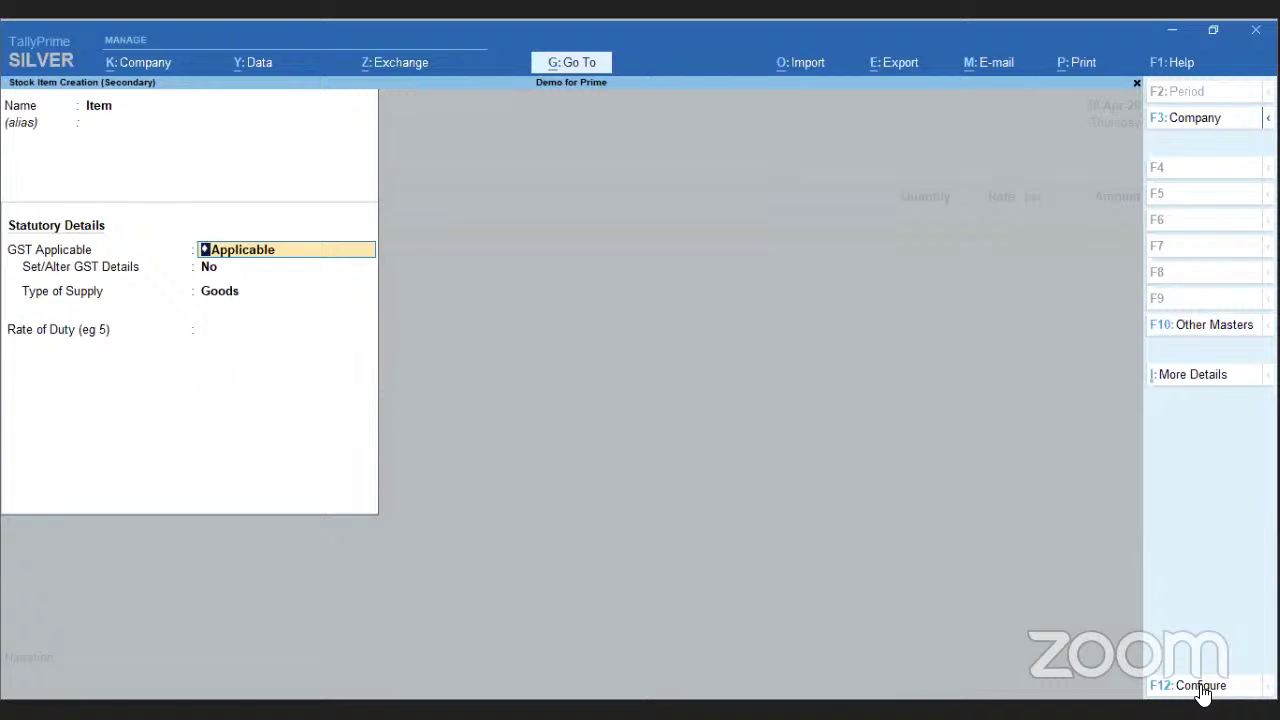
pyautogui.press('BackSpace')
pyautogui.press('Escape')
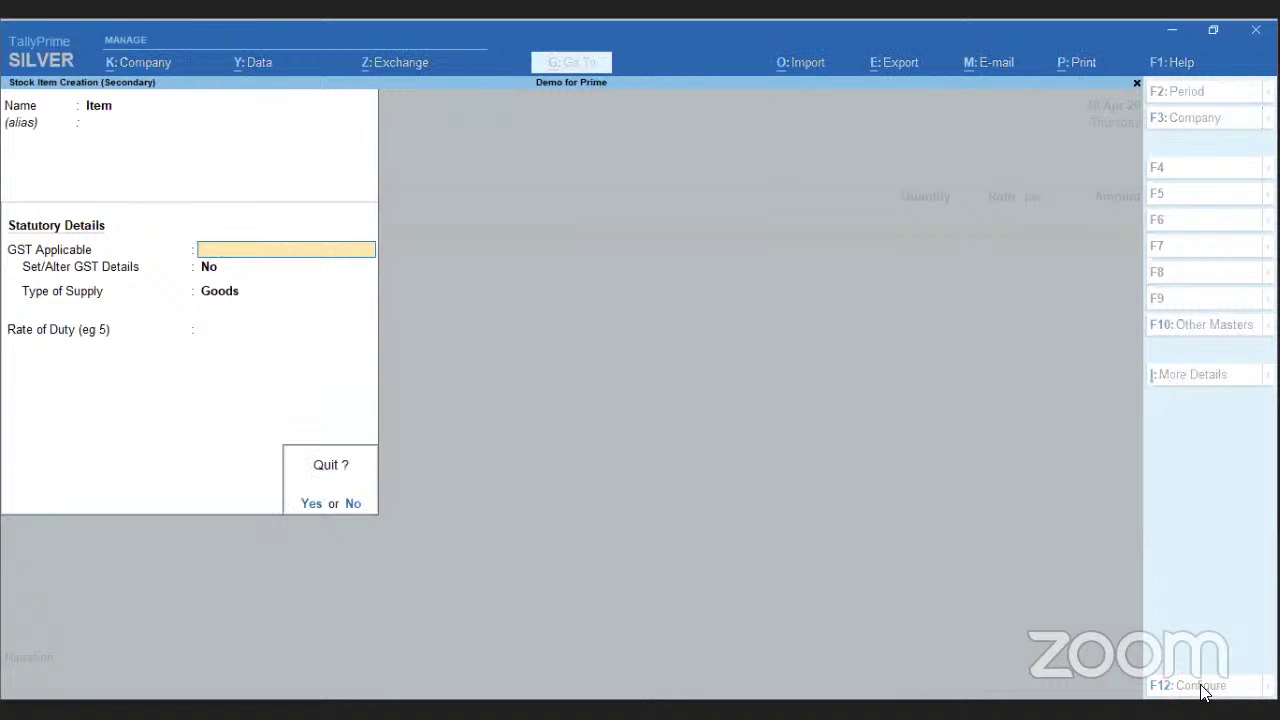
pyautogui.press('y')
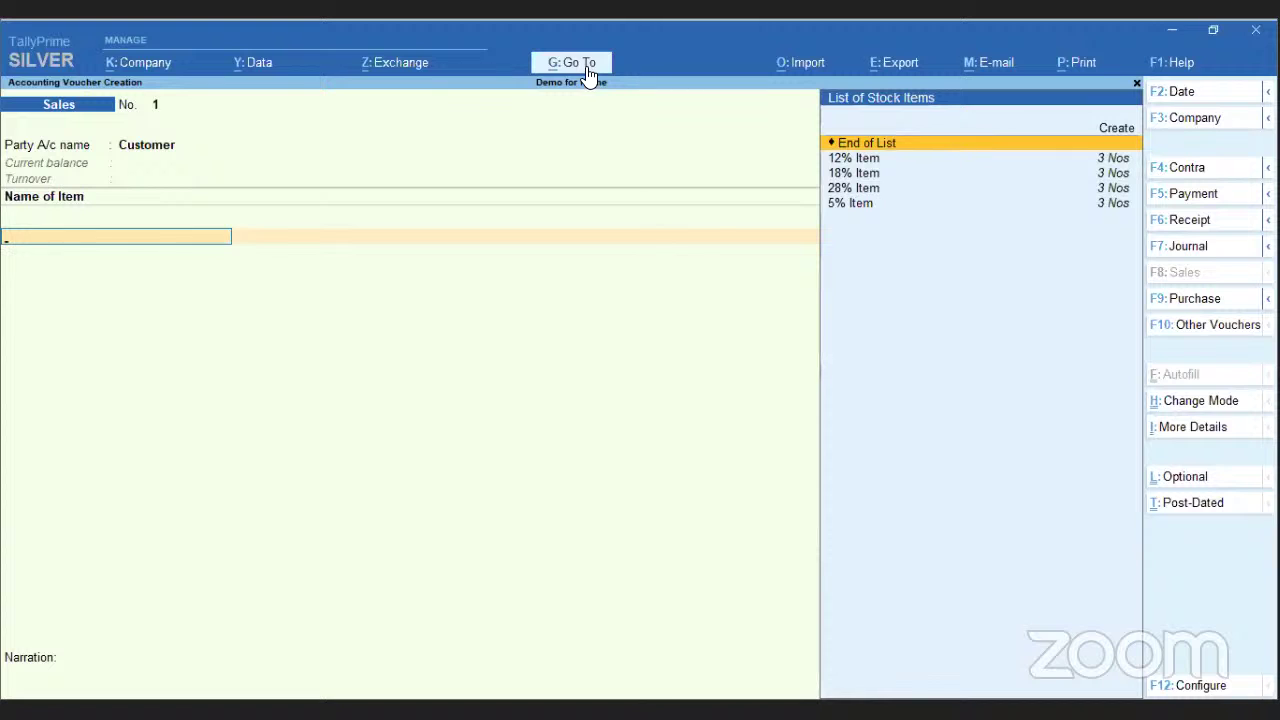
pyautogui.click(586, 66)
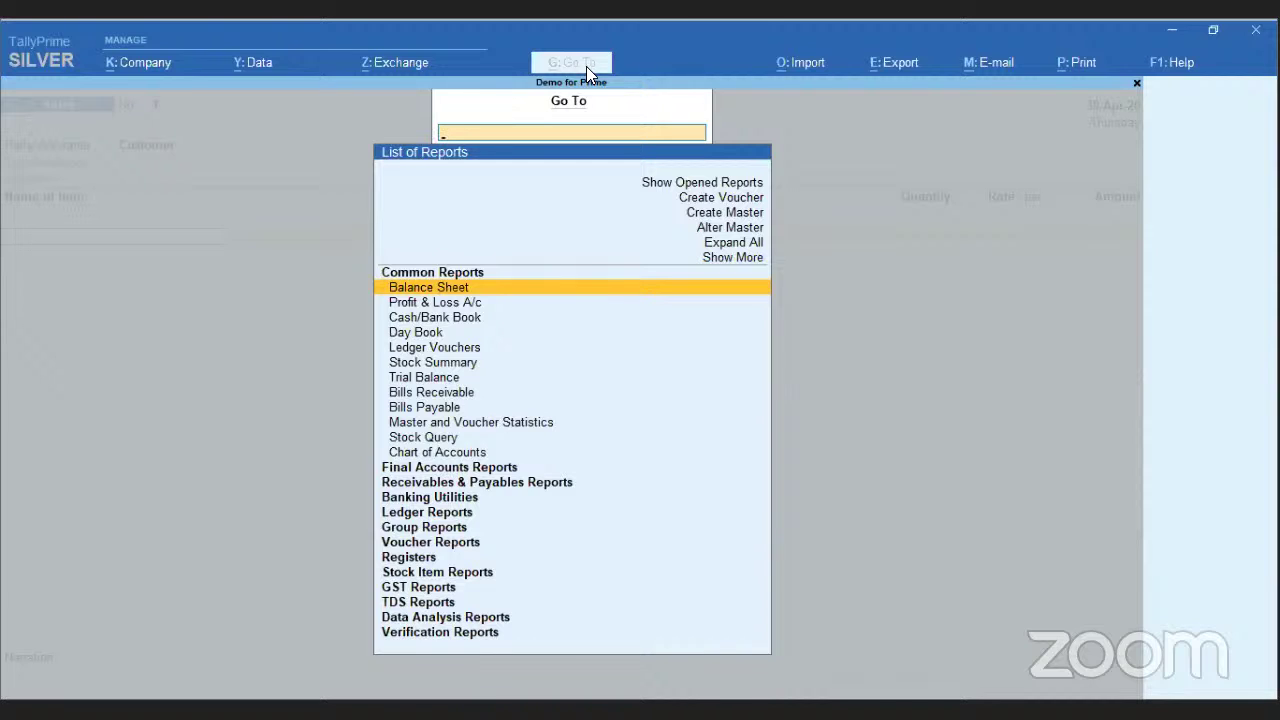
# - Show more and inactive reports, expand all report groups, and filter the list by 'Led'
pyautogui.press('Up')
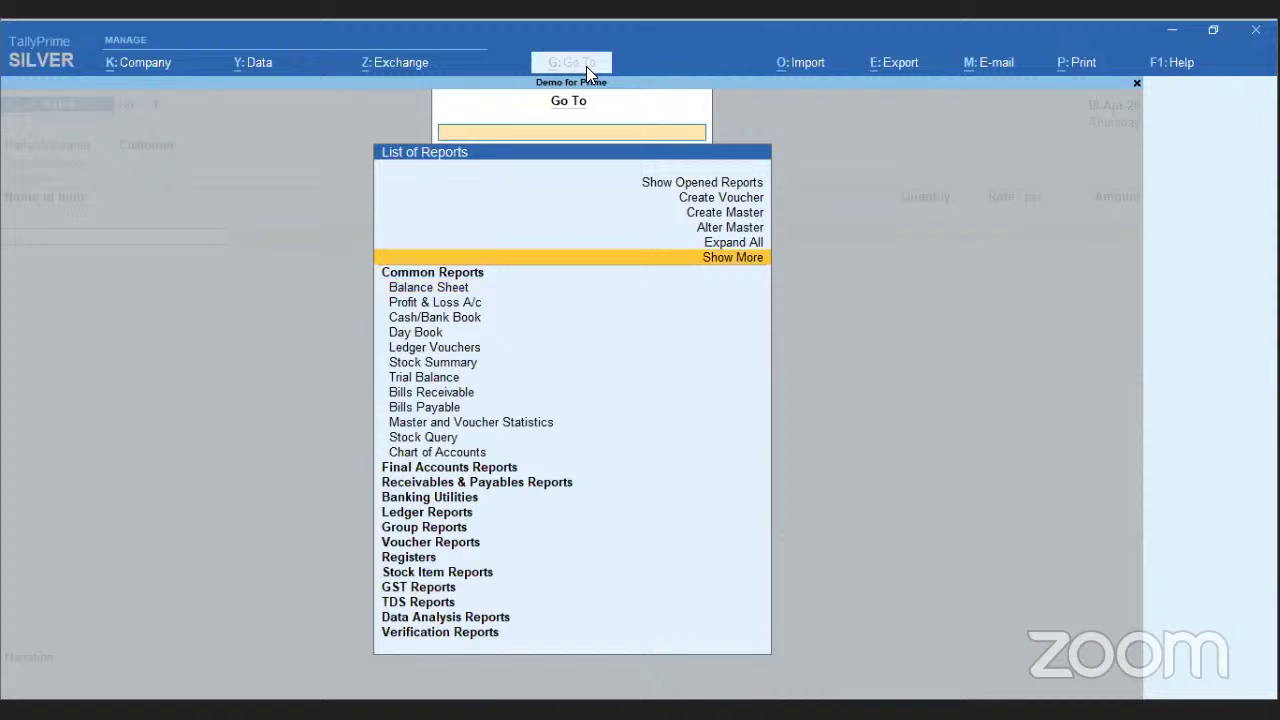
pyautogui.press('Return')
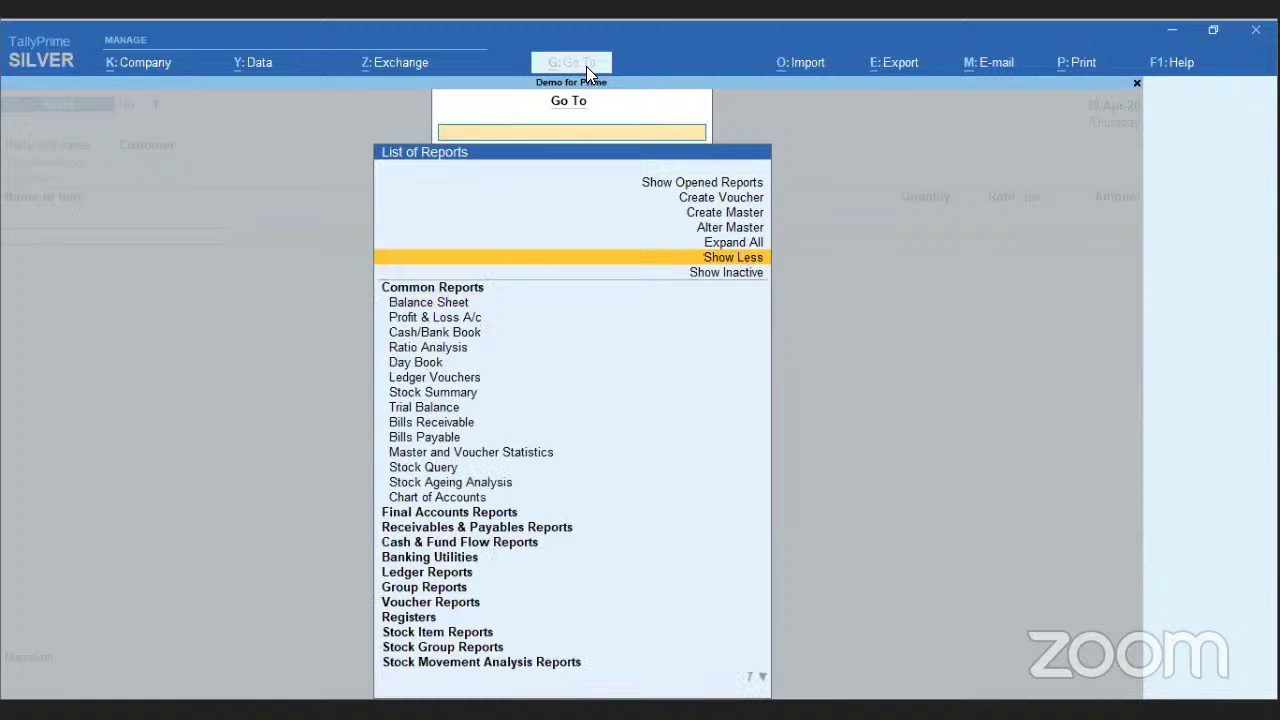
pyautogui.press('Down')
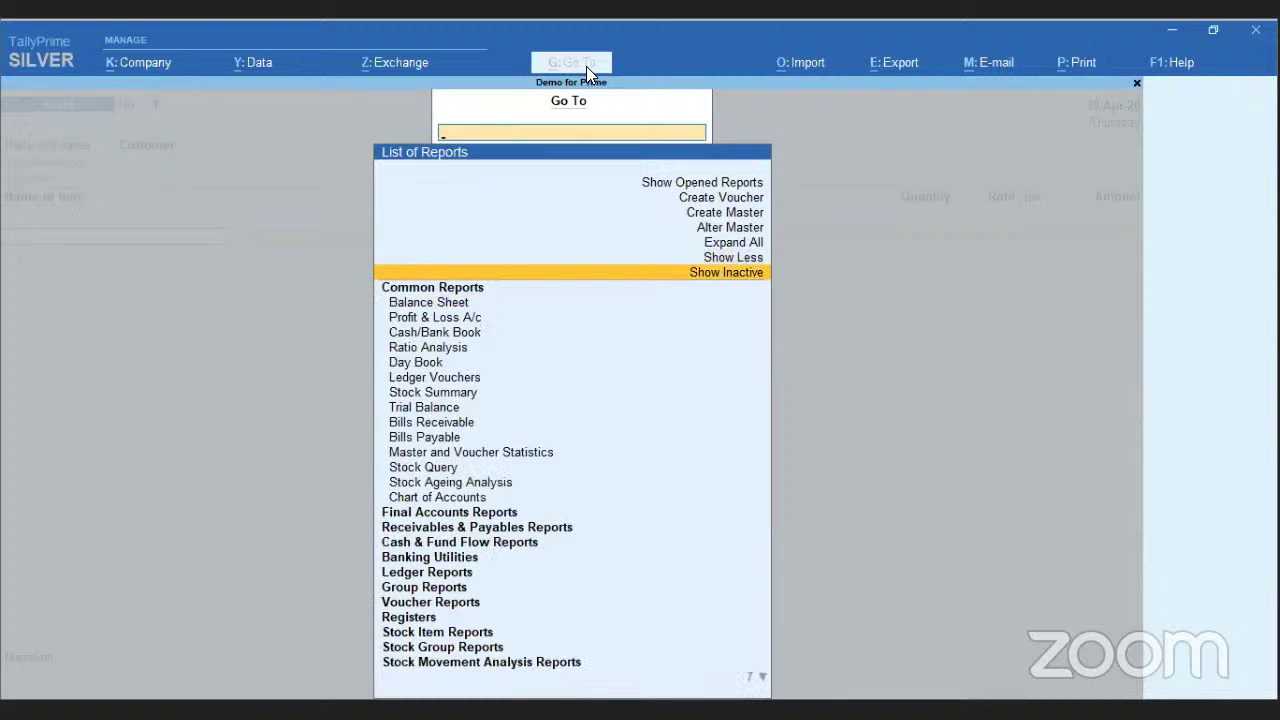
pyautogui.press('Return')
pyautogui.press('Up')
pyautogui.press('Up')
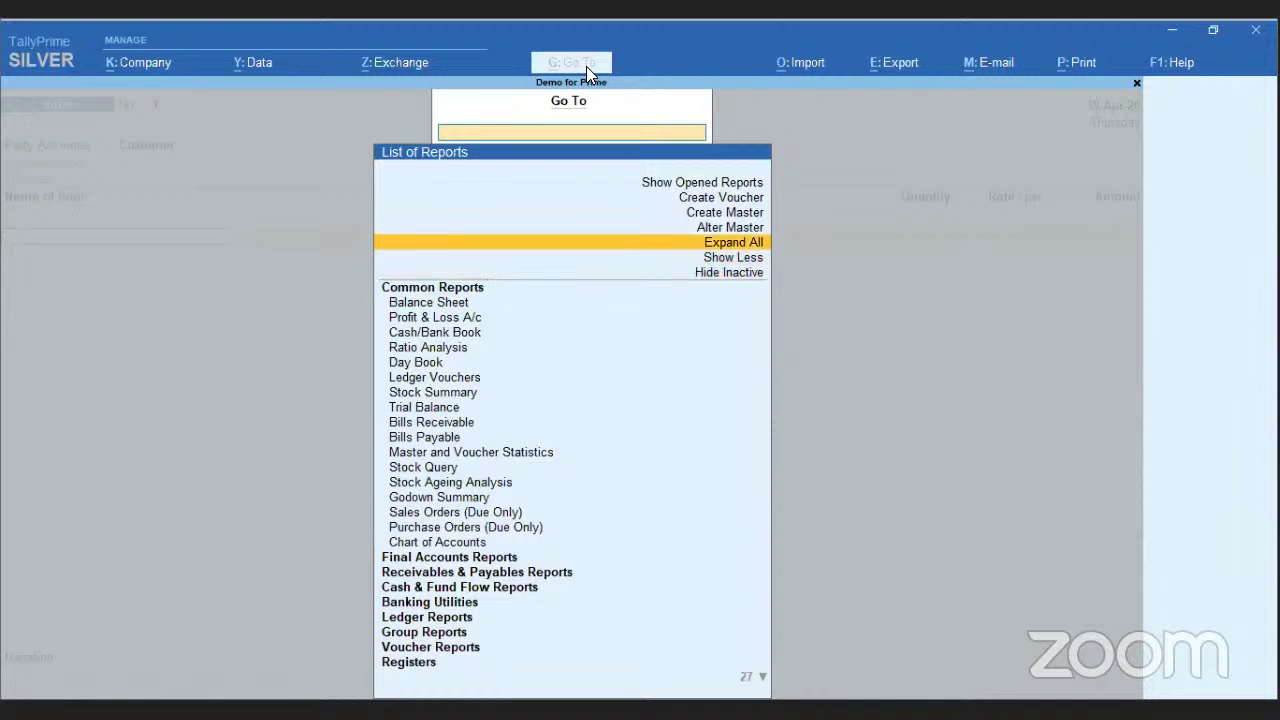
pyautogui.press('Up')
pyautogui.press('Down')
pyautogui.press('Return')
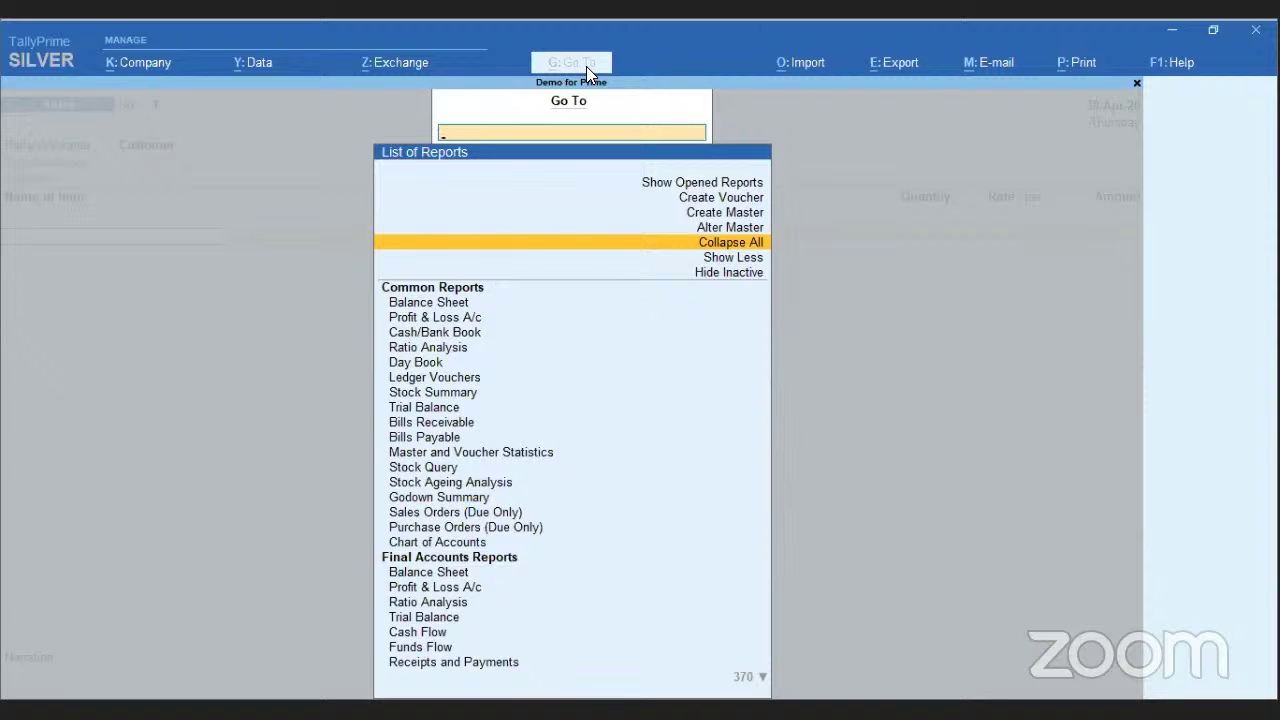
pyautogui.write('Led')
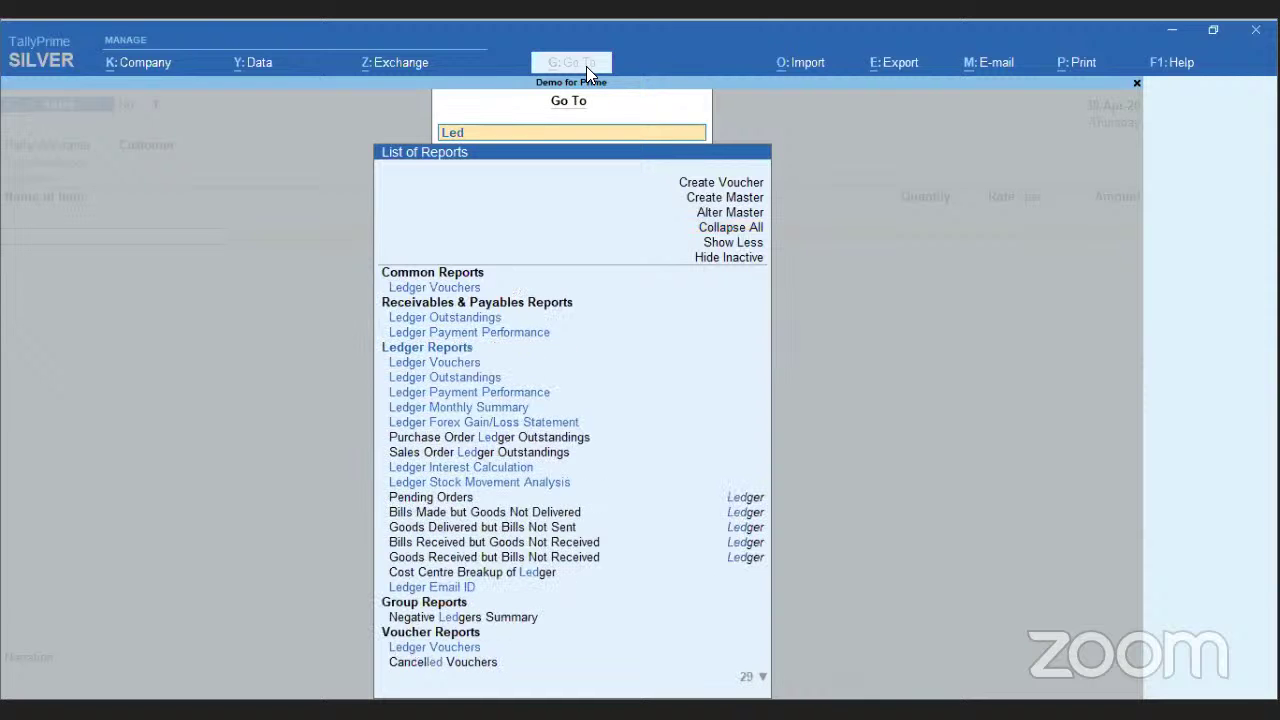
pyautogui.press('Down')
# - Open Ledger Vouchers for the Customer ledger and bring up the Go To report list
pyautogui.press('Return')
pyautogui.write('cu')
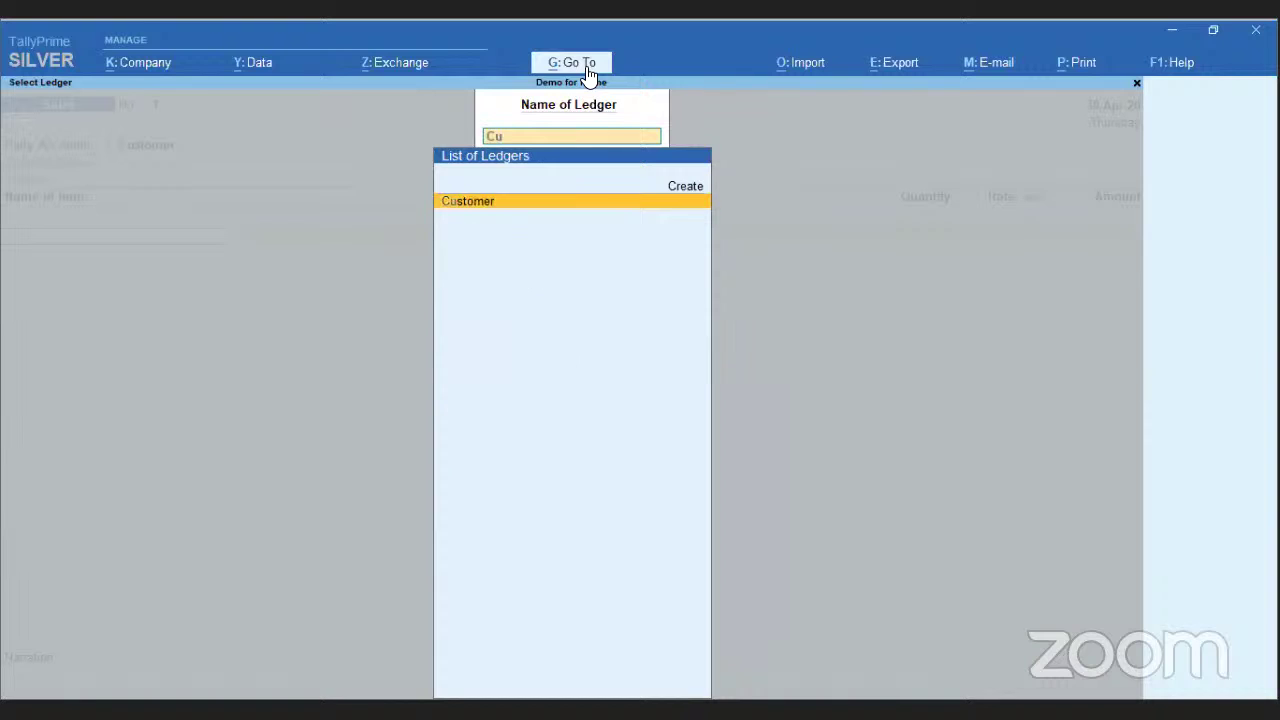
pyautogui.press('Return')
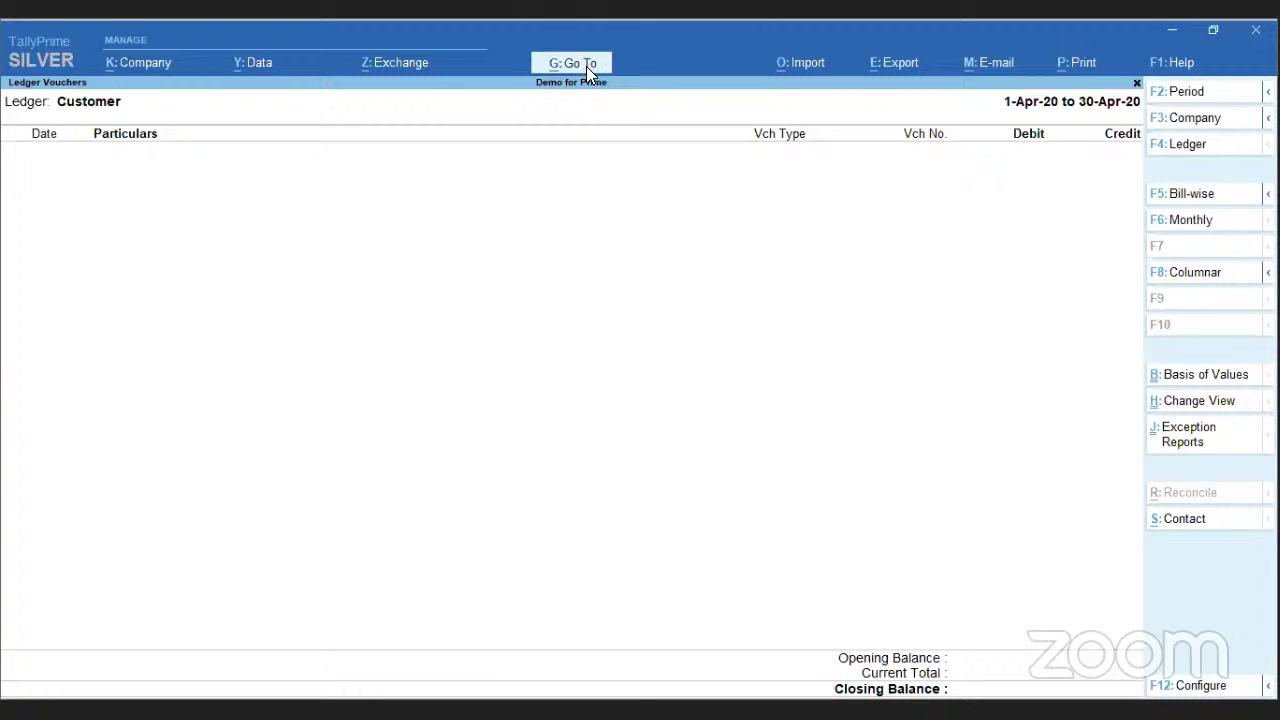
pyautogui.click(586, 66)
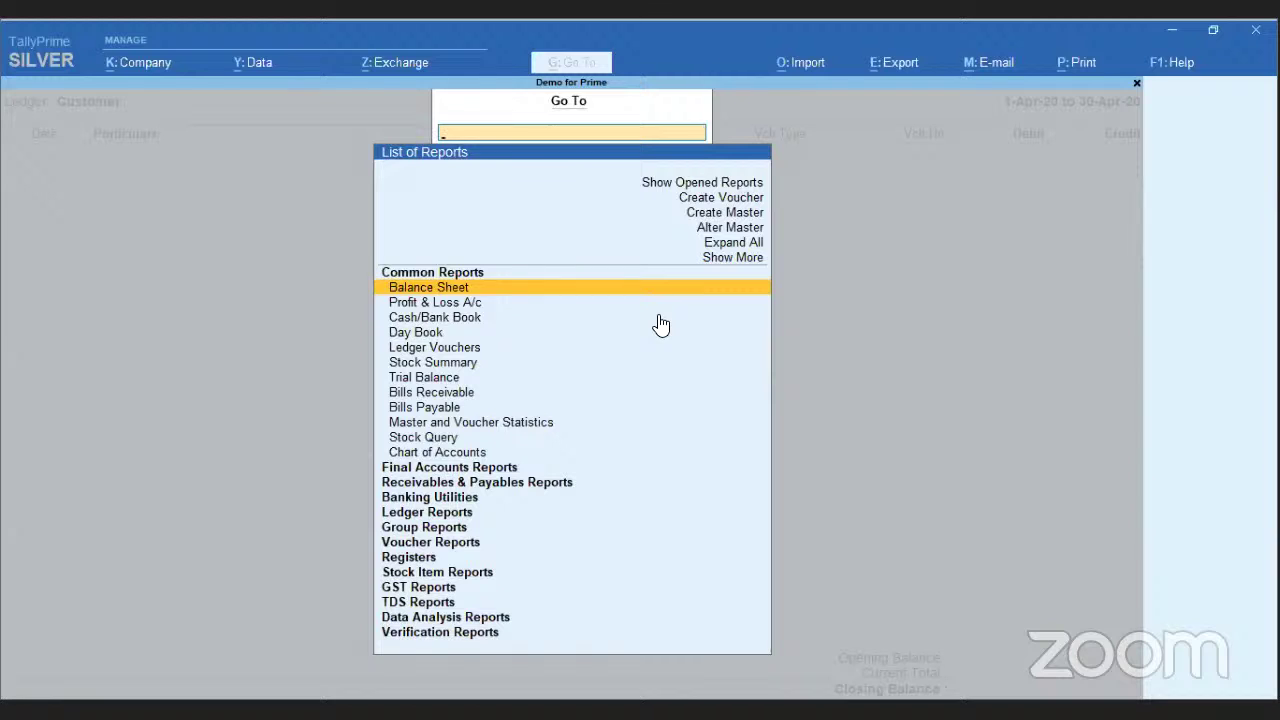
# - Return to the unfinished Sales voucher through Show Opened Reports, then reopen the Go To list
pyautogui.press('Up')
pyautogui.press('Up')
pyautogui.press('Up')
pyautogui.press('Up')
pyautogui.press('Up')
pyautogui.press('Up')
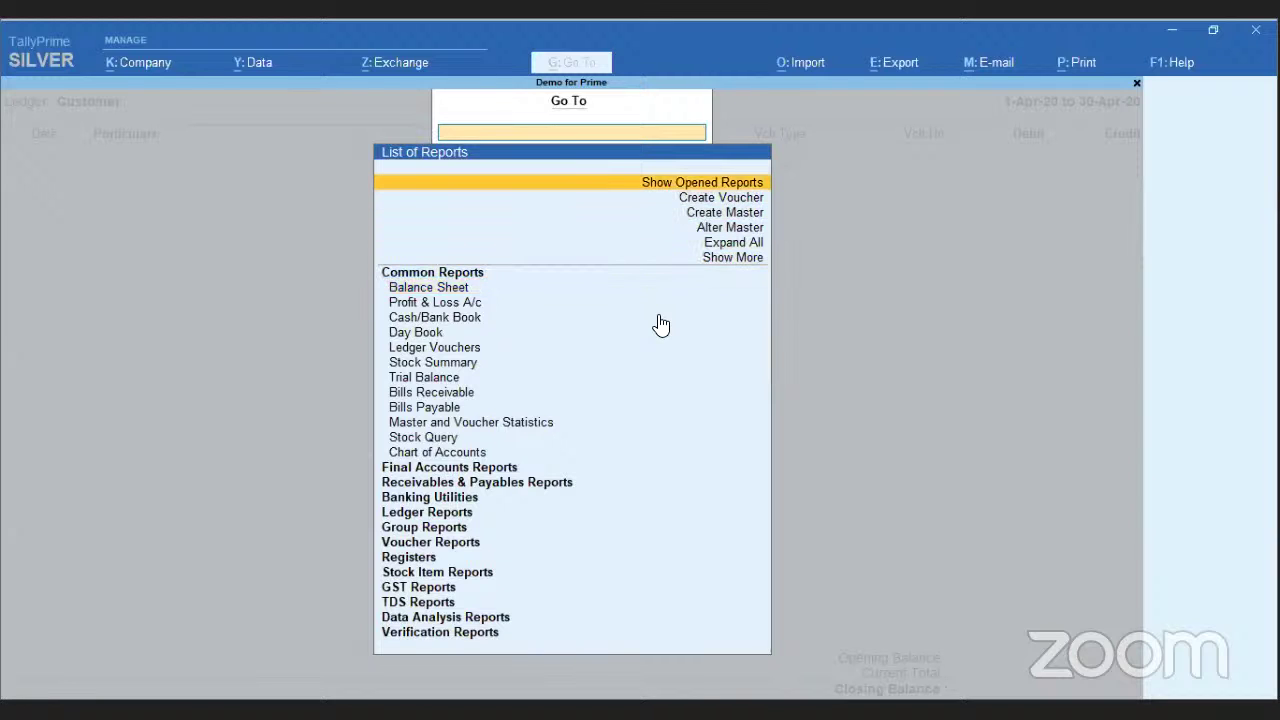
pyautogui.press('Return')
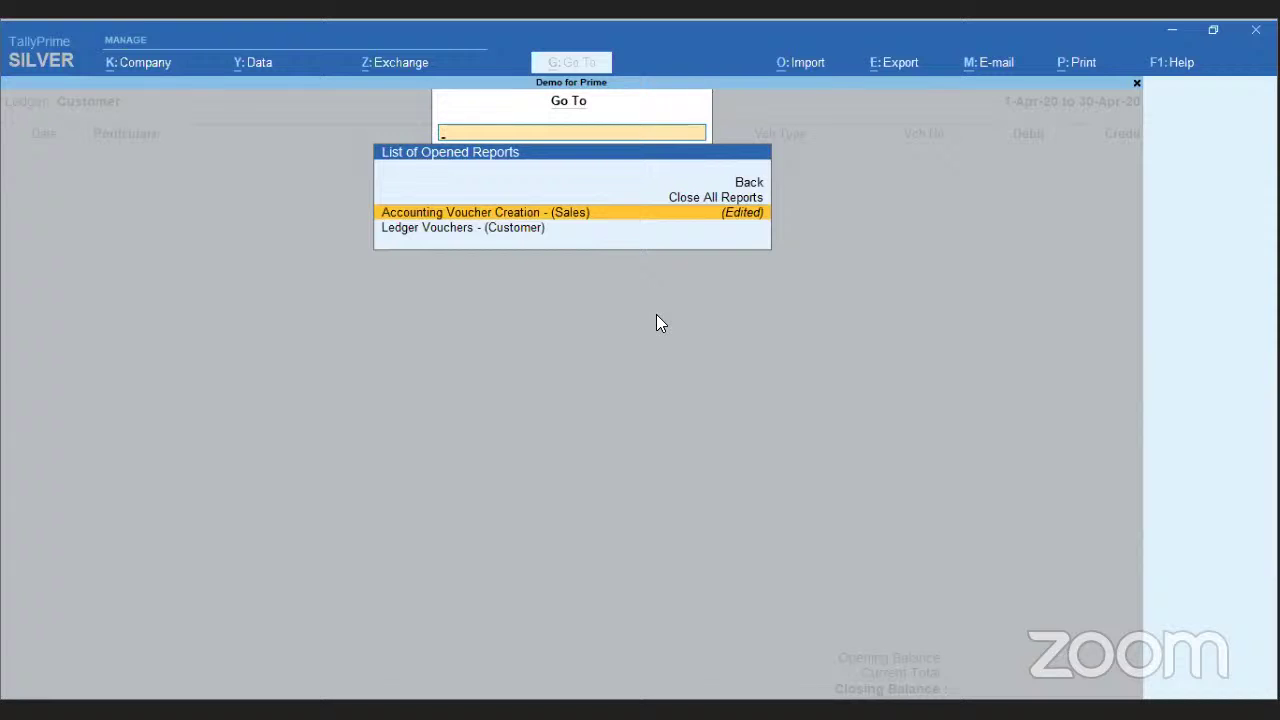
pyautogui.press('Return')
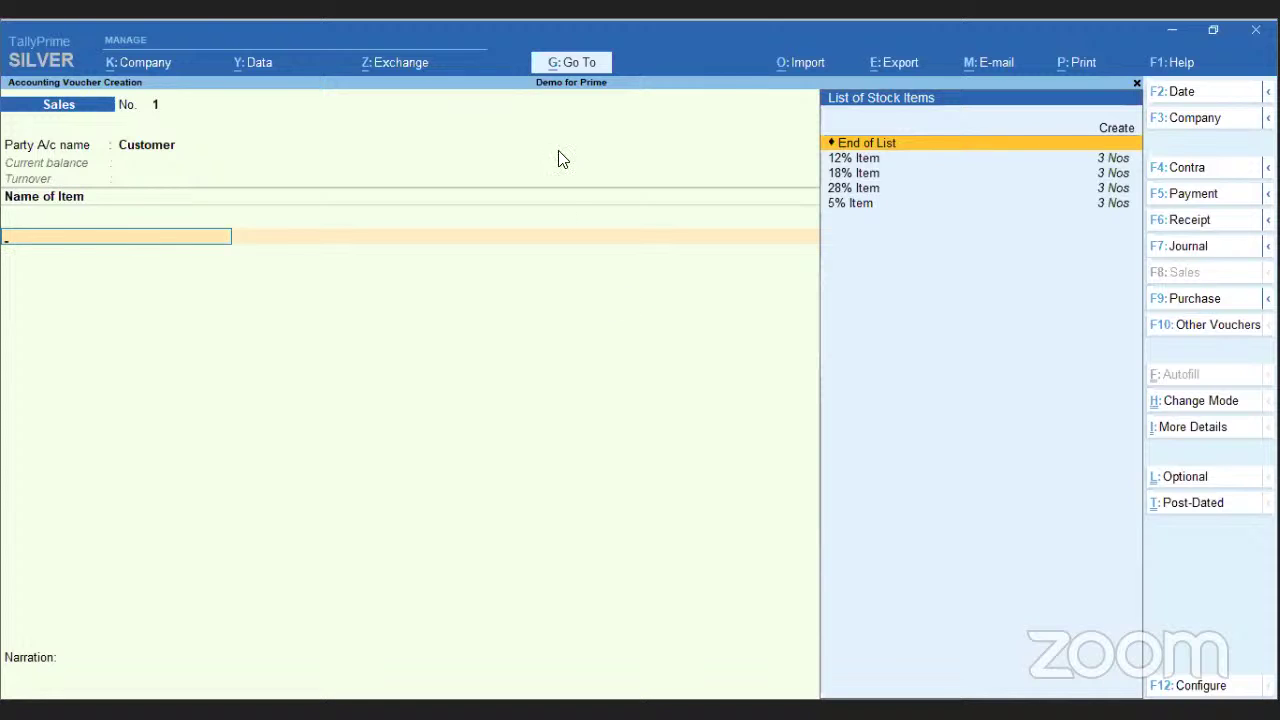
pyautogui.click(594, 64)
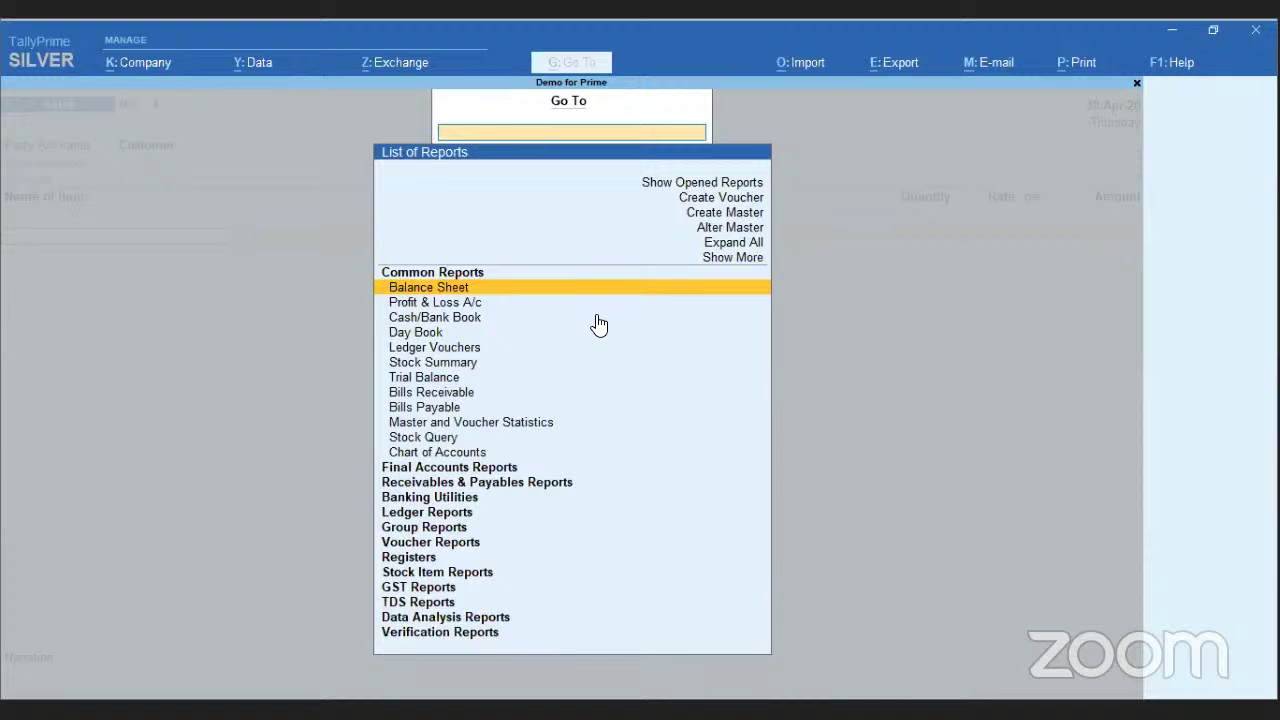
# - Toggle Show More and Show Inactive, then go back to the Sales voucher via Show Opened Reports
pyautogui.press('Up')
pyautogui.press('Up')
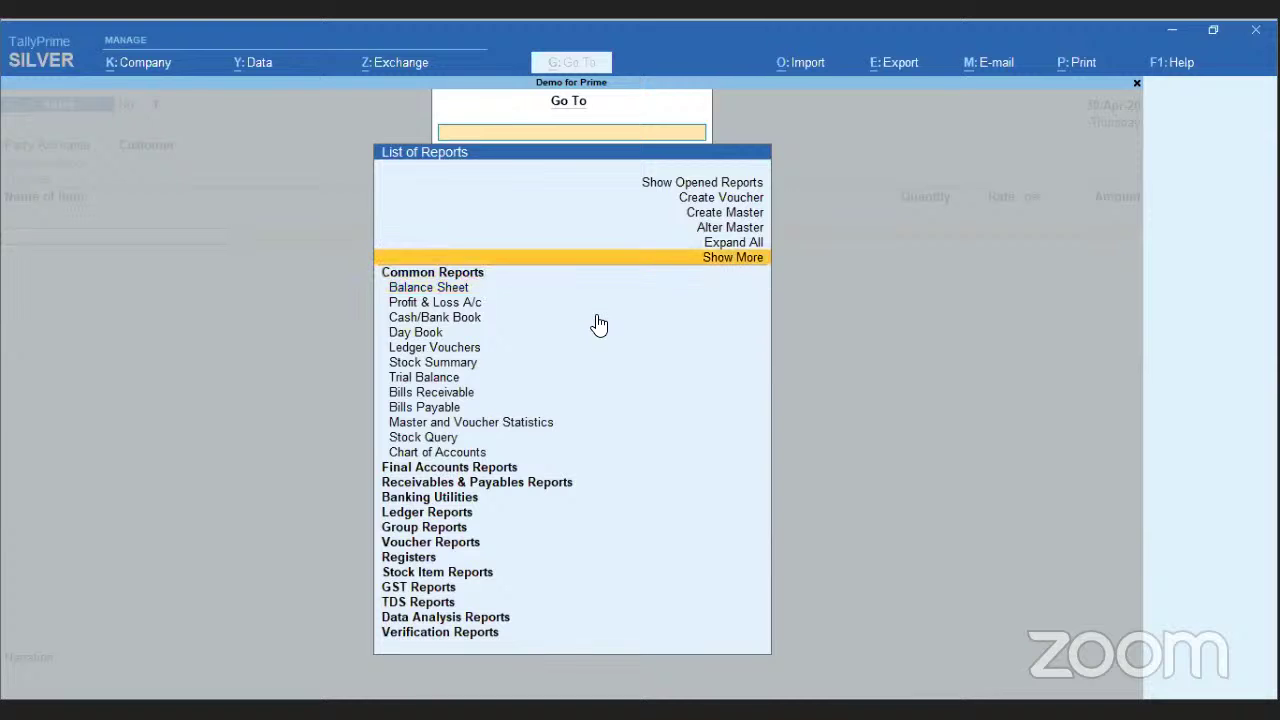
pyautogui.press('Return')
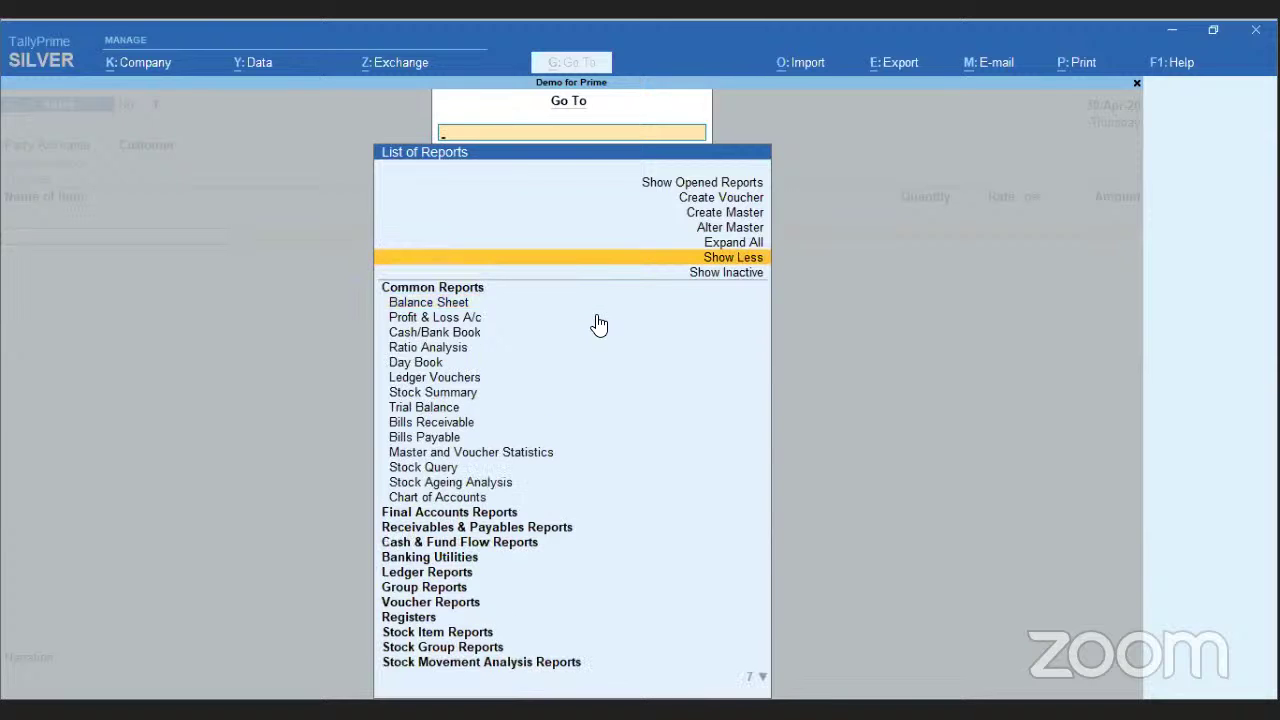
pyautogui.press('Down')
pyautogui.press('Return')
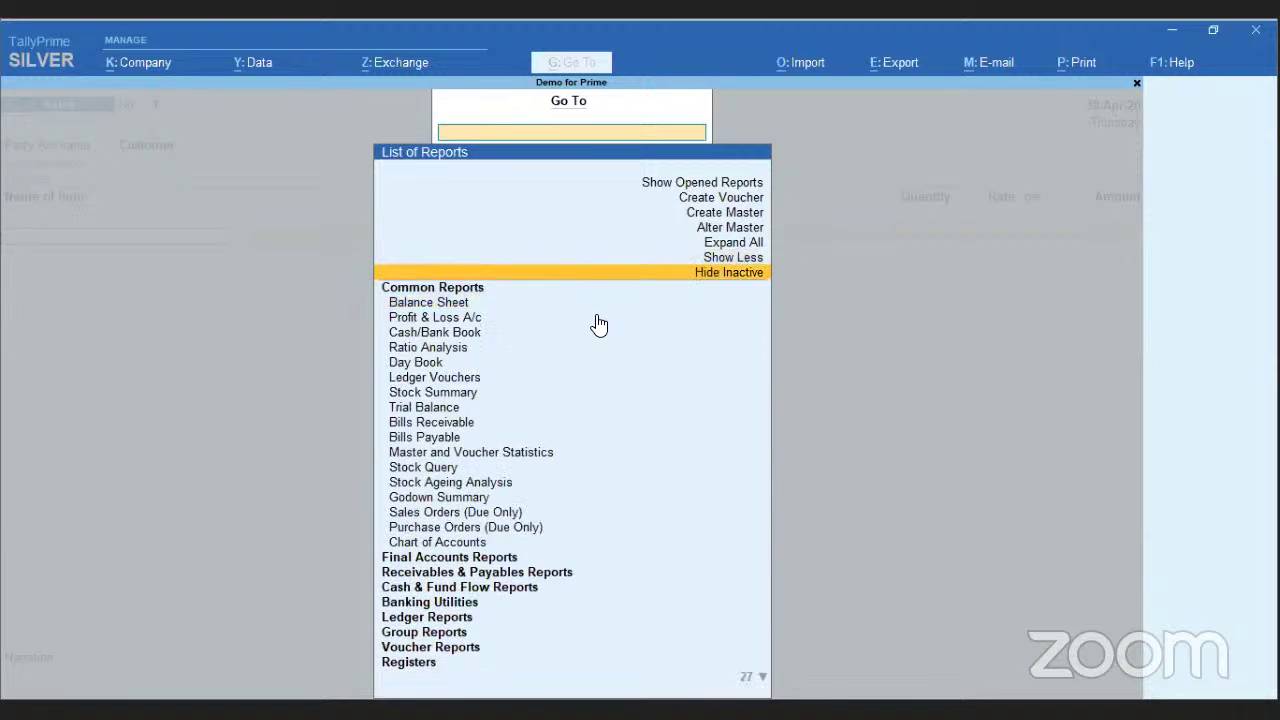
pyautogui.press('Up')
pyautogui.press('Up')
pyautogui.press('Up')
pyautogui.press('Up')
pyautogui.press('Up')
pyautogui.press('Up')
pyautogui.press('Return')
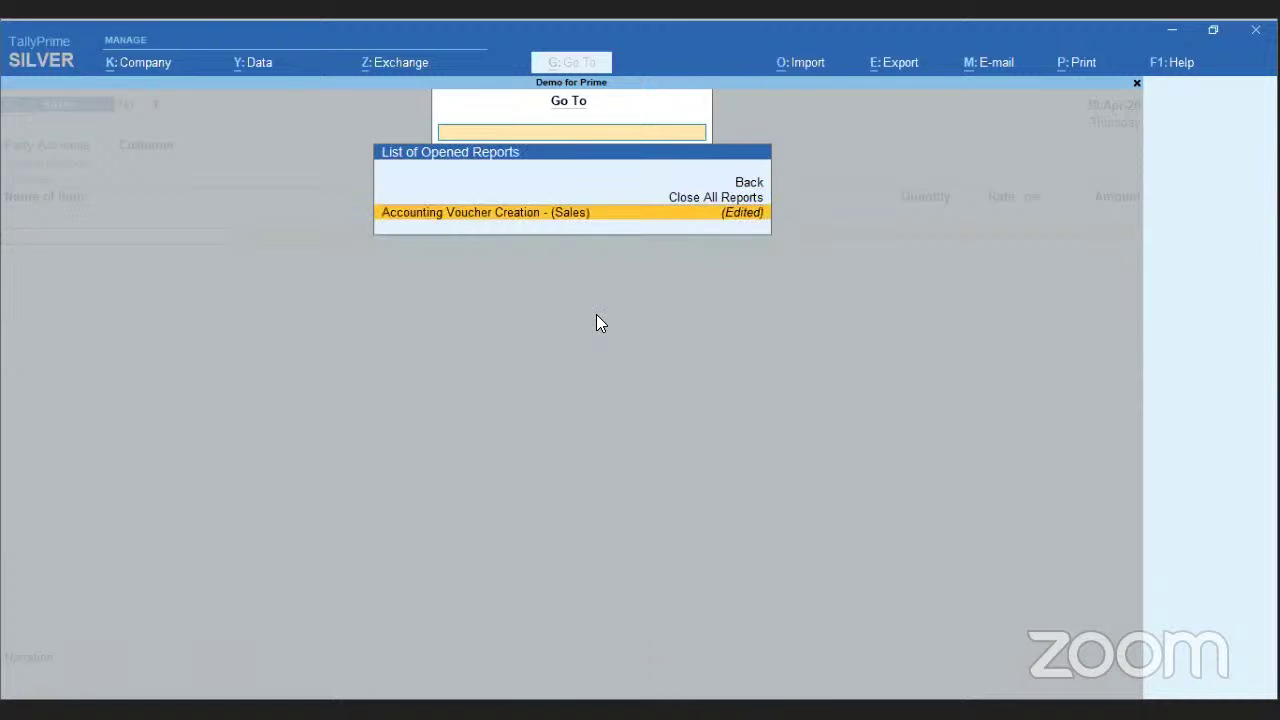
pyautogui.press('Return')
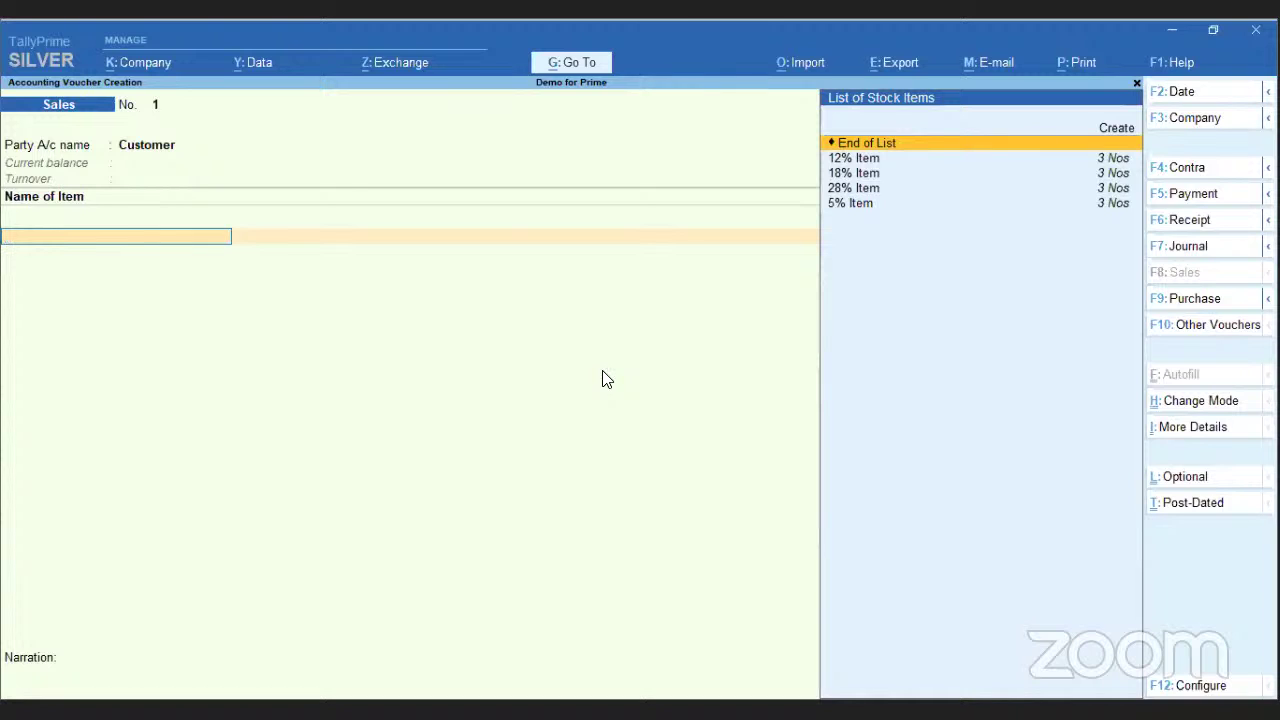
# - Browse the company, data, sync, import, export, e-mail and help menus, ending on Print
pyautogui.click(147, 66)
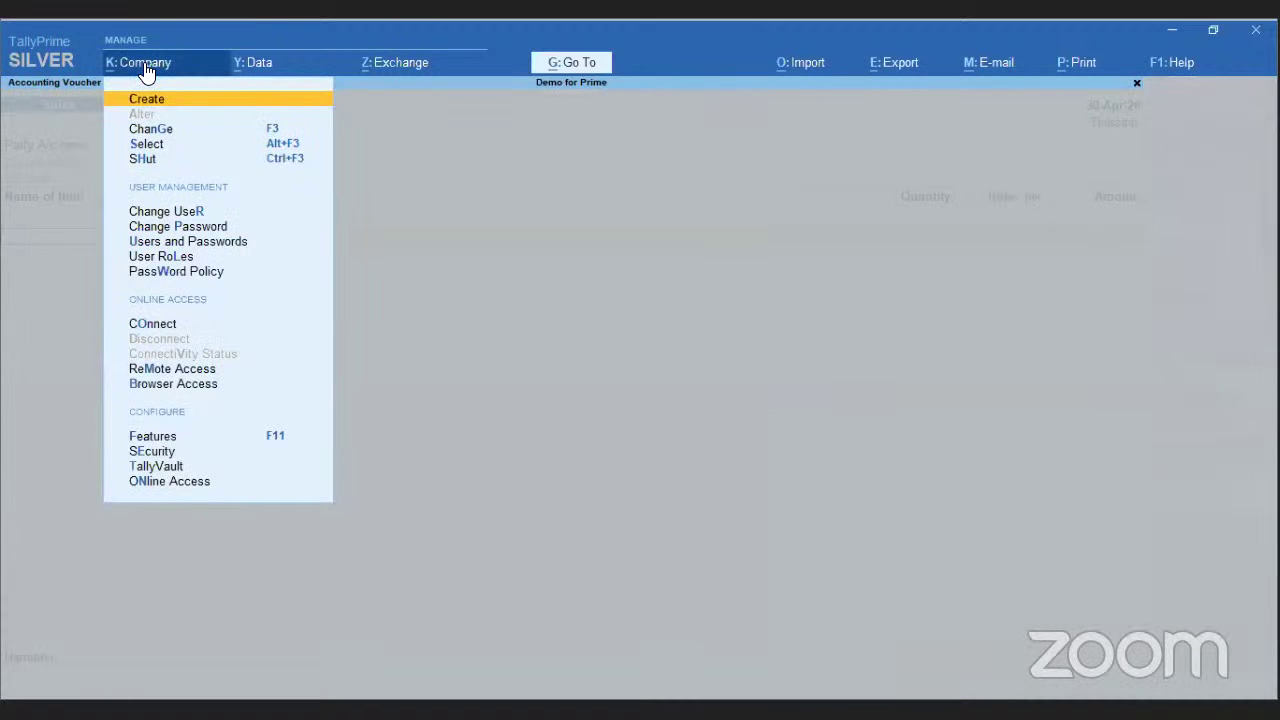
pyautogui.click(256, 68)
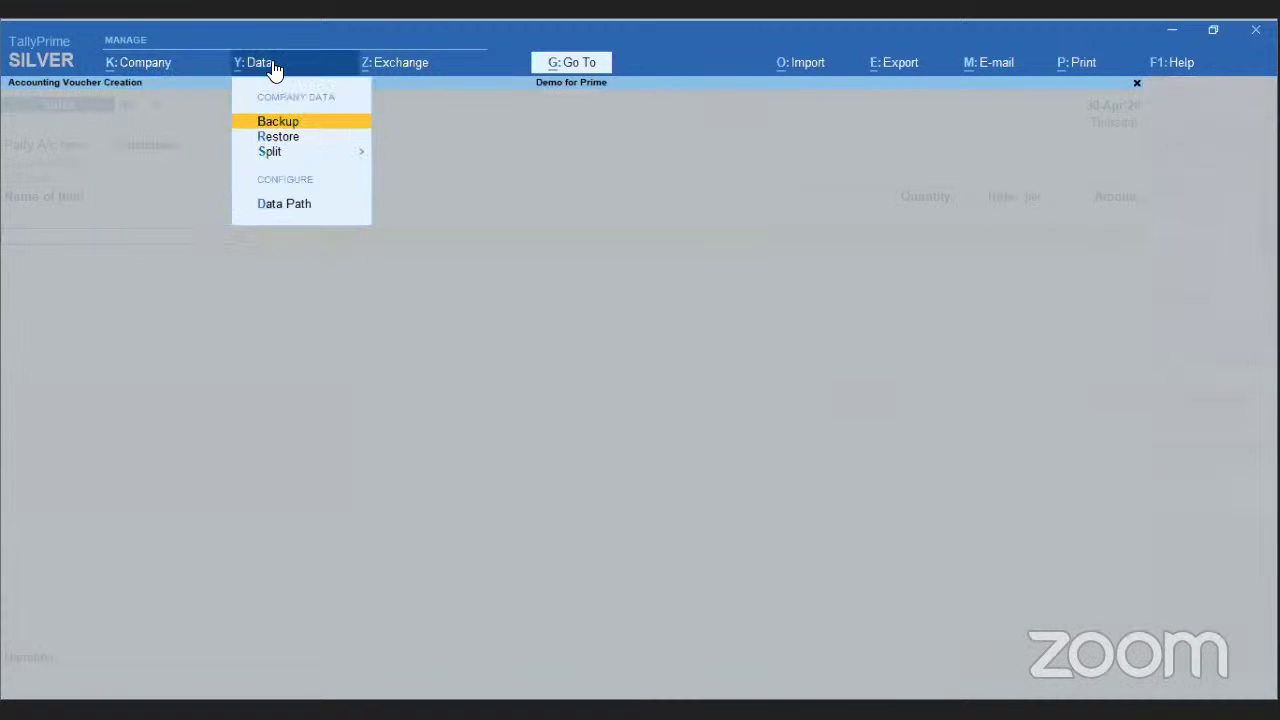
pyautogui.click(398, 66)
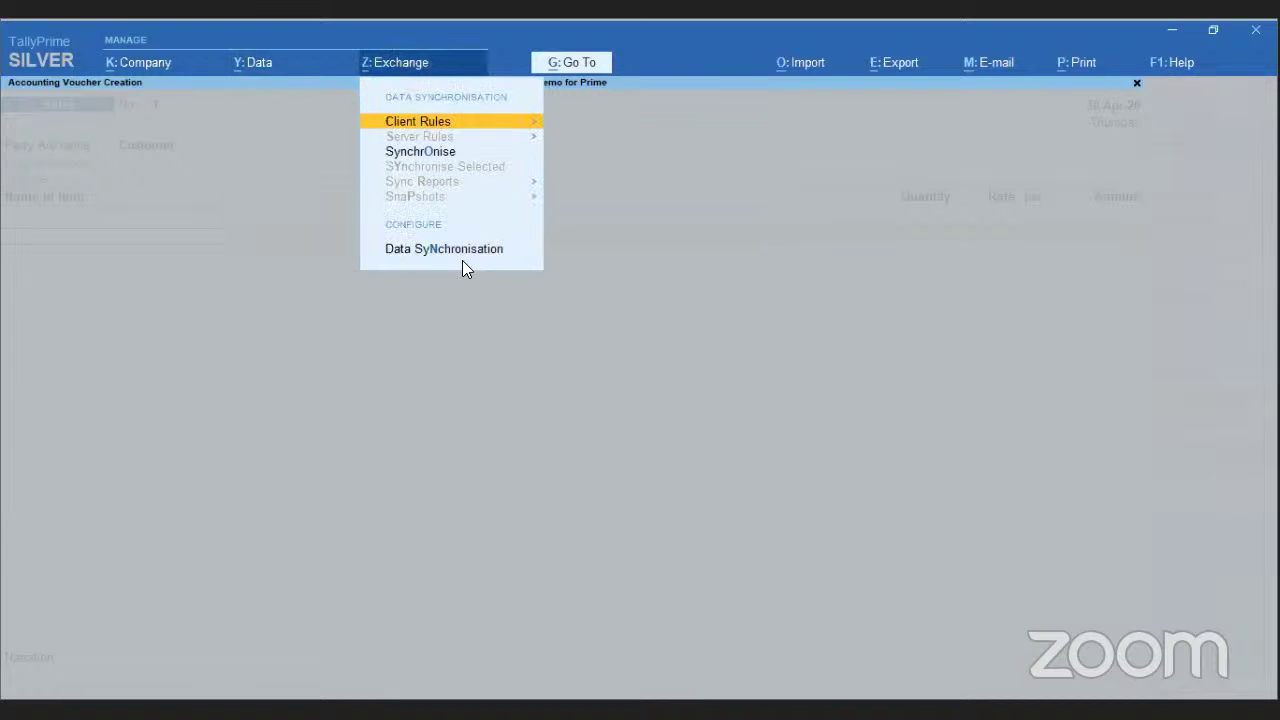
pyautogui.click(806, 64)
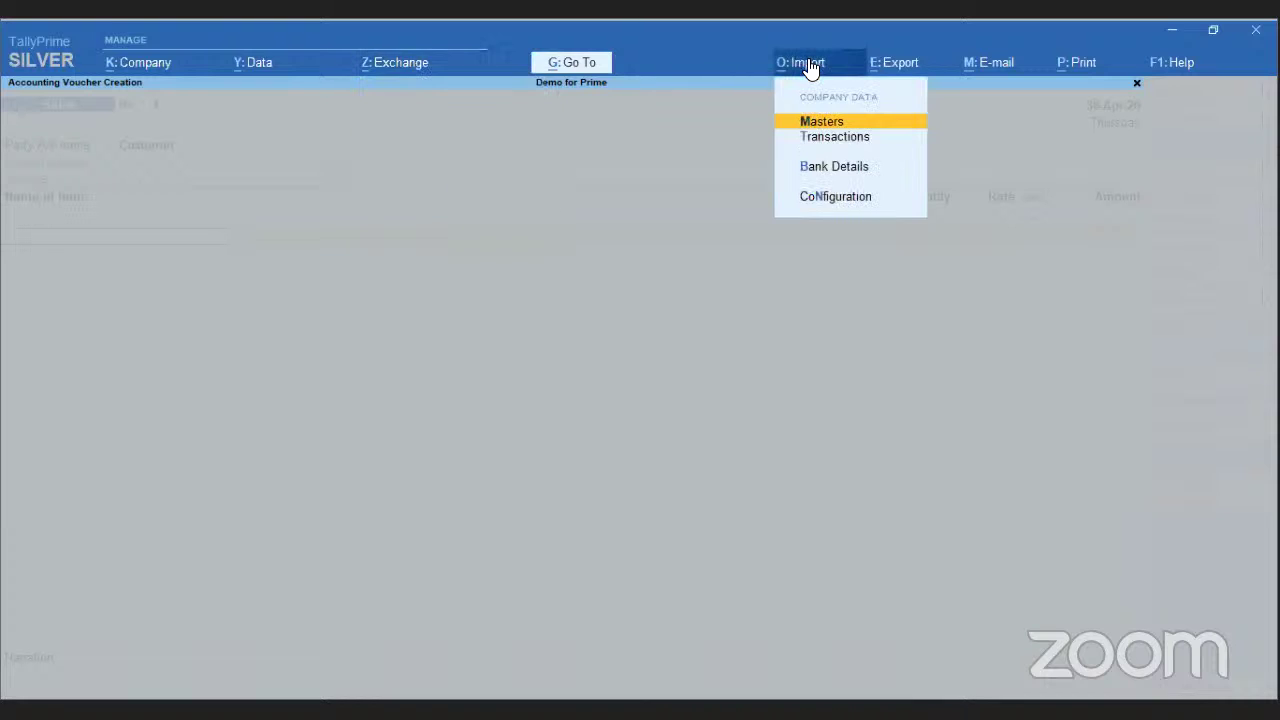
pyautogui.click(901, 70)
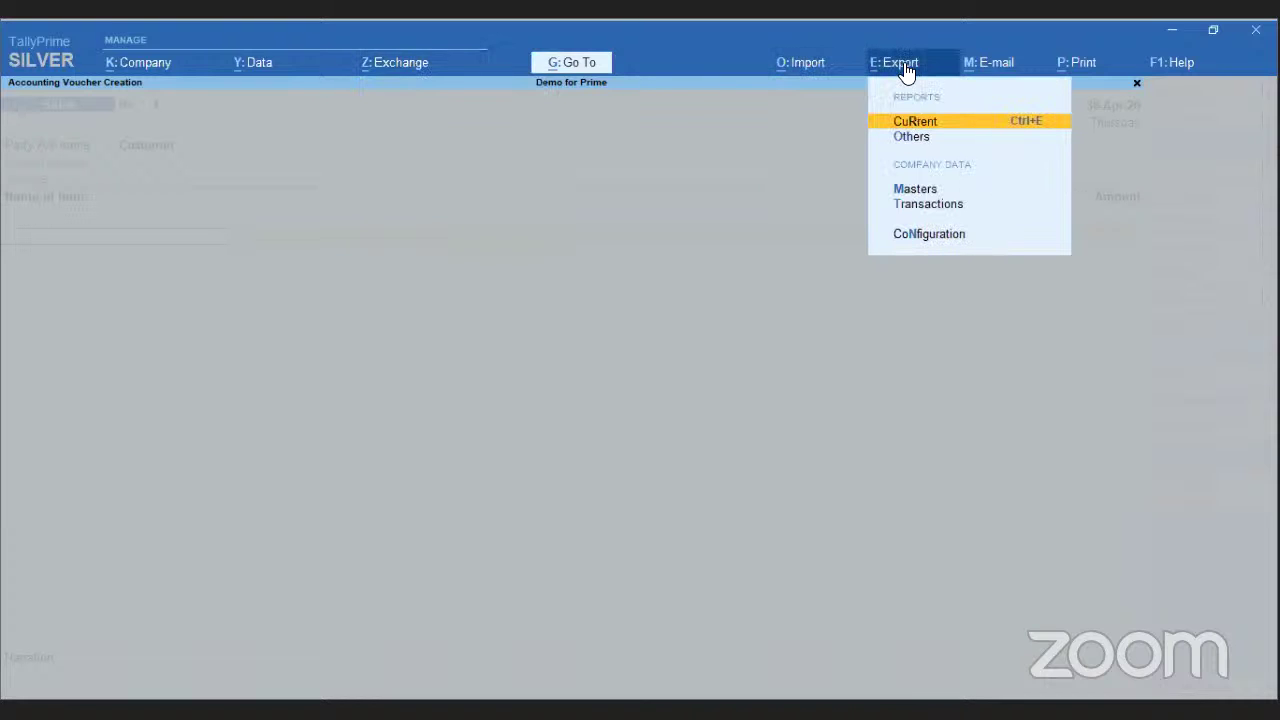
pyautogui.click(1000, 64)
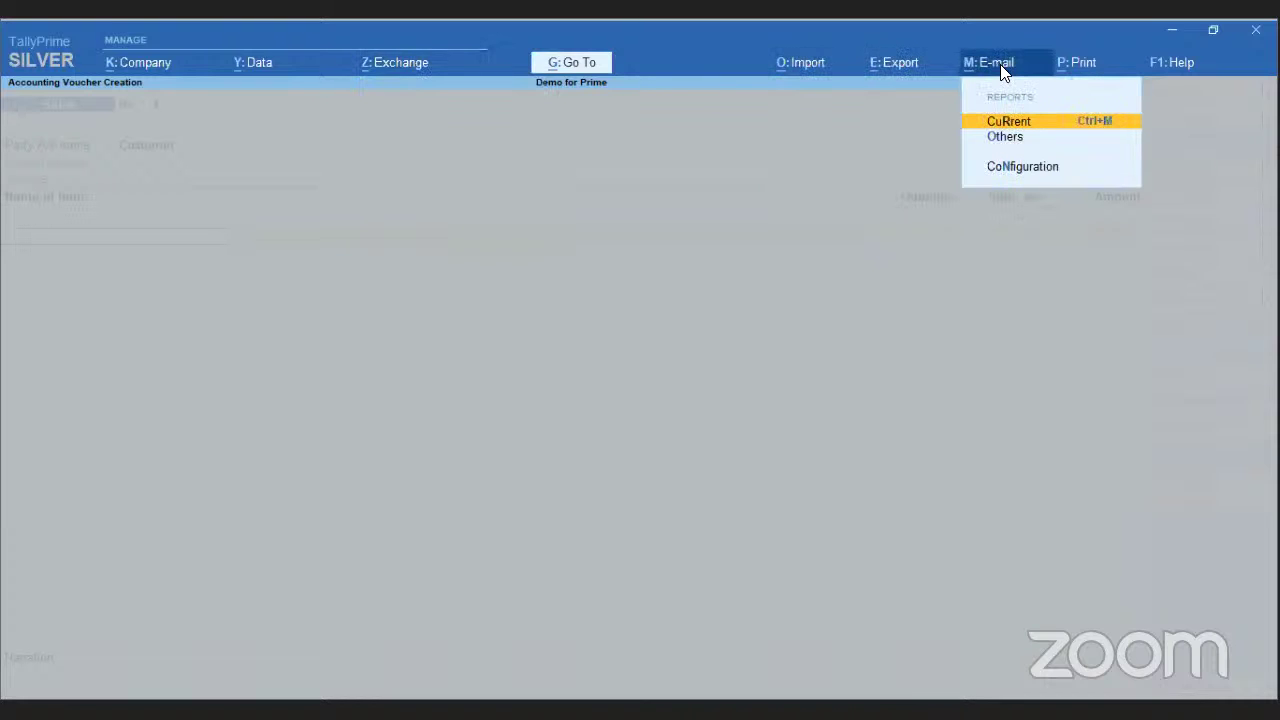
pyautogui.click(1070, 62)
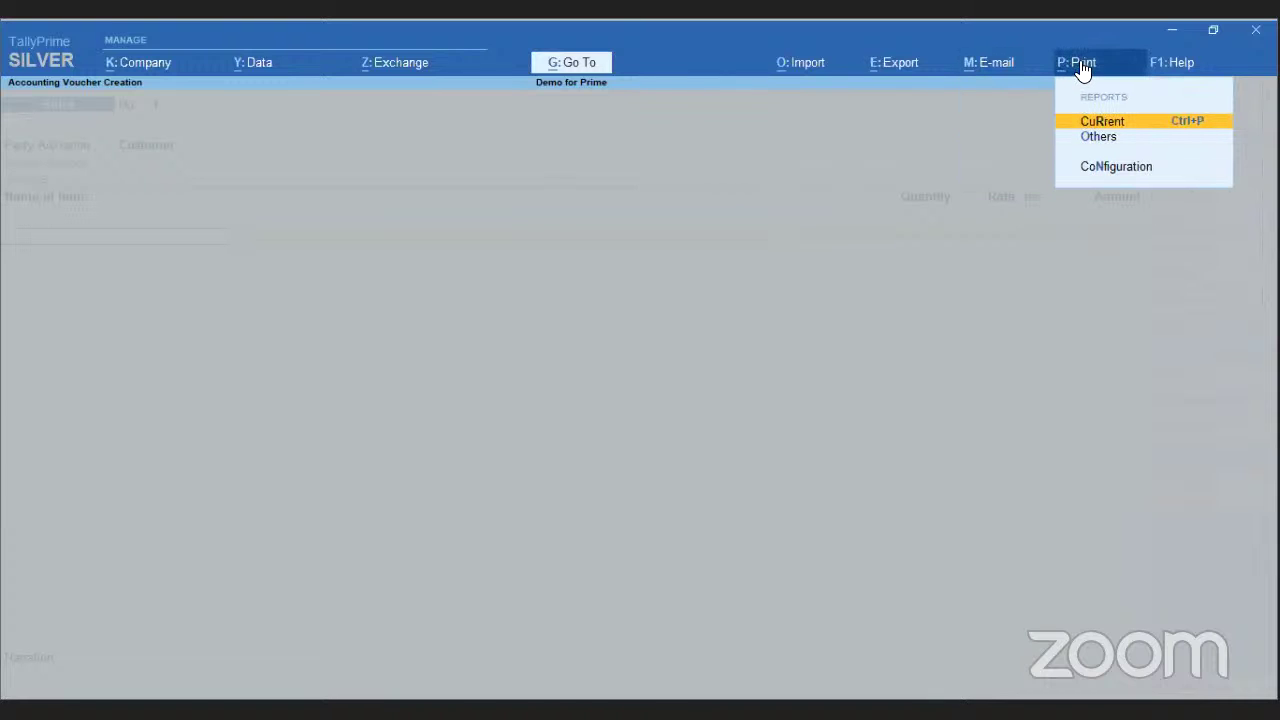
pyautogui.click(1180, 62)
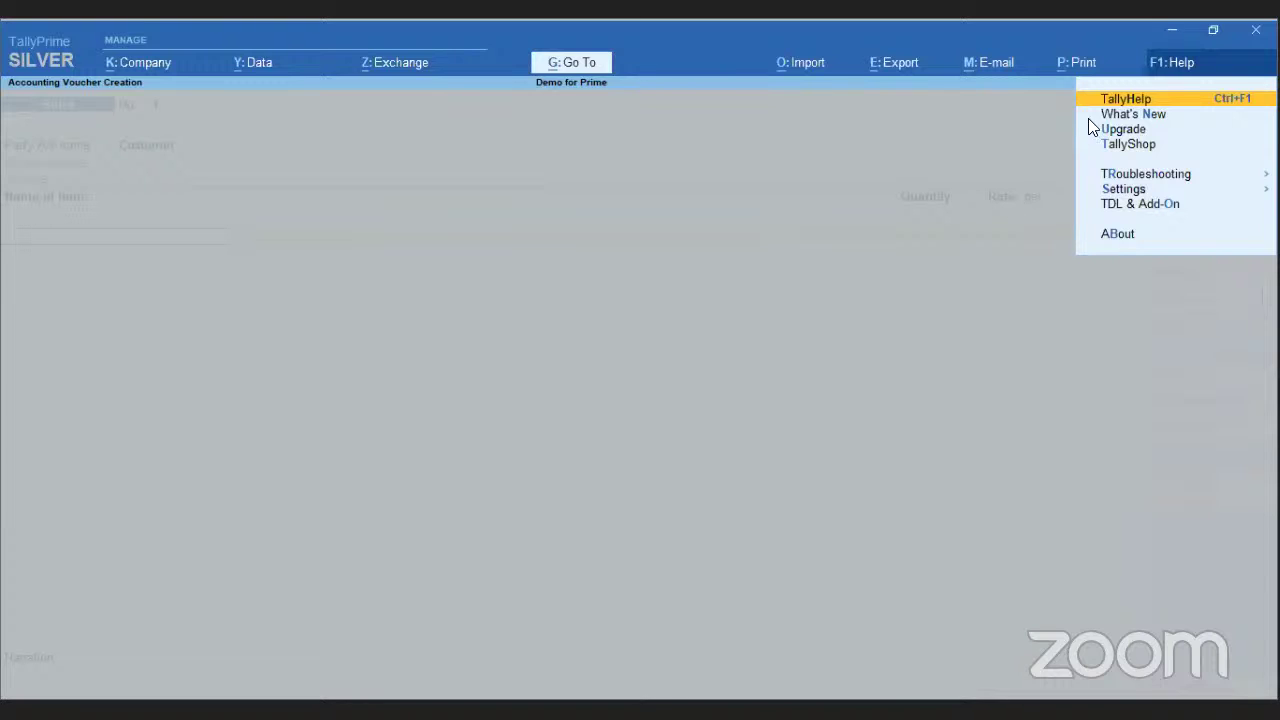
pyautogui.click(1075, 68)
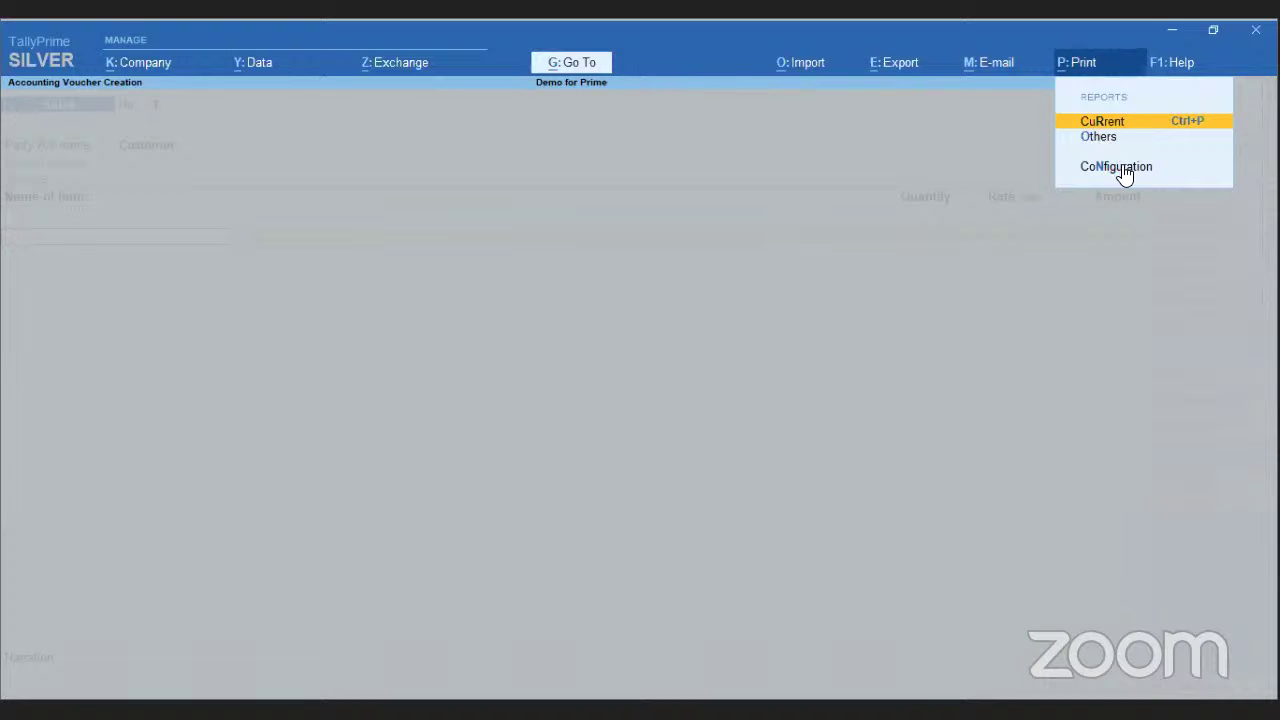
# - Review all print configuration settings (Neat Mode, Microsoft Print to PDF, Plain Paper), then close them
pyautogui.click(1118, 167)
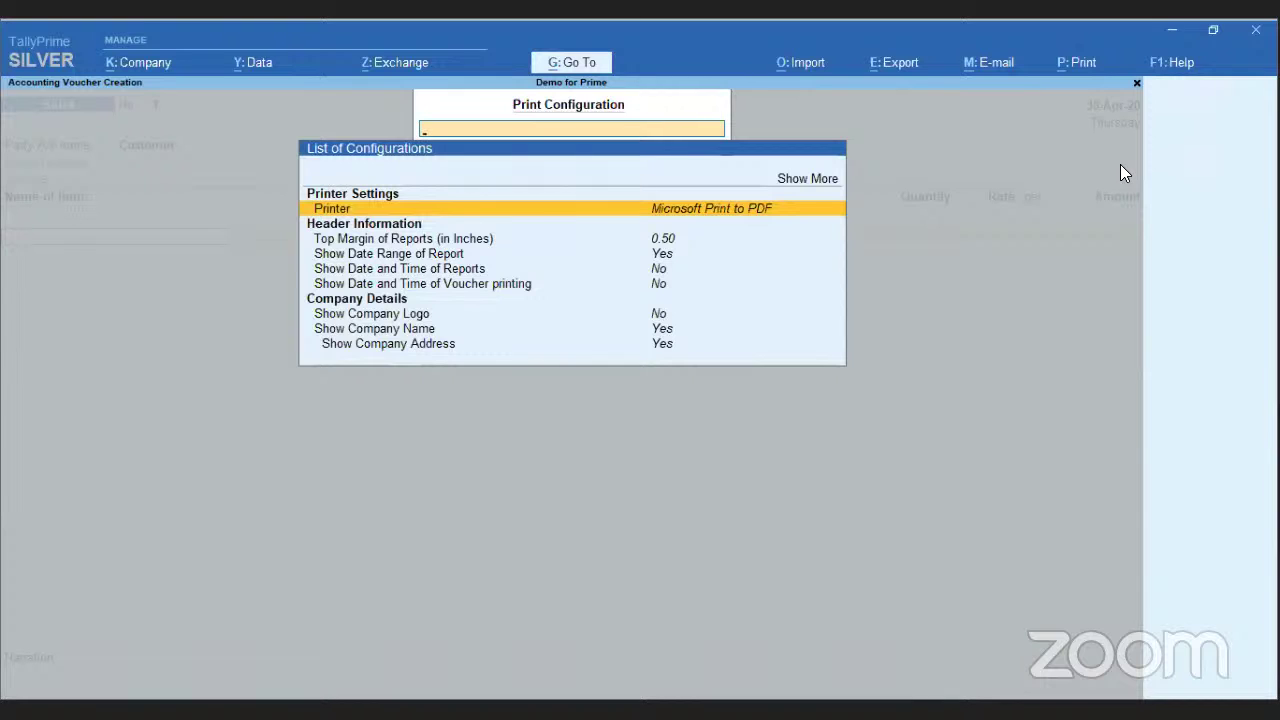
pyautogui.press('Up')
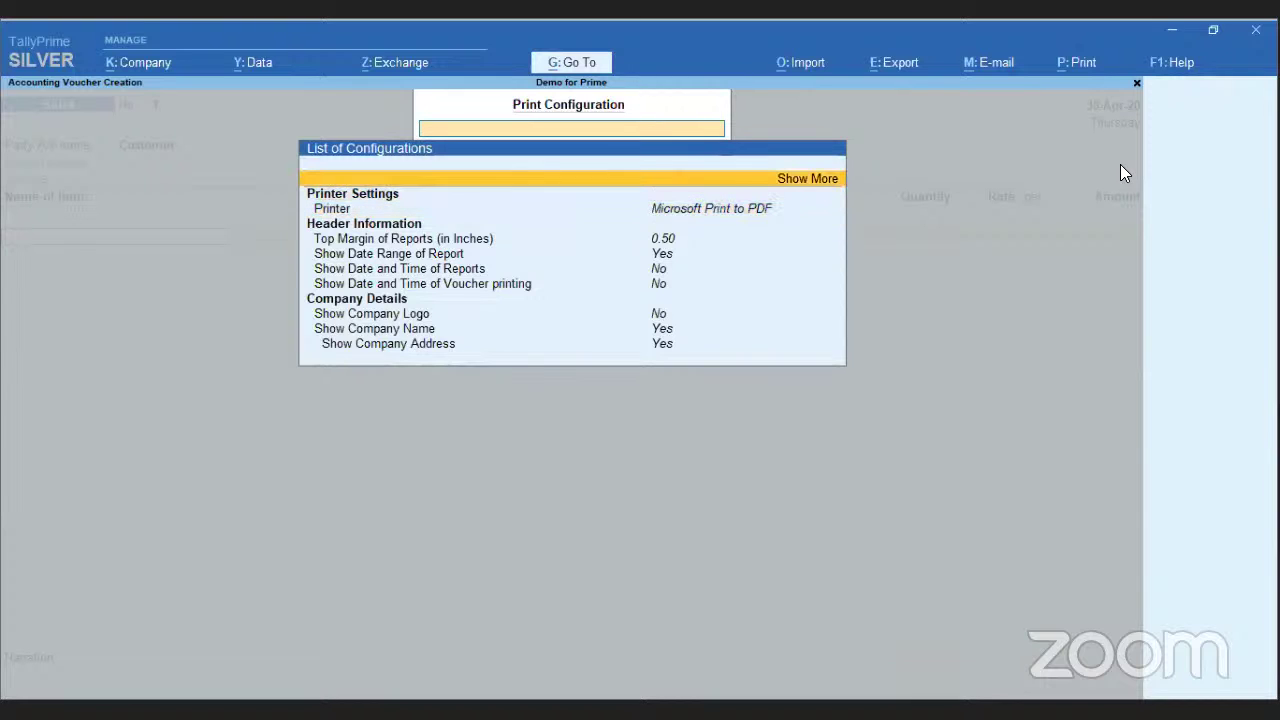
pyautogui.press('Return')
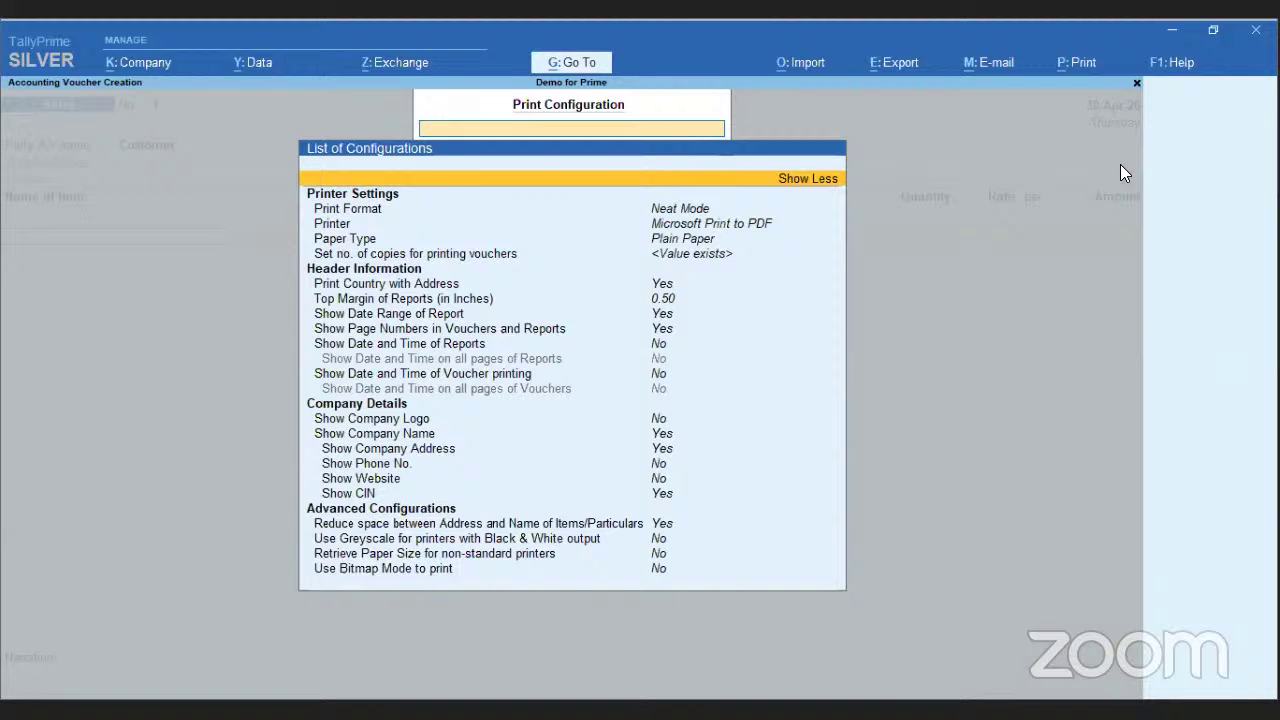
pyautogui.press('Escape')
pyautogui.press('Escape')
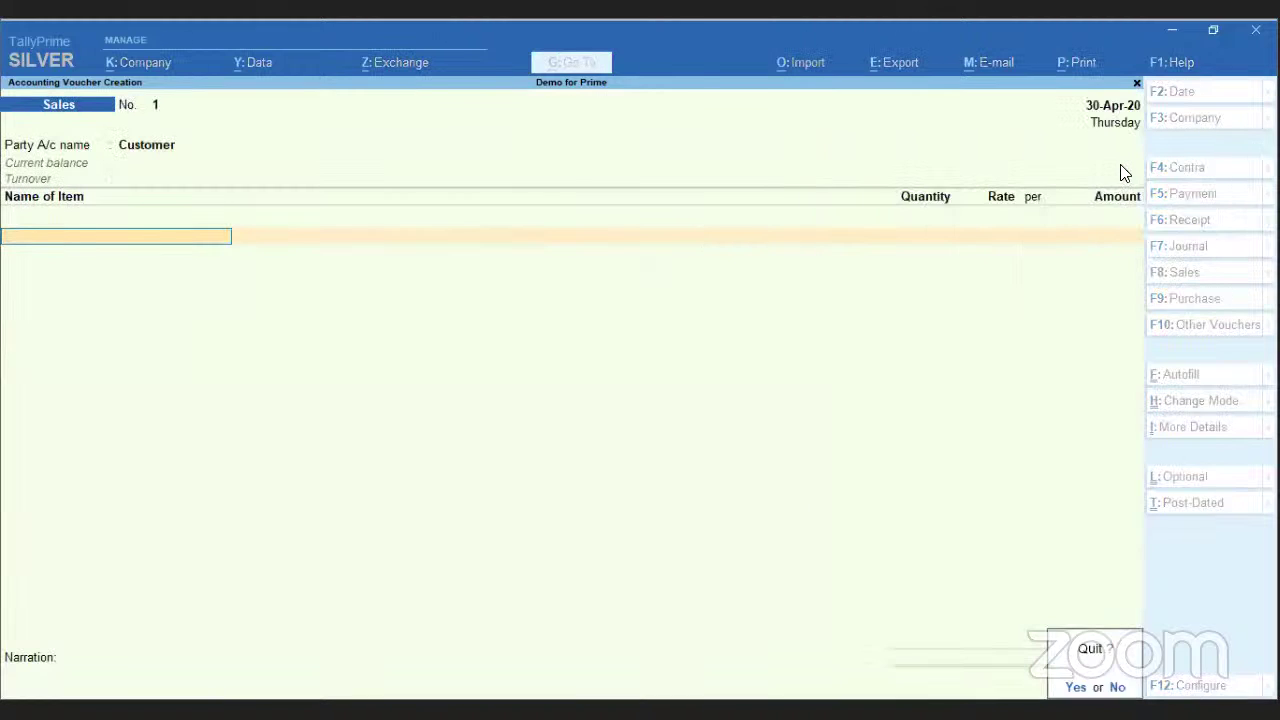
# - Abandon the unfinished voucher, glance at the Day Book, and return to the Gateway of Tally
pyautogui.press('y')
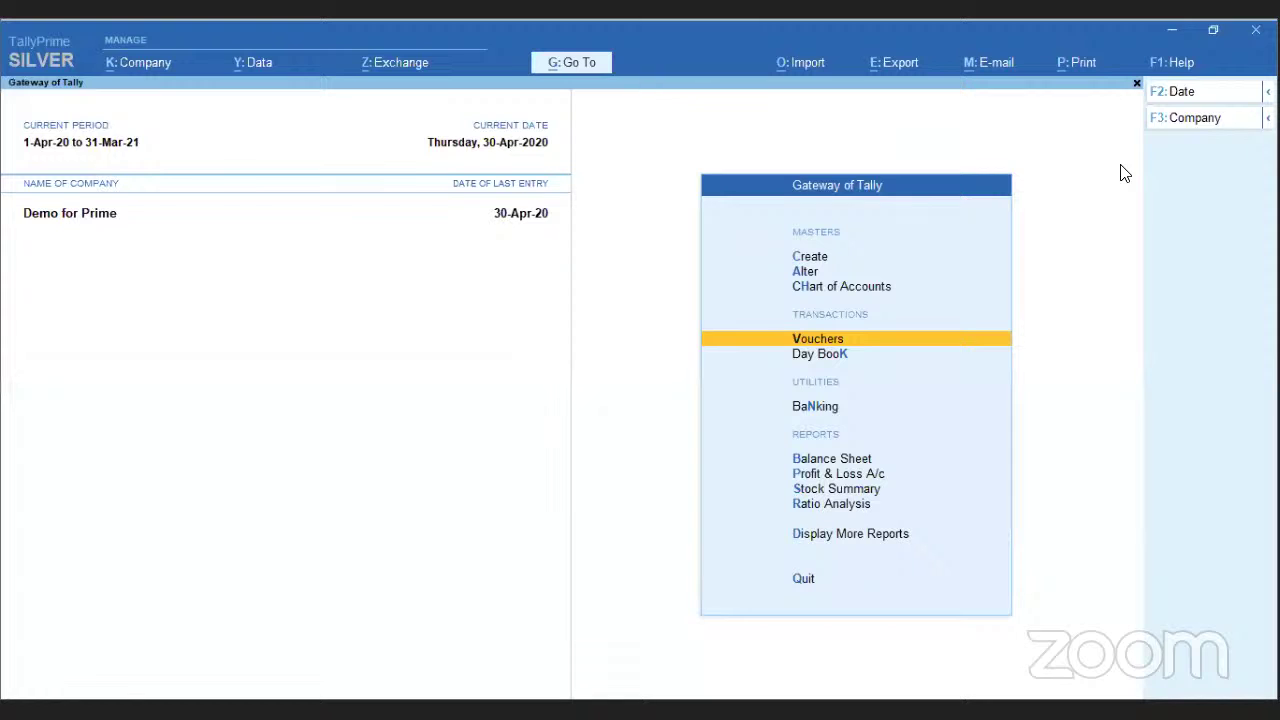
pyautogui.press('d')
pyautogui.press('d')
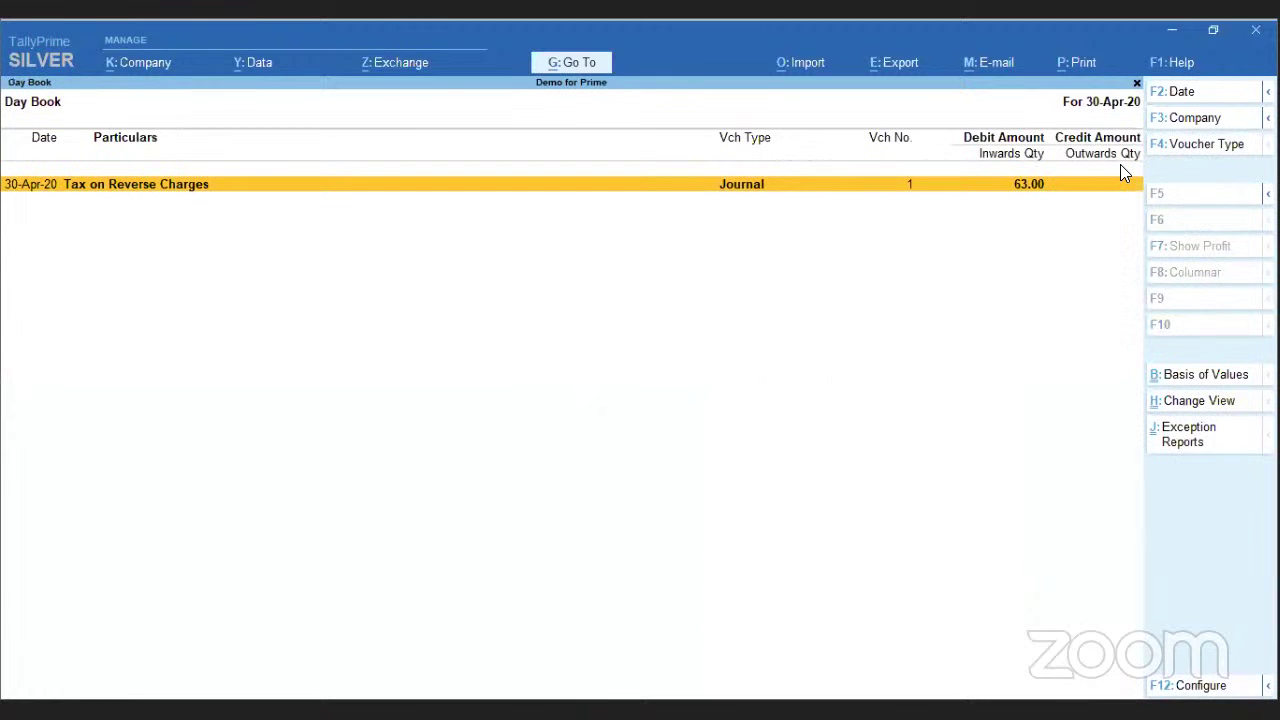
pyautogui.press('Escape')
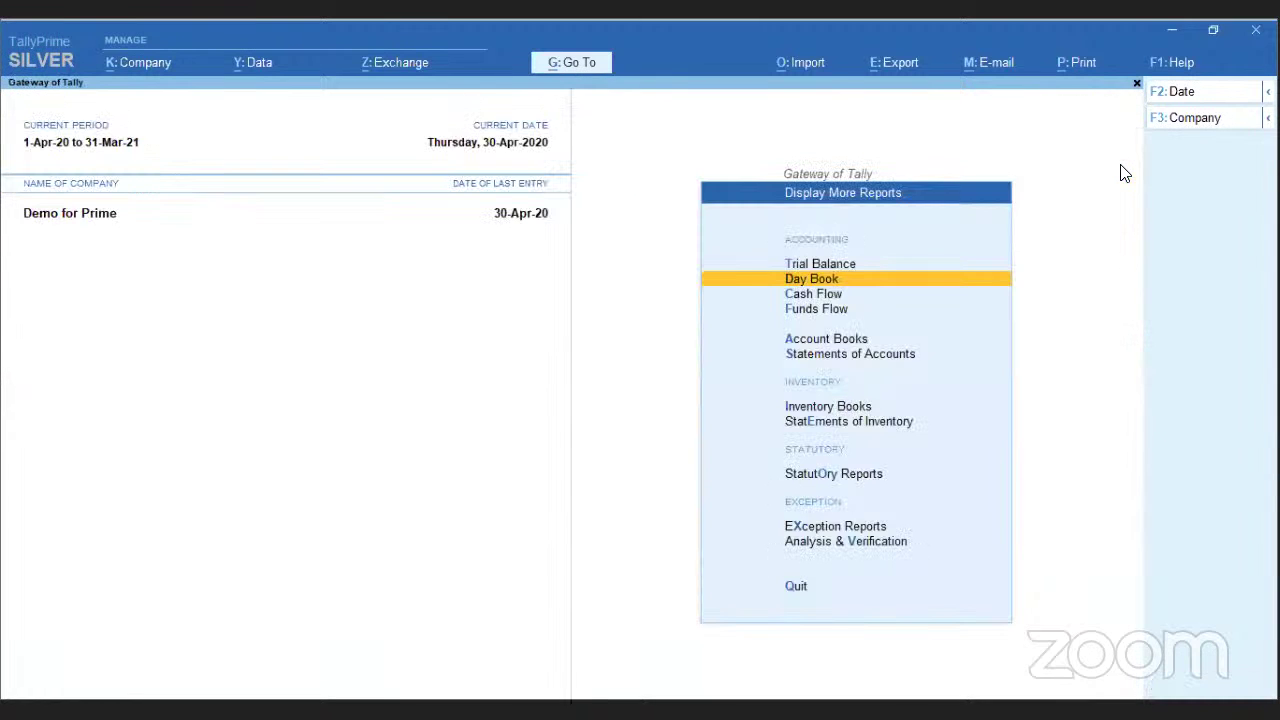
pyautogui.press('Escape')
# - Start a new Sales voucher for Customer with 12% Item as the first stock item
pyautogui.press('Up')
pyautogui.press('Up')
pyautogui.press('Up')
pyautogui.press('Up')
pyautogui.press('Up')
pyautogui.press('Up')
pyautogui.press('Up')
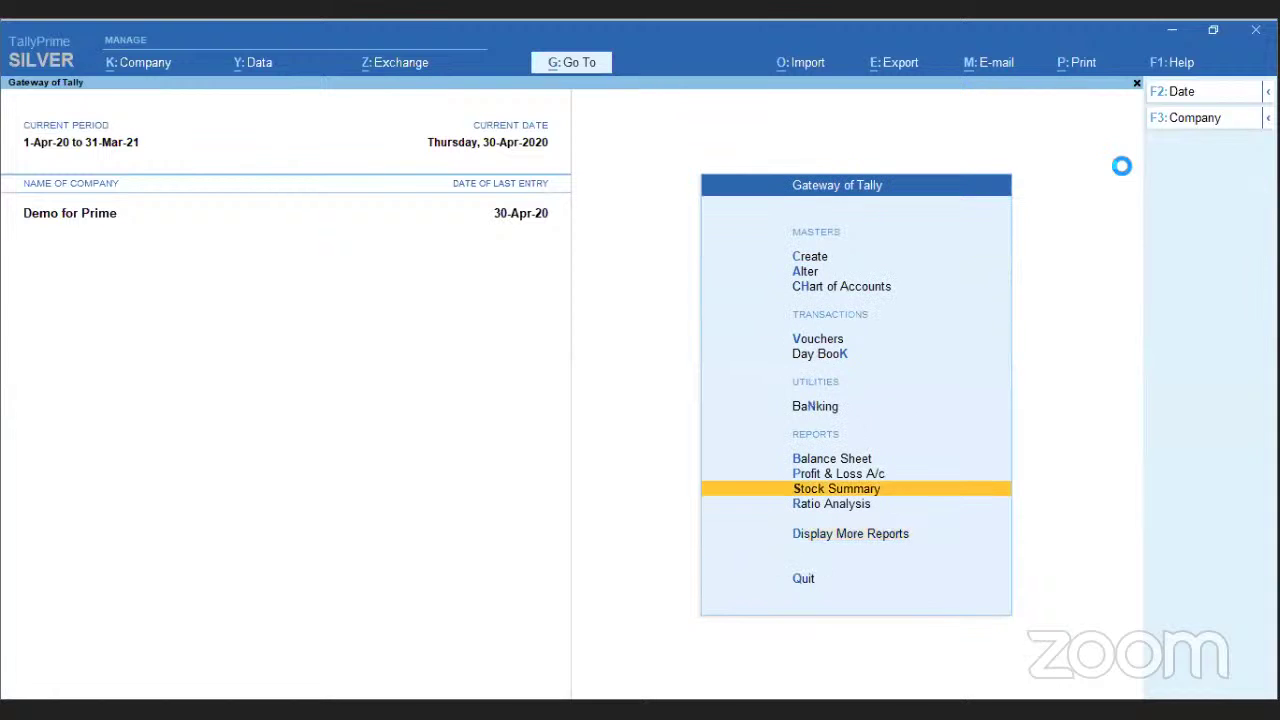
pyautogui.press('Return')
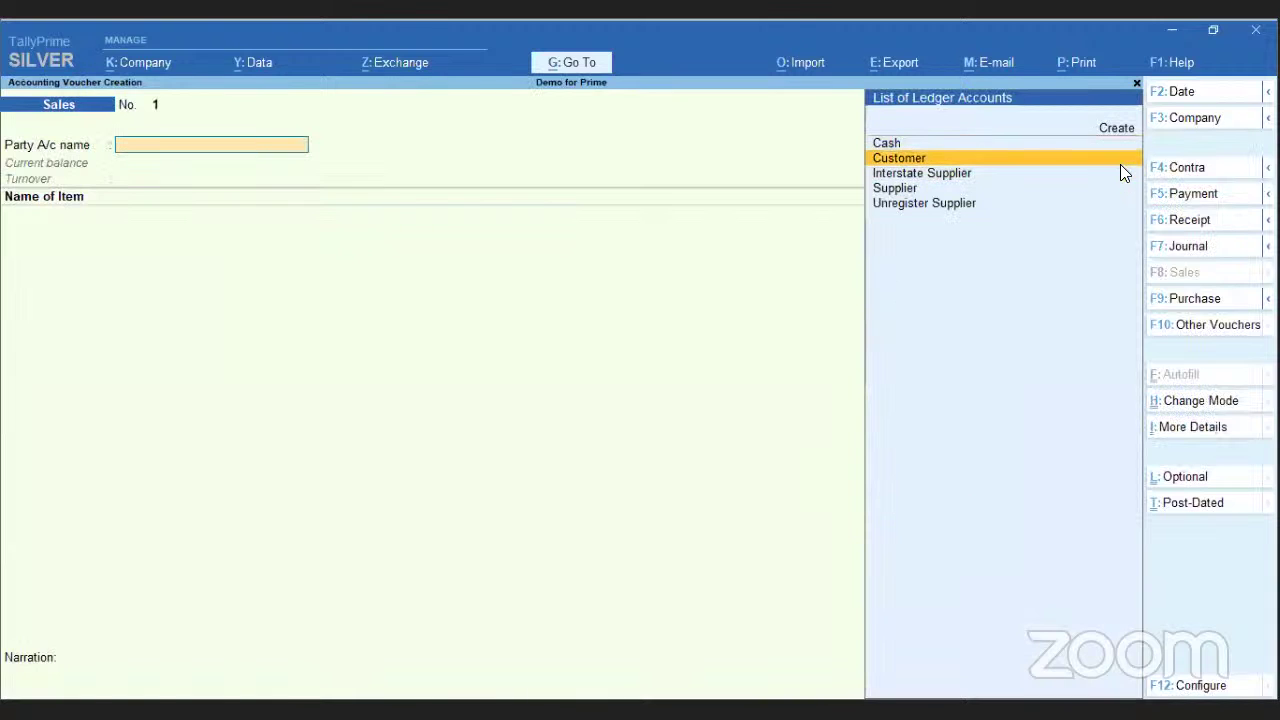
pyautogui.click(1120, 164)
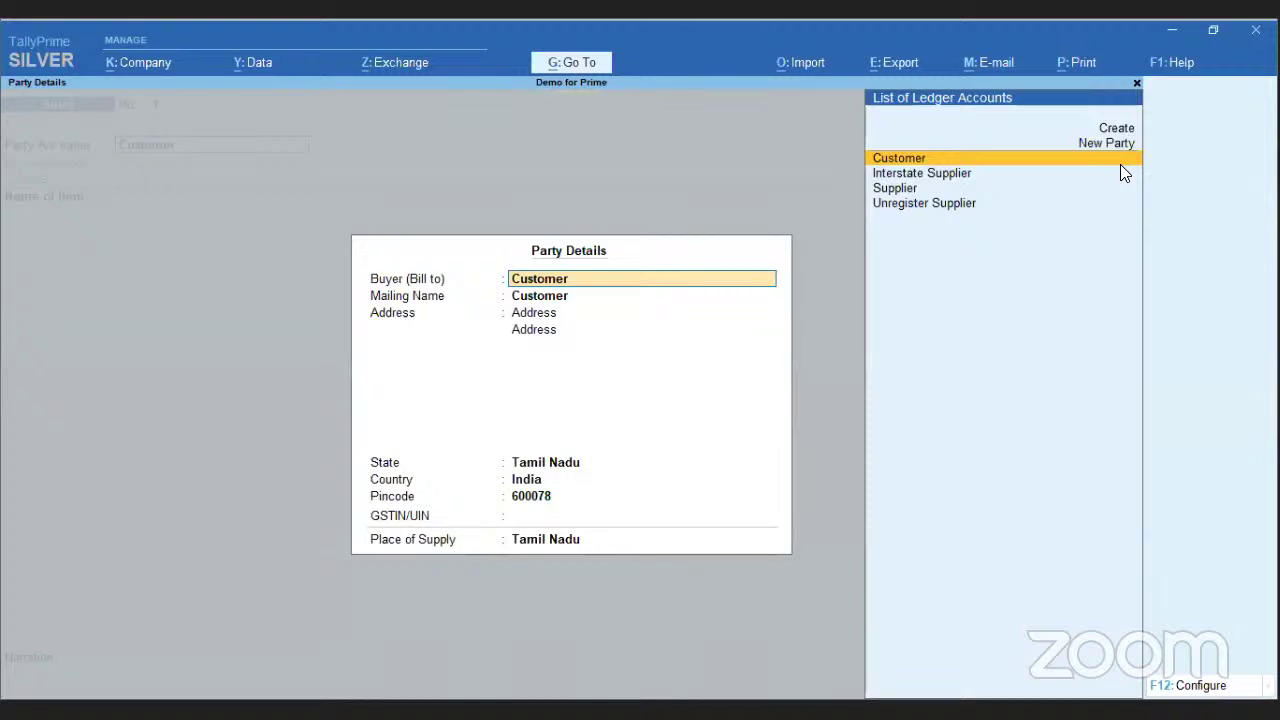
pyautogui.hotkey('ctrl', 'a')
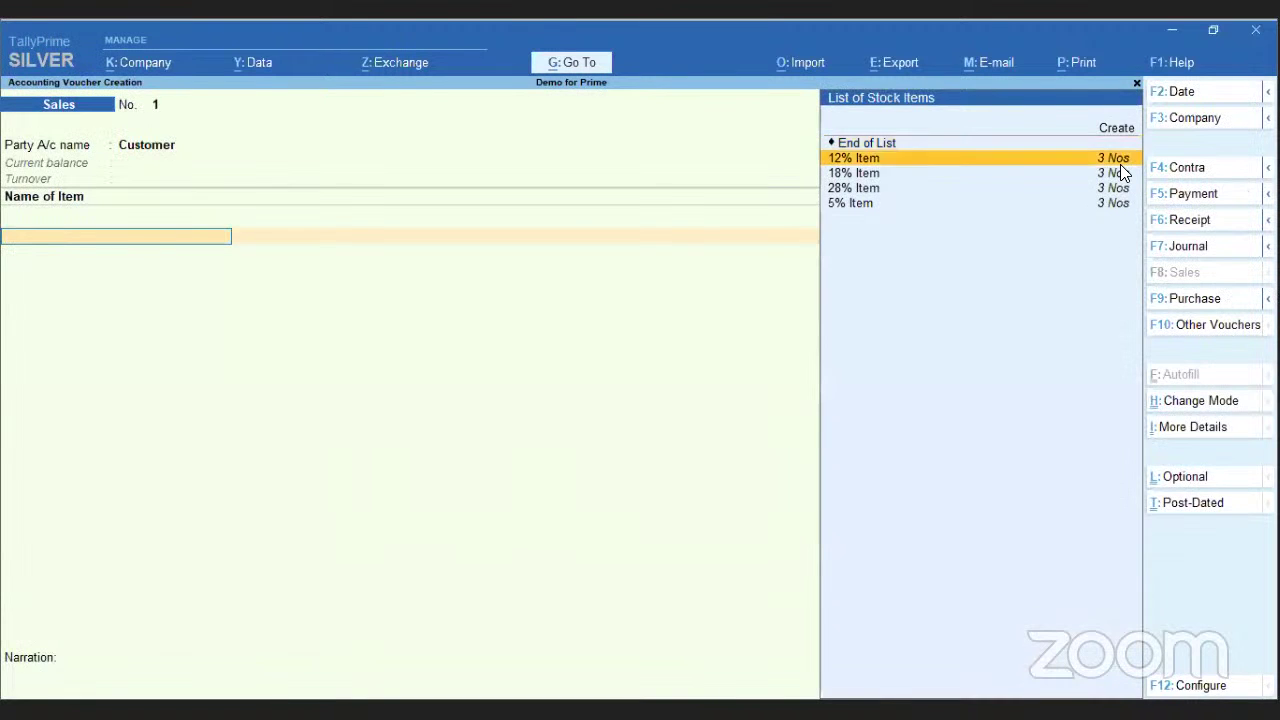
pyautogui.press('Return')
# - Enter 12% Item and 5% Item at 1 Nos × 100.00 each under GST Sales
pyautogui.write('1')
pyautogui.press('Return')
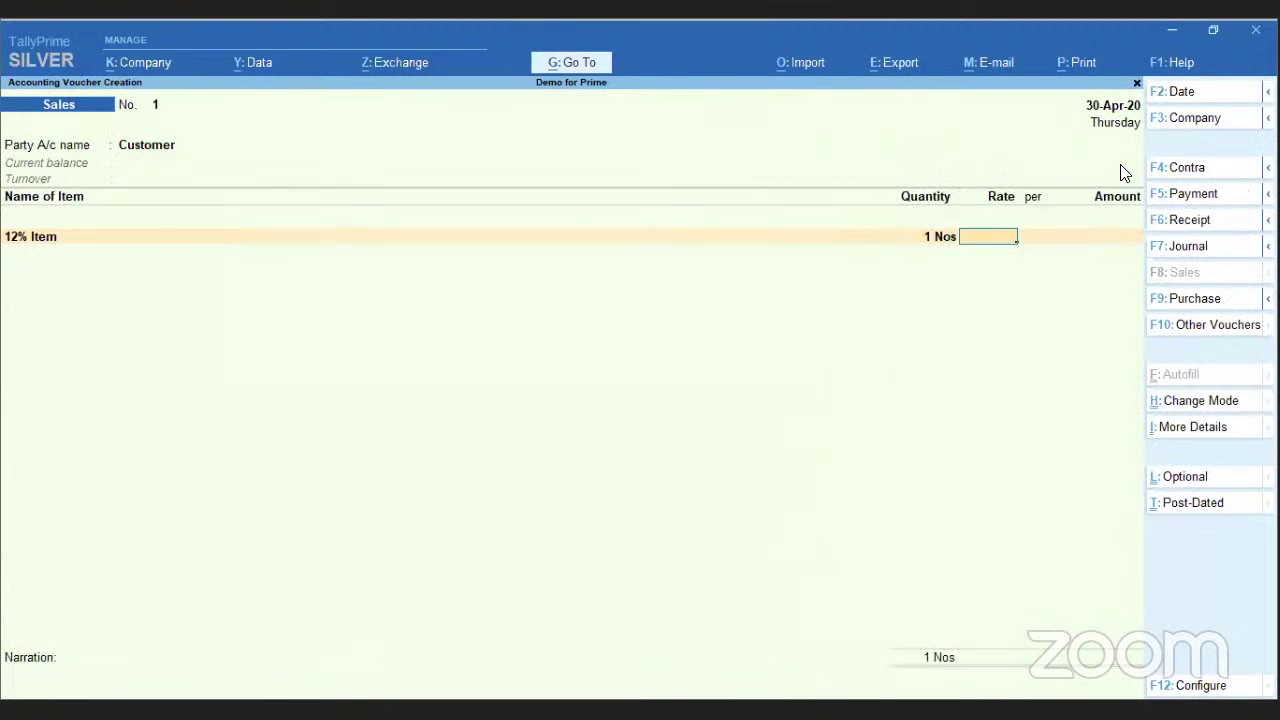
pyautogui.write('100')
pyautogui.press('Return')
pyautogui.press('Return')
pyautogui.press('Return')
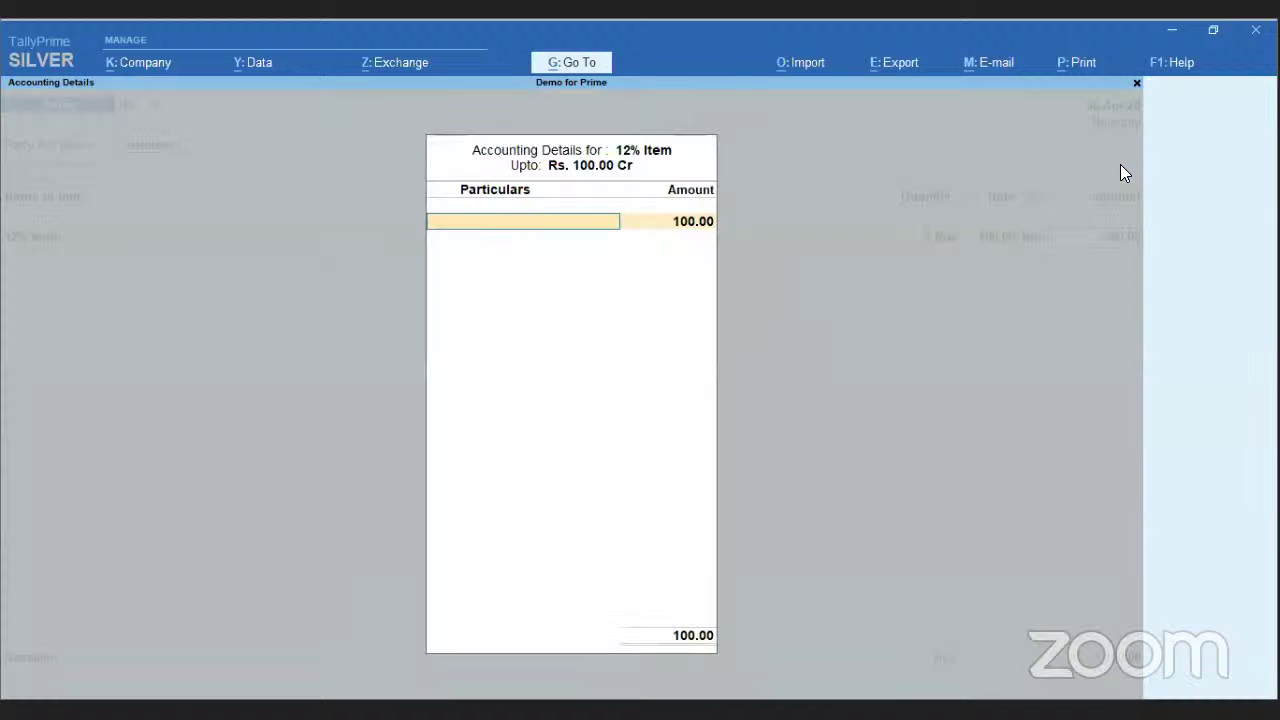
pyautogui.press('Down')
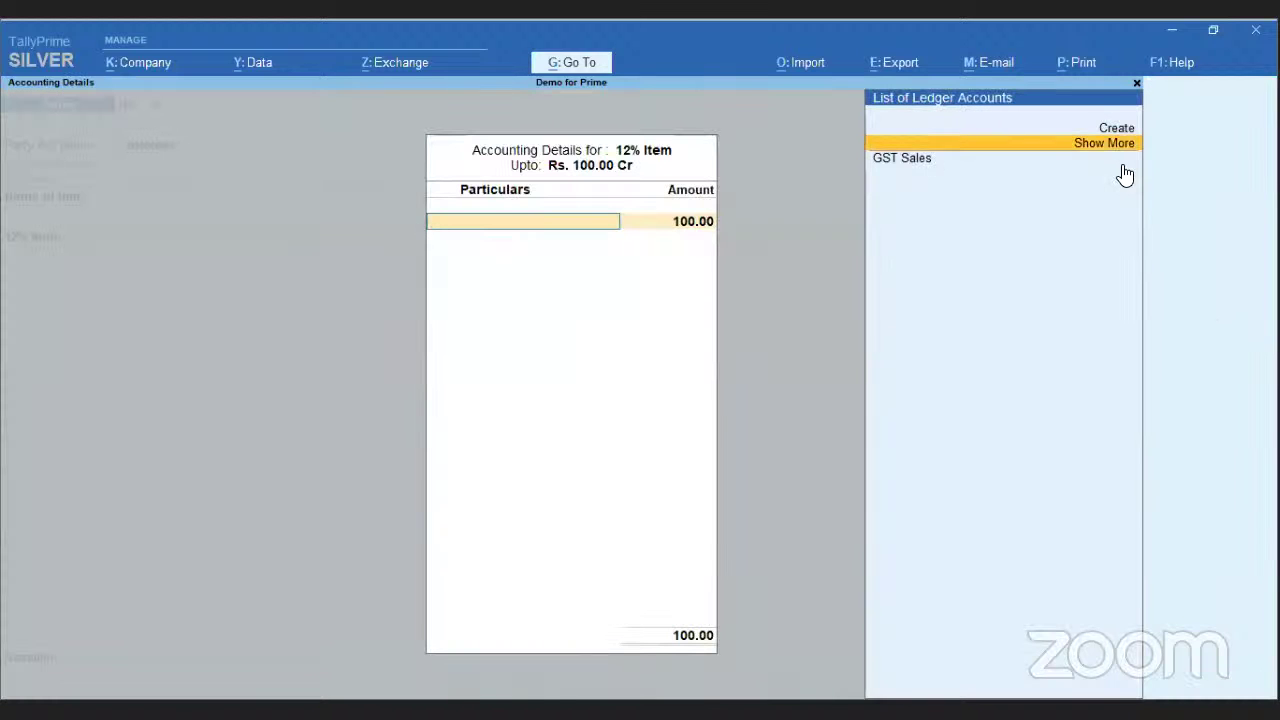
pyautogui.press('Down')
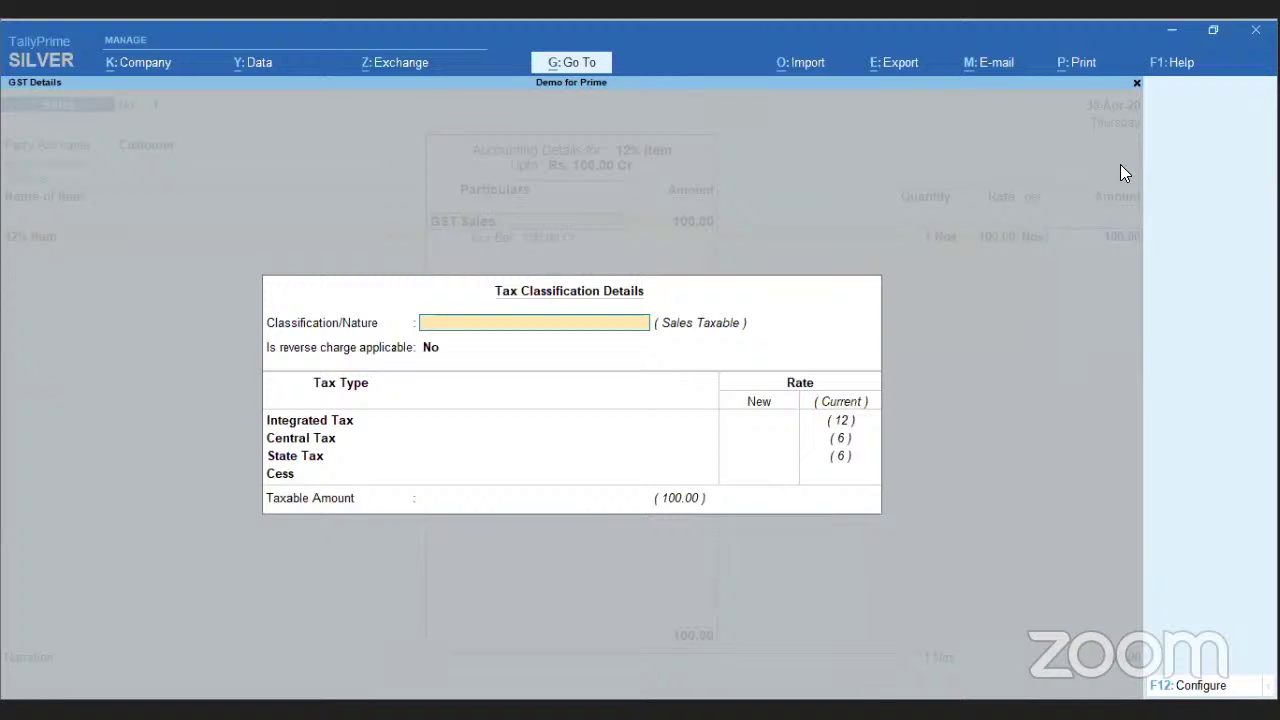
pyautogui.press('Return')
pyautogui.press('Return')
pyautogui.press('Return')
pyautogui.press('Return')
pyautogui.press('Return')
pyautogui.press('Return')
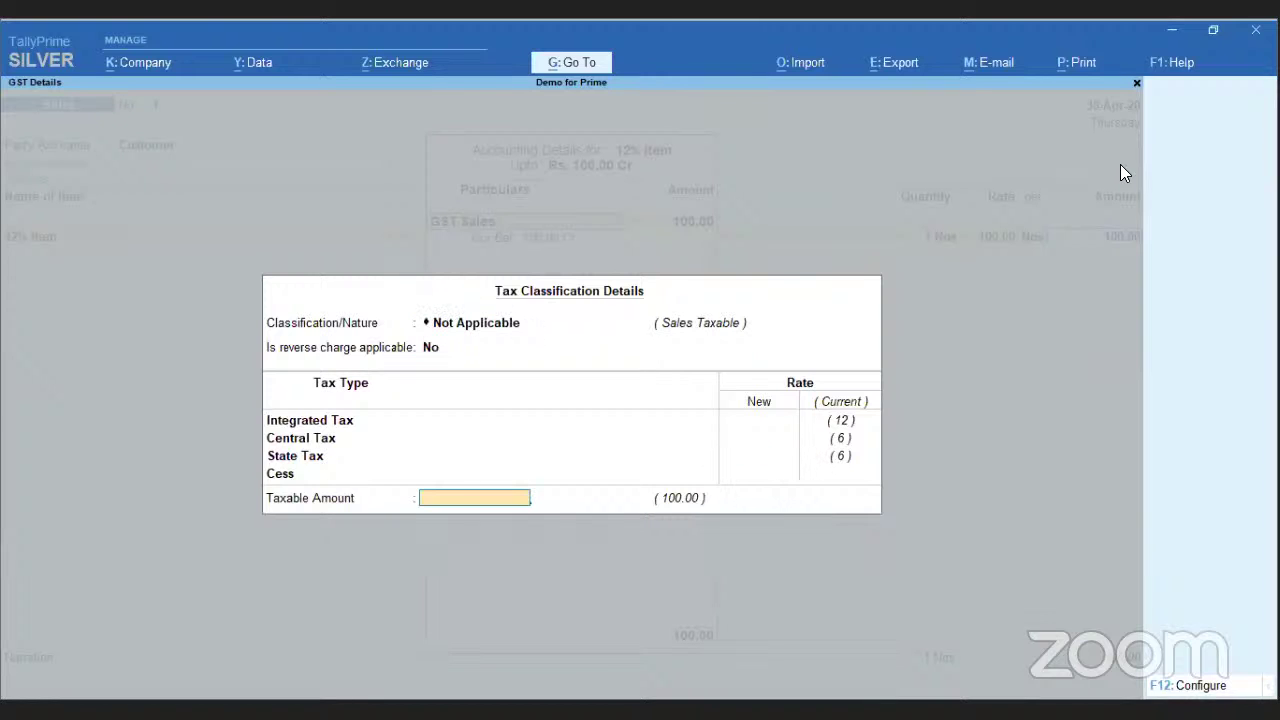
pyautogui.press('Return')
pyautogui.press('Return')
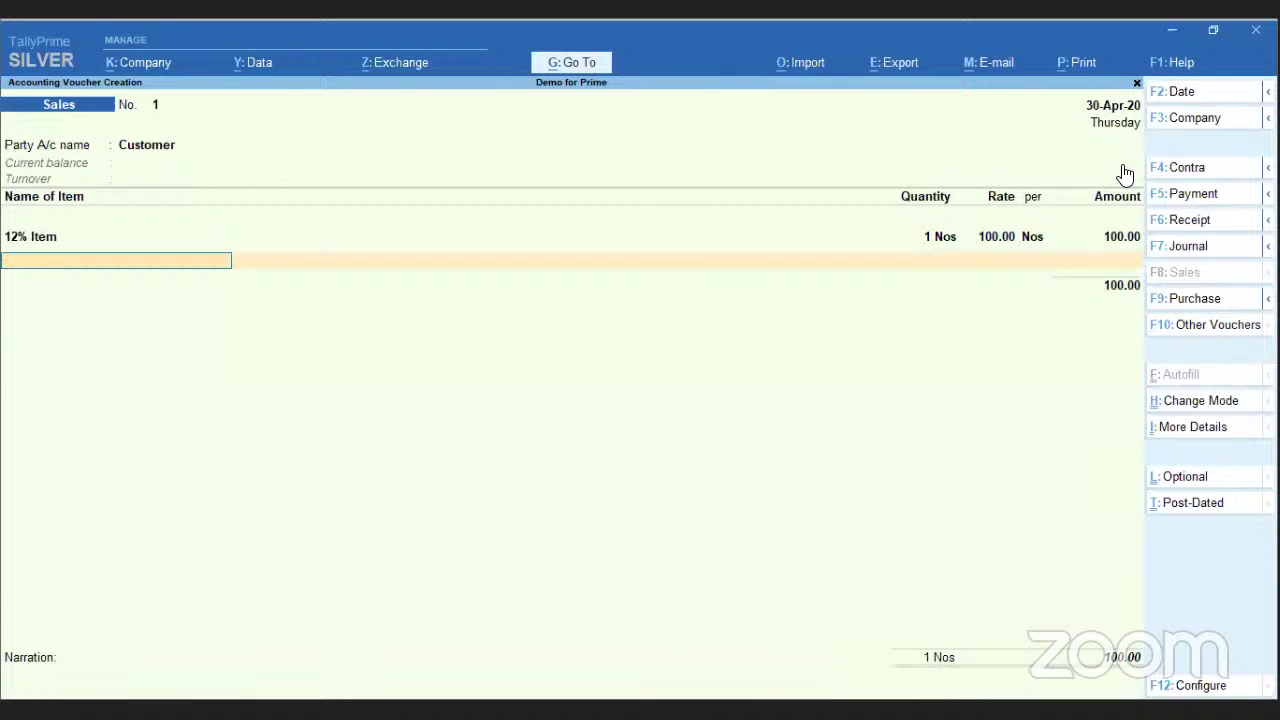
pyautogui.write('5')
pyautogui.press('Return')
pyautogui.write('1')
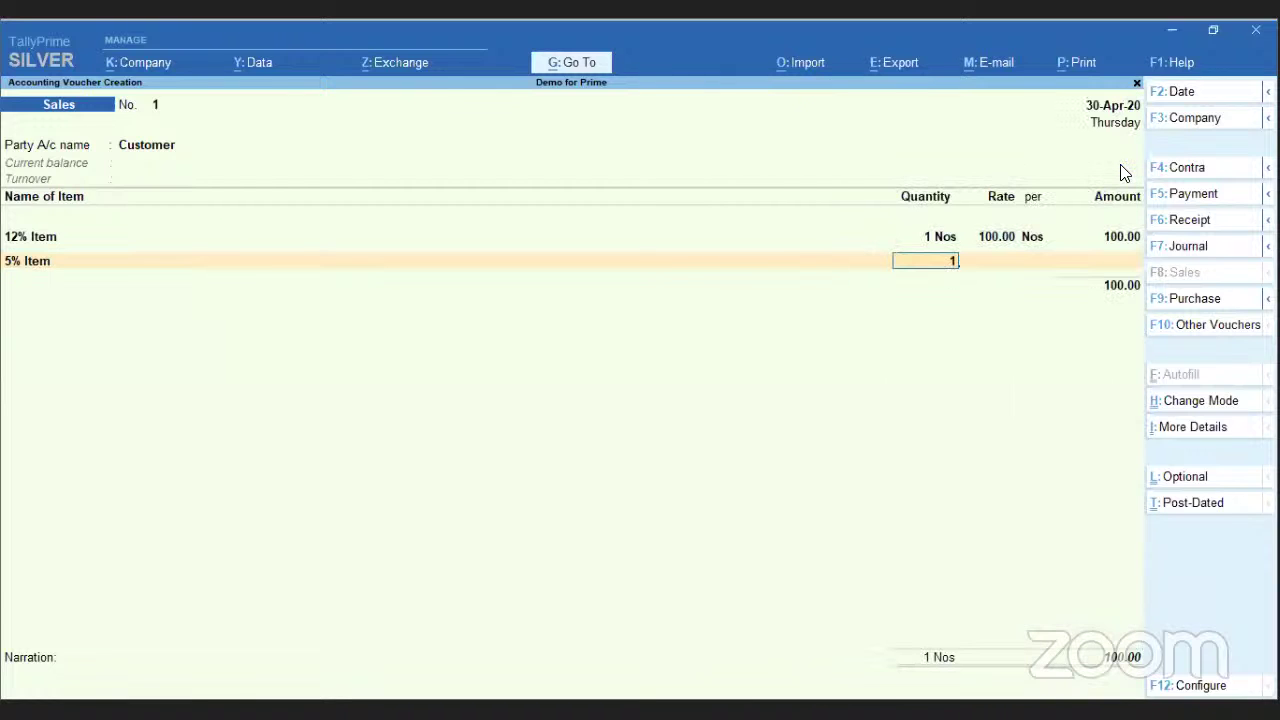
pyautogui.press('Return')
pyautogui.write('100')
pyautogui.press('Return')
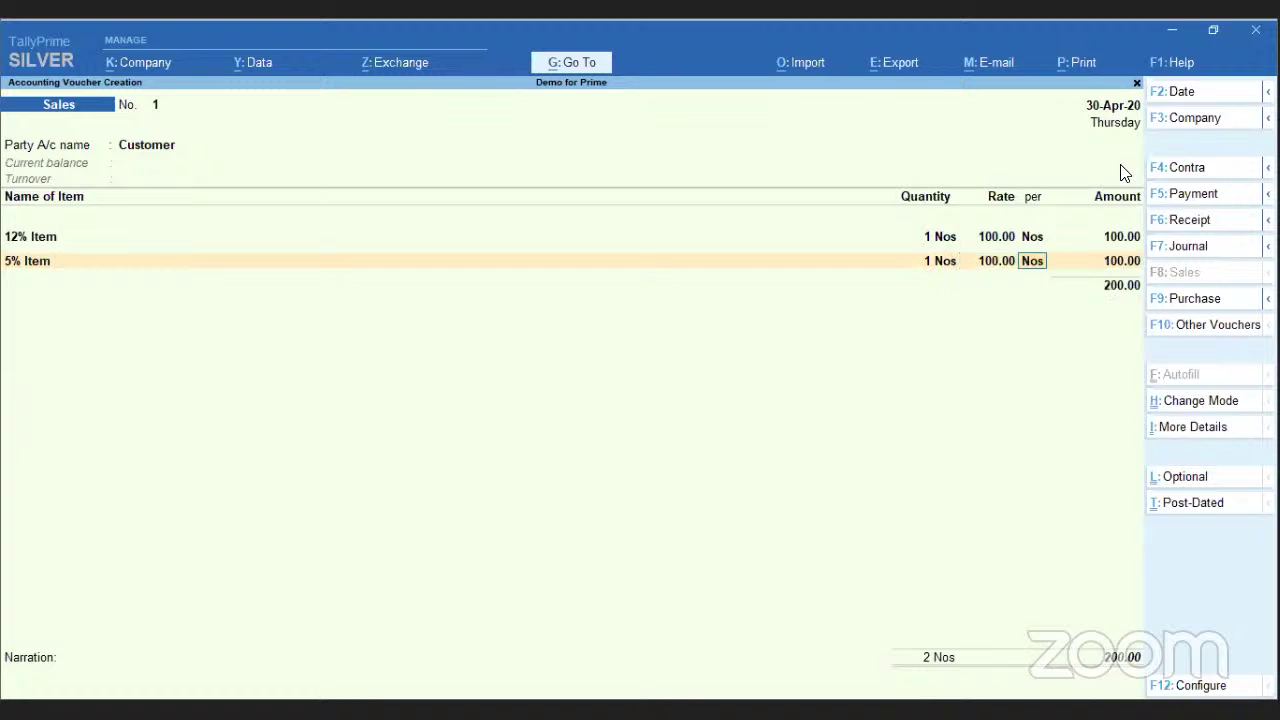
pyautogui.press('Return')
pyautogui.press('Return')
pyautogui.press('Return')
pyautogui.press('Return')
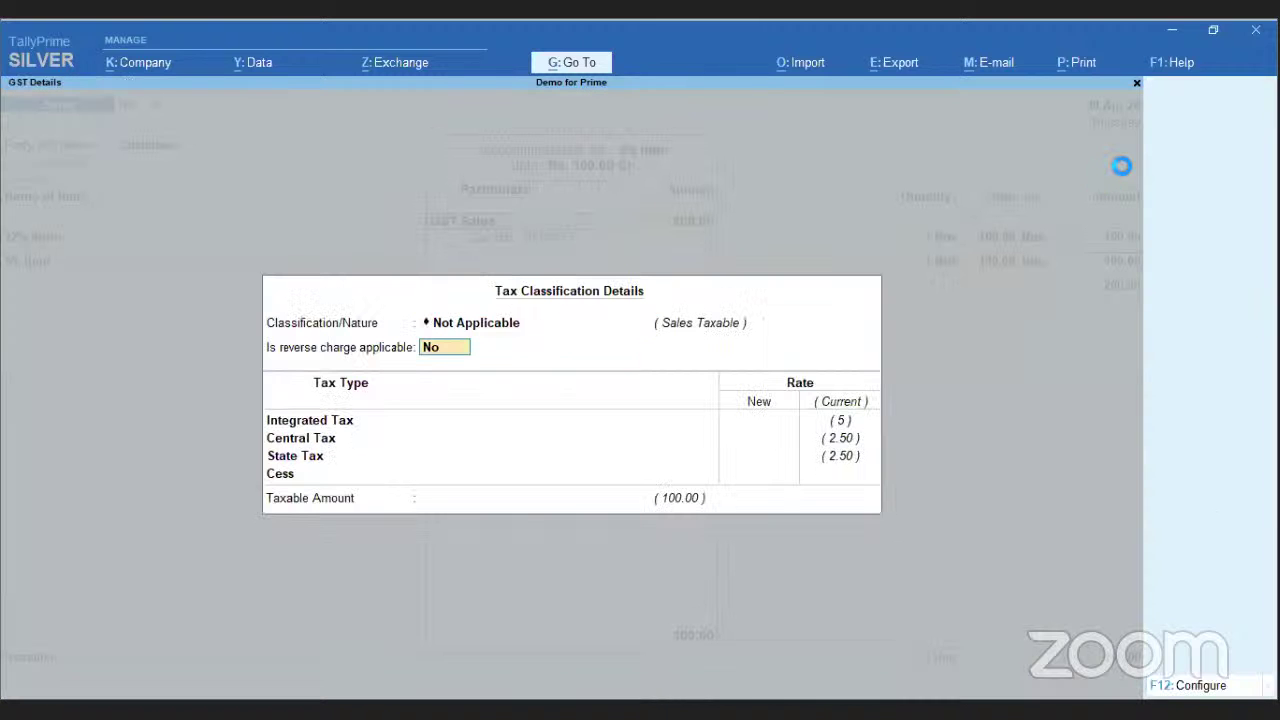
# - Enter 18% Item and 28% Item at 1 Nos × 100.00 each, then add the CGST line
pyautogui.press('Return')
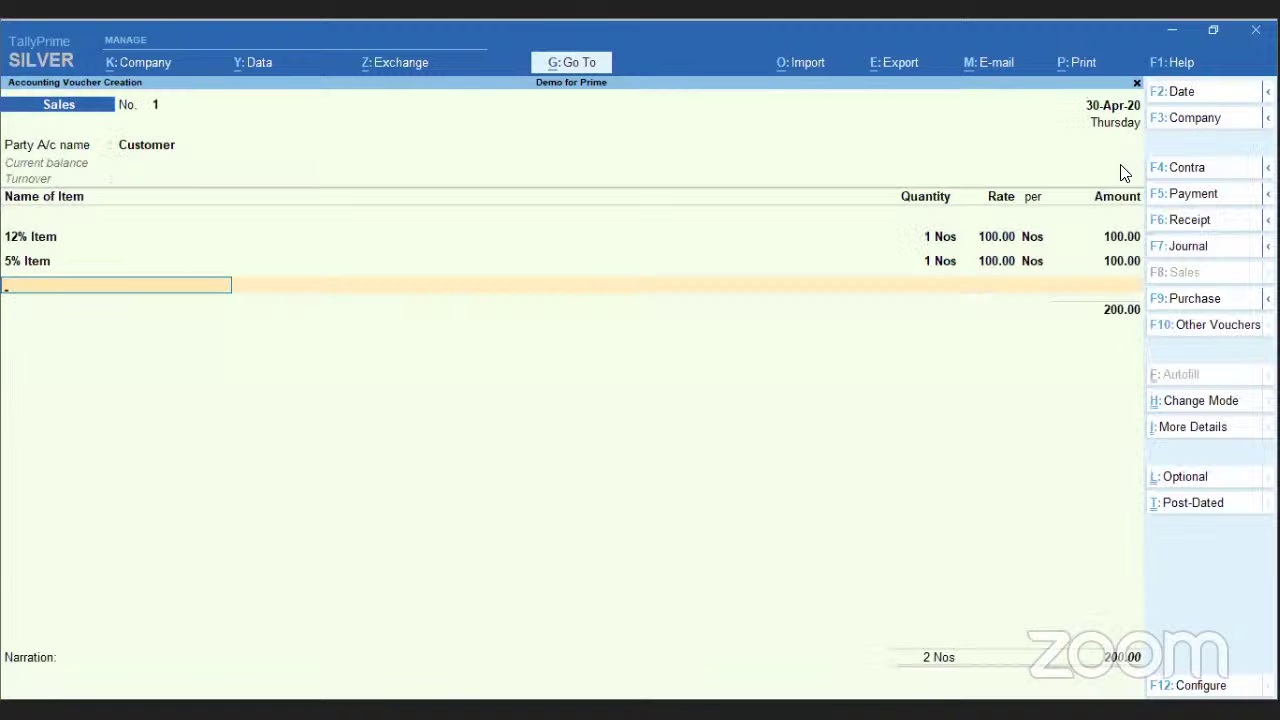
pyautogui.write('18')
pyautogui.press('Return')
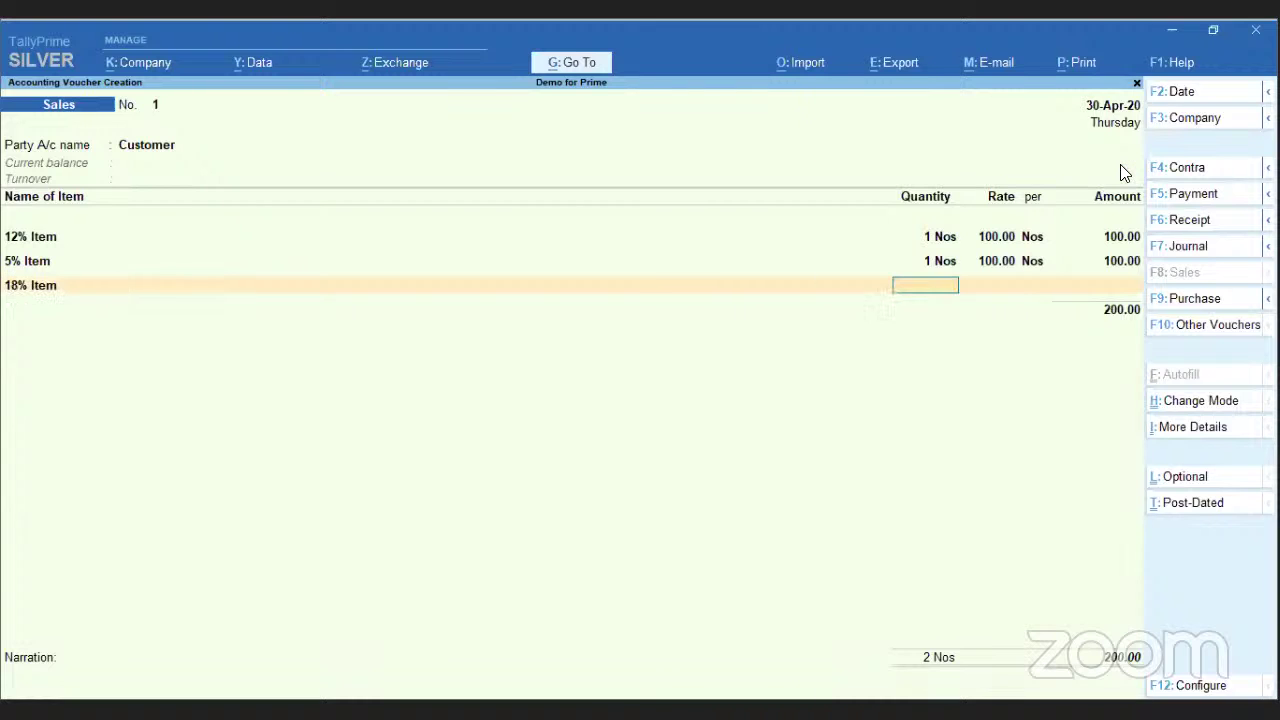
pyautogui.write('1')
pyautogui.press('Return')
pyautogui.write('100')
pyautogui.press('Return')
pyautogui.press('Return')
pyautogui.press('Return')
pyautogui.press('Return')
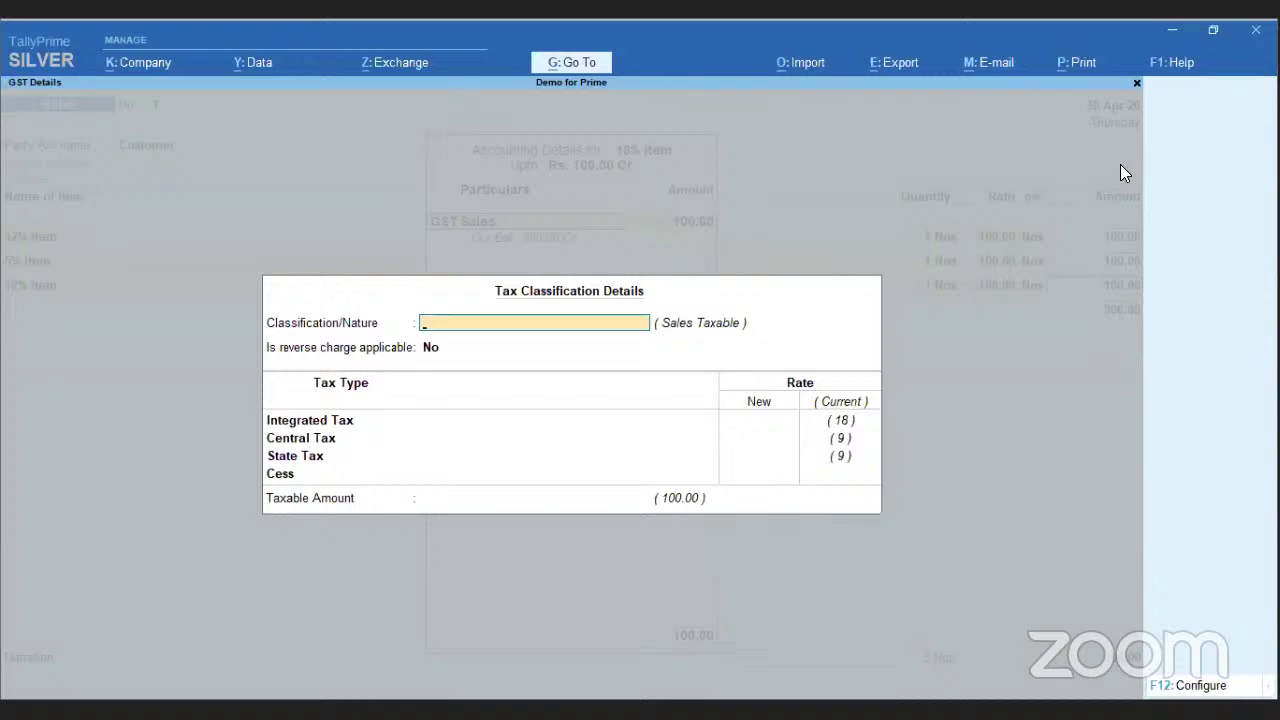
pyautogui.press('Return')
pyautogui.press('Return')
pyautogui.write('28')
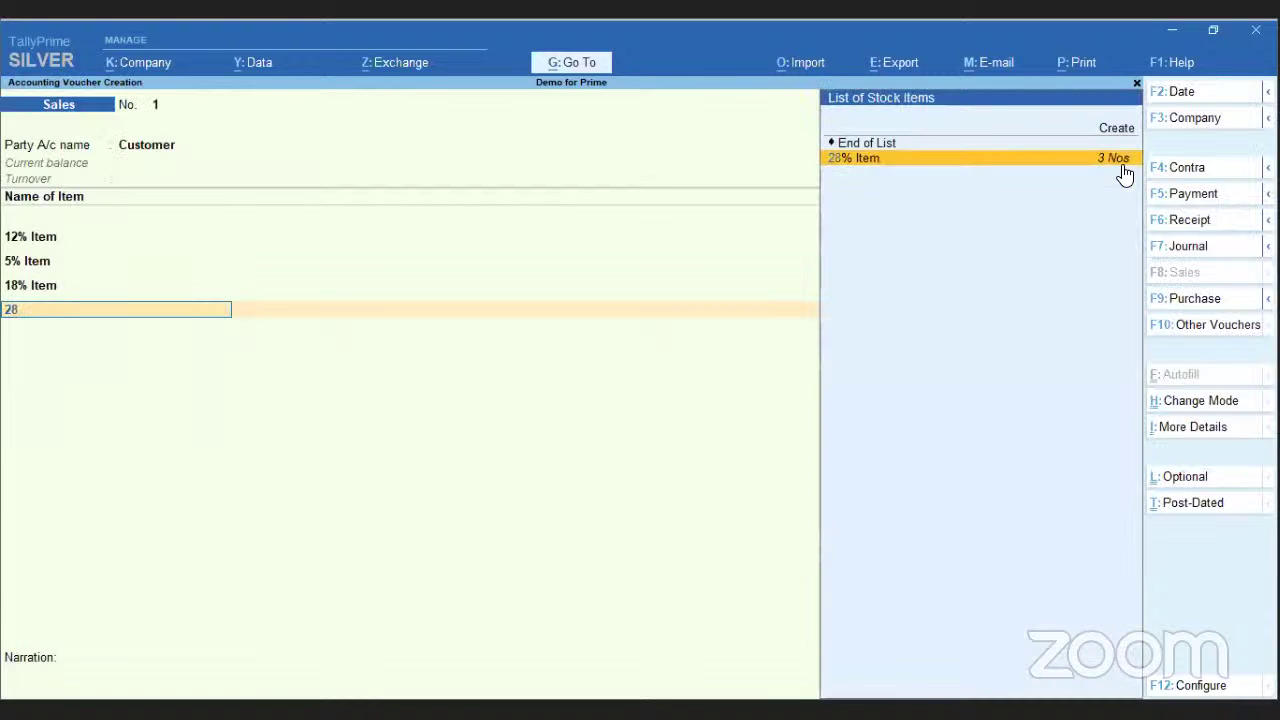
pyautogui.press('Return')
pyautogui.write('1')
pyautogui.press('Return')
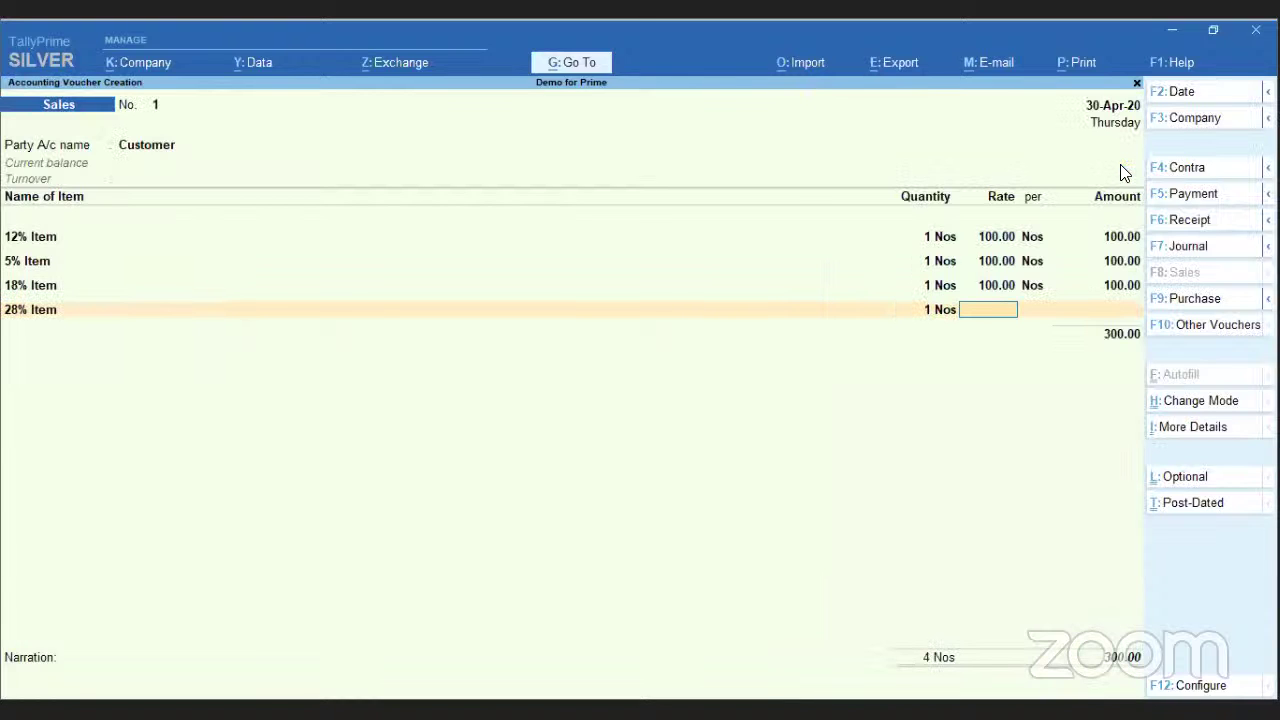
pyautogui.write('100')
pyautogui.press('Return')
pyautogui.press('Return')
pyautogui.press('Return')
pyautogui.press('Return')
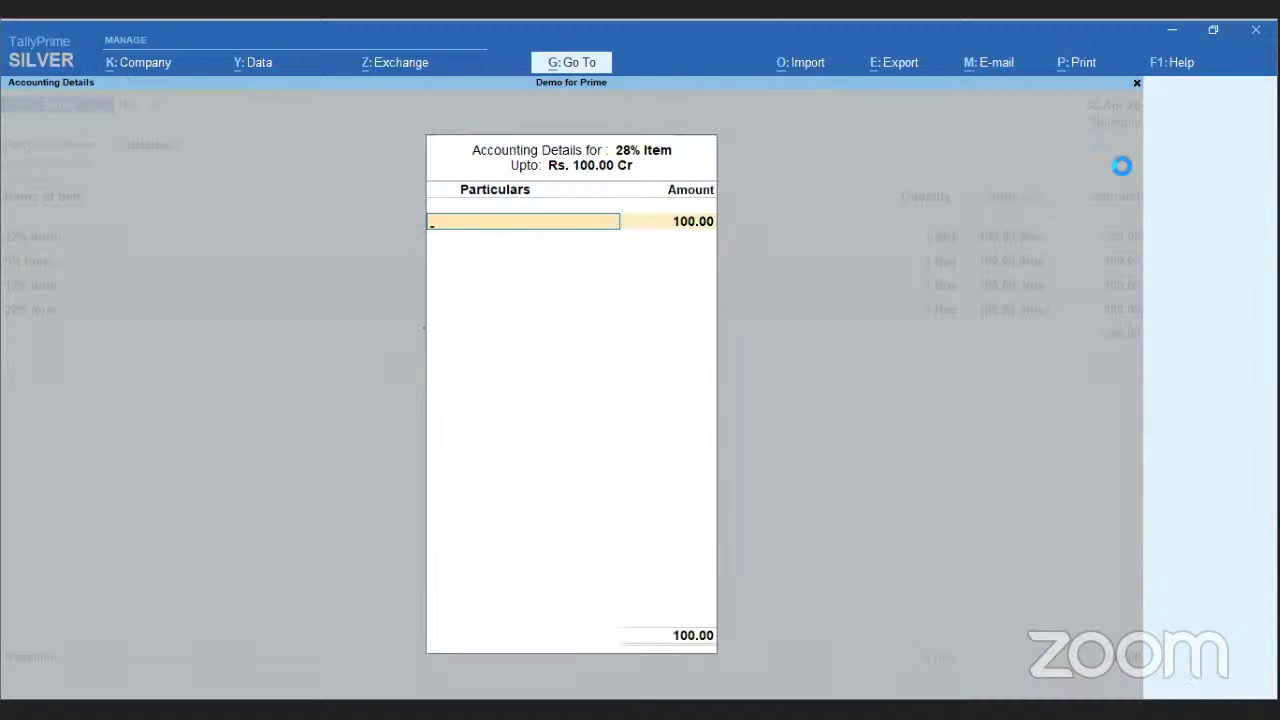
pyautogui.press('Return')
pyautogui.press('Return')
pyautogui.press('Return')
pyautogui.press('Return')
pyautogui.press('Return')
pyautogui.press('Return')
pyautogui.press('Return')
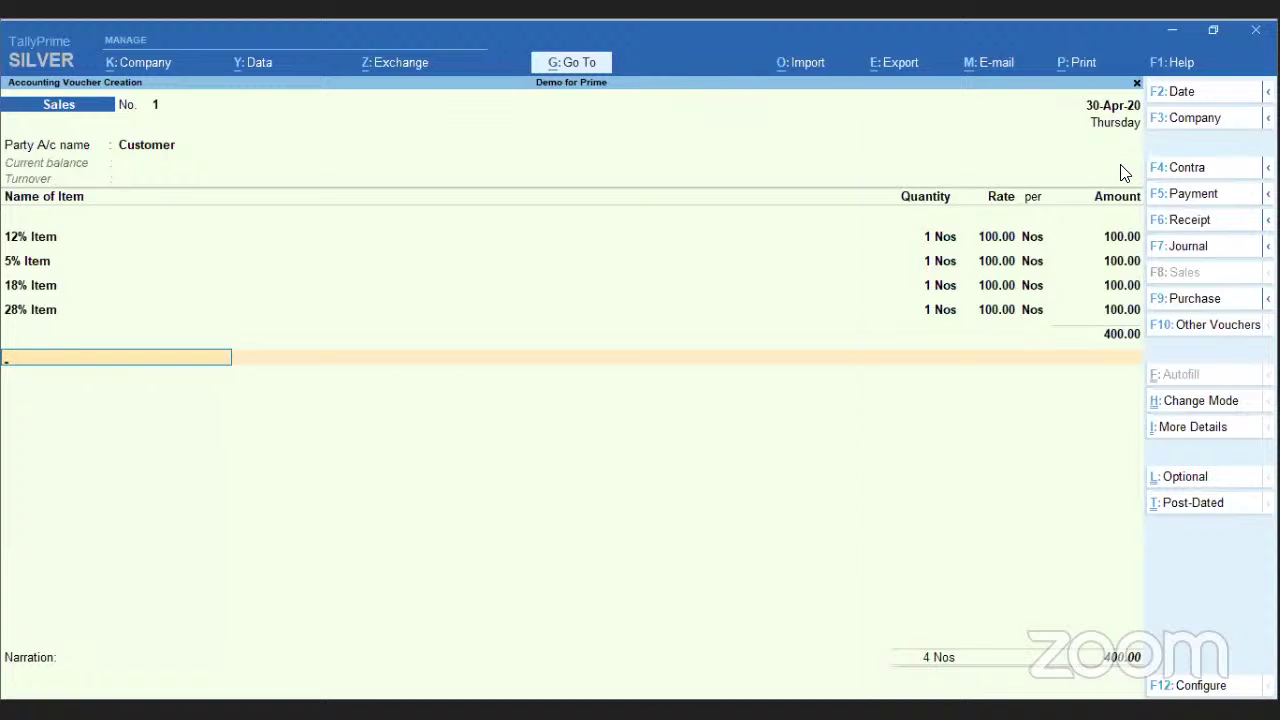
pyautogui.write('cg')
pyautogui.press('Return')
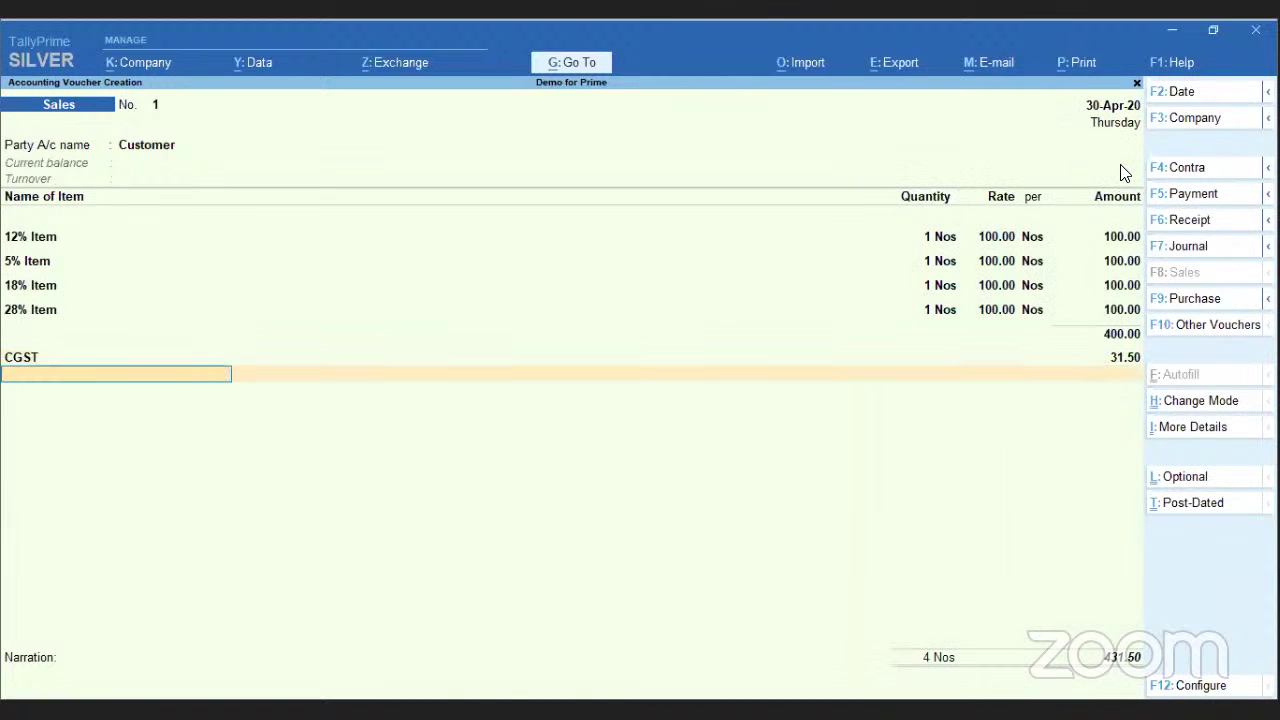
# - Add the SGST line, accept a New Ref bill of 463.00, and save the voucher
pyautogui.write('sg')
pyautogui.press('Return')
pyautogui.press('Return')
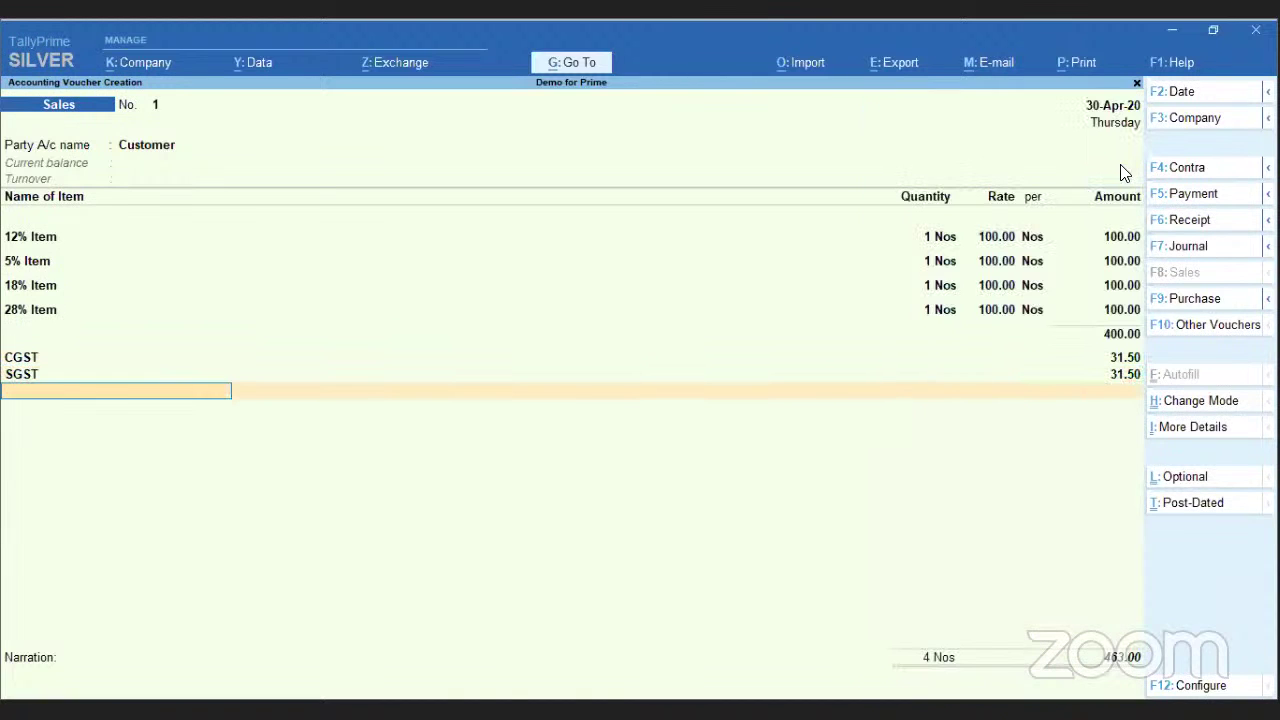
pyautogui.press('Return')
pyautogui.press('Return')
pyautogui.press('Return')
pyautogui.press('Return')
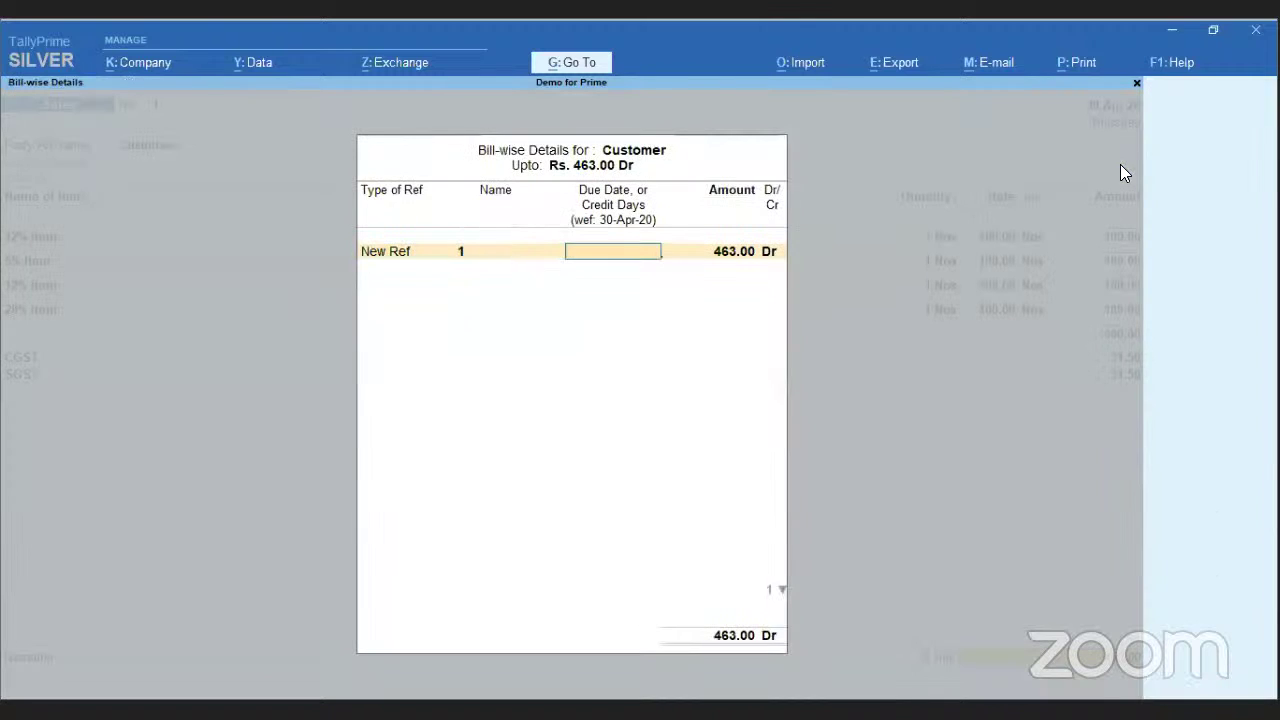
pyautogui.press('Return')
pyautogui.press('Return')
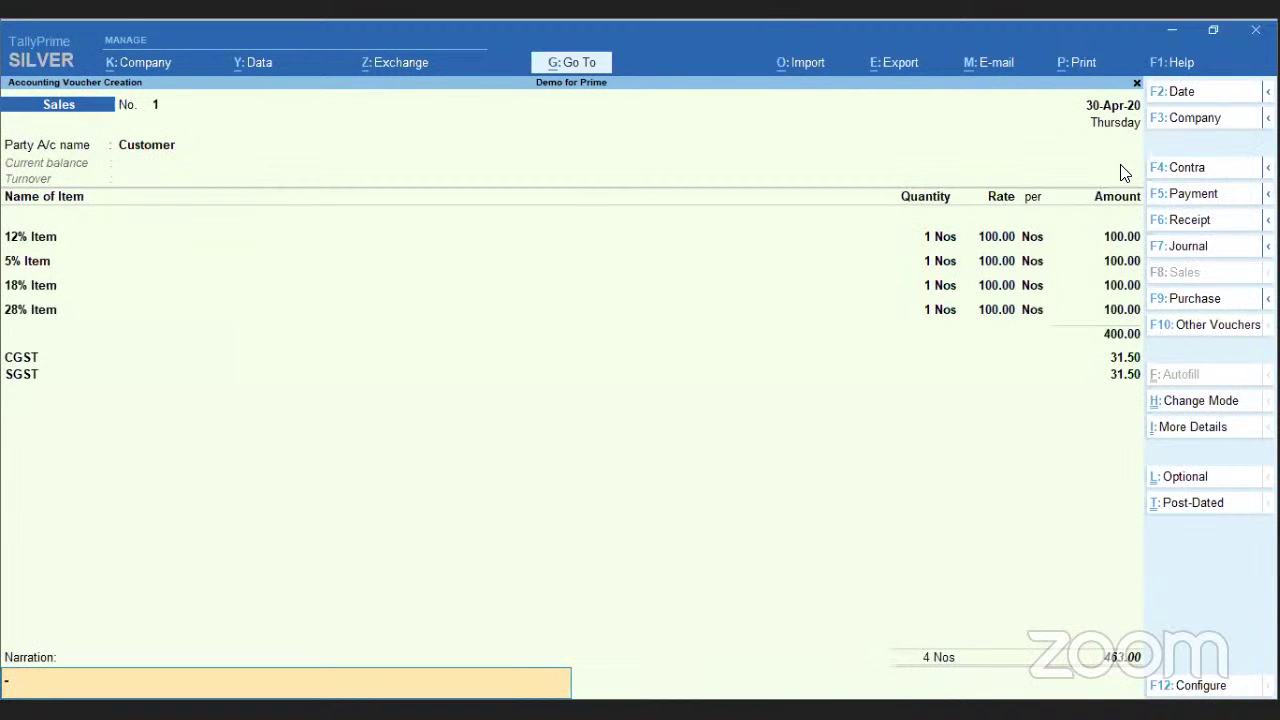
pyautogui.press('Return')
pyautogui.press('Return')
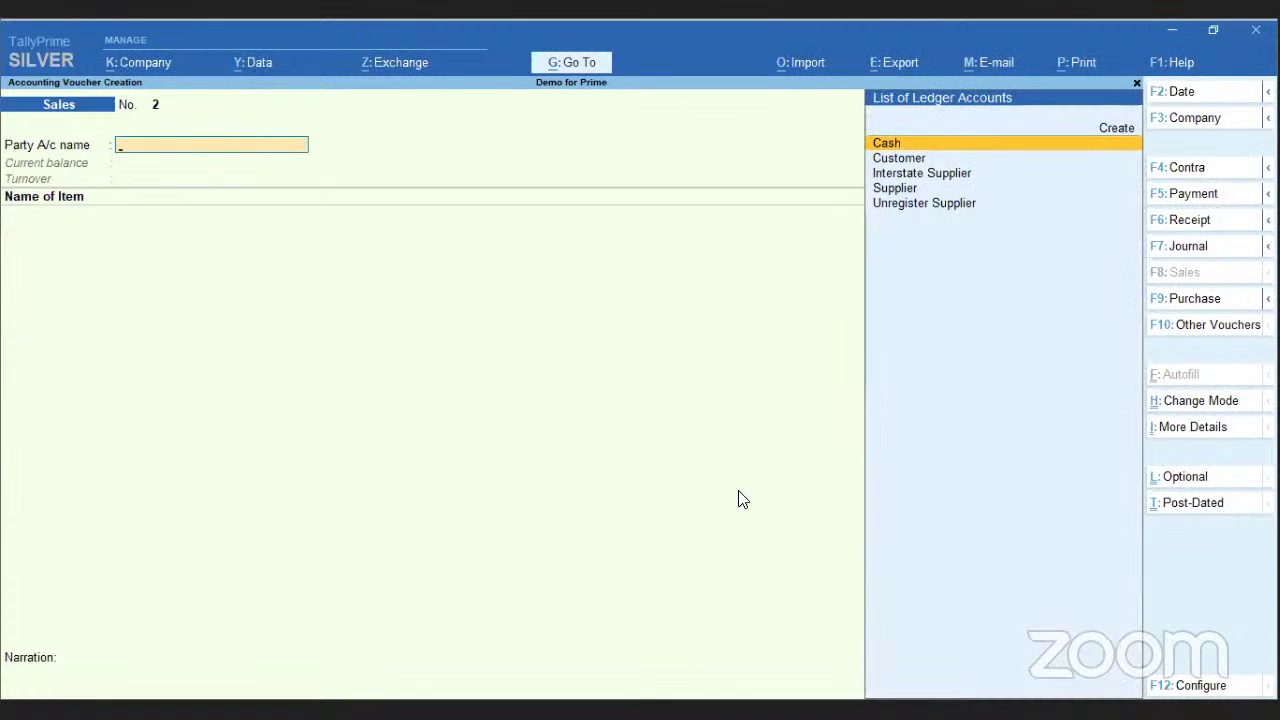
# - Reopen Sales voucher No. 1 and bring up its Tax Invoice print settings with Ctrl+P
pyautogui.press('pageup')
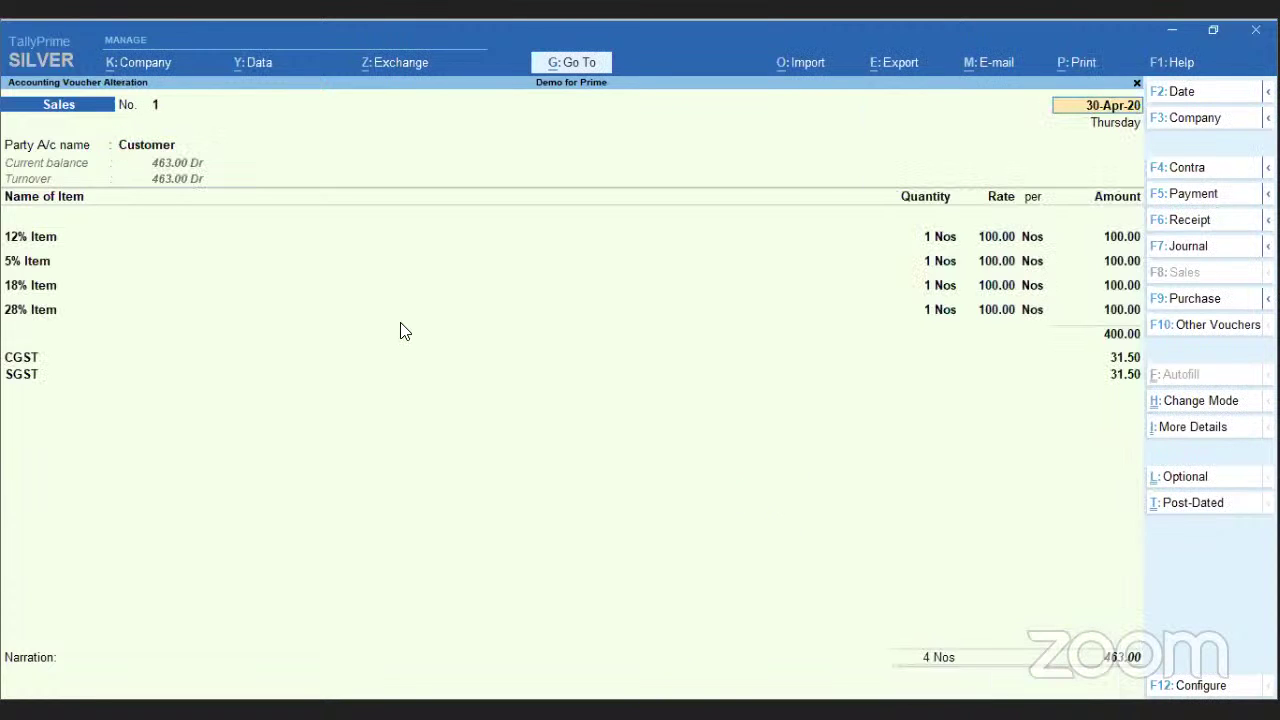
pyautogui.press('ctrl')
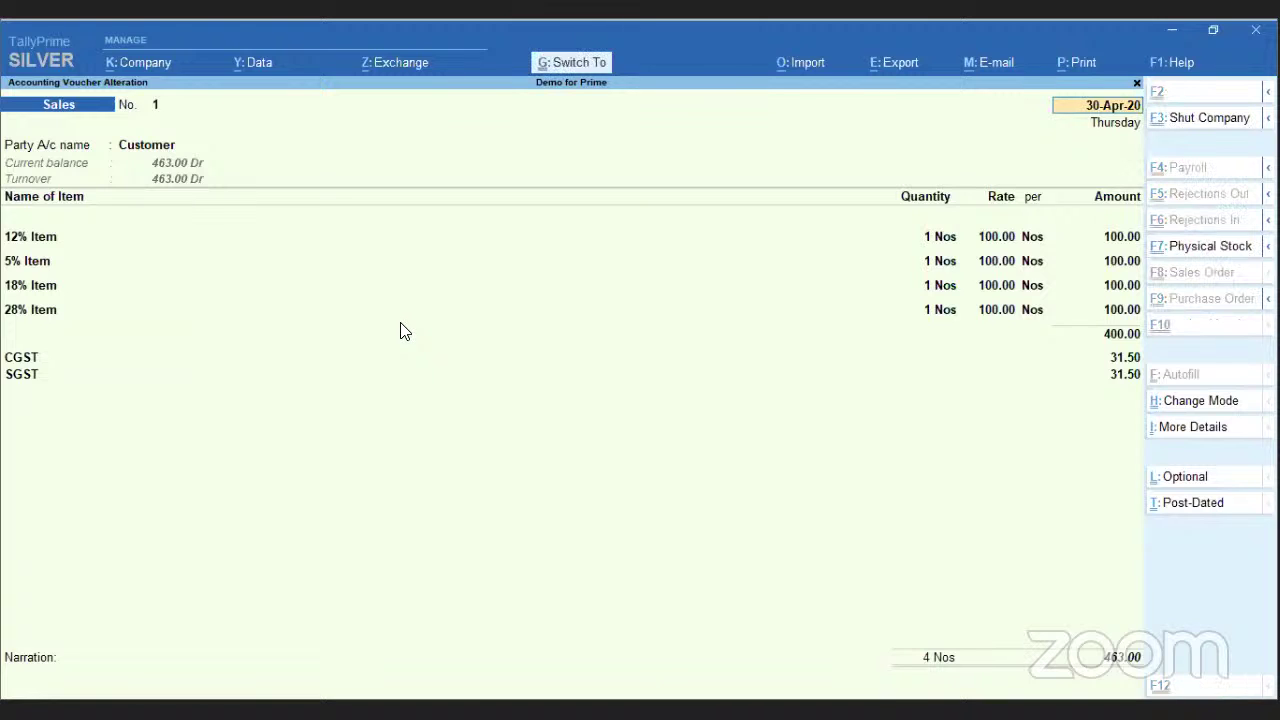
pyautogui.hotkey('ctrl', 'p')
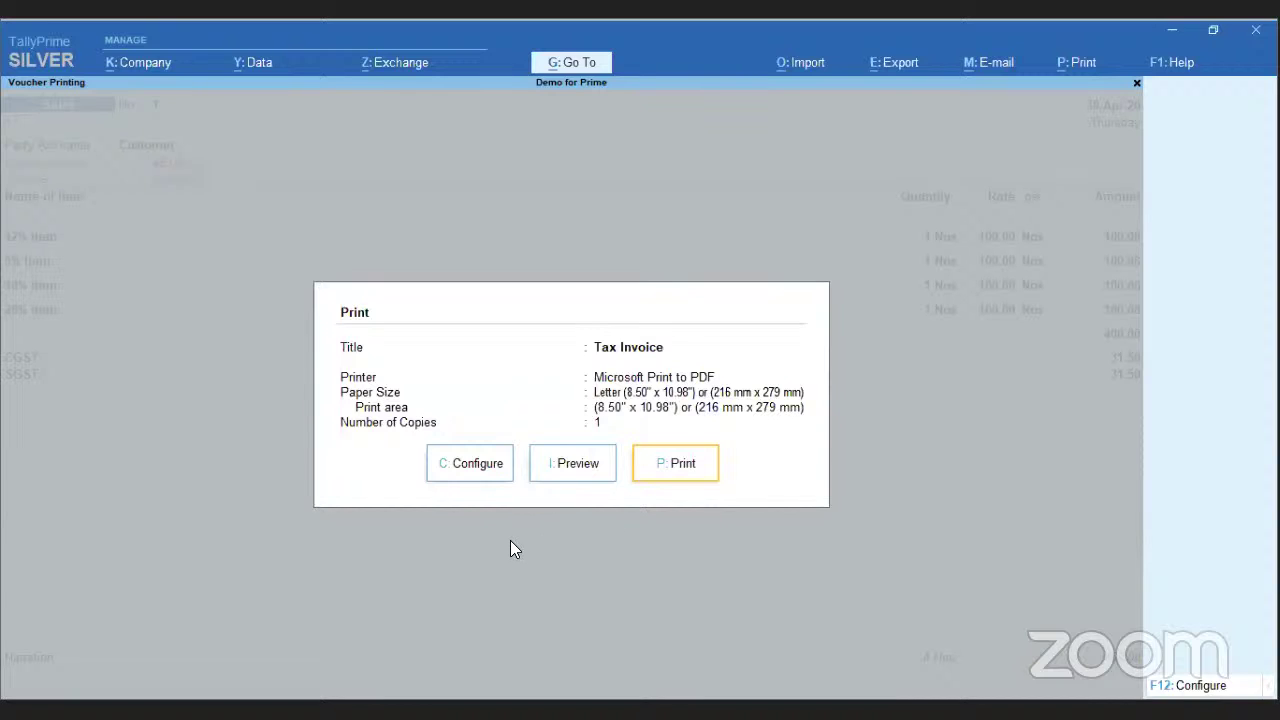
pyautogui.click(478, 468)
pyautogui.press('Up')
pyautogui.press('Up')
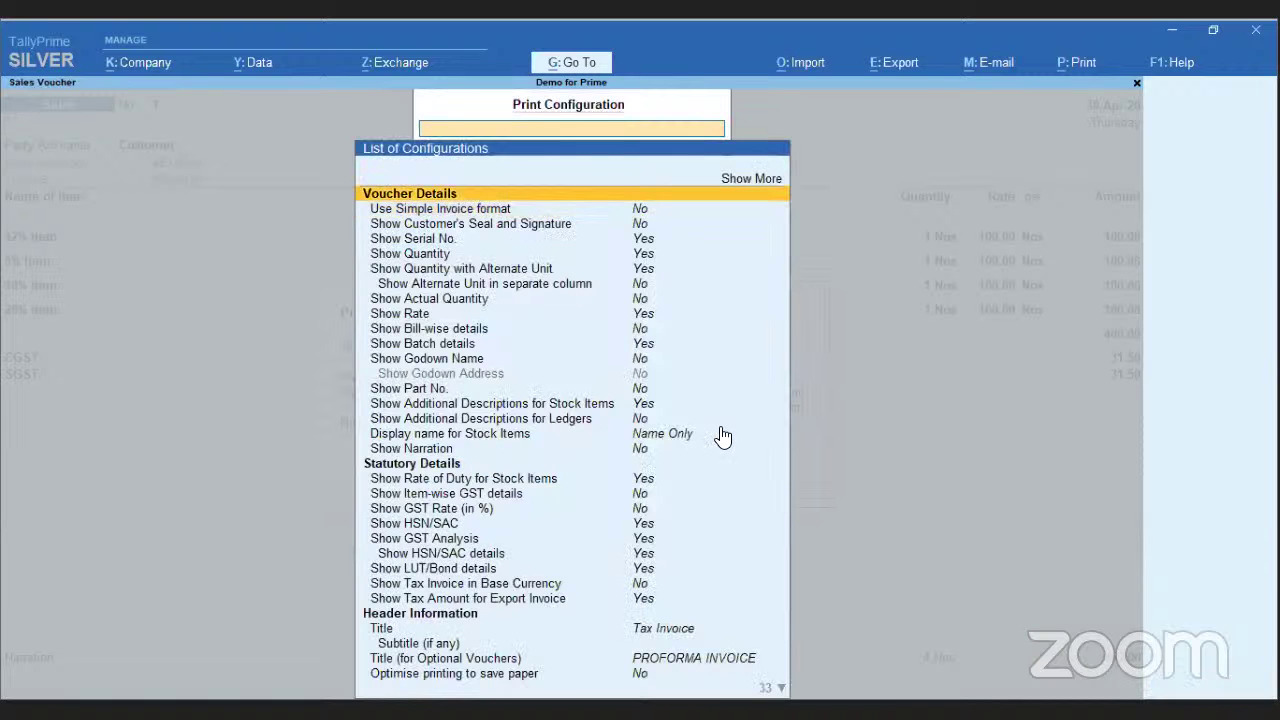
pyautogui.press('Return')
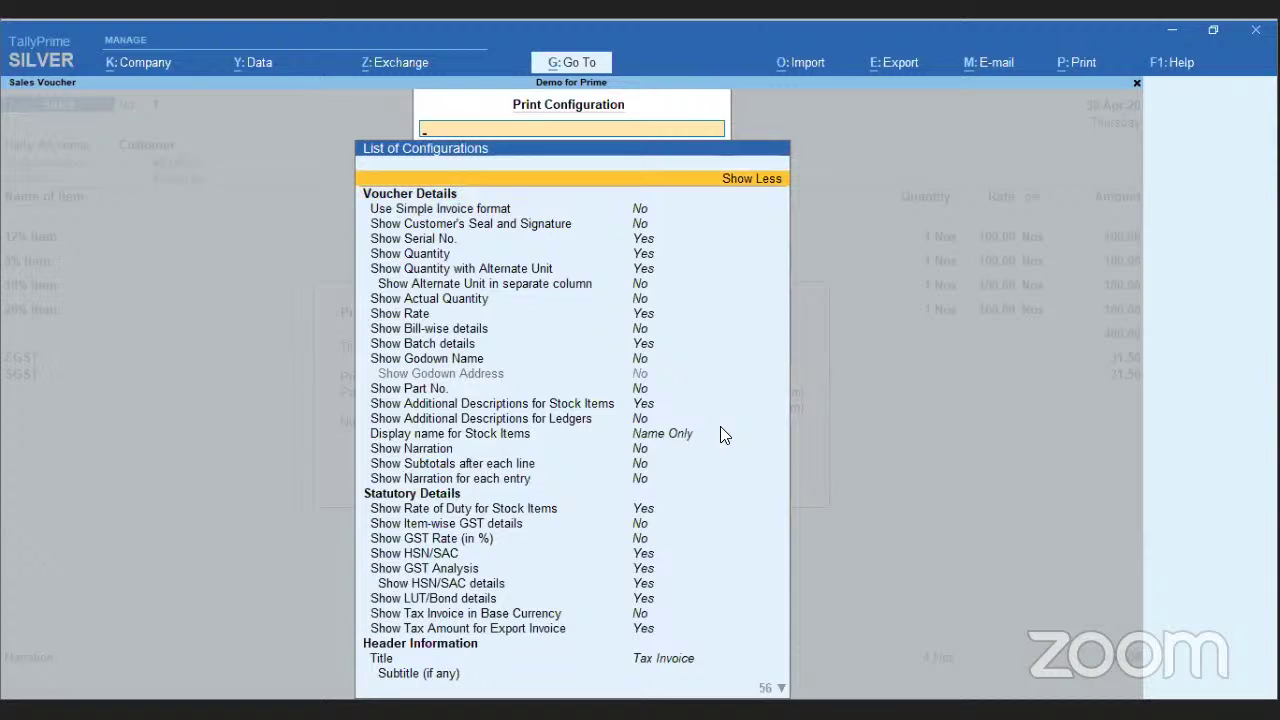
pyautogui.press('Down')
pyautogui.press('Down')
pyautogui.press('Down')
pyautogui.press('Down')
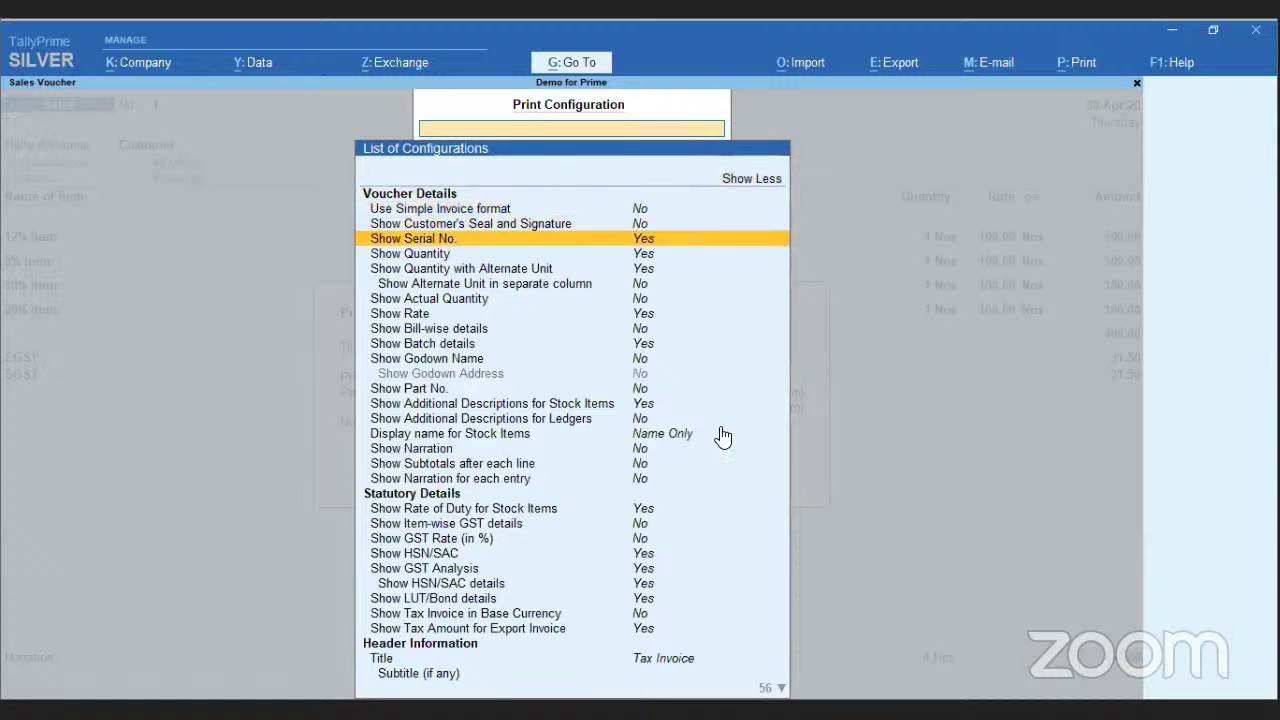
pyautogui.press('Down')
pyautogui.press('Down')
pyautogui.press('Down')
pyautogui.press('Down')
pyautogui.press('Down')
pyautogui.press('Down')
pyautogui.press('Down')
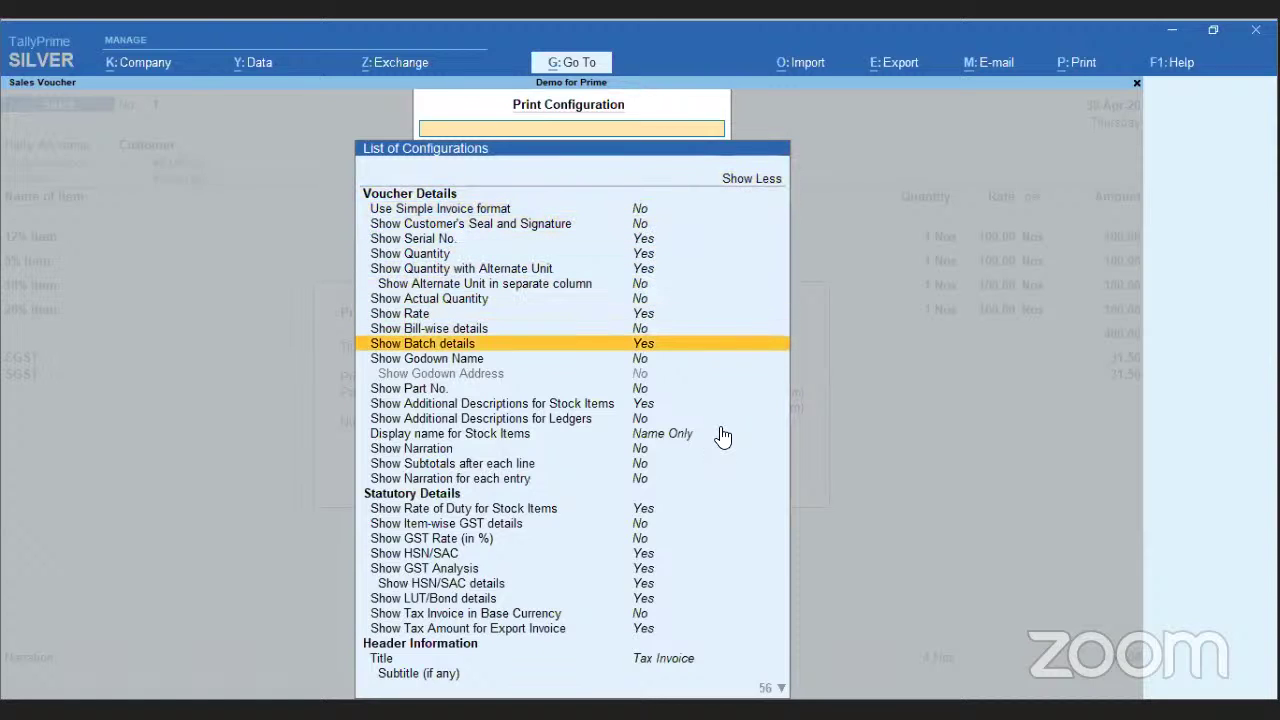
pyautogui.press('Down')
pyautogui.press('Down')
pyautogui.press('Down')
pyautogui.press('Down')
pyautogui.press('Down')
pyautogui.press('Down')
pyautogui.press('Down')
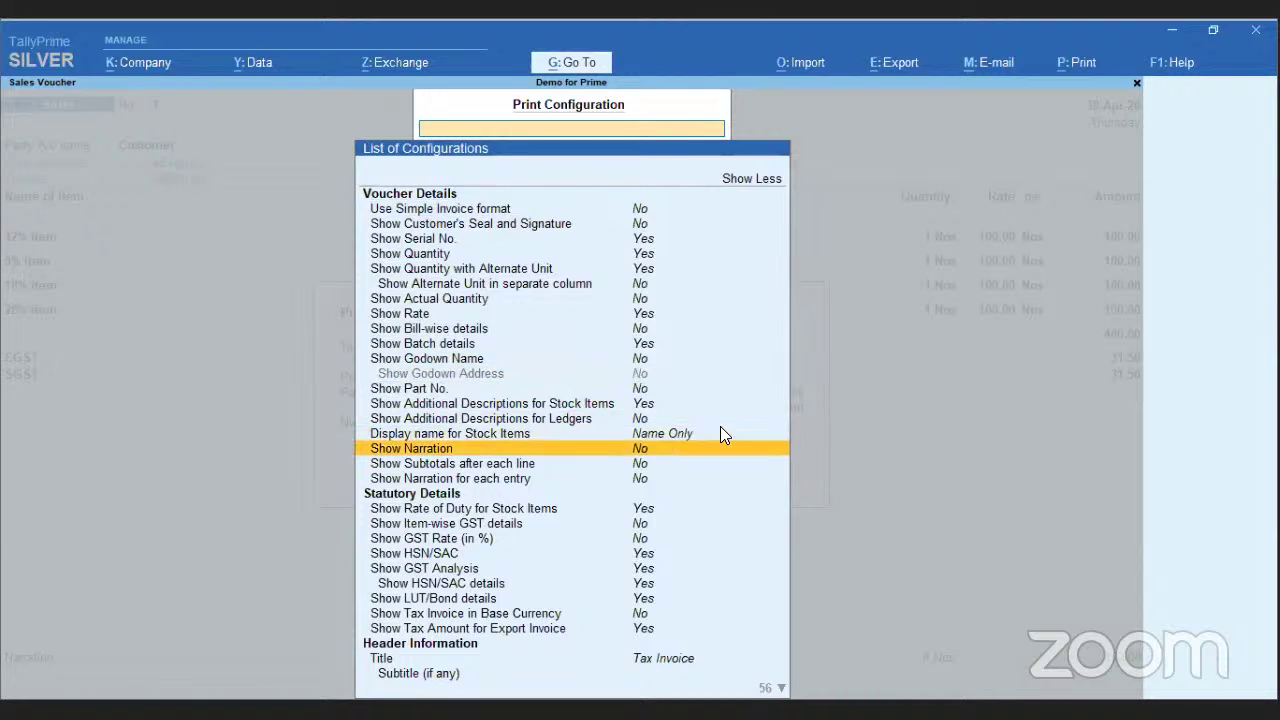
pyautogui.press('Down')
pyautogui.press('Down')
pyautogui.press('Down')
pyautogui.press('Down')
pyautogui.press('Down')
pyautogui.press('Down')
pyautogui.press('Down')
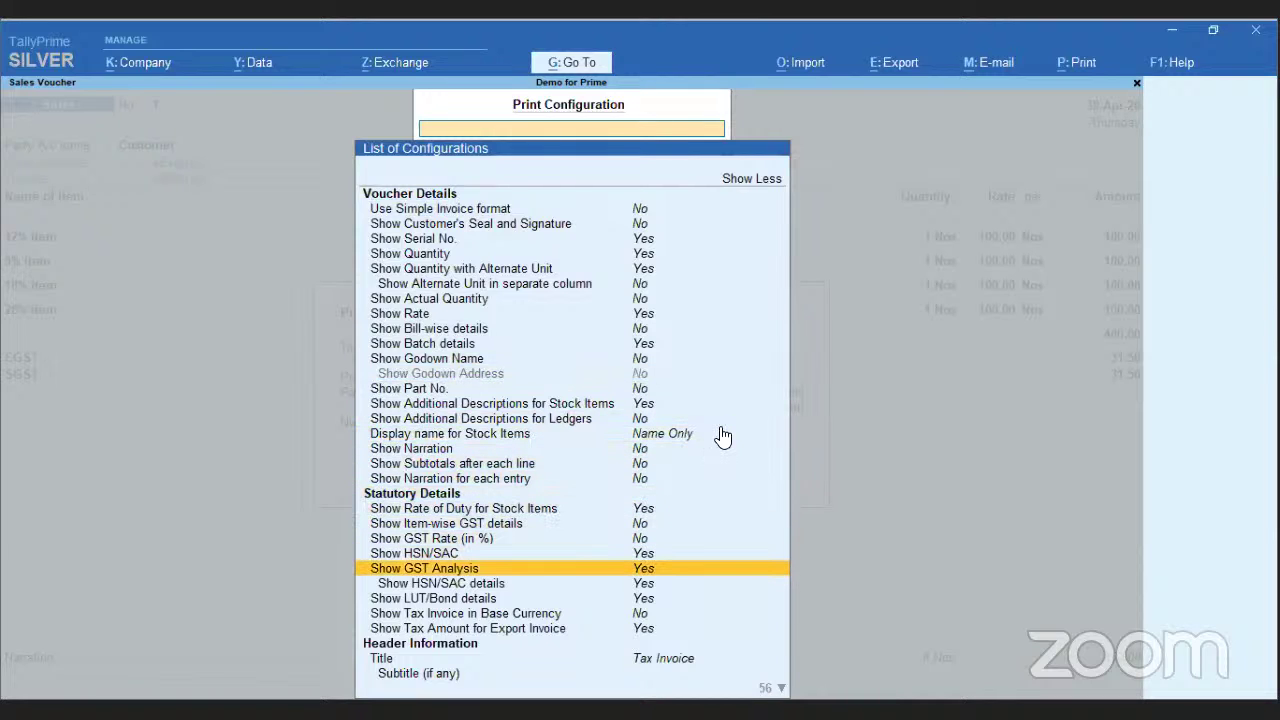
pyautogui.press('Down')
pyautogui.press('Down')
pyautogui.press('Down')
pyautogui.press('Down')
pyautogui.press('Down')
pyautogui.press('Down')
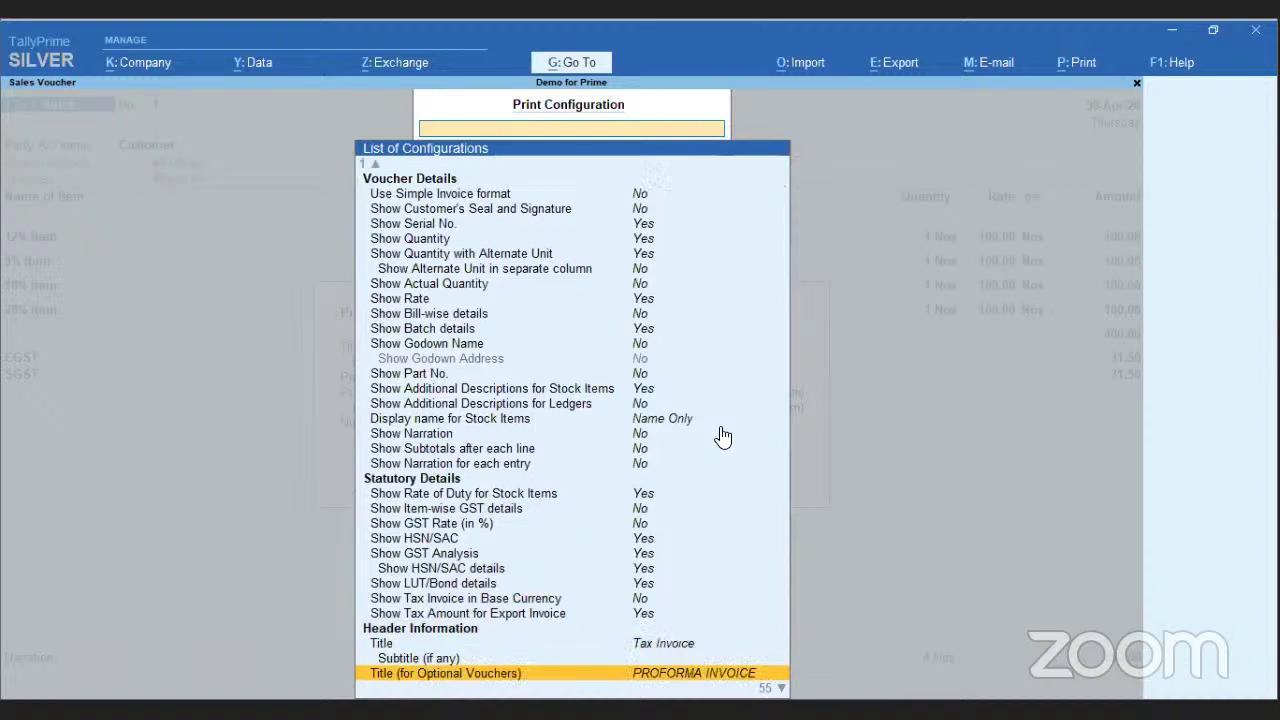
pyautogui.press('Down')
pyautogui.press('Down')
pyautogui.press('Down')
pyautogui.press('Down')
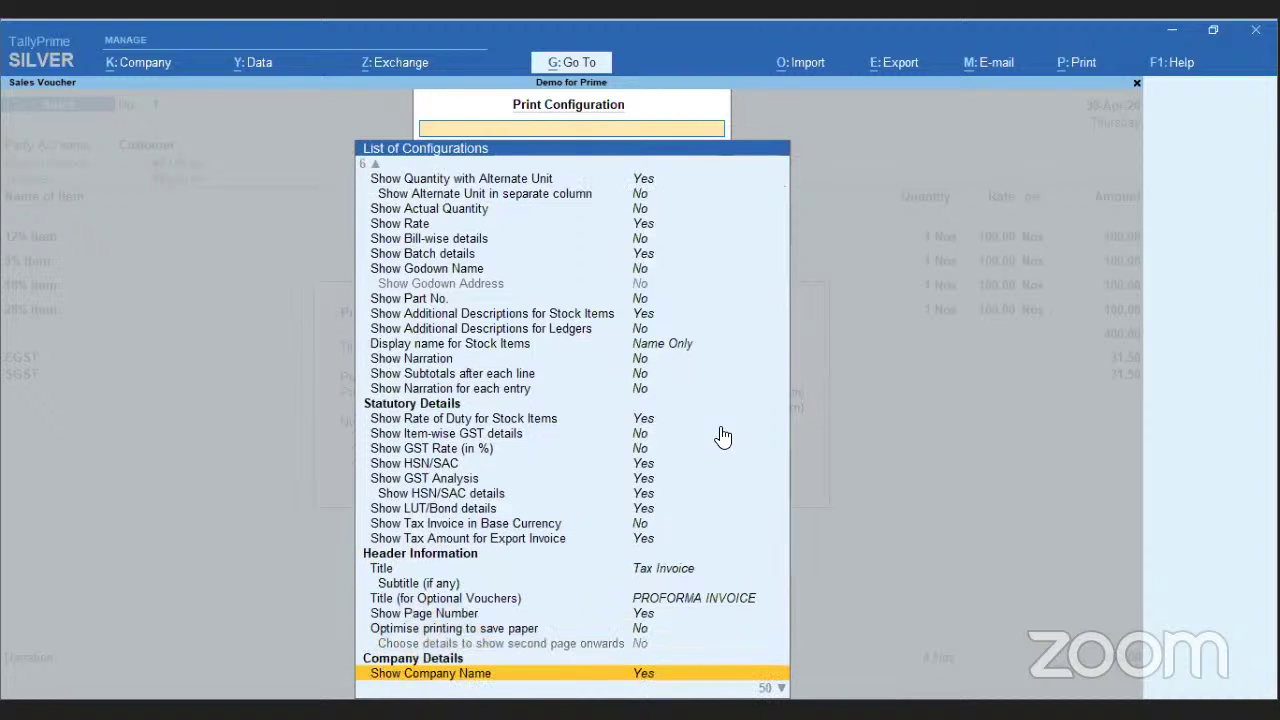
pyautogui.press('Down')
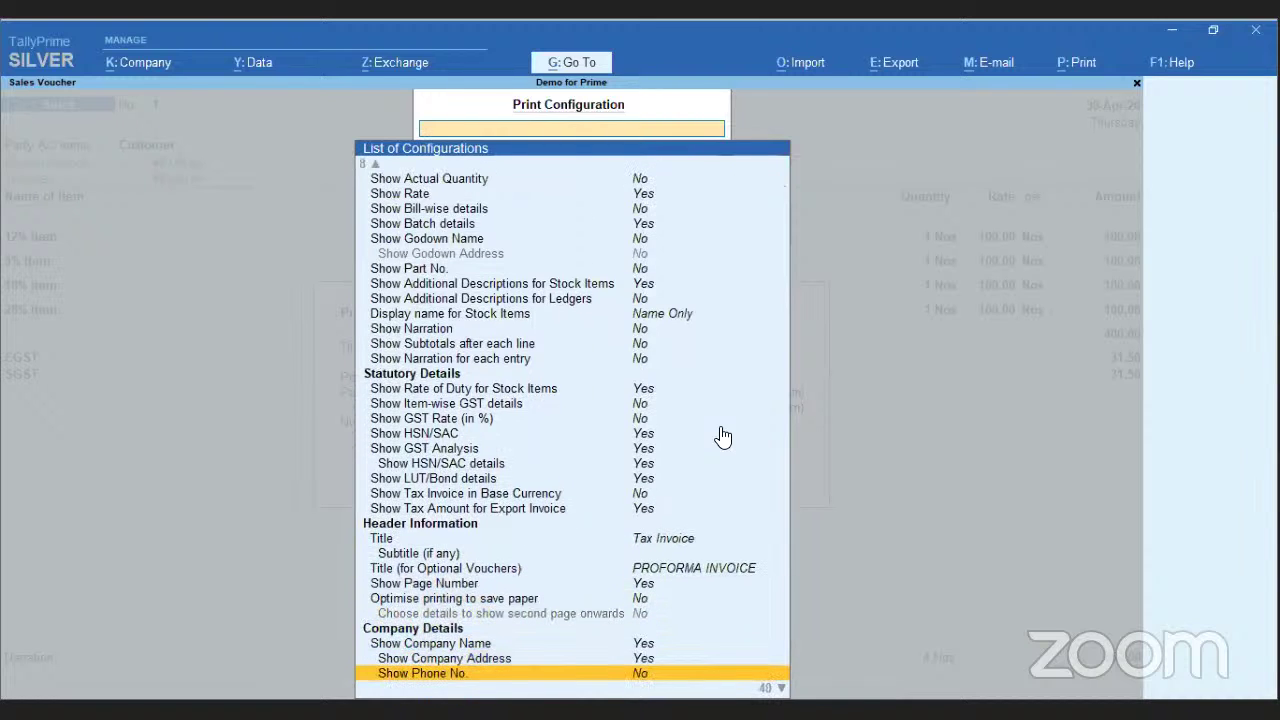
pyautogui.press('Up')
pyautogui.press('Up')
pyautogui.press('Up')
pyautogui.press('Up')
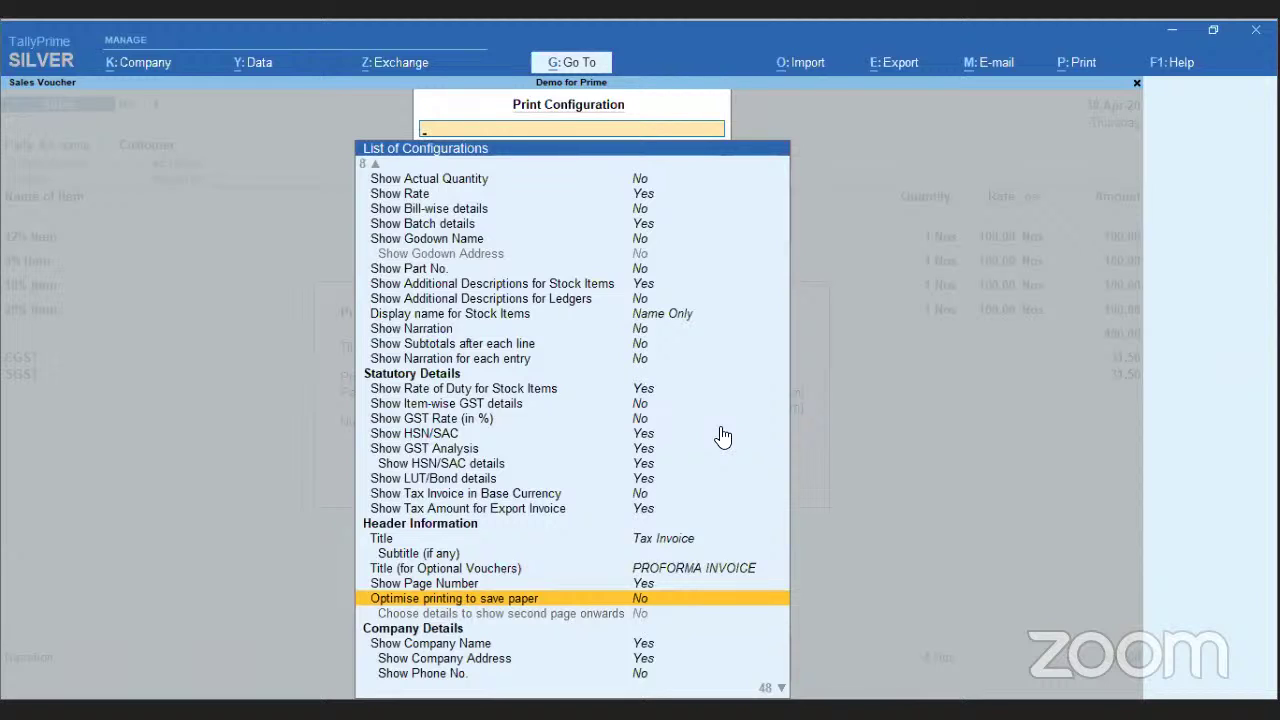
pyautogui.press('Return')
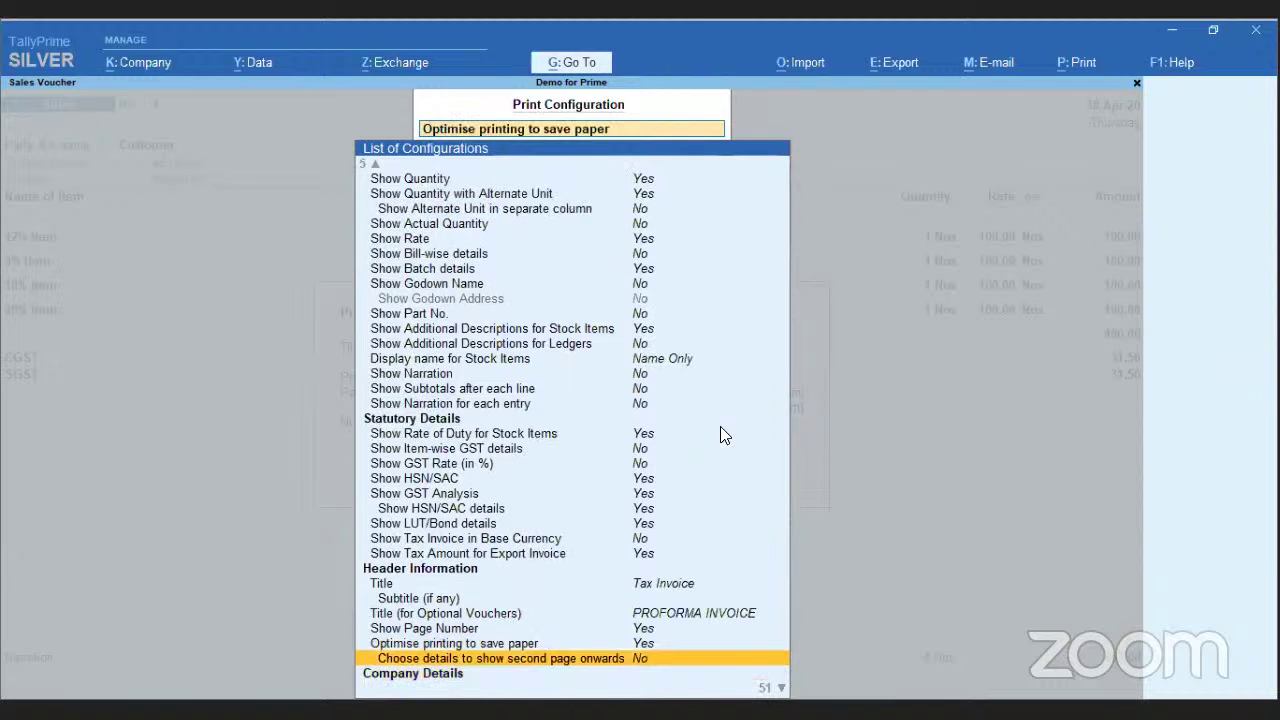
# - Set 'Optimise printing to save paper' to Yes and open 'Choose details to show second page onwards'
pyautogui.press('Down')
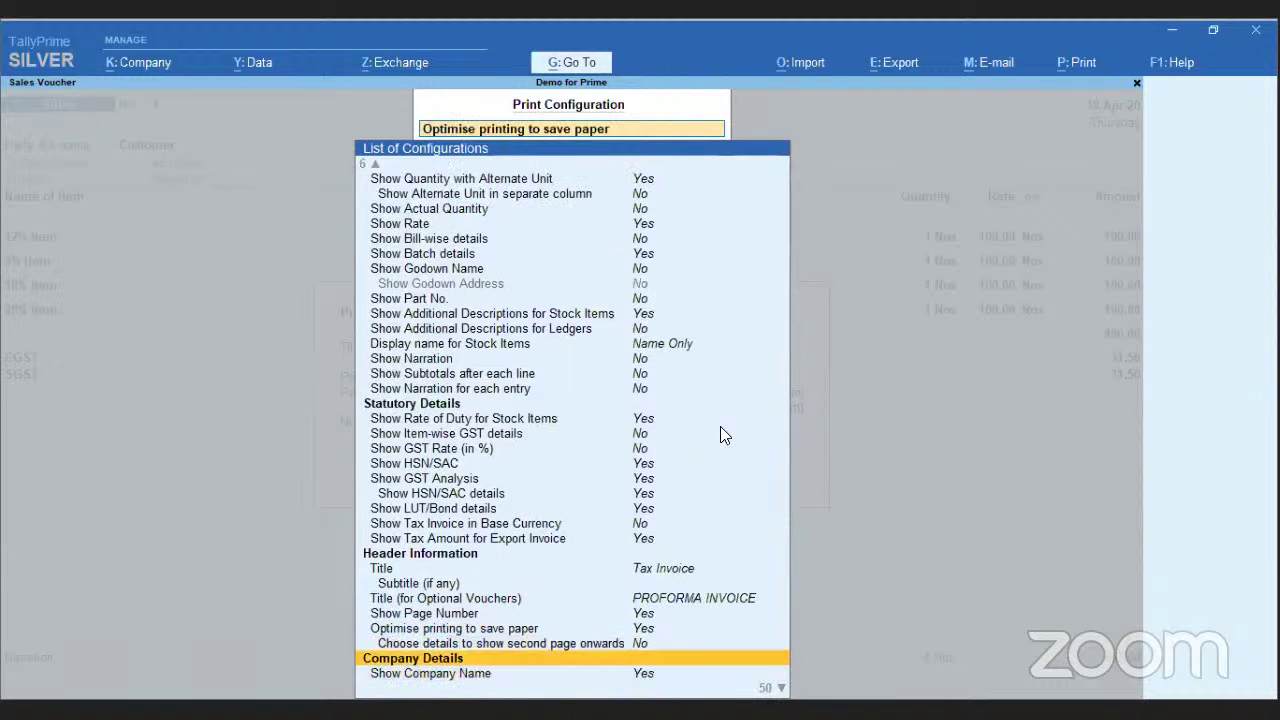
pyautogui.press('Up')
pyautogui.press('Up')
pyautogui.press('Down')
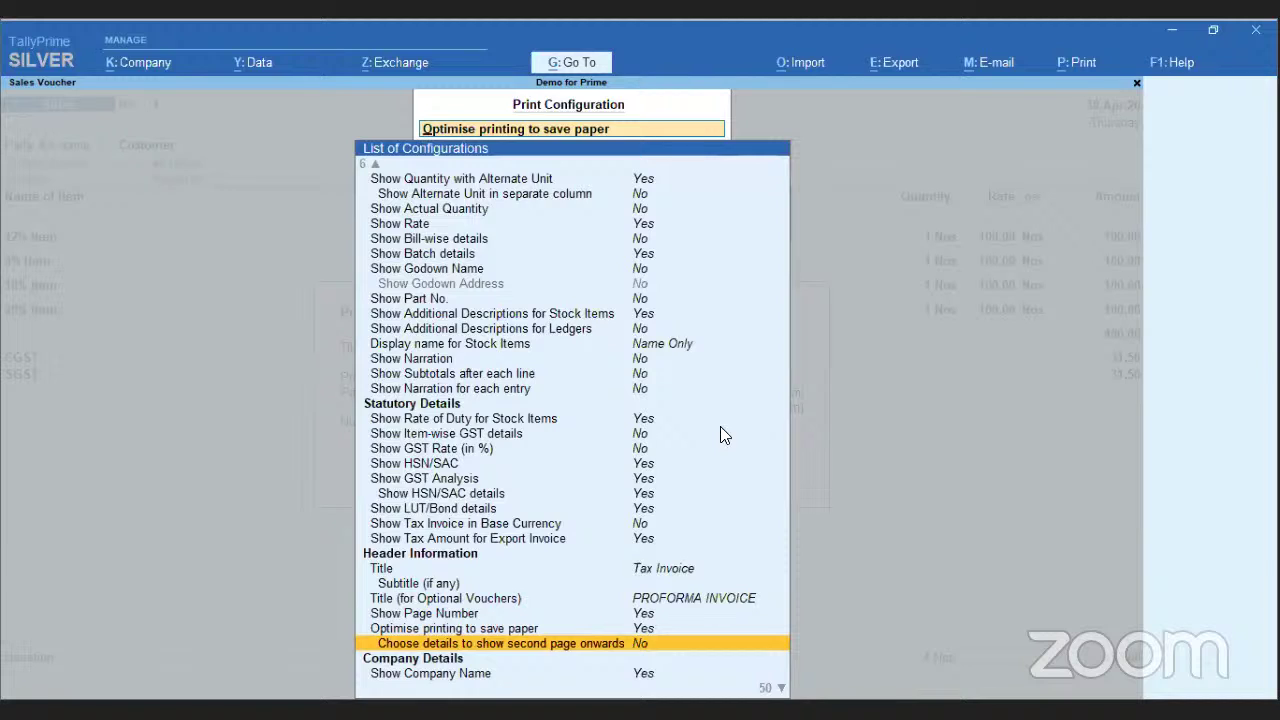
pyautogui.press('Return')
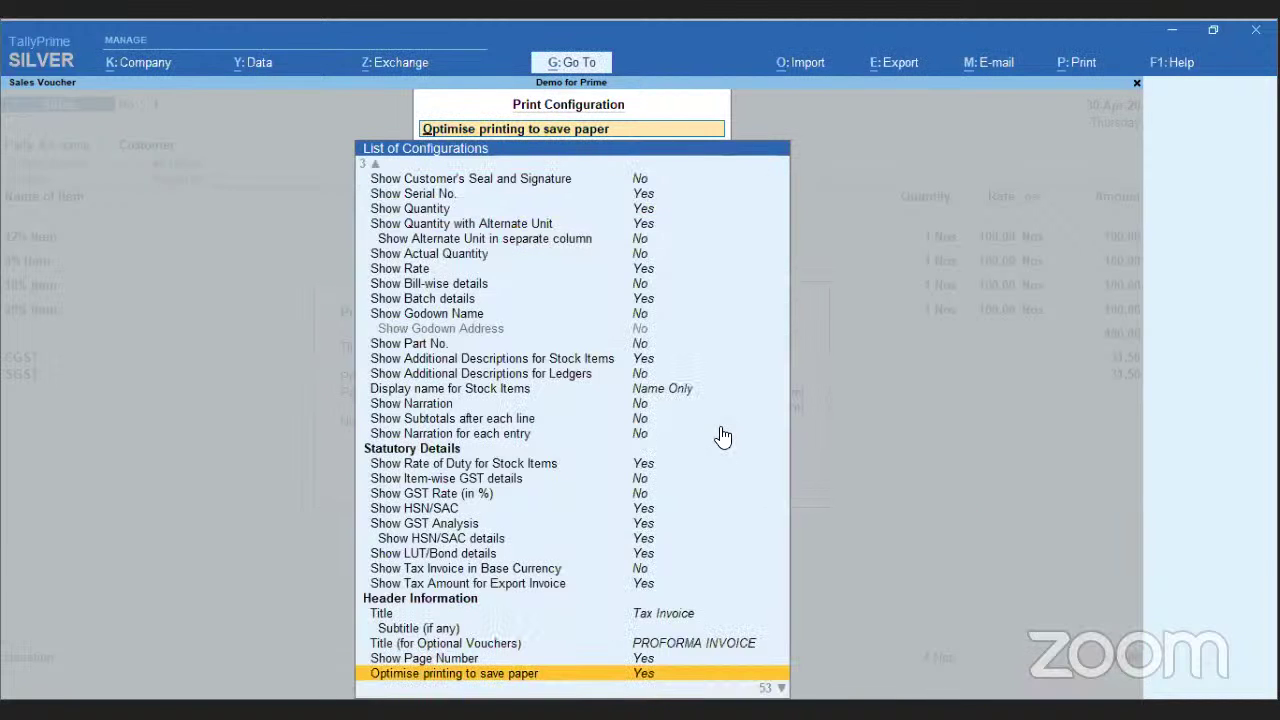
pyautogui.press('Down')
pyautogui.press('Down')
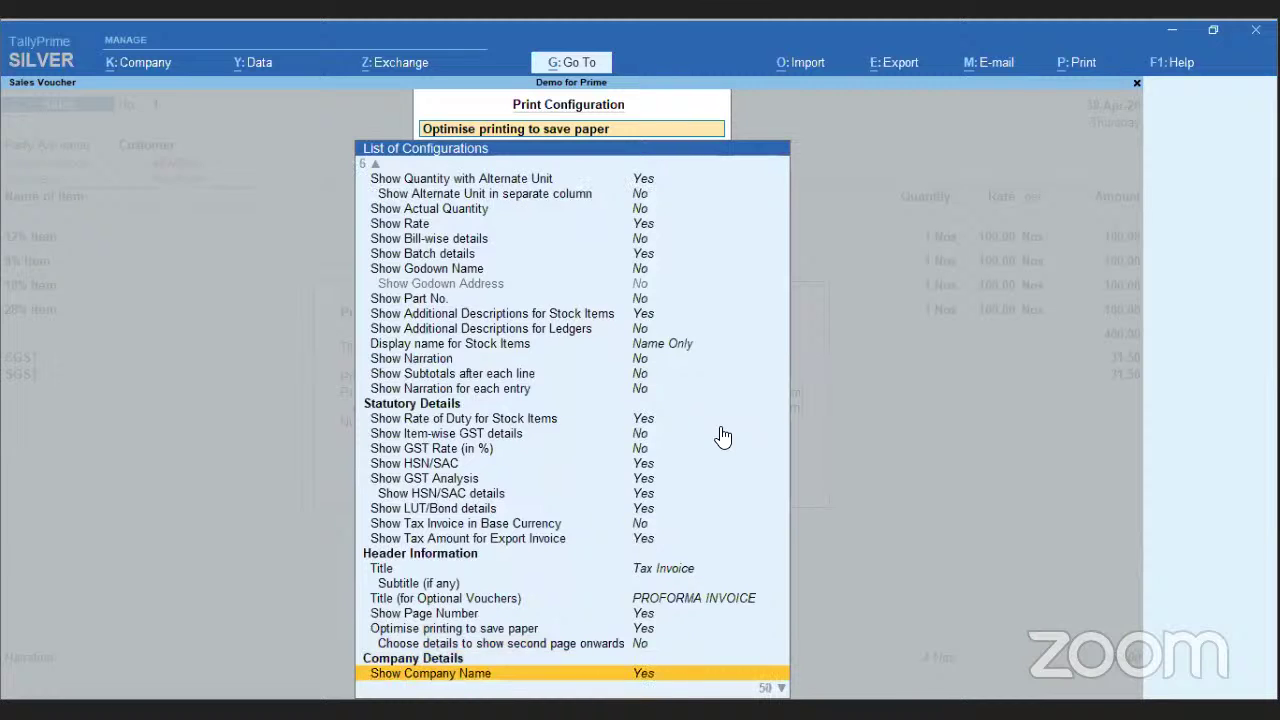
pyautogui.press('Up')
pyautogui.press('Return')
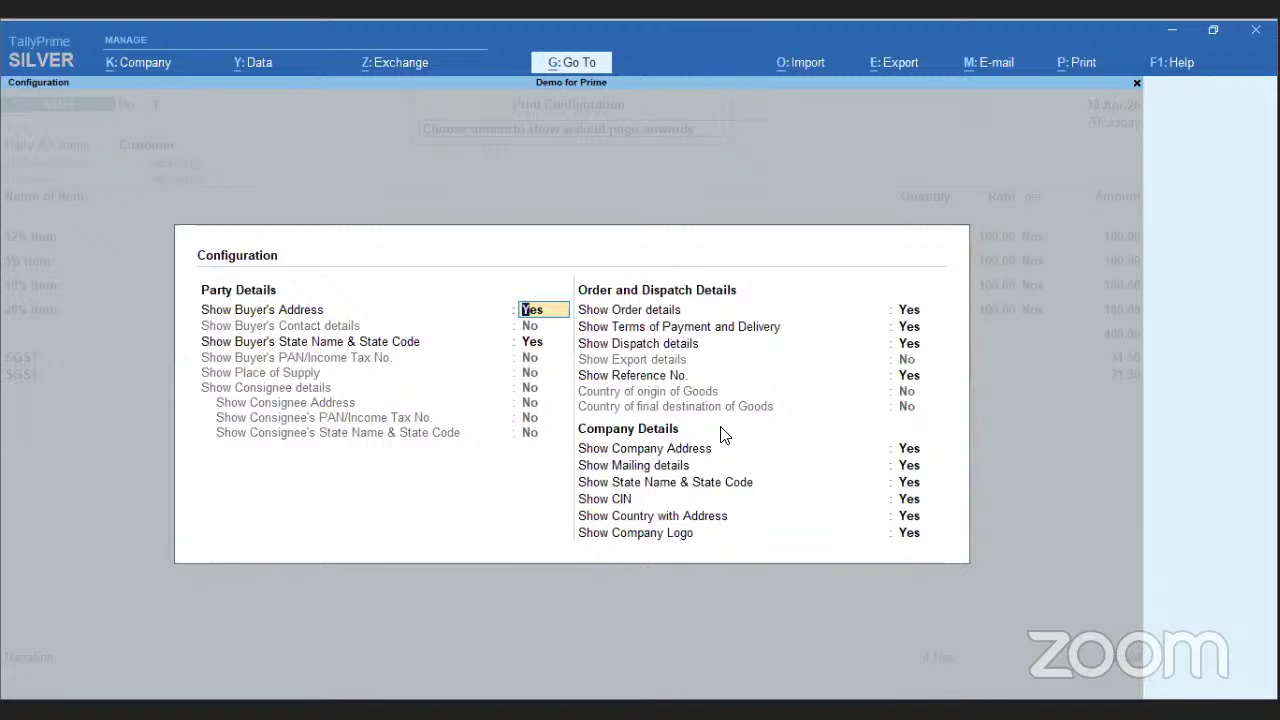
# - Hide Order details, Terms of Payment, Dispatch details and Reference No. on second pages, then accept
pyautogui.press('Right')
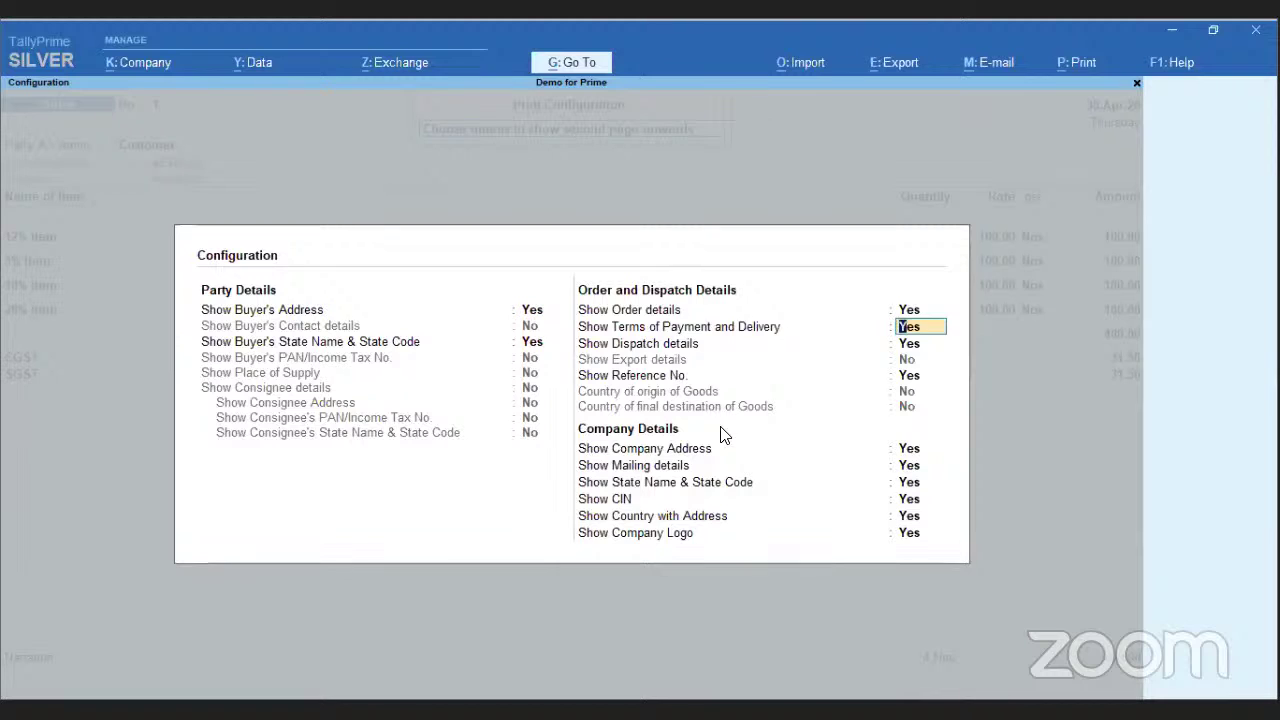
pyautogui.write('n')
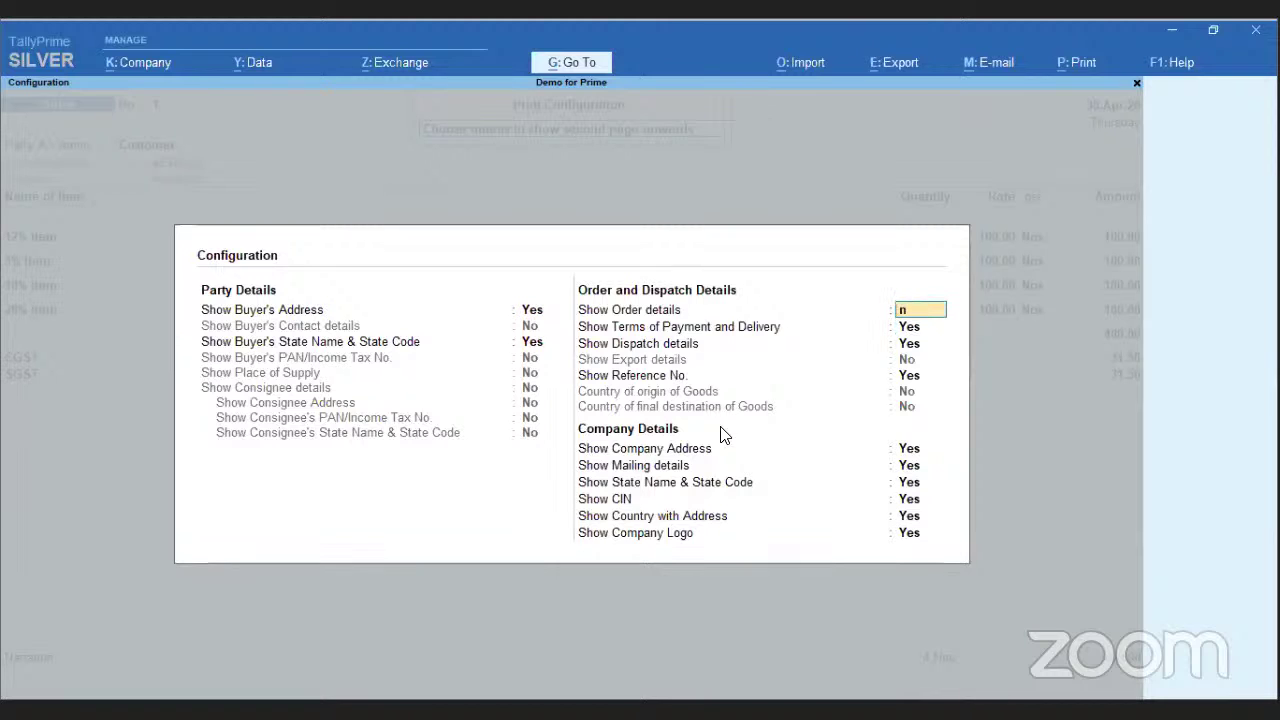
pyautogui.press('Return')
pyautogui.write('n')
pyautogui.press('Return')
pyautogui.write('n')
pyautogui.press('Return')
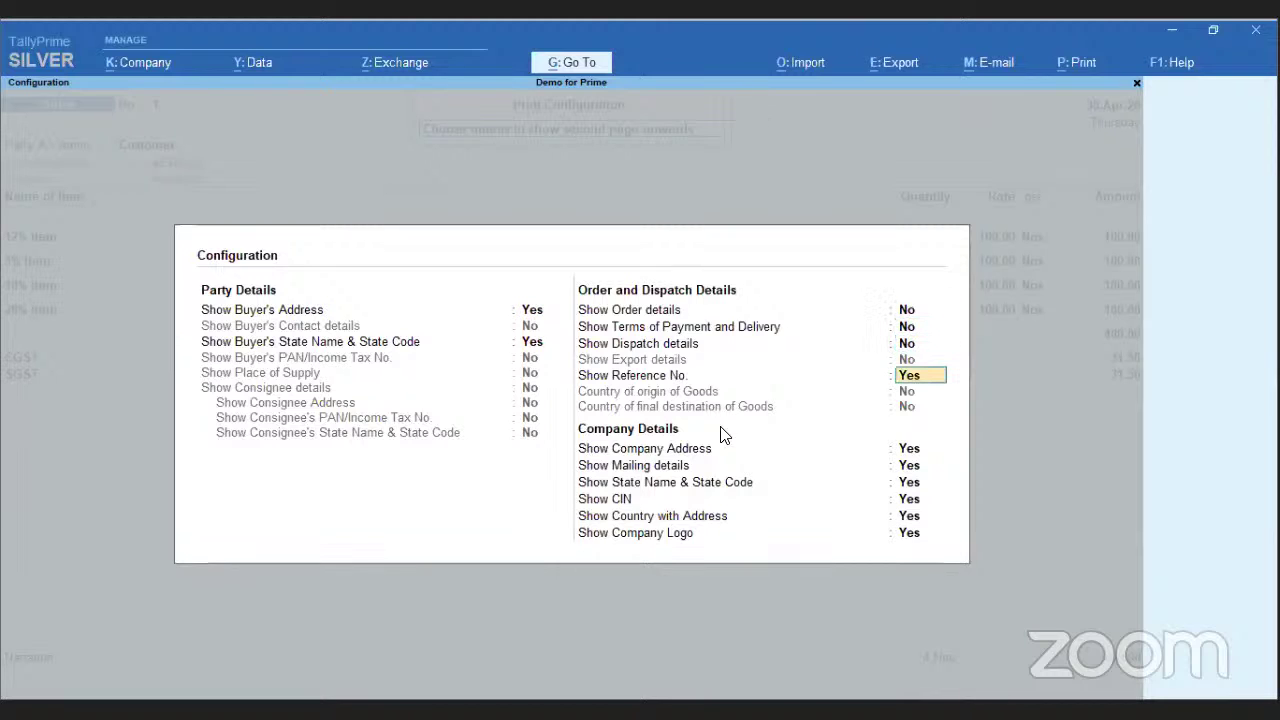
pyautogui.write('n')
pyautogui.press('Return')
pyautogui.press('Return')
pyautogui.press('Return')
pyautogui.press('Return')
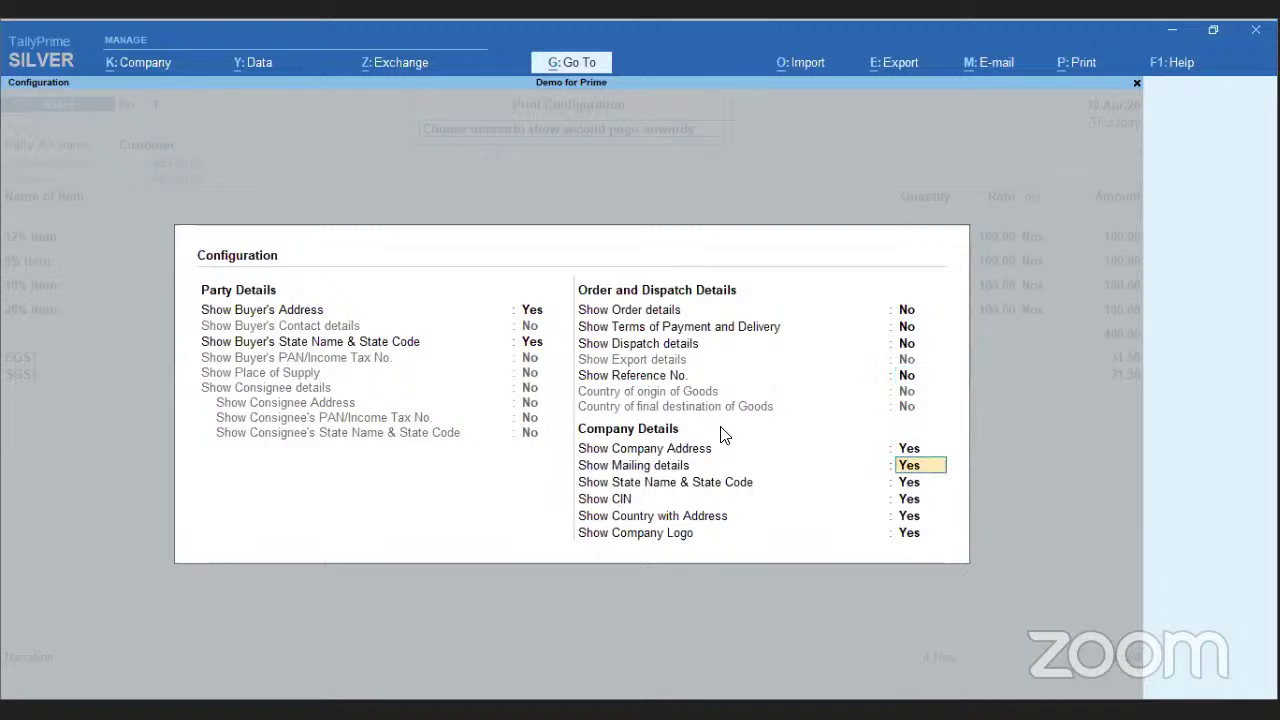
pyautogui.press('Return')
pyautogui.press('Return')
pyautogui.press('Return')
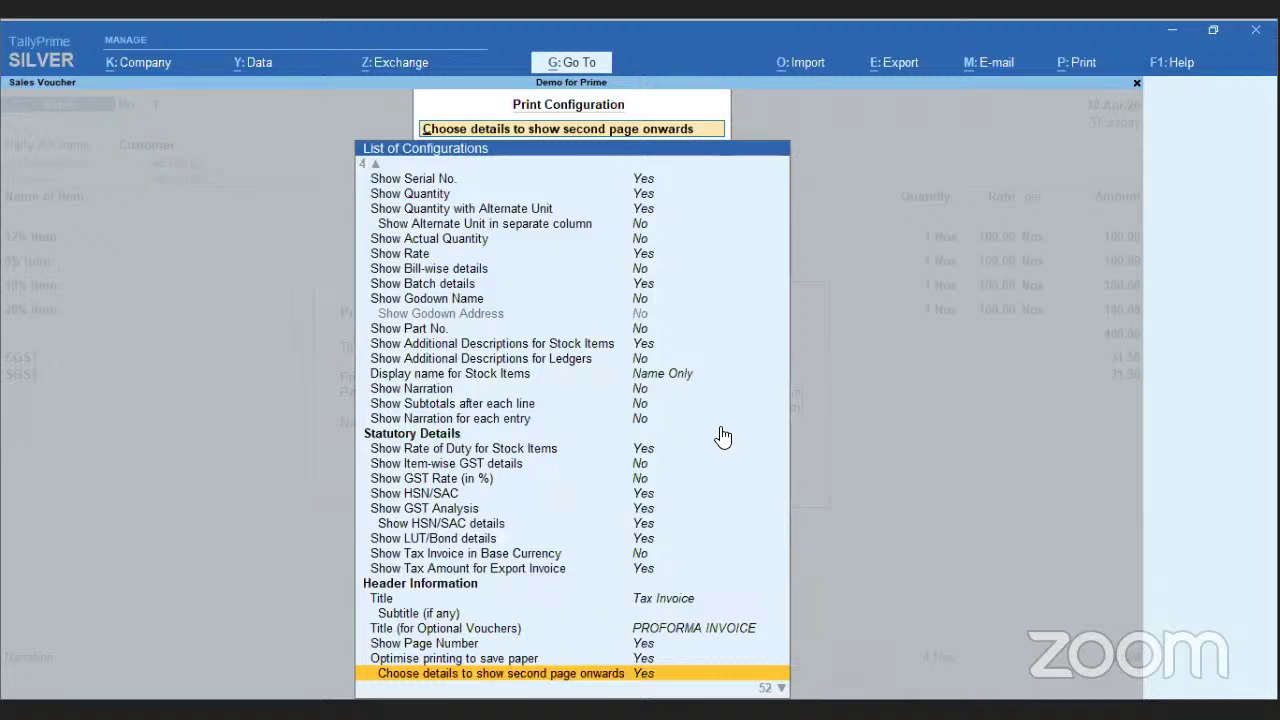
pyautogui.press('ctrl')
pyautogui.hotkey('ctrl', 'a')
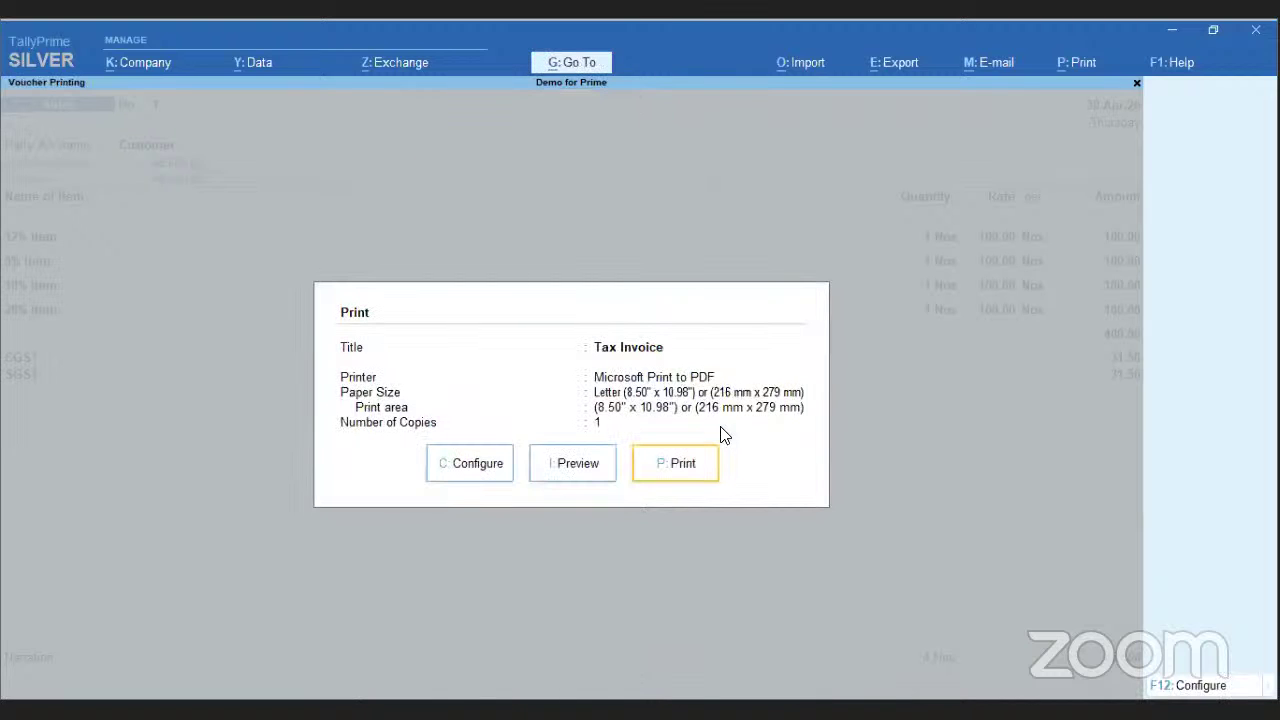
pyautogui.click(565, 477)
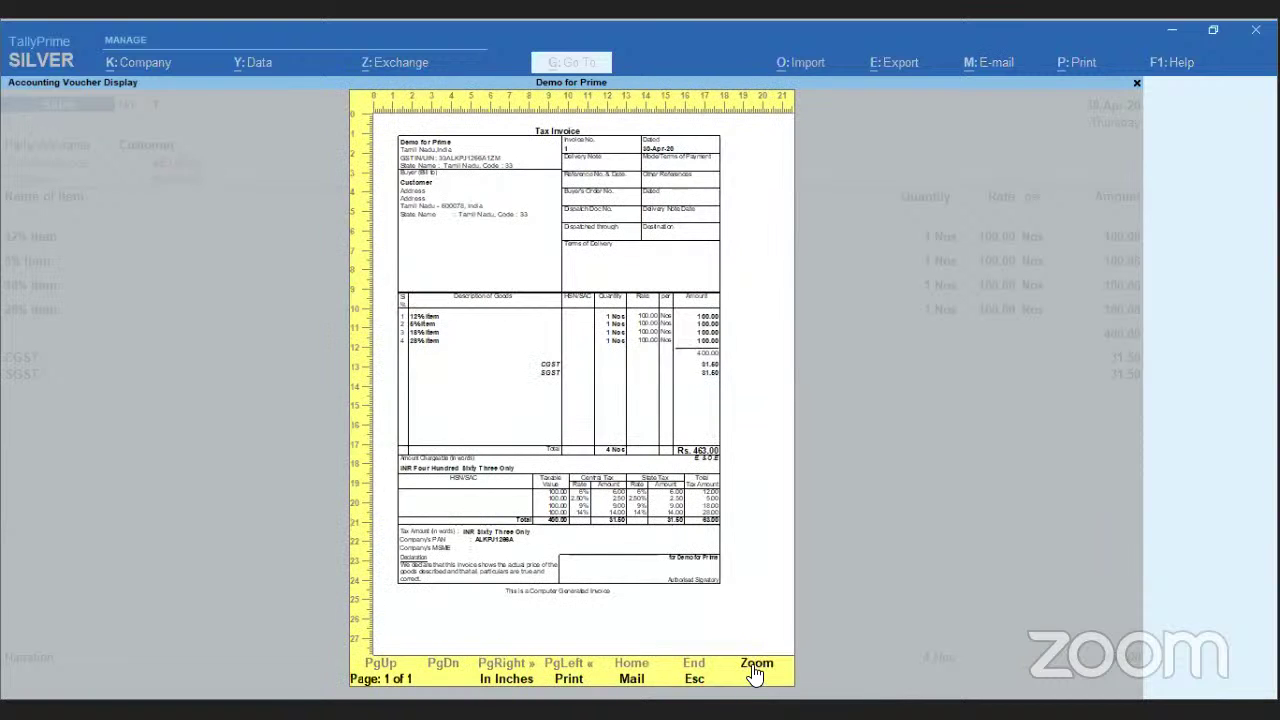
pyautogui.click(756, 664)
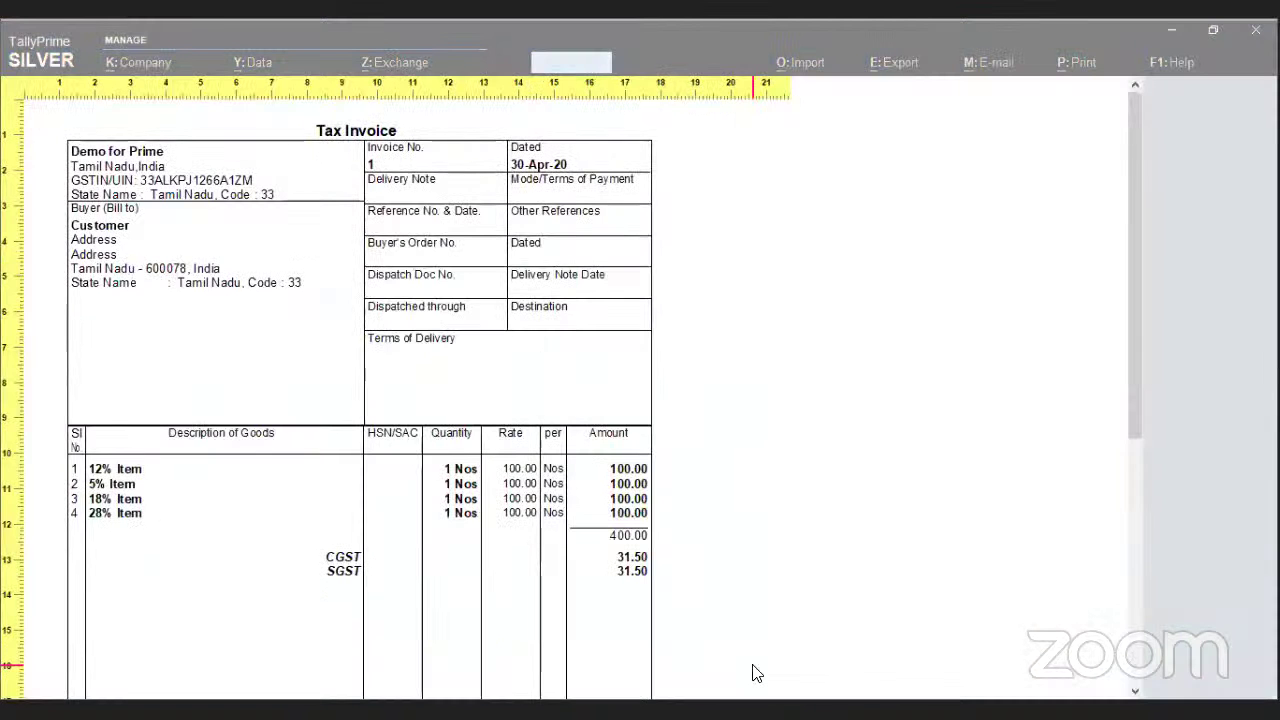
pyautogui.scroll(-1, 1132, 340)
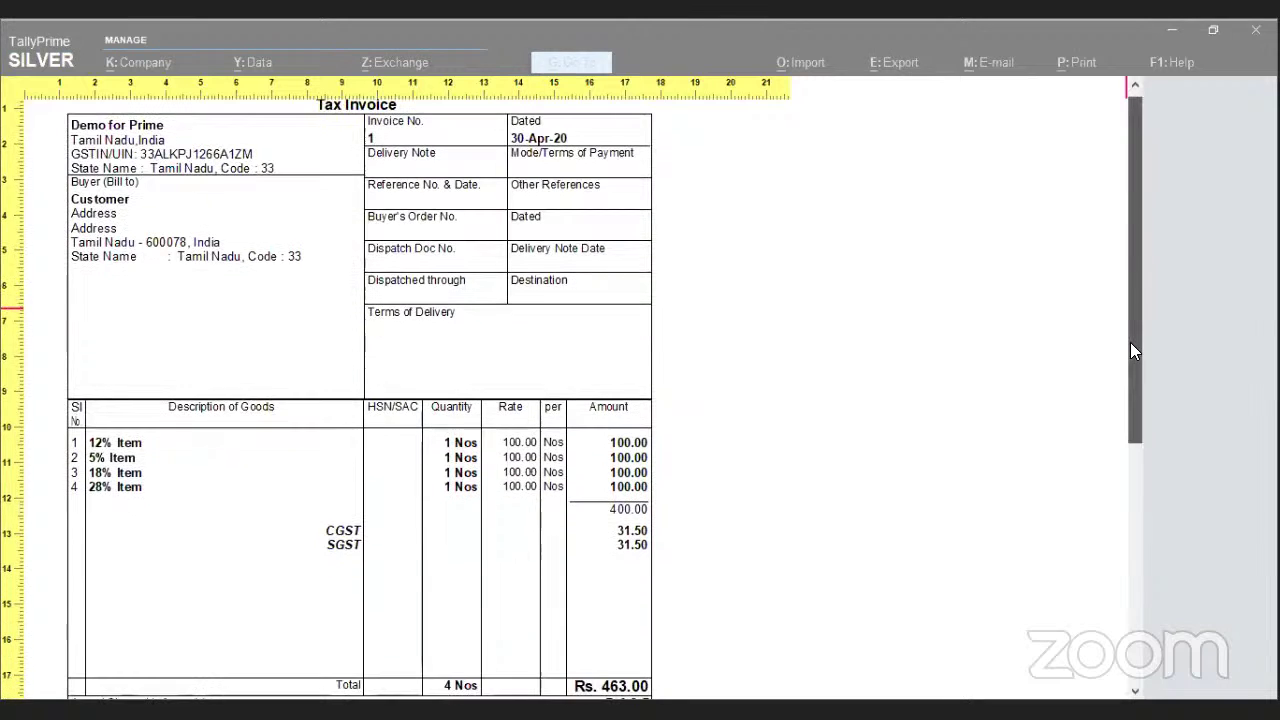
pyautogui.moveTo(1131, 350); pyautogui.dragTo(1133, 392)
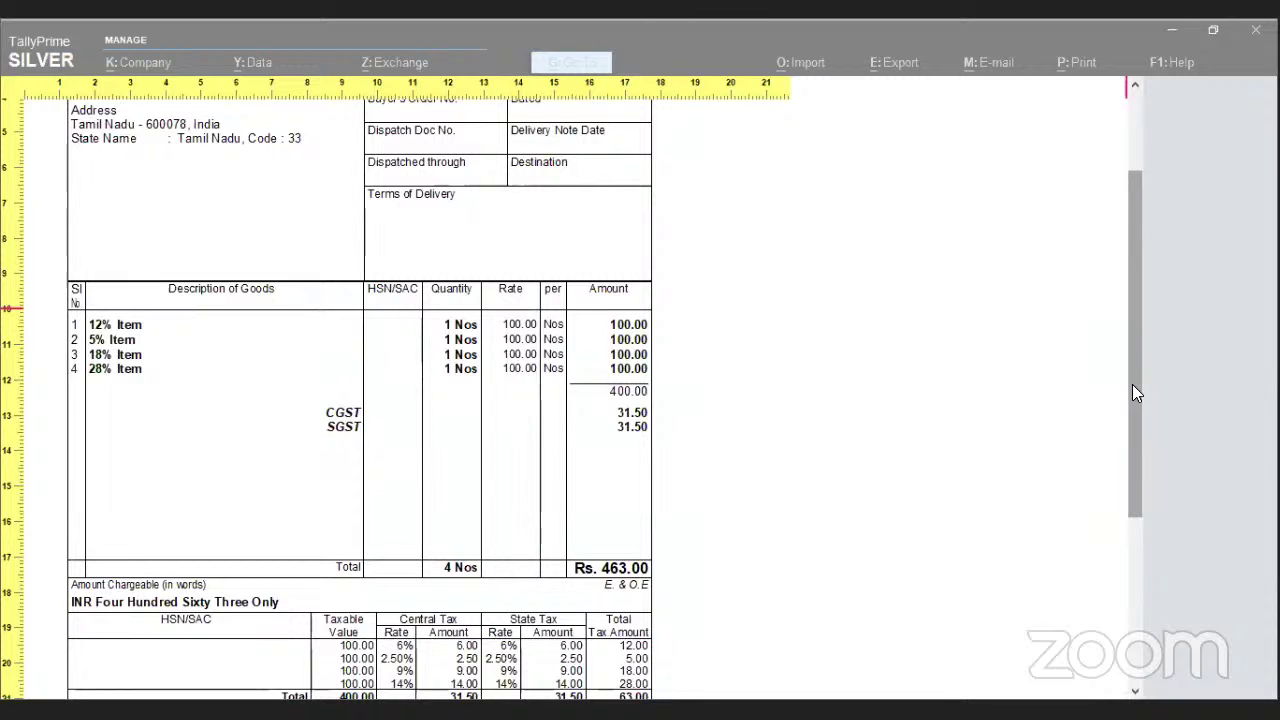
pyautogui.hotkey('alt', 'z')
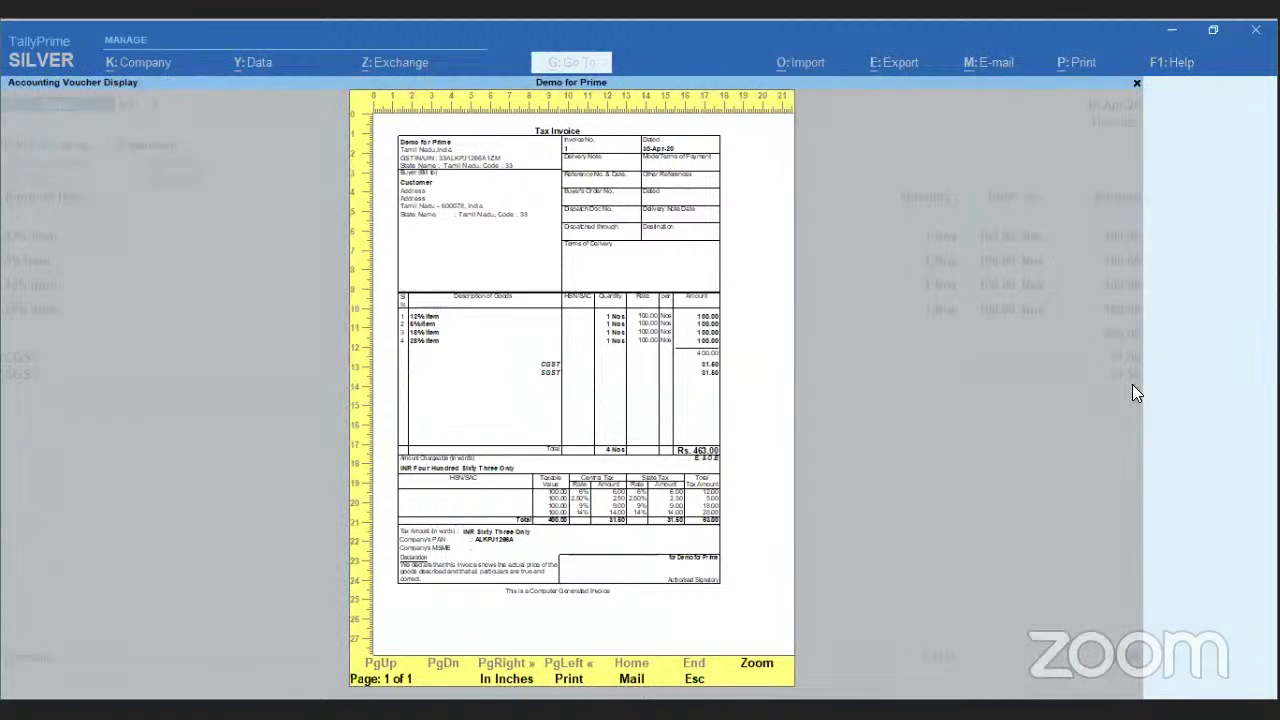
pyautogui.press('Escape')
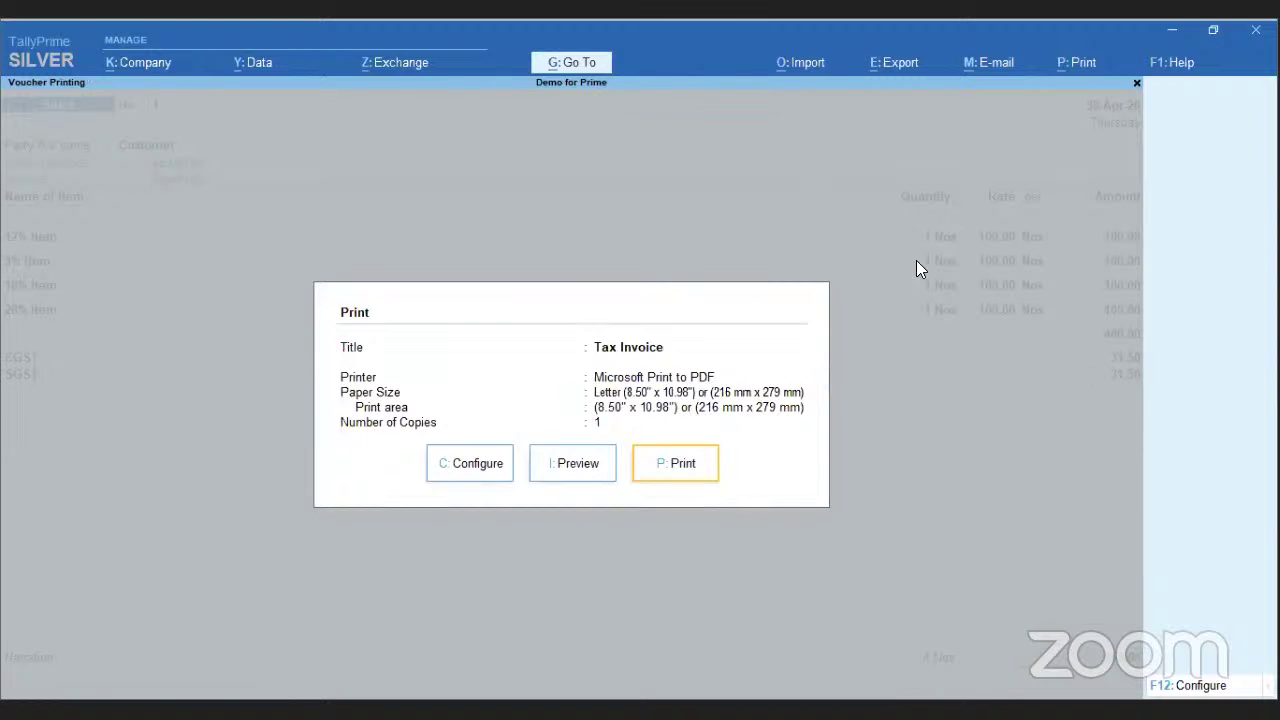
# - Start an e-mail of the current Tax Invoice and select the first sender profile
pyautogui.click(988, 64)
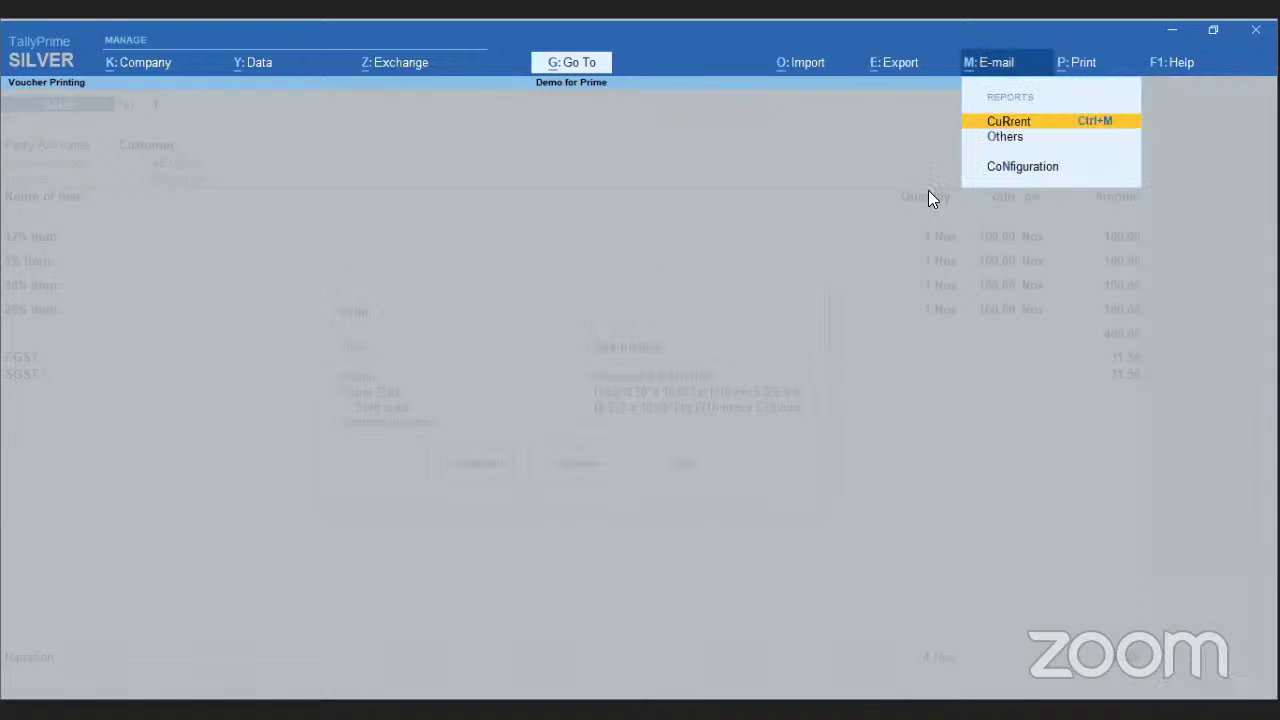
pyautogui.press('Down')
pyautogui.press('Up')
pyautogui.press('Return')
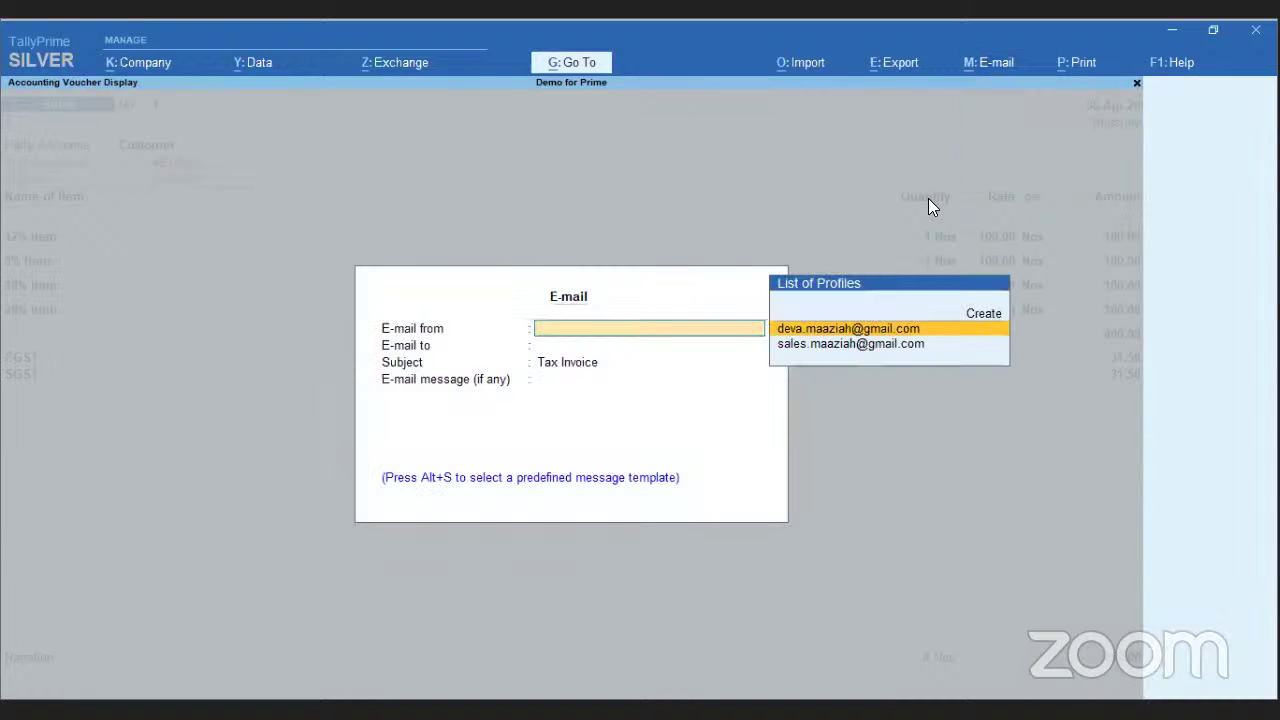
pyautogui.press('Up')
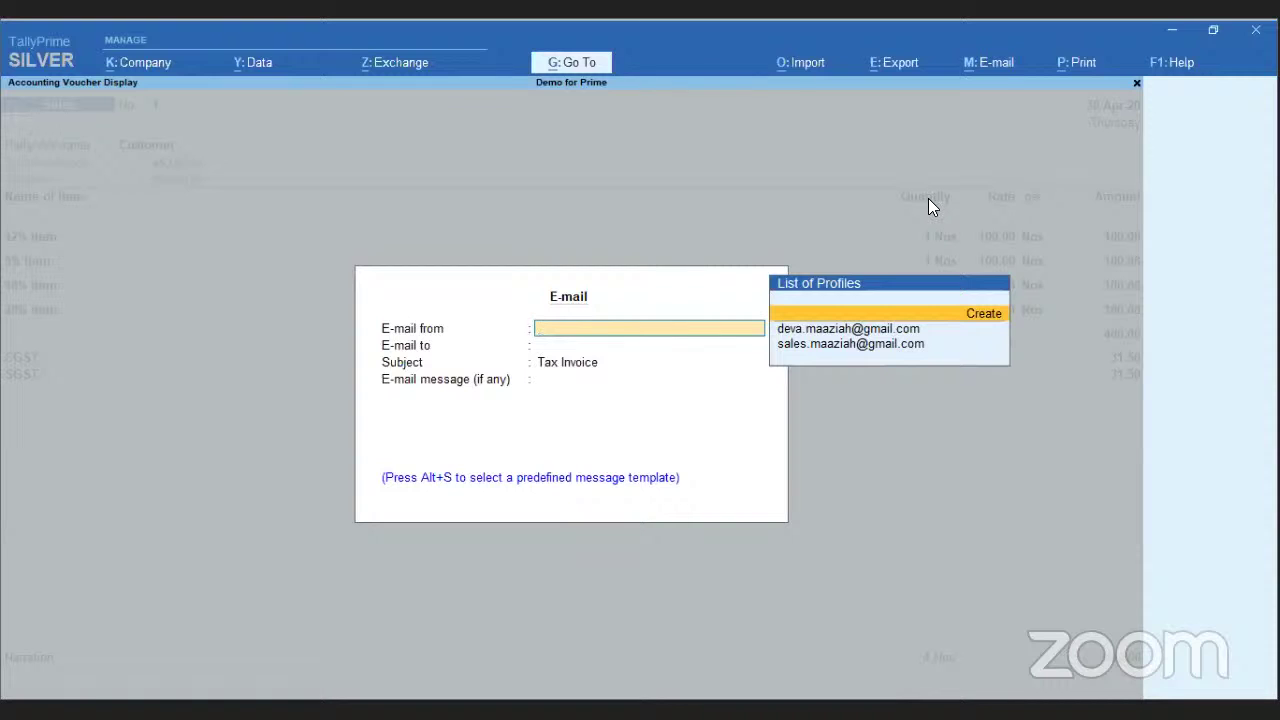
pyautogui.press('Down')
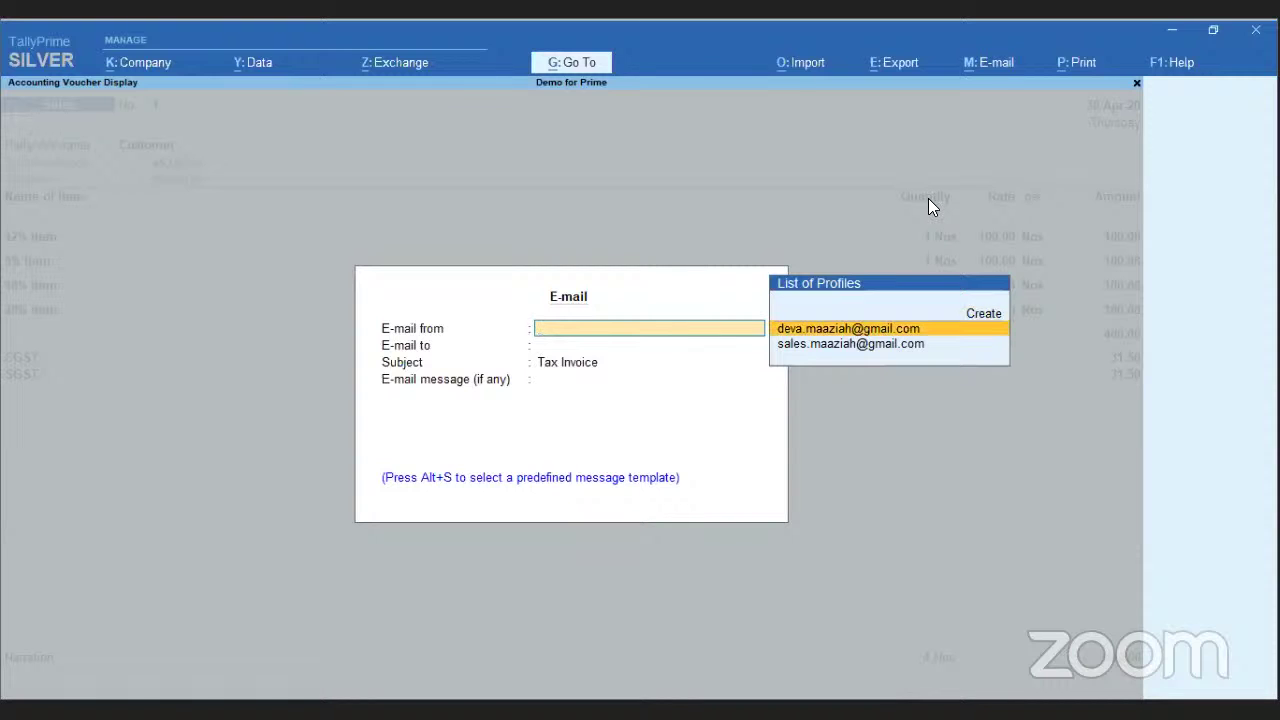
# - Accept the Multiple Address recipients, keep subject 'Tax Invoice', and insert the predefined Thank you Message
pyautogui.press('Return')
pyautogui.press('Return')
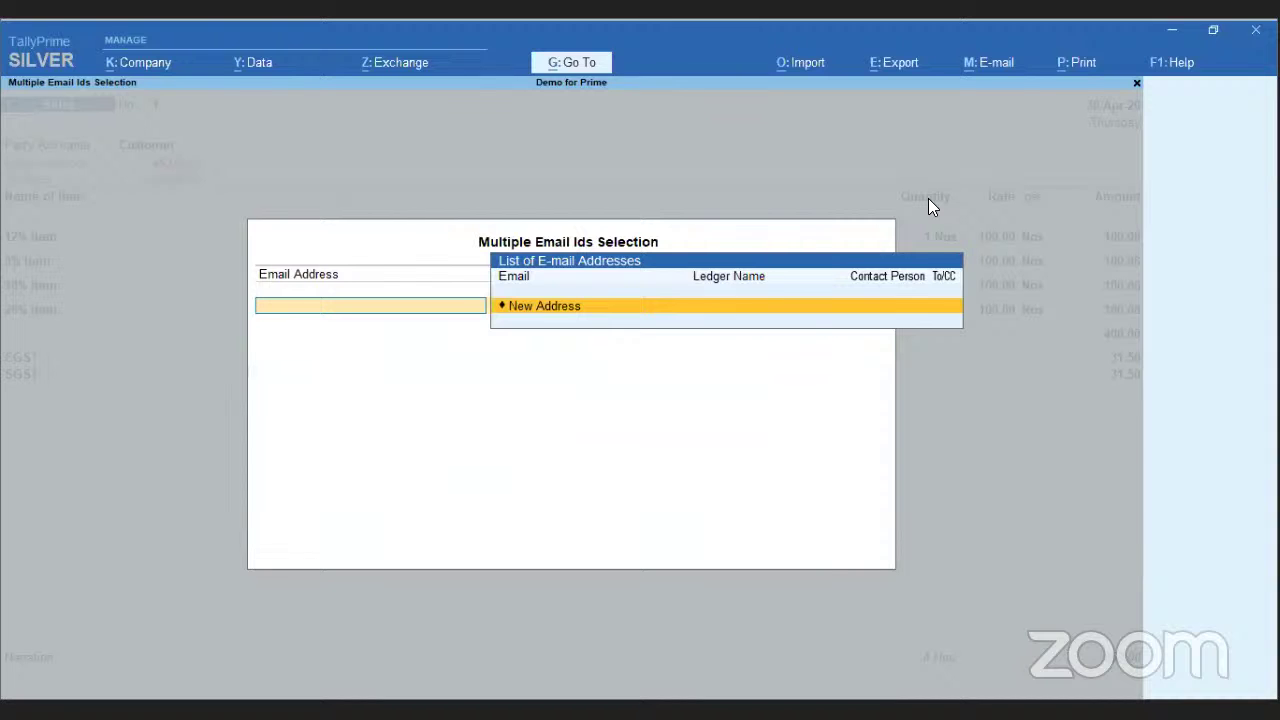
pyautogui.press('Escape')
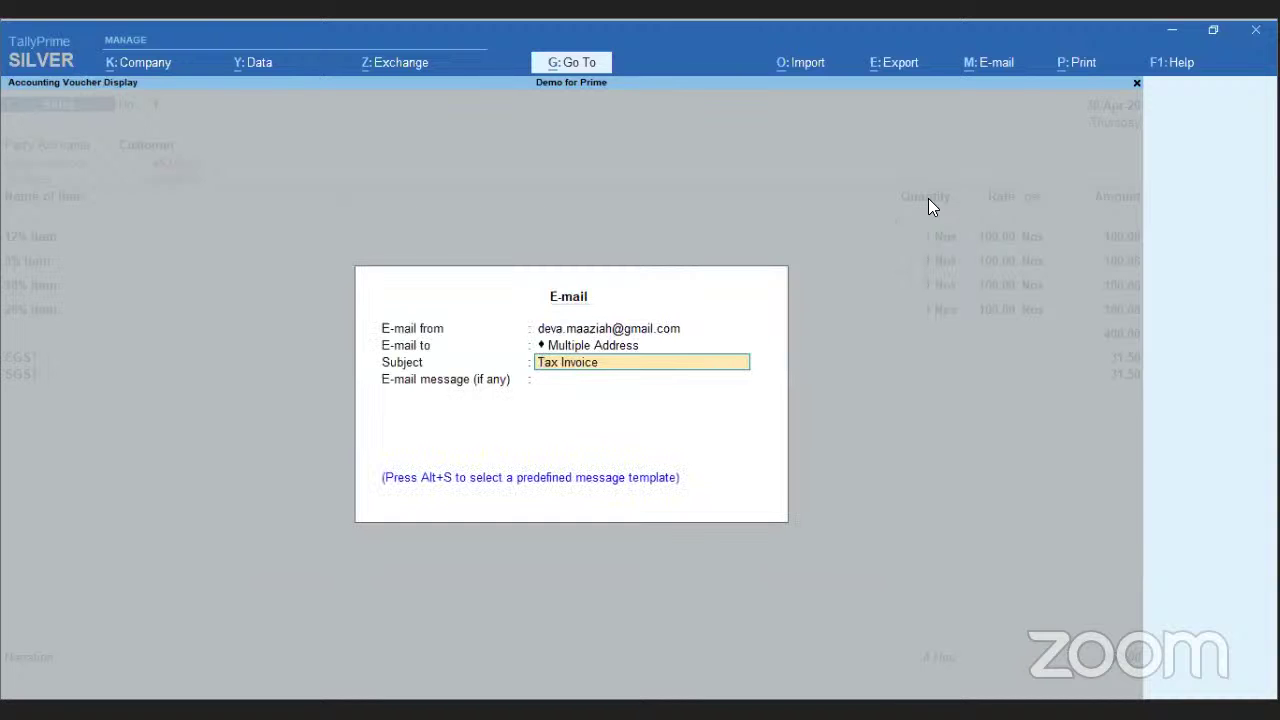
pyautogui.press('Return')
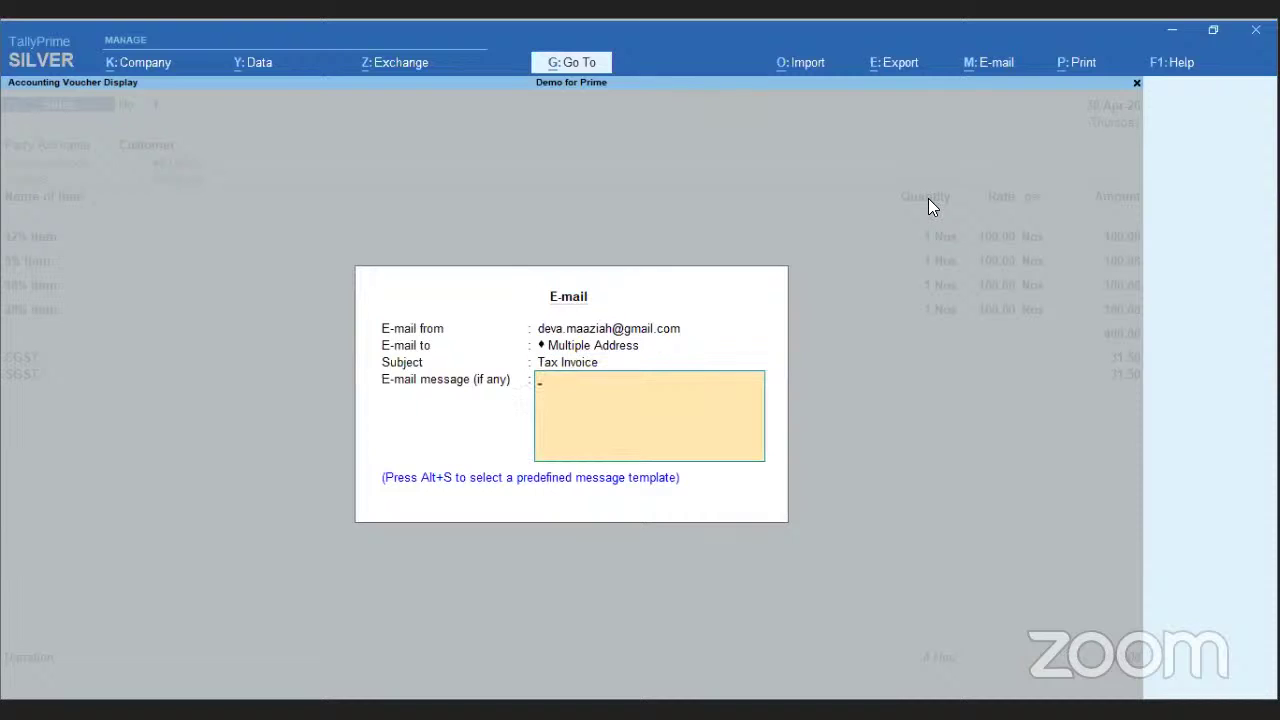
pyautogui.hotkey('alt', 's')
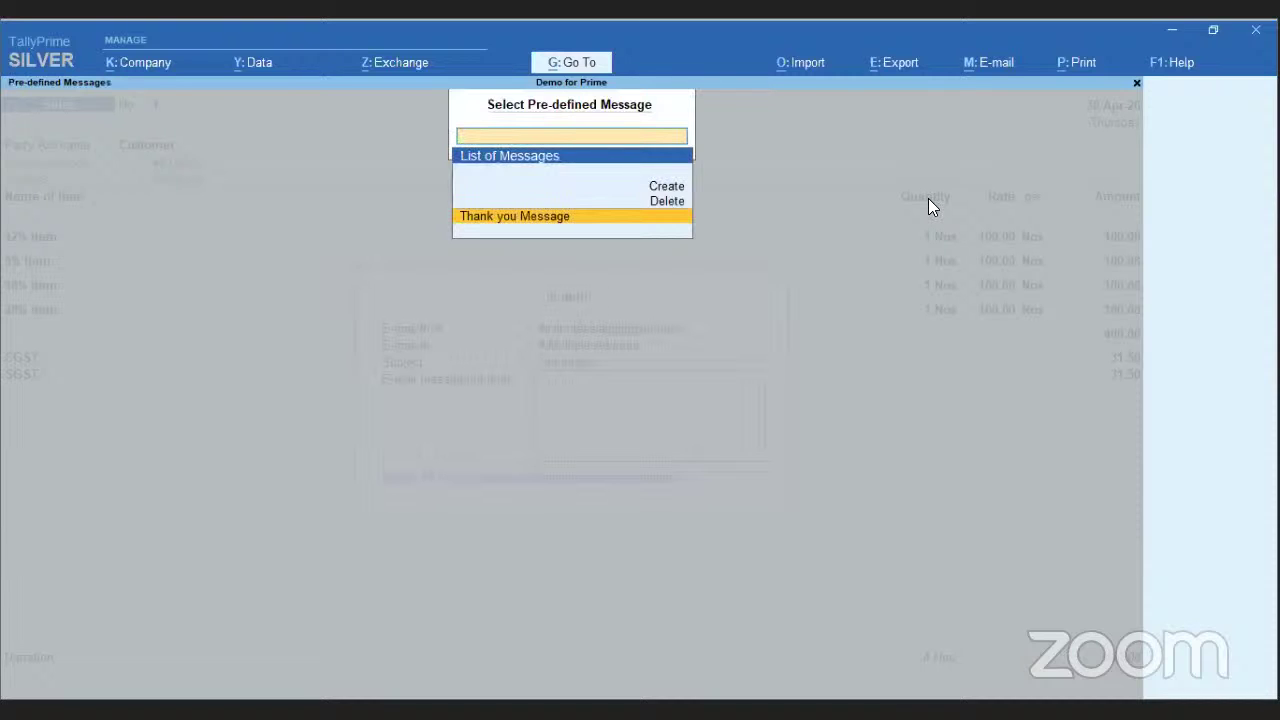
pyautogui.press('Return')
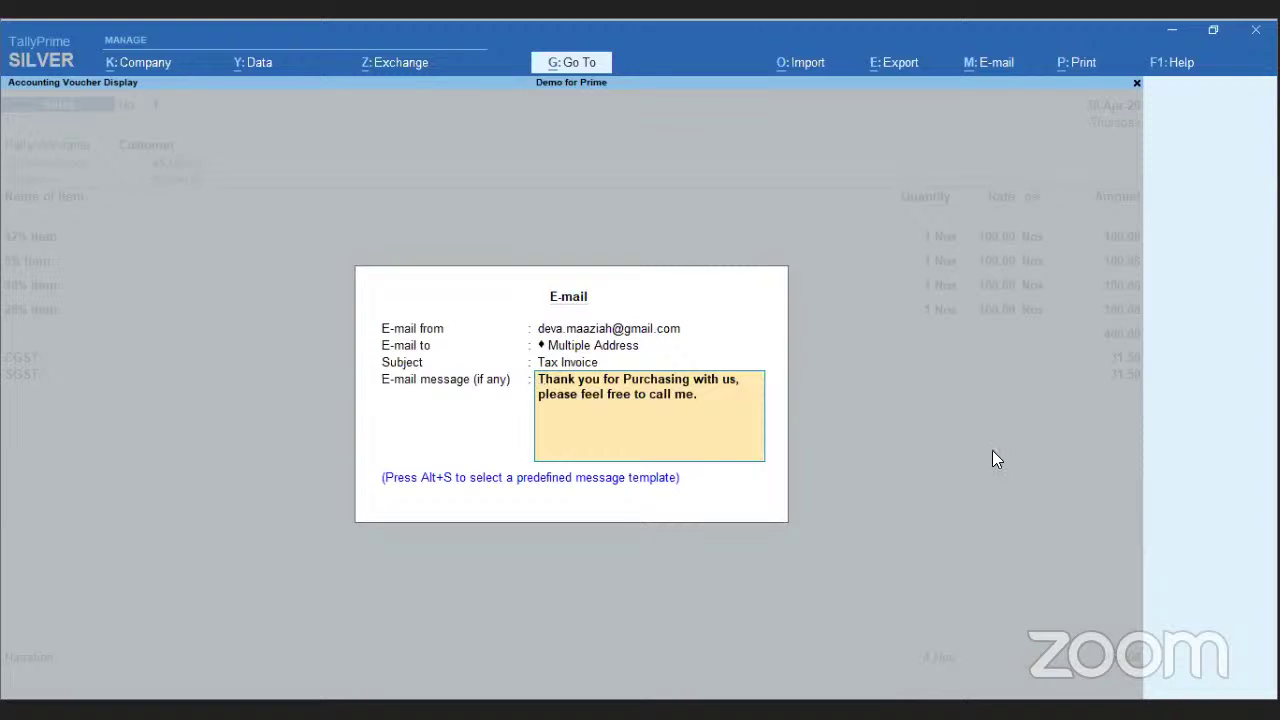
# - View the About screen showing release 1.0, Silver edition, data location and computer details
pyautogui.click(1178, 66)
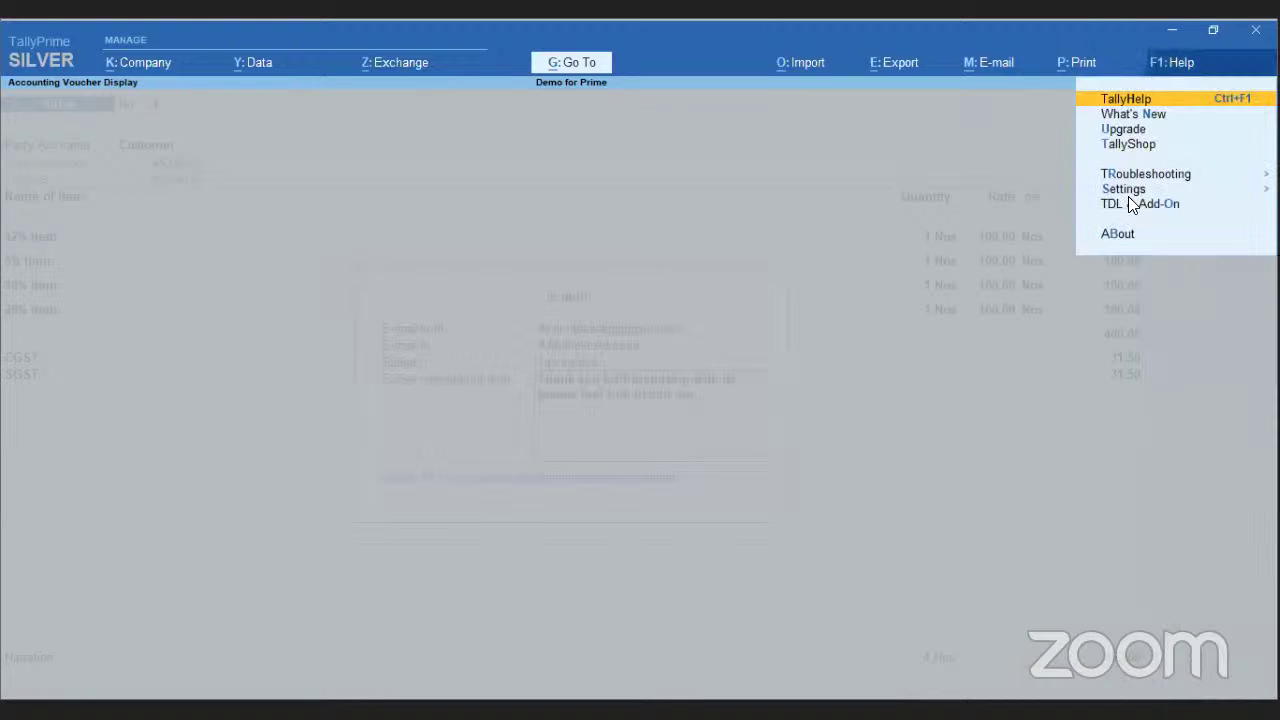
pyautogui.click(1116, 234)
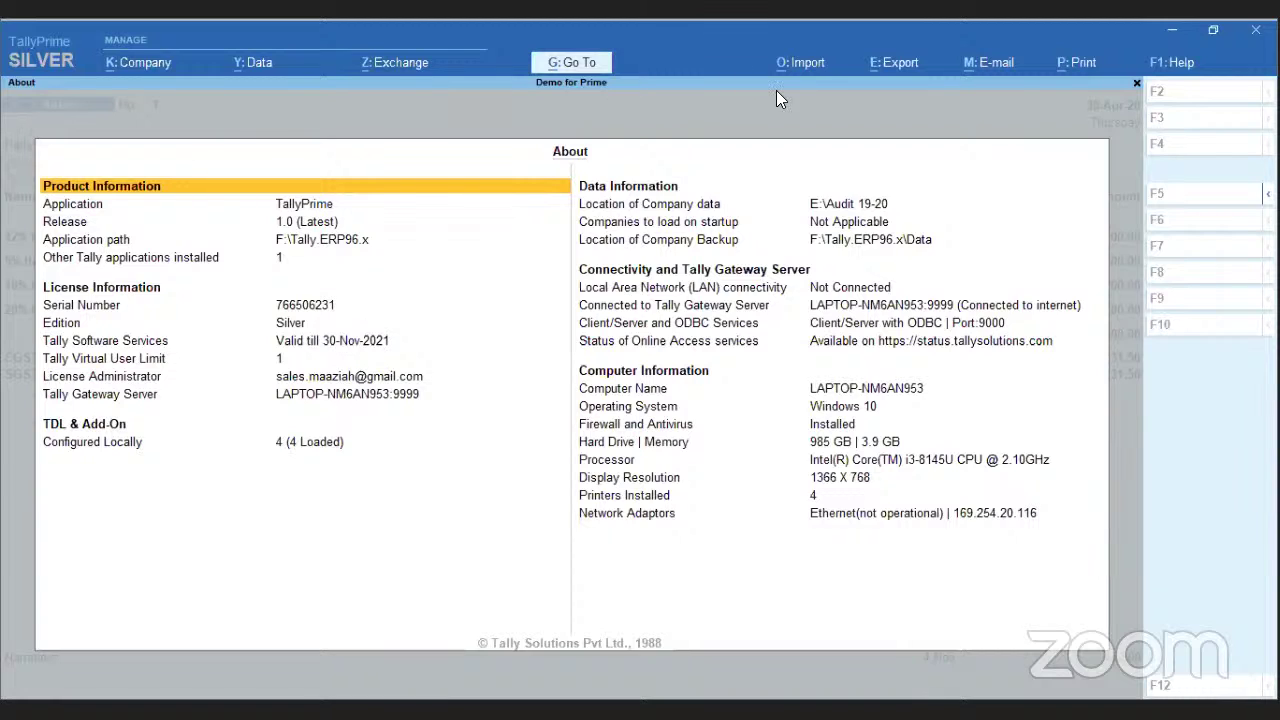
pyautogui.click(1180, 64)
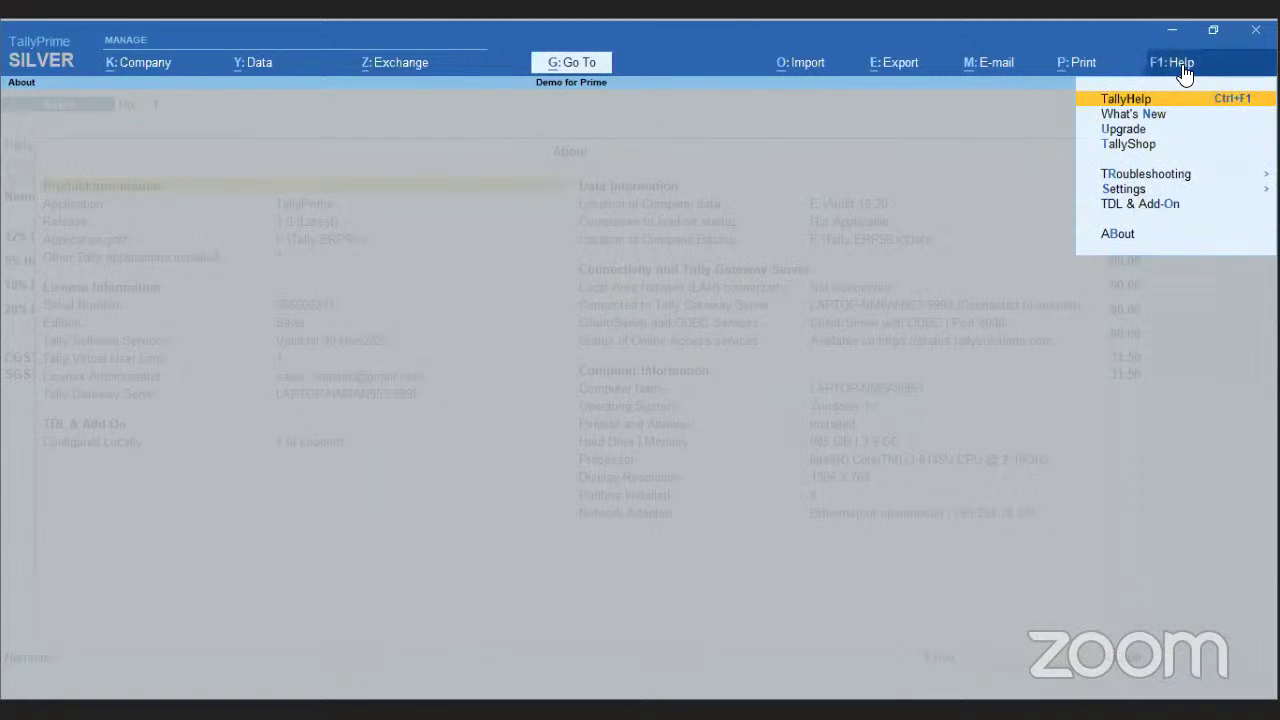
# - Look at the Repair Company list under Help troubleshooting
pyautogui.click(1150, 175)
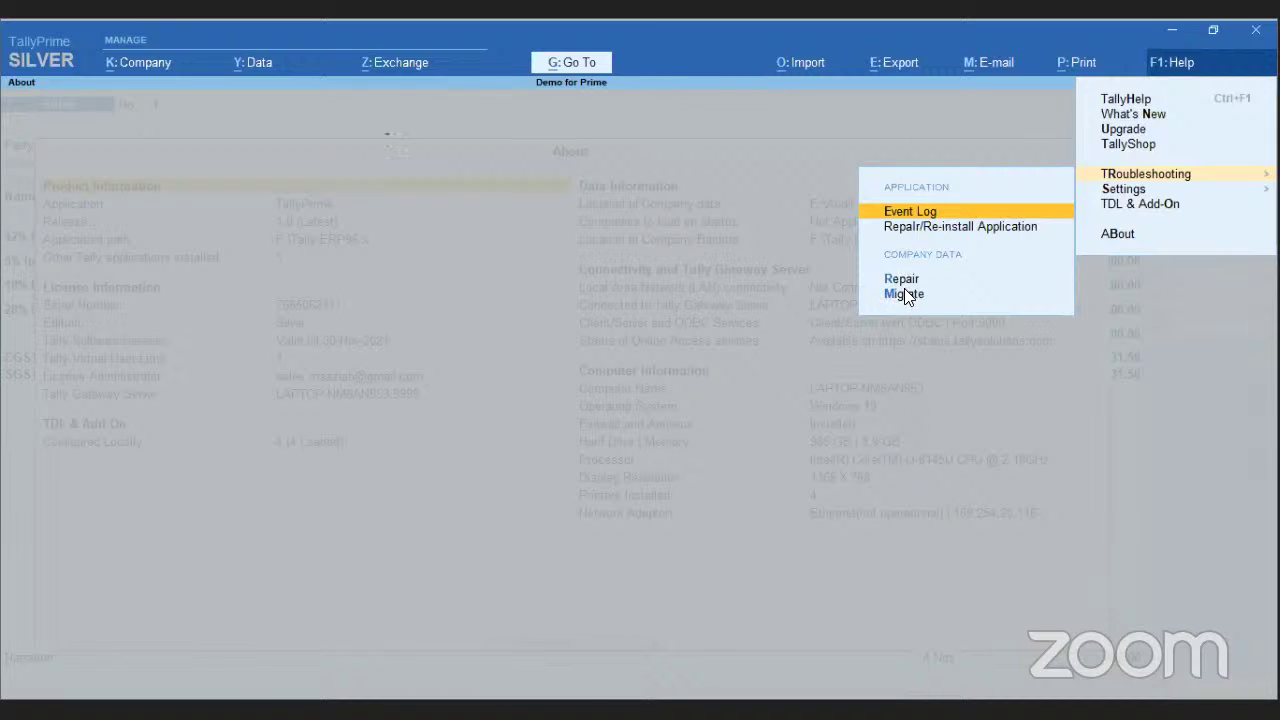
pyautogui.press('r')
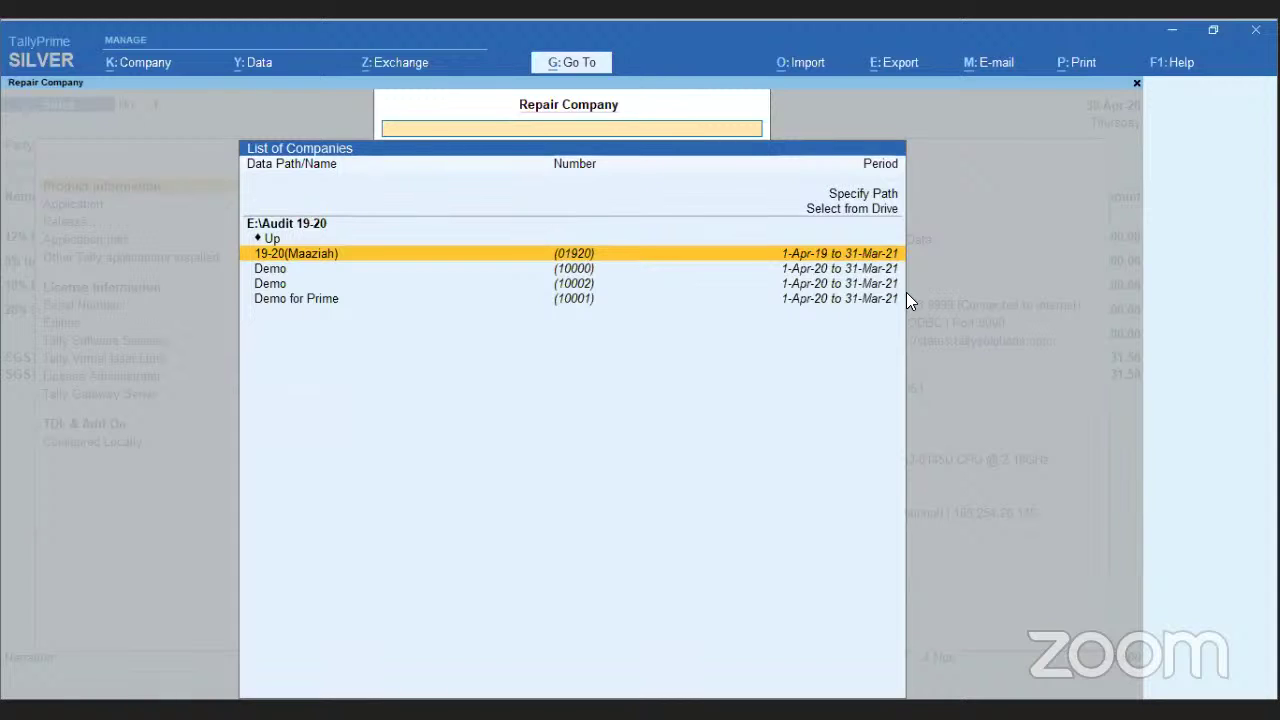
pyautogui.click(1172, 70)
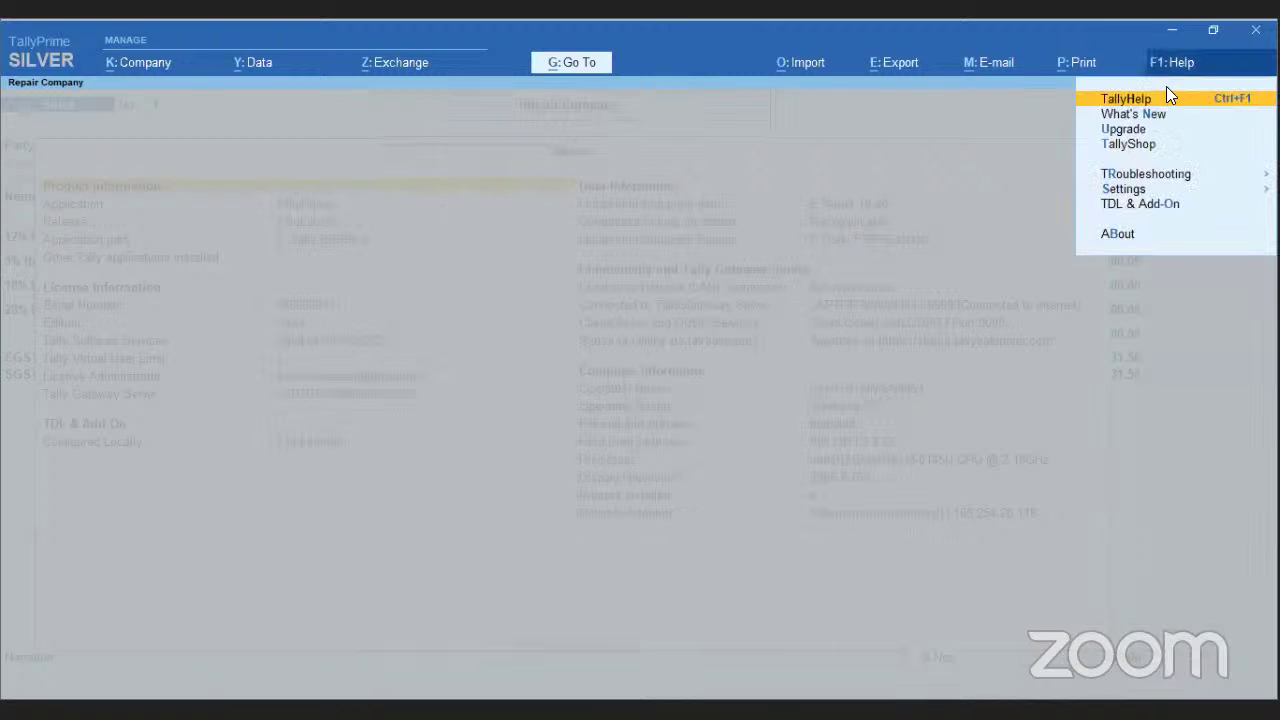
# - Check the Language options, then view Connectivity Settings with its Client/Server configuration
pyautogui.click(1138, 187)
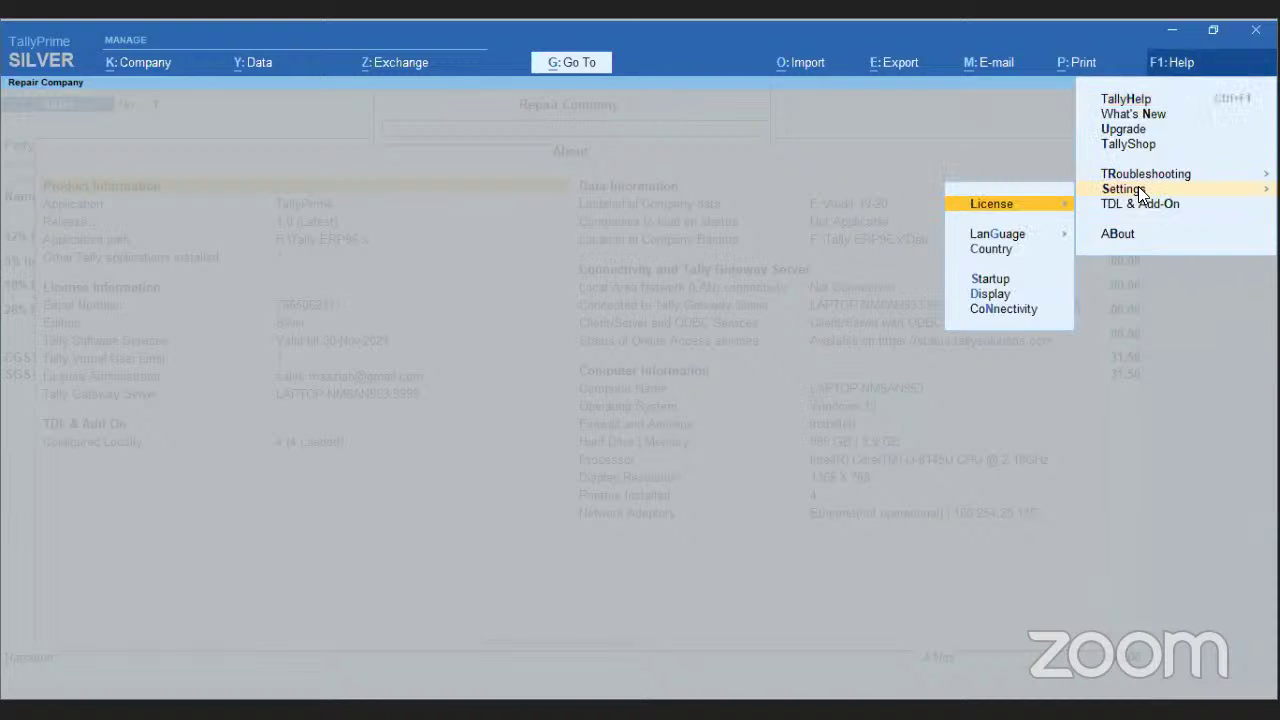
pyautogui.click(1005, 236)
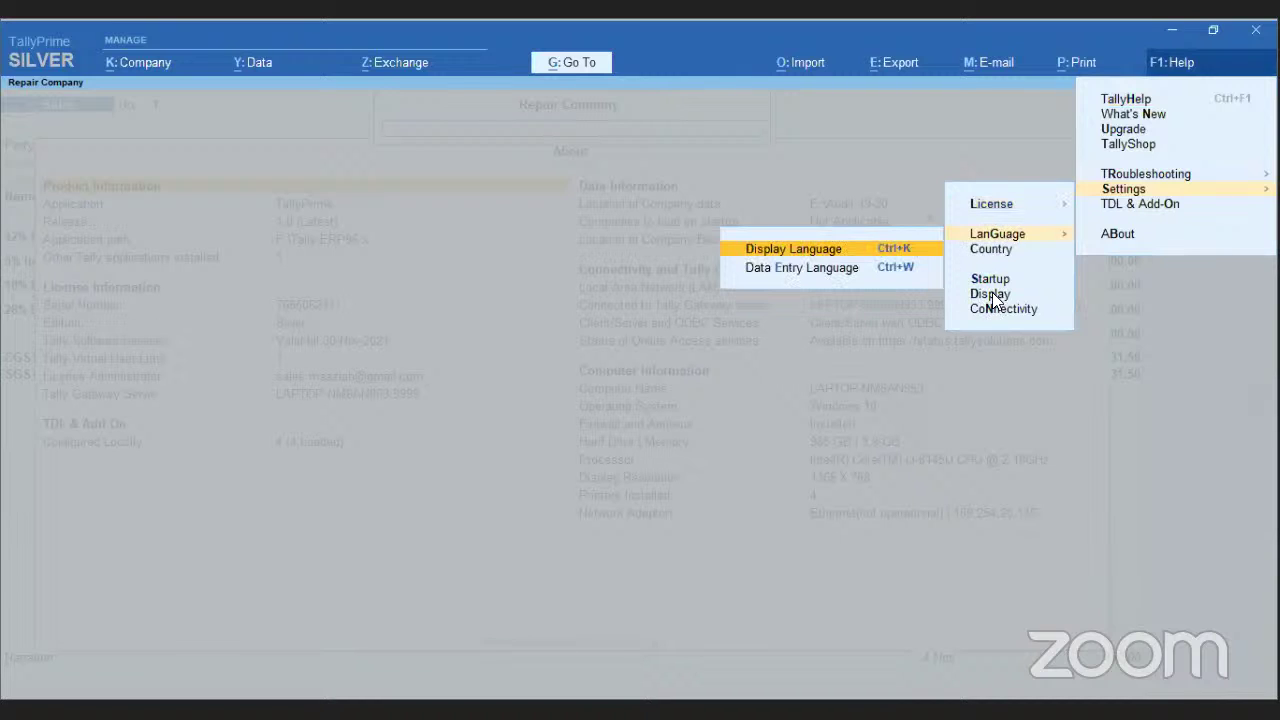
pyautogui.press('Escape')
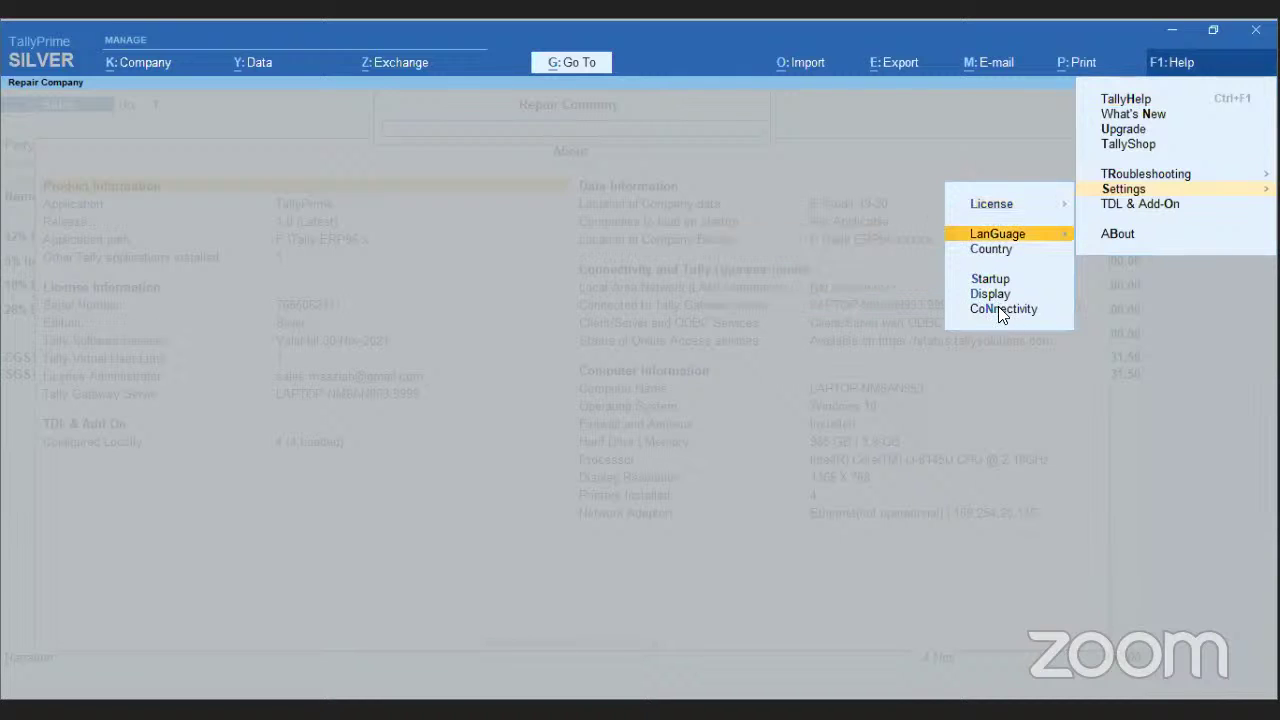
pyautogui.click(999, 309)
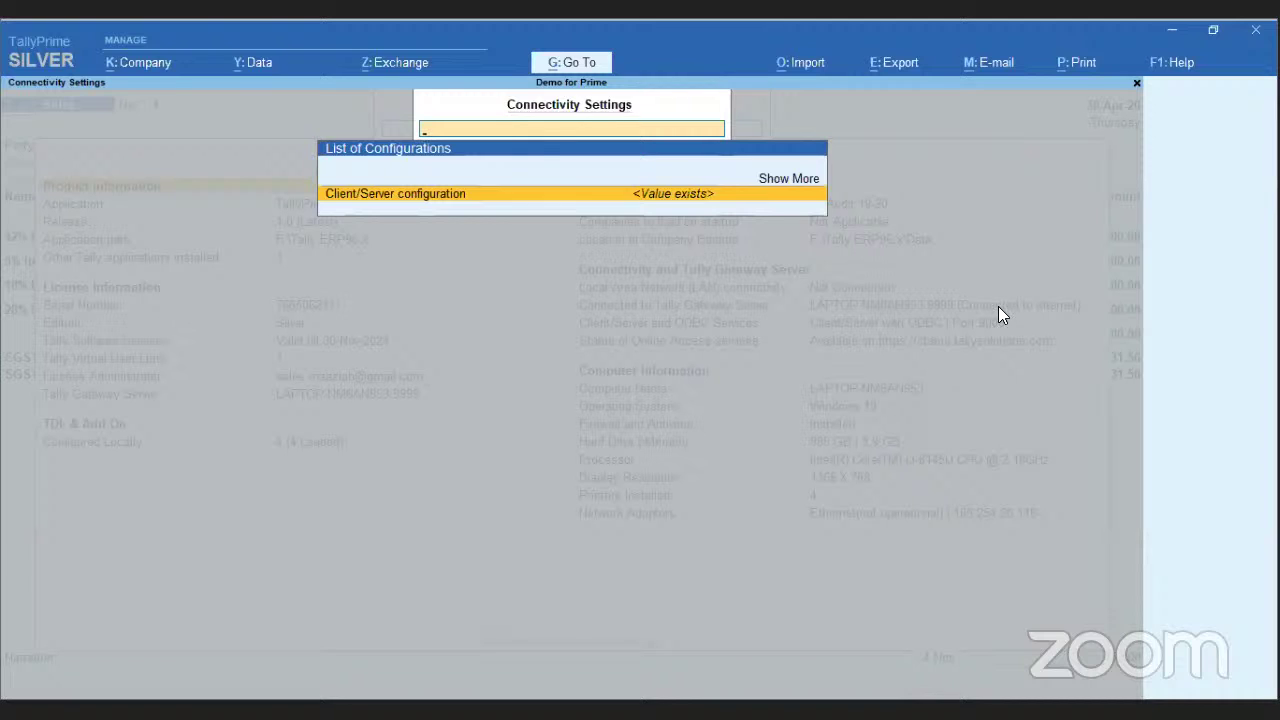
pyautogui.click(1176, 64)
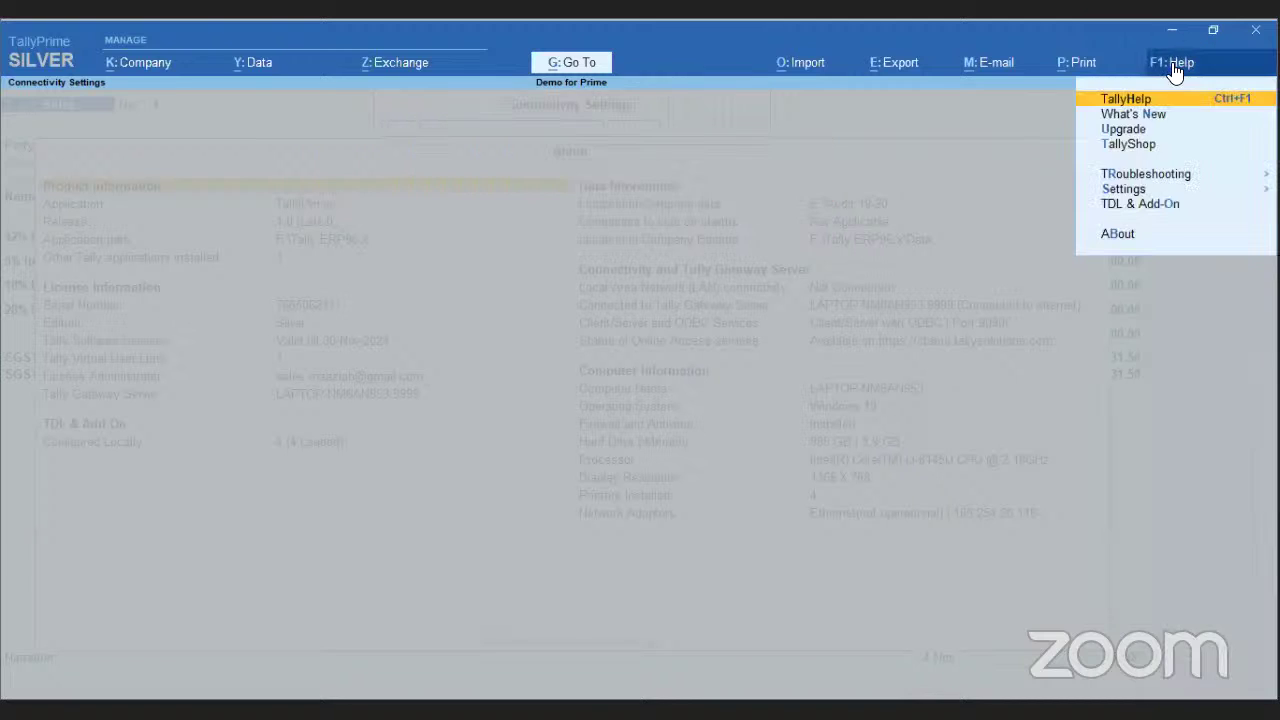
# - Review TDL Management's four loaded local TDLs, including MSME number.txt, and its Manage Local/Account choices
pyautogui.click(1132, 210)
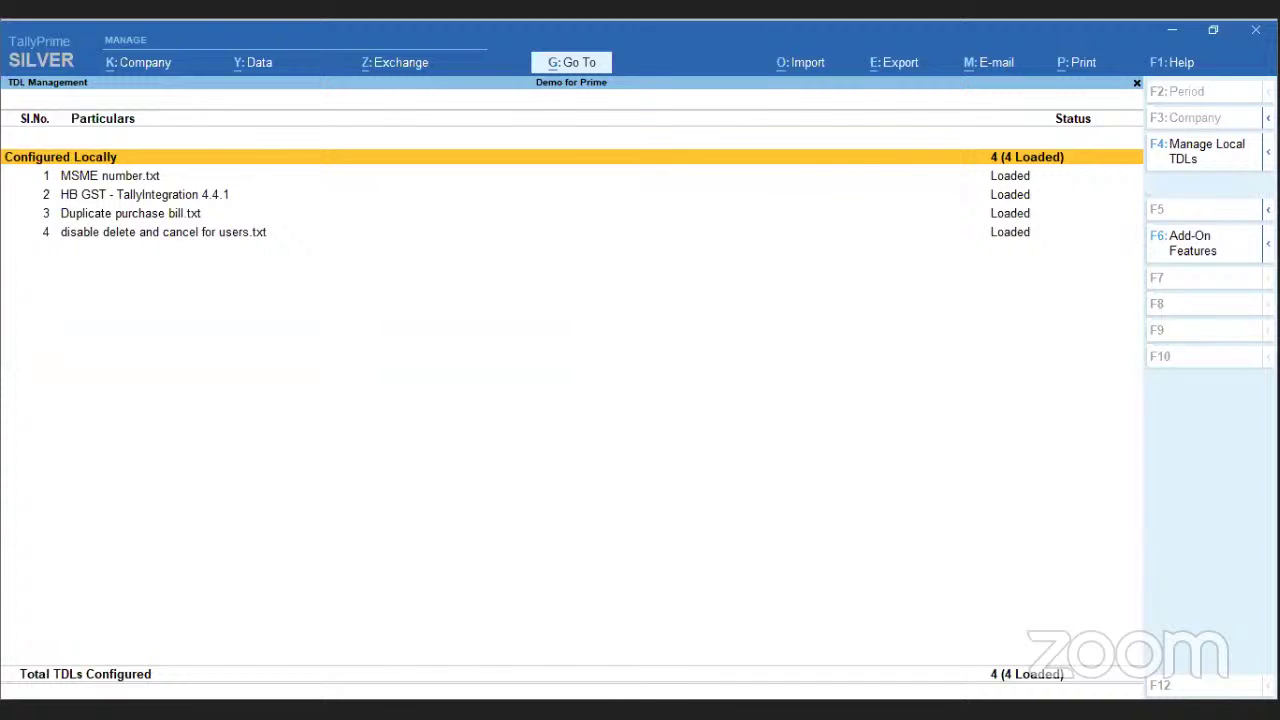
pyautogui.click(1268, 151)
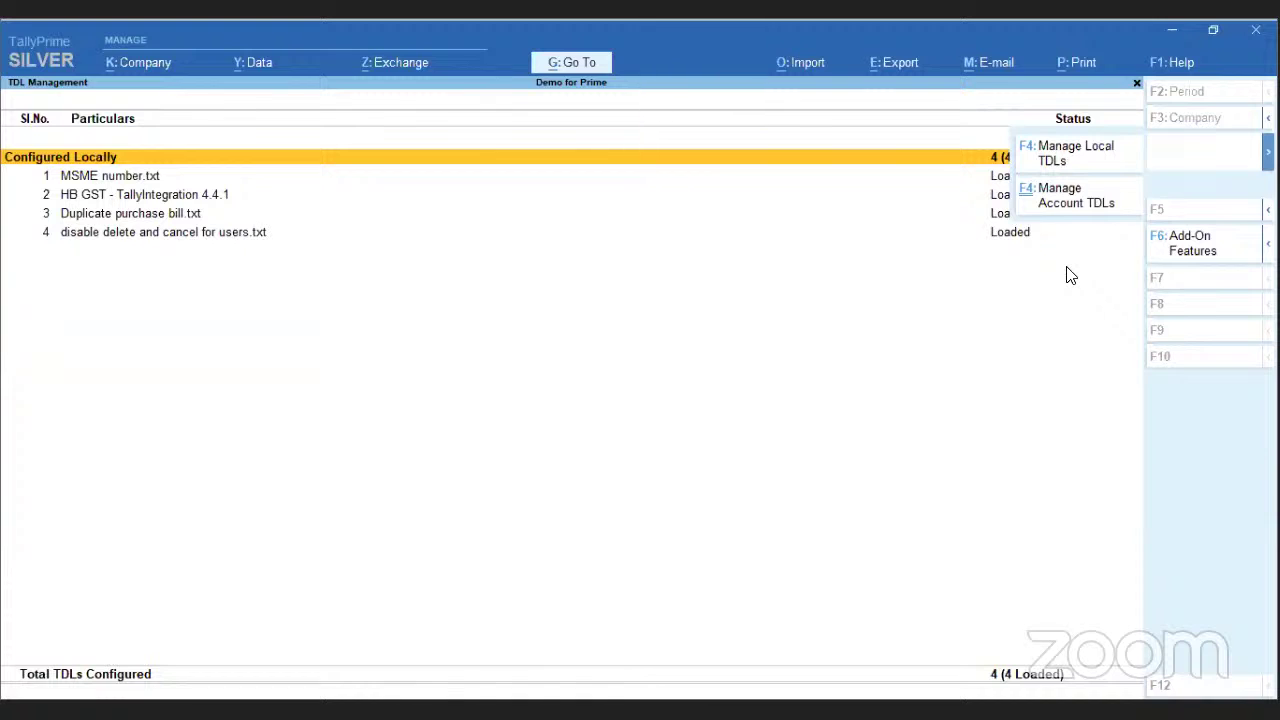
pyautogui.click(1175, 62)
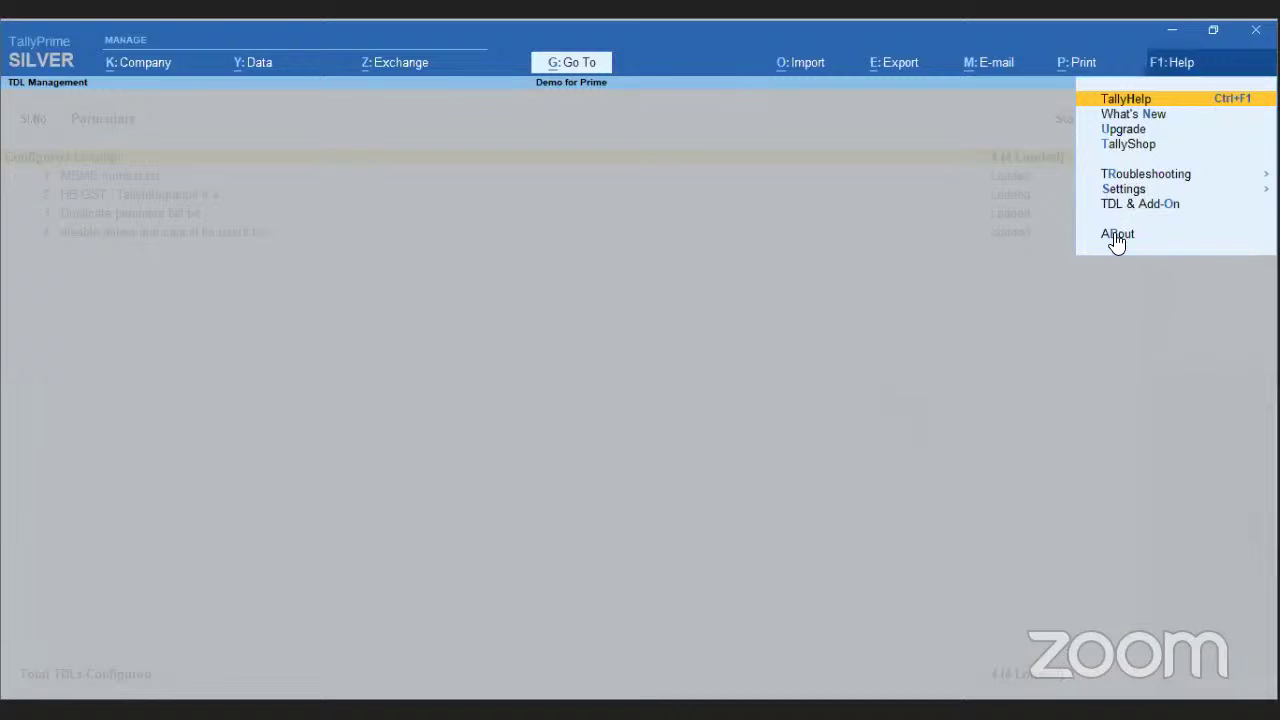
pyautogui.click(1080, 63)
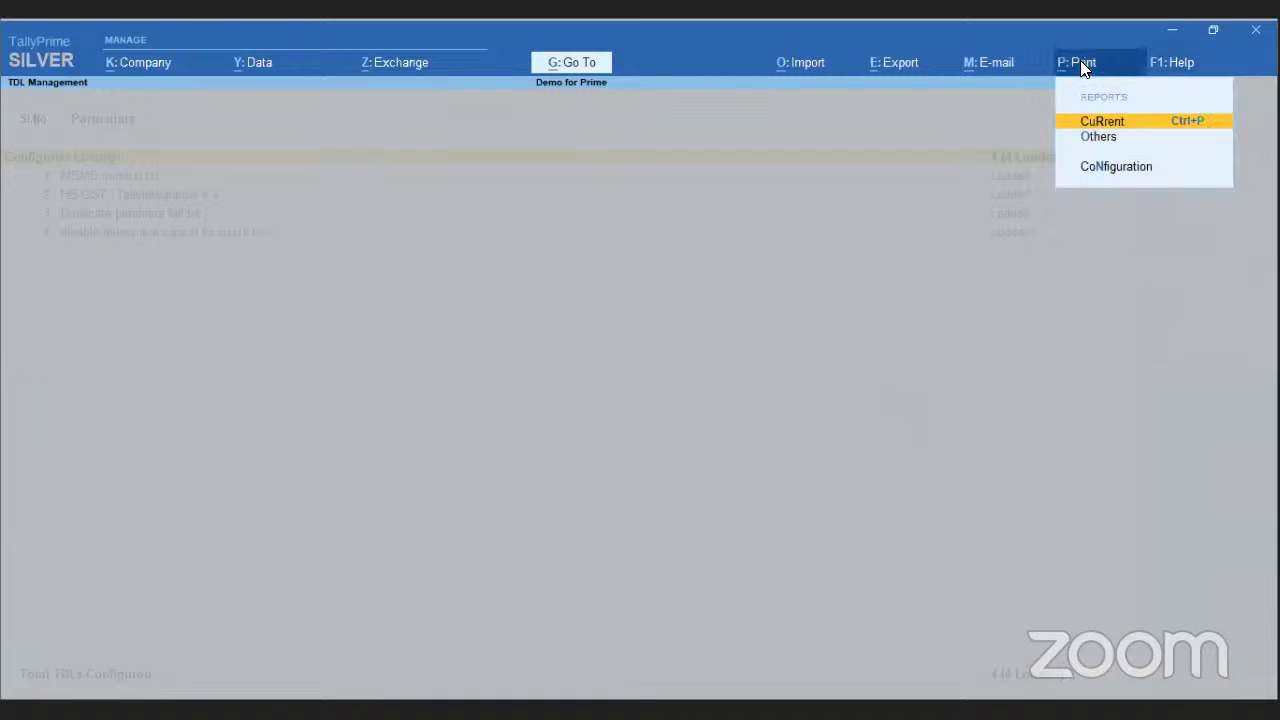
pyautogui.click(1092, 137)
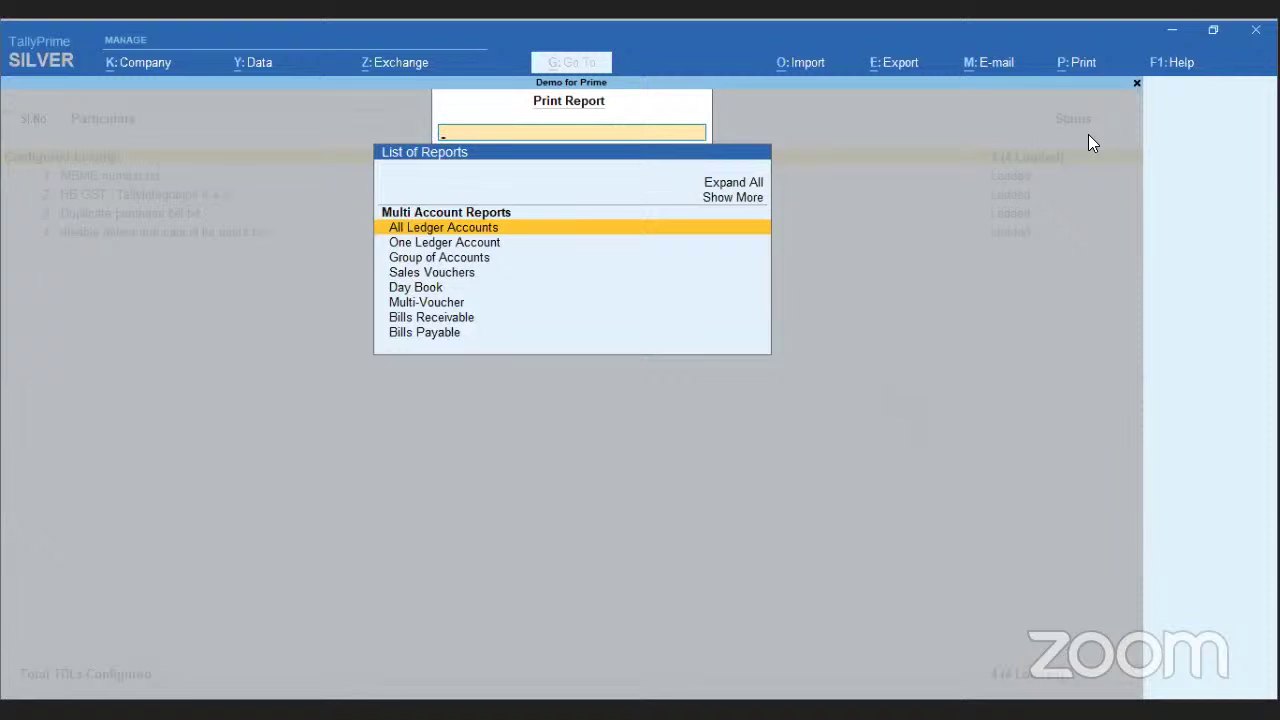
pyautogui.press('Down')
pyautogui.press('Down')
pyautogui.press('Down')
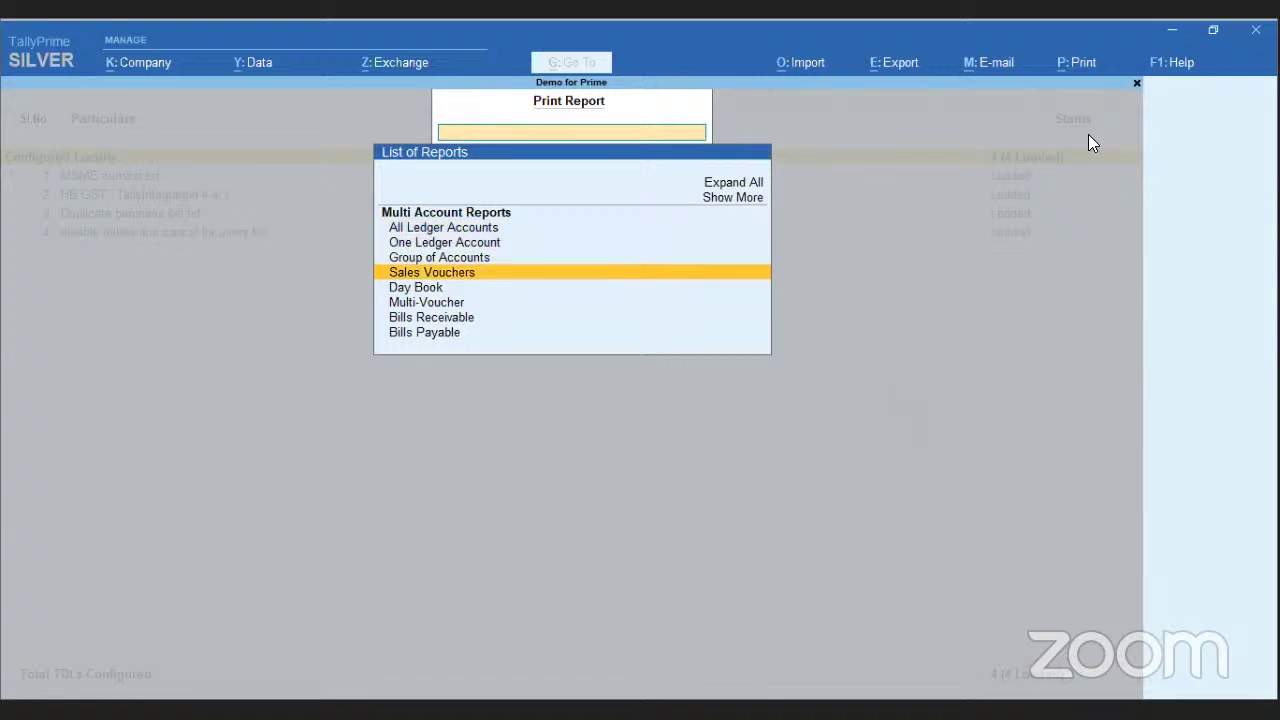
pyautogui.press('Return')
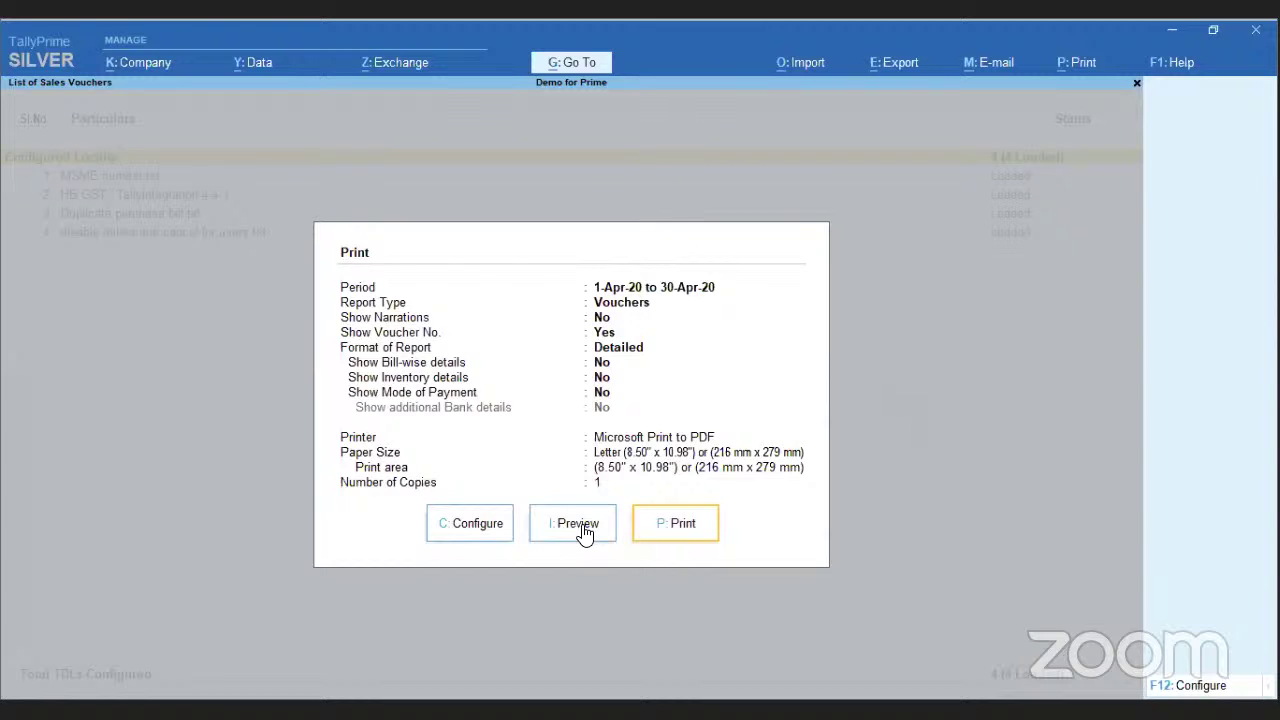
pyautogui.press('Escape')
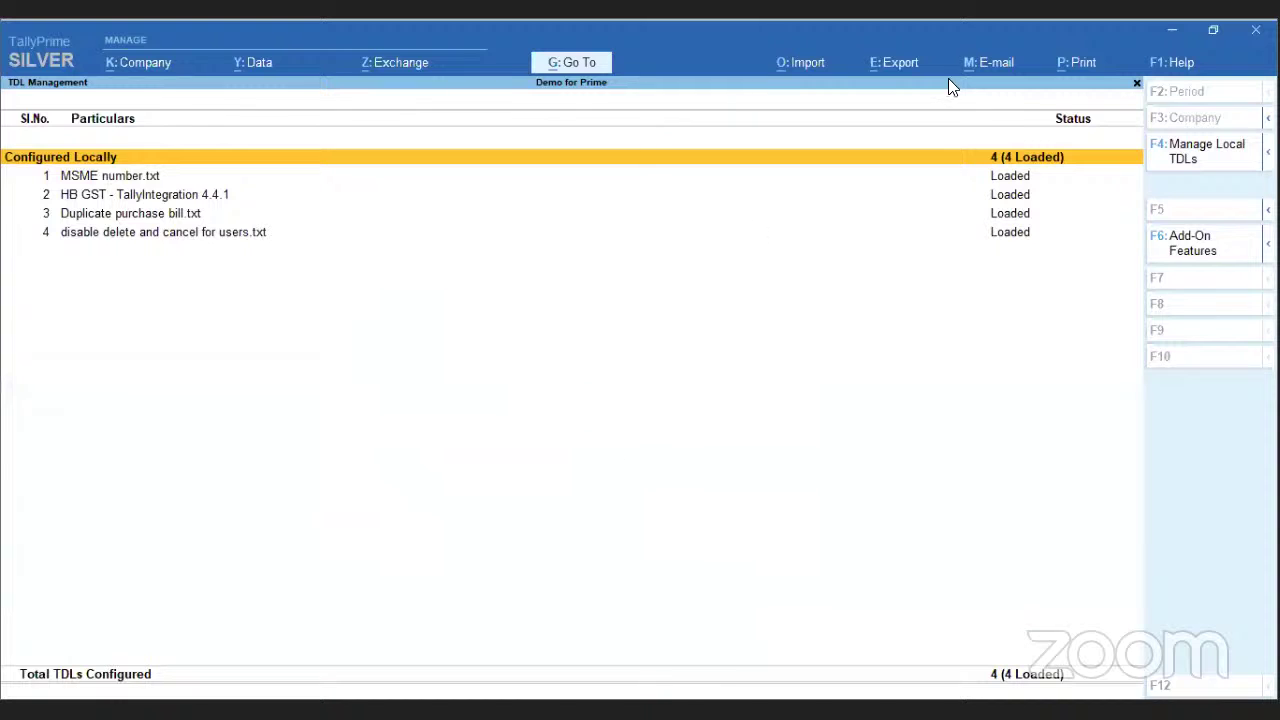
pyautogui.hotkey('alt', 'm')
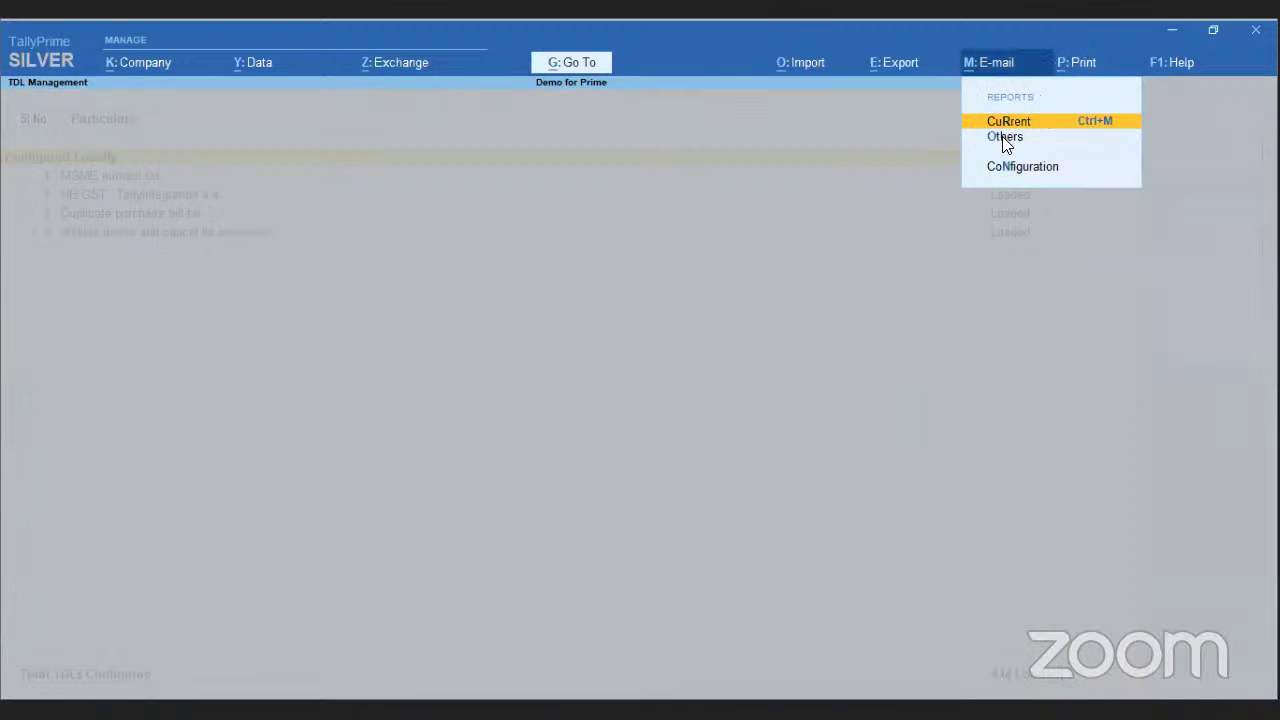
pyautogui.click(1006, 140)
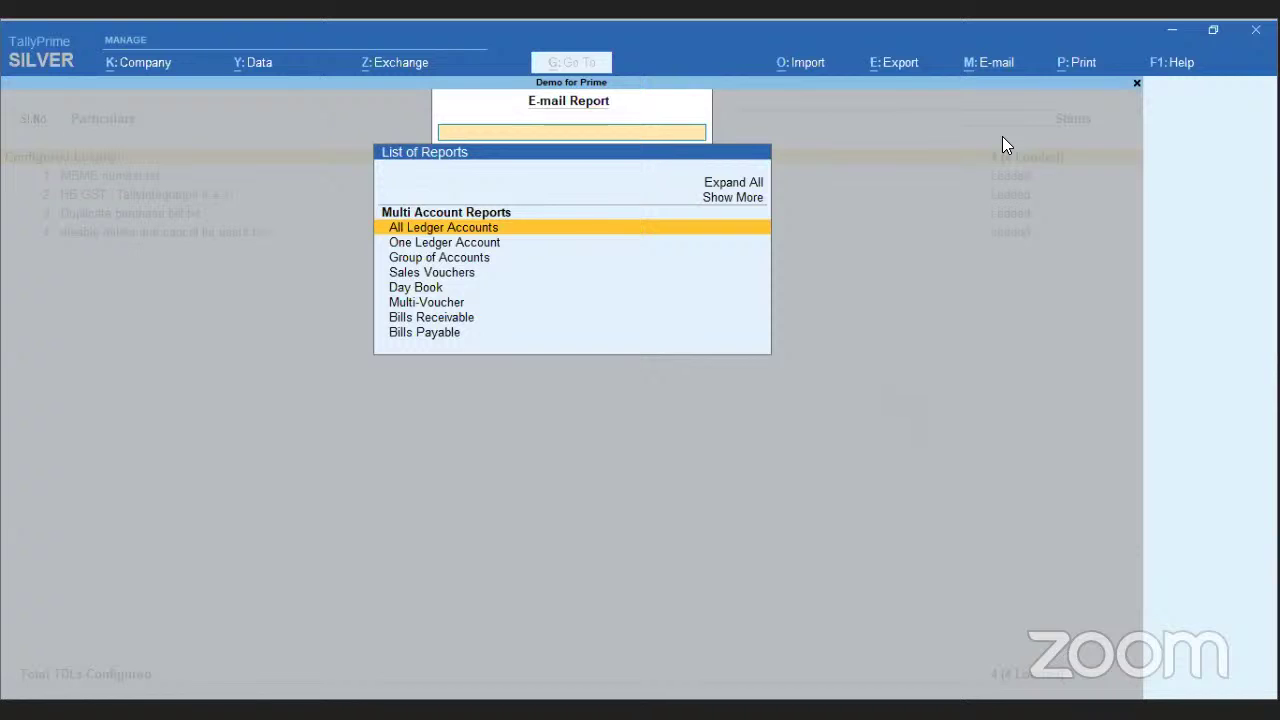
pyautogui.press('Up')
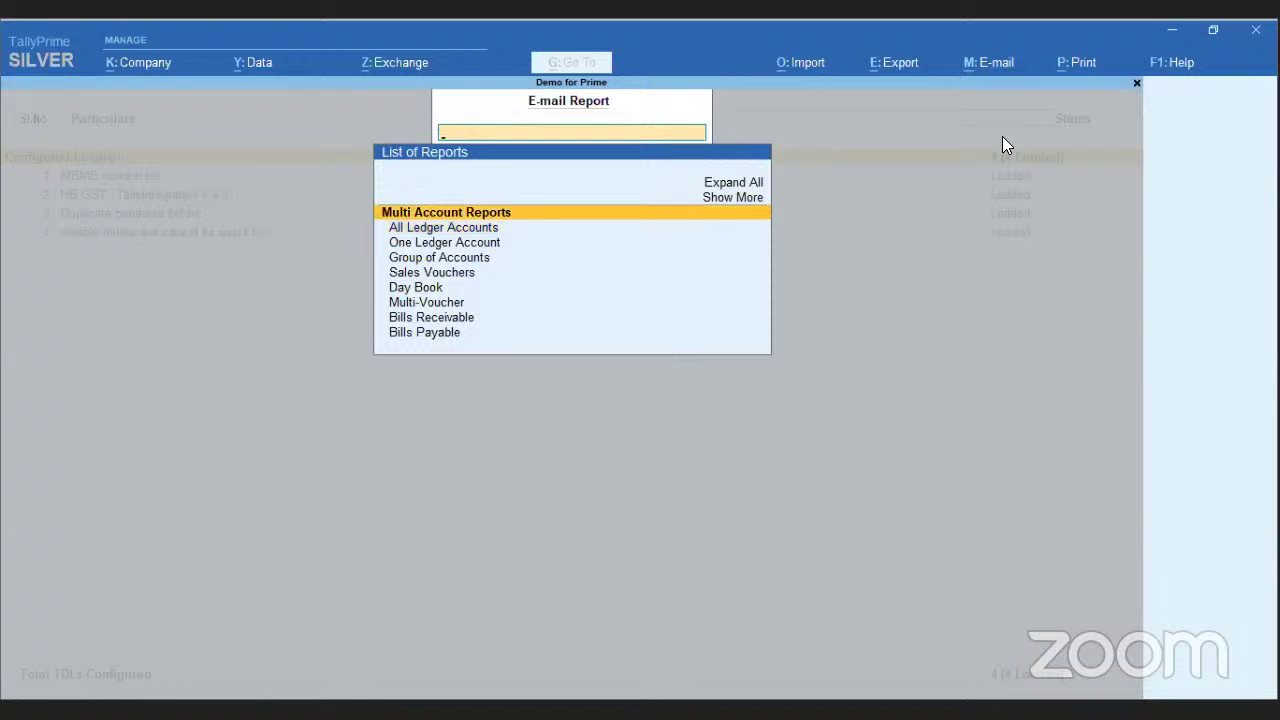
pyautogui.press('Up')
pyautogui.press('Return')
pyautogui.press('Up')
pyautogui.press('Return')
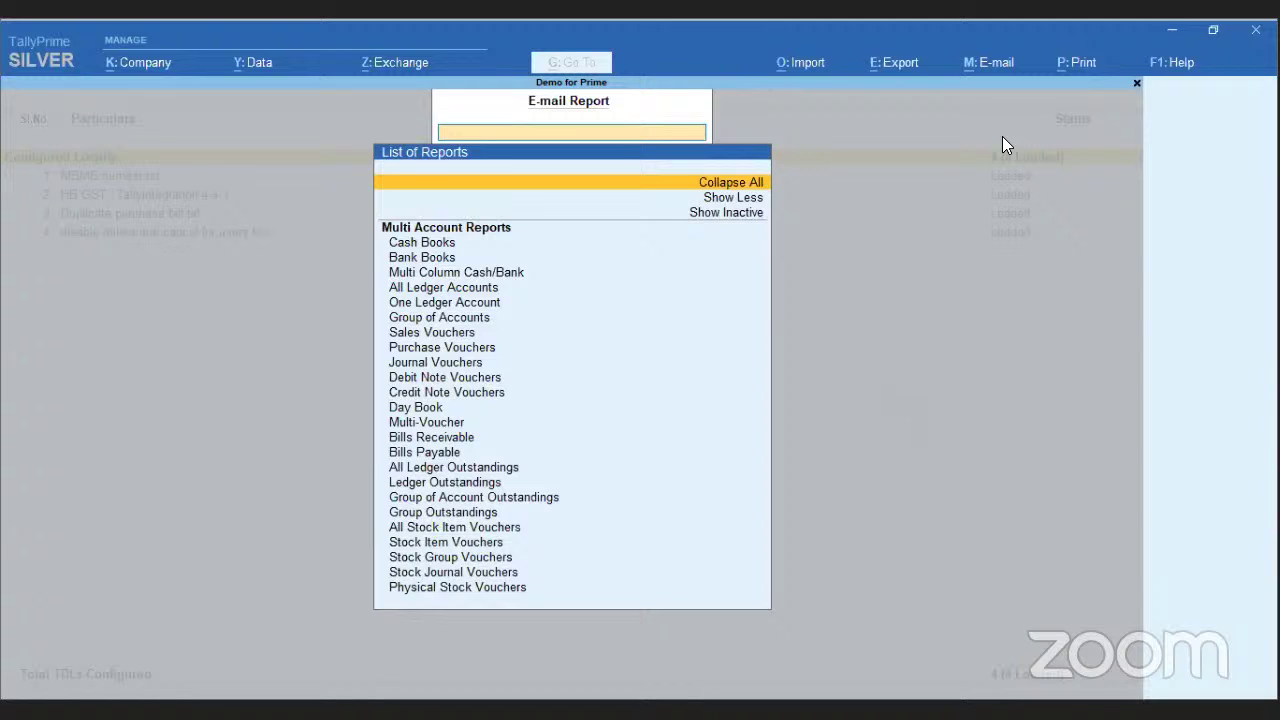
pyautogui.click(805, 62)
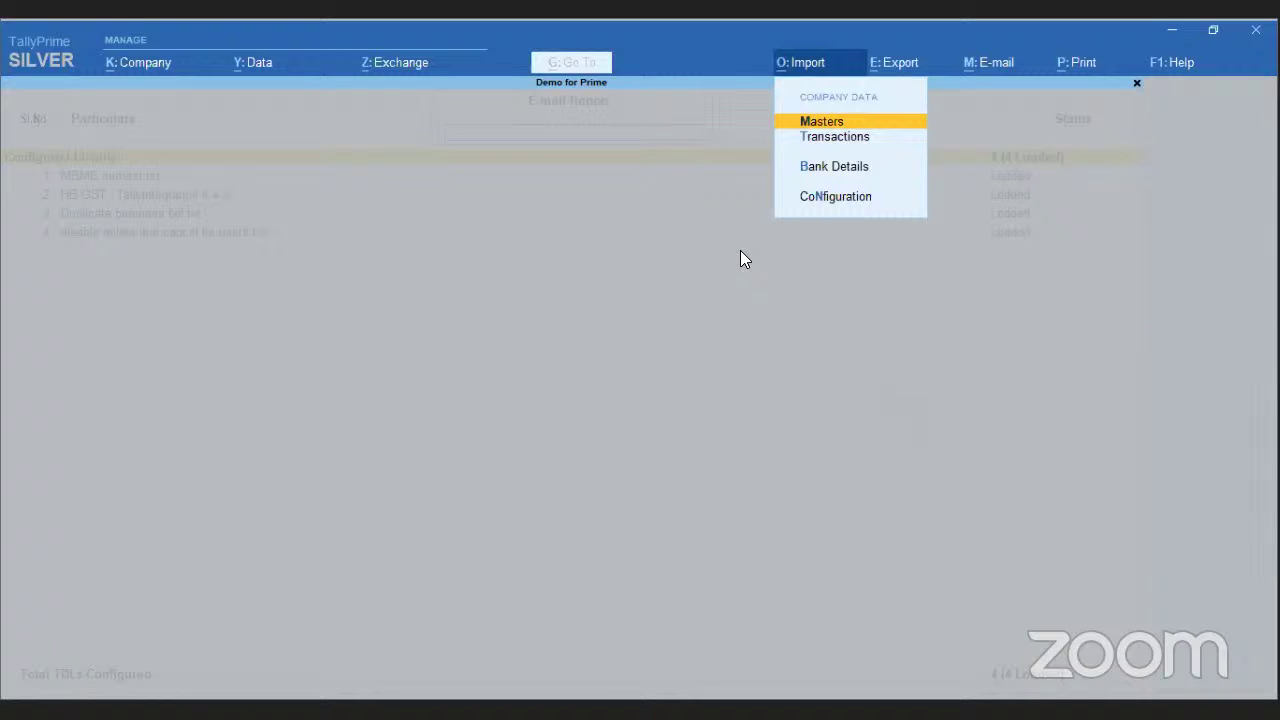
pyautogui.press('Down')
pyautogui.press('Down')
pyautogui.press('Down')
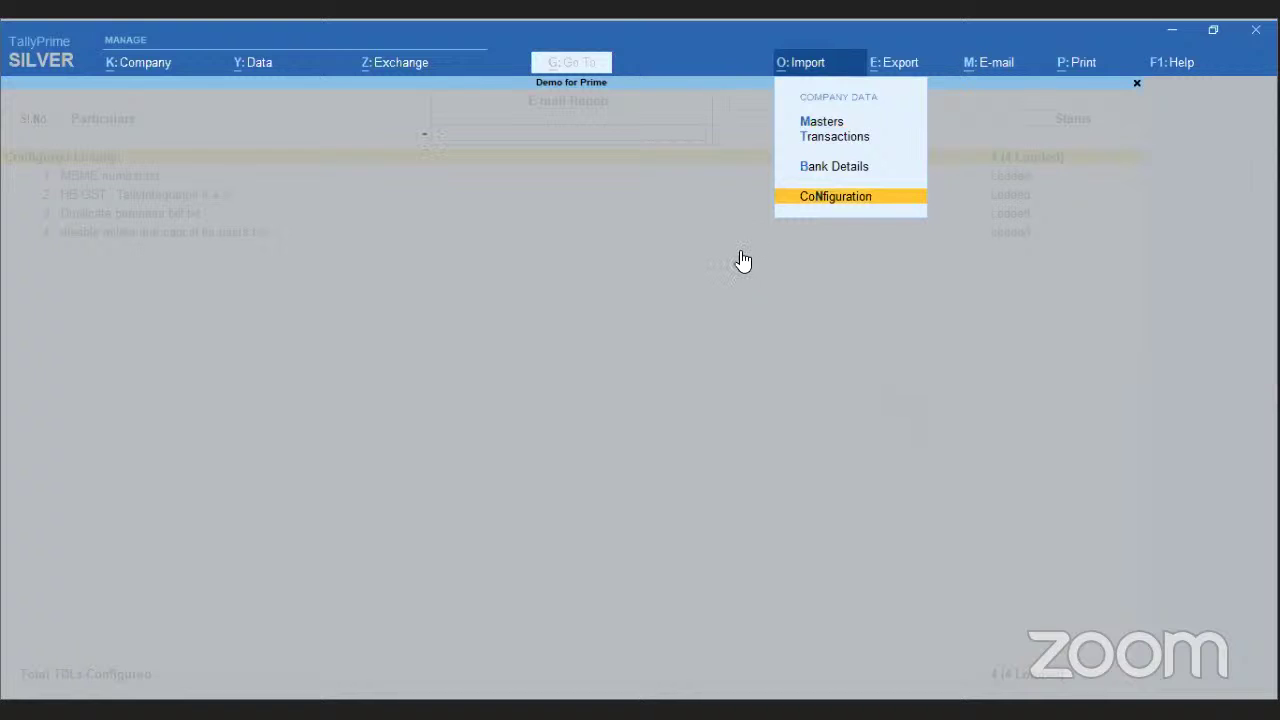
pyautogui.press('Return')
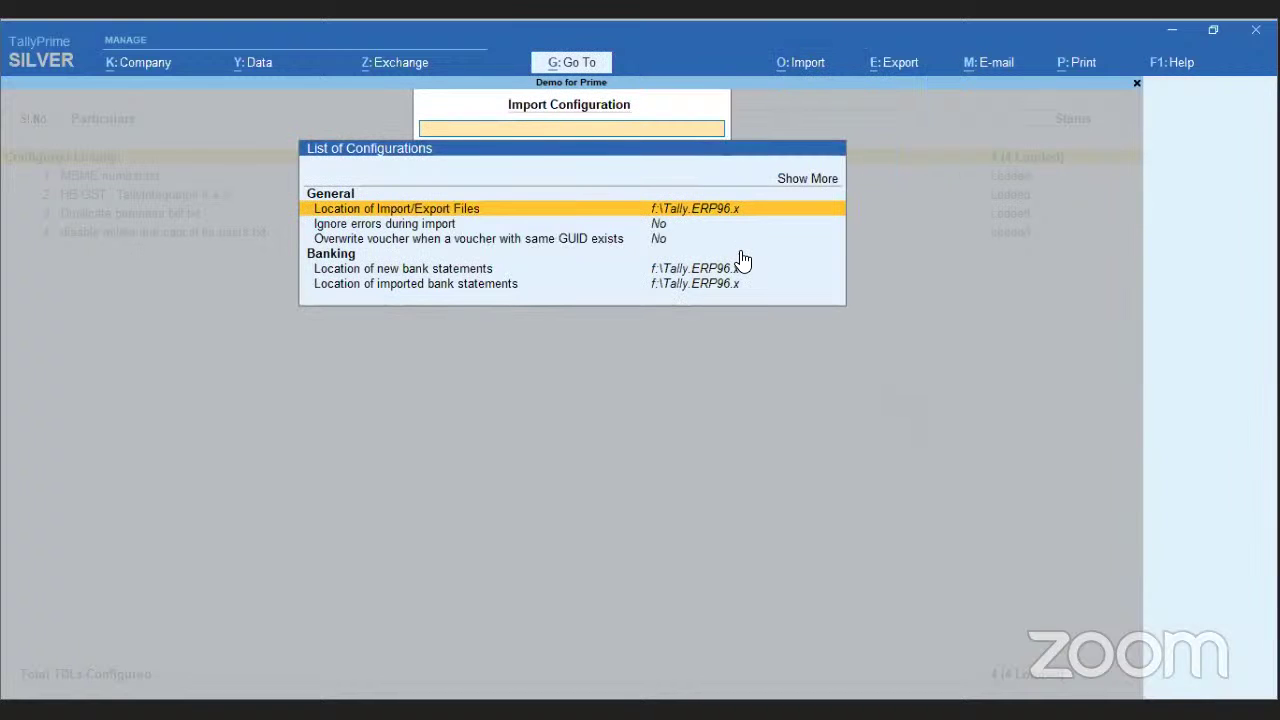
pyautogui.press('Up')
pyautogui.press('Up')
pyautogui.press('Return')
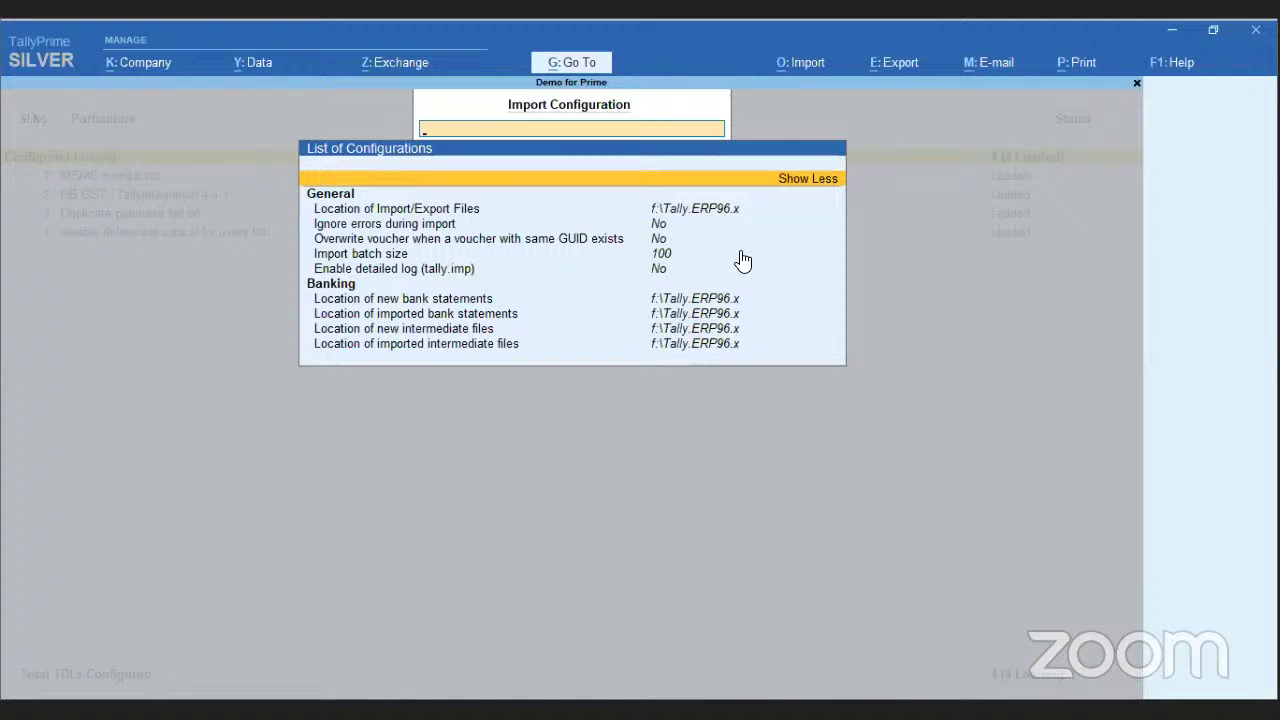
pyautogui.click(906, 66)
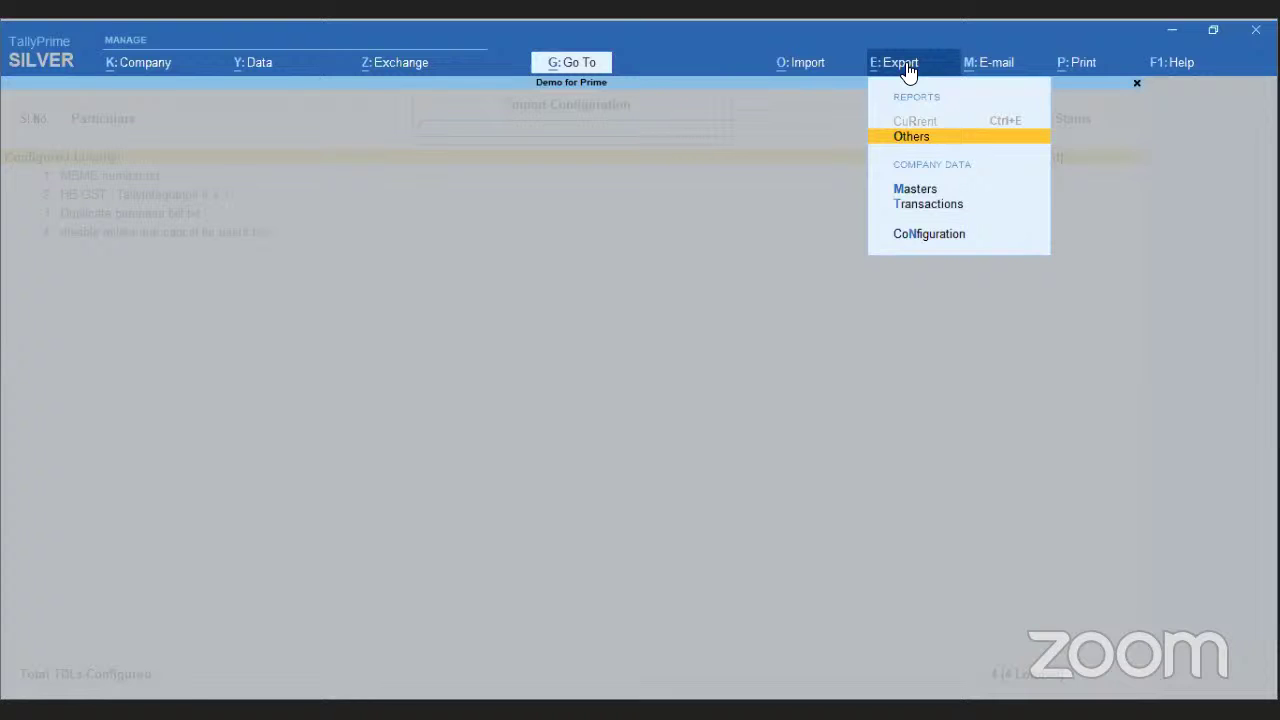
# - Review the Export Others list and Export Configuration settings, then show the Exchange synchronisation options
pyautogui.press('Return')
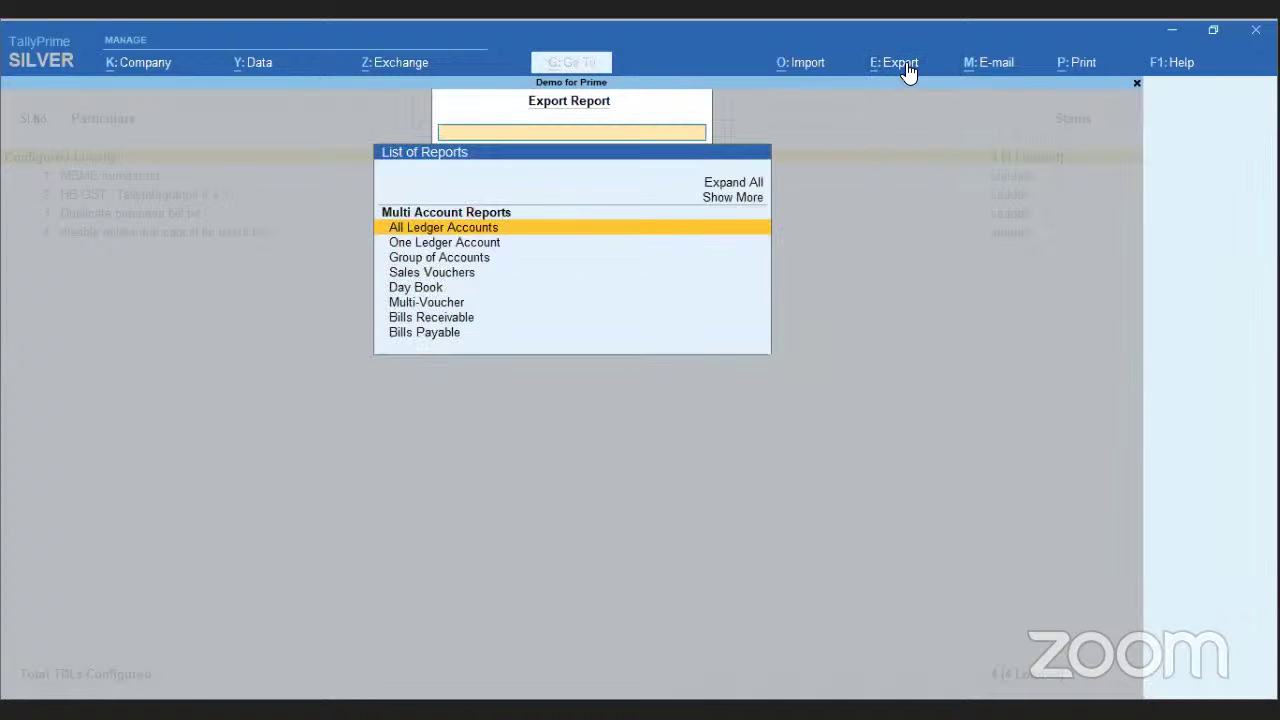
pyautogui.click(906, 66)
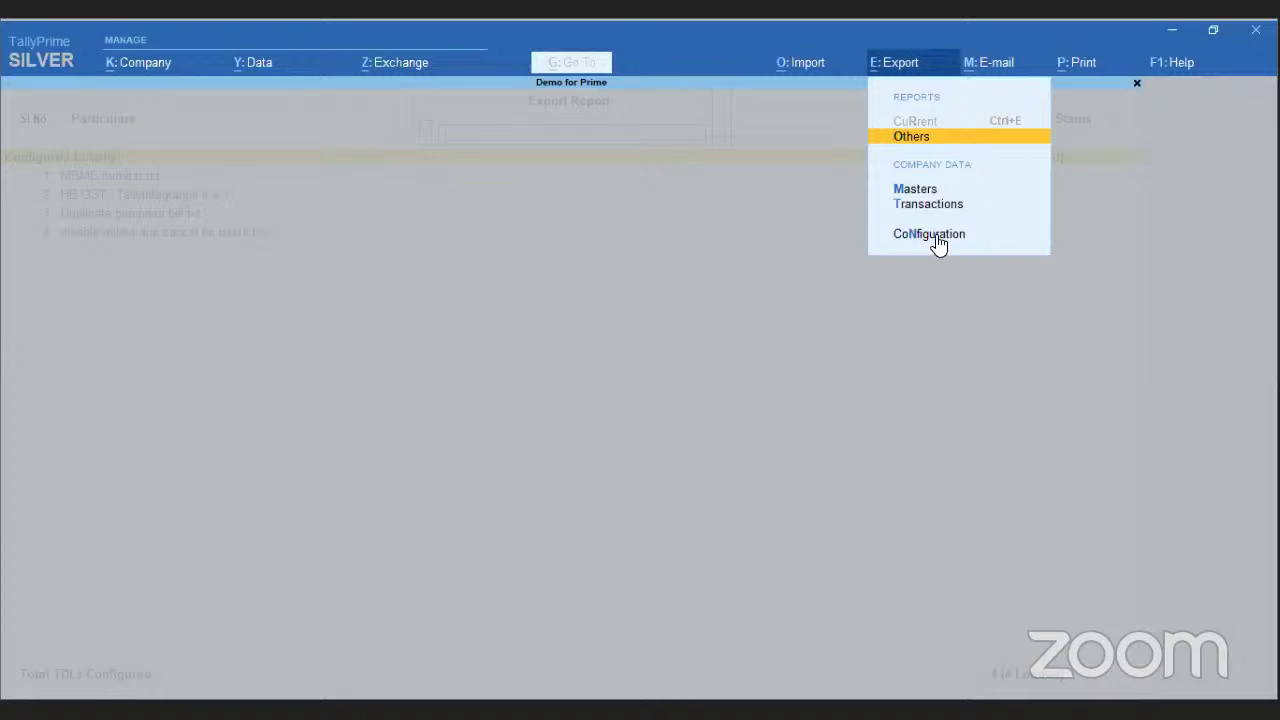
pyautogui.click(937, 237)
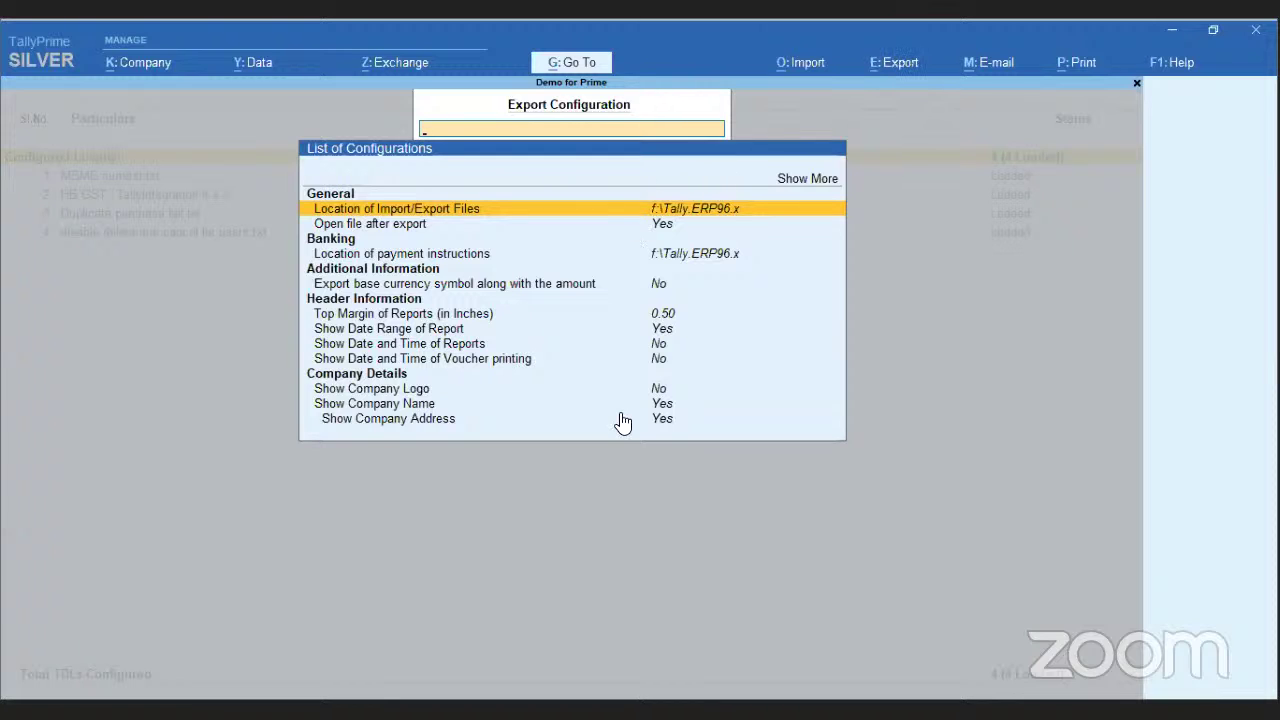
pyautogui.click(400, 66)
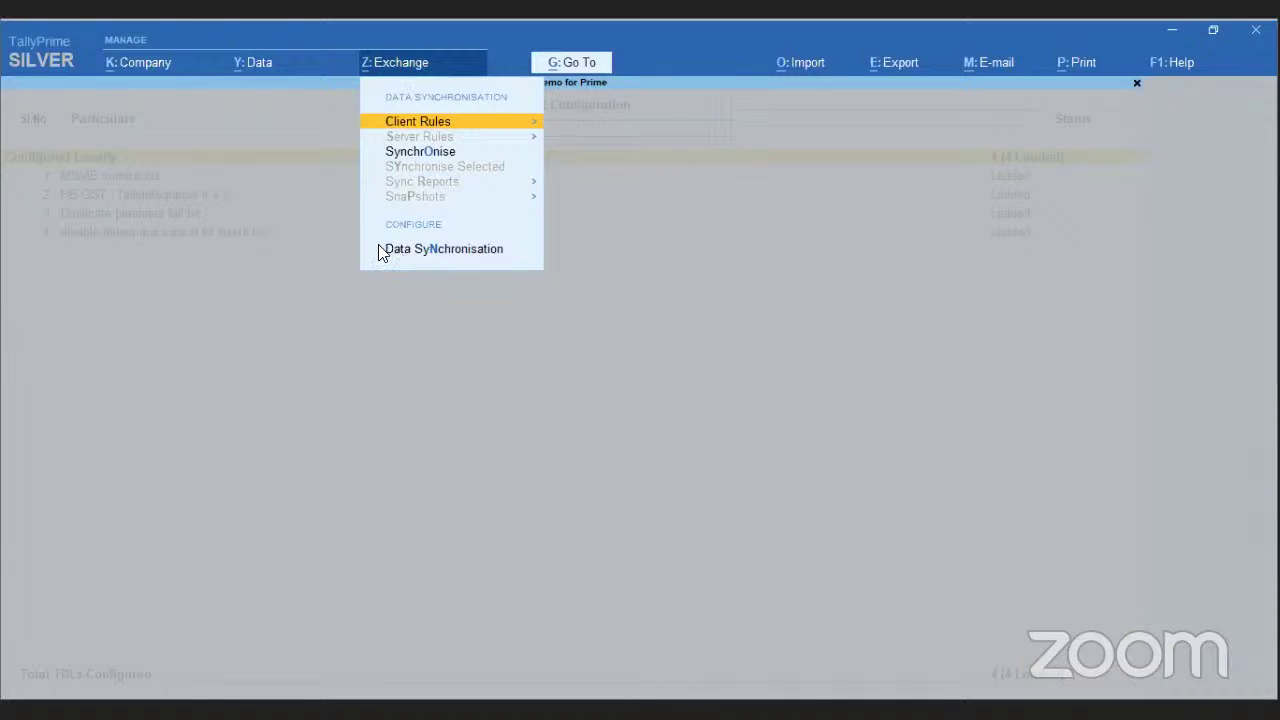
# - Browse drives for the Company Data Path, leaving it unchanged at E:\Audit 19-20
pyautogui.click(257, 62)
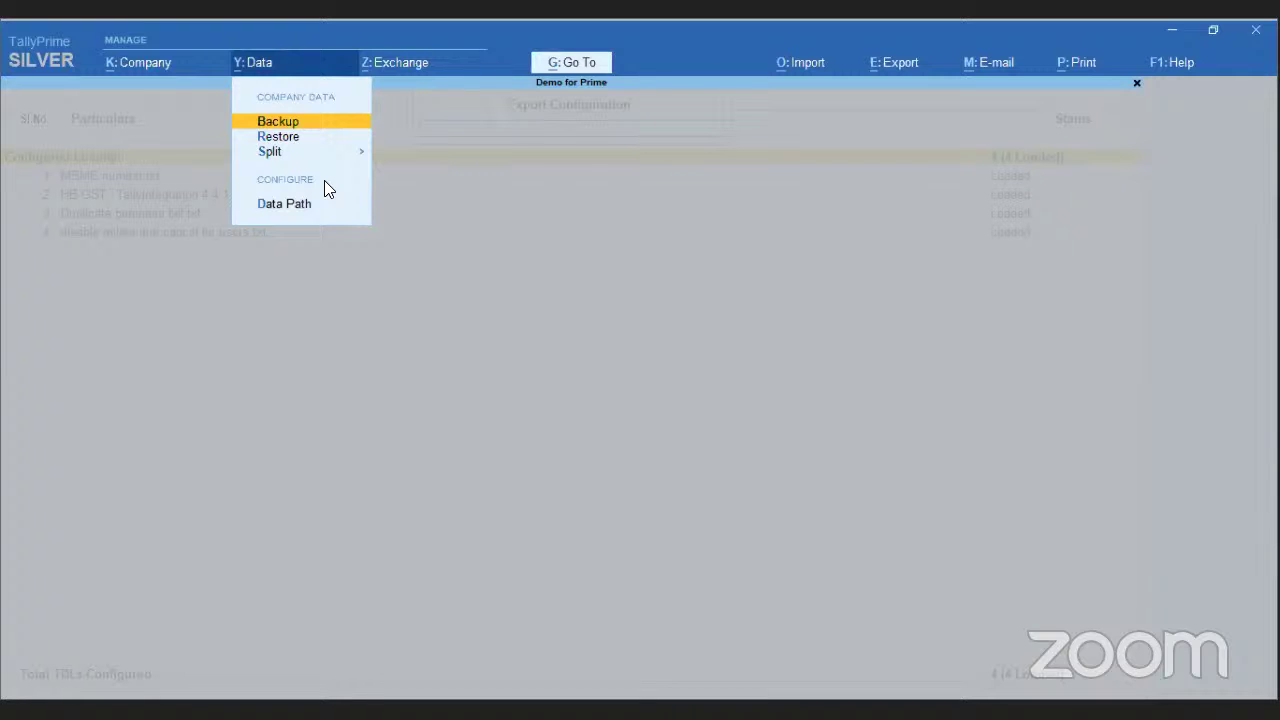
pyautogui.press('Down')
pyautogui.press('Down')
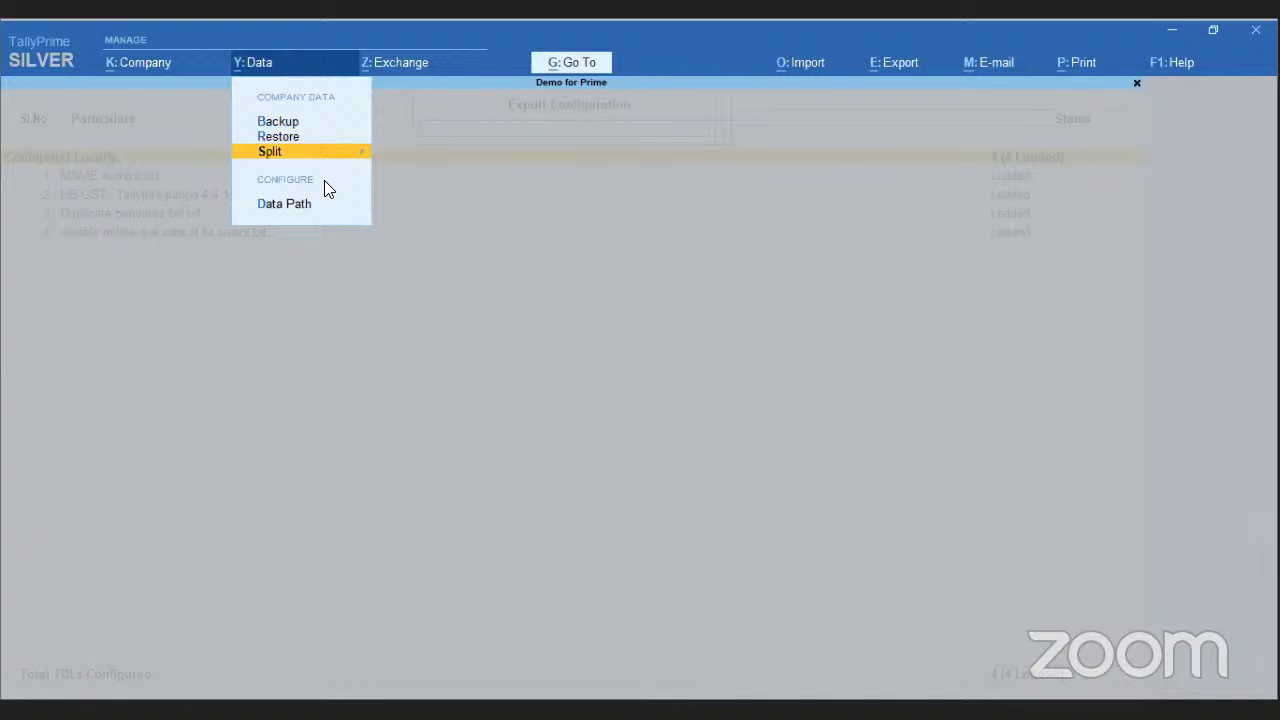
pyautogui.press('Down')
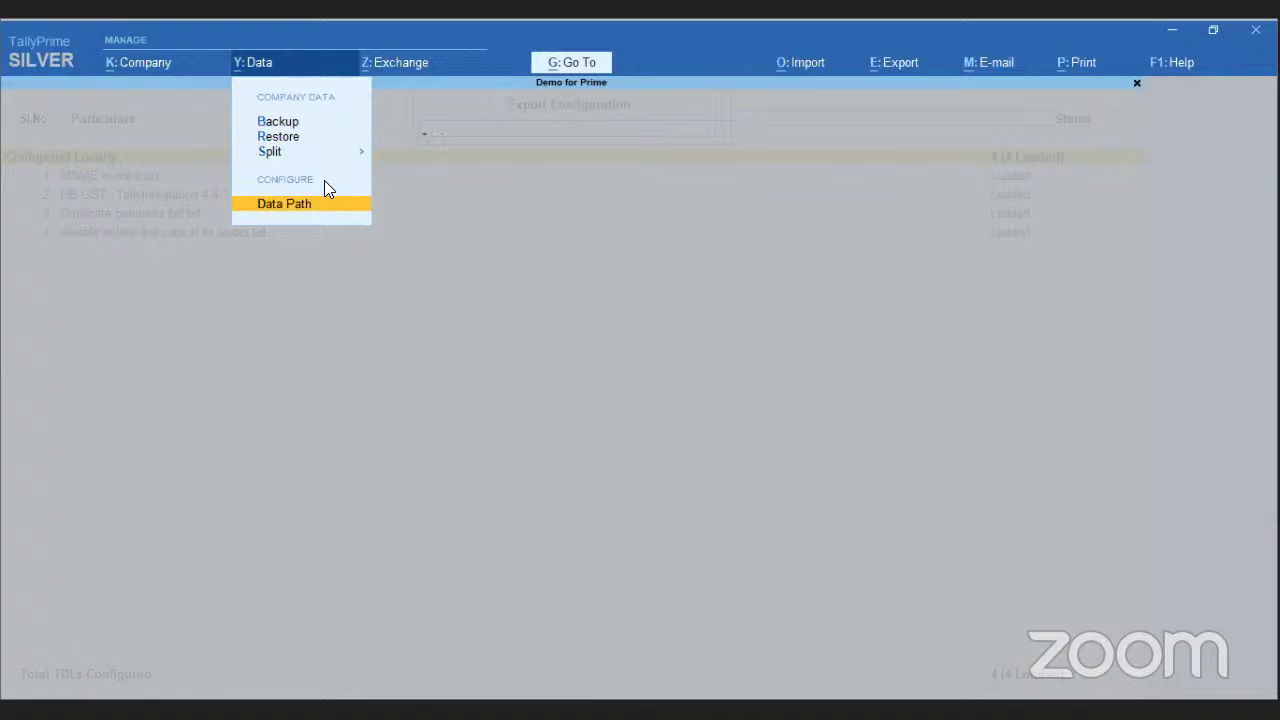
pyautogui.press('Return')
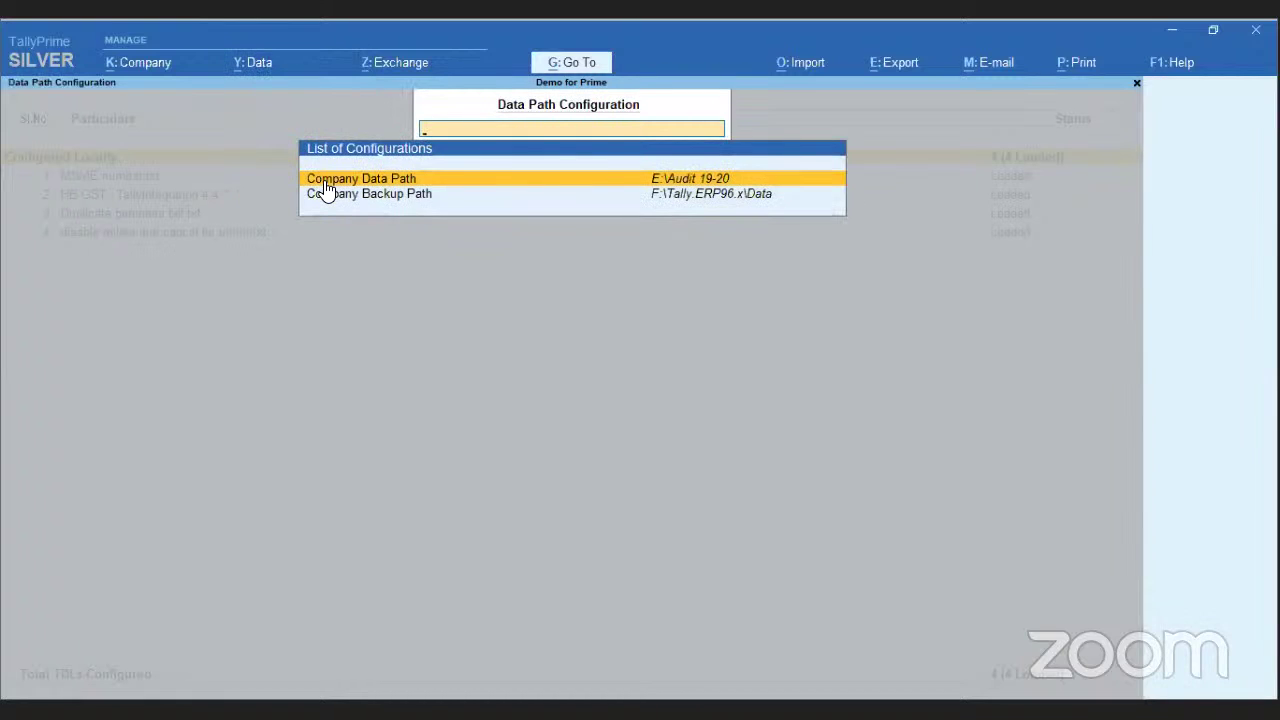
pyautogui.press('Return')
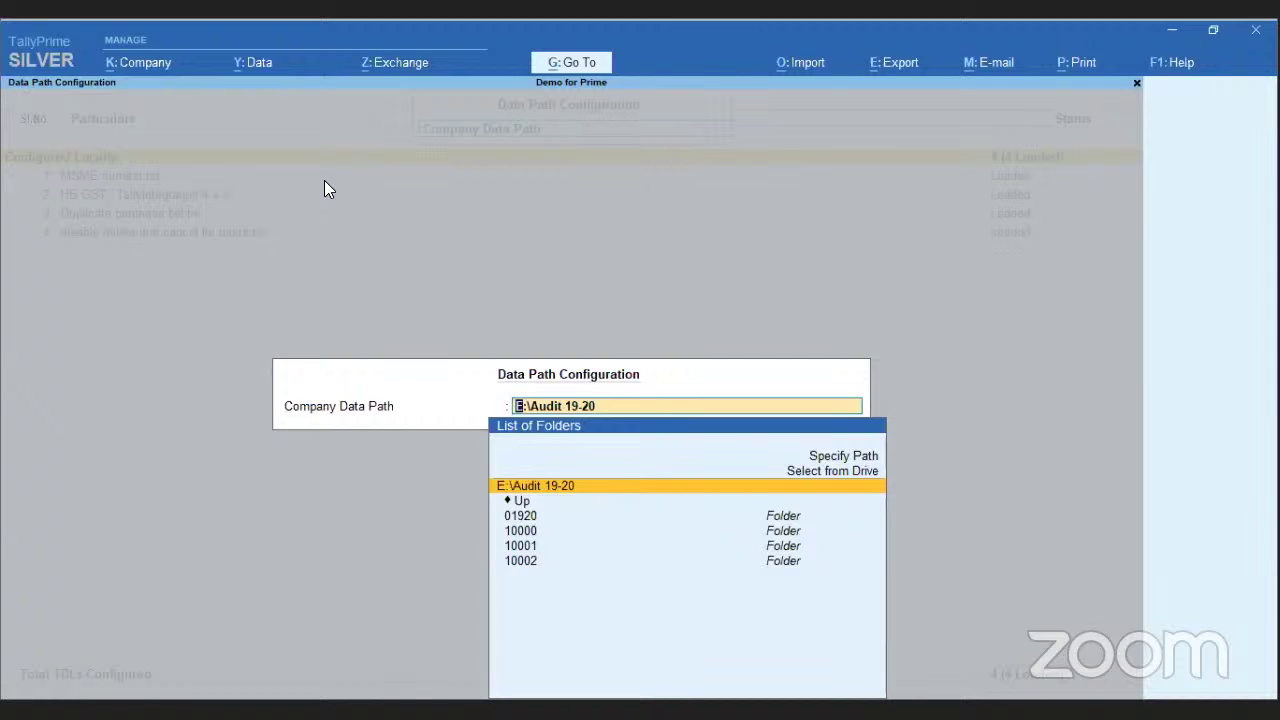
pyautogui.press('Up')
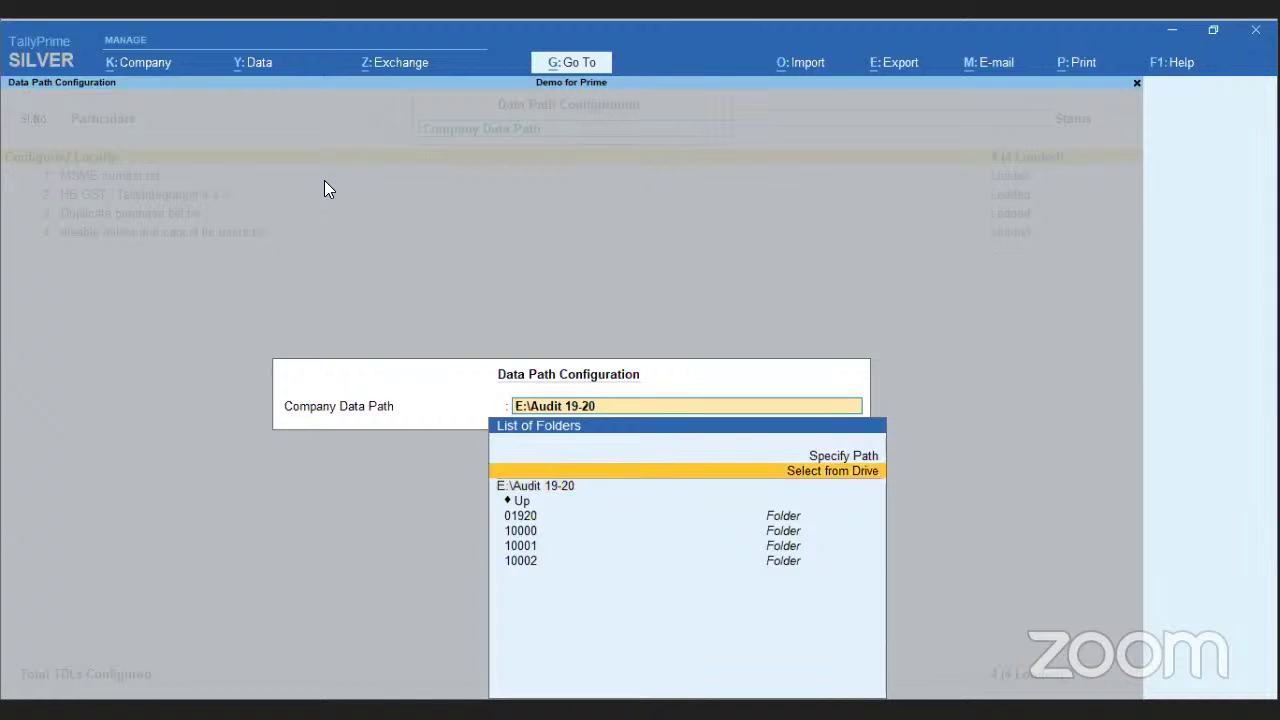
pyautogui.press('Return')
pyautogui.press('Down')
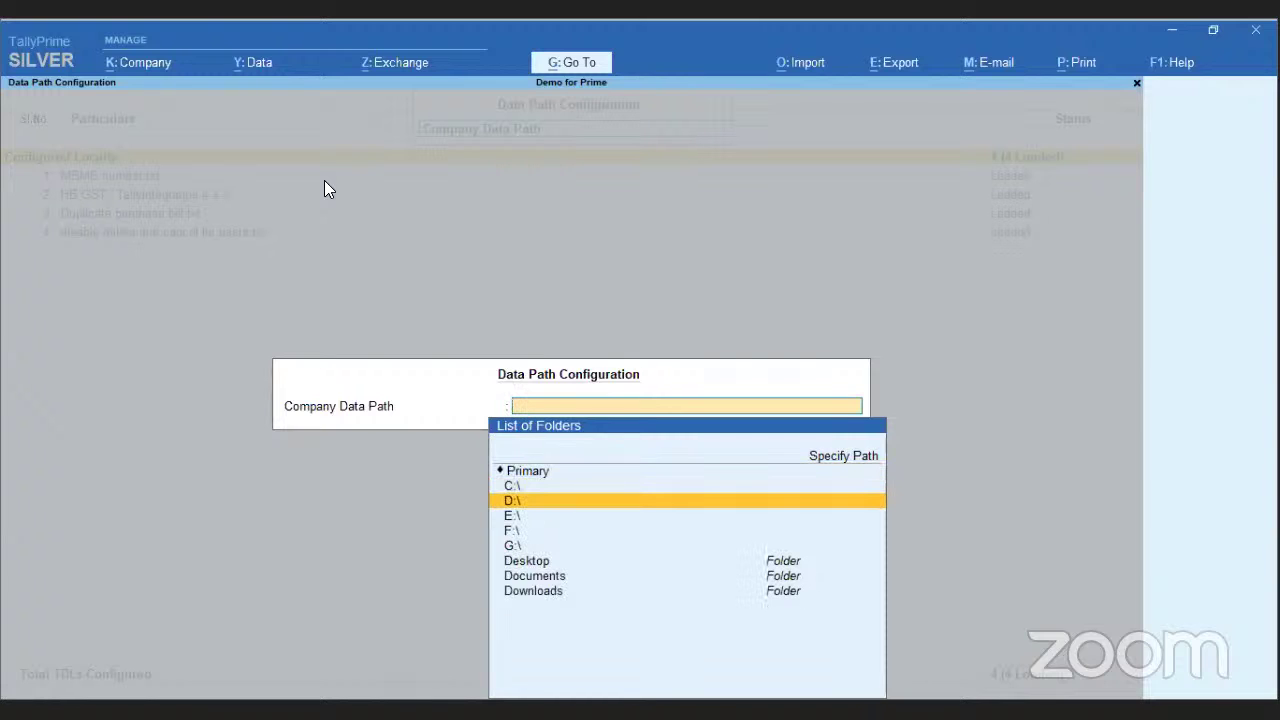
pyautogui.press('Return')
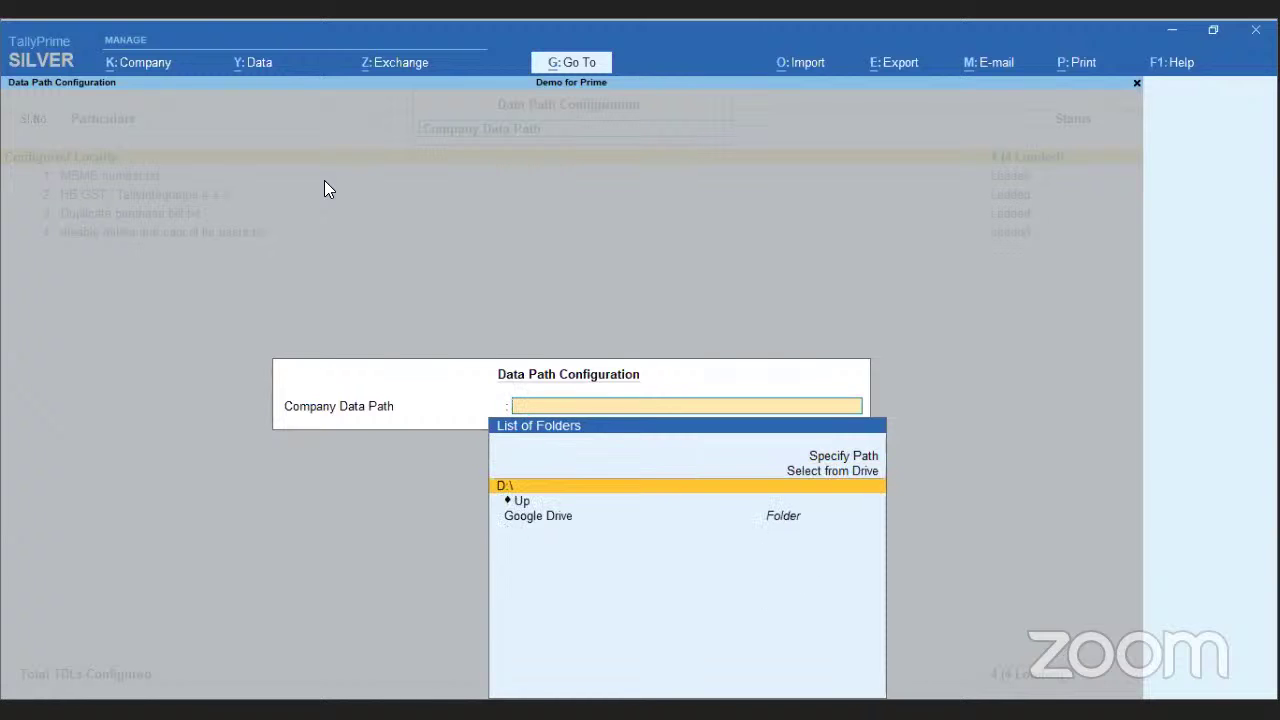
pyautogui.press('Up')
pyautogui.press('Return')
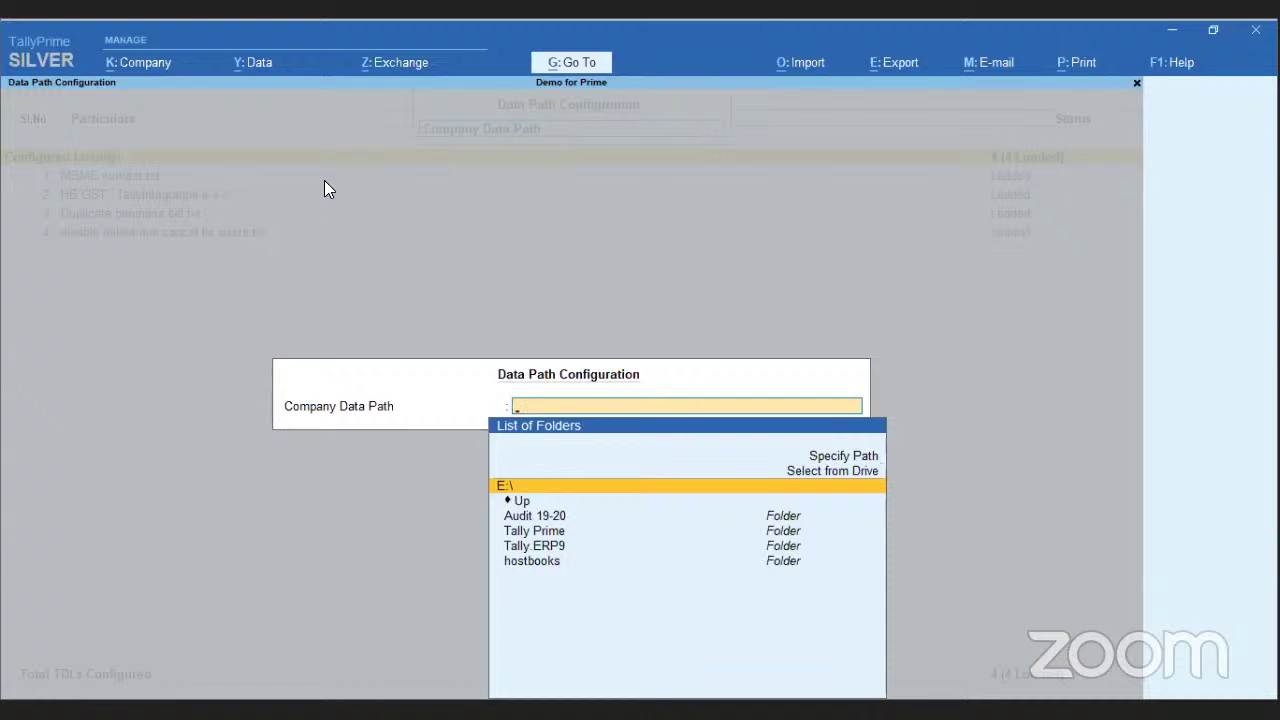
pyautogui.press('Down')
pyautogui.press('Down')
pyautogui.press('Down')
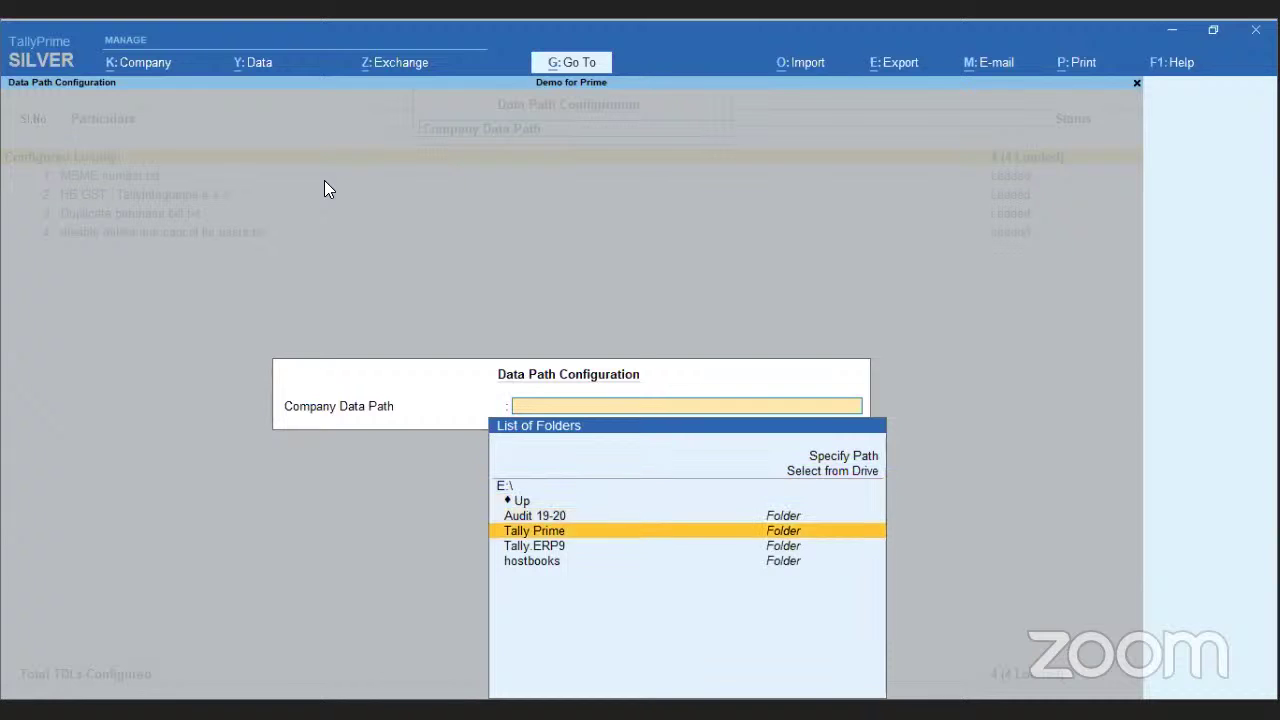
pyautogui.press('Return')
pyautogui.press('Down')
pyautogui.press('Up')
pyautogui.press('Up')
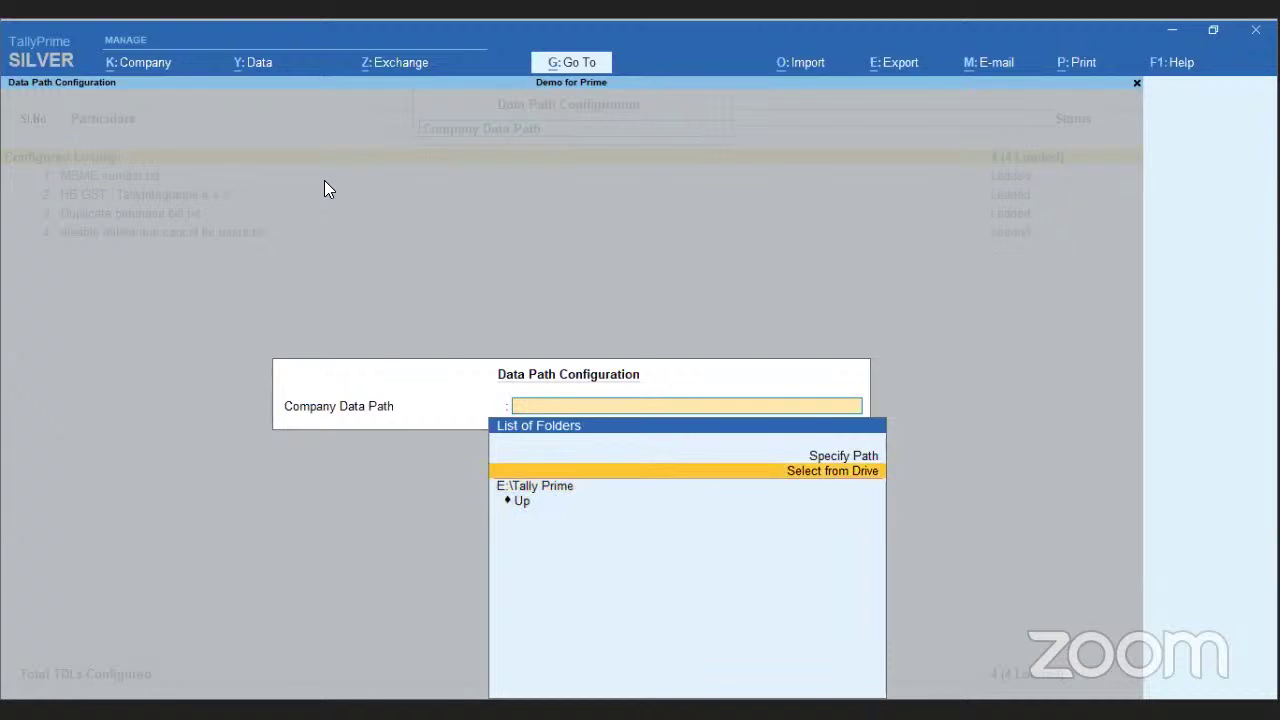
pyautogui.press('Return')
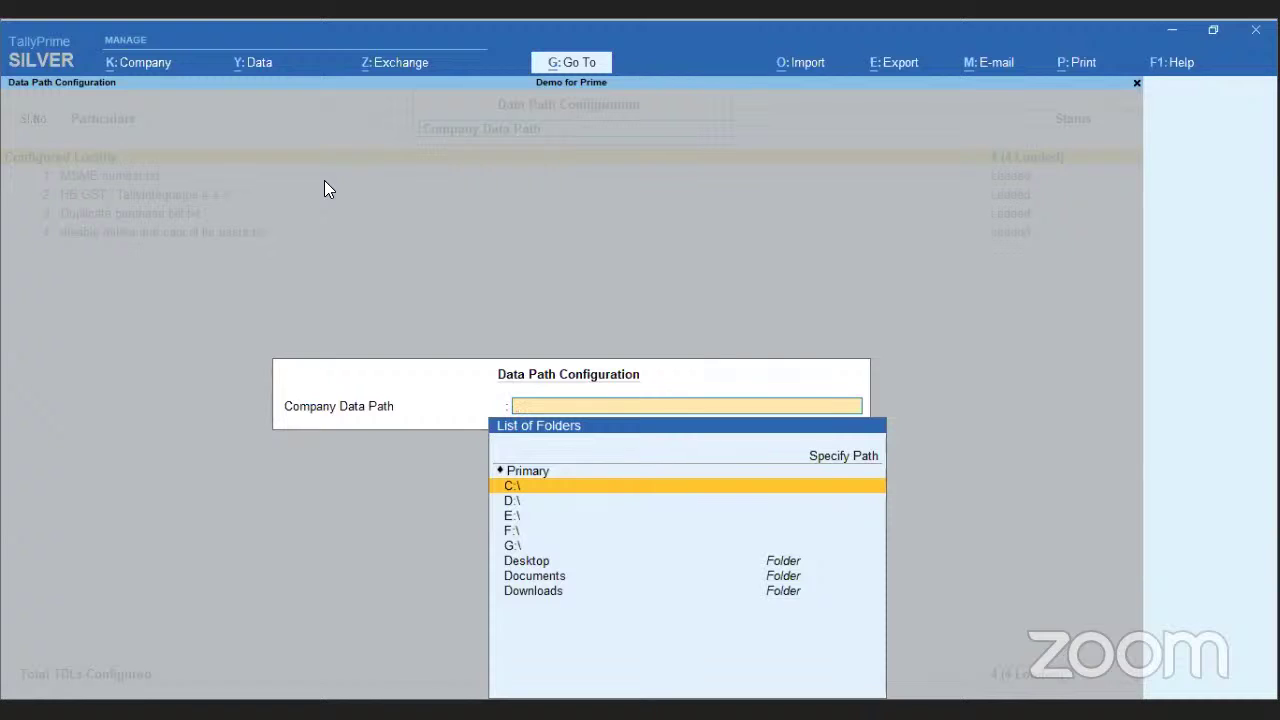
pyautogui.press('Escape')
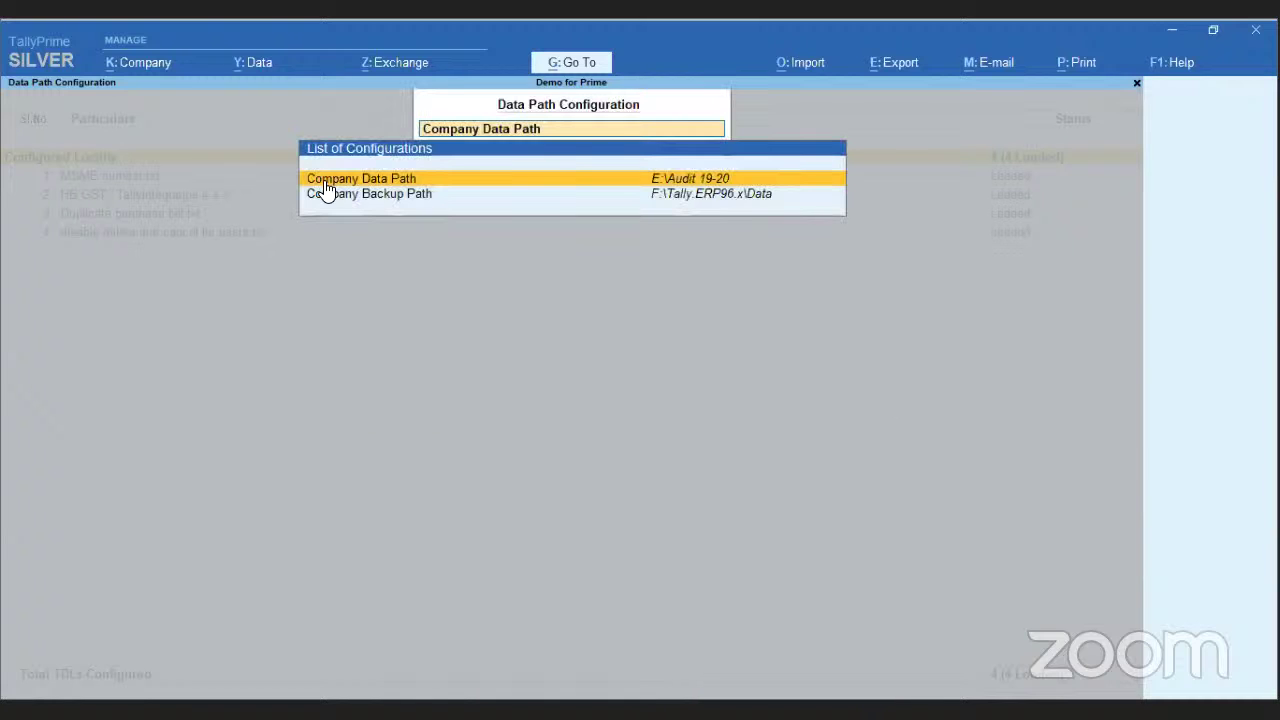
# - Set the Company Backup Path to F:\ and accept it
pyautogui.press('Down')
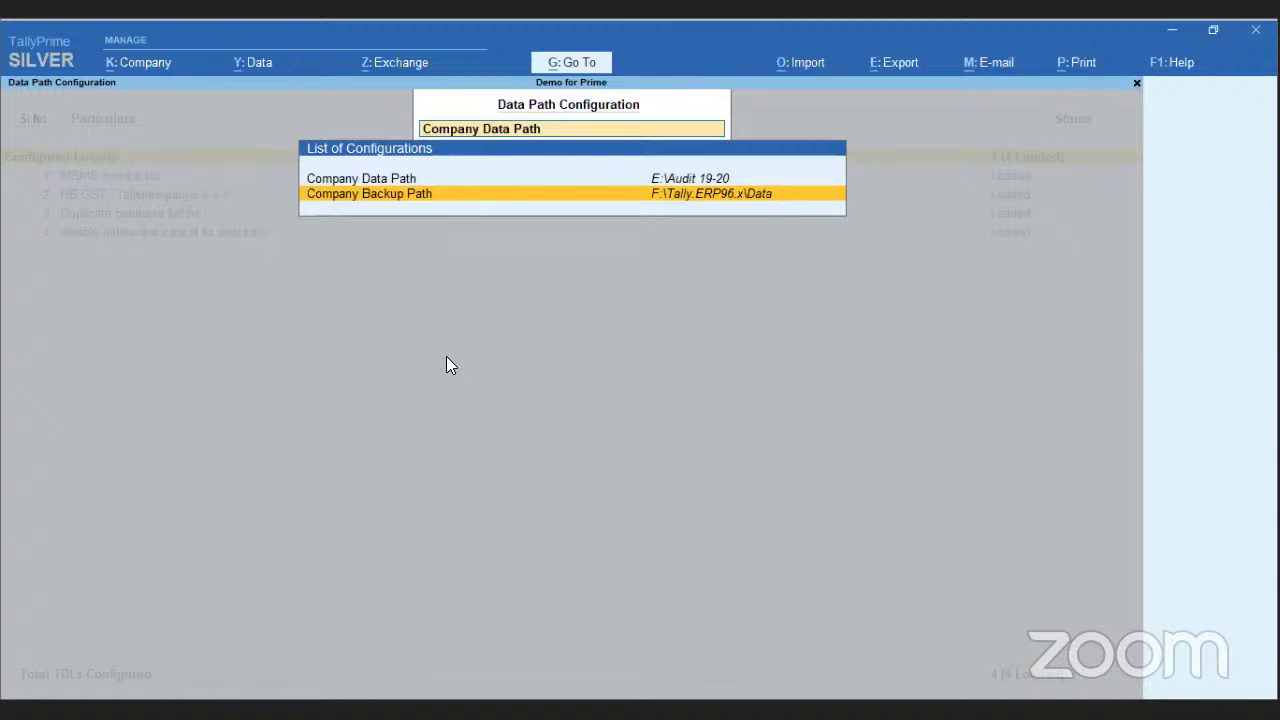
pyautogui.press('Return')
pyautogui.press('Up')
pyautogui.press('Up')
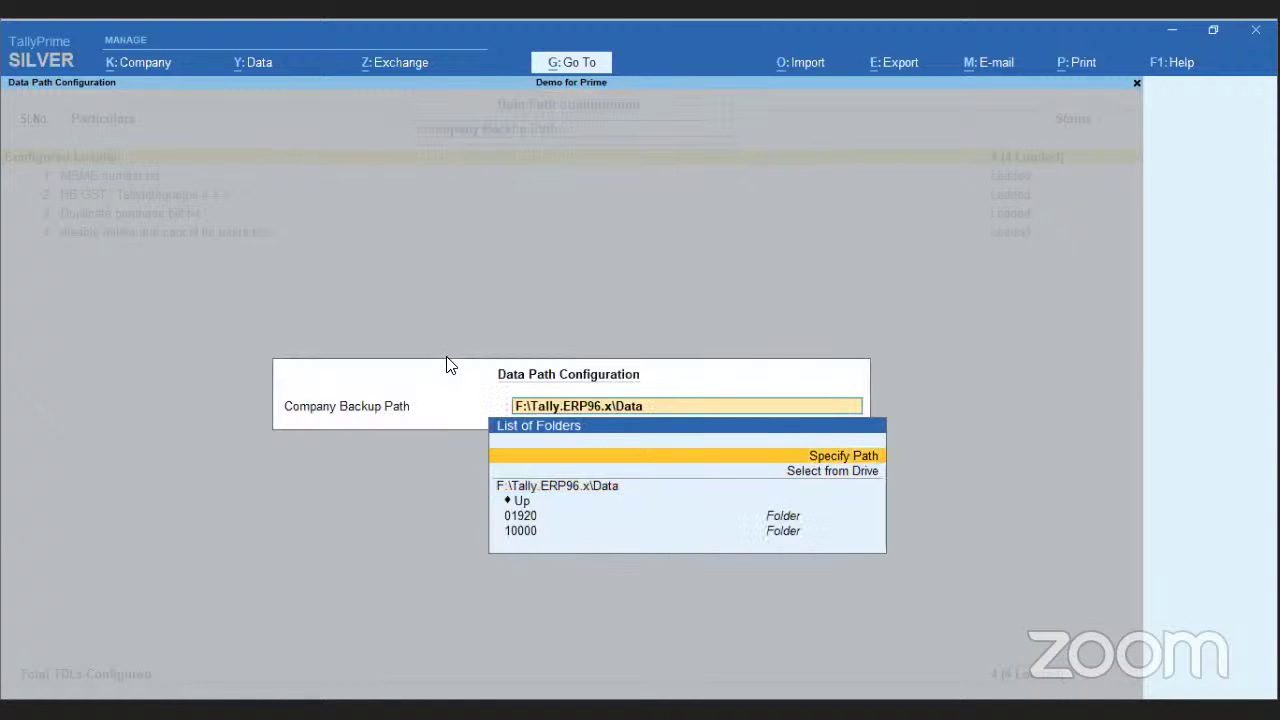
pyautogui.press('Down')
pyautogui.press('Down')
pyautogui.press('Up')
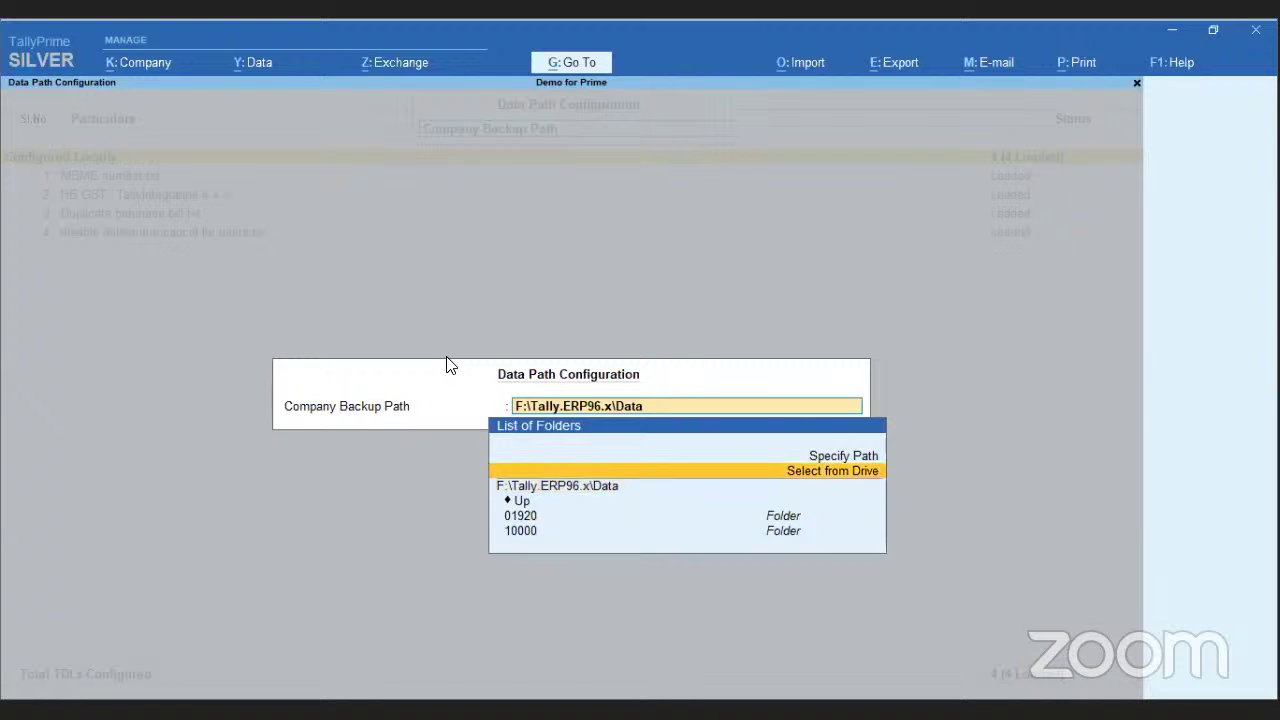
pyautogui.press('Return')
pyautogui.press('Down')
pyautogui.press('Down')
pyautogui.press('Down')
pyautogui.press('Return')
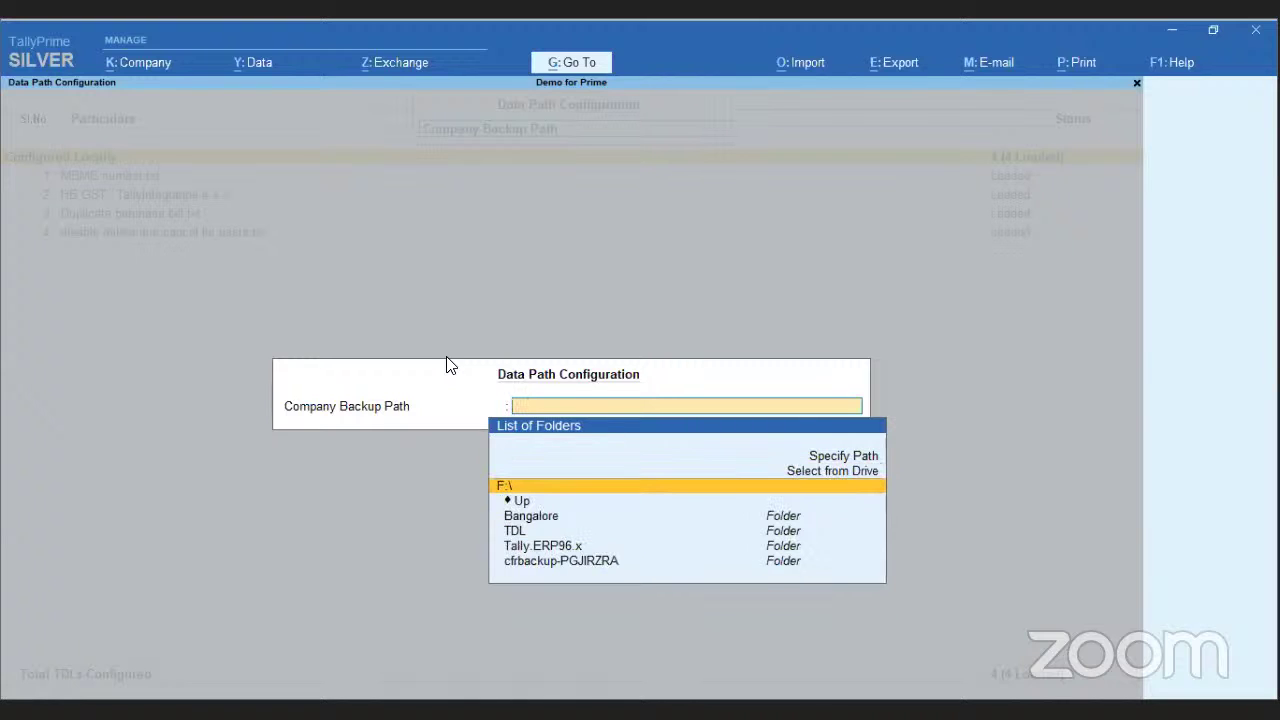
pyautogui.press('Return')
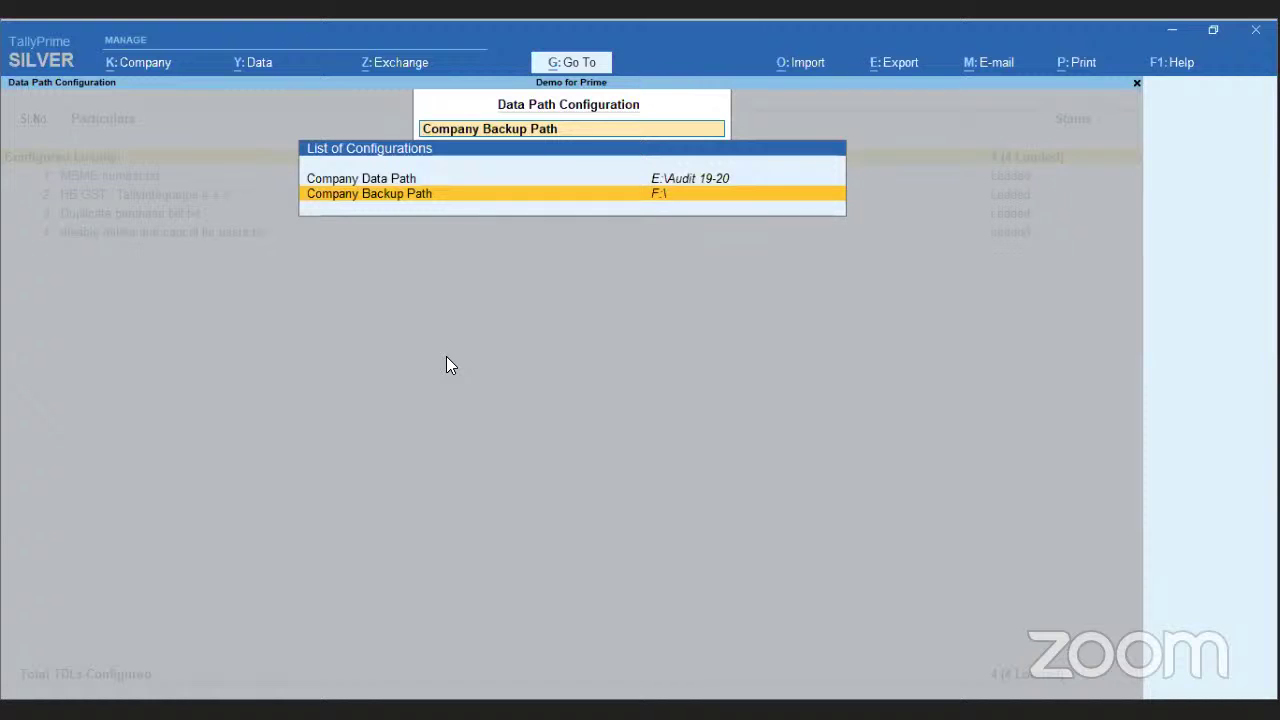
pyautogui.press('Escape')
# - Close the data path settings and show the Company menu with user management and security options
pyautogui.press('e')
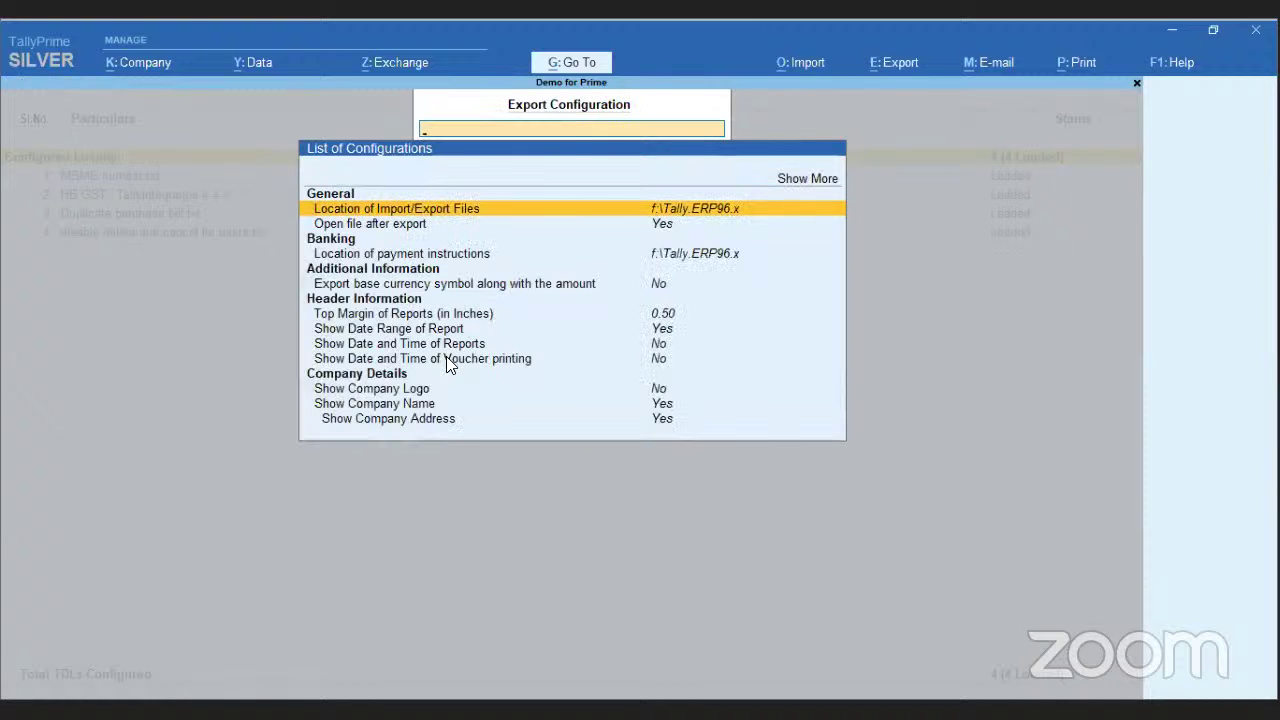
pyautogui.click(122, 70)
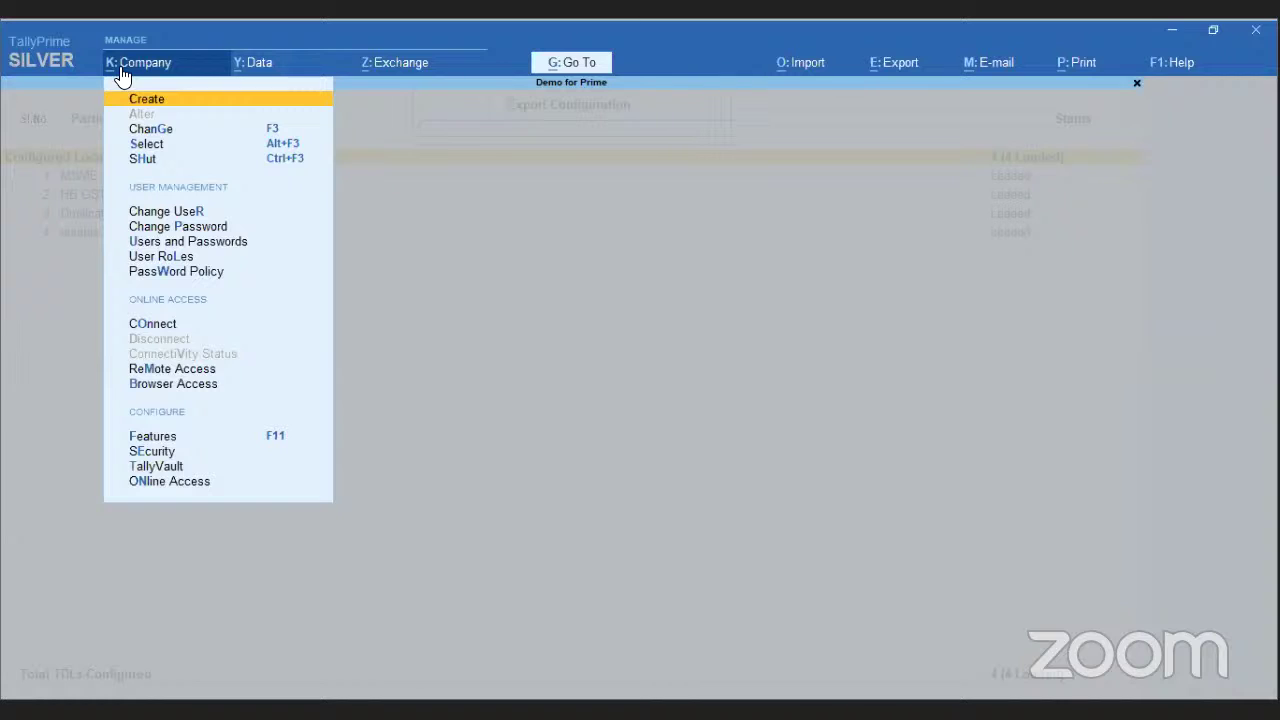
pyautogui.press('Down')
pyautogui.press('Down')
pyautogui.press('Down')
pyautogui.press('Down')
pyautogui.press('Down')
pyautogui.press('Down')
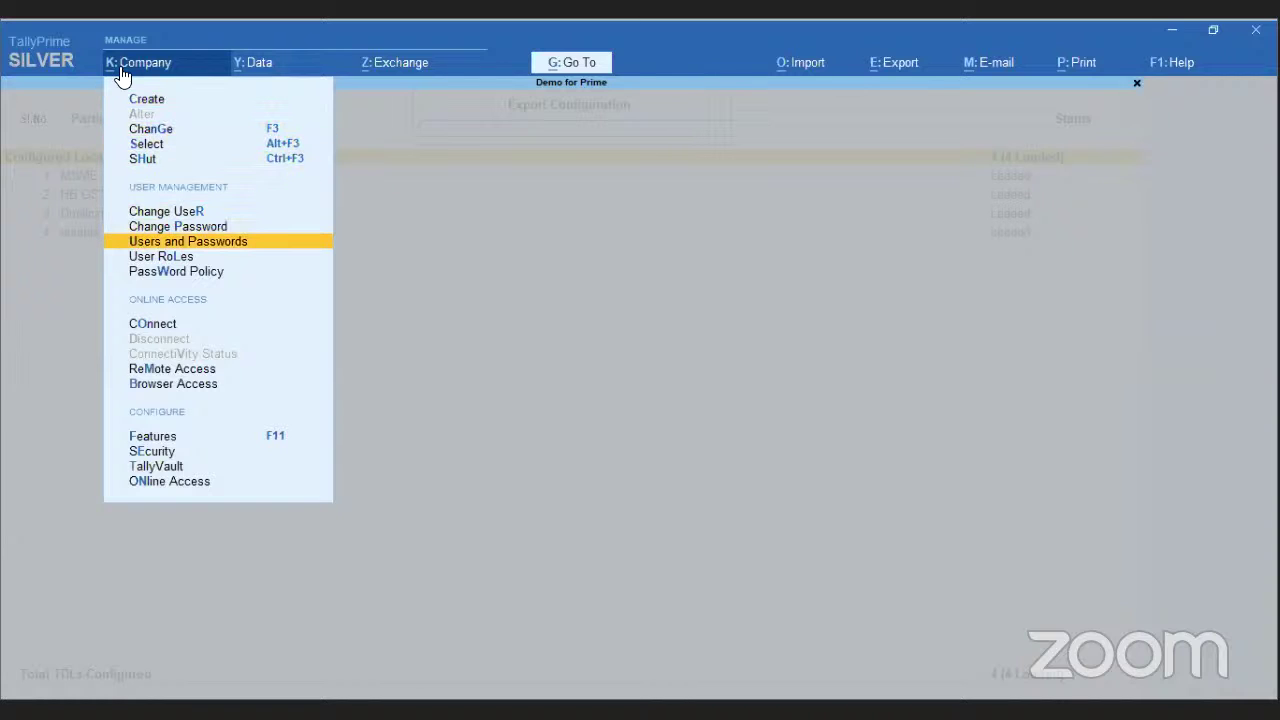
# - Open the Data Entry security level, then quit the Security Levels form without saving changes
pyautogui.press('Up')
pyautogui.press('Down')
pyautogui.press('Down')
pyautogui.press('Return')
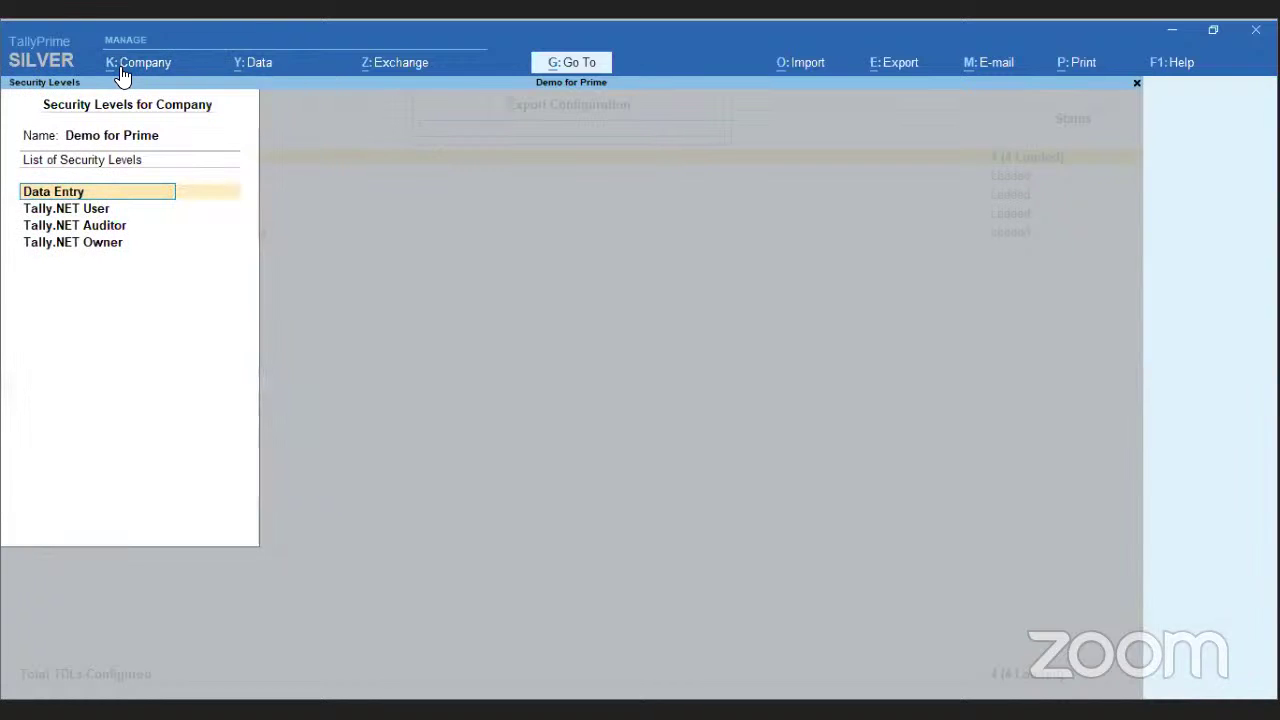
pyautogui.press('Return')
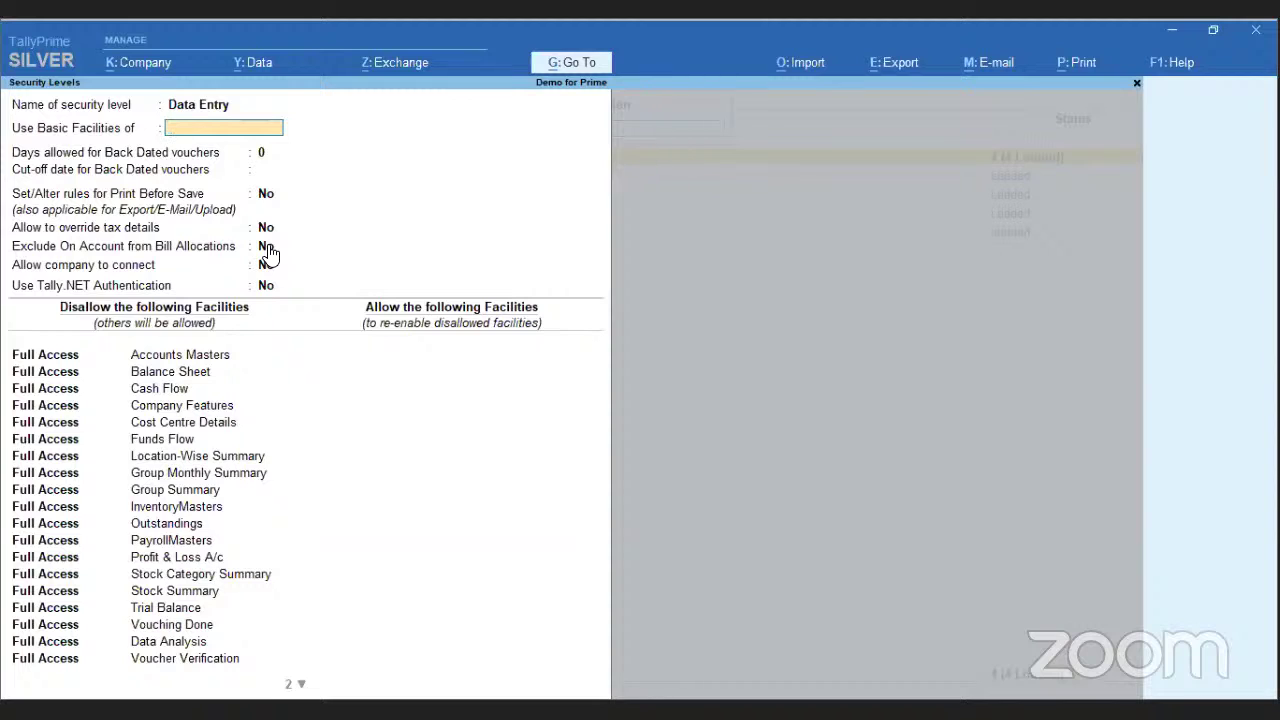
pyautogui.press('Escape')
pyautogui.press('y')
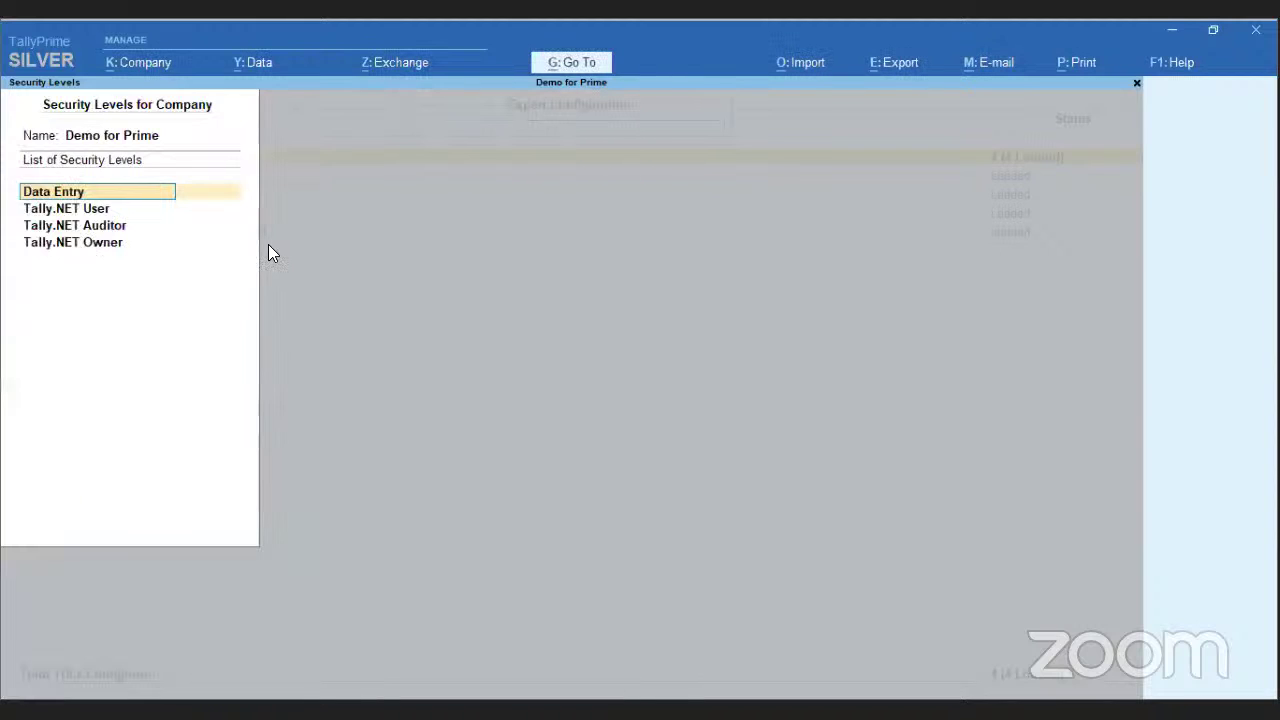
pyautogui.press('Escape')
pyautogui.press('Escape')
pyautogui.press('y')
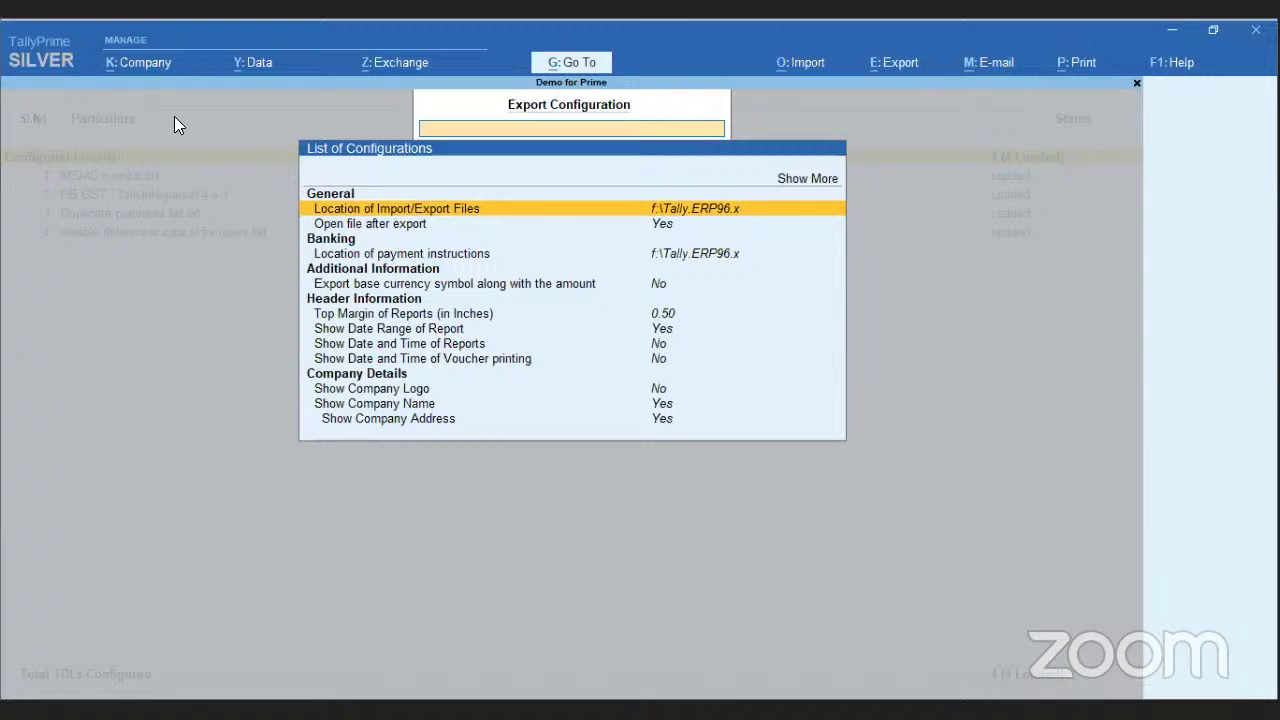
pyautogui.hotkey('alt', 'k')
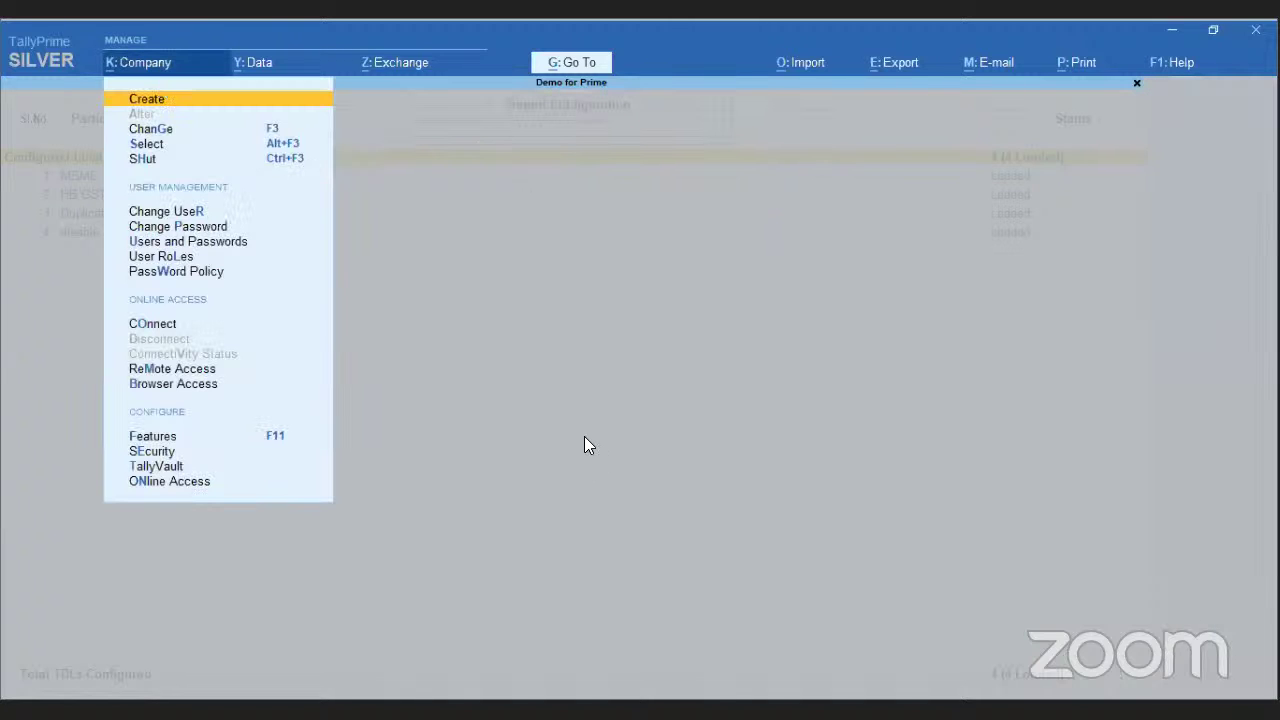
# - Look at the Change User login, Import configuration and e-mail report list, then close them
pyautogui.press('r')
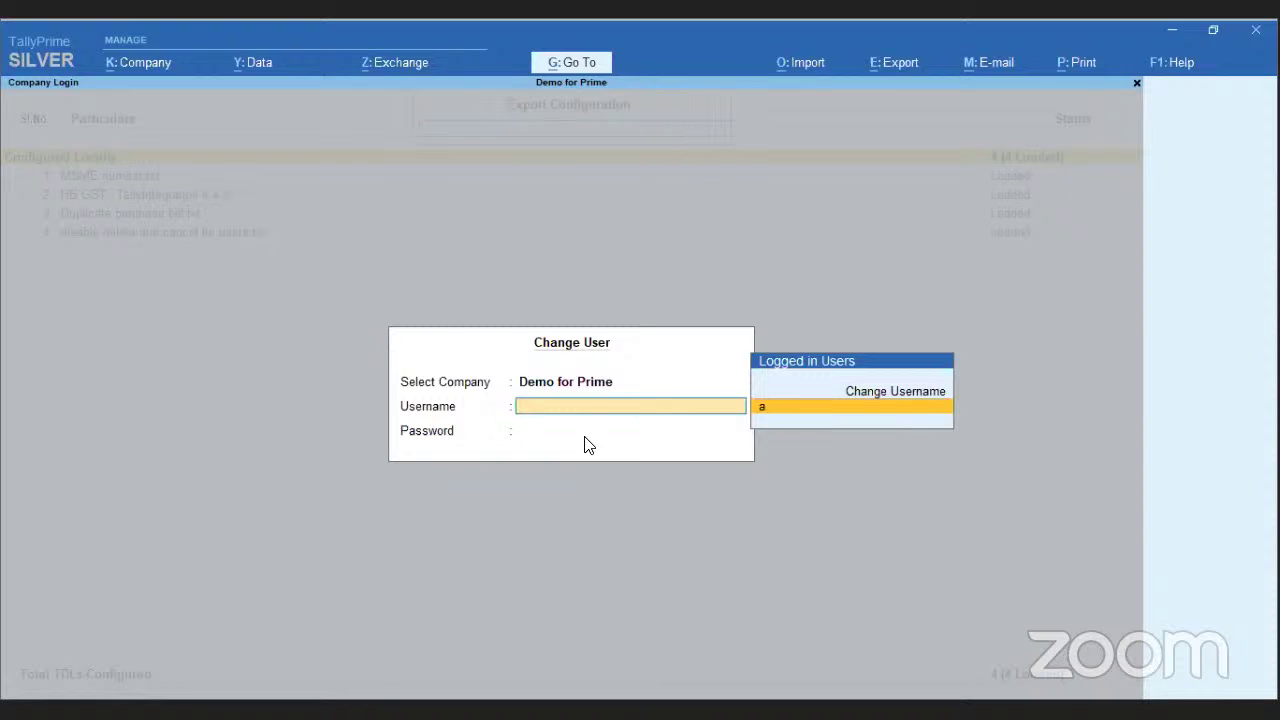
pyautogui.press('Escape')
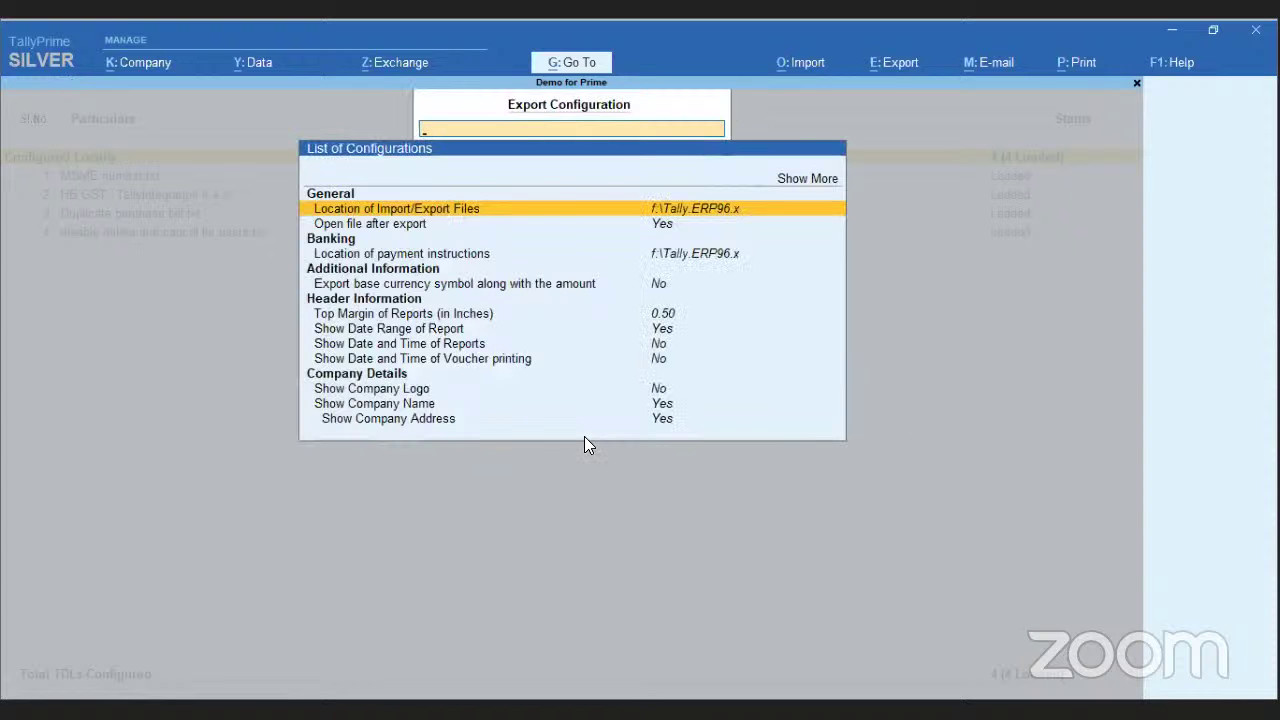
pyautogui.hotkey('alt', 'o')
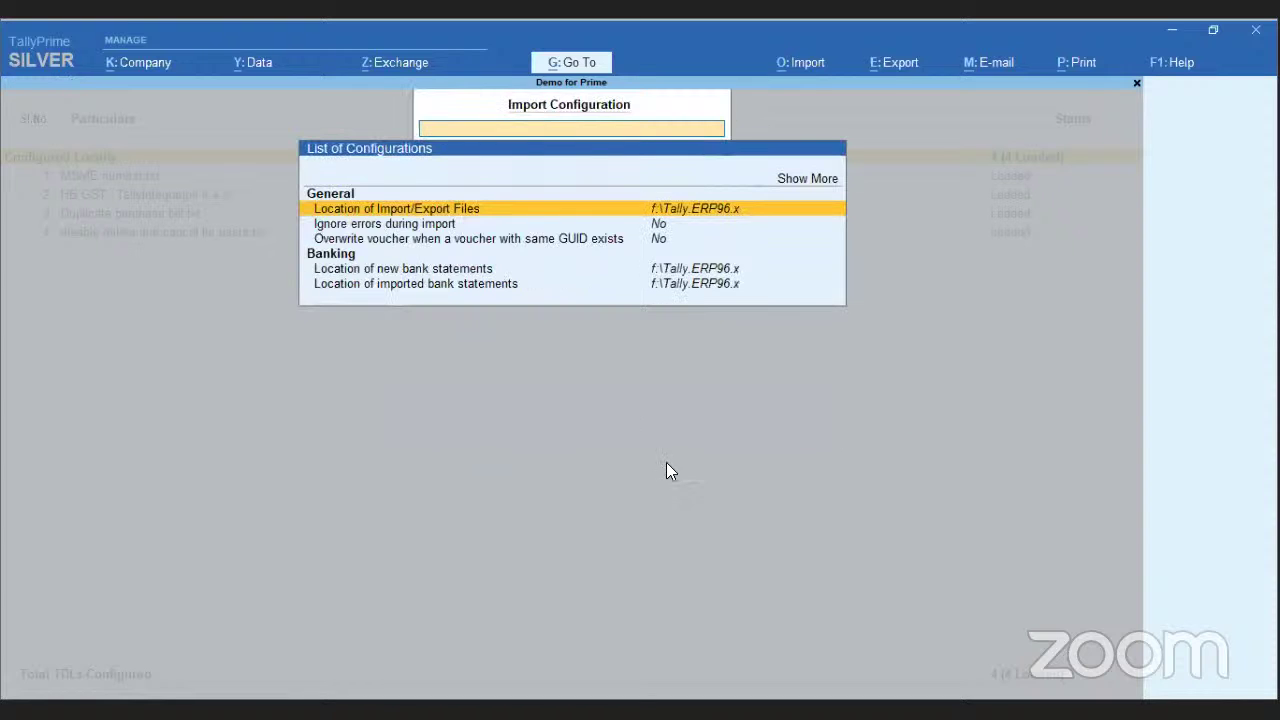
pyautogui.hotkey('alt', 'm')
pyautogui.press('Escape')
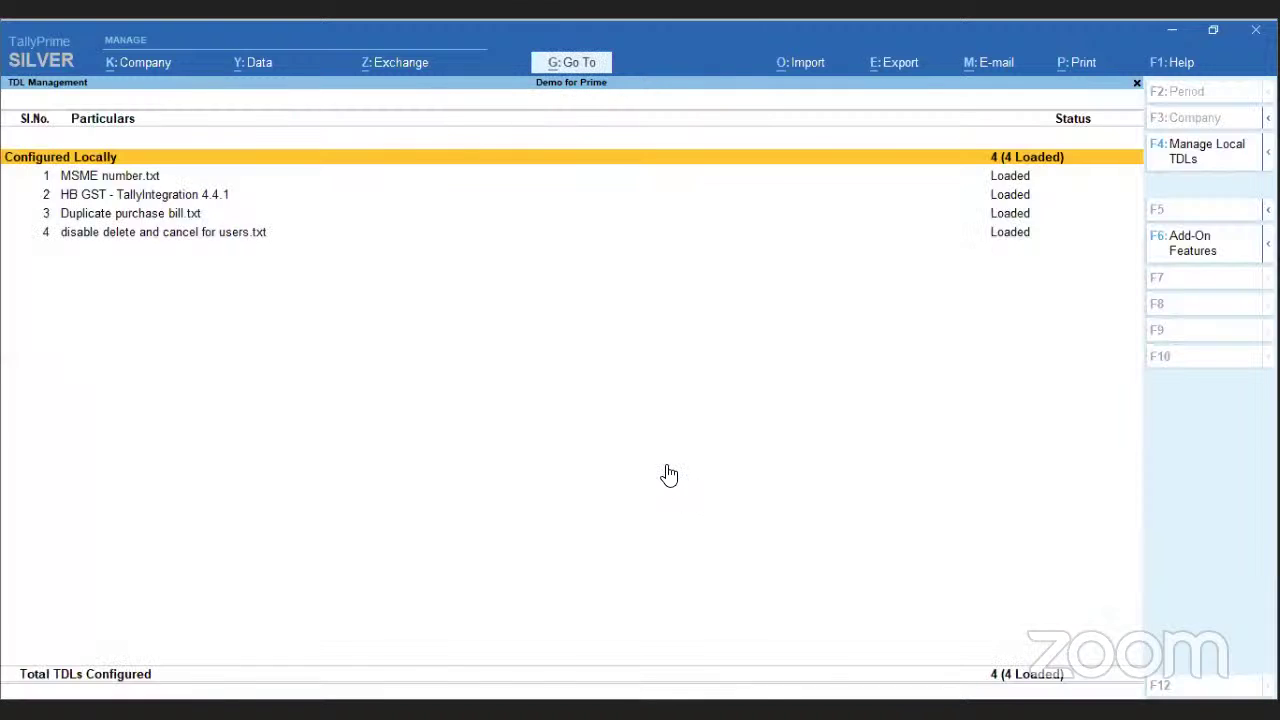
pyautogui.press('Escape')
# - Revisit Connectivity, Repair Company, About and e-mail profiles, ending at the Gateway of Tally
pyautogui.press('F1')
pyautogui.press('s')
pyautogui.press('c')
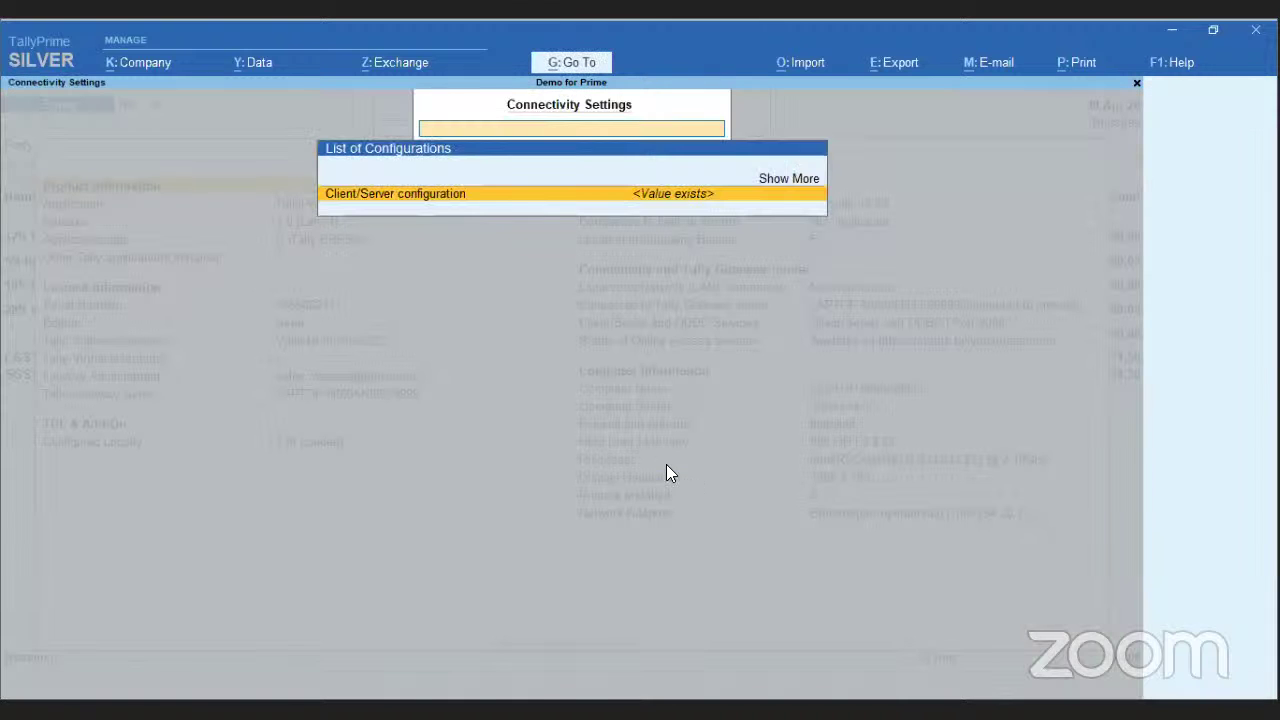
pyautogui.press('Escape')
pyautogui.hotkey('alt', 'y')
pyautogui.press('r')
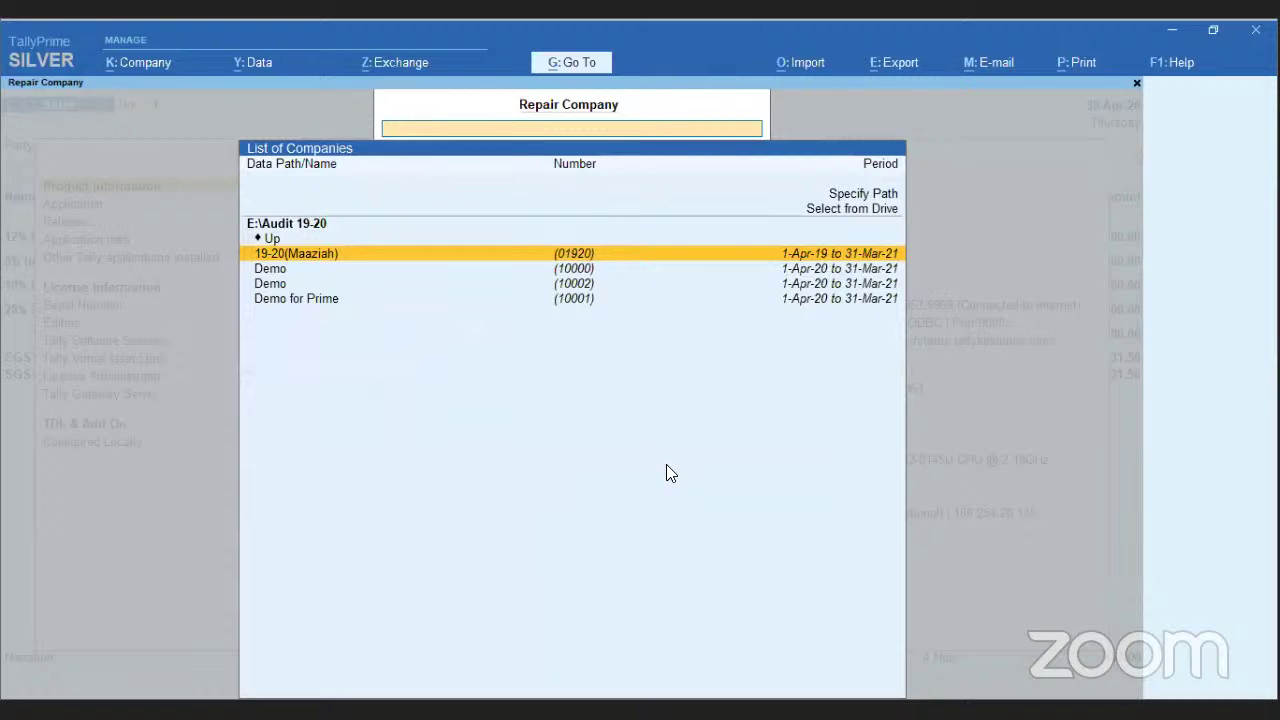
pyautogui.press('Escape')
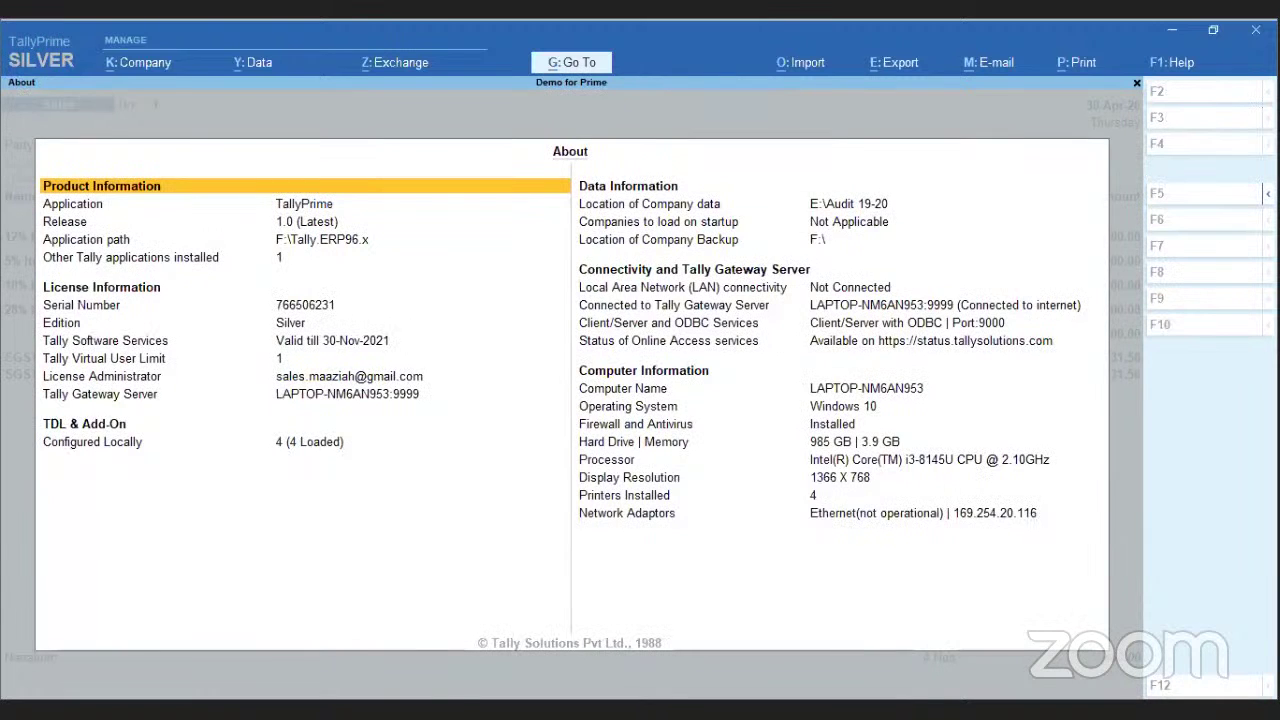
pyautogui.press('Escape')
pyautogui.hotkey('alt', 'm')
pyautogui.press('Escape')
pyautogui.press('Escape')
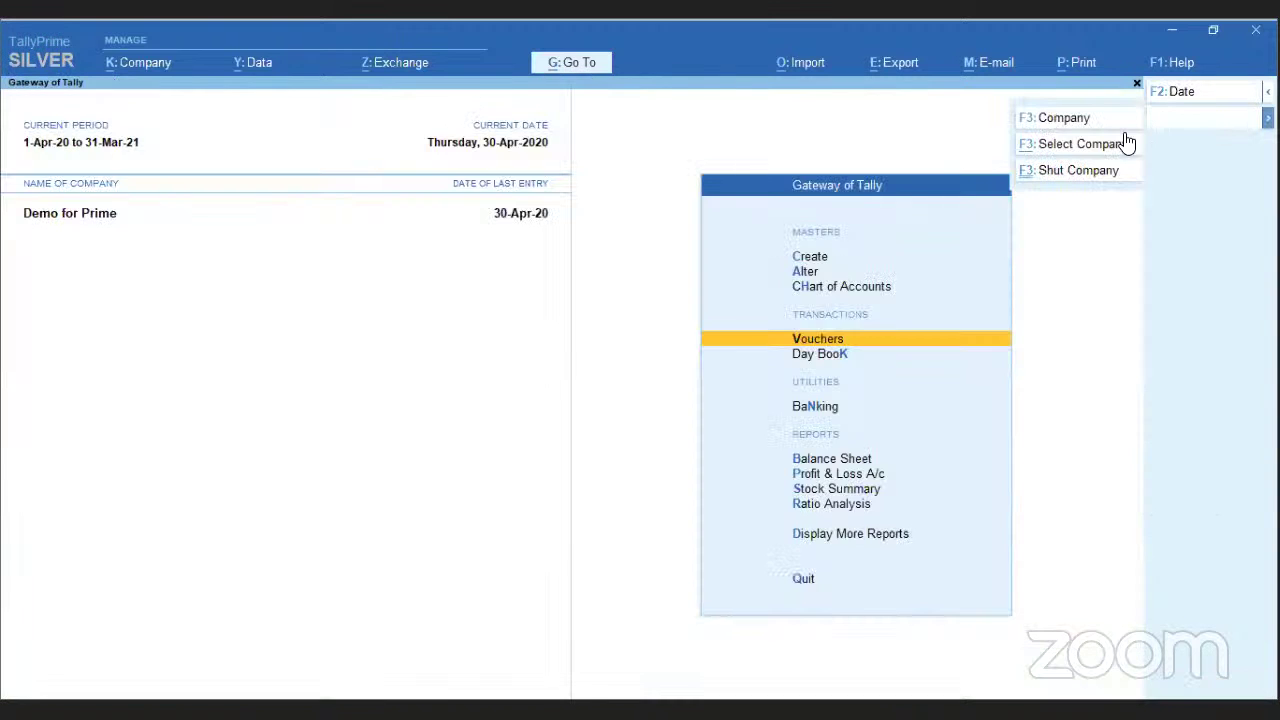
pyautogui.press('F3')
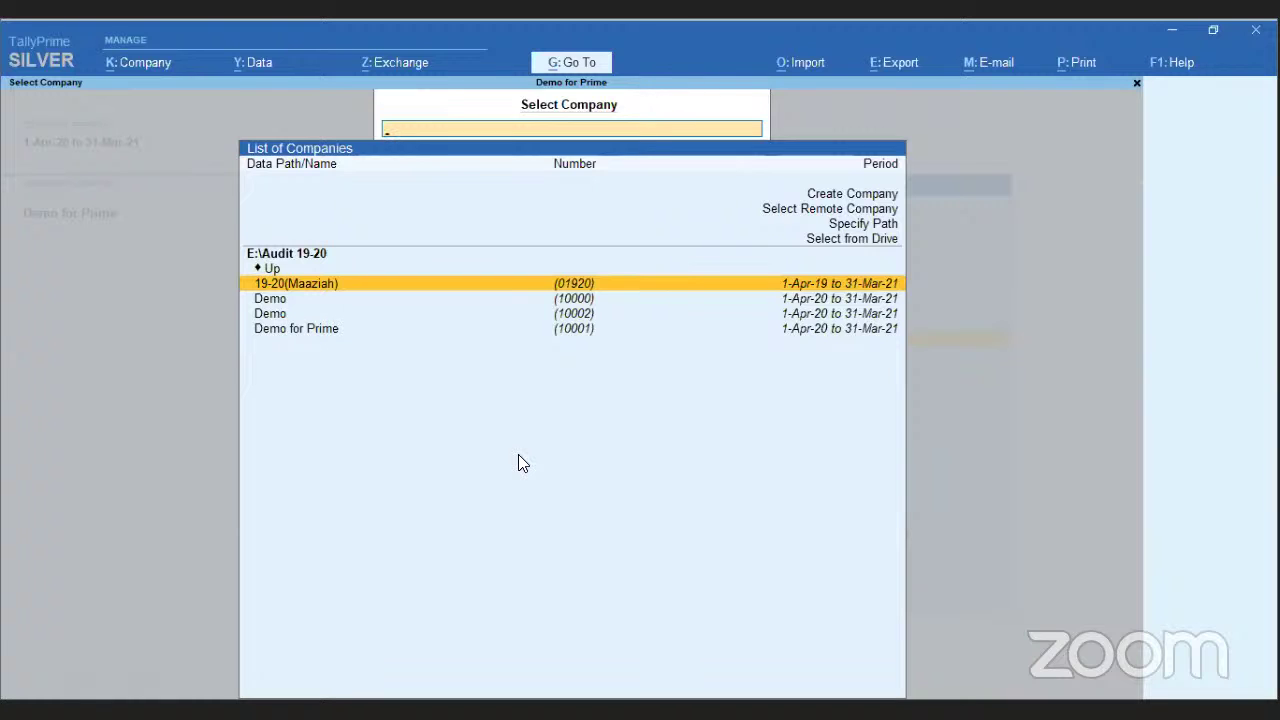
pyautogui.press('Down')
pyautogui.press('Up')
pyautogui.press('Down')
pyautogui.press('Down')
pyautogui.press('Escape')
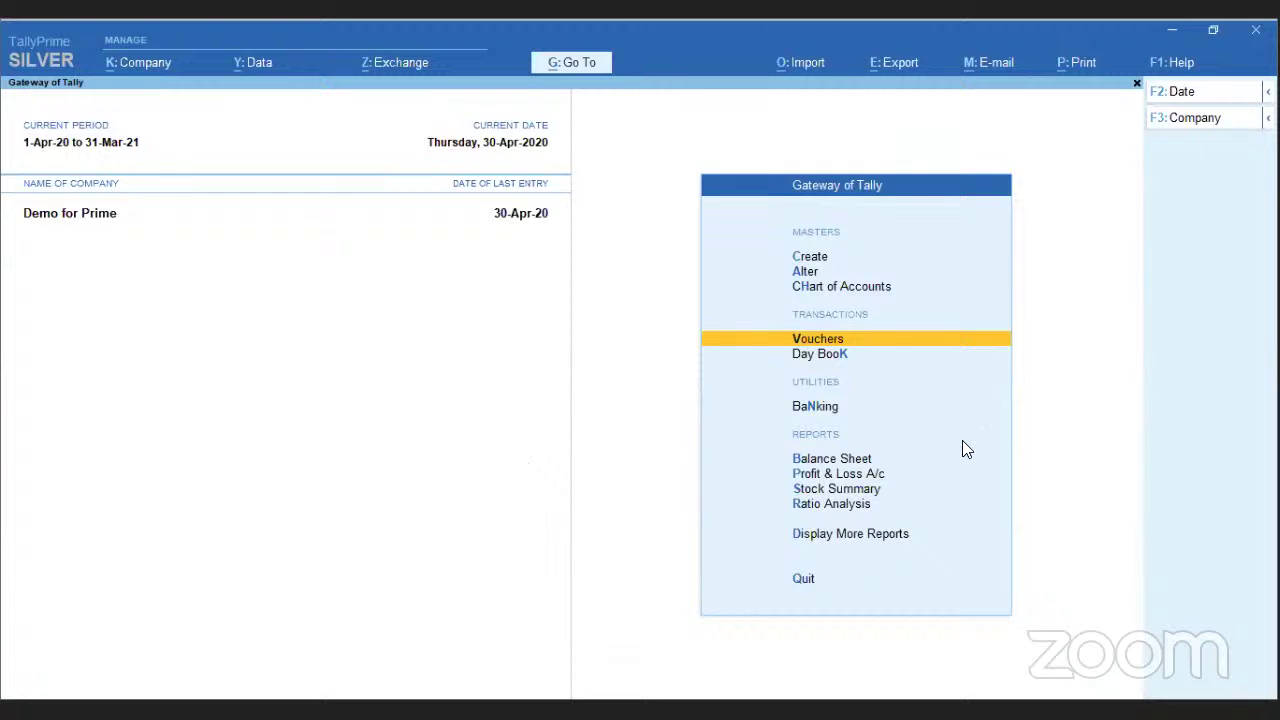
pyautogui.press('Down')
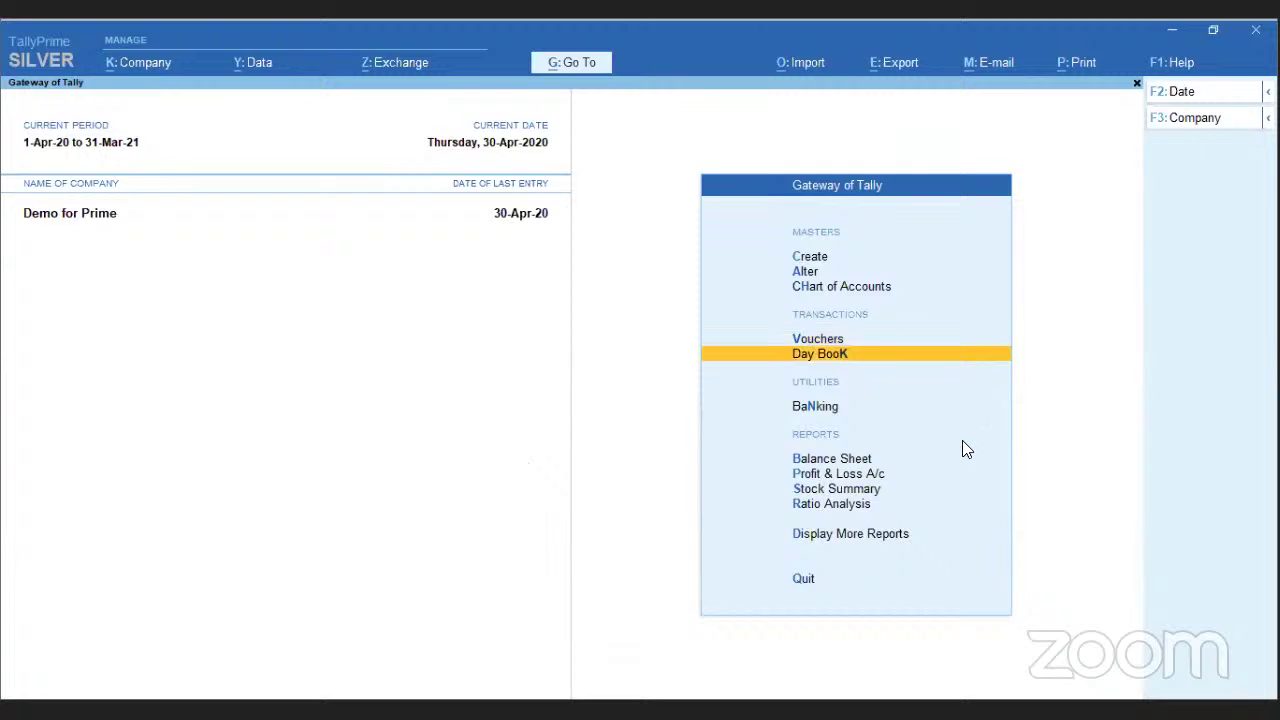
pyautogui.press('Up')
pyautogui.press('Up')
pyautogui.press('Up')
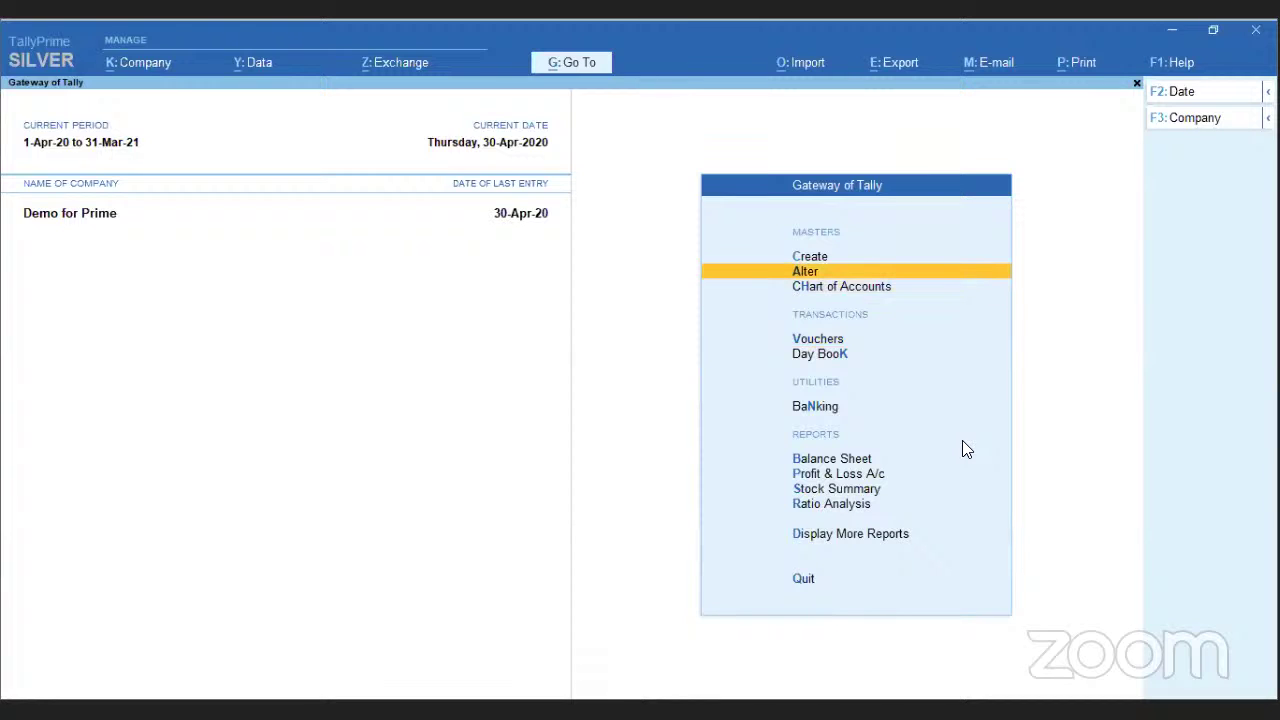
# - Browse the voucher types list in Master Alteration, from Credit Note to Delivery Note
pyautogui.press('Return')
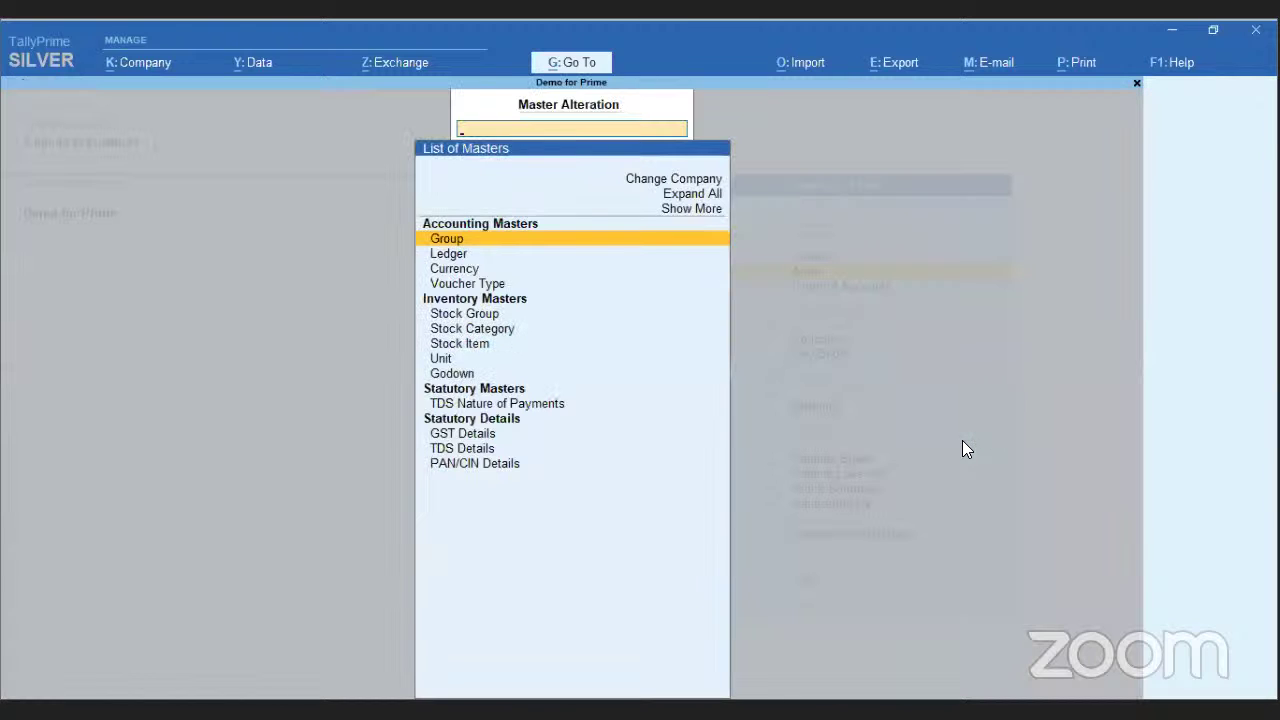
pyautogui.write('Vo')
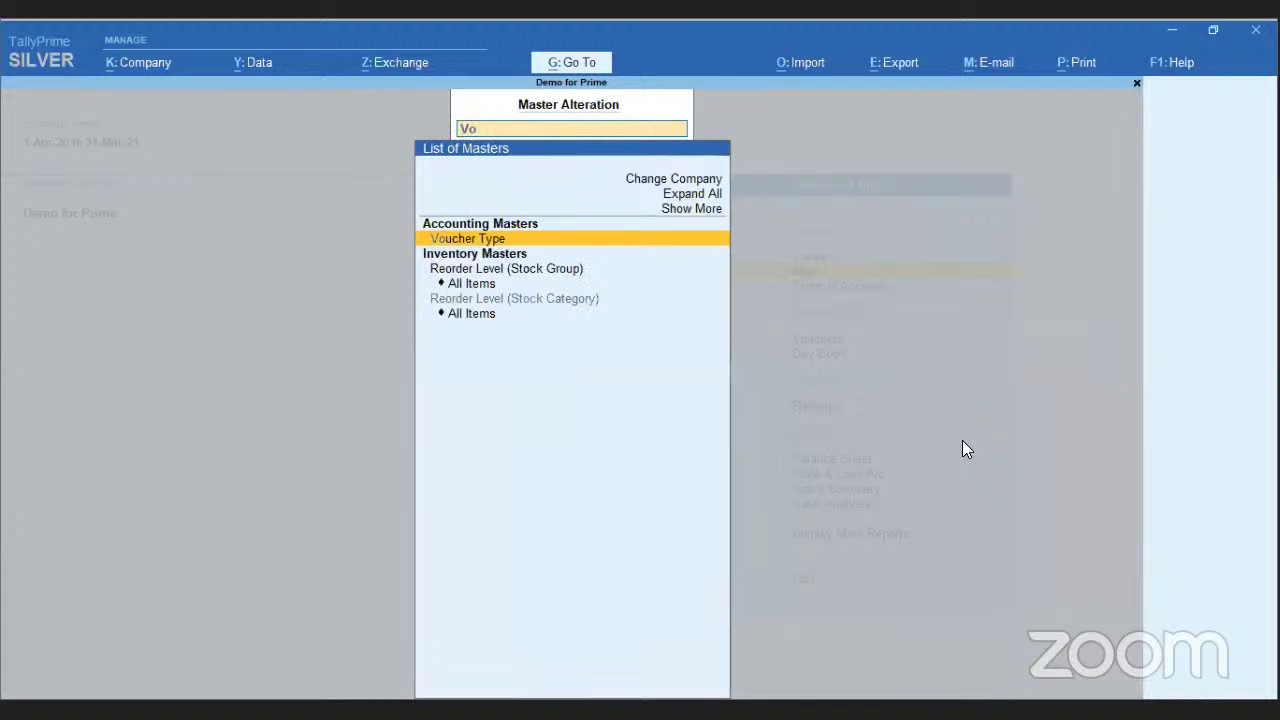
pyautogui.press('Return')
pyautogui.press('Down')
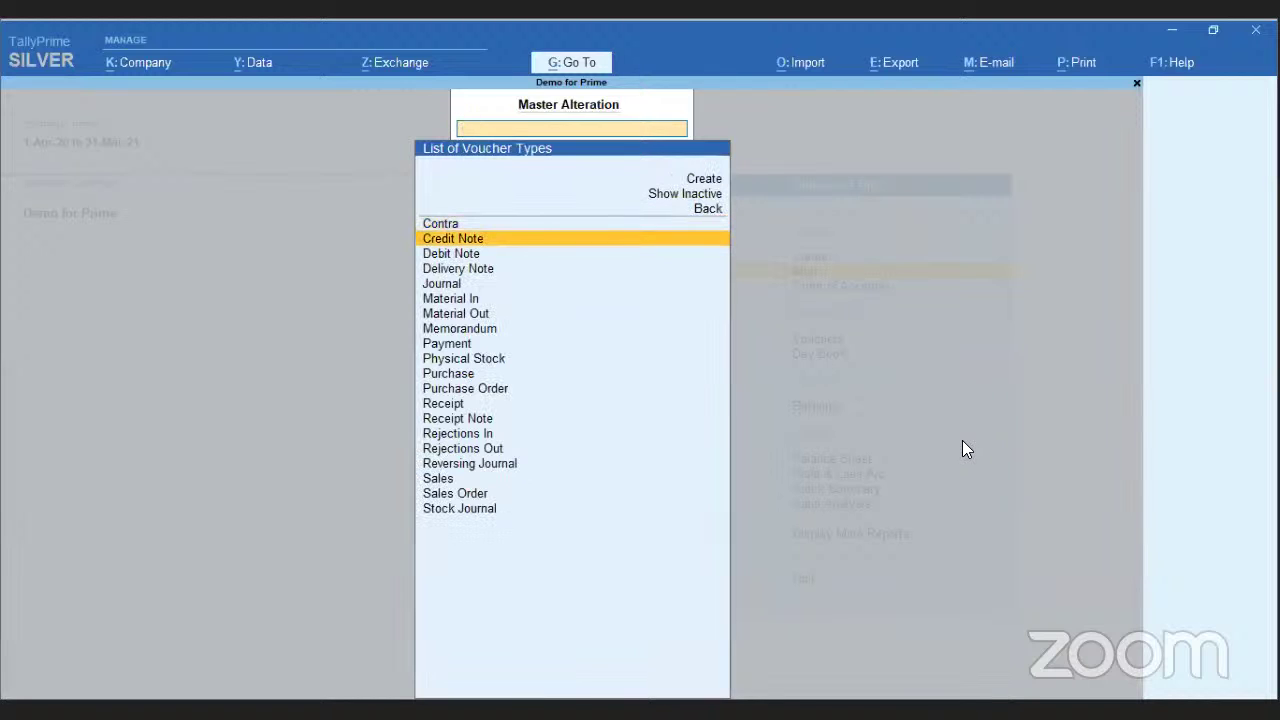
pyautogui.press('Down')
pyautogui.press('Down')
pyautogui.press('Down')
pyautogui.press('Up')
pyautogui.press('Up')
pyautogui.press('Up')
pyautogui.press('Up')
pyautogui.press('Up')
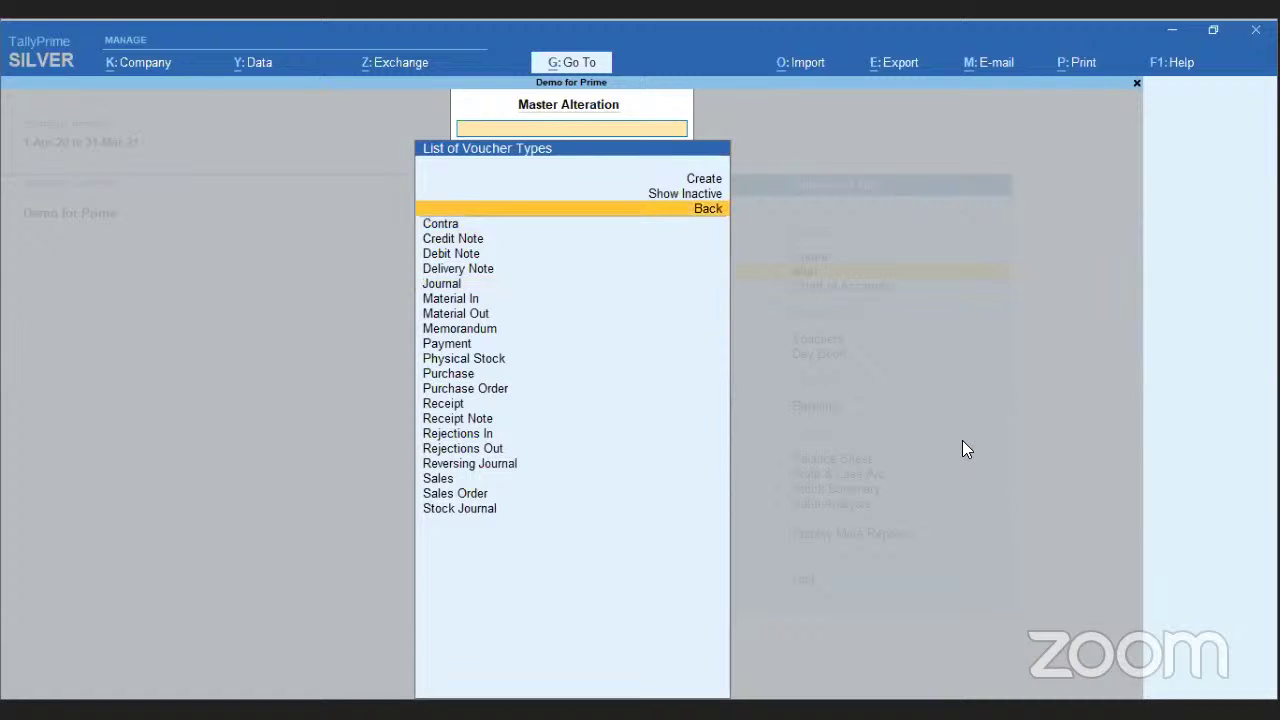
pyautogui.press('Up')
pyautogui.press('Up')
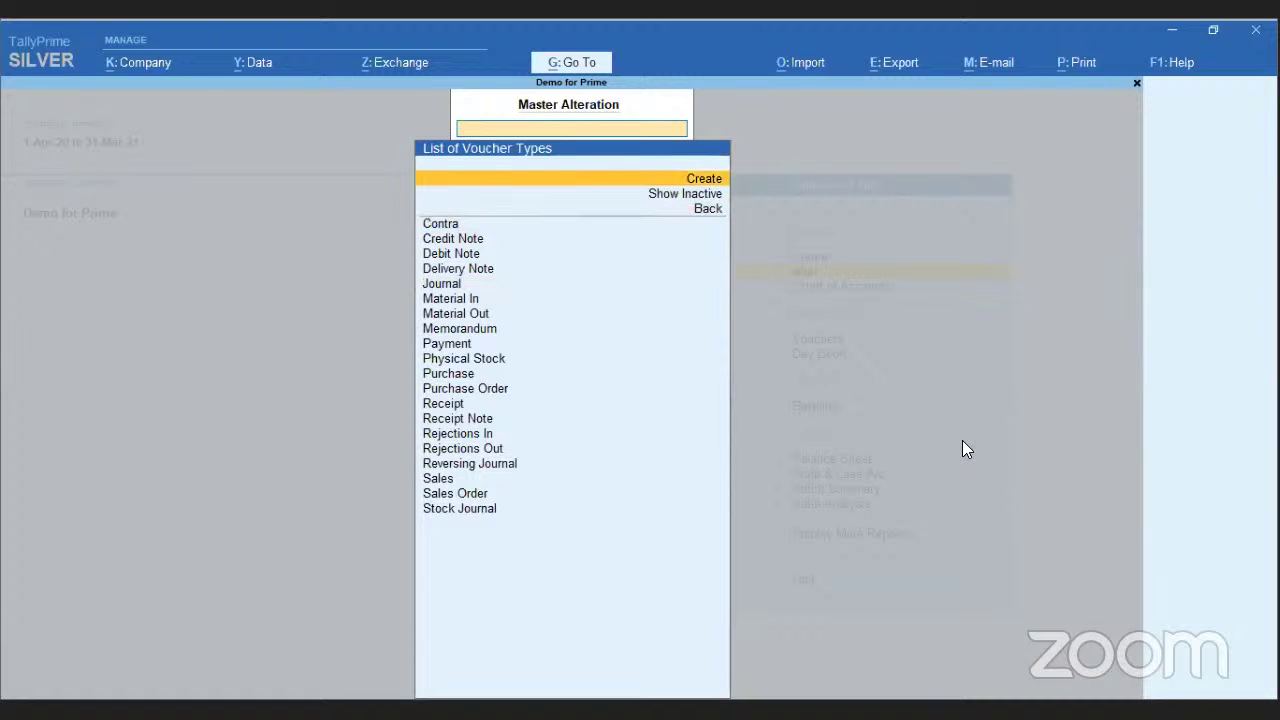
pyautogui.press('Down')
pyautogui.press('Down')
pyautogui.press('Down')
pyautogui.press('Down')
pyautogui.press('Down')
pyautogui.press('Down')
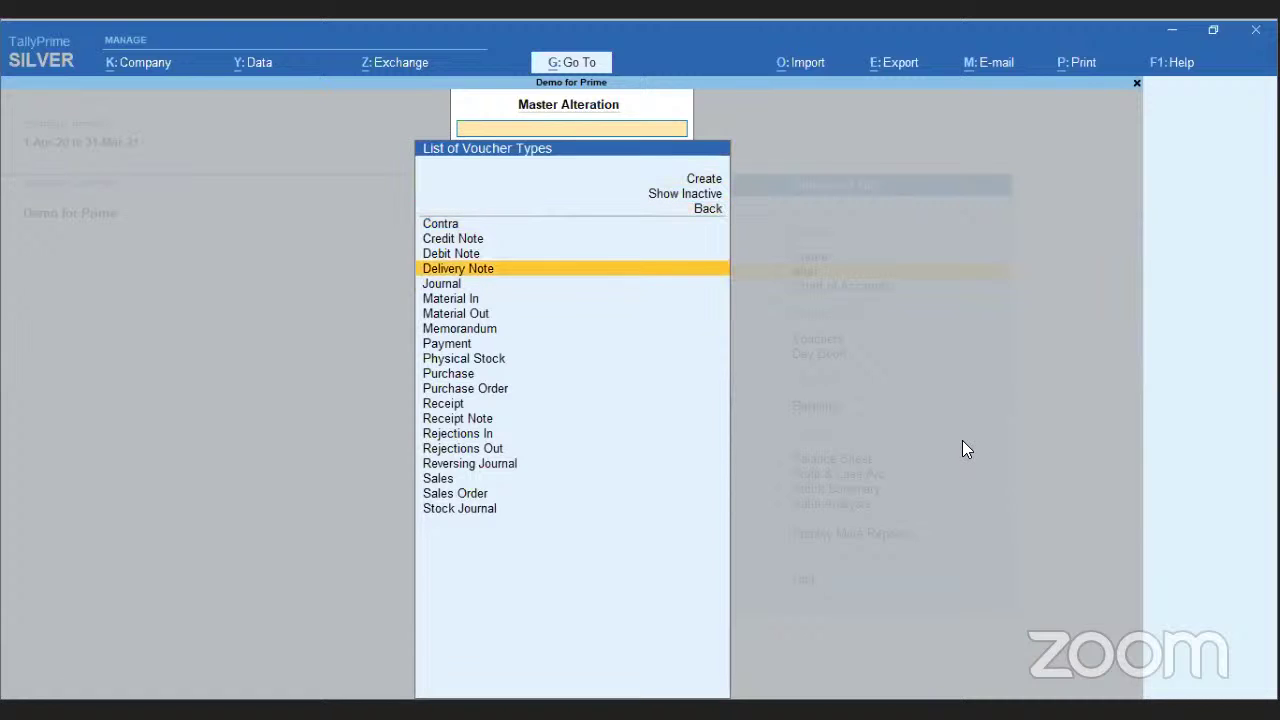
pyautogui.press('Down')
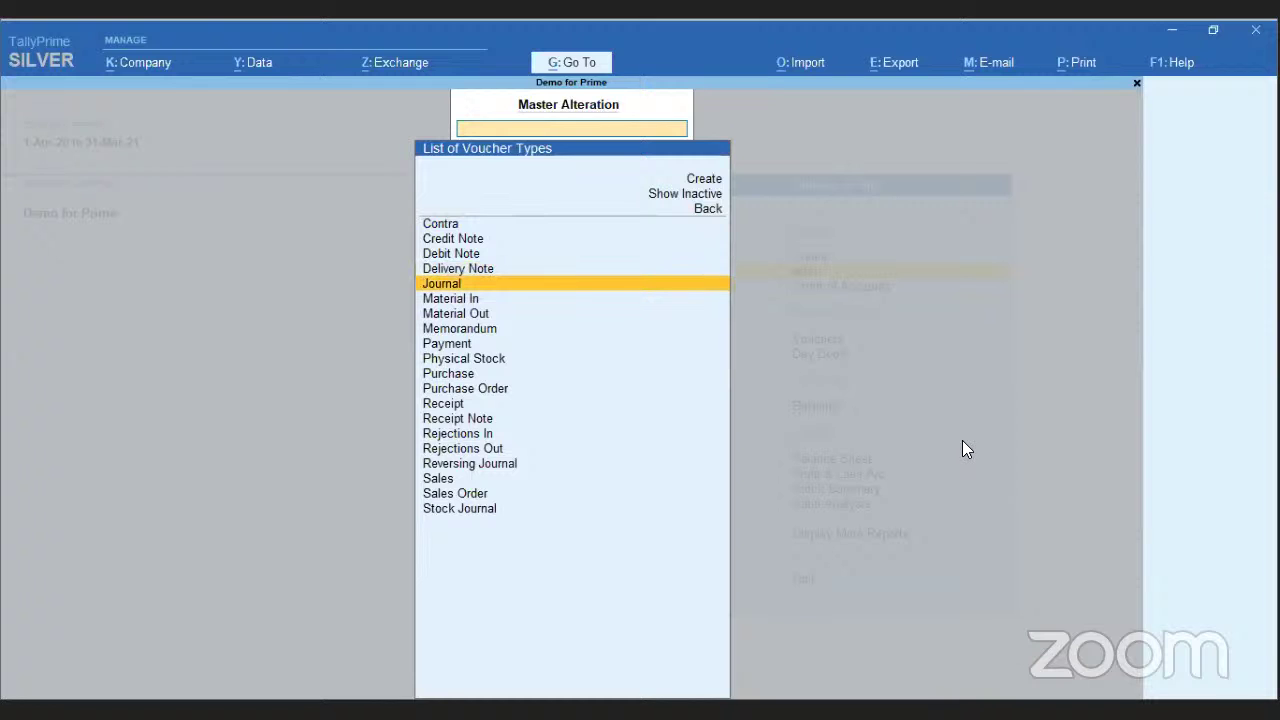
pyautogui.press('Up')
pyautogui.press('Up')
pyautogui.press('Up')
pyautogui.press('Up')
pyautogui.press('Up')
# - Create voucher type 'GST Sales' of type Sales with abbreviation Sale
pyautogui.hotkey('alt', 'c')
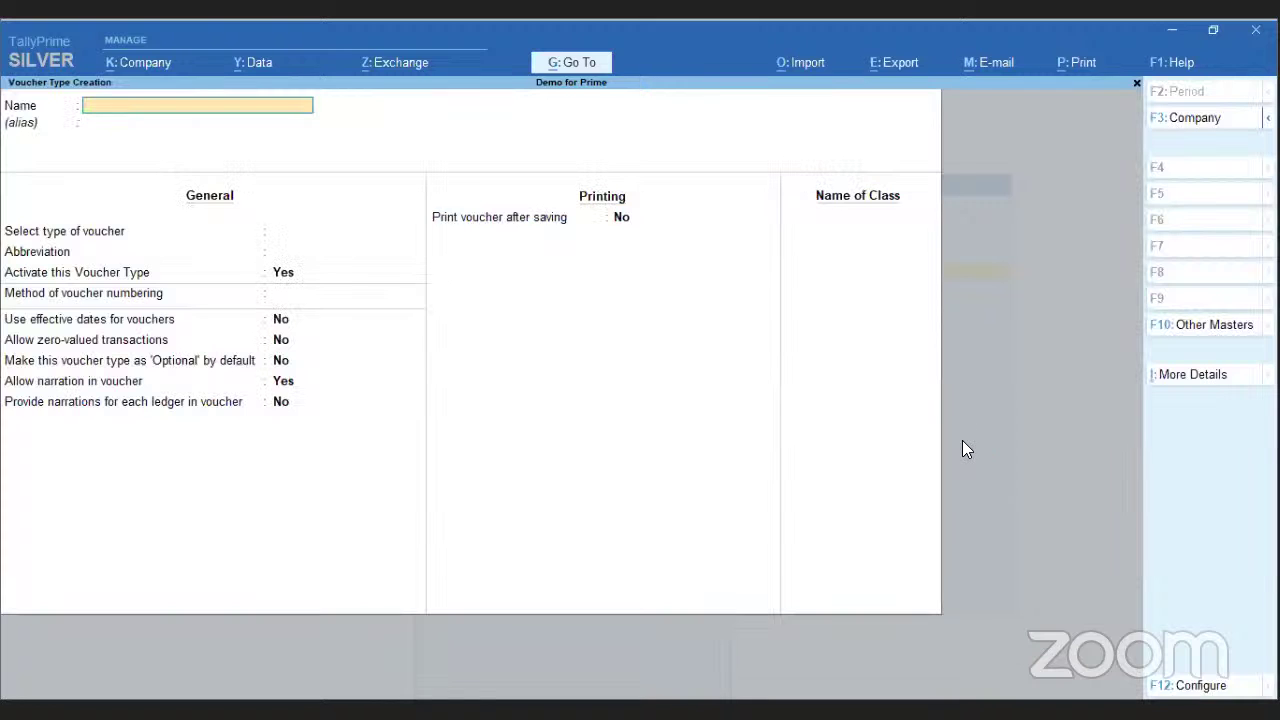
pyautogui.write('GST Sales')
pyautogui.press('Return')
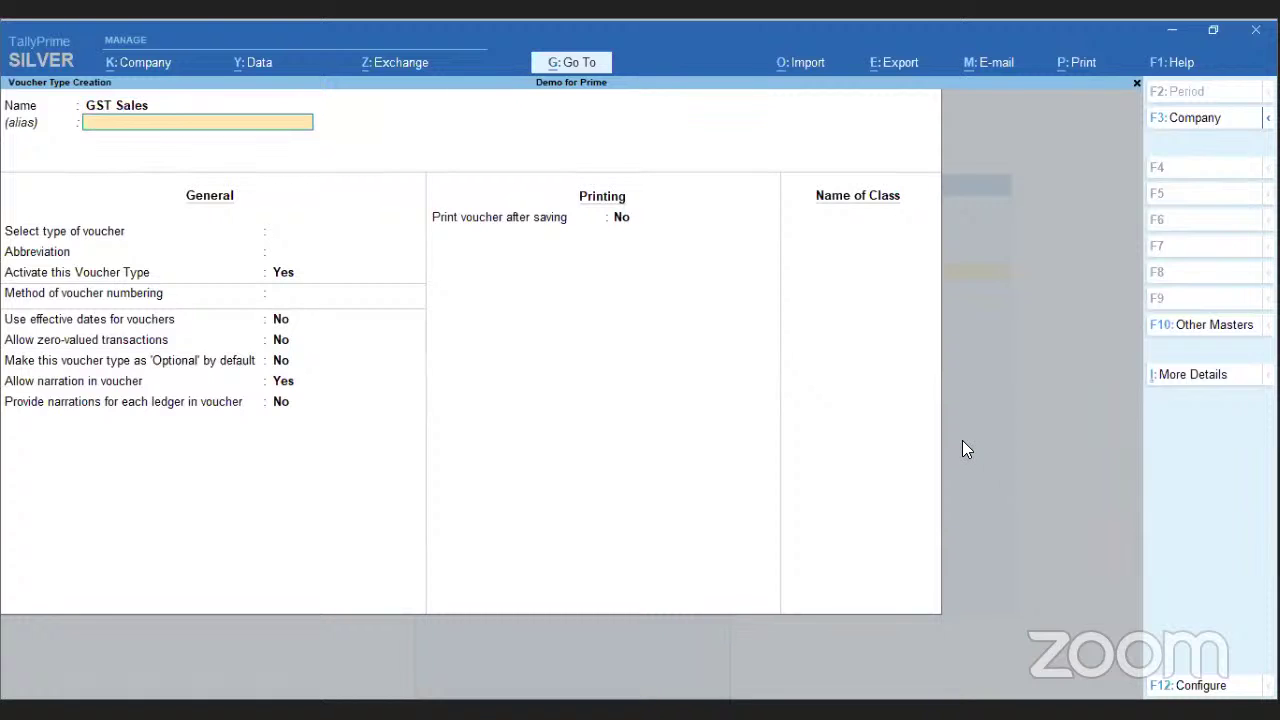
pyautogui.press('Return')
pyautogui.write('Sa')
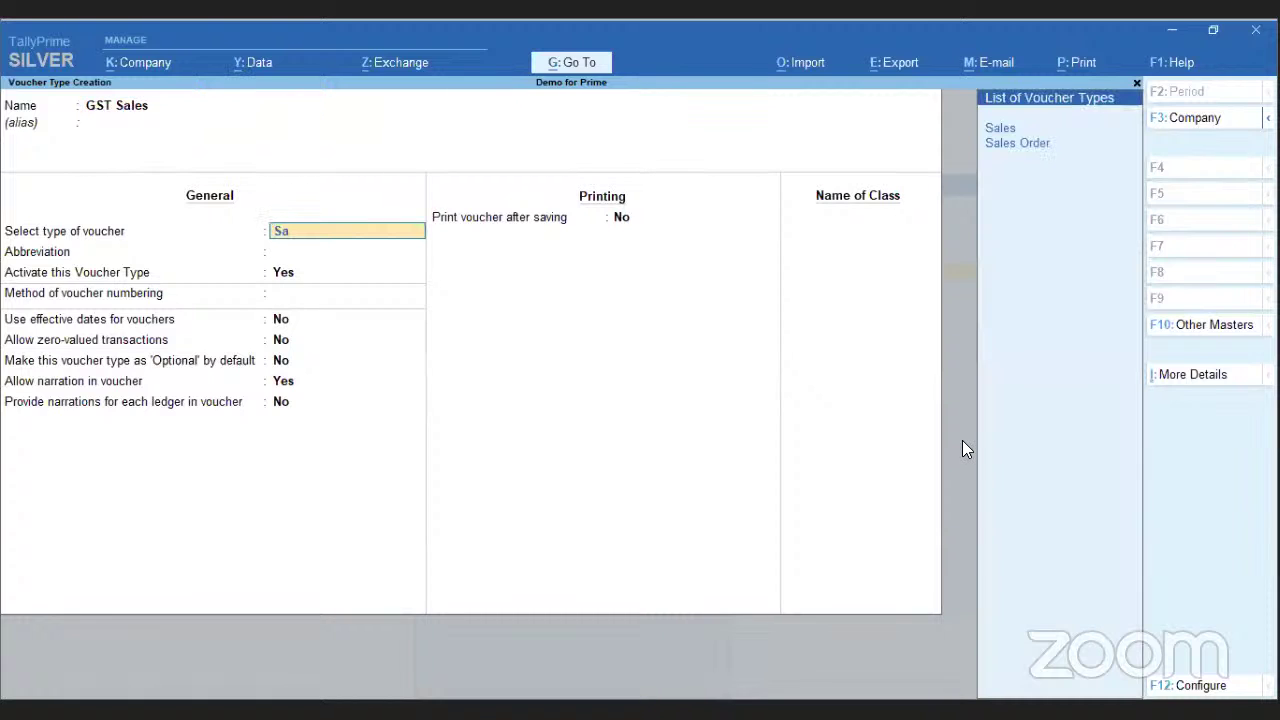
pyautogui.press('Return')
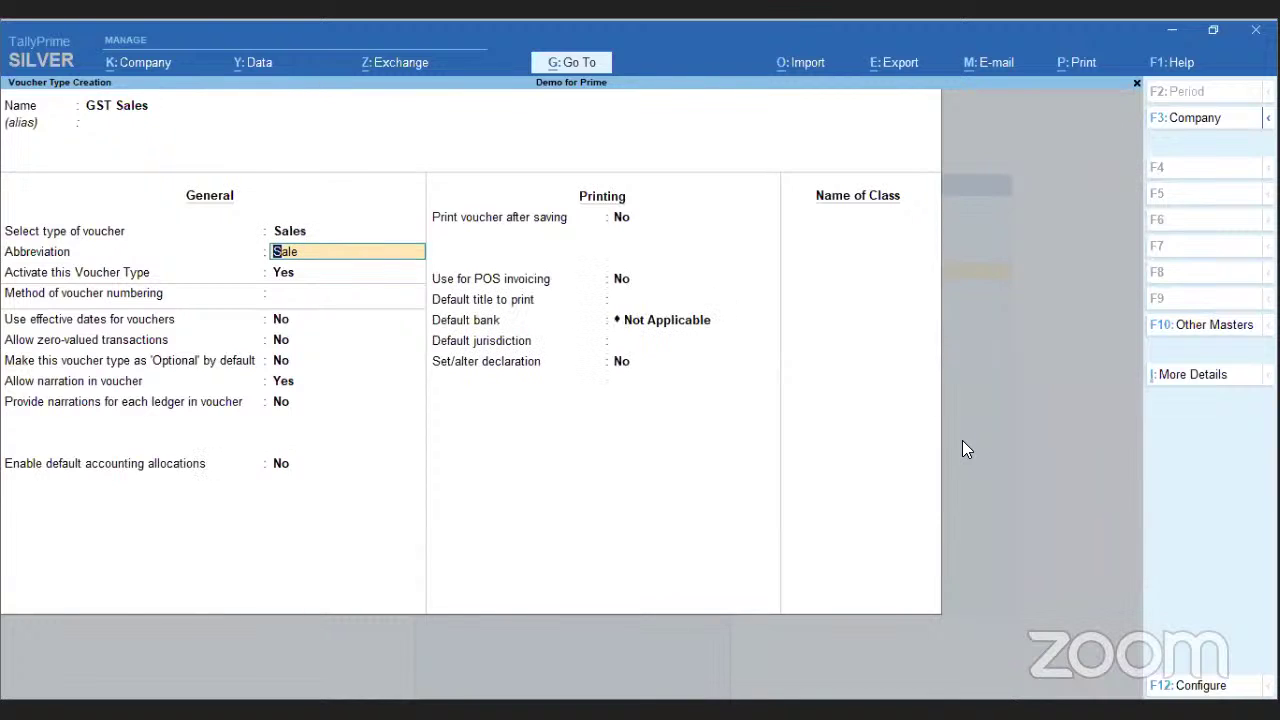
pyautogui.press('Return')
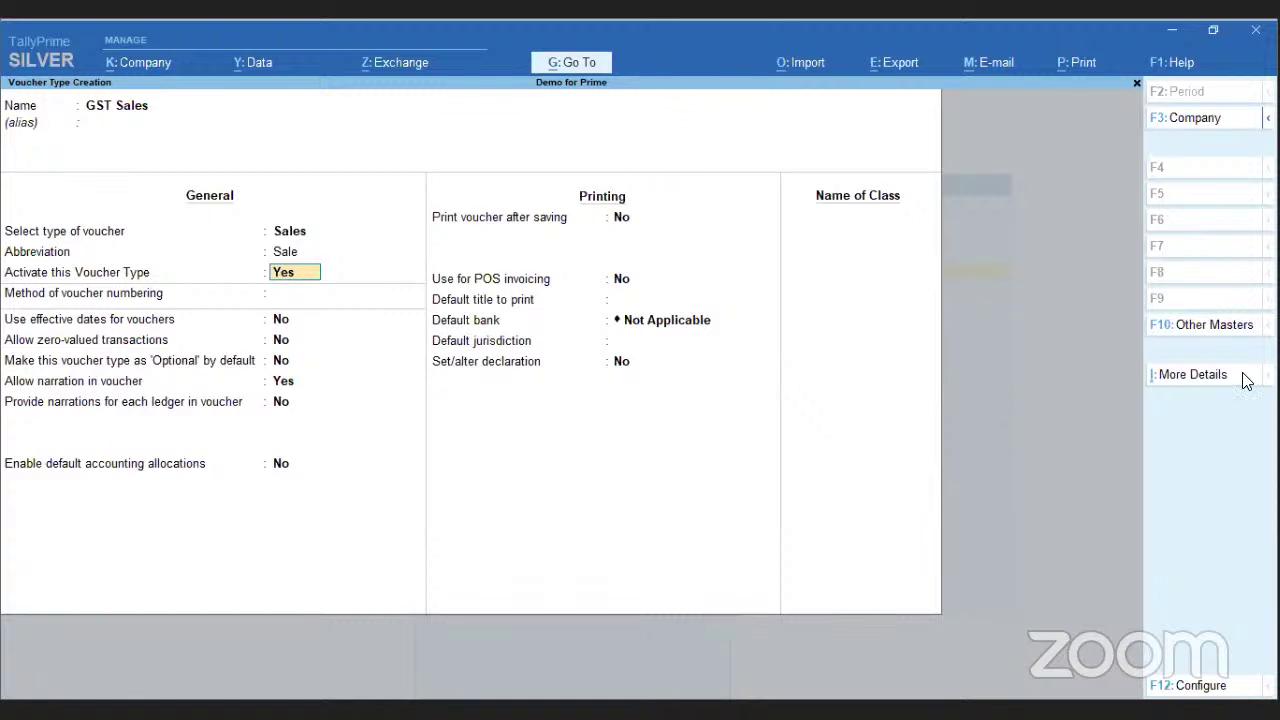
pyautogui.press('BackSpace')
# - Leave the GST Sales form, browse Stock Item and Stock Group masters, and close Master Alteration
pyautogui.press('Escape')
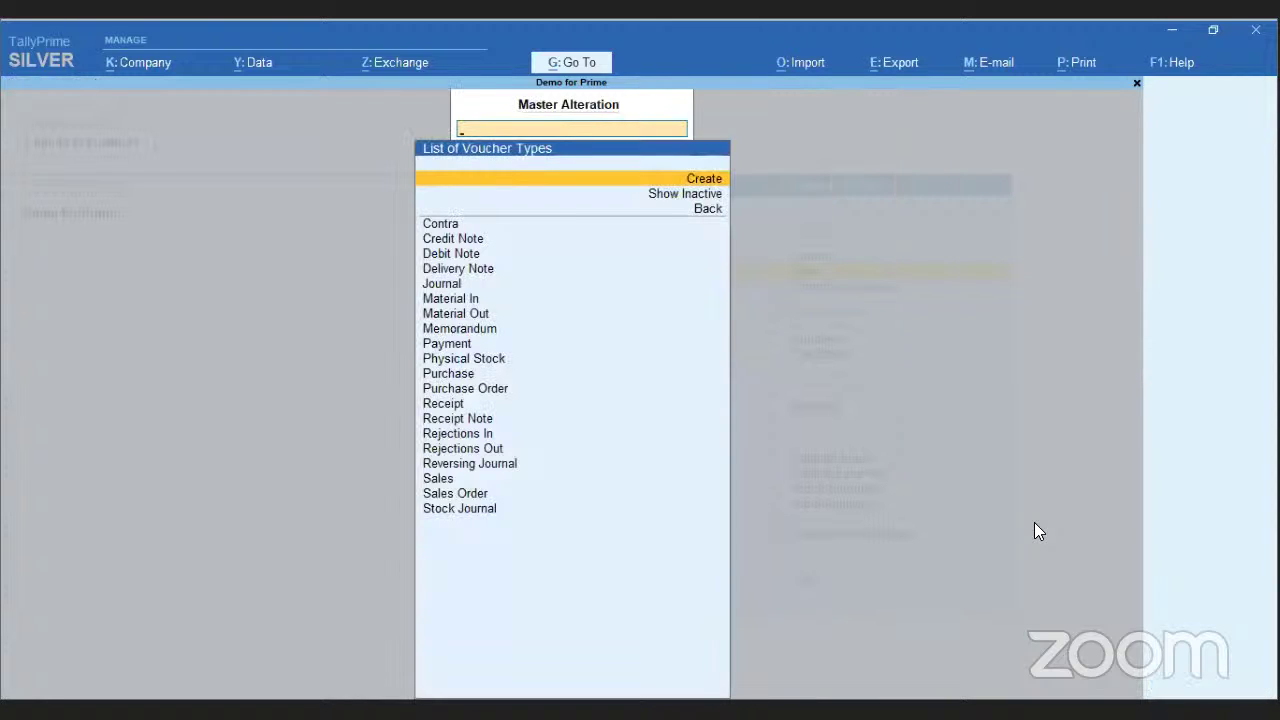
pyautogui.press('Escape')
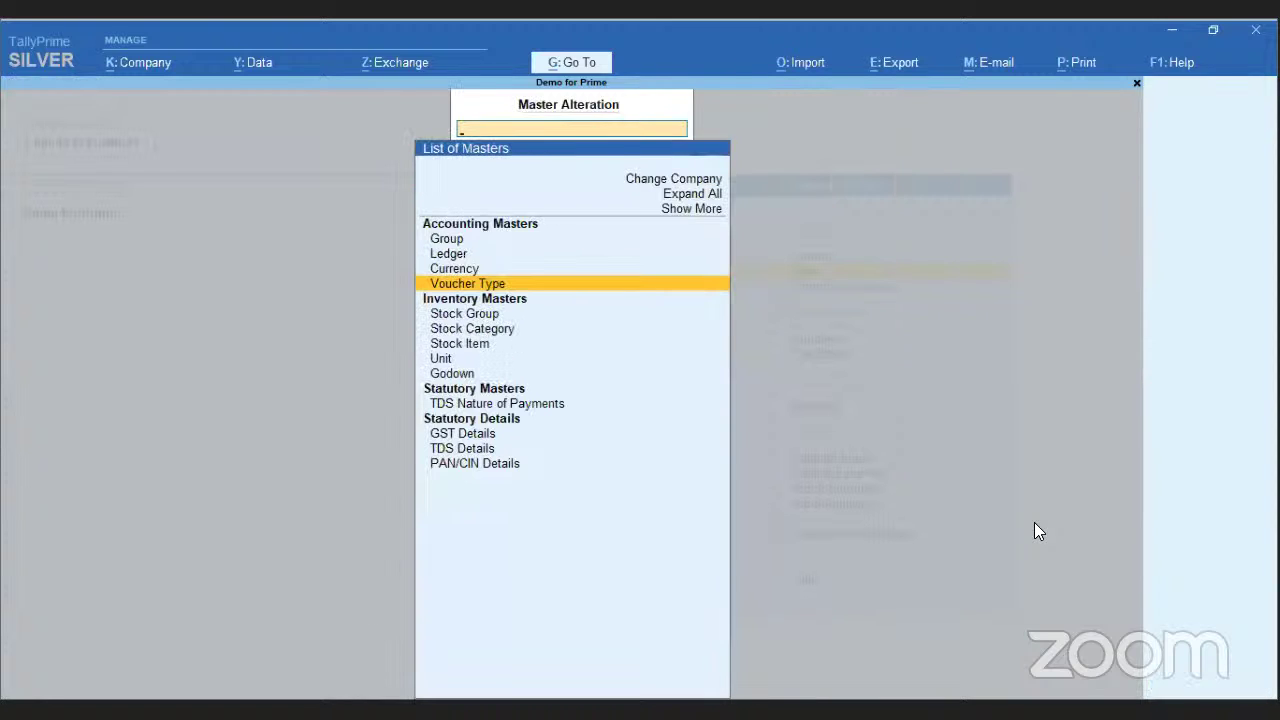
pyautogui.press('Down')
pyautogui.press('Down')
pyautogui.press('Down')
pyautogui.press('Down')
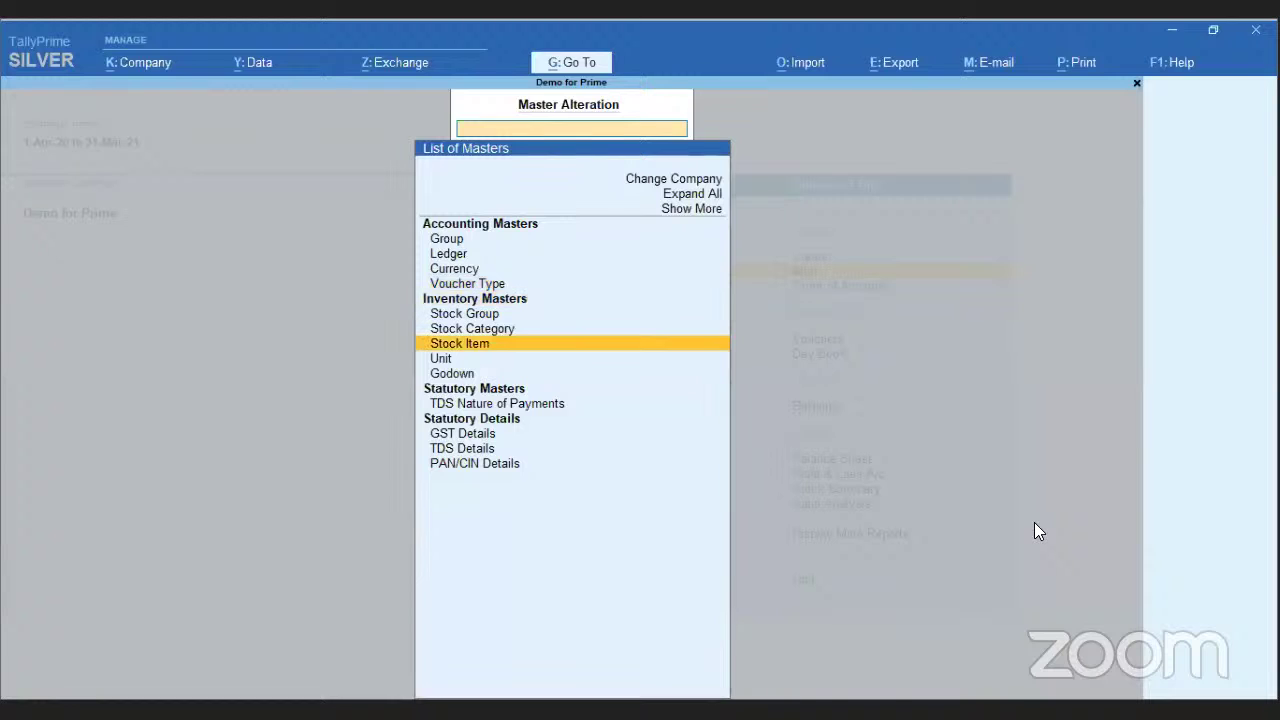
pyautogui.press('Down')
pyautogui.press('Down')
pyautogui.press('Down')
pyautogui.press('Down')
pyautogui.press('Down')
pyautogui.press('Down')
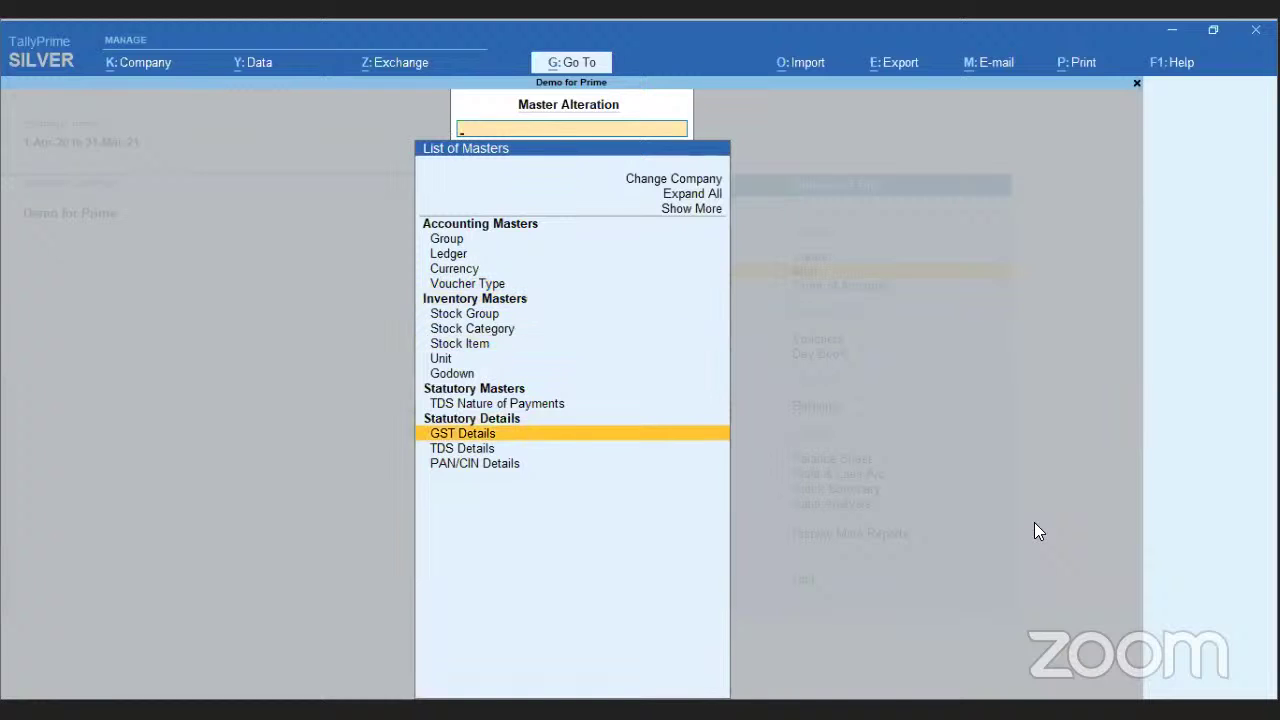
pyautogui.press('Up')
pyautogui.press('Up')
pyautogui.press('Up')
pyautogui.press('Up')
pyautogui.press('Up')
pyautogui.press('Up')
pyautogui.press('Up')
pyautogui.press('Up')
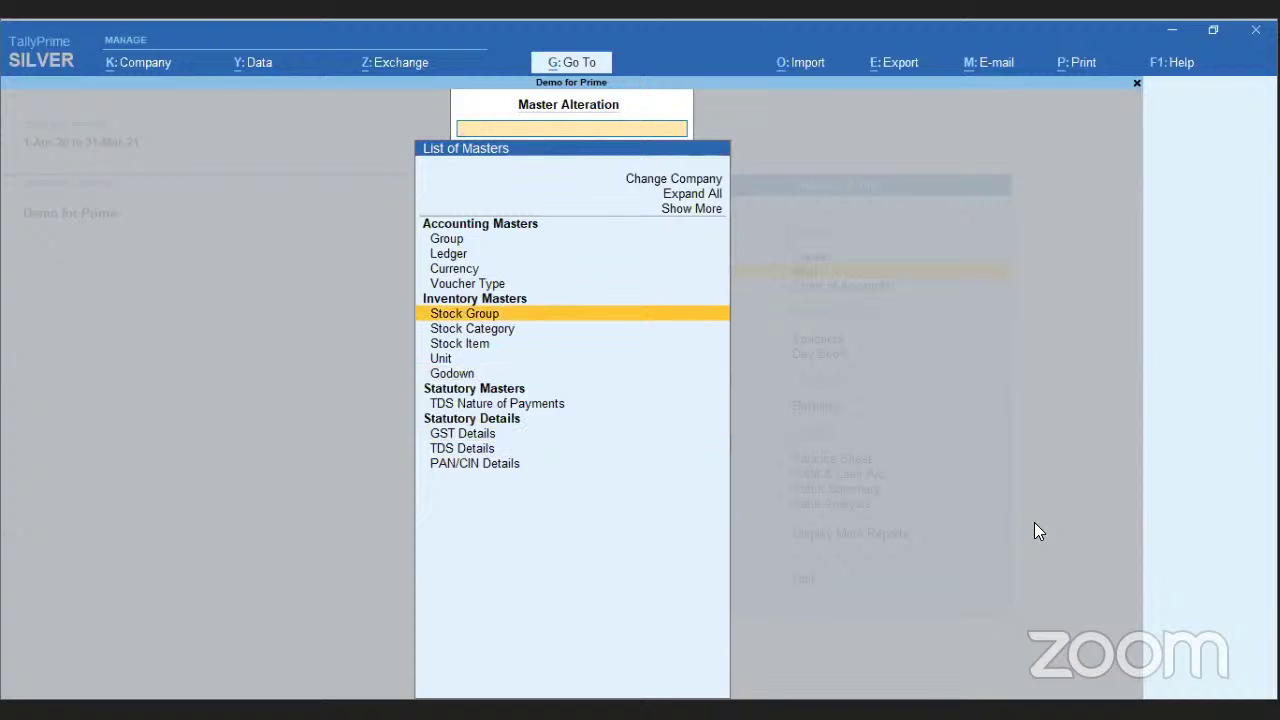
pyautogui.press('Up')
pyautogui.press('Up')
pyautogui.press('Up')
pyautogui.press('Up')
pyautogui.press('Up')
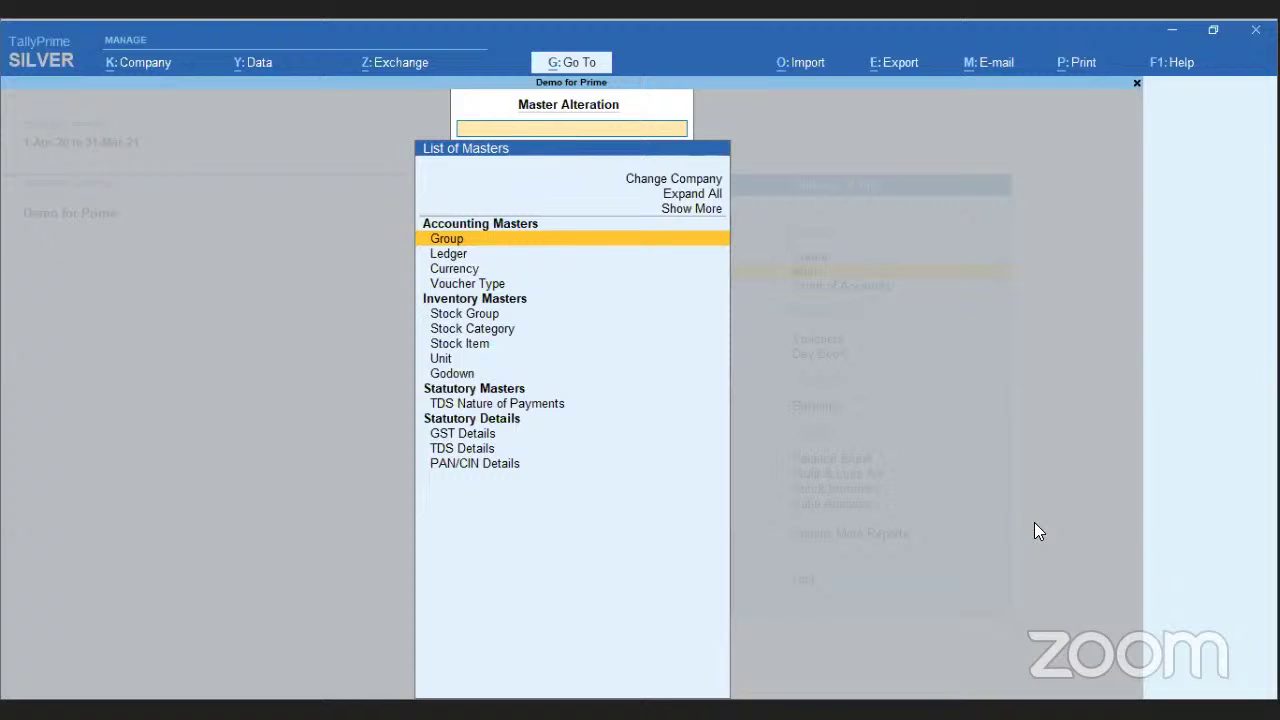
pyautogui.press('Escape')
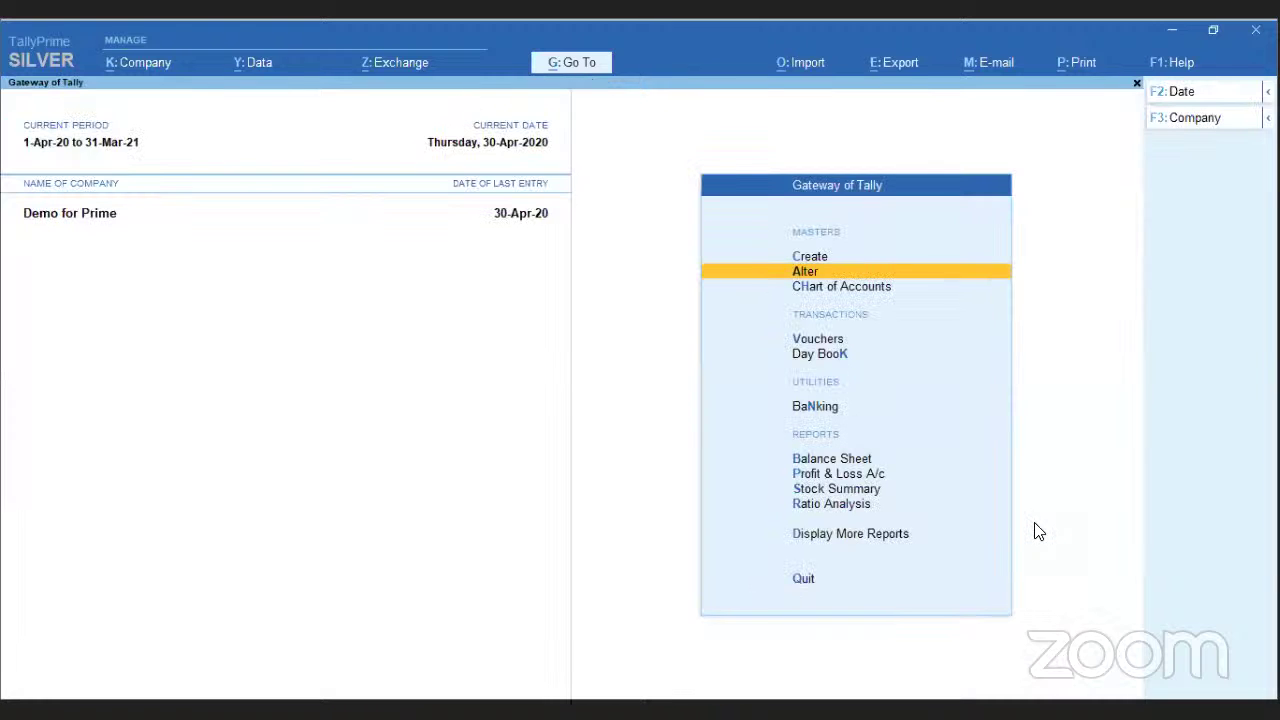
# - Expand the Go To report list with Show More, Expand All and Show Inactive
pyautogui.click(578, 62)
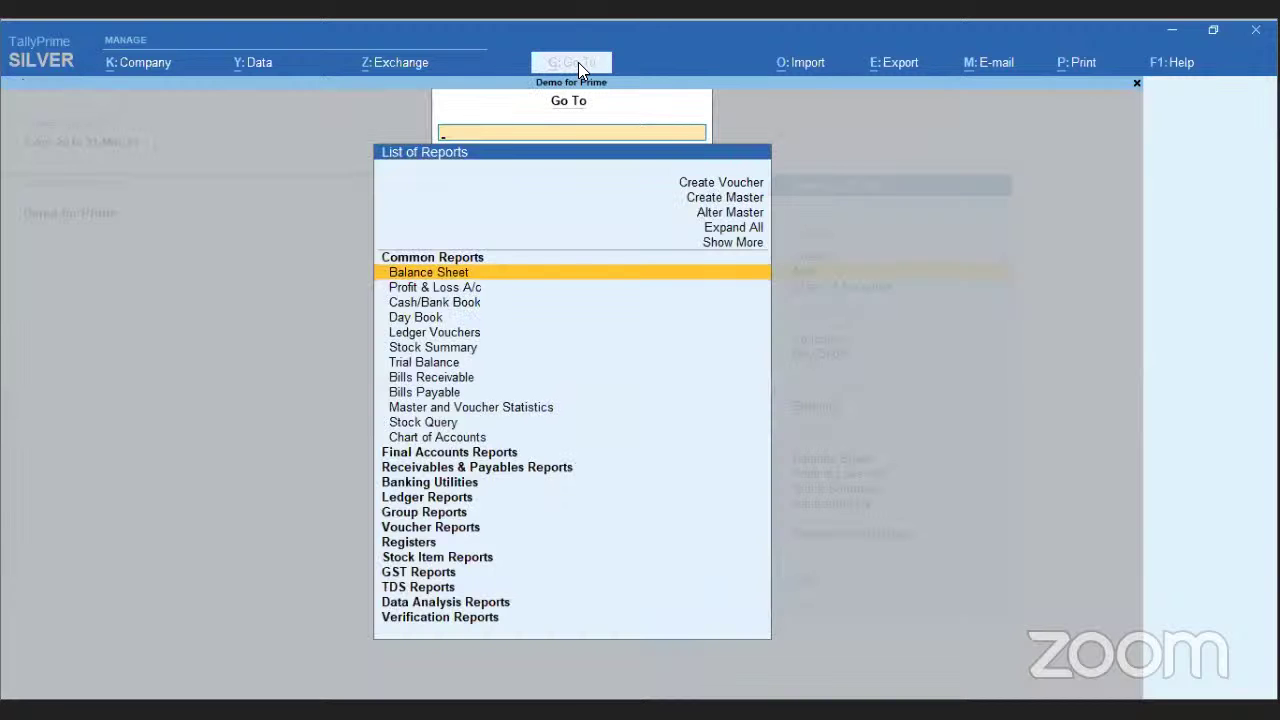
pyautogui.press('Up')
pyautogui.press('Return')
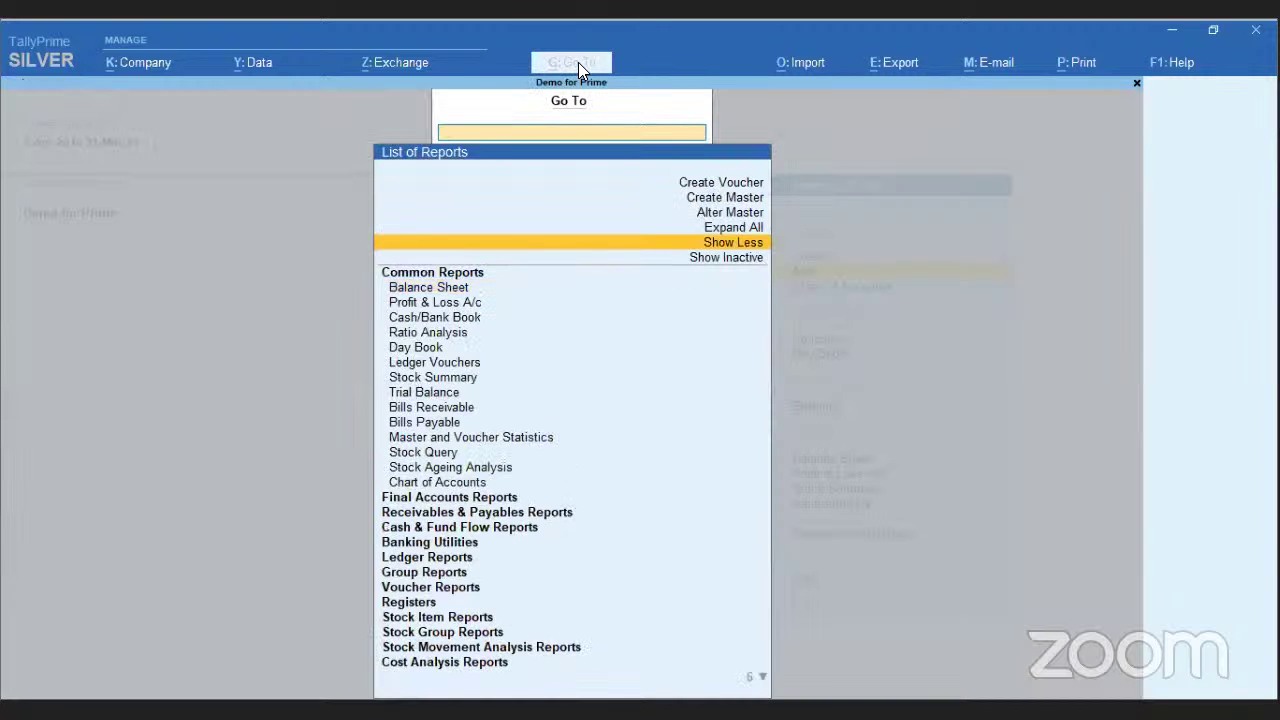
pyautogui.press('Up')
pyautogui.press('Up')
pyautogui.hotkey('ctrl', 'b')
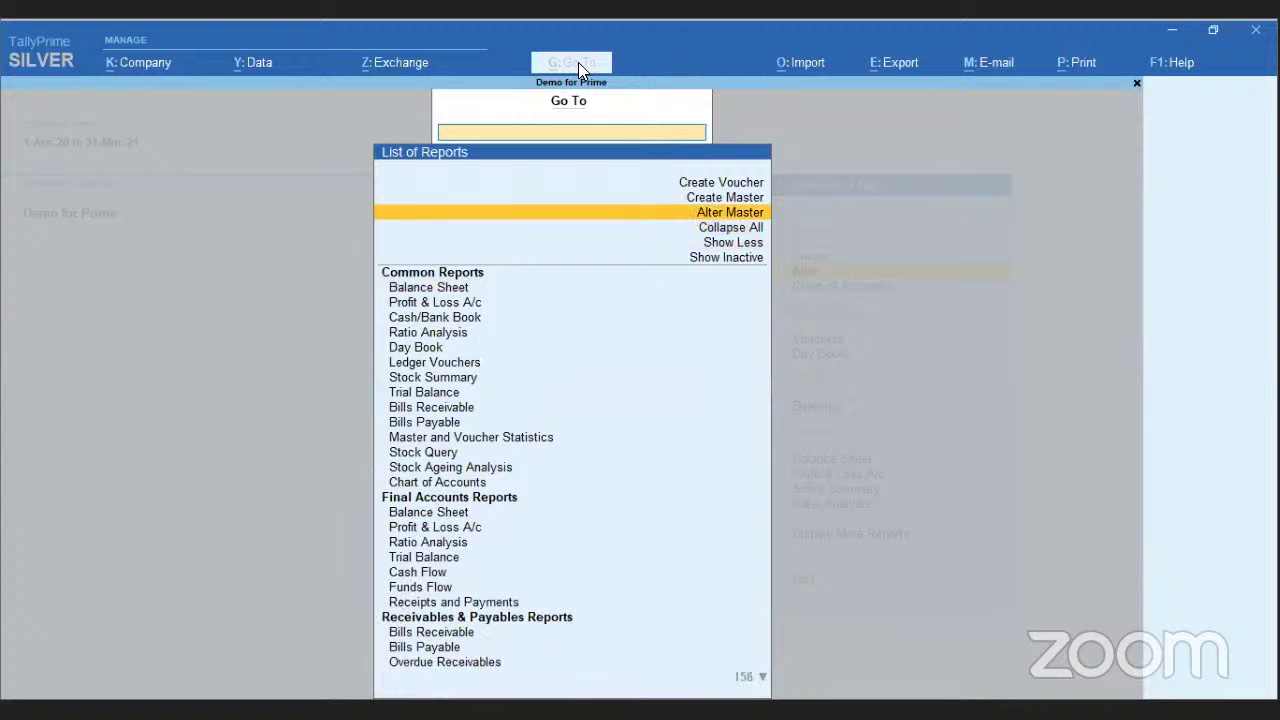
pyautogui.press('Down')
pyautogui.press('Down')
pyautogui.press('Down')
pyautogui.press('Return')
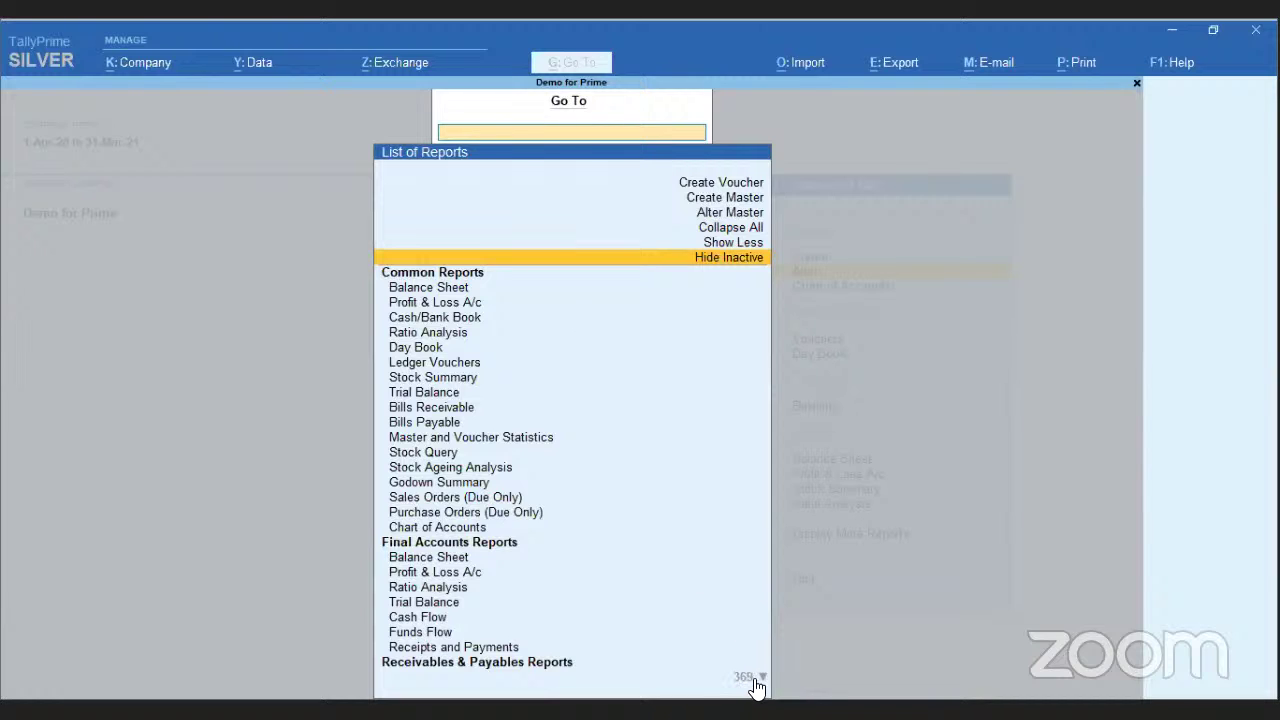
pyautogui.press('Down')
pyautogui.press('Down')
pyautogui.press('Down')
pyautogui.press('Down')
pyautogui.press('Down')
pyautogui.press('Down')
pyautogui.press('Down')
pyautogui.press('Down')
pyautogui.press('Down')
pyautogui.press('Down')
pyautogui.press('Down')
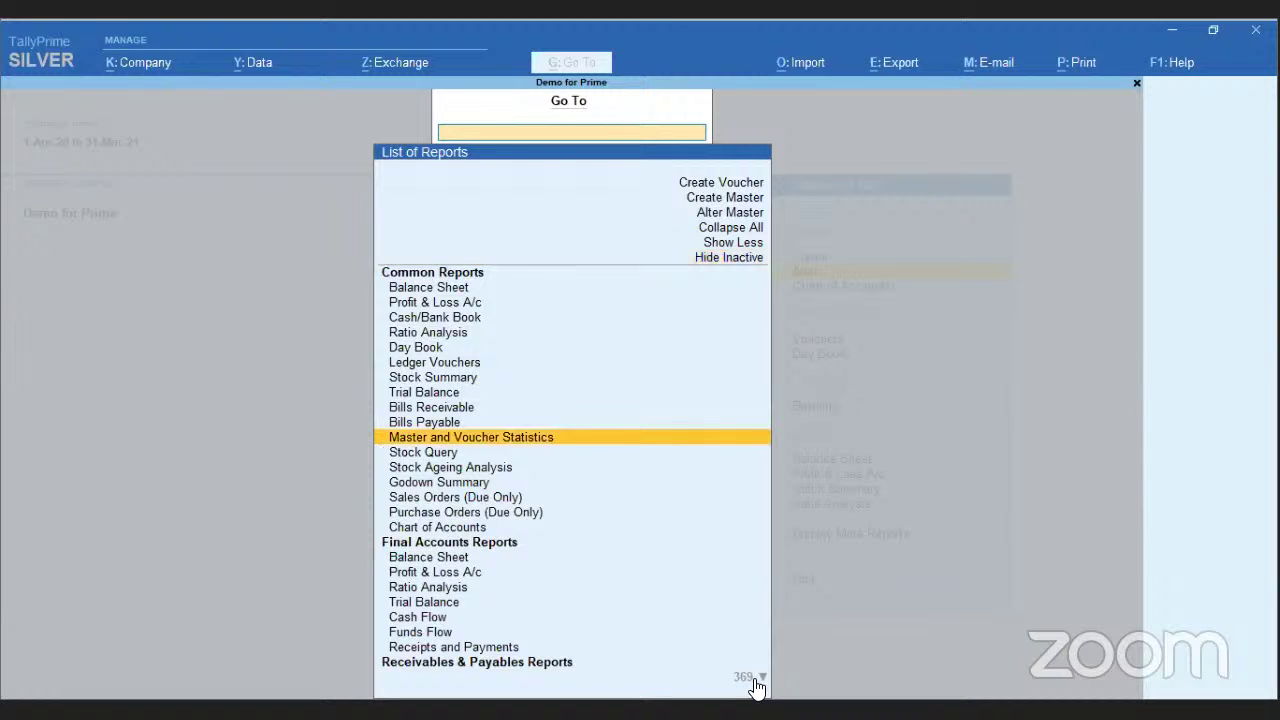
pyautogui.press('Down')
pyautogui.press('Down')
pyautogui.press('Down')
pyautogui.press('Down')
pyautogui.press('Down')
pyautogui.press('Down')
pyautogui.press('Down')
pyautogui.press('Down')
pyautogui.press('Down')
pyautogui.press('Down')
pyautogui.press('Down')
pyautogui.press('Down')
pyautogui.press('Down')
pyautogui.press('Down')
pyautogui.press('Down')
pyautogui.press('Down')
pyautogui.press('Down')
pyautogui.press('Down')
pyautogui.press('Down')
pyautogui.press('Down')
pyautogui.press('Down')
pyautogui.press('Down')
pyautogui.press('Down')
pyautogui.press('Down')
pyautogui.press('Down')
pyautogui.press('Down')
pyautogui.press('Down')
pyautogui.press('Down')
pyautogui.press('Down')
pyautogui.press('Down')
pyautogui.press('Down')
pyautogui.press('Down')
pyautogui.press('Down')
pyautogui.press('Down')
pyautogui.press('Down')
pyautogui.press('Down')
pyautogui.press('Down')
pyautogui.press('Down')
pyautogui.press('Down')
pyautogui.press('Down')
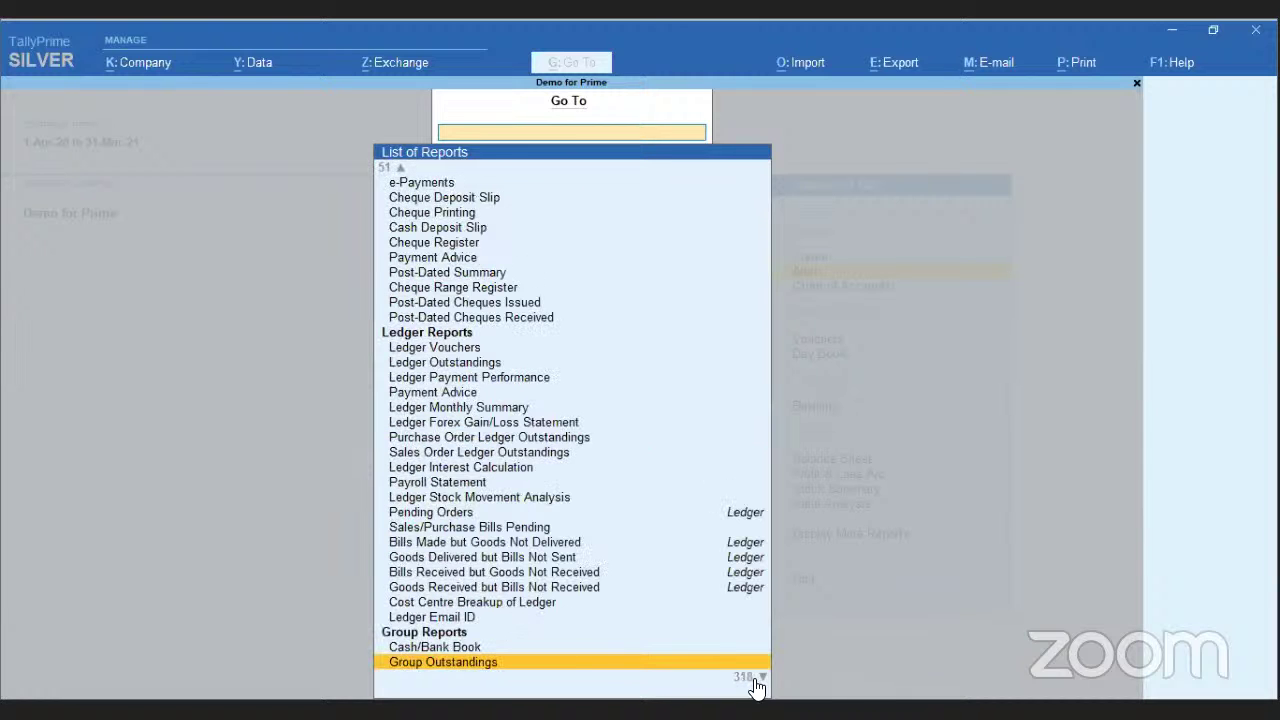
pyautogui.press('Down')
pyautogui.press('Down')
pyautogui.press('Down')
pyautogui.press('Down')
pyautogui.press('Down')
pyautogui.press('Down')
pyautogui.press('Down')
pyautogui.press('Down')
pyautogui.press('Down')
pyautogui.press('Down')
pyautogui.press('Down')
pyautogui.press('Down')
pyautogui.press('Down')
pyautogui.press('Down')
pyautogui.press('Down')
pyautogui.press('Down')
pyautogui.press('Down')
pyautogui.press('Down')
pyautogui.press('Down')
pyautogui.press('Down')
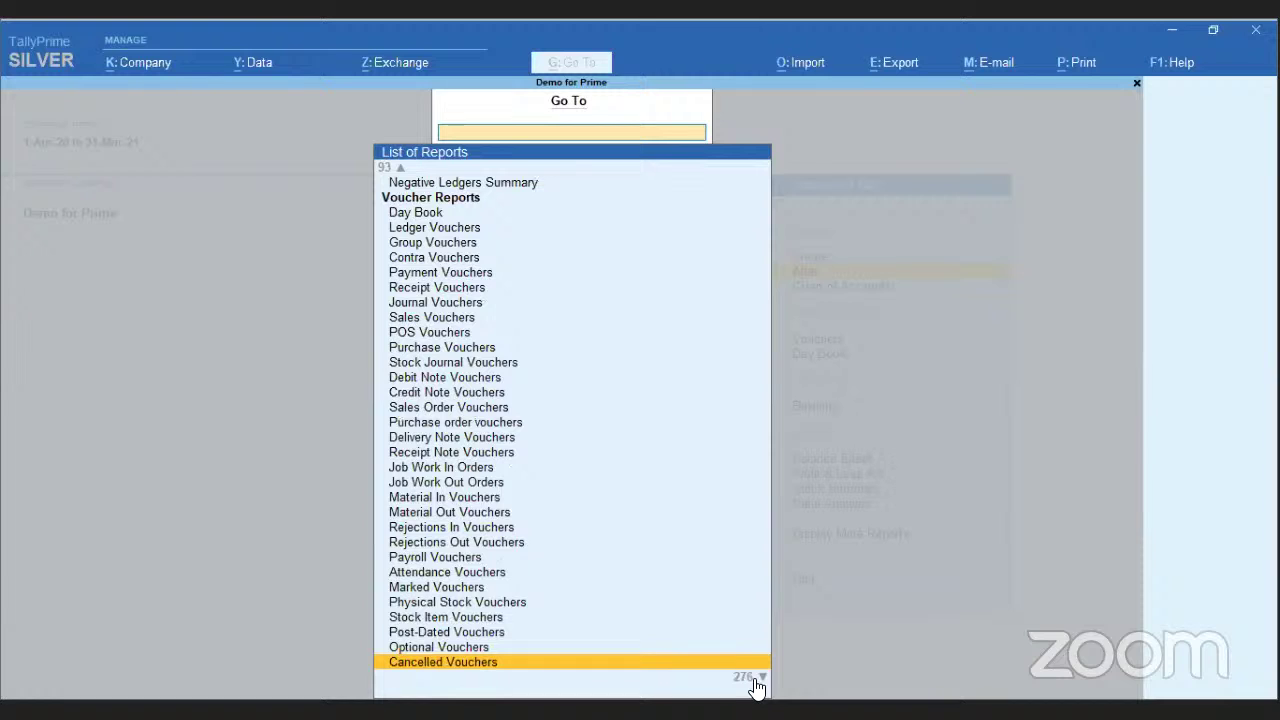
pyautogui.scroll(-6, 757, 688)
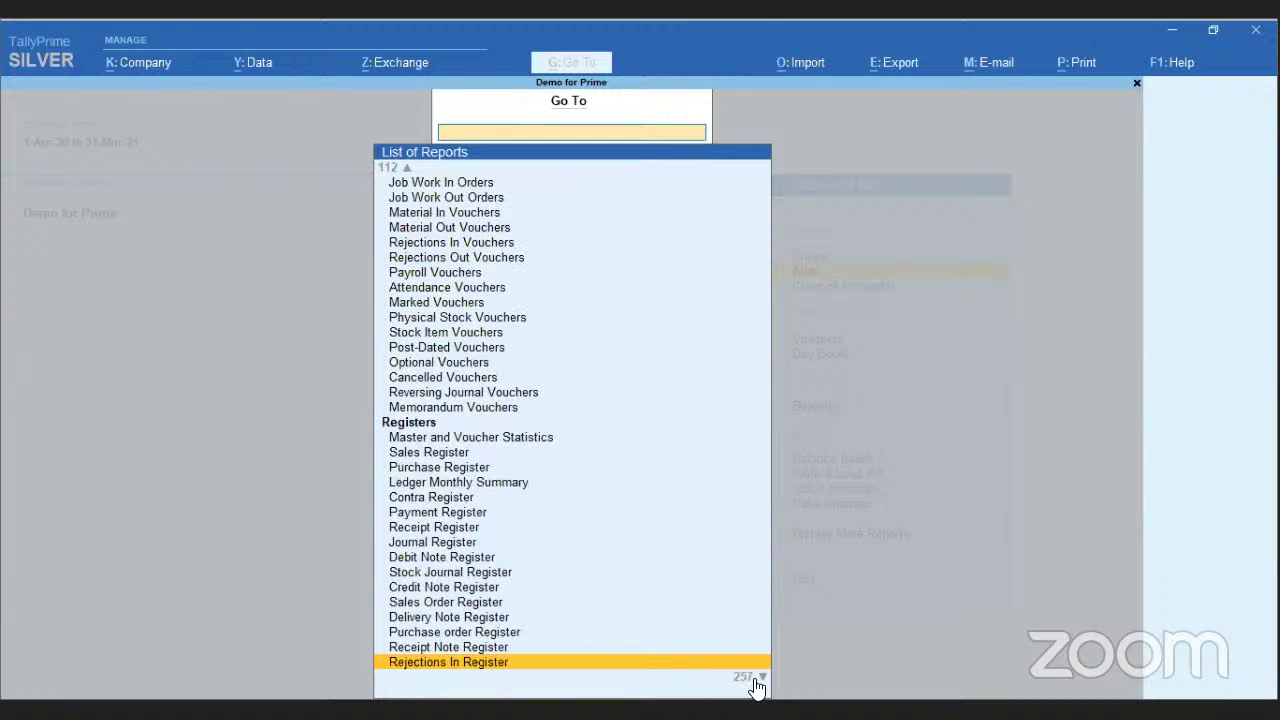
# - Filter reports by 'Movemen' and open Stock Item Movement Analysis for 12% Item
pyautogui.write('Movemen')
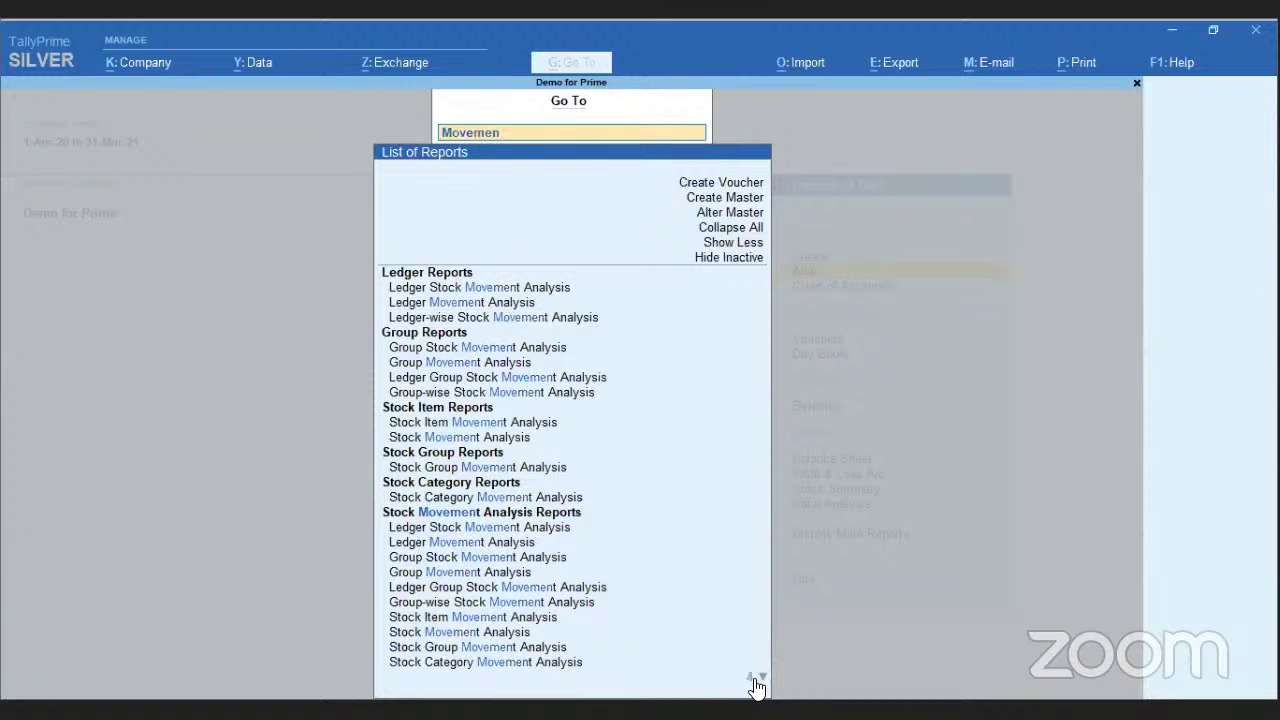
pyautogui.click(760, 680)
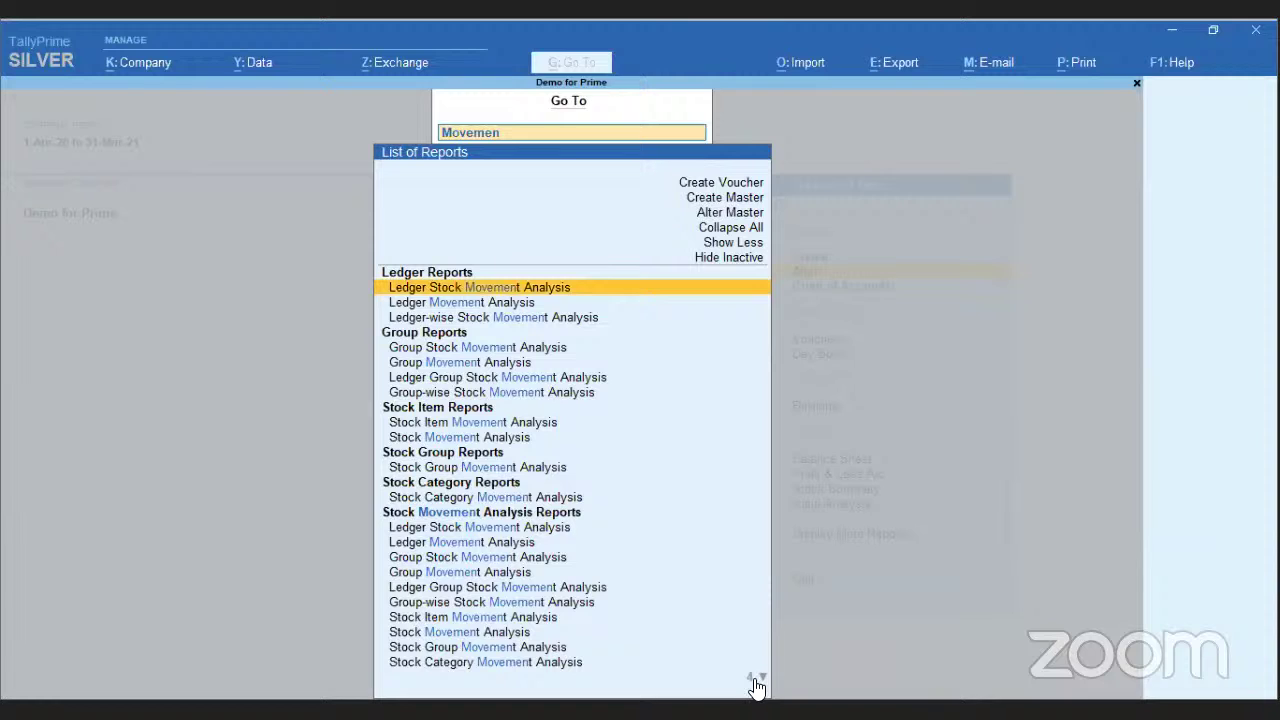
pyautogui.scroll(-4, 757, 684)
pyautogui.scroll(2, 757, 684)
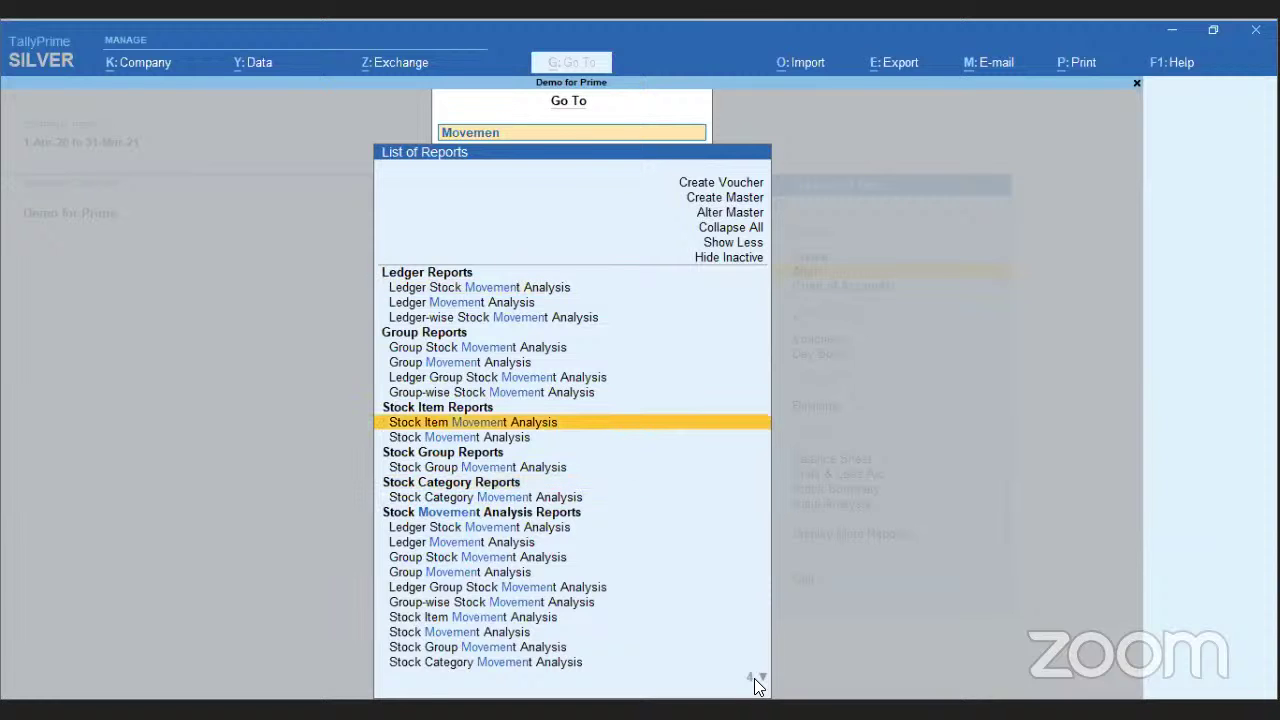
pyautogui.press('Return')
pyautogui.press('Return')
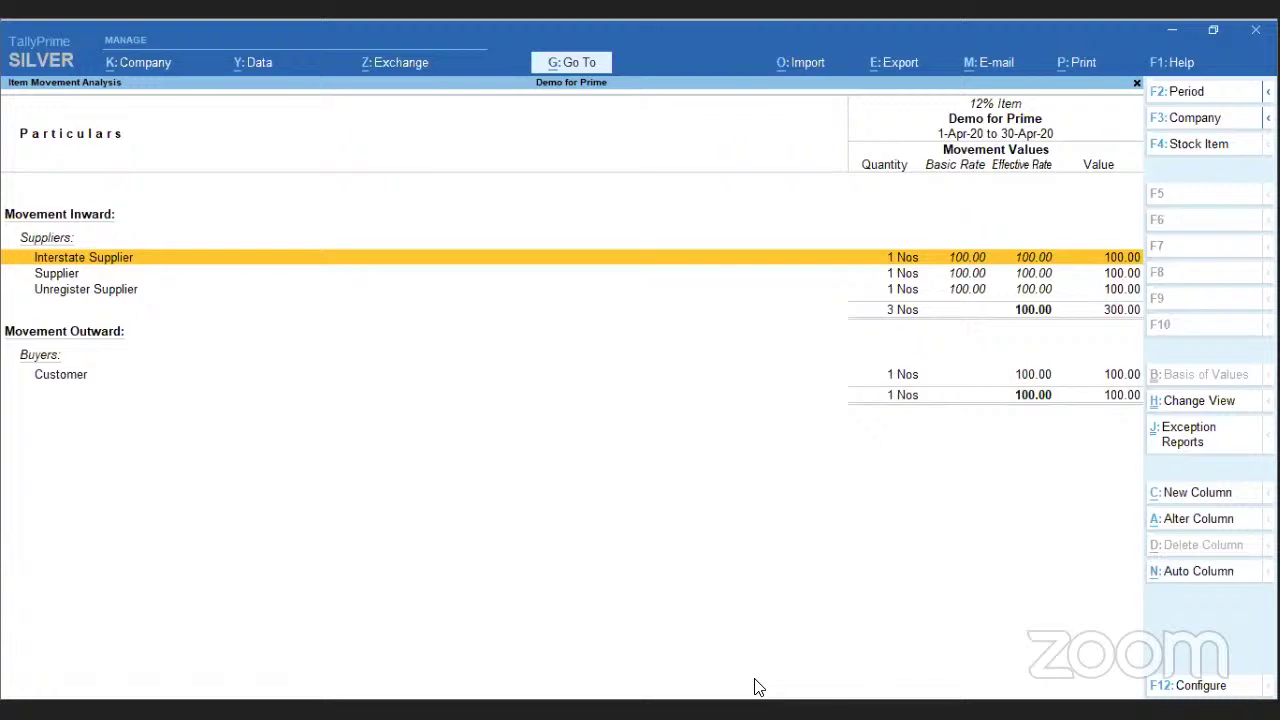
# - Jump to the Capital Account group summary via Go To, then close it
pyautogui.hotkey('alt', 'g')
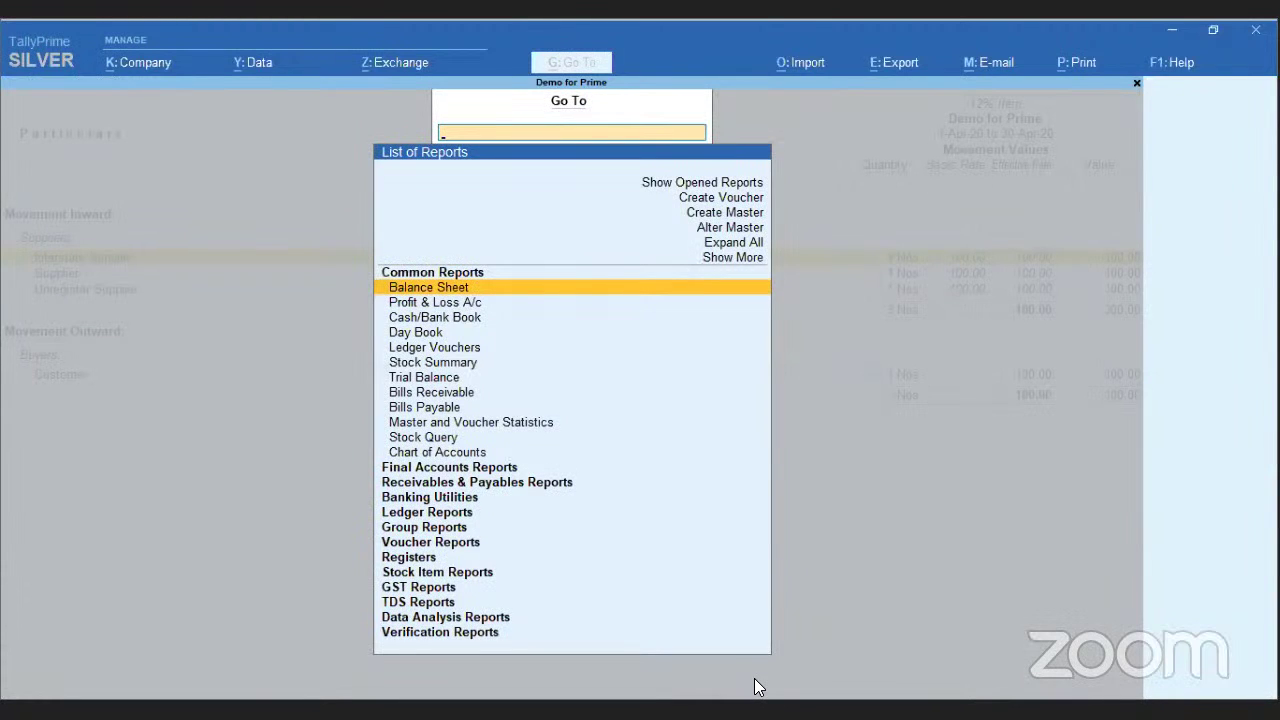
pyautogui.write('capital')
pyautogui.press('Return')
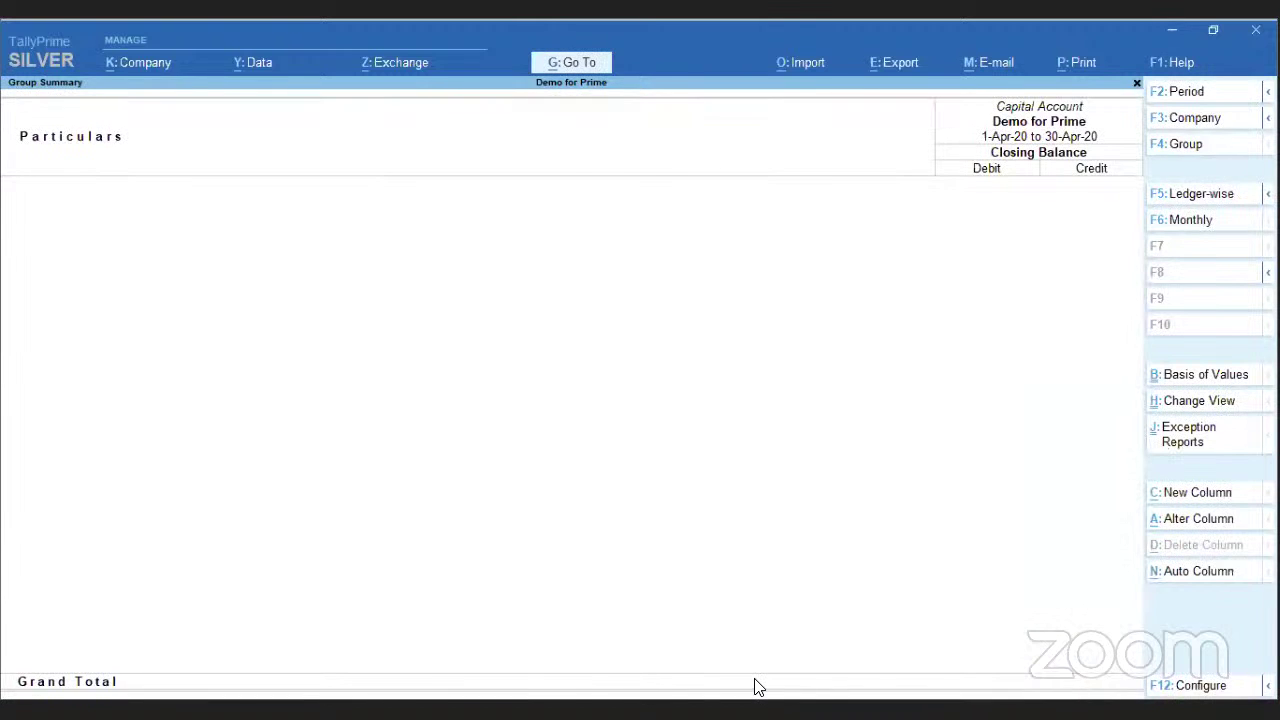
pyautogui.press('Escape')
pyautogui.press('alt')
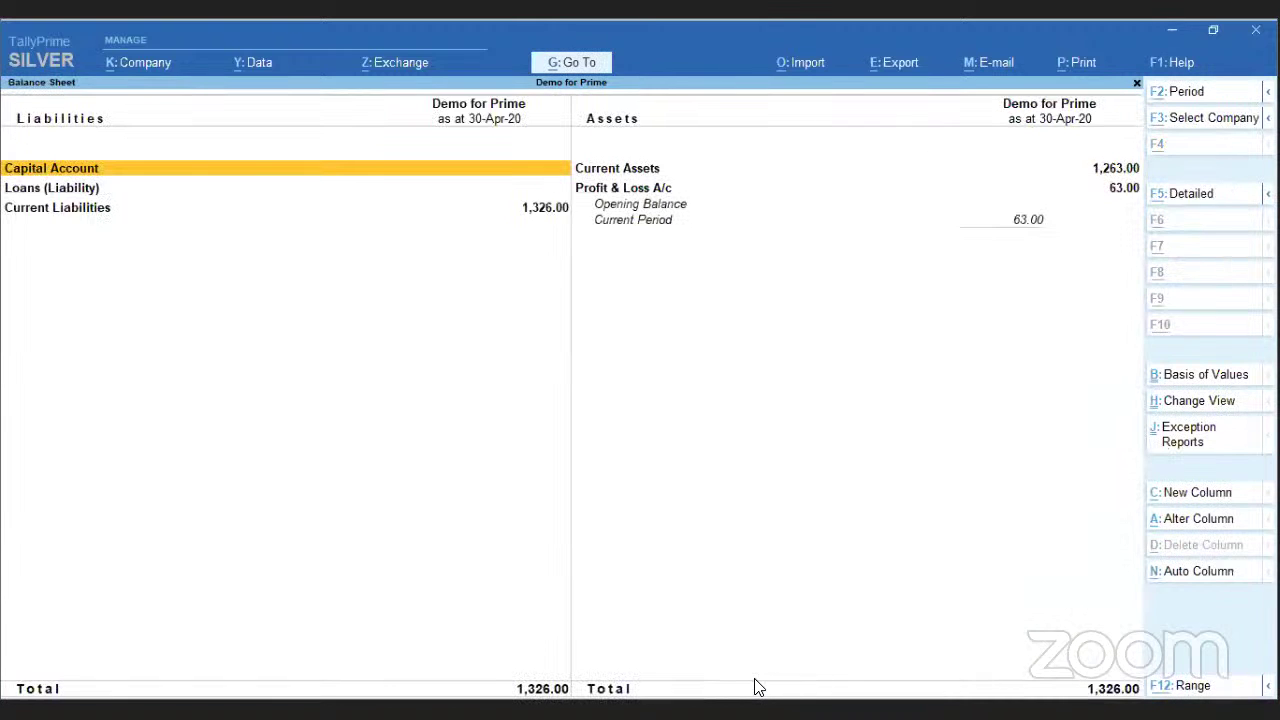
# - Open the Day Book for 30-Apr-20 through Go To and bring the report list back
pyautogui.hotkey('alt', 'g')
pyautogui.press('Down')
pyautogui.press('Down')
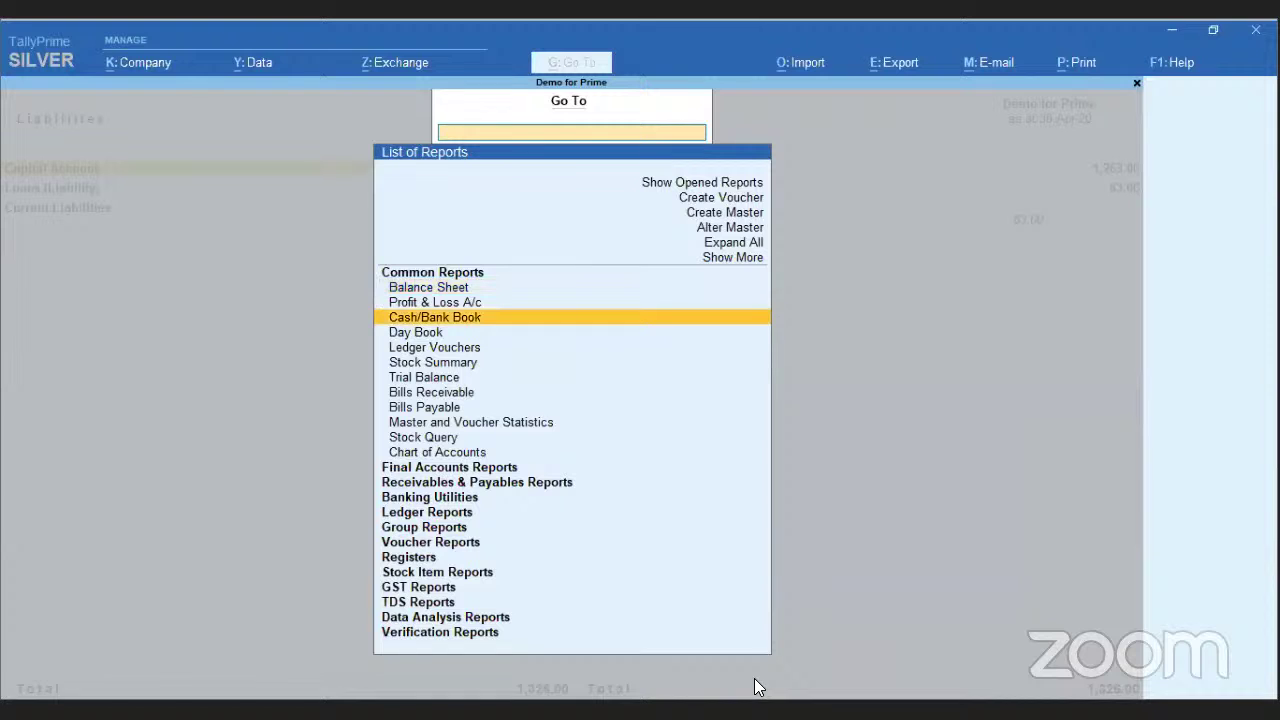
pyautogui.press('Down')
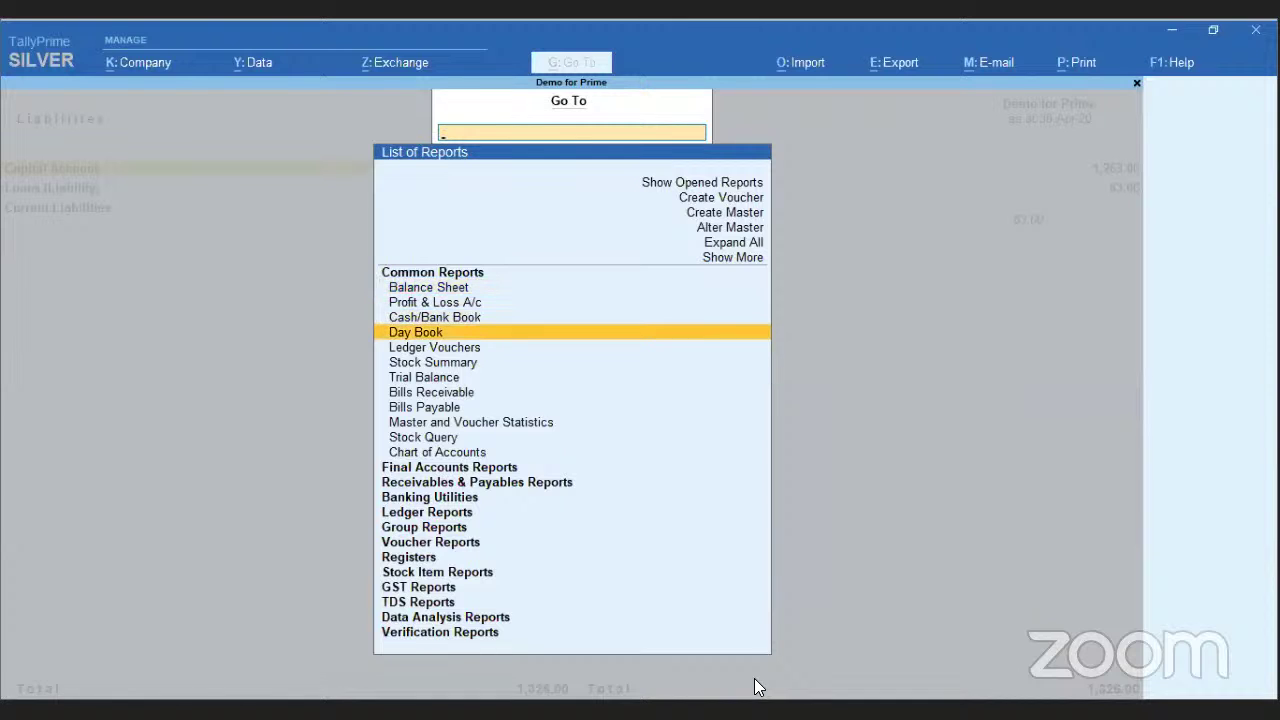
pyautogui.press('Return')
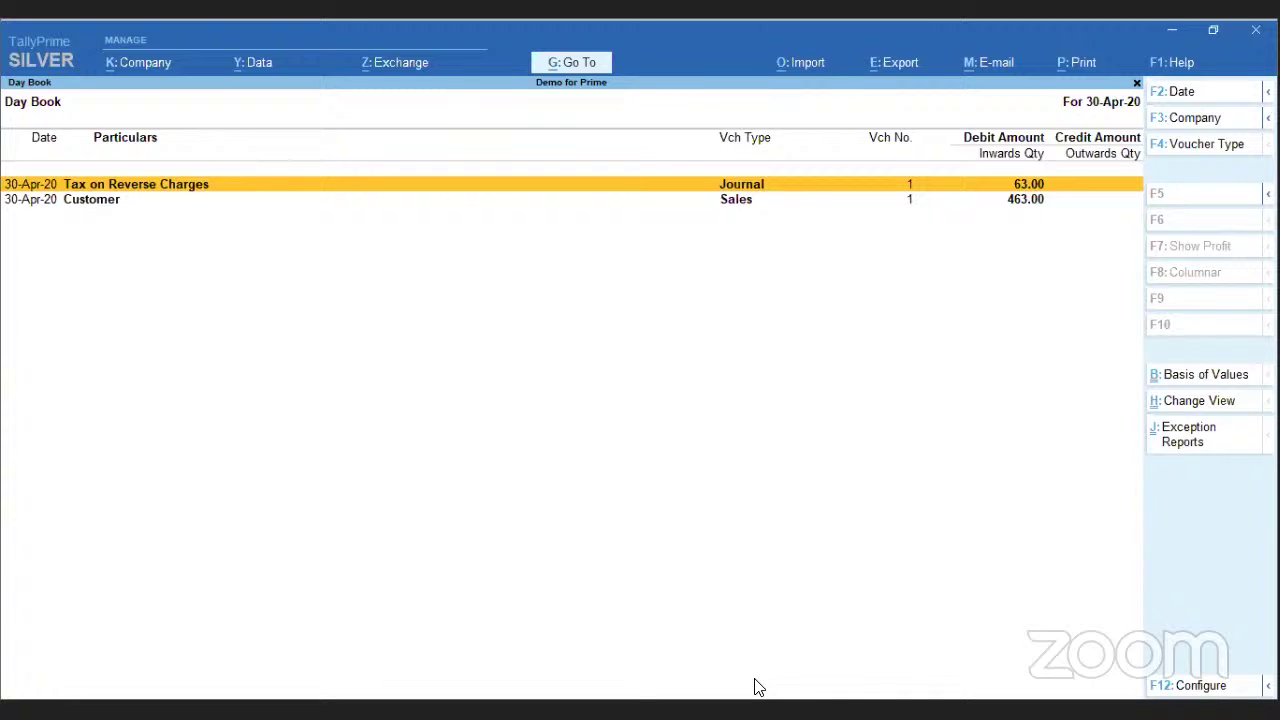
pyautogui.click(570, 64)
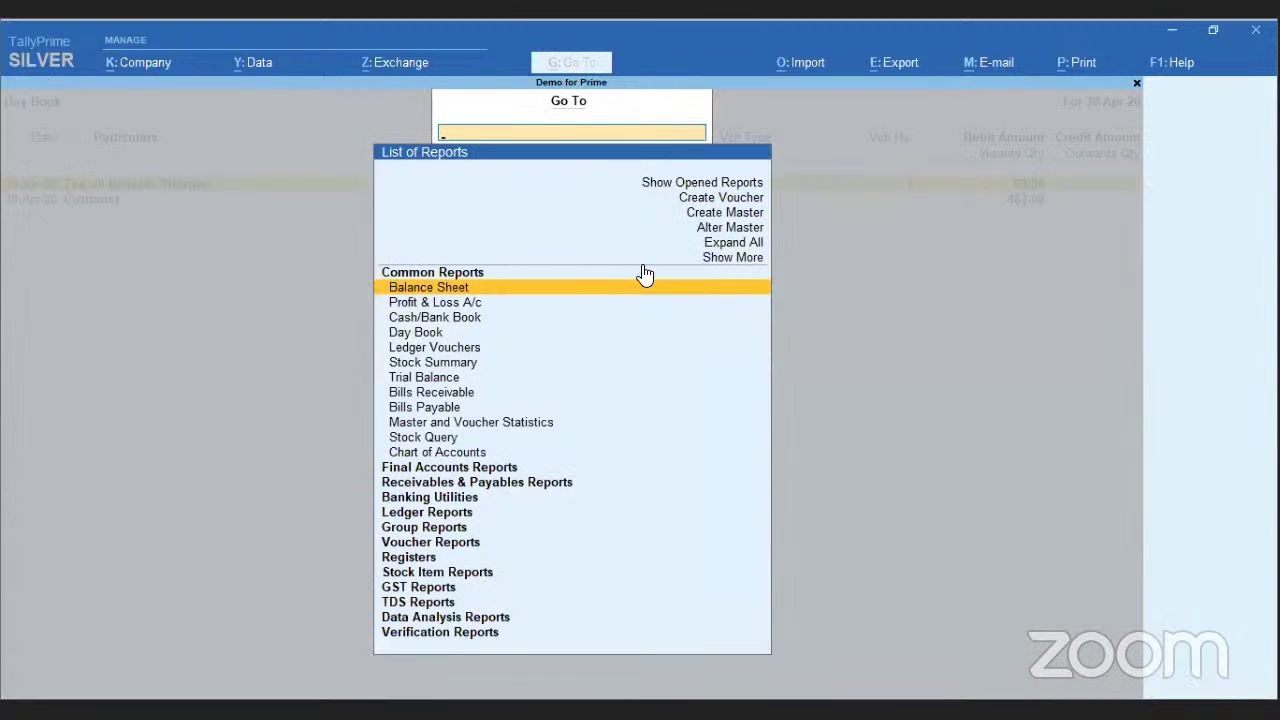
# - Glance at the opened-reports list, then open Stock Summary by searching 'St'
pyautogui.press('Up')
pyautogui.press('Up')
pyautogui.press('Up')
pyautogui.press('Up')
pyautogui.press('Up')
pyautogui.press('Up')
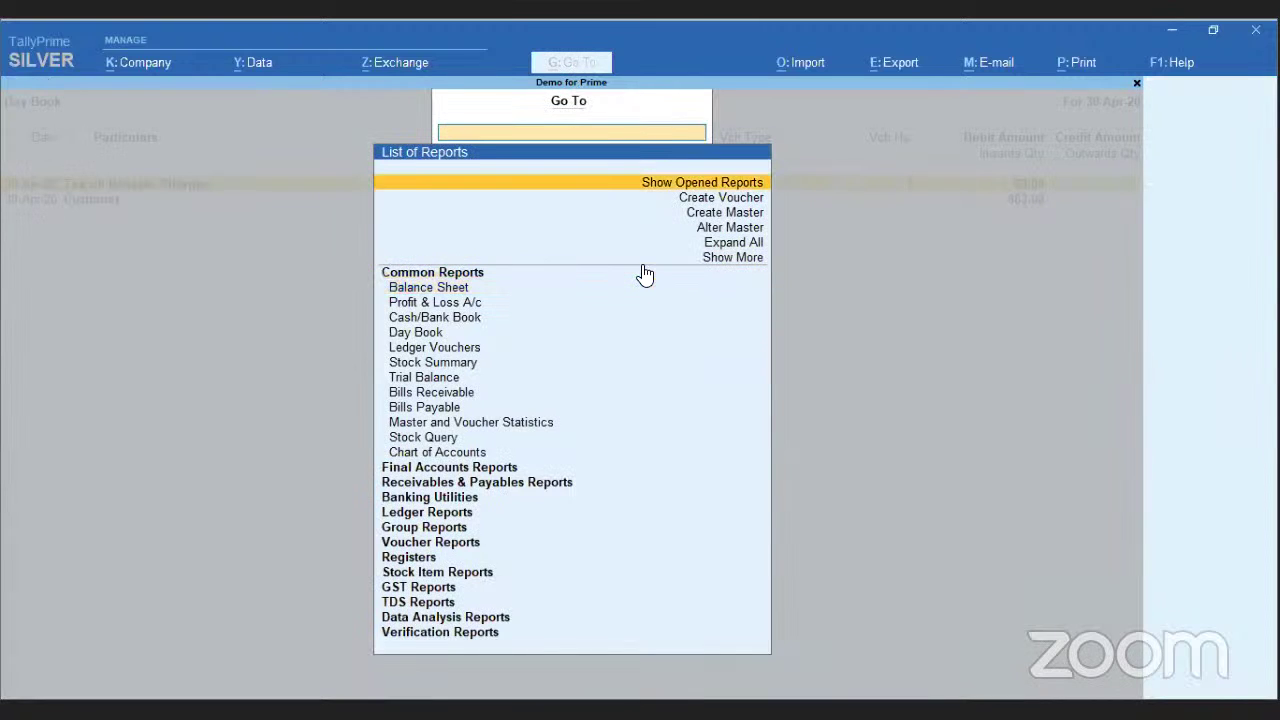
pyautogui.press('Return')
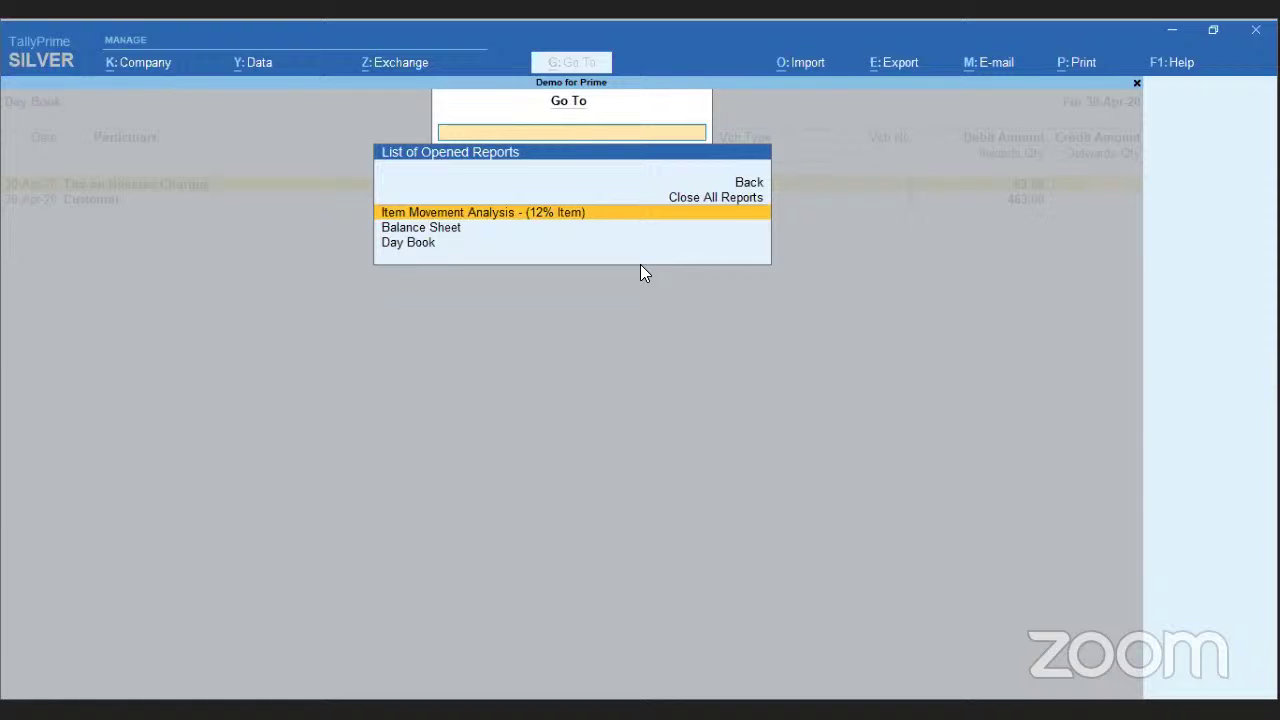
pyautogui.press('Up')
pyautogui.press('Up')
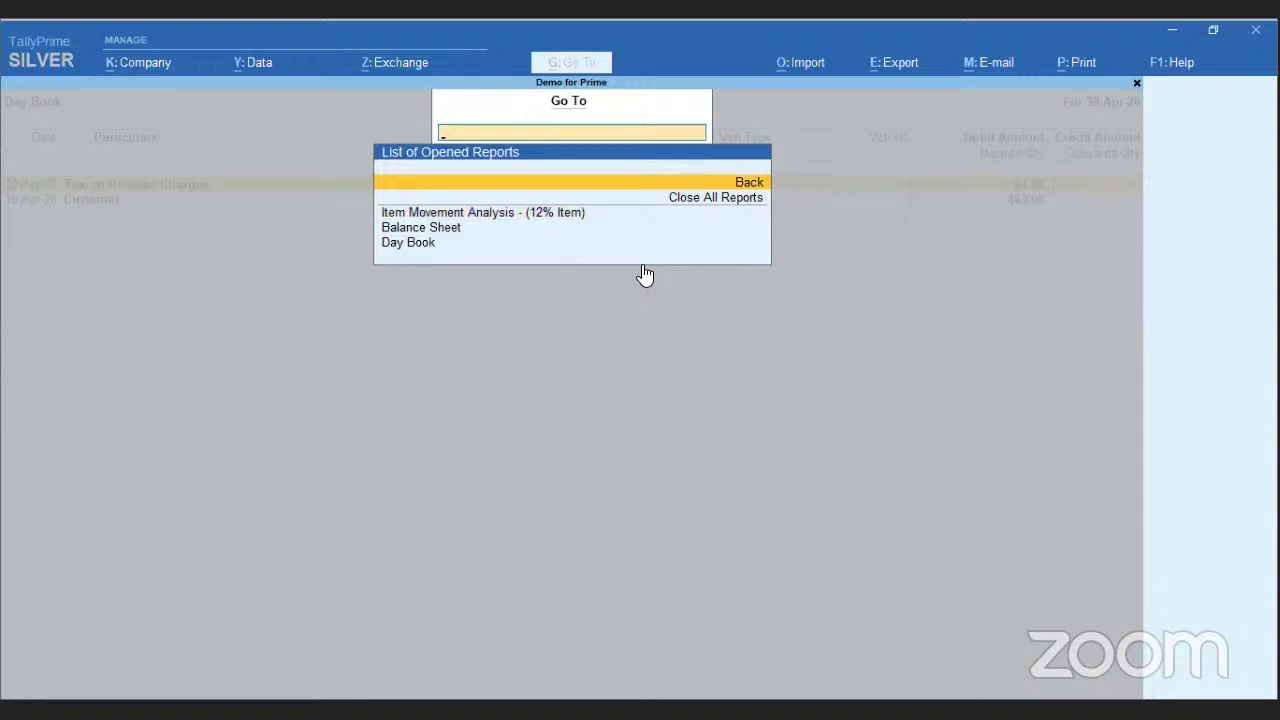
pyautogui.write('S')
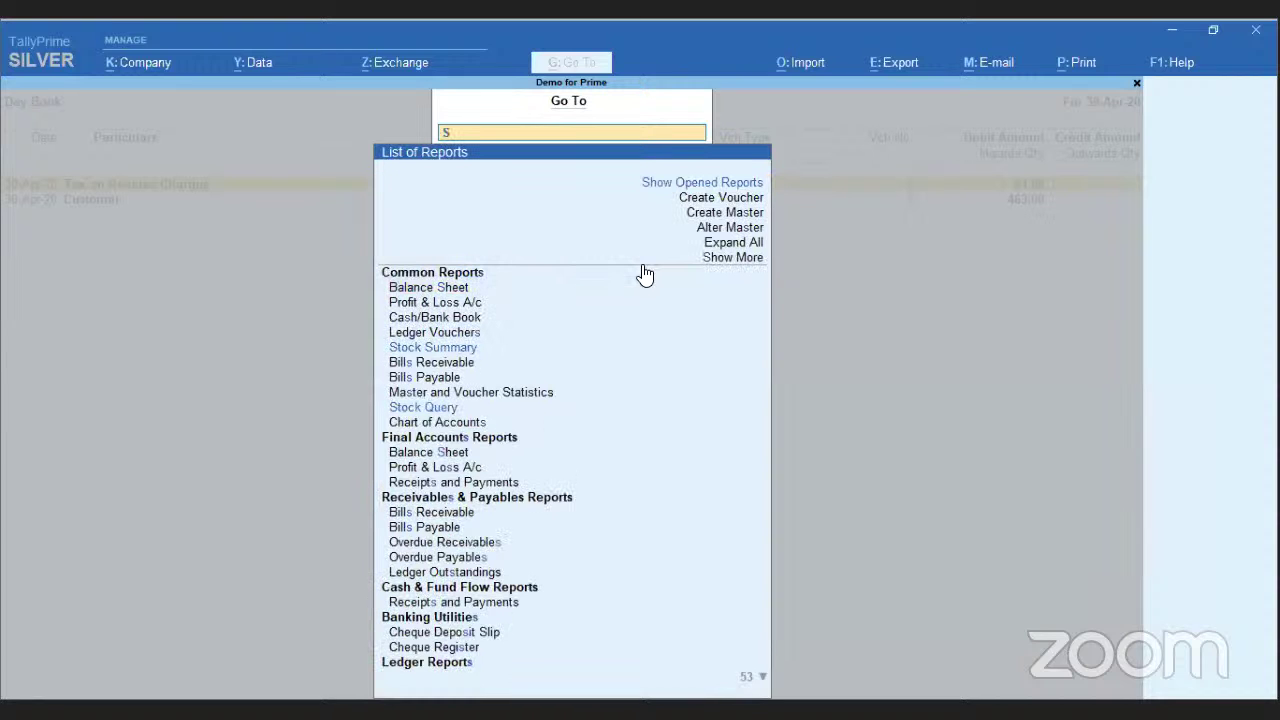
pyautogui.write('t')
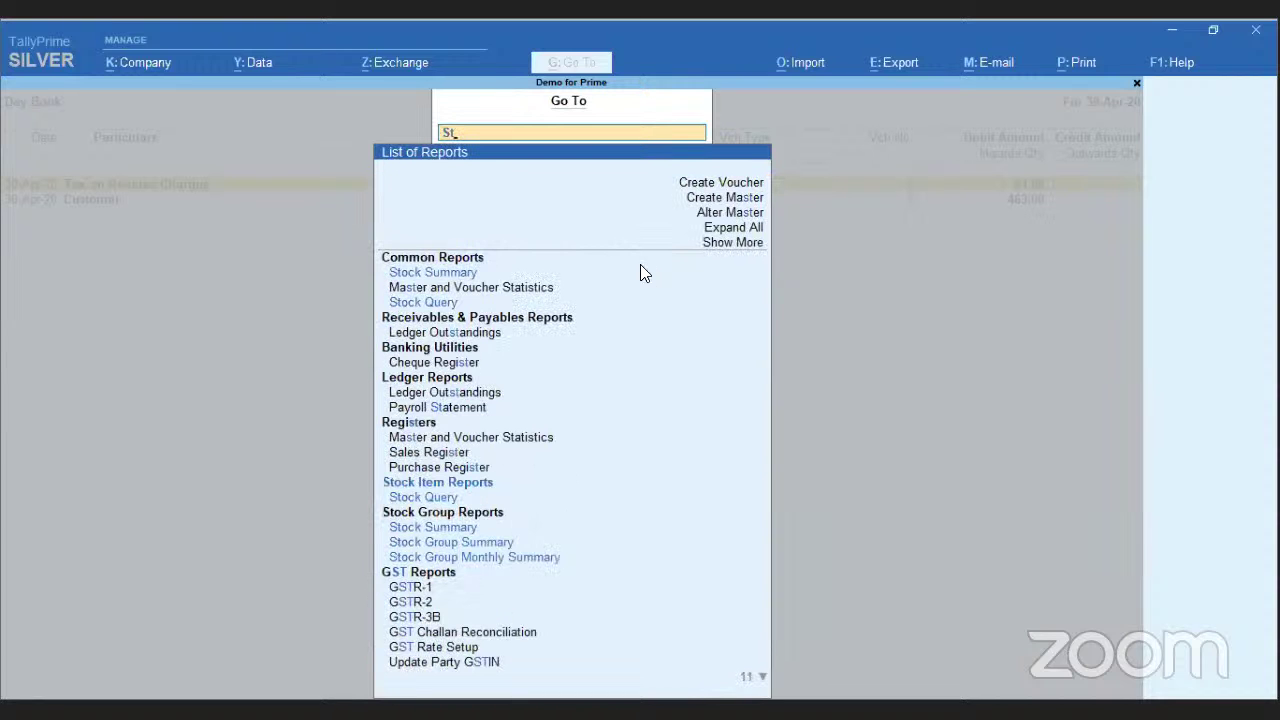
pyautogui.click(640, 268)
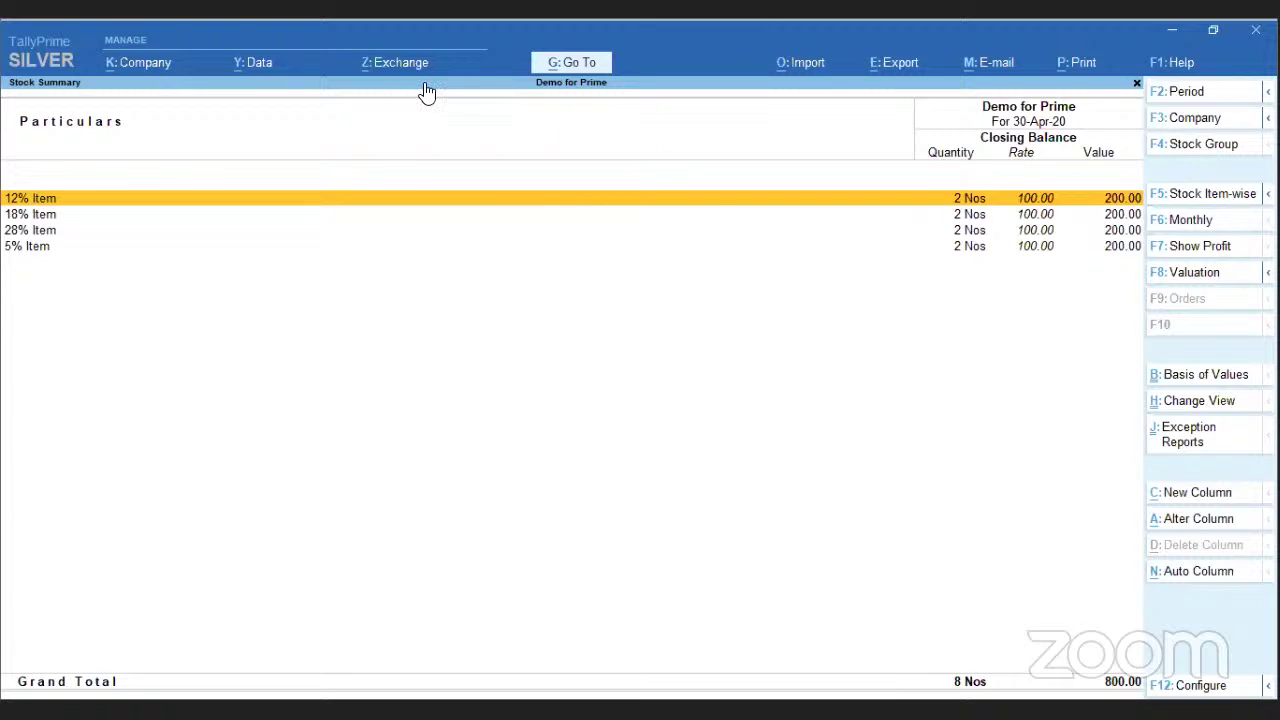
# - From Show Opened Reports, close all opened reports to return to Gateway of Tally
pyautogui.click(602, 66)
pyautogui.press('Up')
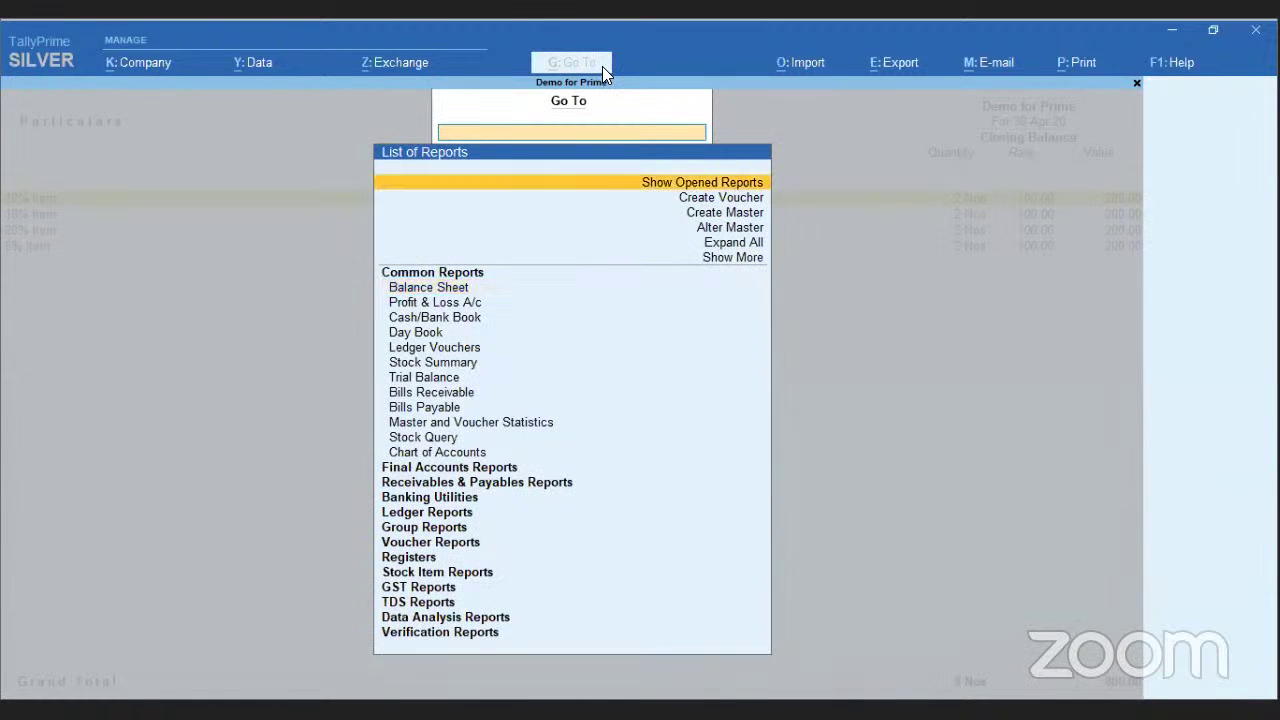
pyautogui.press('Return')
pyautogui.press('Down')
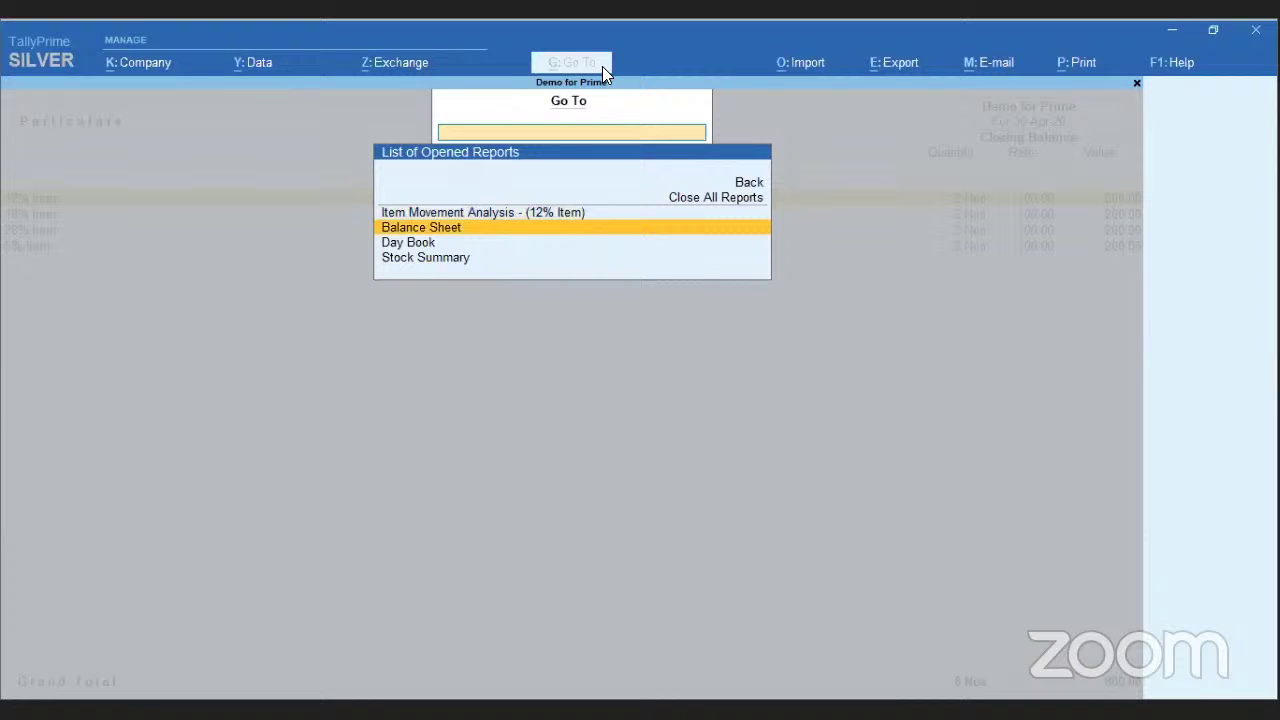
pyautogui.press('Up')
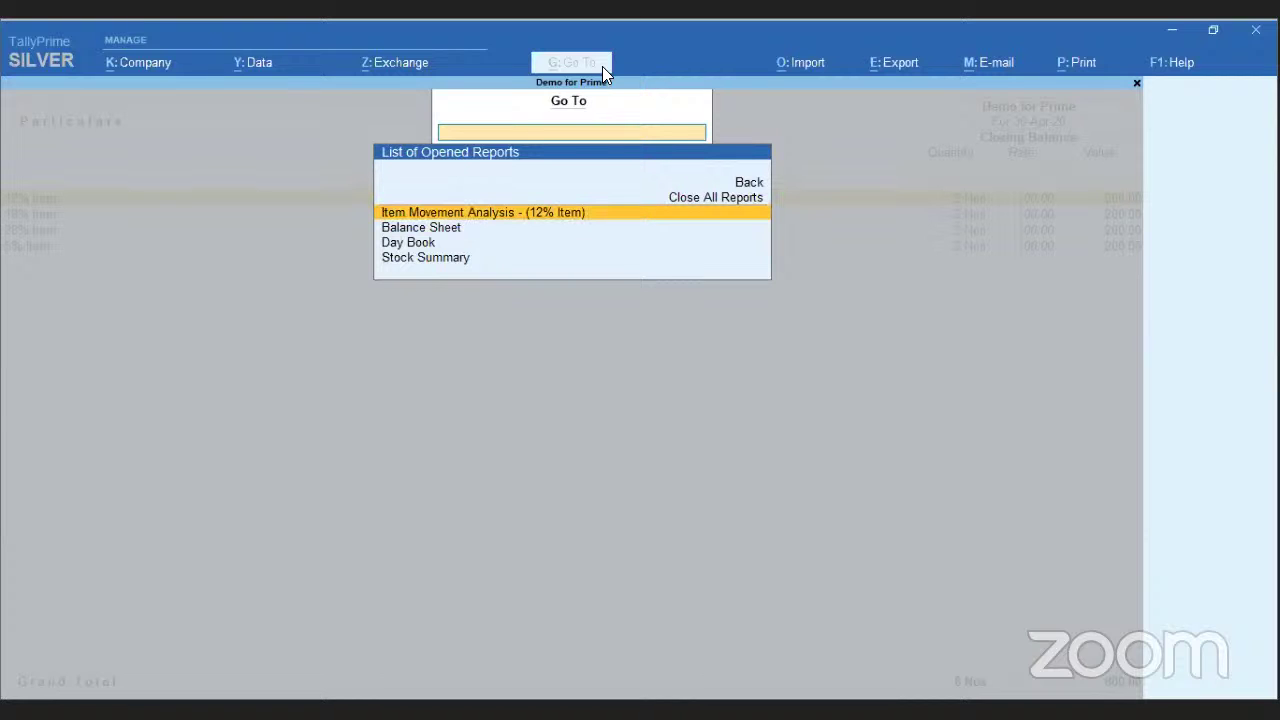
pyautogui.hotkey('ctrl', 'q')
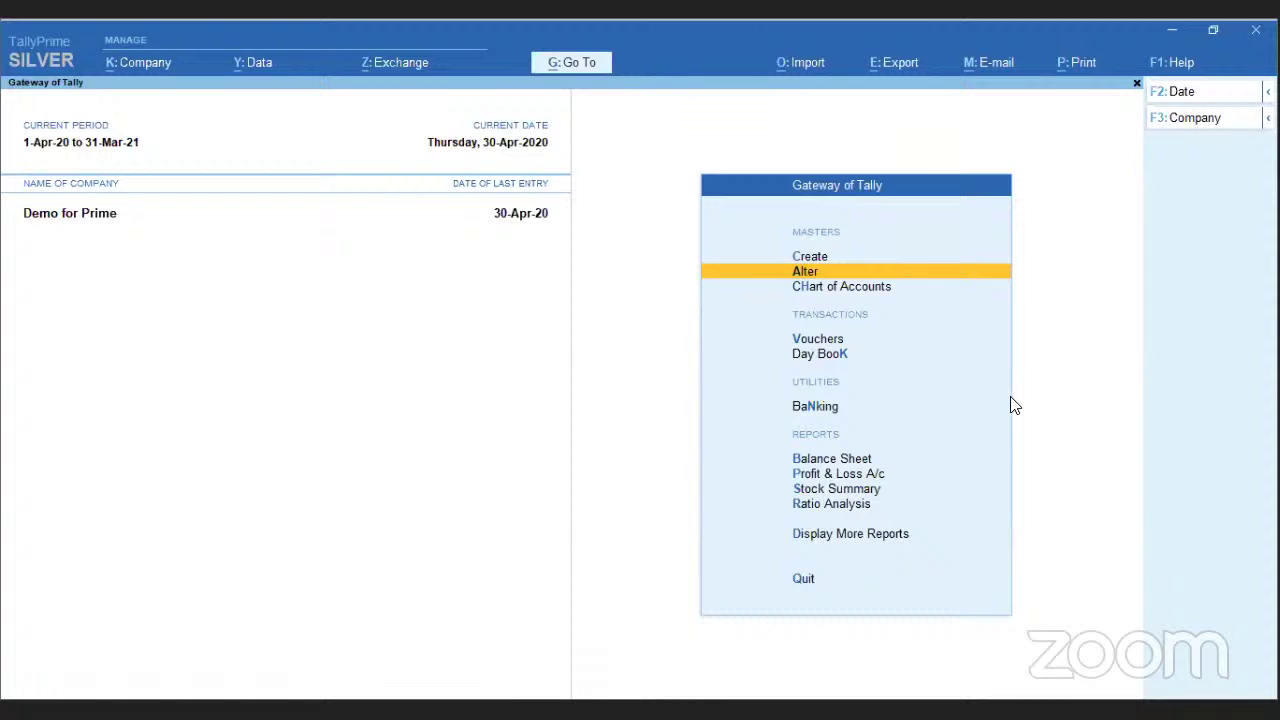
# - Open the K: Company menu from the top bar
pyautogui.click(146, 64)
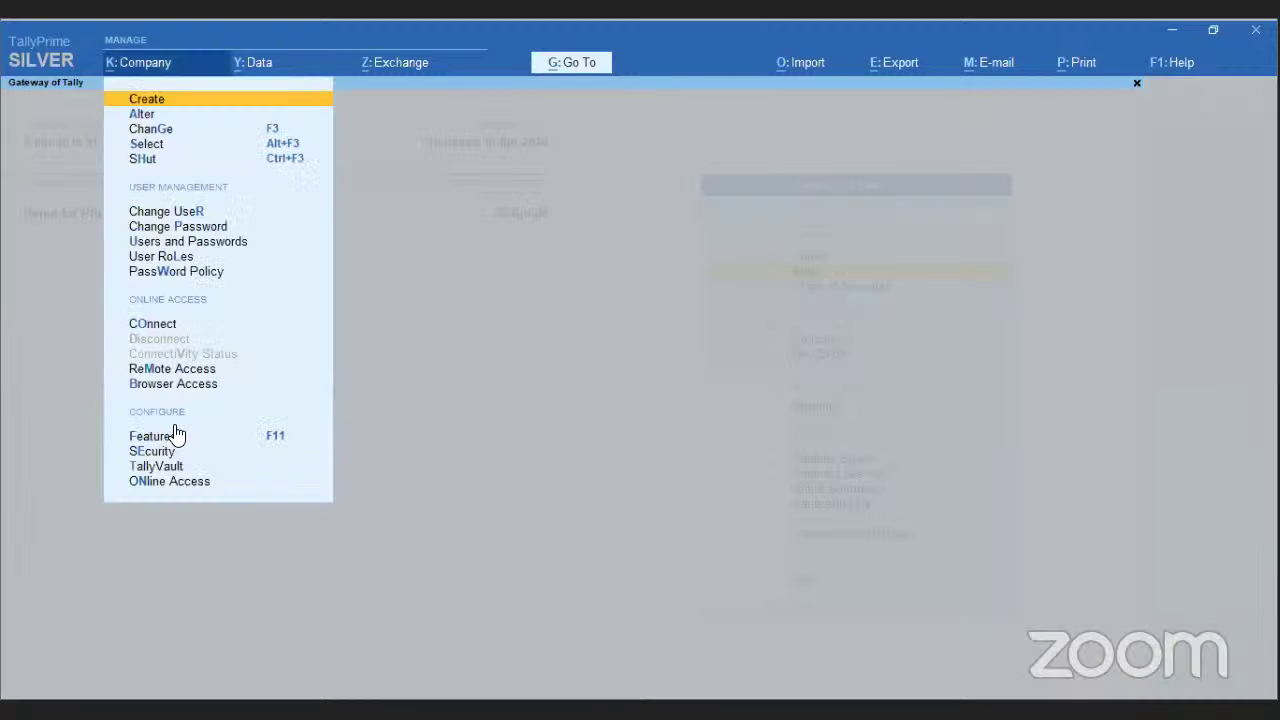
# - In Company Features, set Show more features and Show all features to Yes
pyautogui.click(150, 436)
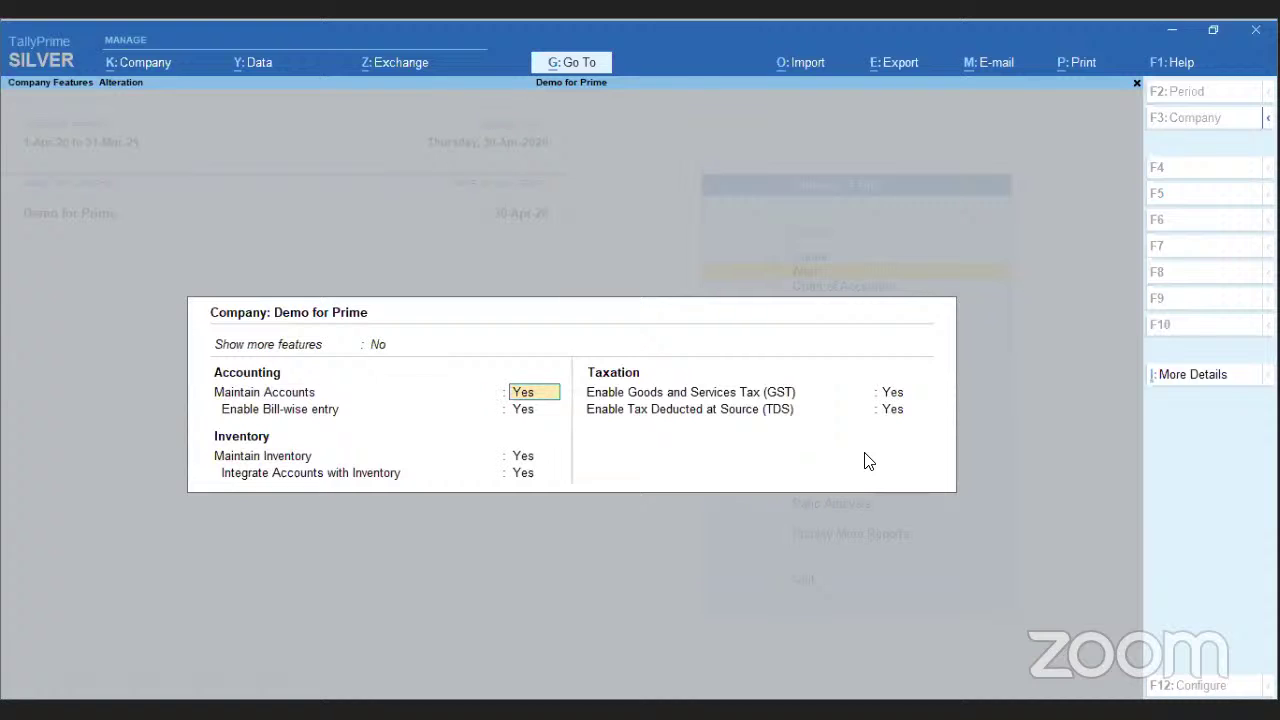
pyautogui.press('Up')
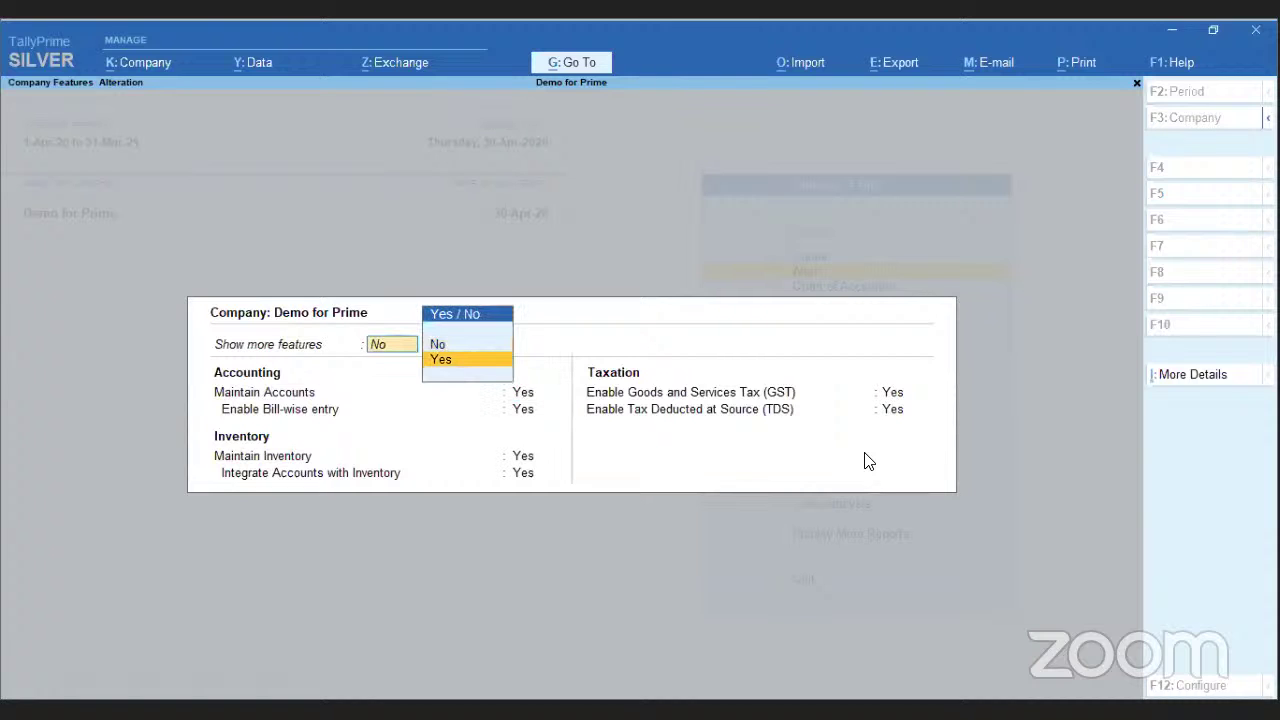
pyautogui.press('Return')
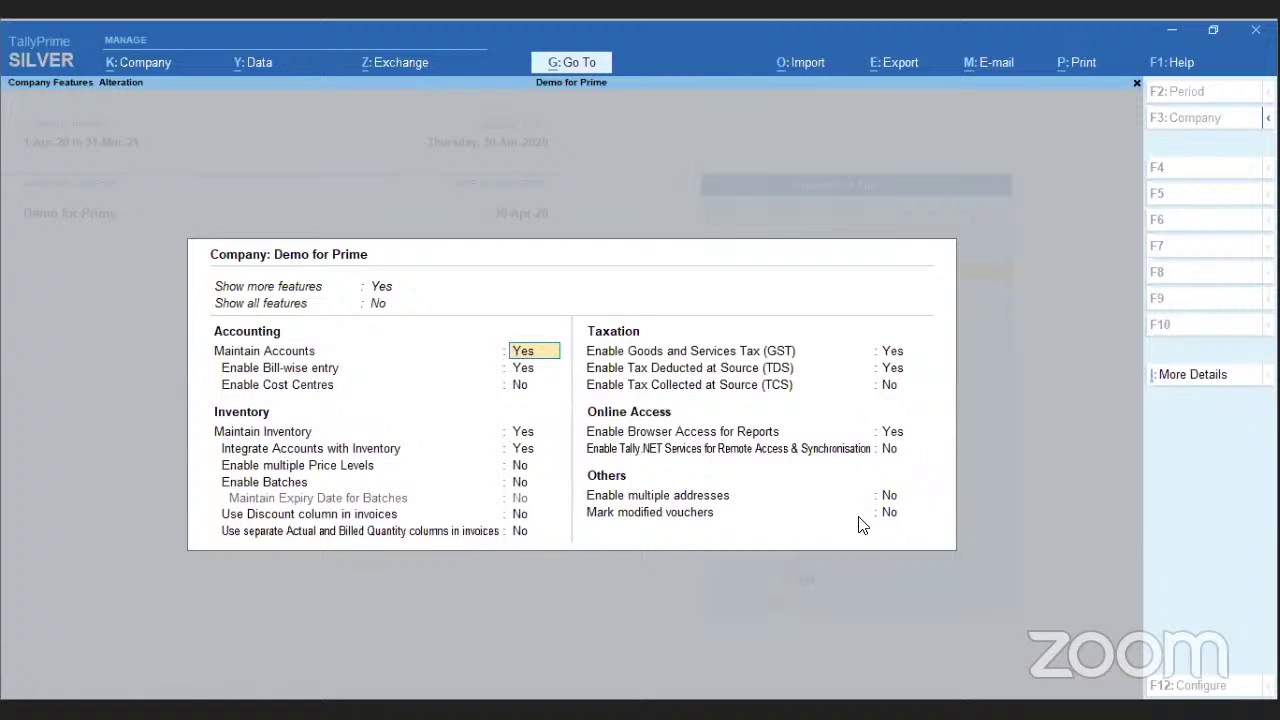
pyautogui.press('Up')
pyautogui.press('Down')
pyautogui.press('Return')
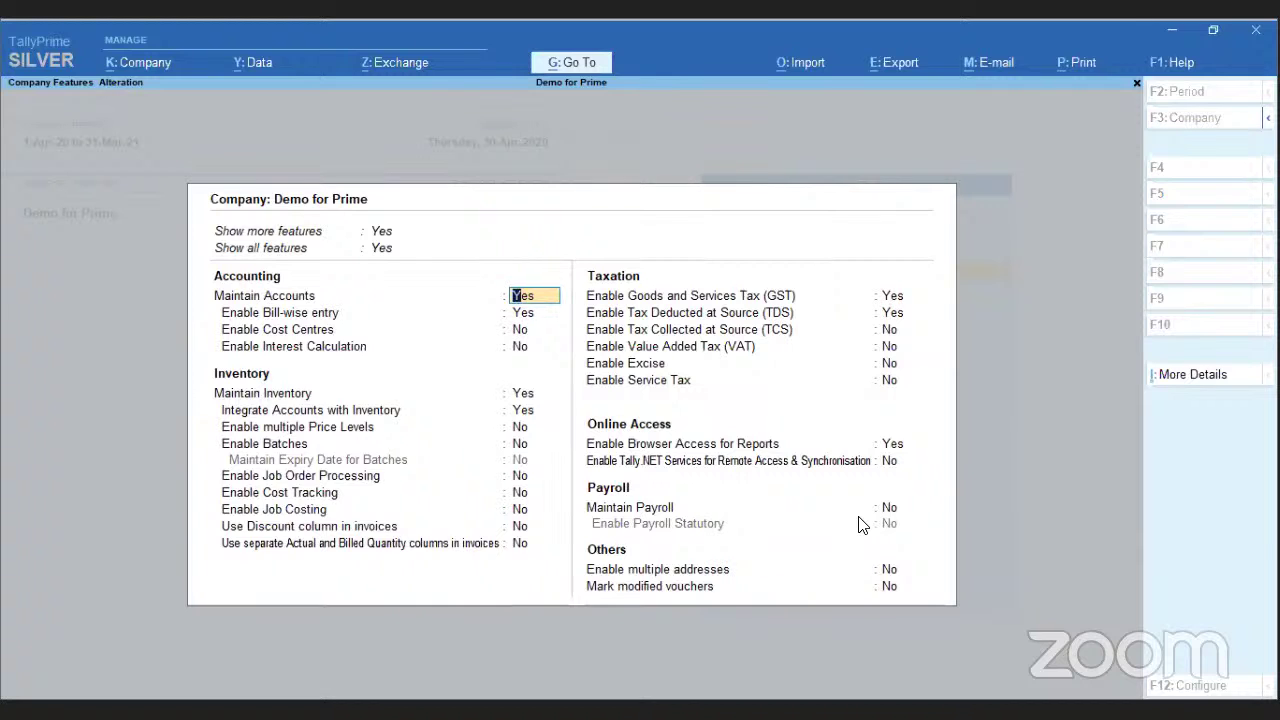
# - Set Mark modified vouchers to Yes and accept the features form
pyautogui.click(889, 588)
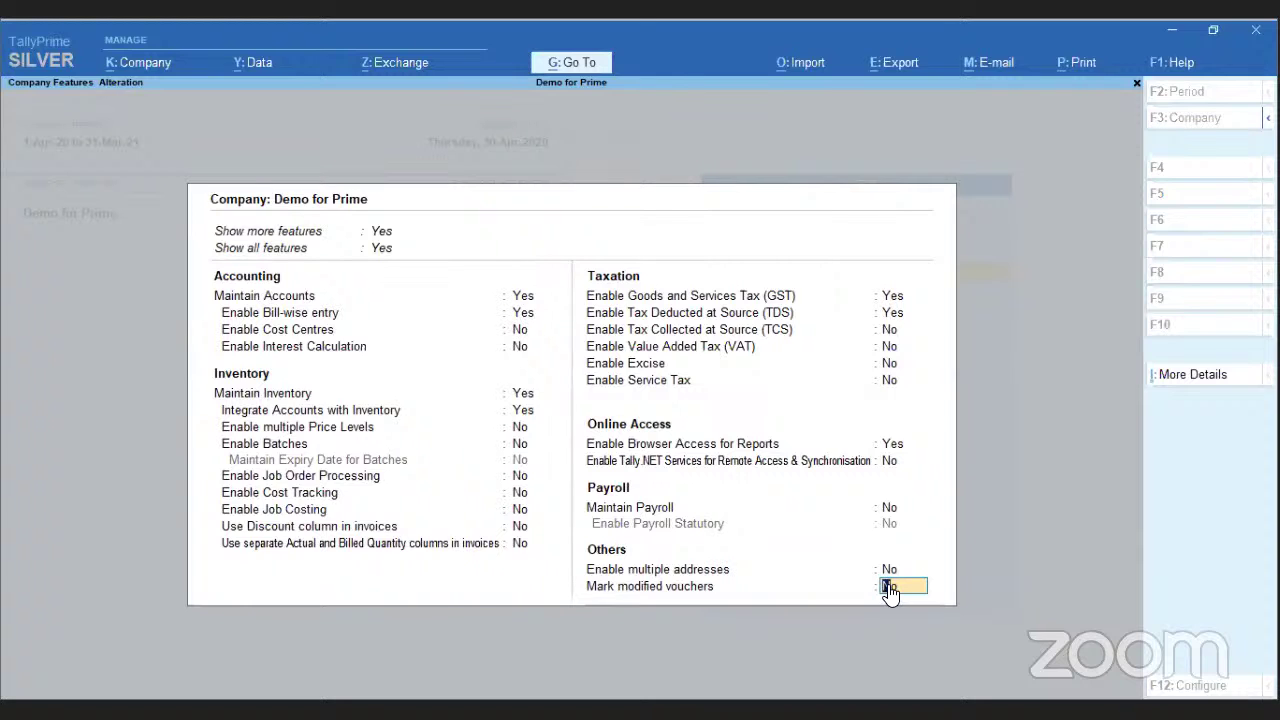
pyautogui.write('y')
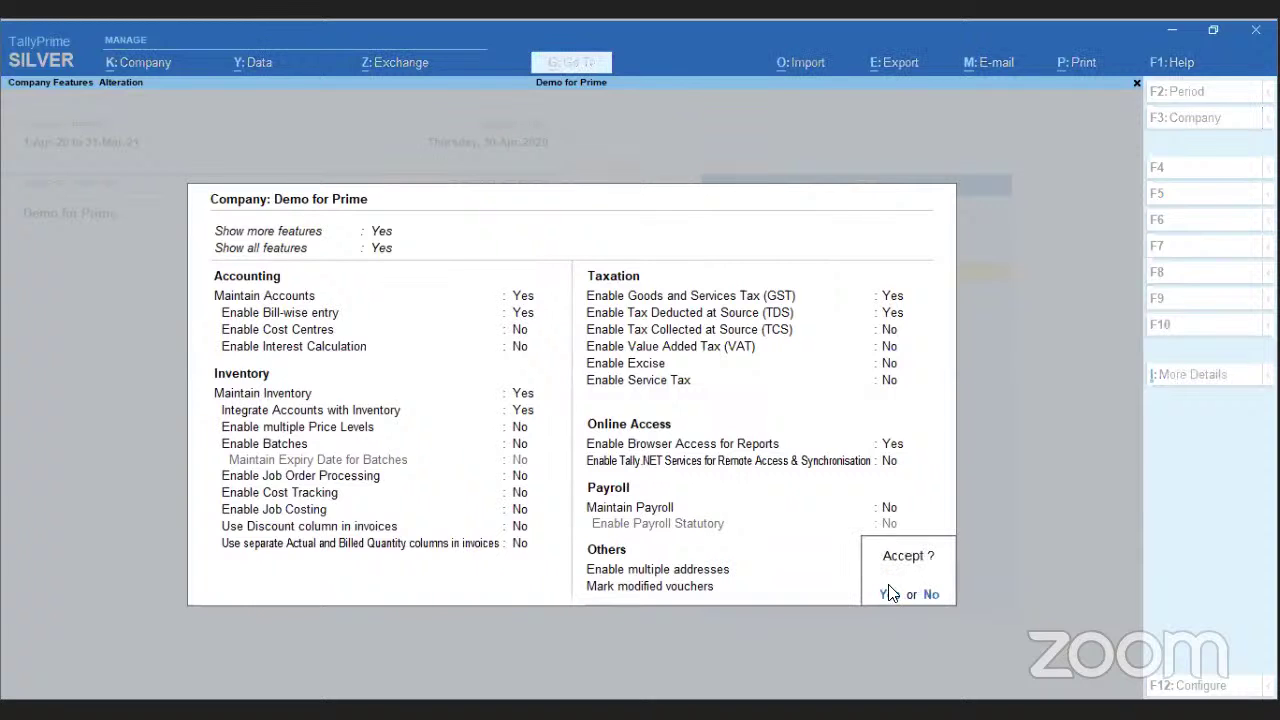
pyautogui.click(890, 594)
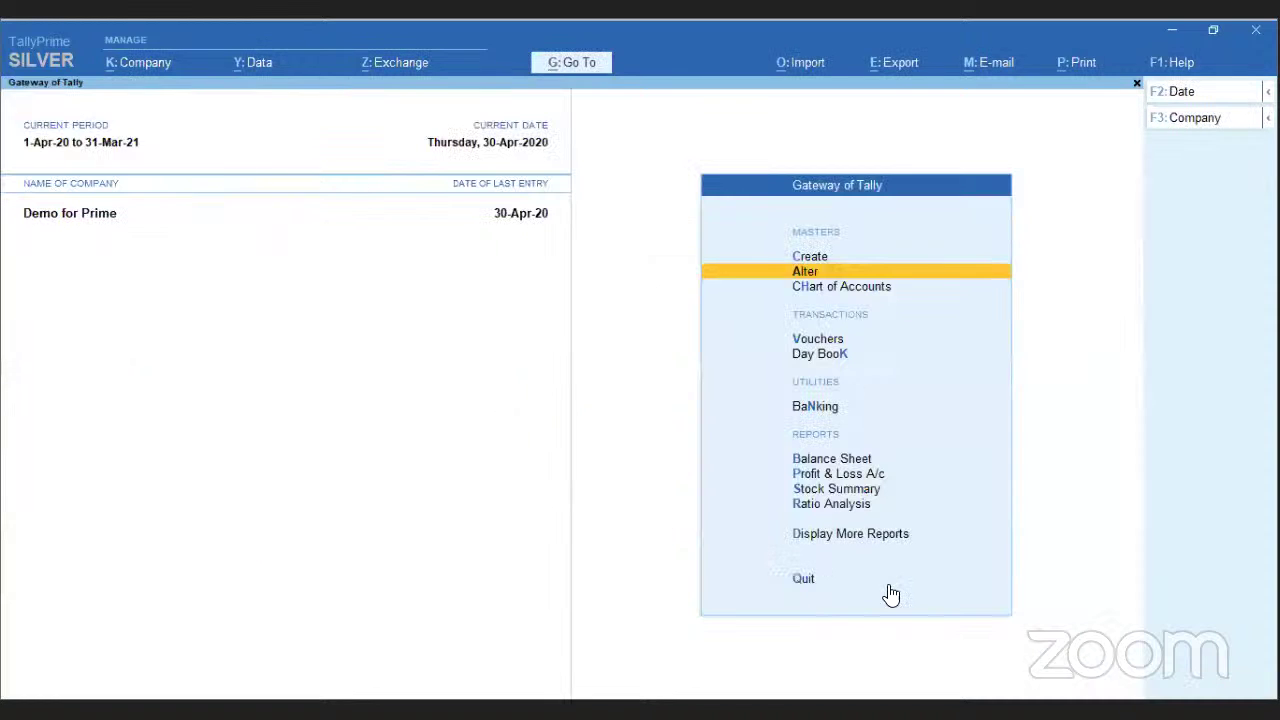
# - In the Day Book, give the Tax on Reverse Charges journal the narration 'test' and save
pyautogui.press('d')
pyautogui.press('d')
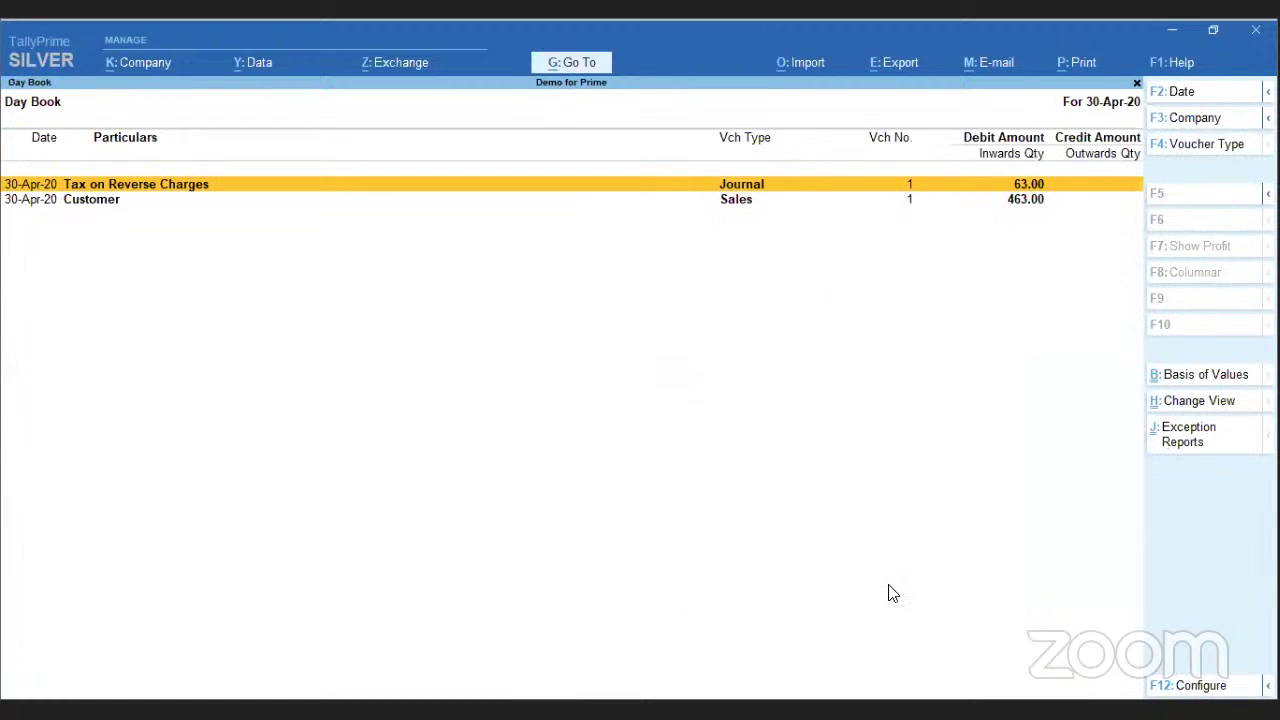
pyautogui.press('Return')
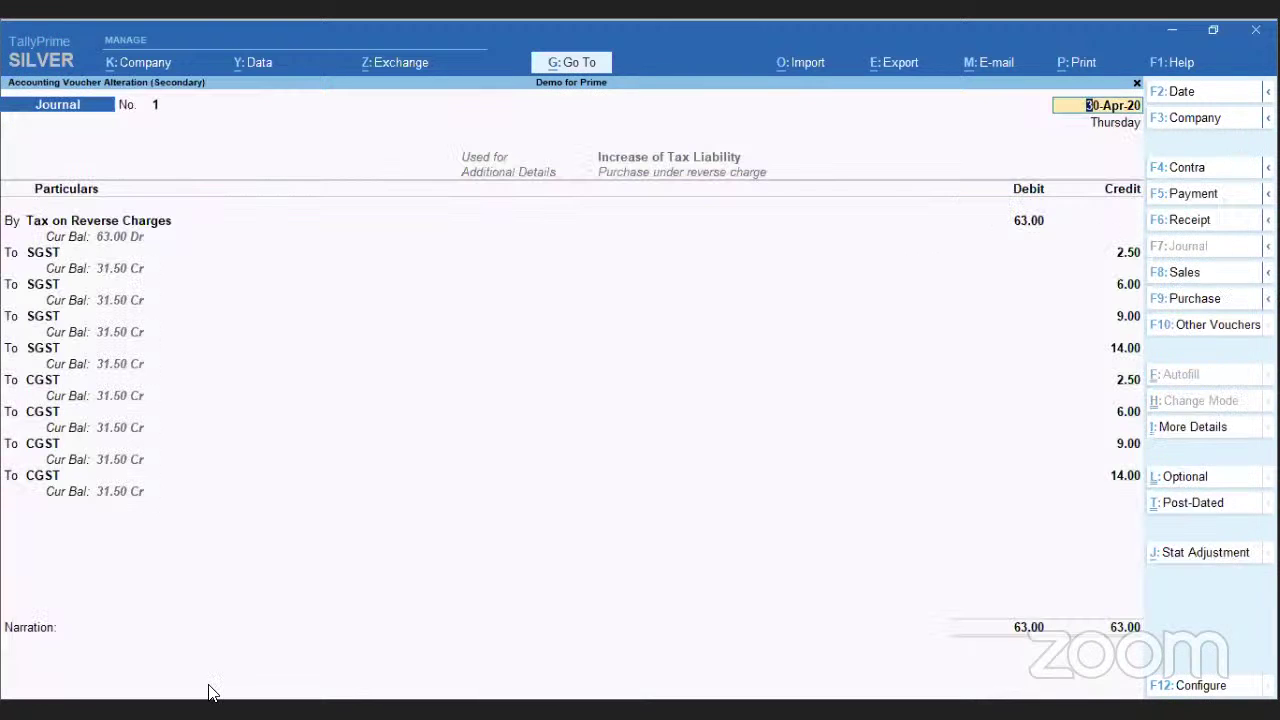
pyautogui.click(42, 665)
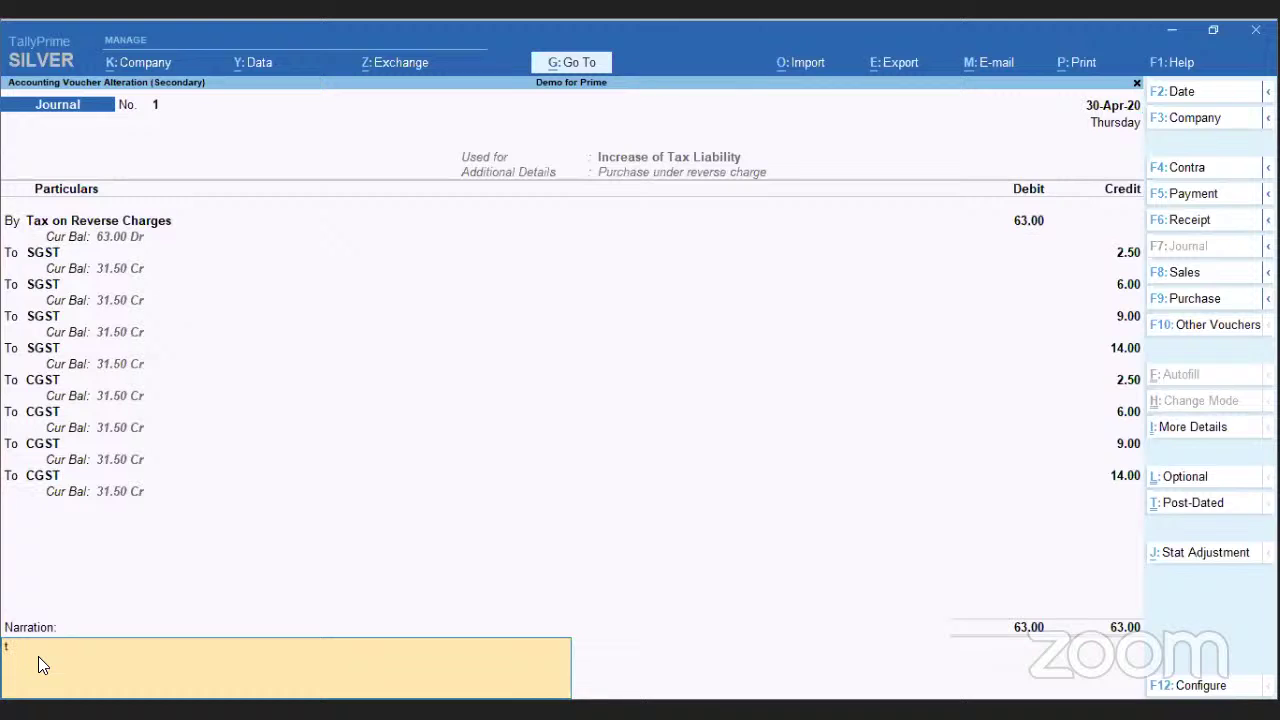
pyautogui.press('Return')
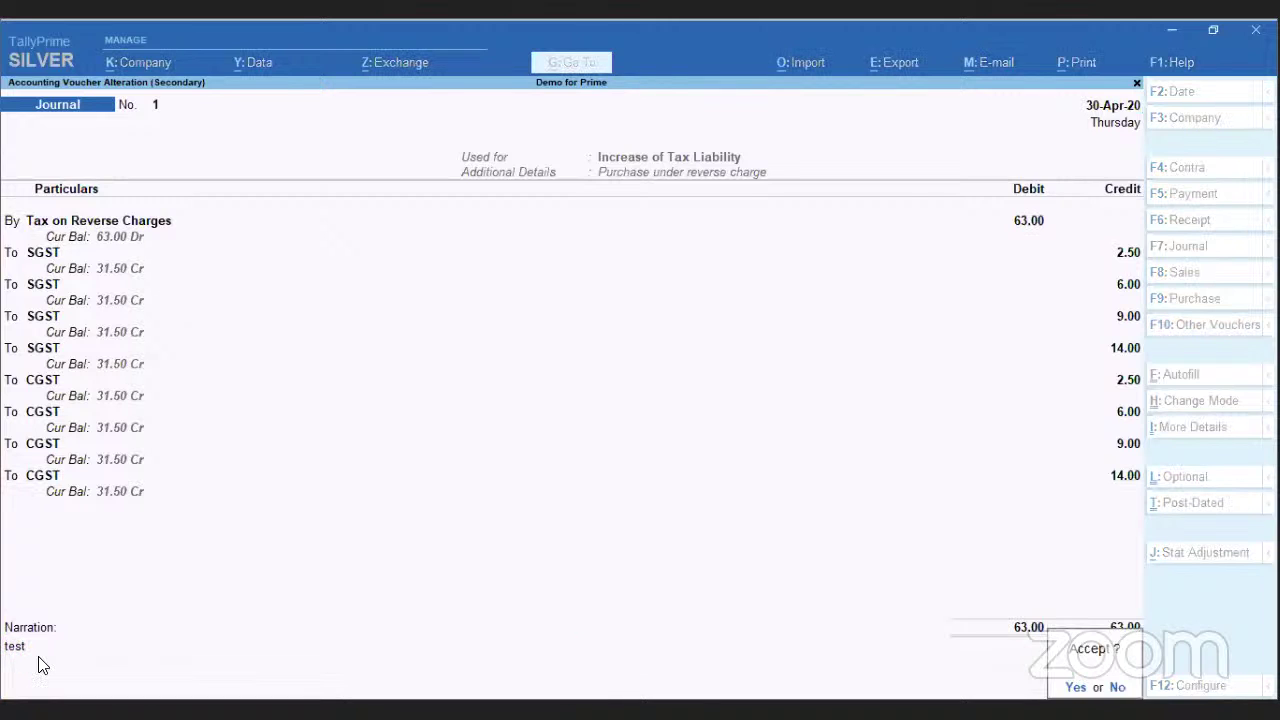
pyautogui.press('Return')
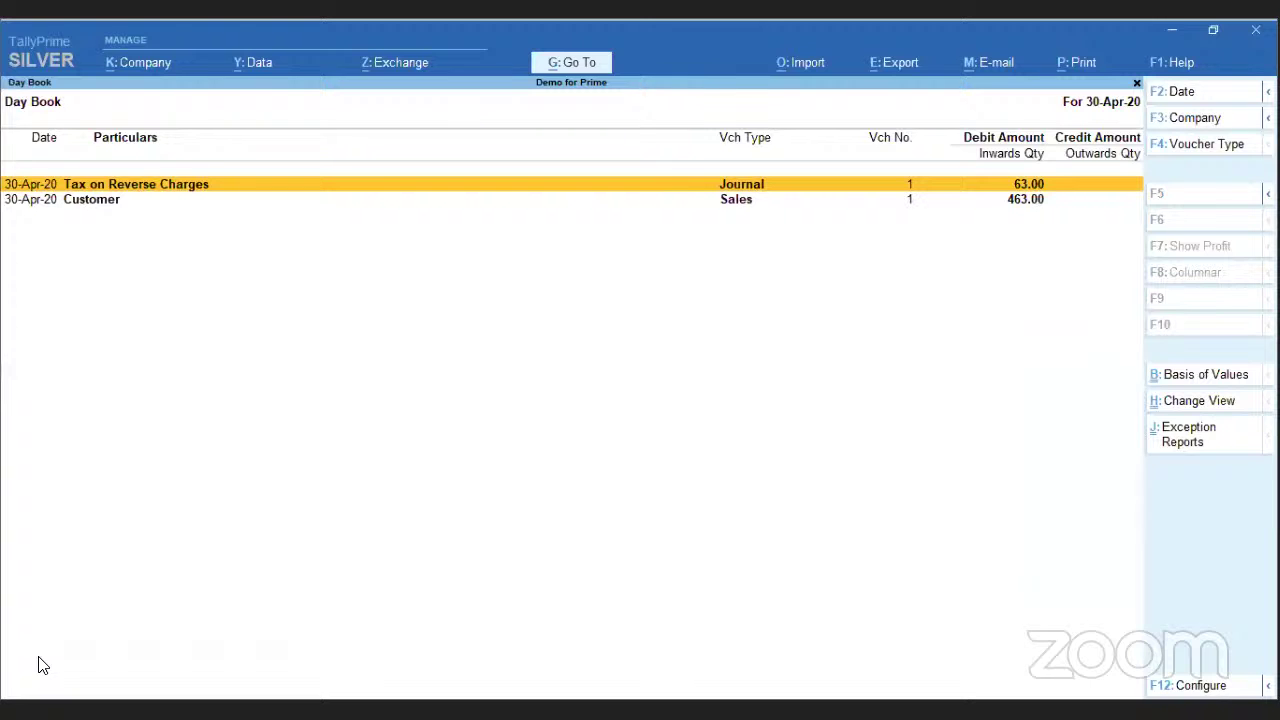
# - Give the Customer sales voucher the narration 'test', save it, and close the Day Book
pyautogui.press('Down')
pyautogui.press('Return')
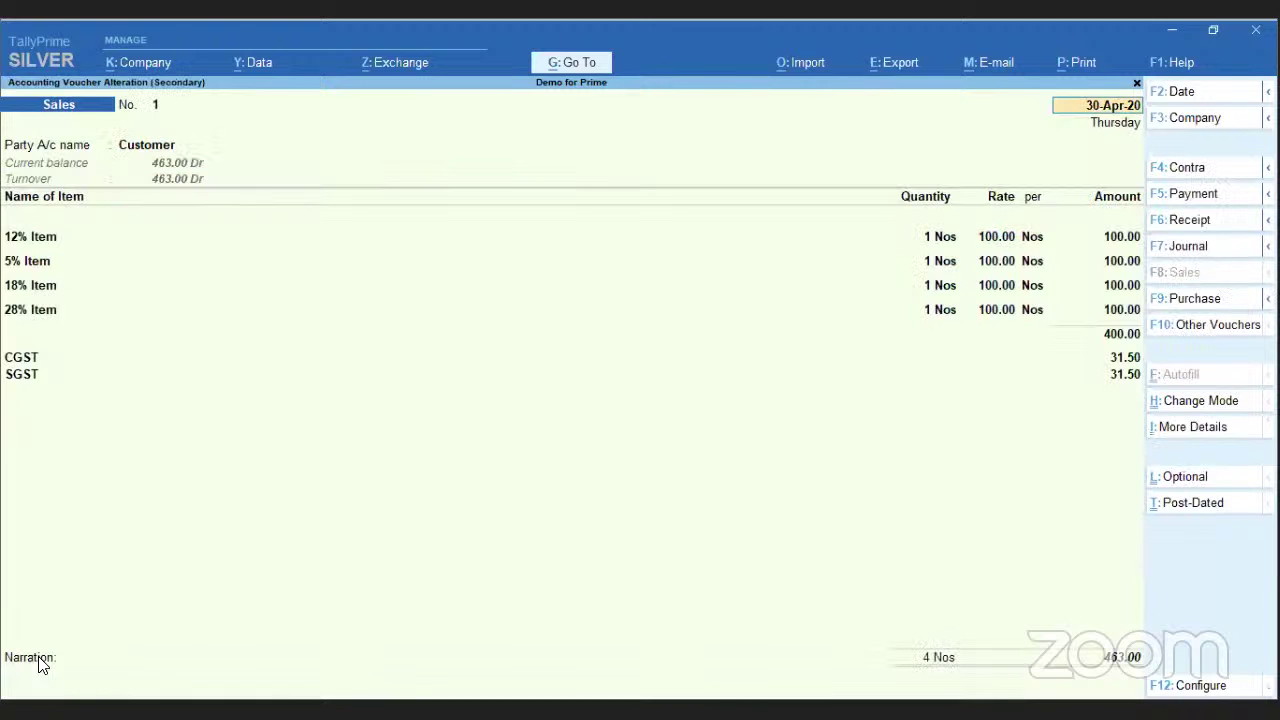
pyautogui.click(30, 688)
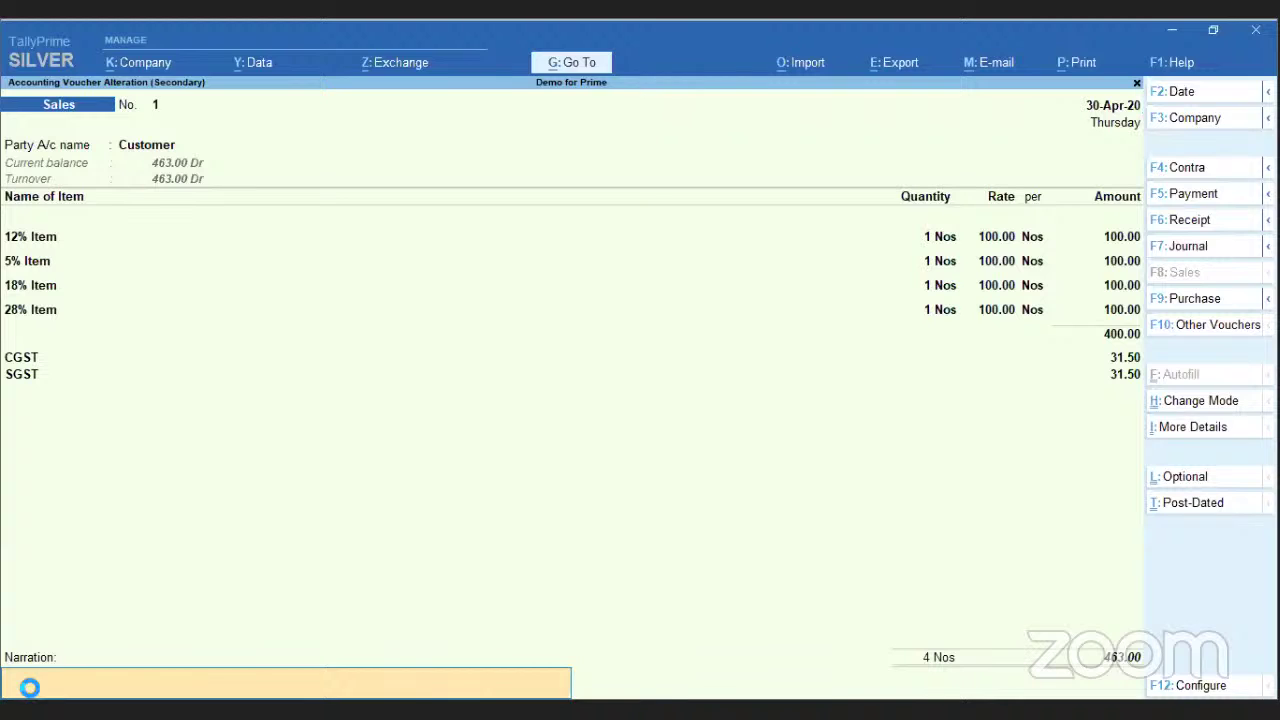
pyautogui.write('test')
pyautogui.press('Return')
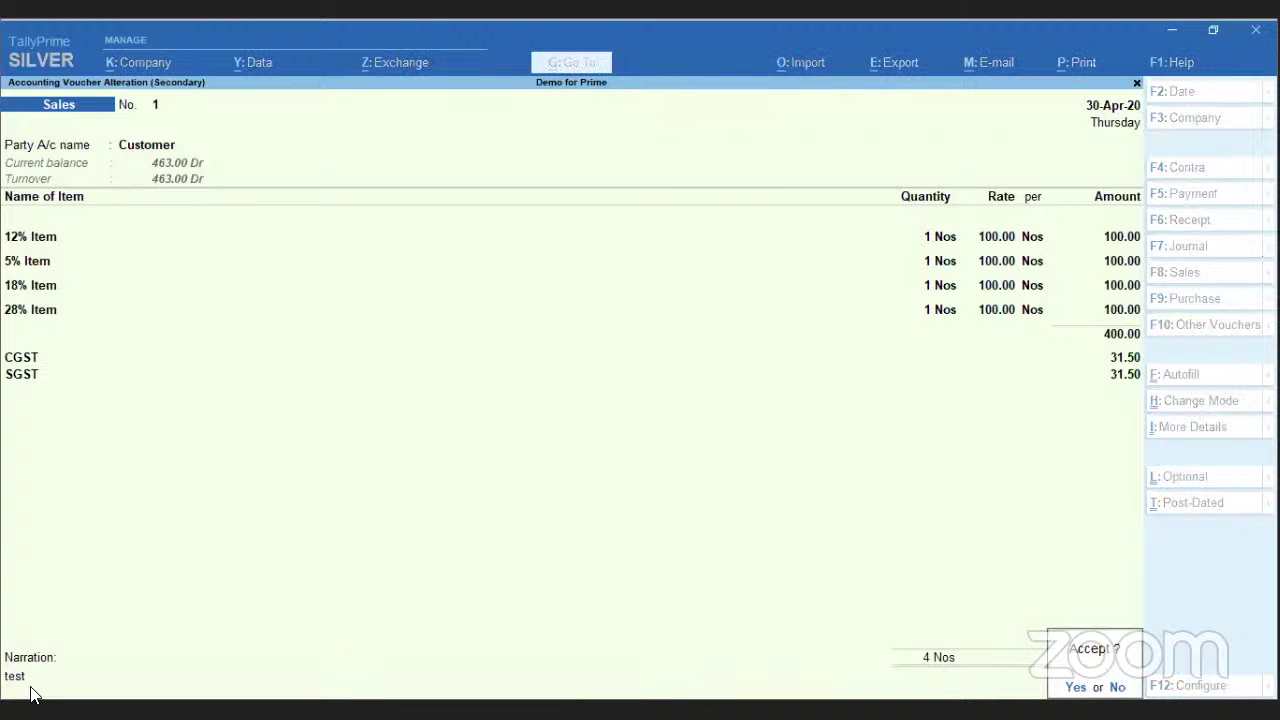
pyautogui.press('Return')
pyautogui.press('Escape')
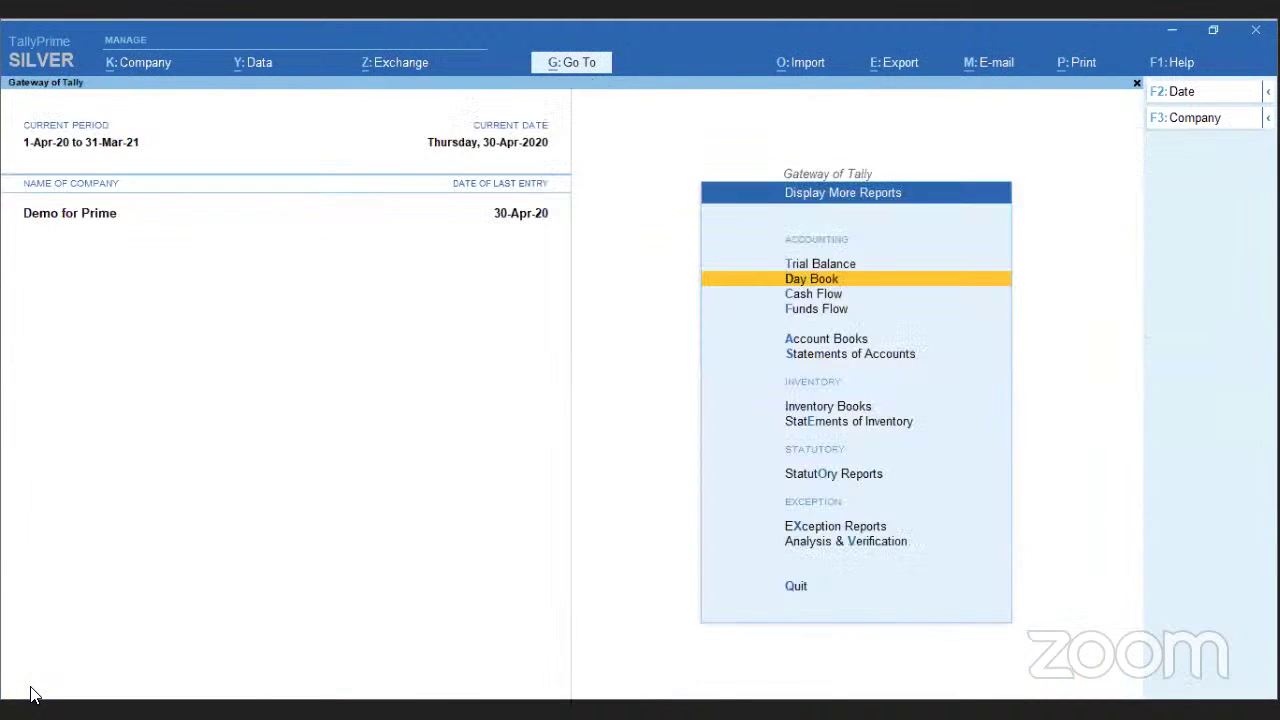
# - Open Exception Reports > Marked Vouchers to view the 1-Apr-20 to 30-Apr-20 register
pyautogui.press('Down')
pyautogui.press('Down')
pyautogui.press('Down')
pyautogui.press('Down')
pyautogui.press('Down')
pyautogui.press('Down')
pyautogui.press('Down')
pyautogui.press('Down')
pyautogui.press('Down')
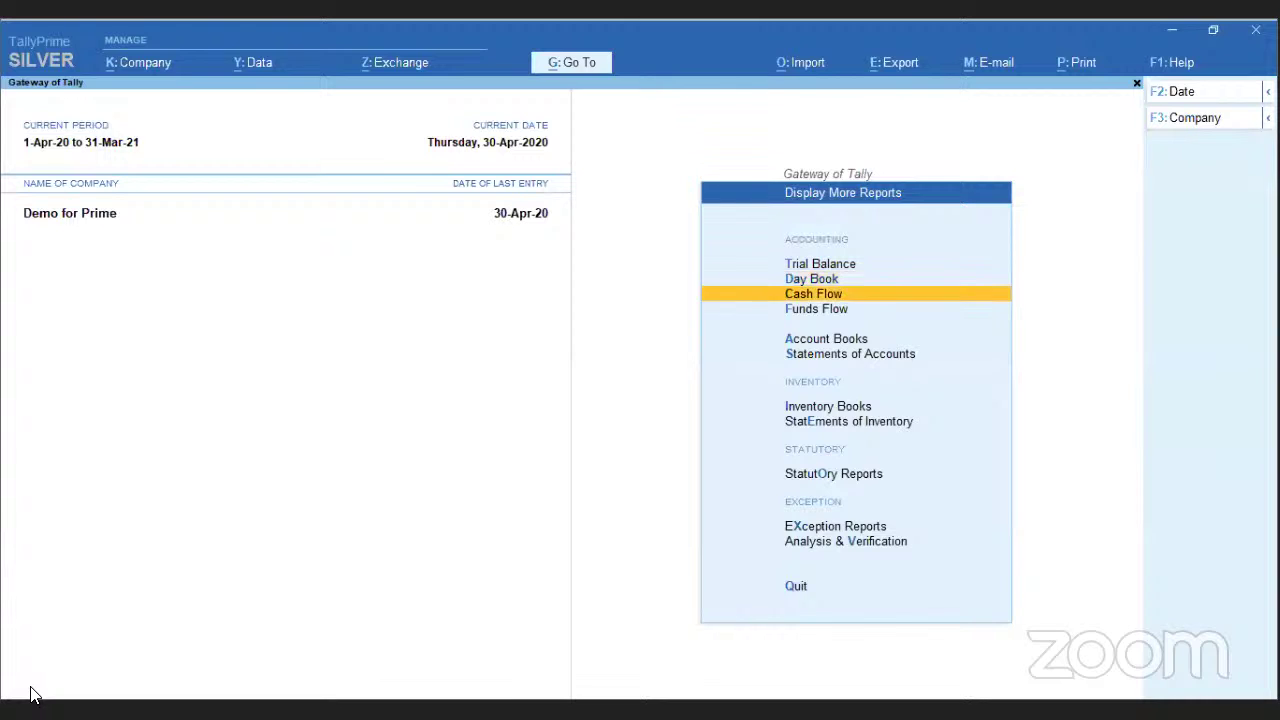
pyautogui.press('Up')
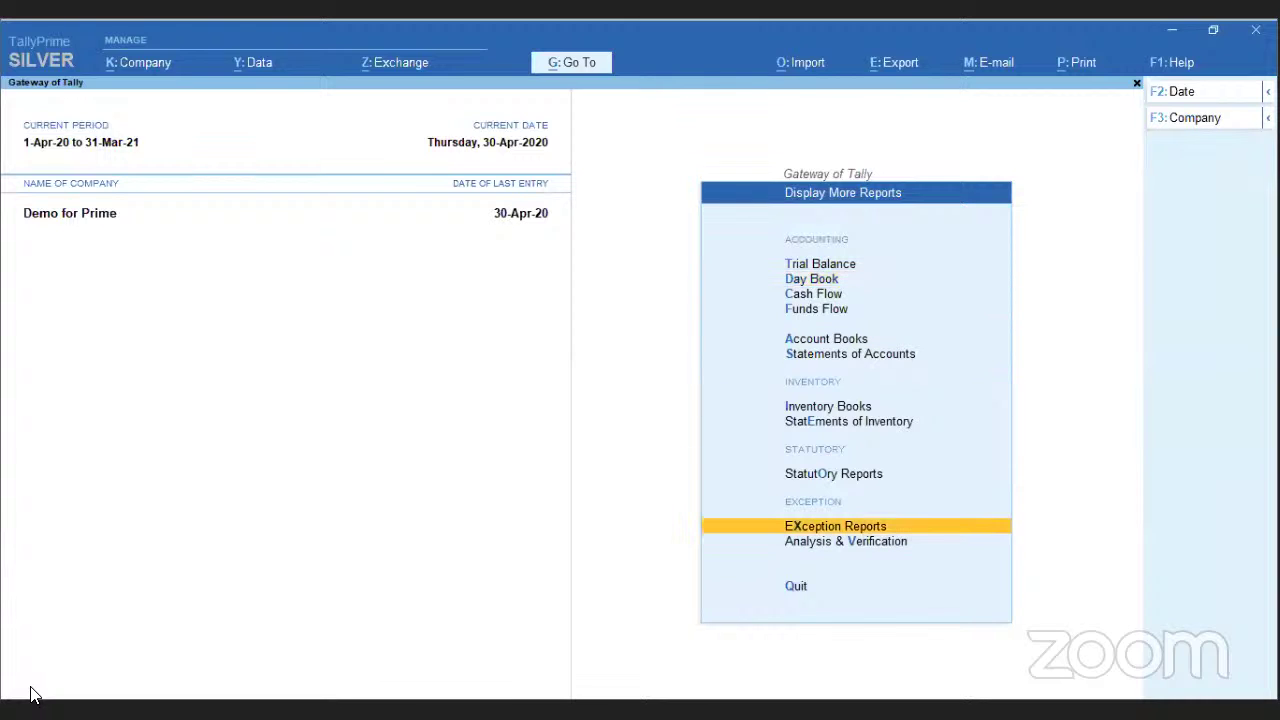
pyautogui.press('Return')
pyautogui.press('Down')
pyautogui.press('Down')
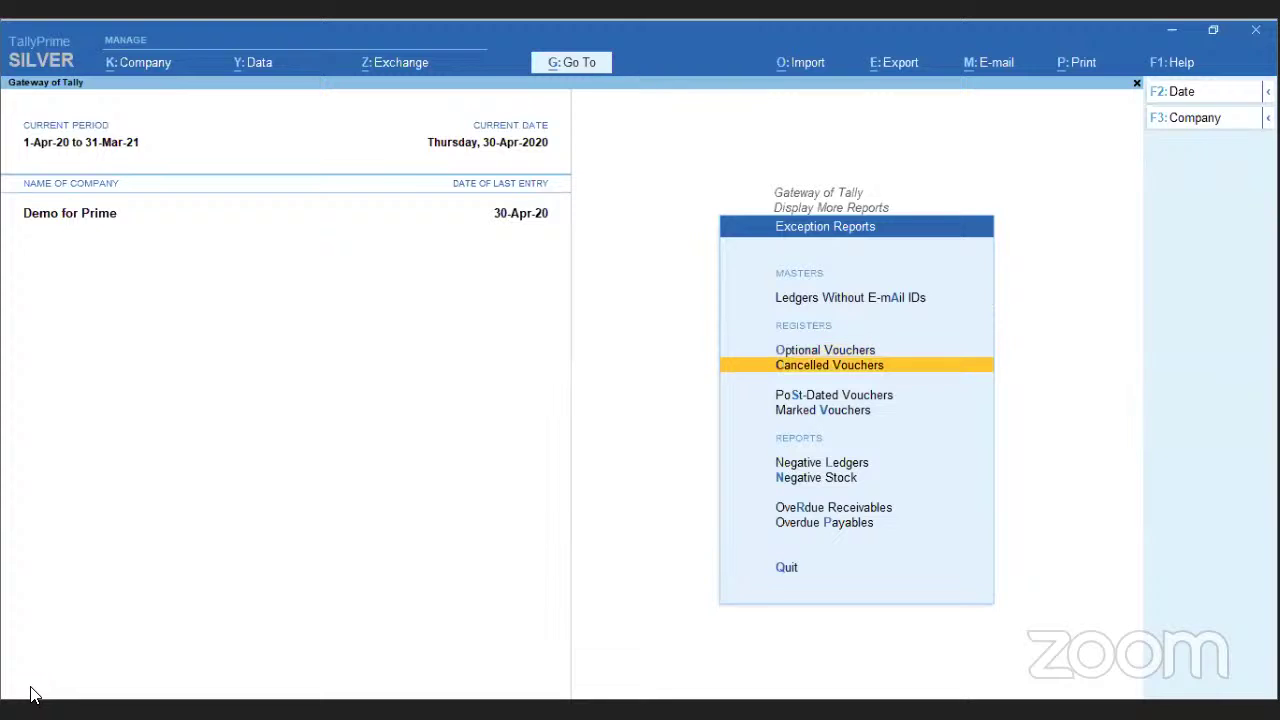
pyautogui.press('Up')
pyautogui.press('Down')
pyautogui.press('Down')
pyautogui.press('Down')
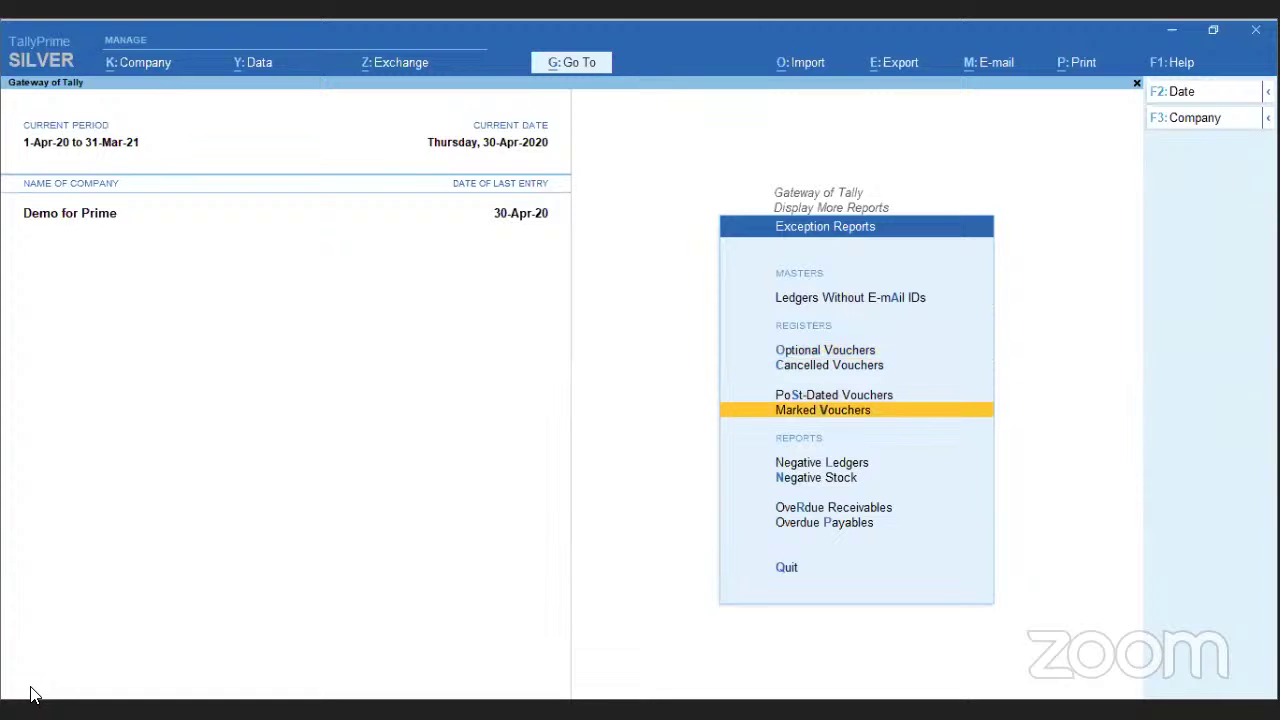
pyautogui.press('Return')
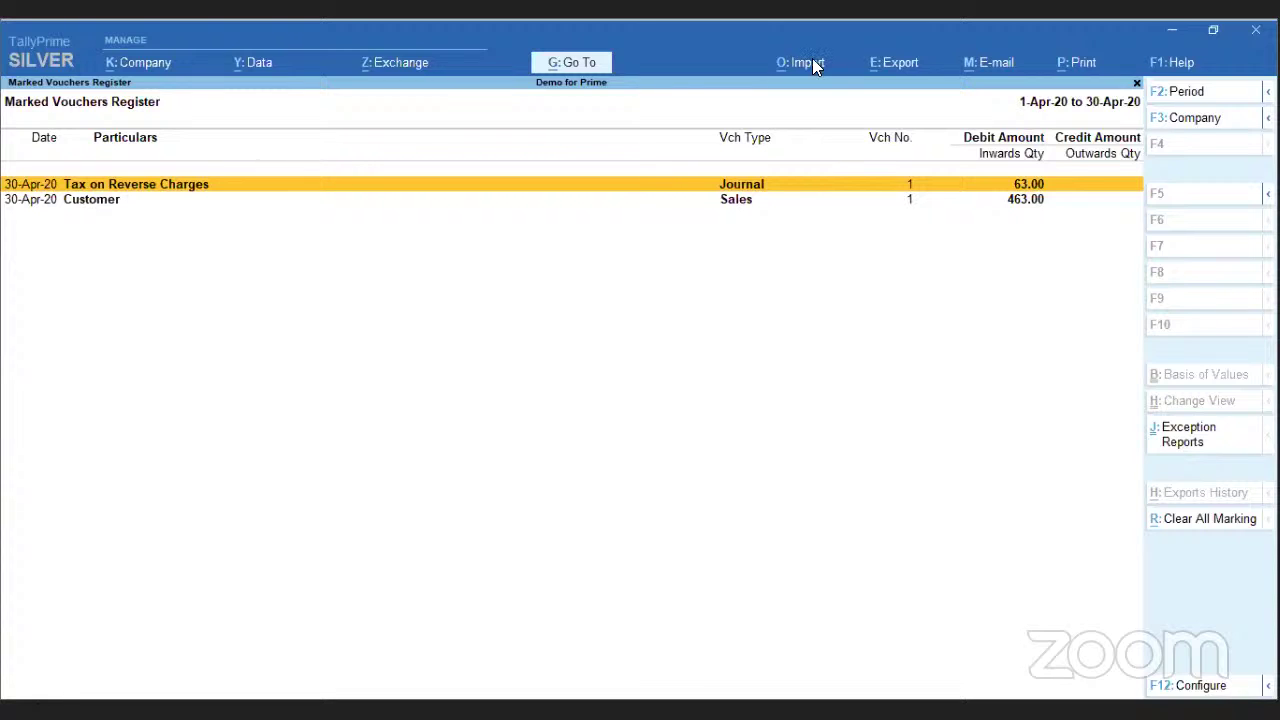
pyautogui.click(898, 64)
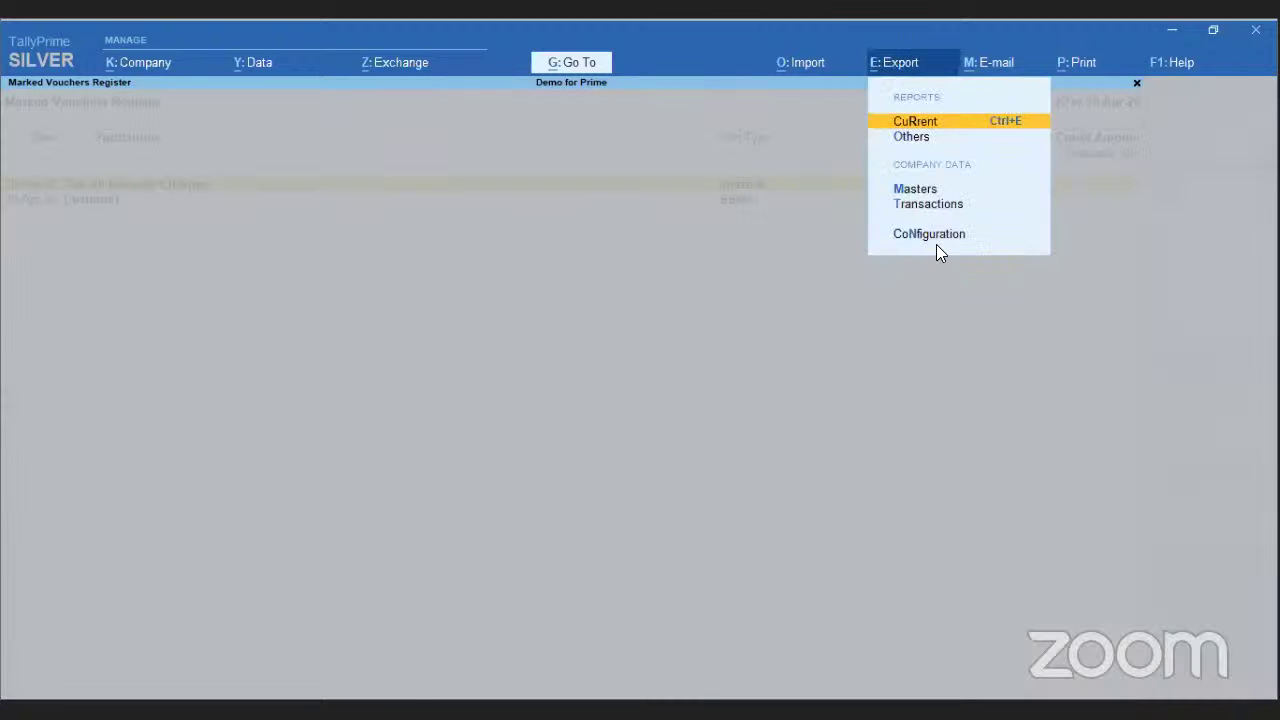
pyautogui.press('Return')
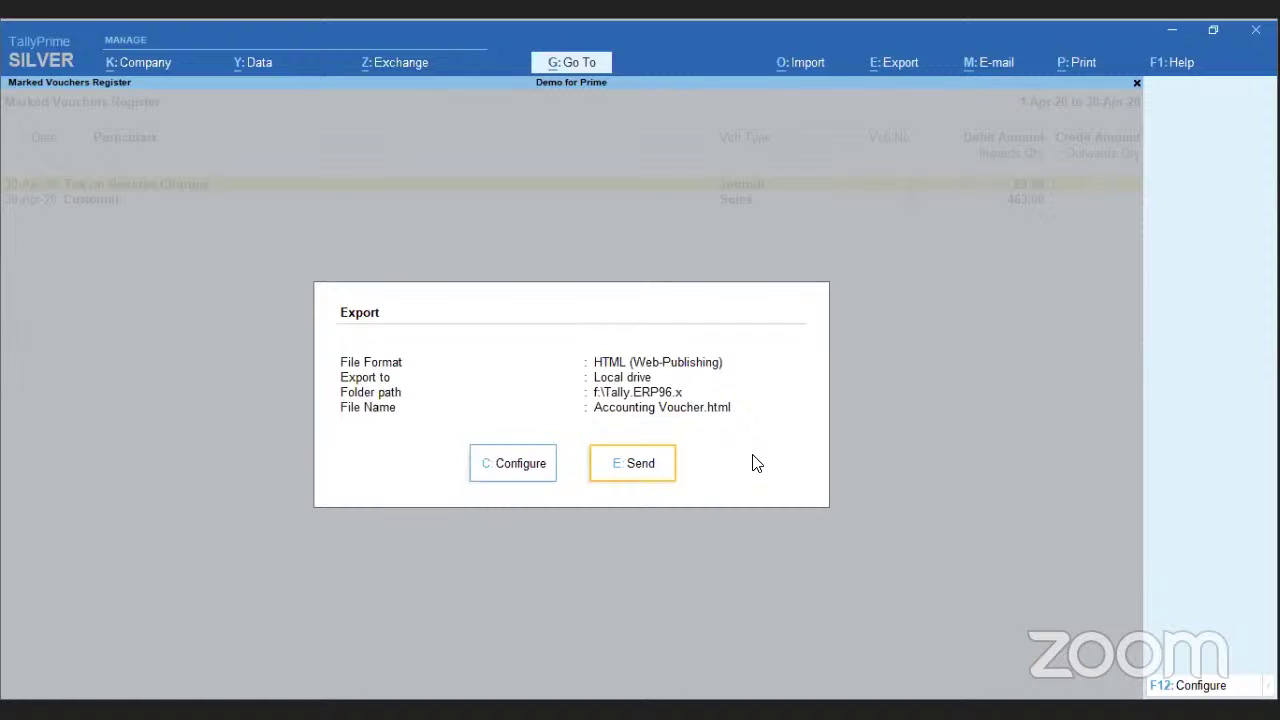
pyautogui.press('Return')
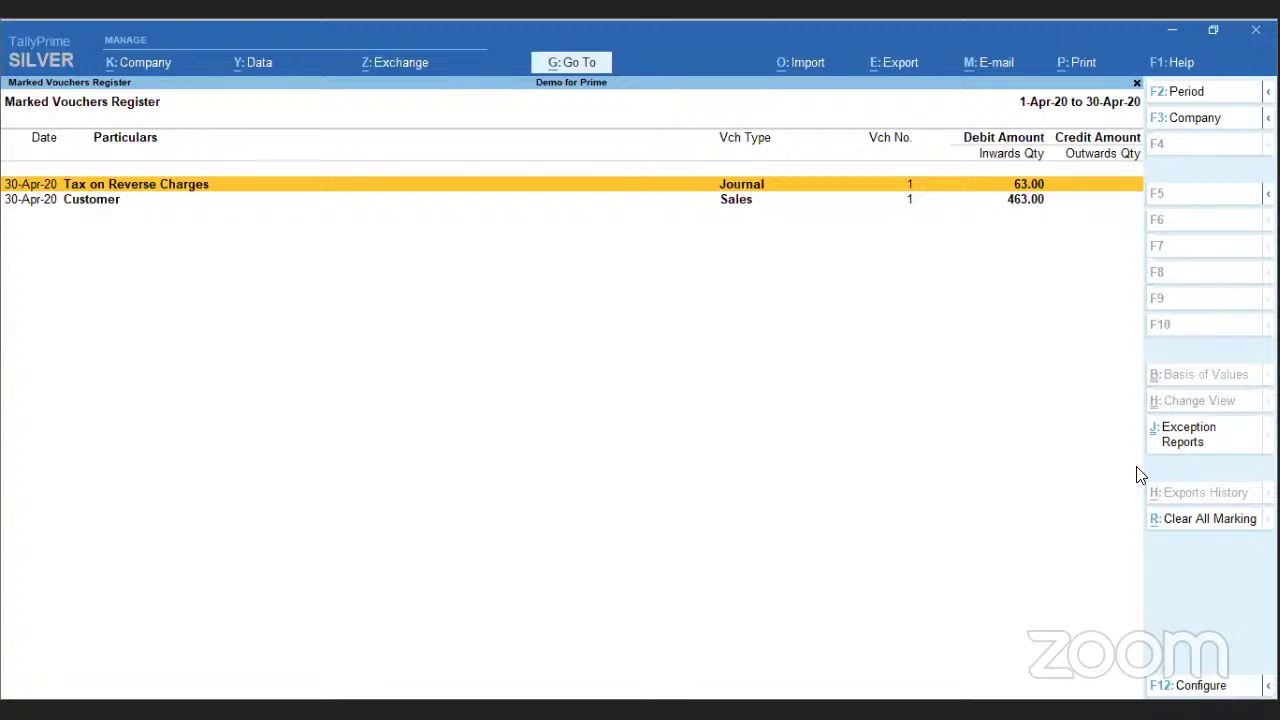
pyautogui.press('Escape')
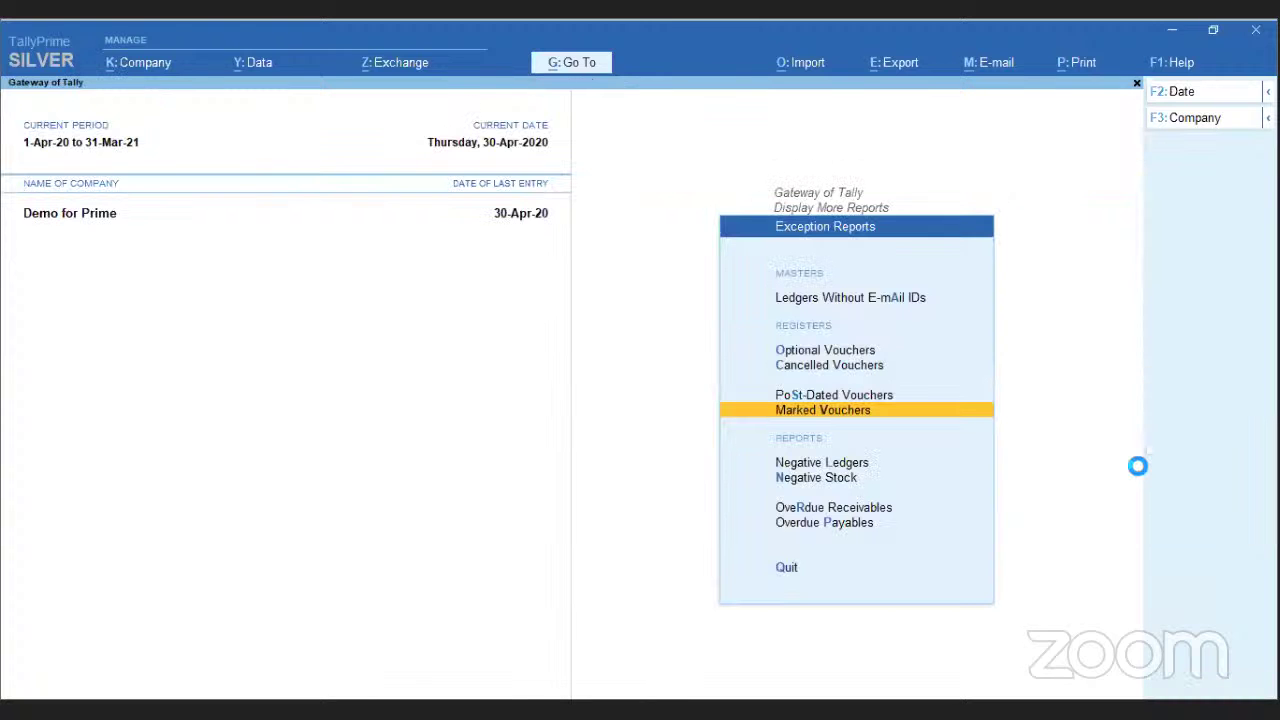
# - Back out to Gateway of Tally and open Display More Reports > Account Books
pyautogui.press('Escape')
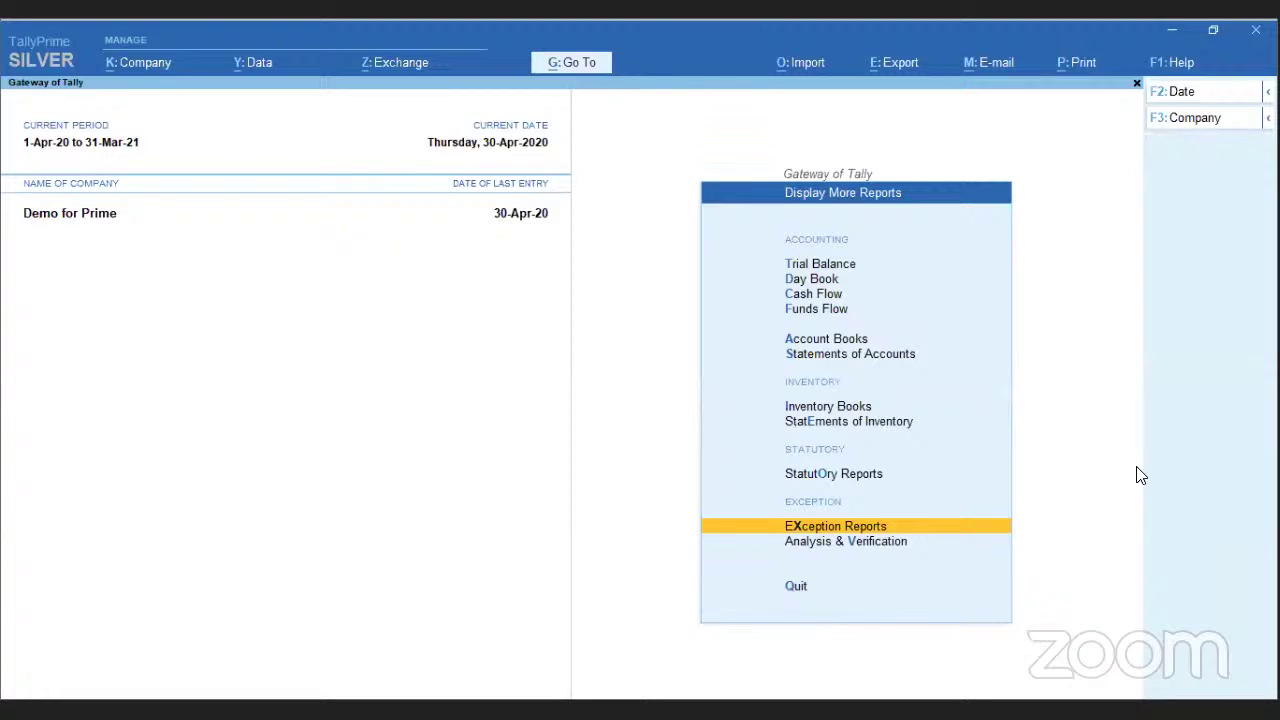
pyautogui.press('Escape')
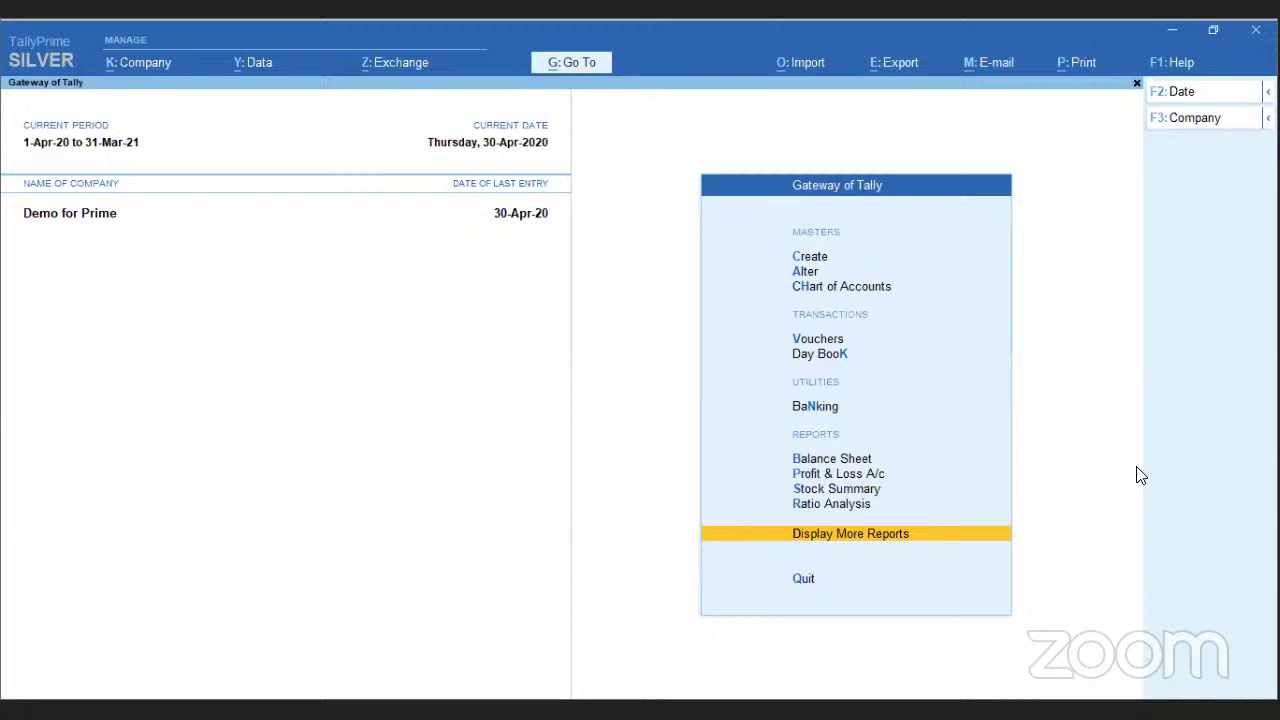
pyautogui.press('Return')
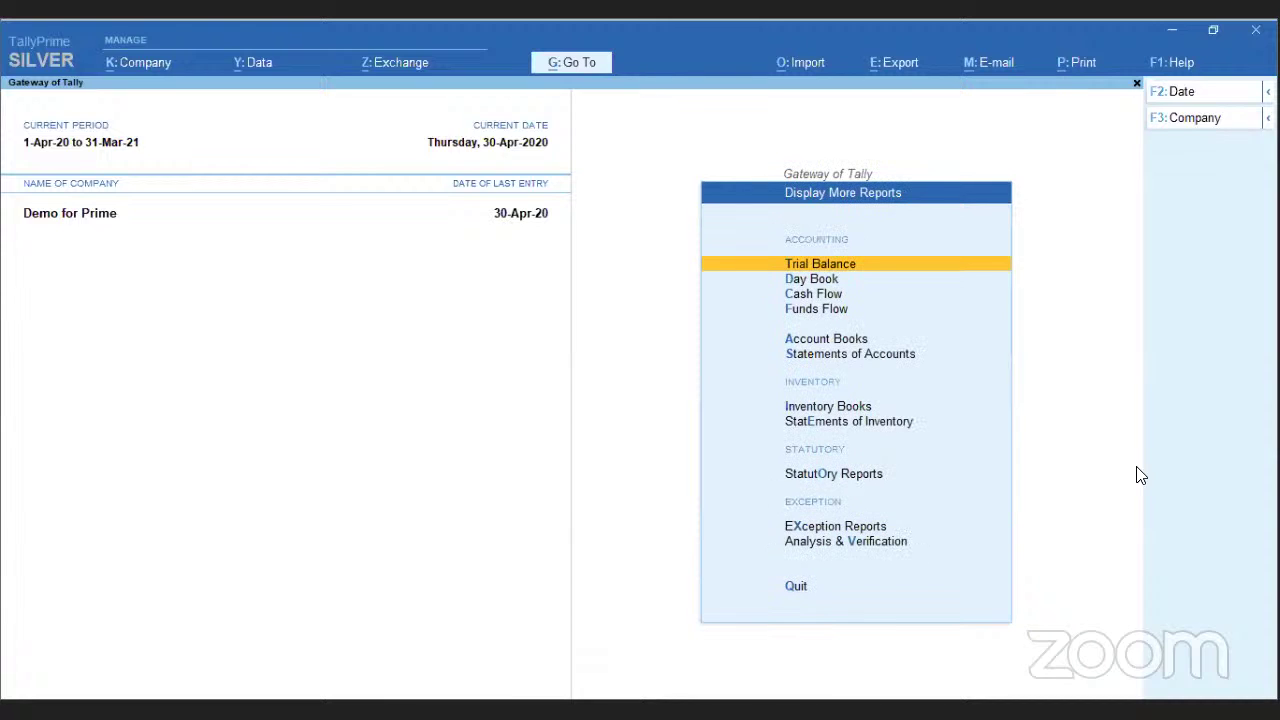
pyautogui.press('Down')
pyautogui.press('Down')
pyautogui.press('Down')
pyautogui.press('Down')
pyautogui.press('Return')
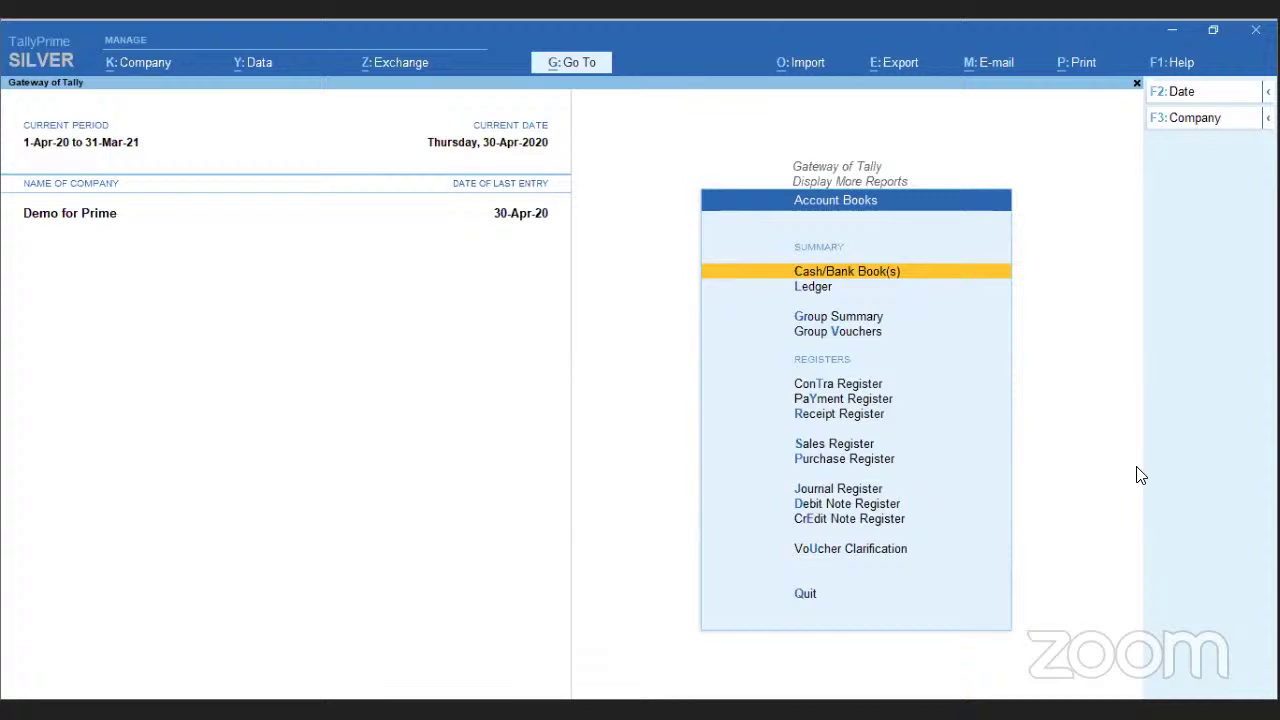
# - View the Voucher Clarification report, then return to the Display More Reports list
pyautogui.press('Down')
pyautogui.press('Down')
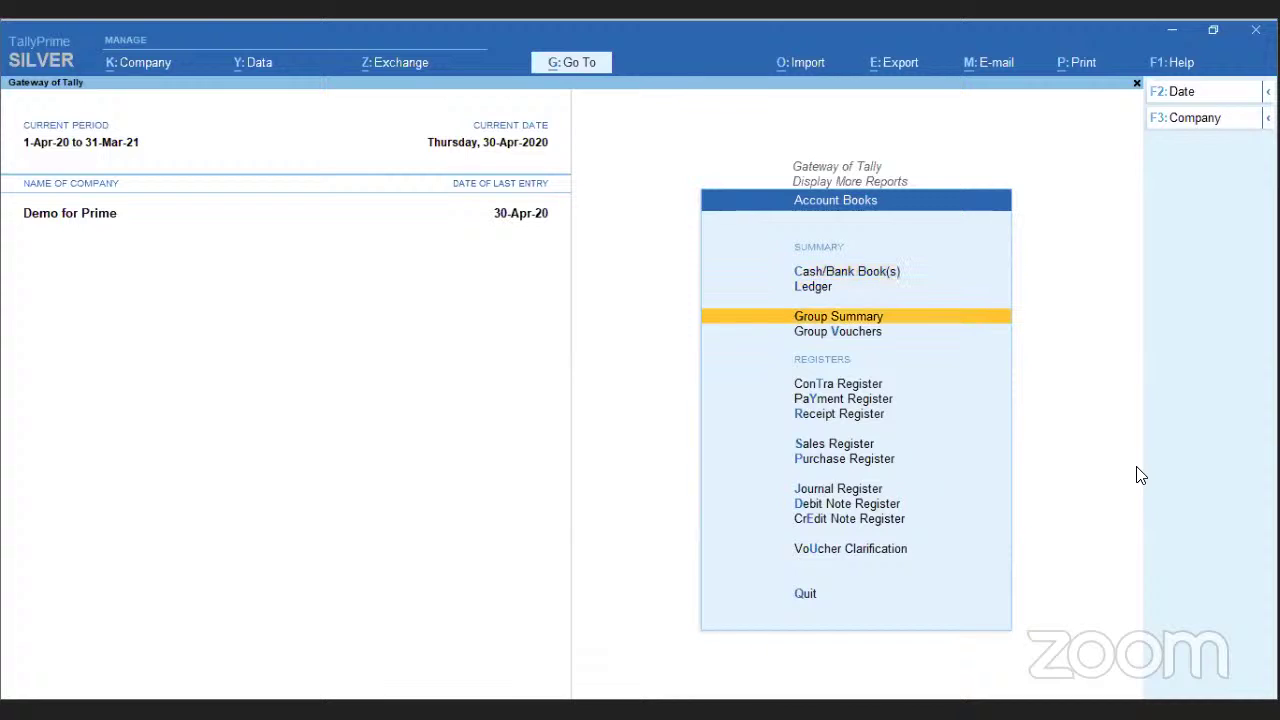
pyautogui.press('Down')
pyautogui.press('Down')
pyautogui.press('Down')
pyautogui.press('Down')
pyautogui.press('Down')
pyautogui.press('Down')
pyautogui.press('Down')
pyautogui.press('Down')
pyautogui.press('Down')
pyautogui.press('Down')
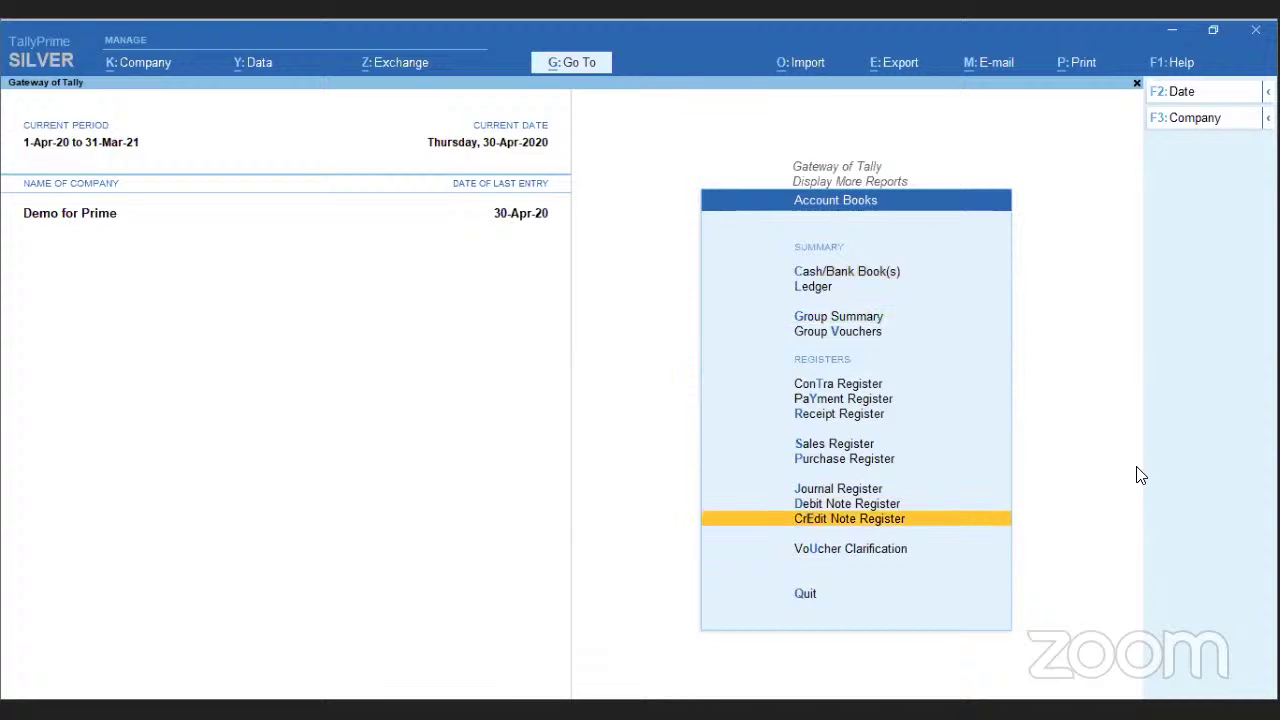
pyautogui.press('Return')
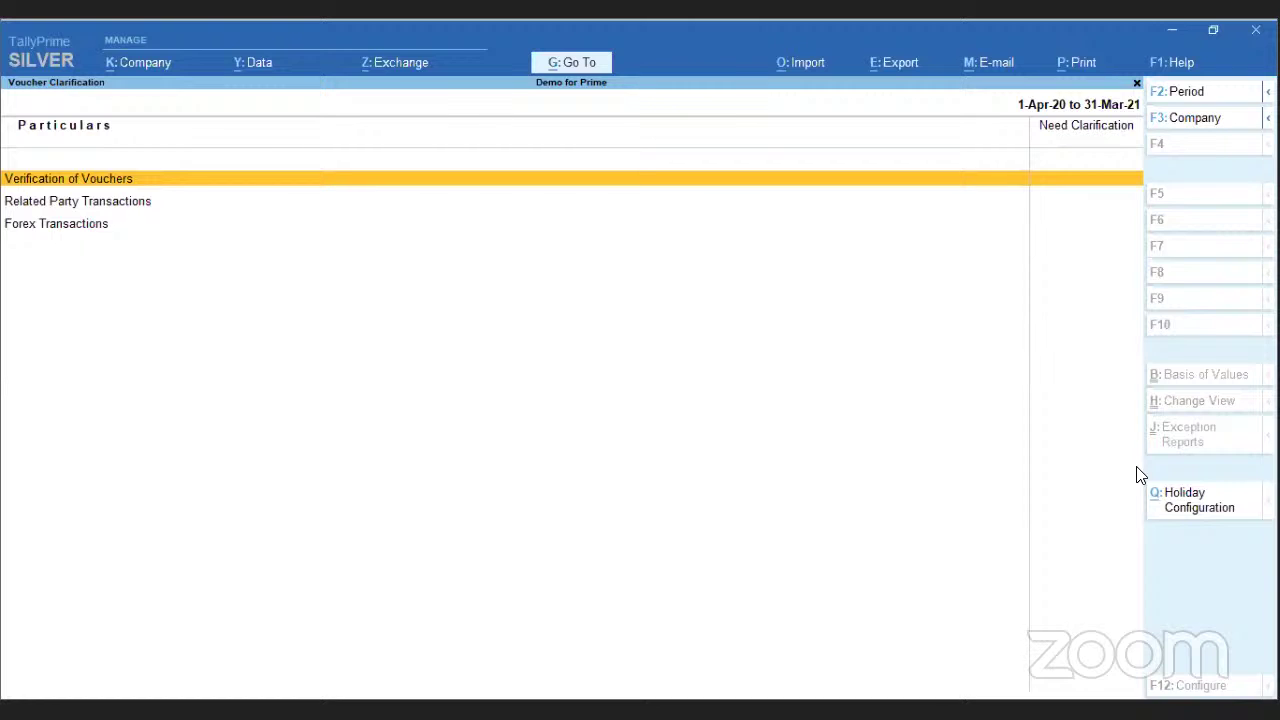
pyautogui.press('Escape')
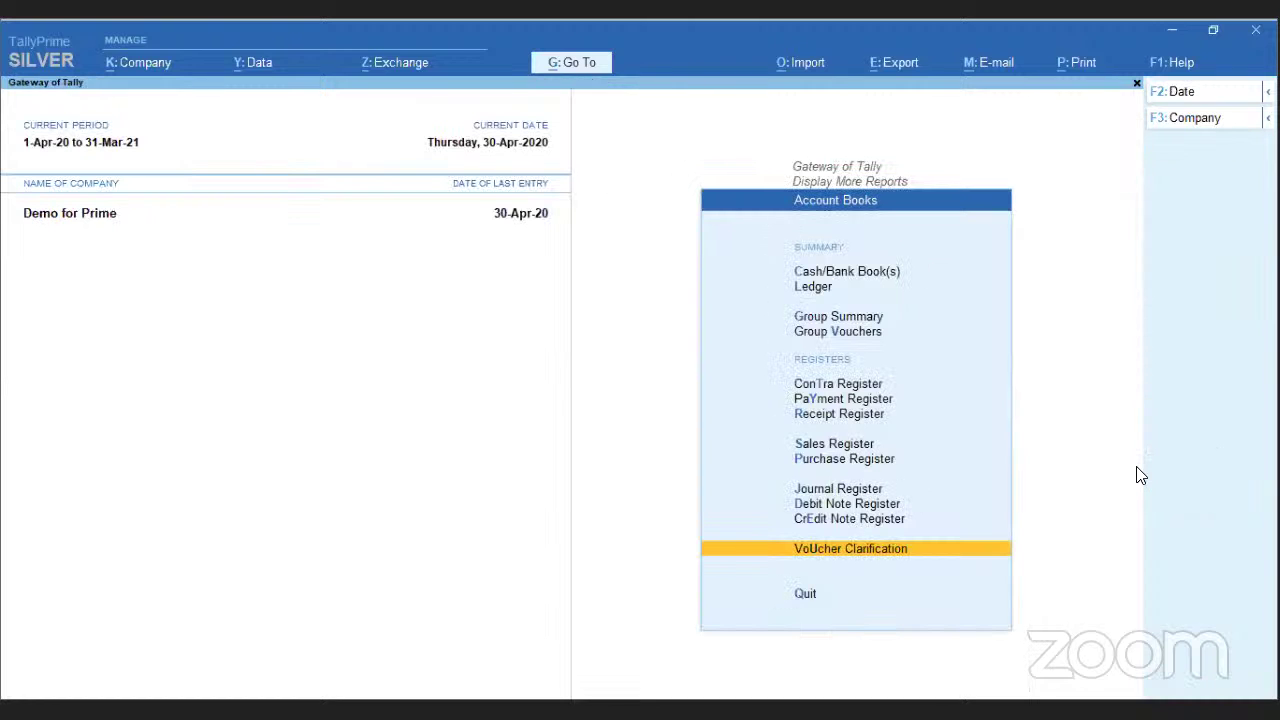
pyautogui.press('Escape')
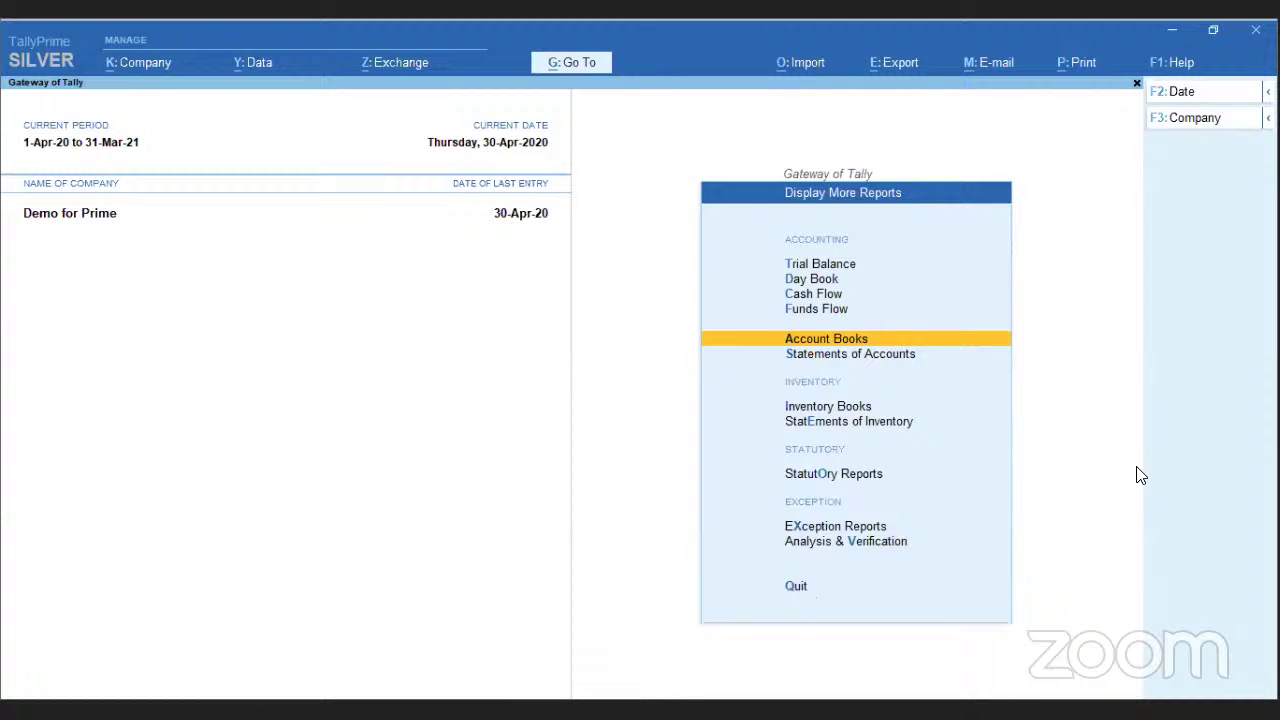
# - Highlight Statutory Reports, then leave Display More Reports for the Gateway of Tally
pyautogui.press('Down')
pyautogui.press('Down')
pyautogui.press('Down')
pyautogui.press('Down')
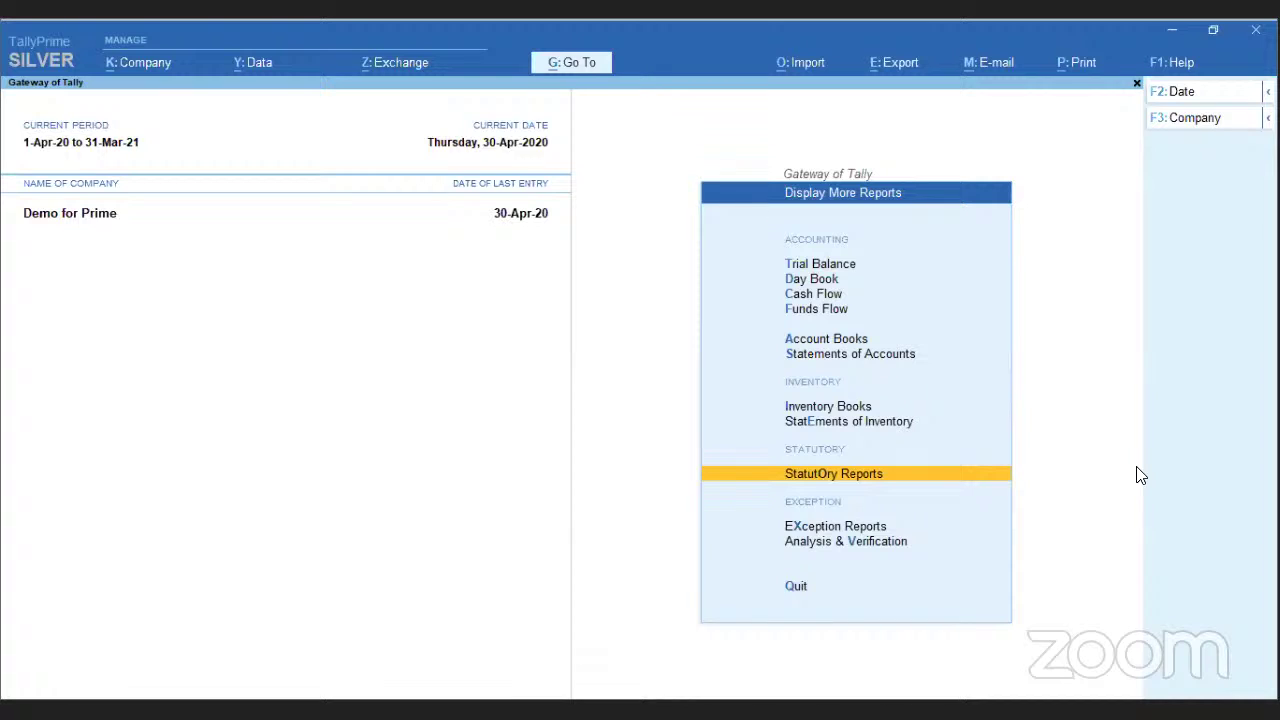
pyautogui.press('Escape')
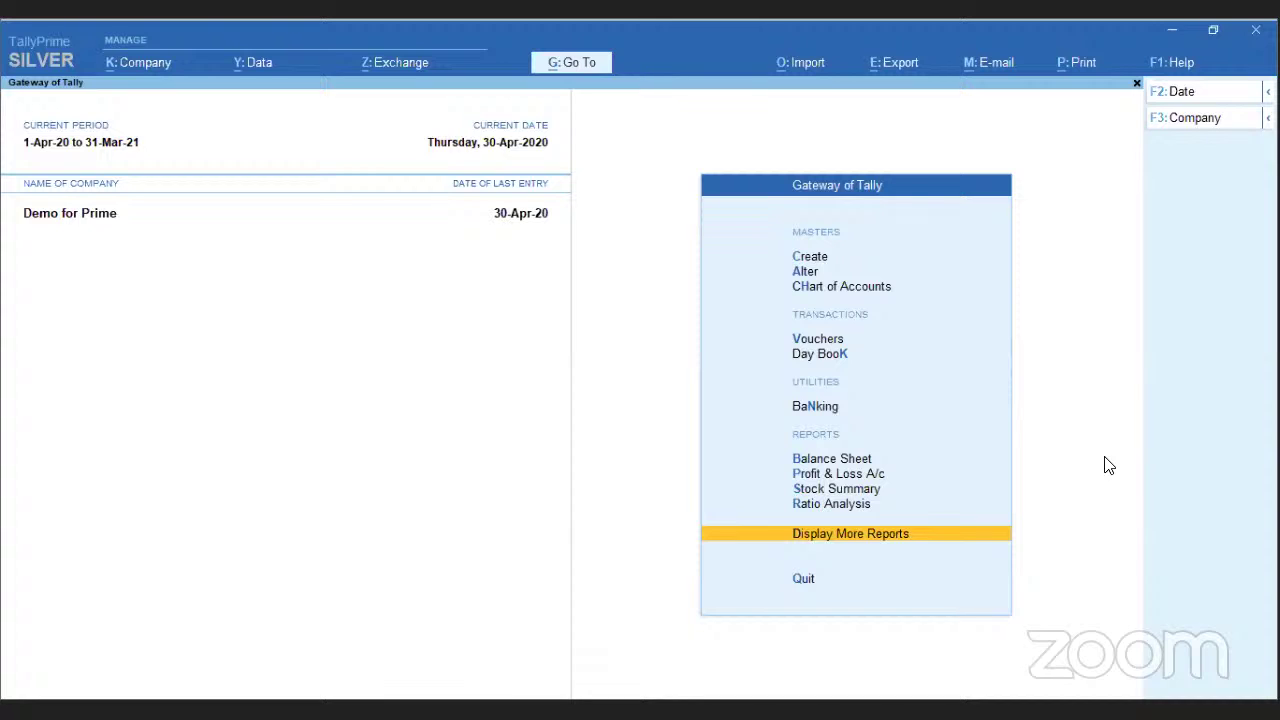
pyautogui.press('Up')
pyautogui.press('Up')
pyautogui.press('Up')
pyautogui.press('Up')
pyautogui.press('Up')
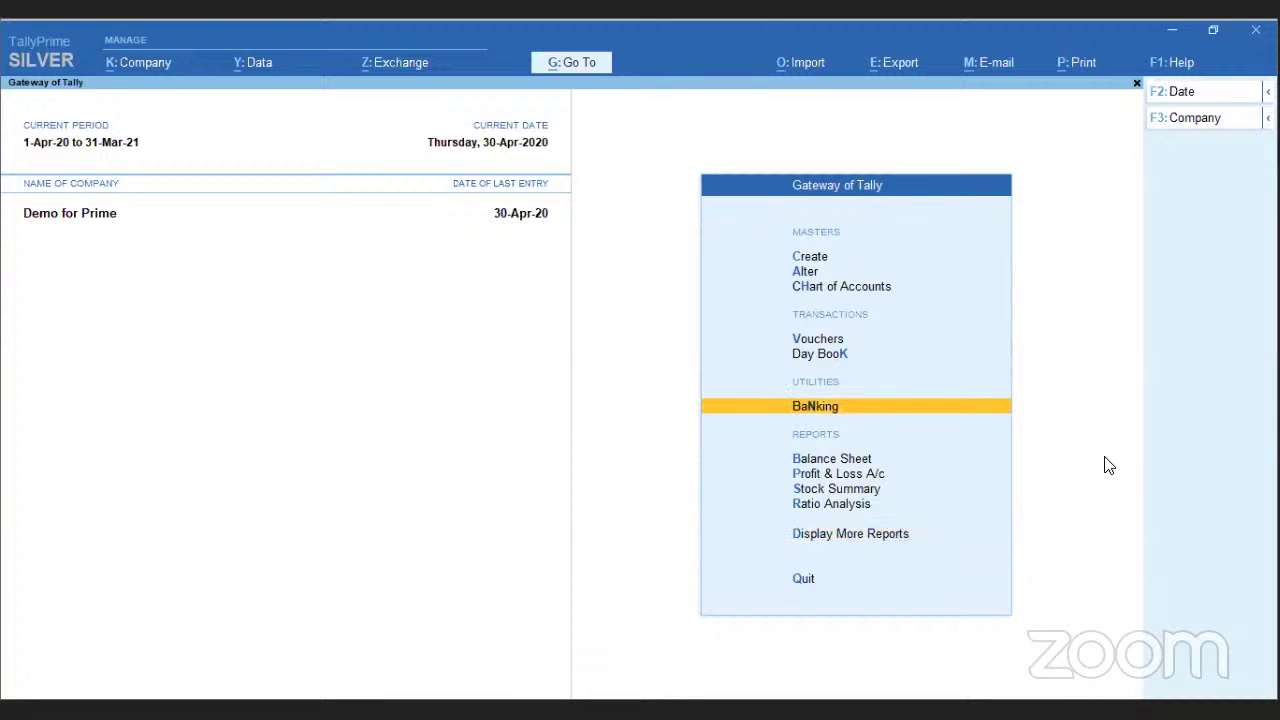
pyautogui.press('Return')
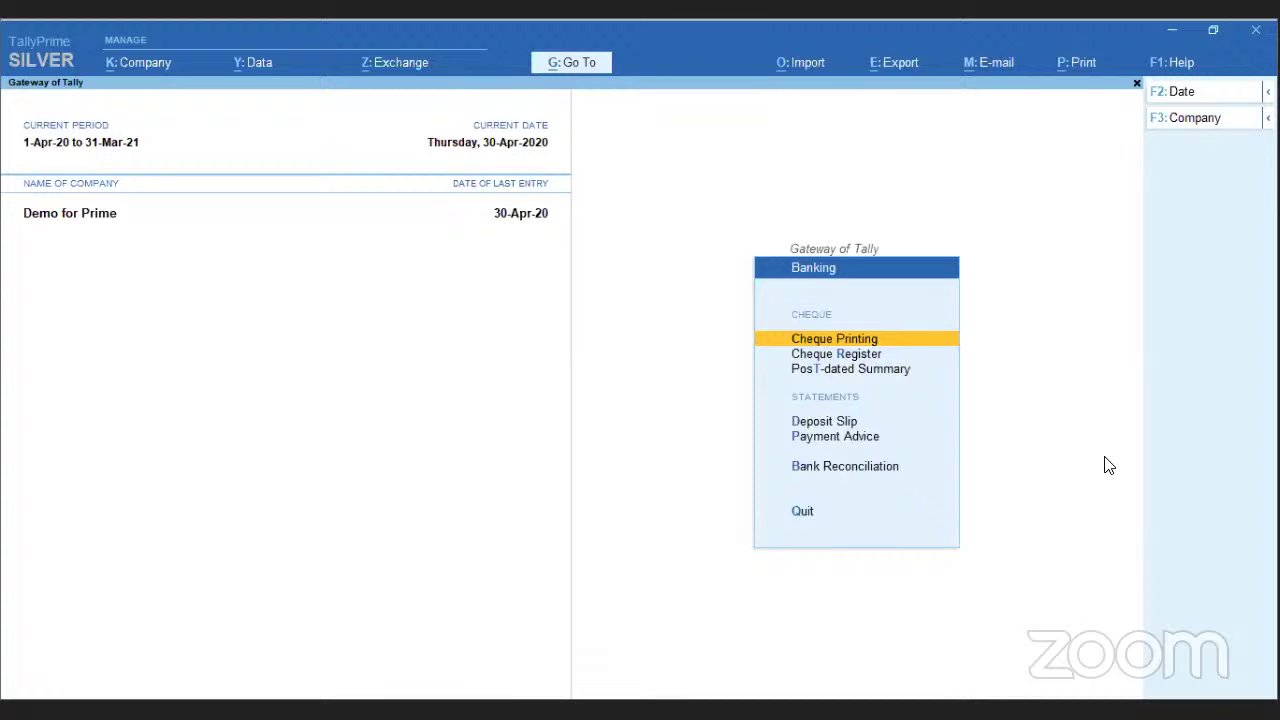
pyautogui.press('Escape')
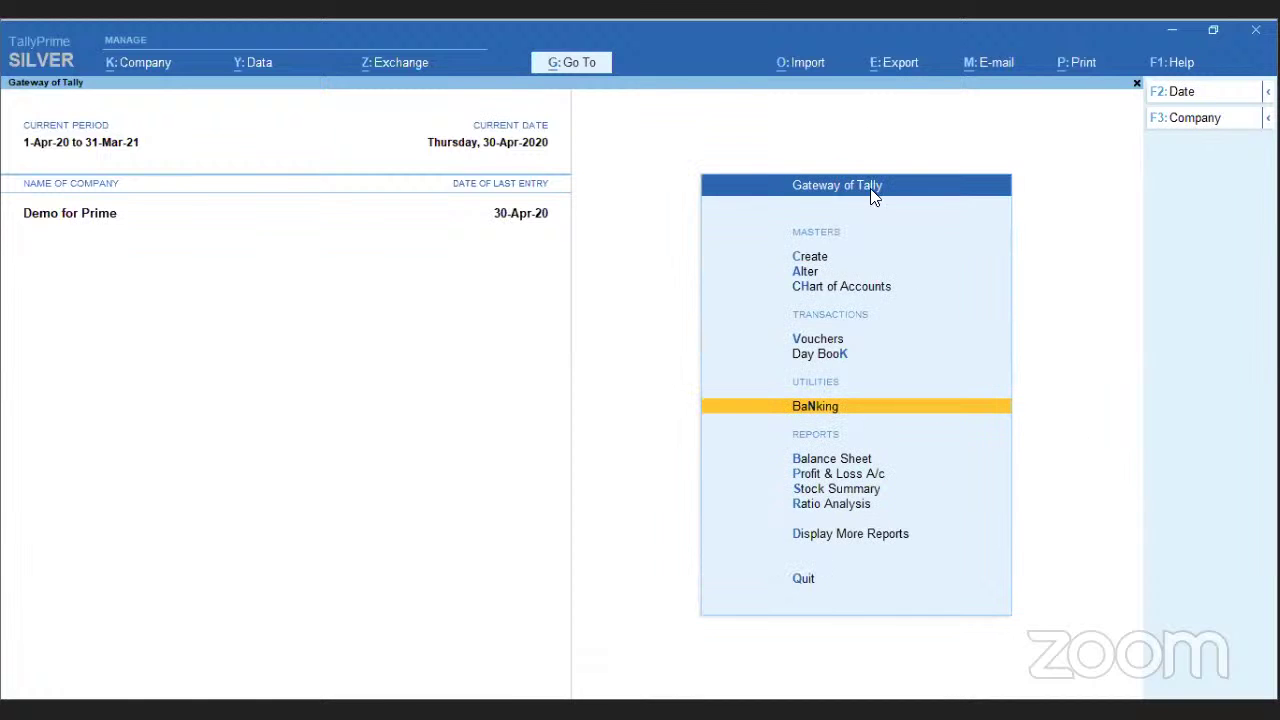
# - Dismiss the Export options and resume the PowerPoint slide show at the Data Entry slide
pyautogui.click(898, 66)
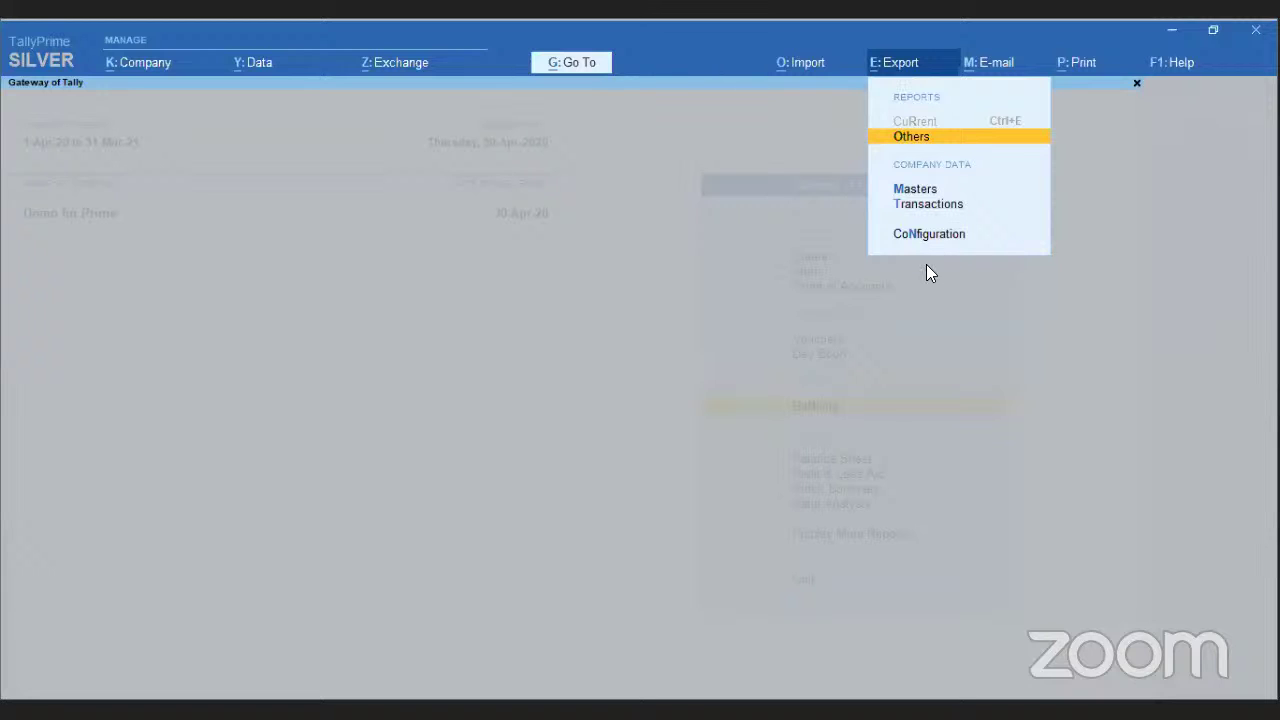
pyautogui.press('Escape')
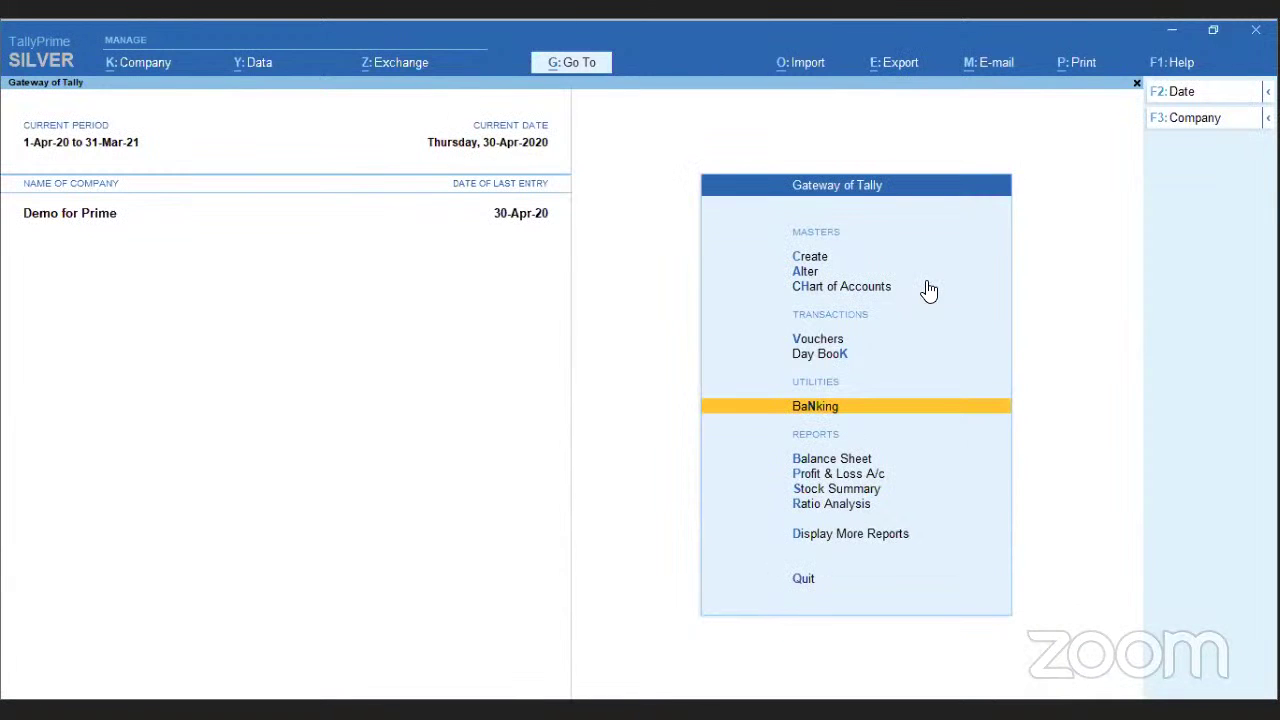
pyautogui.press('Down')
pyautogui.press('Down')
pyautogui.press('Down')
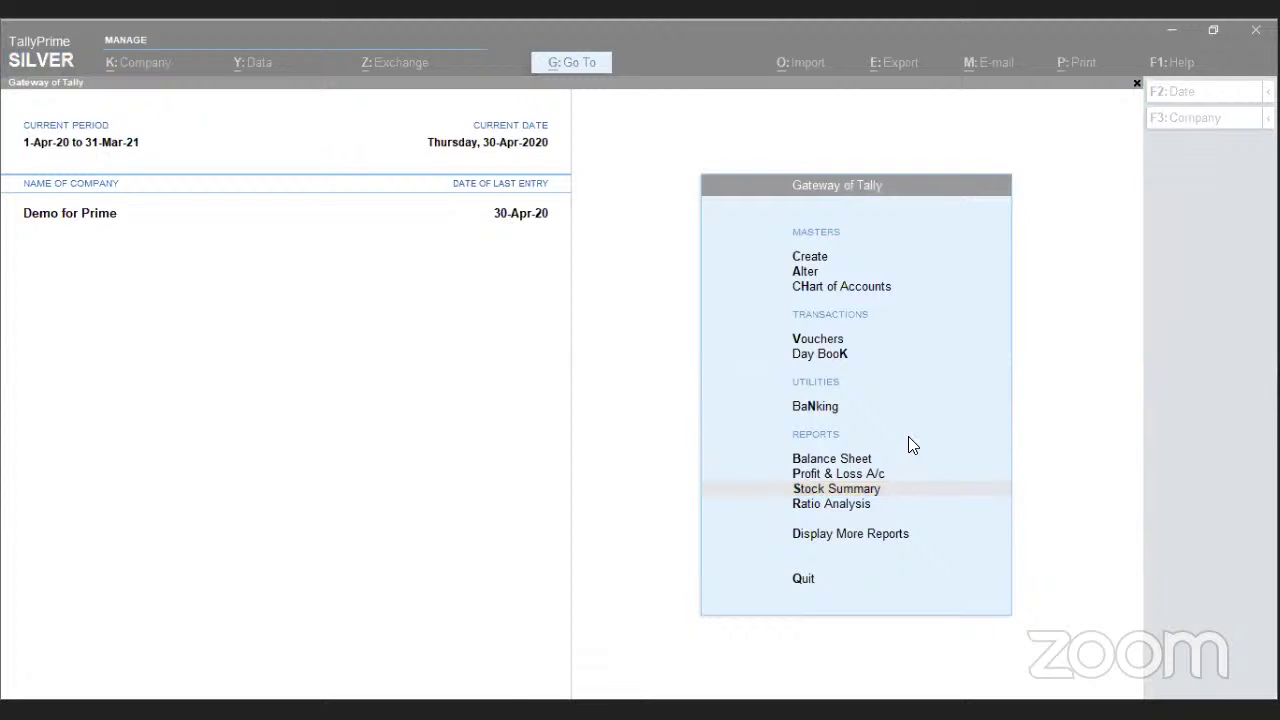
pyautogui.hotkey('alt', 'Tab')
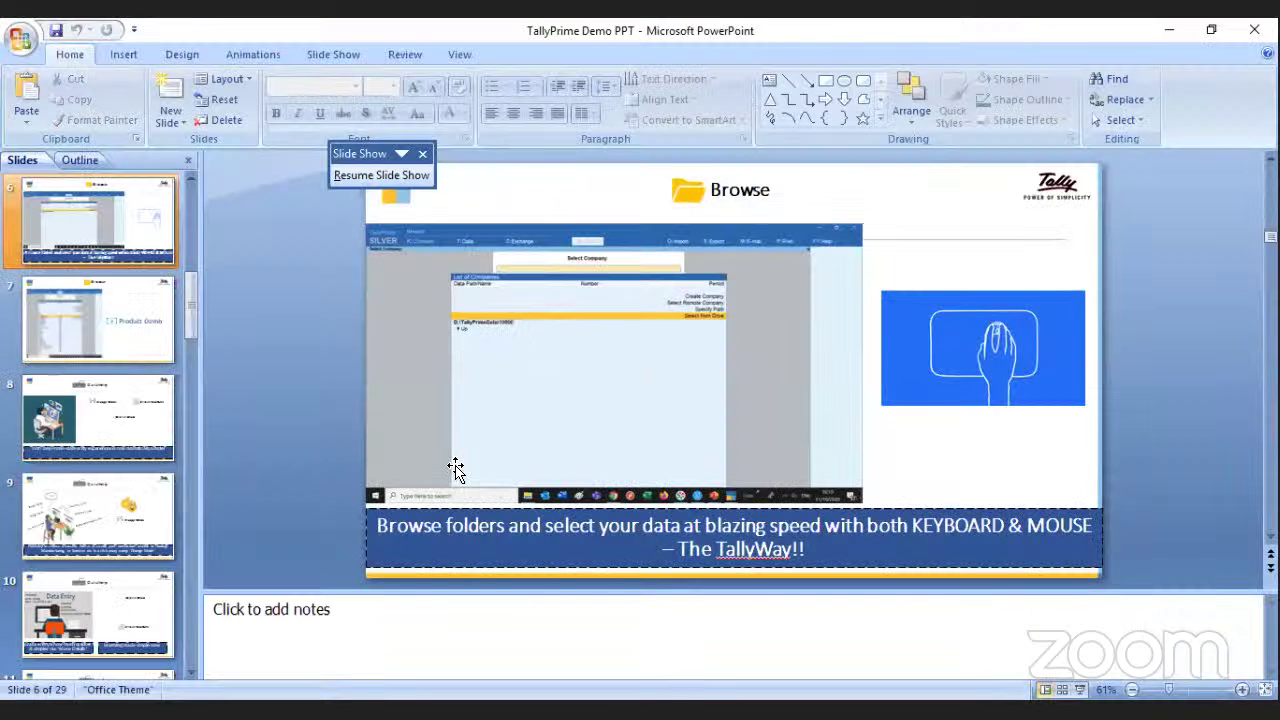
pyautogui.hotkey('alt', 'Tab')
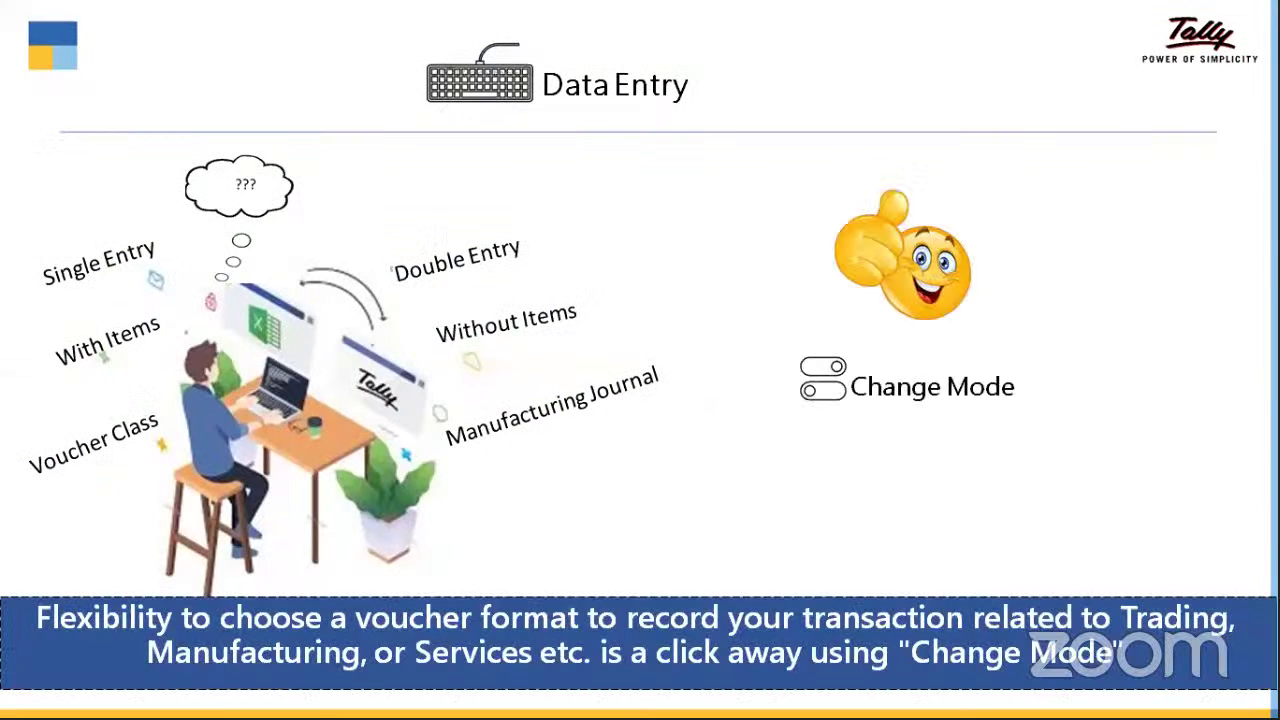
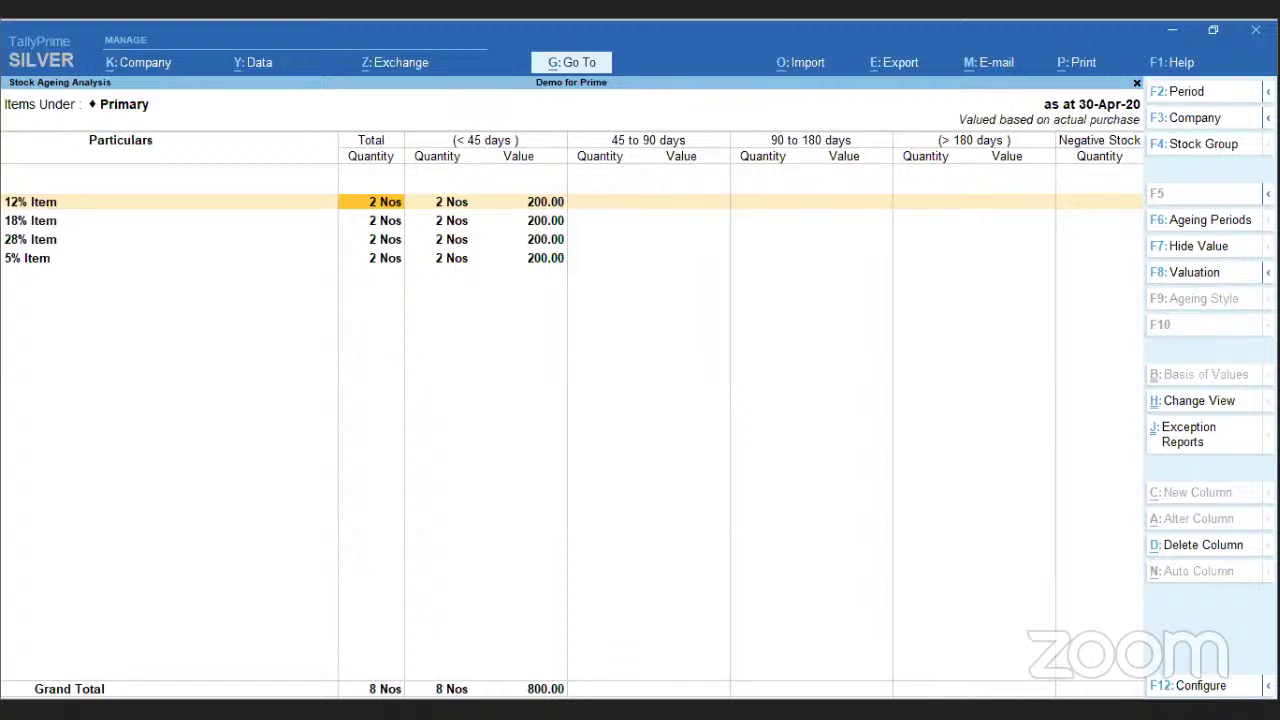
# - Glance at the Stock Ageing valuation options, jump to the last item (5% Item), then leave TallyPrime
pyautogui.press('F8')
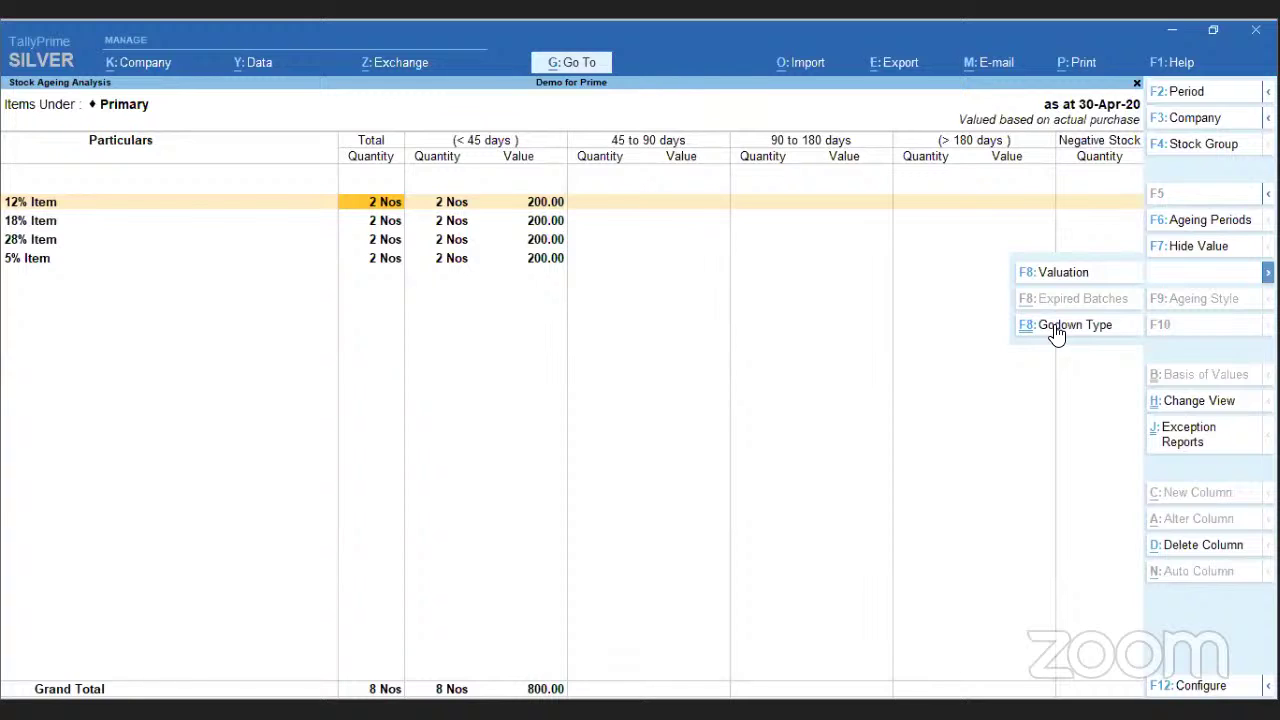
pyautogui.press('Escape')
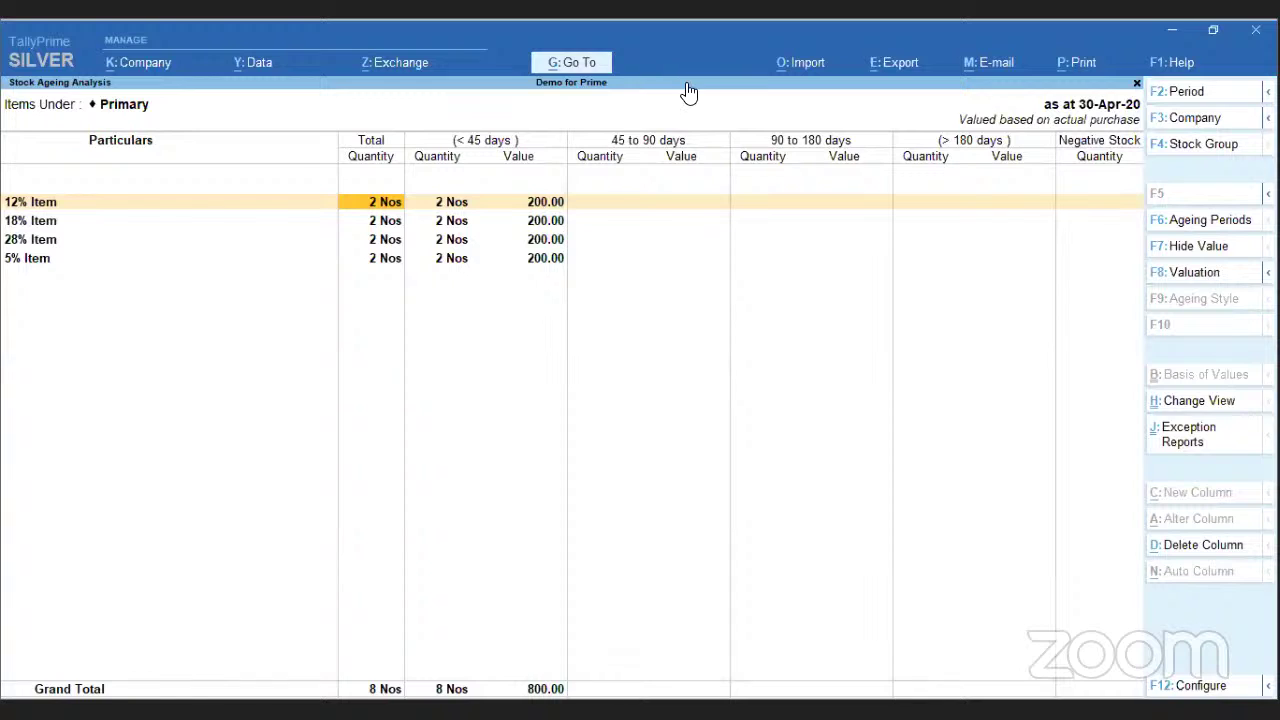
pyautogui.press('End')
pyautogui.press('Return')
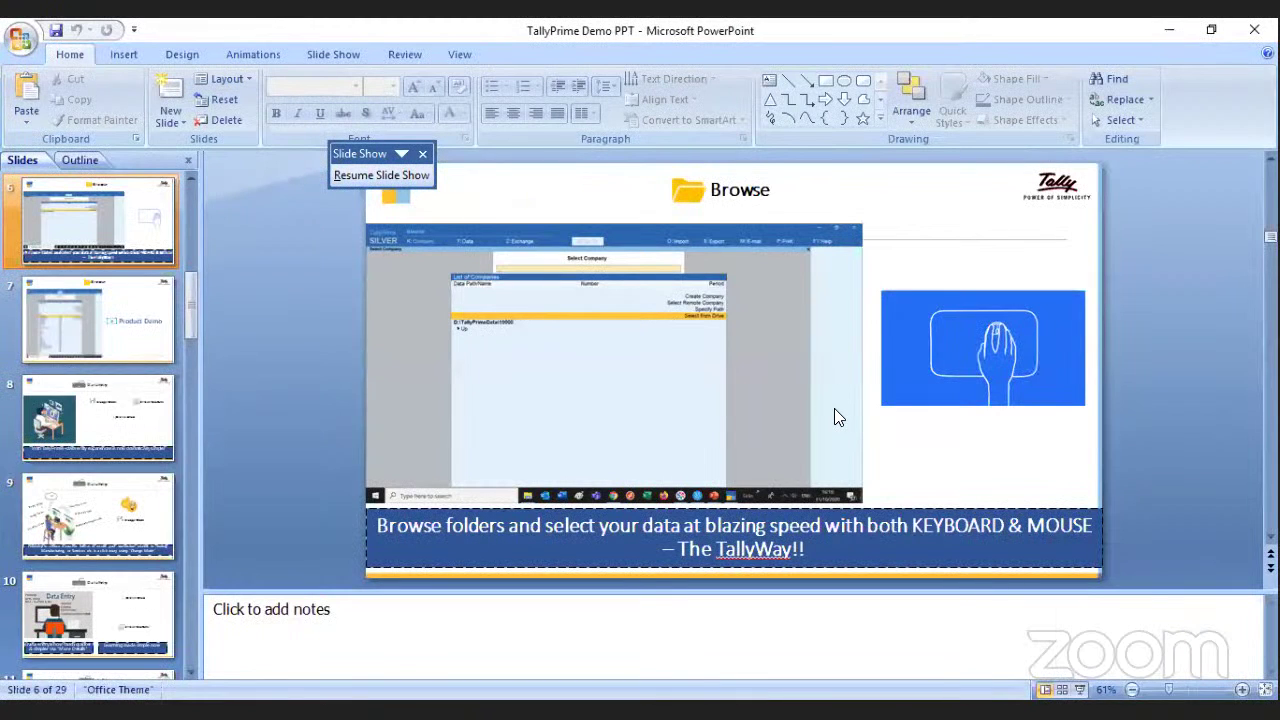
# - Resume the slide show through the report slides to Chart of Accounts, then return to TallyPrime
pyautogui.hotkey('alt', 'Tab')
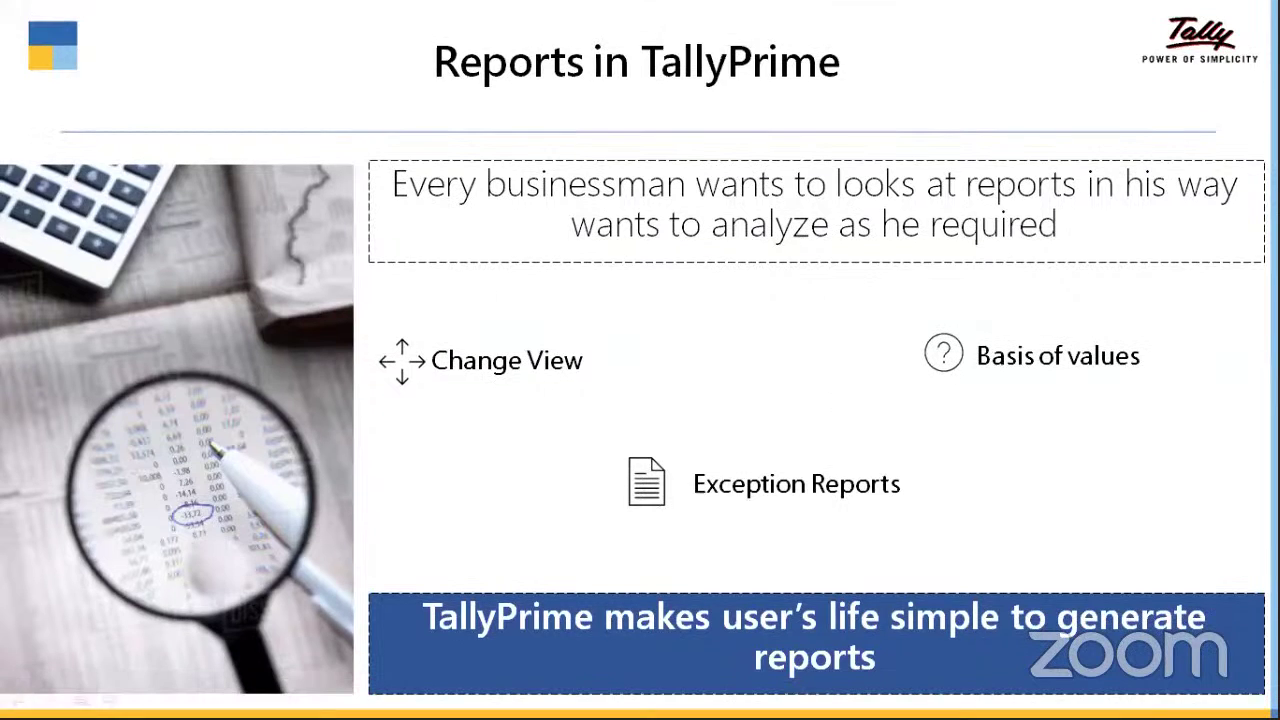
pyautogui.press('Right')
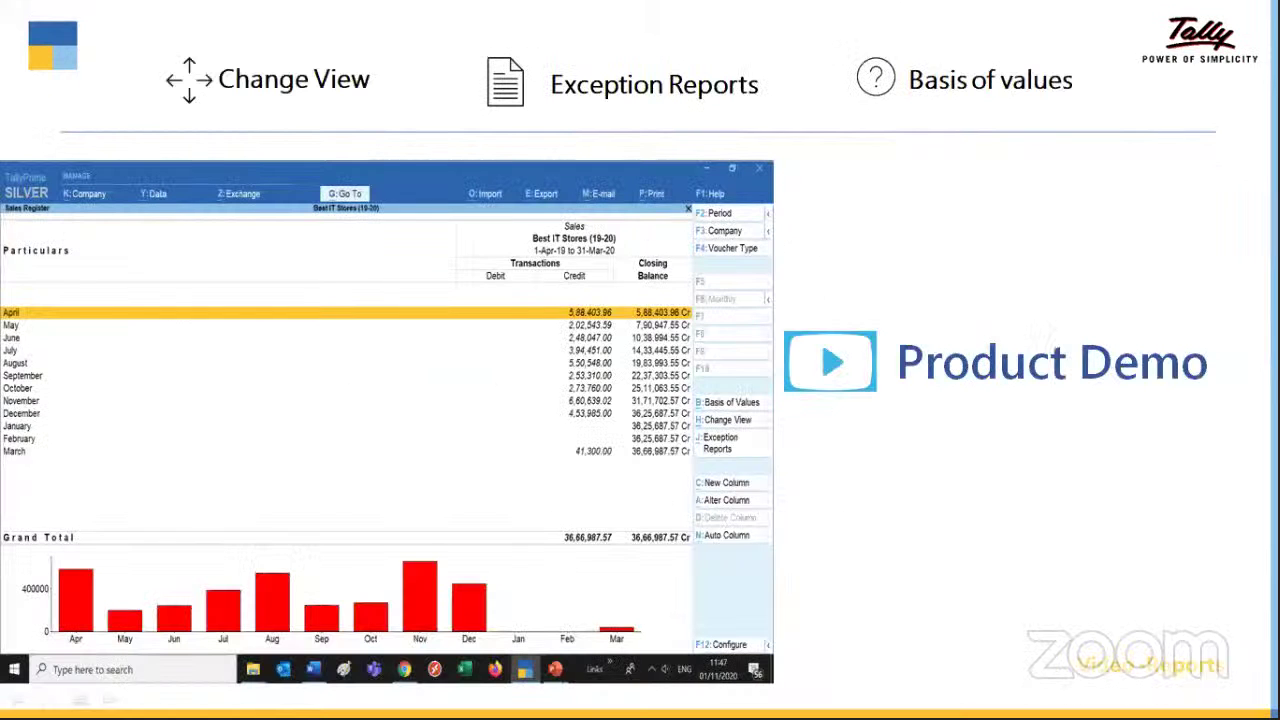
pyautogui.press('Right')
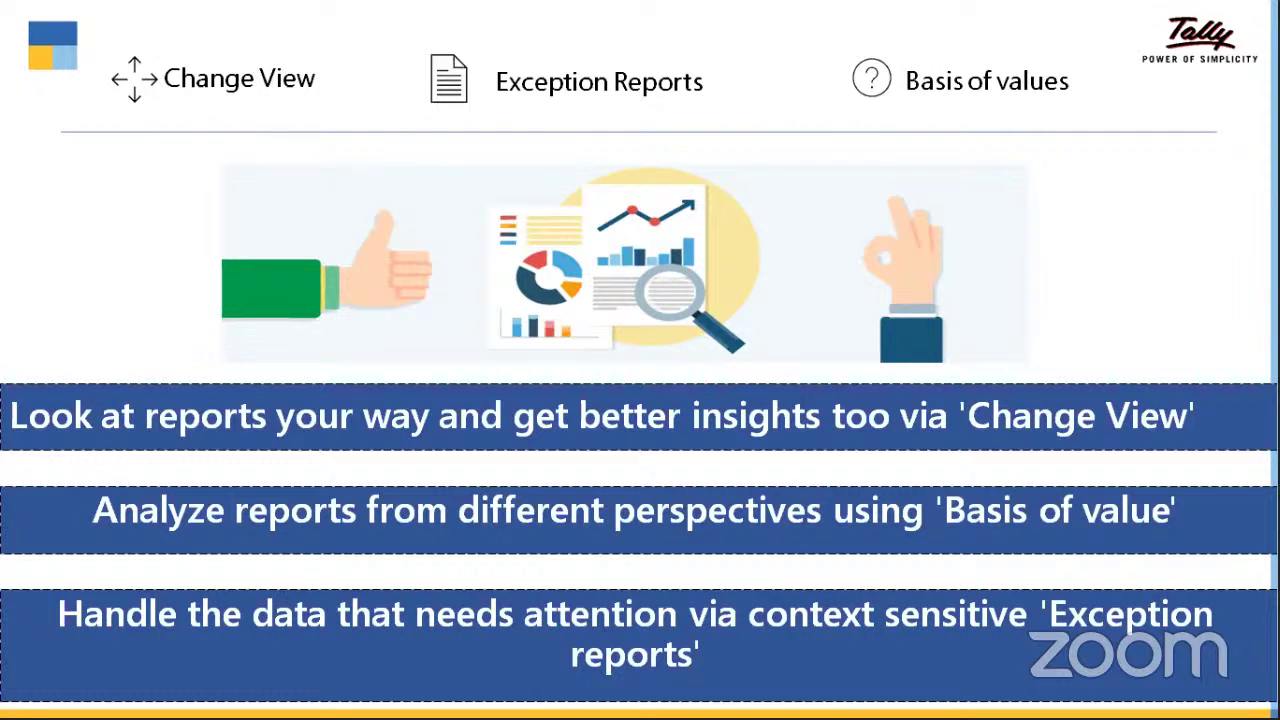
pyautogui.press('Right')
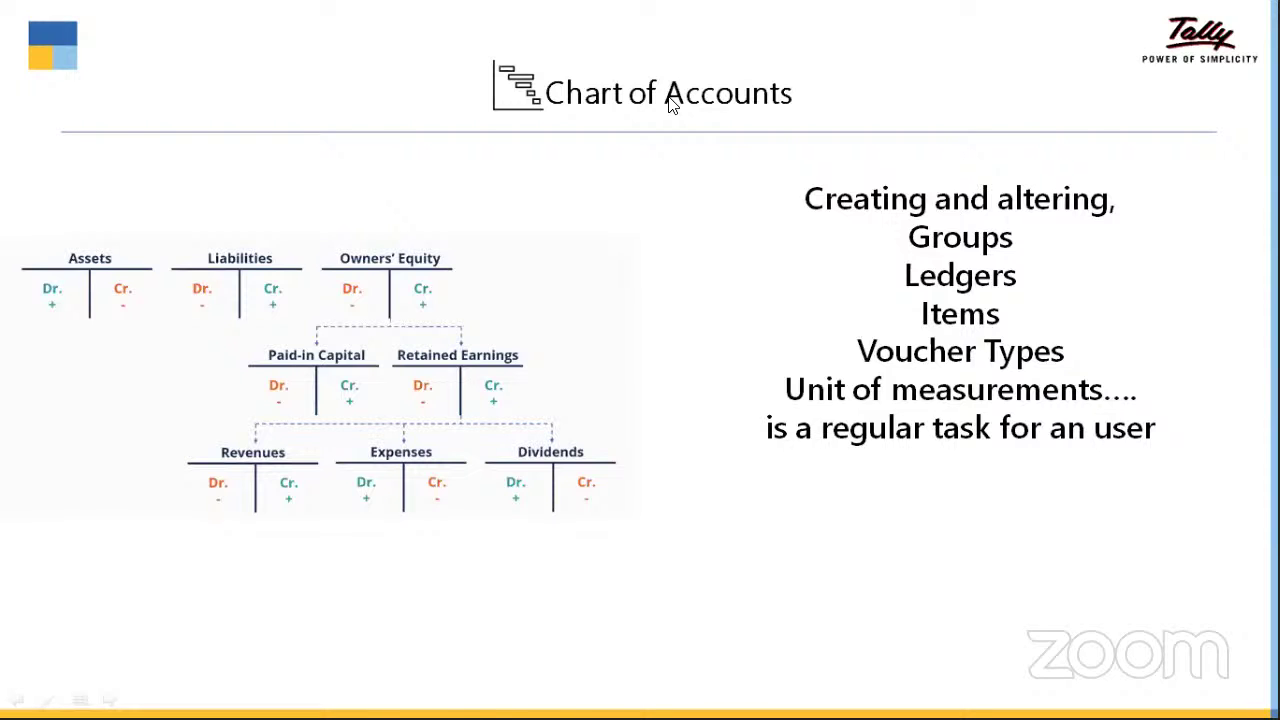
pyautogui.hotkey('alt', 'Tab')
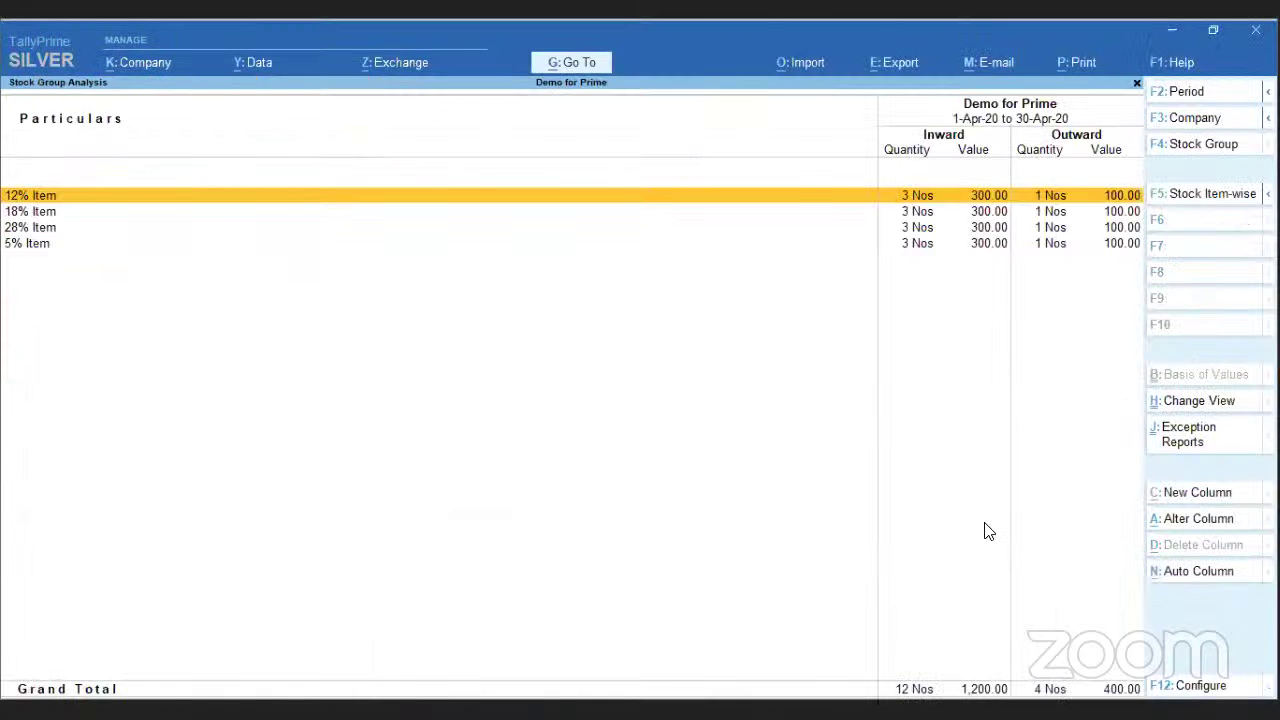
# - From the Gateway, open the Chart of Accounts ledger list with inactive masters included
pyautogui.press('Escape')
pyautogui.press('Escape')
pyautogui.press('Escape')
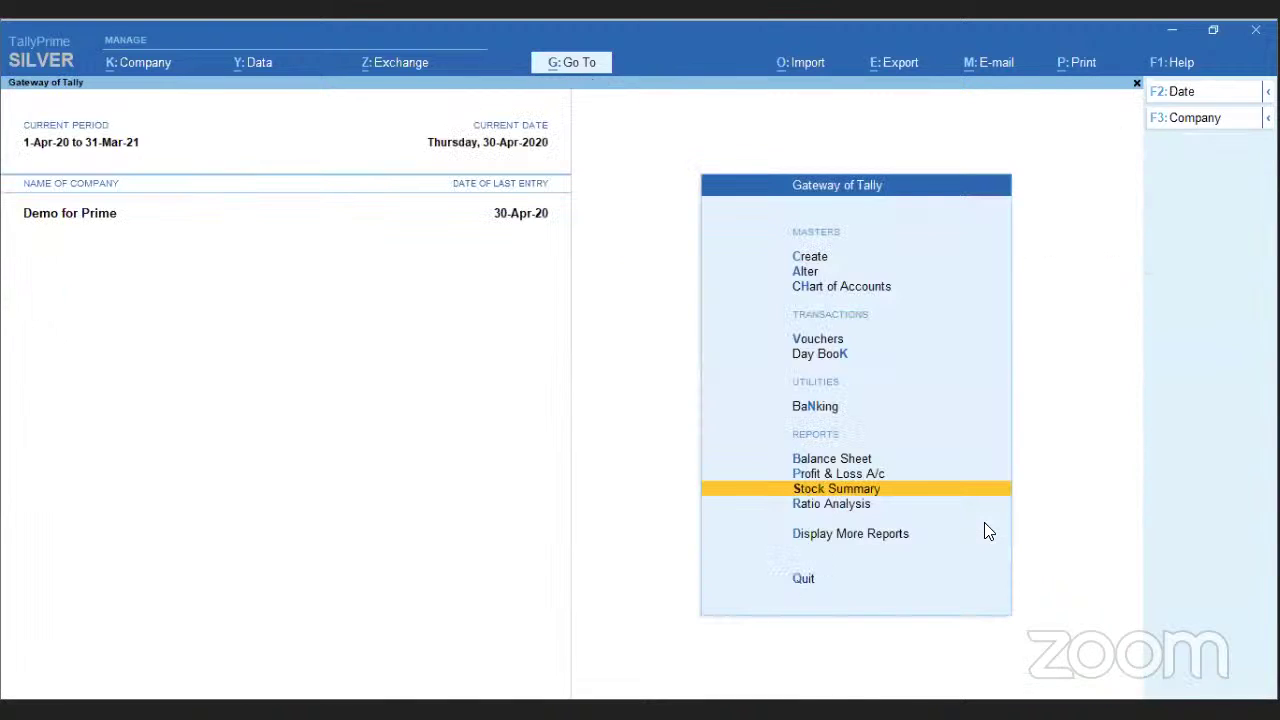
pyautogui.press('Up')
pyautogui.press('Up')
pyautogui.press('Up')
pyautogui.press('Up')
pyautogui.press('Up')
pyautogui.press('Up')
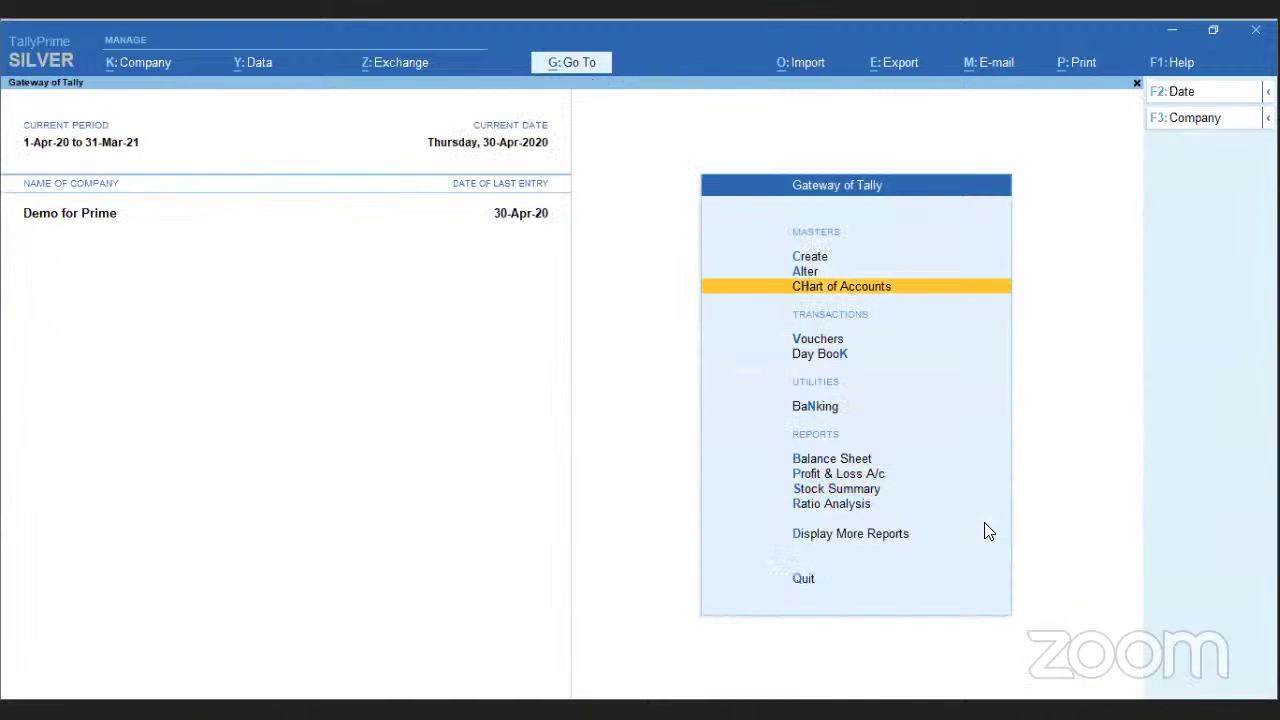
pyautogui.press('Return')
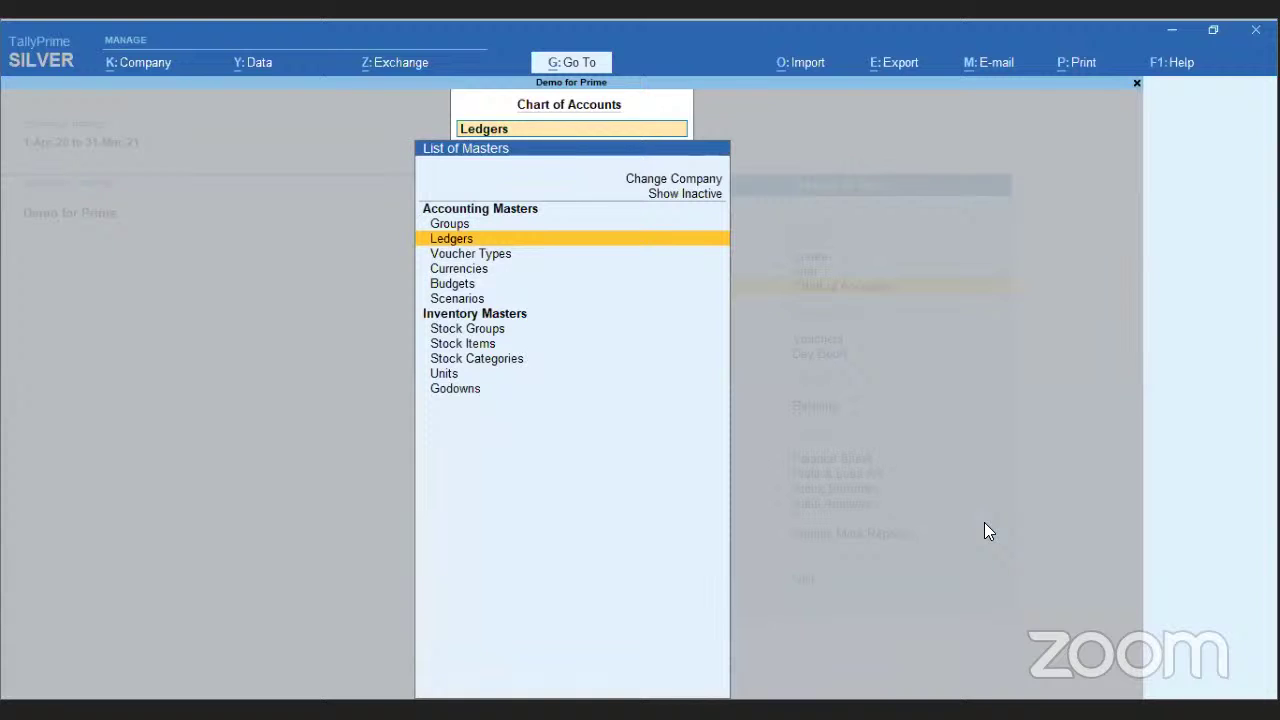
pyautogui.press('Up')
pyautogui.press('Up')
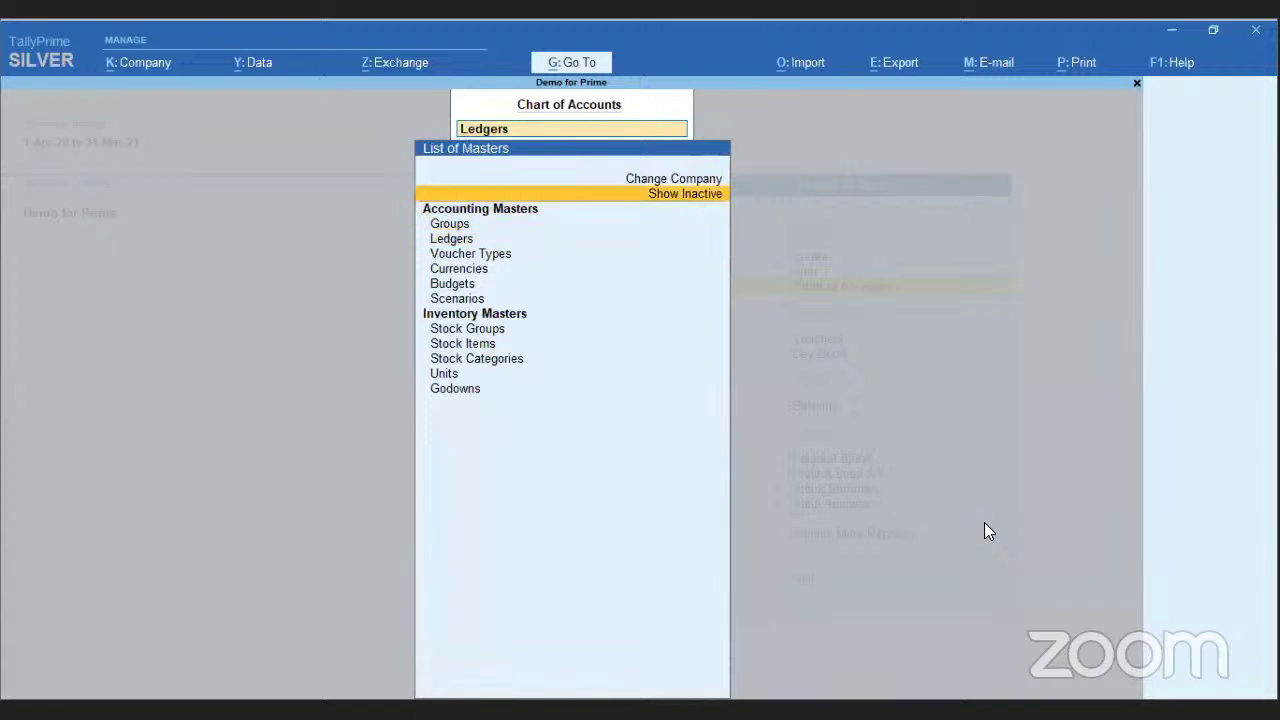
pyautogui.press('Return')
pyautogui.press('Down')
pyautogui.press('Down')
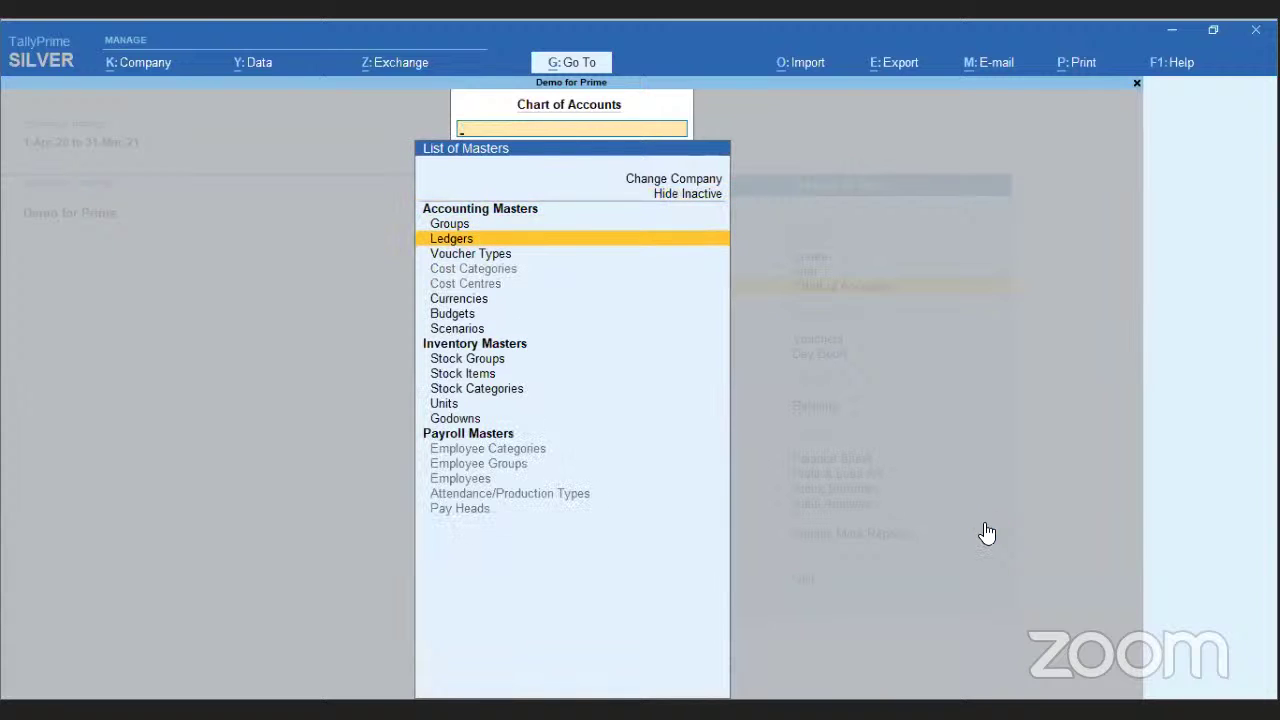
pyautogui.press('Return')
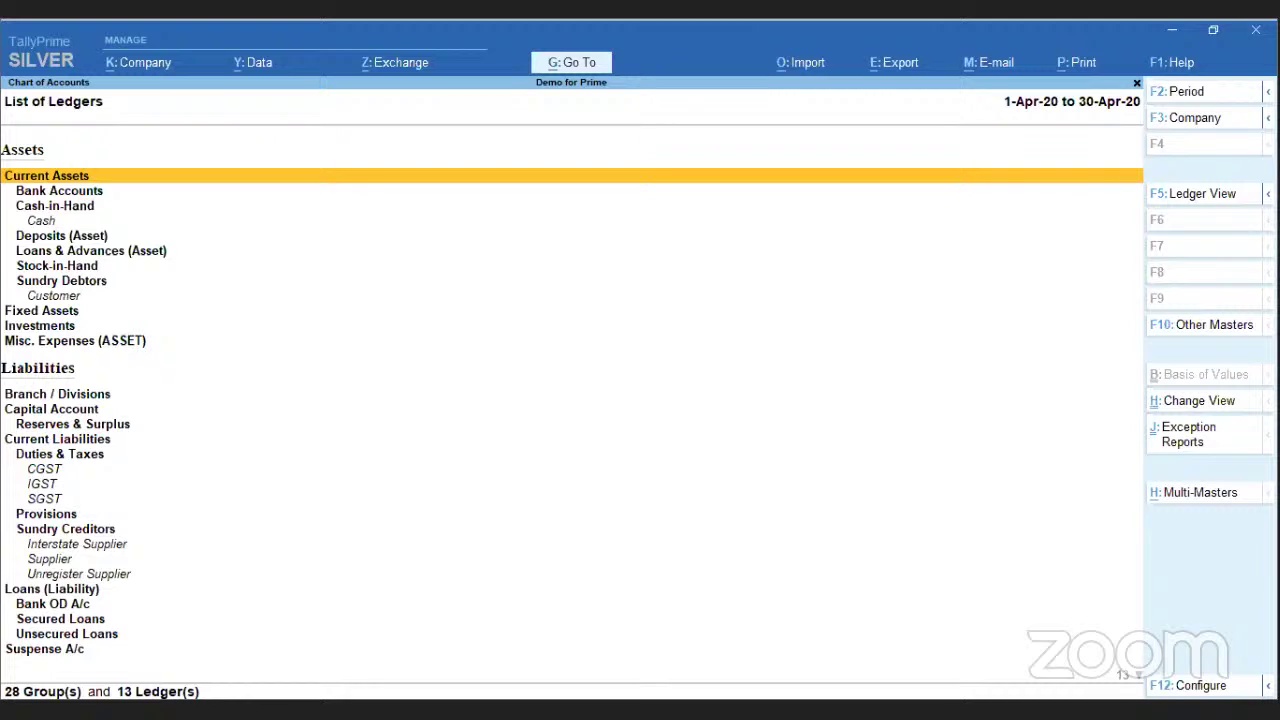
# - Try the Condensed view, then the table of 13 ledgers, ending on the grouped list
pyautogui.press('F5')
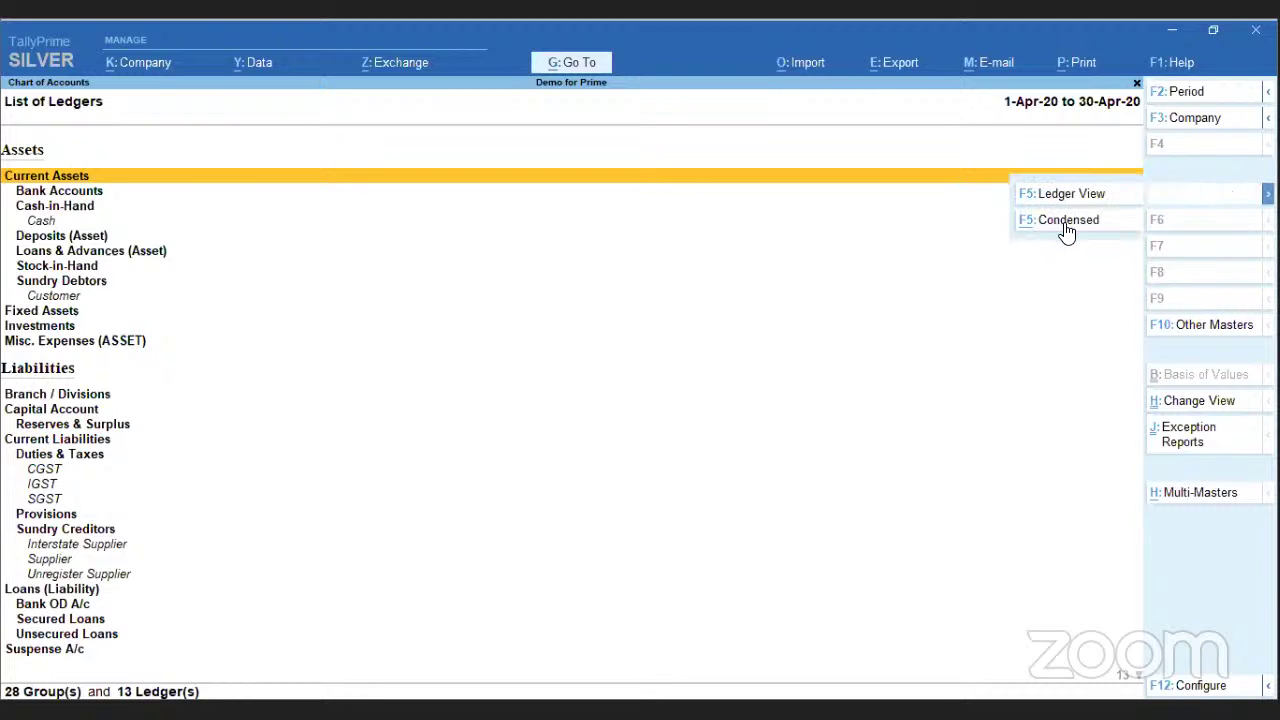
pyautogui.click(1066, 222)
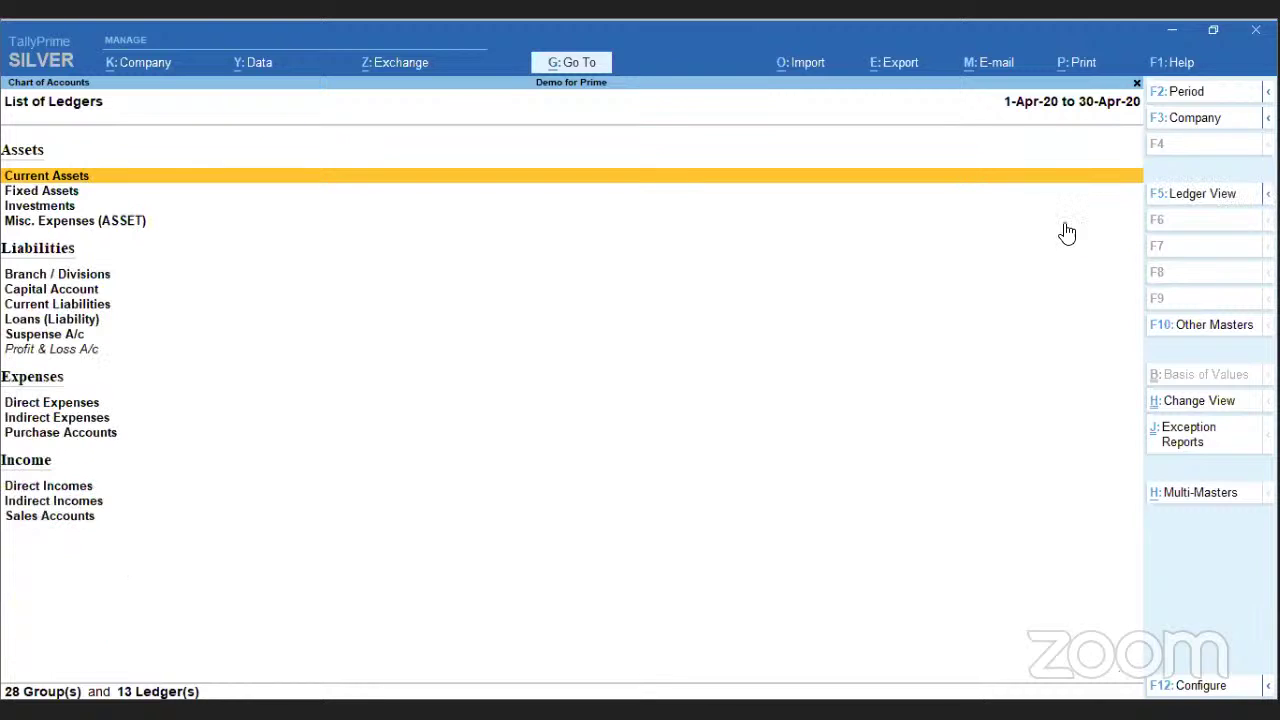
pyautogui.press('F5')
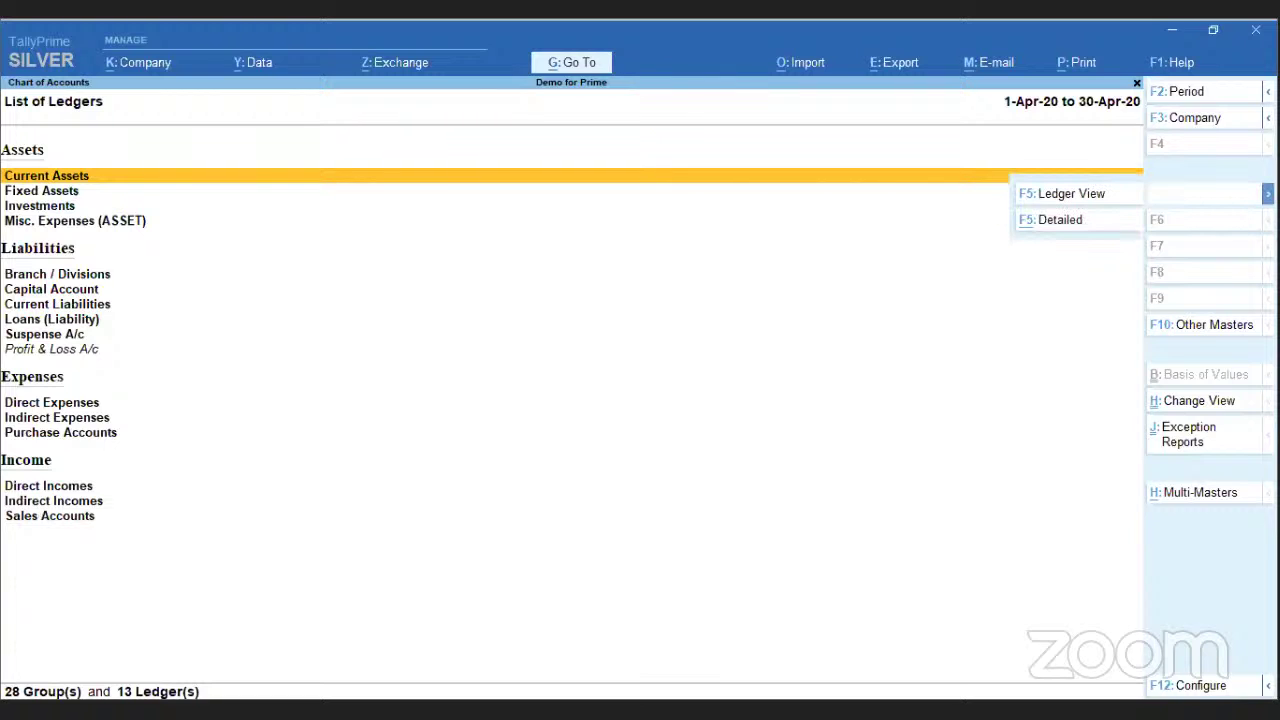
pyautogui.click(1088, 194)
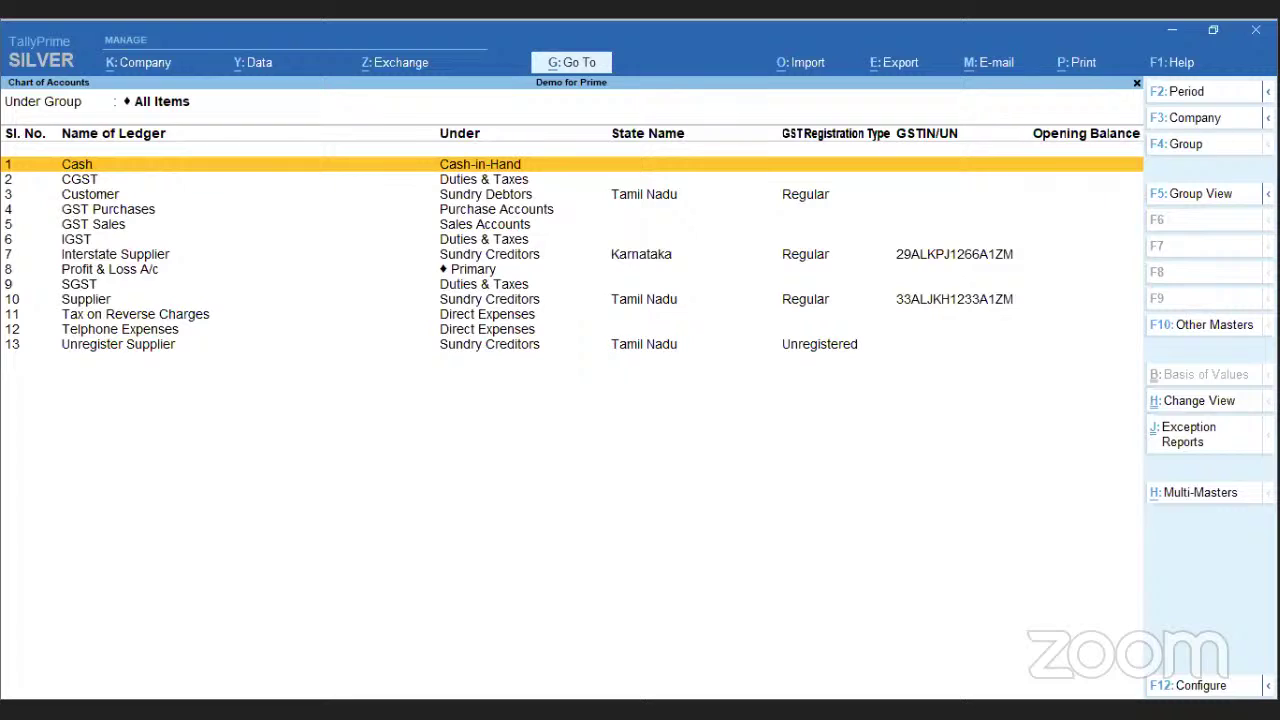
pyautogui.click(1200, 194)
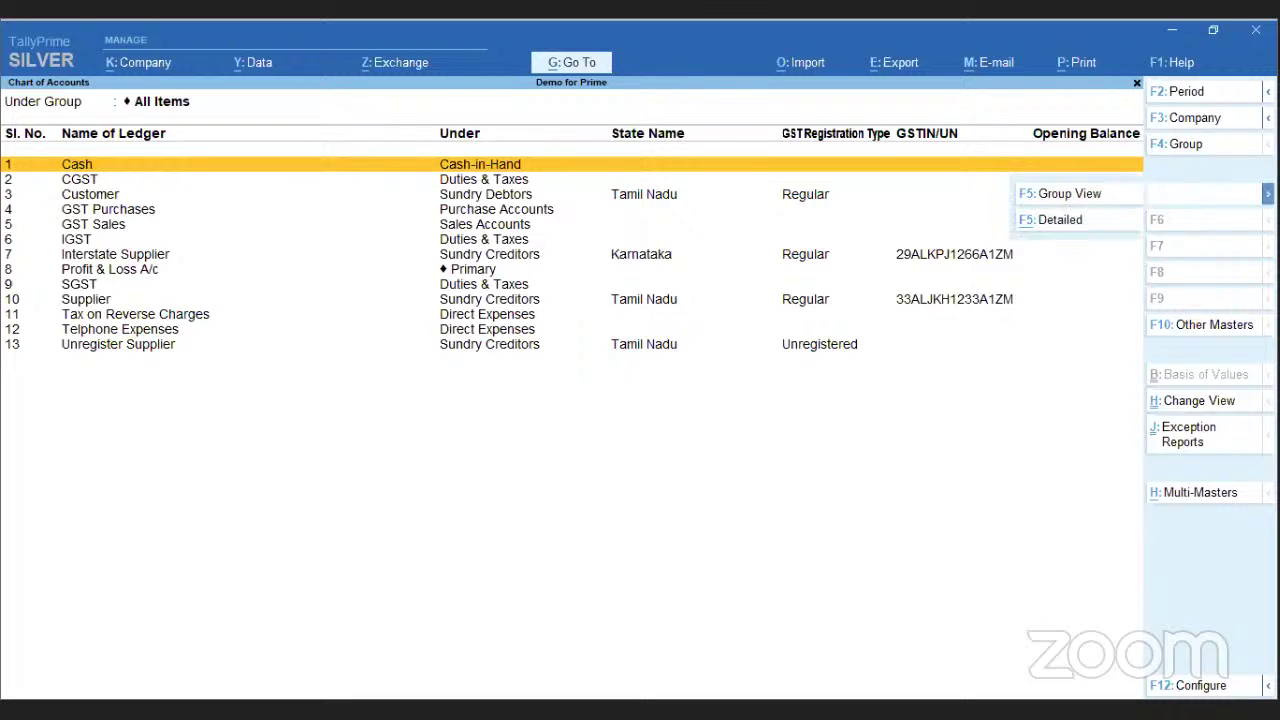
pyautogui.click(1060, 220)
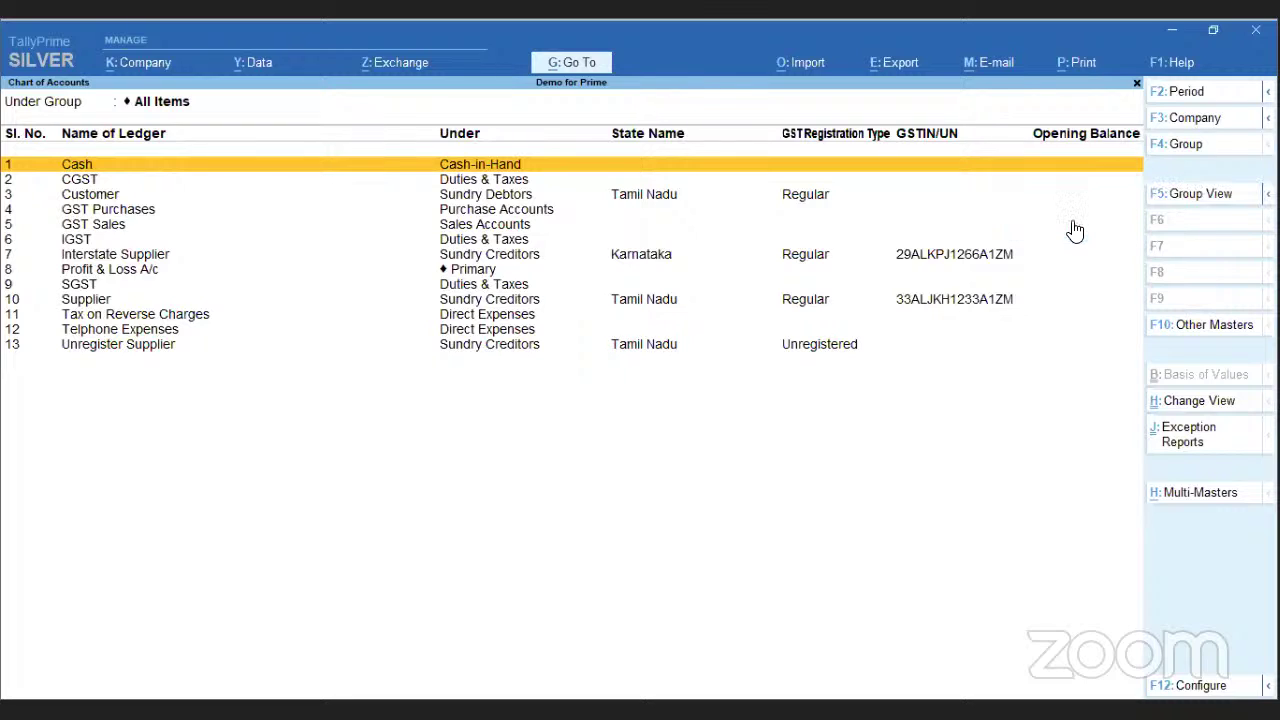
pyautogui.click(1232, 195)
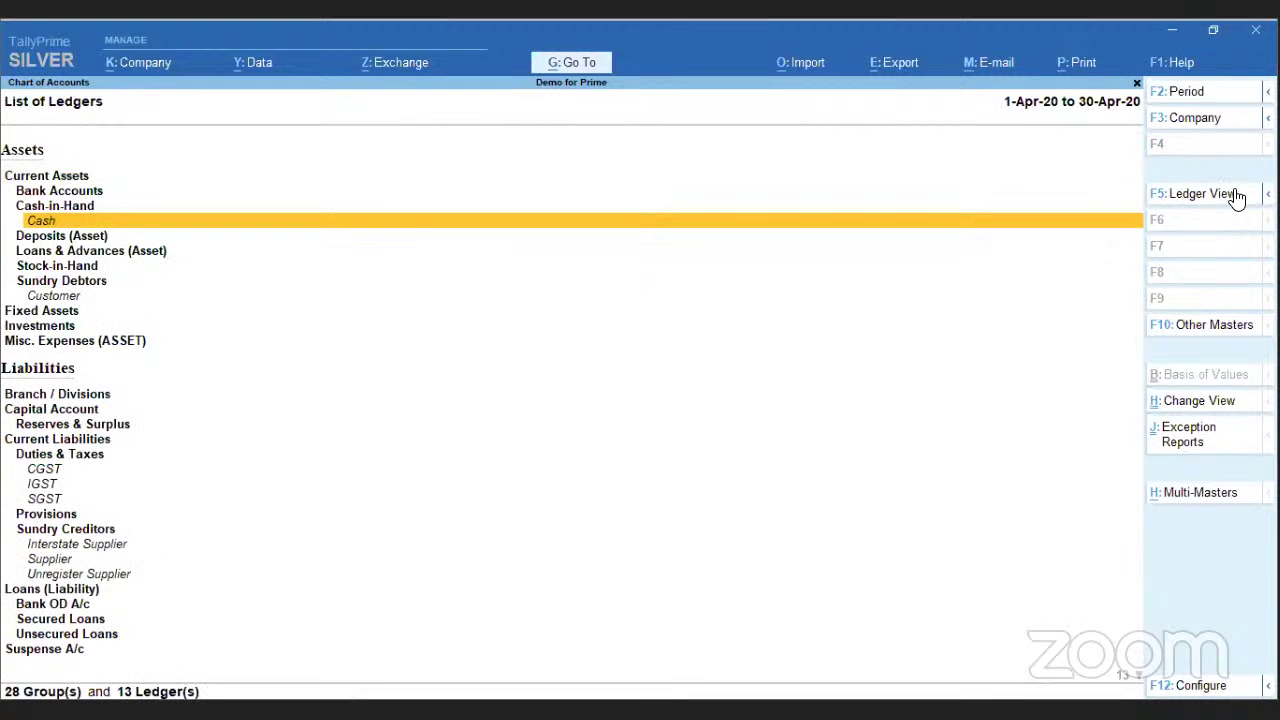
# - Preview the alternate views and exception reports lists, then open the Multi-Masters options at Multi Alter
pyautogui.click(1198, 405)
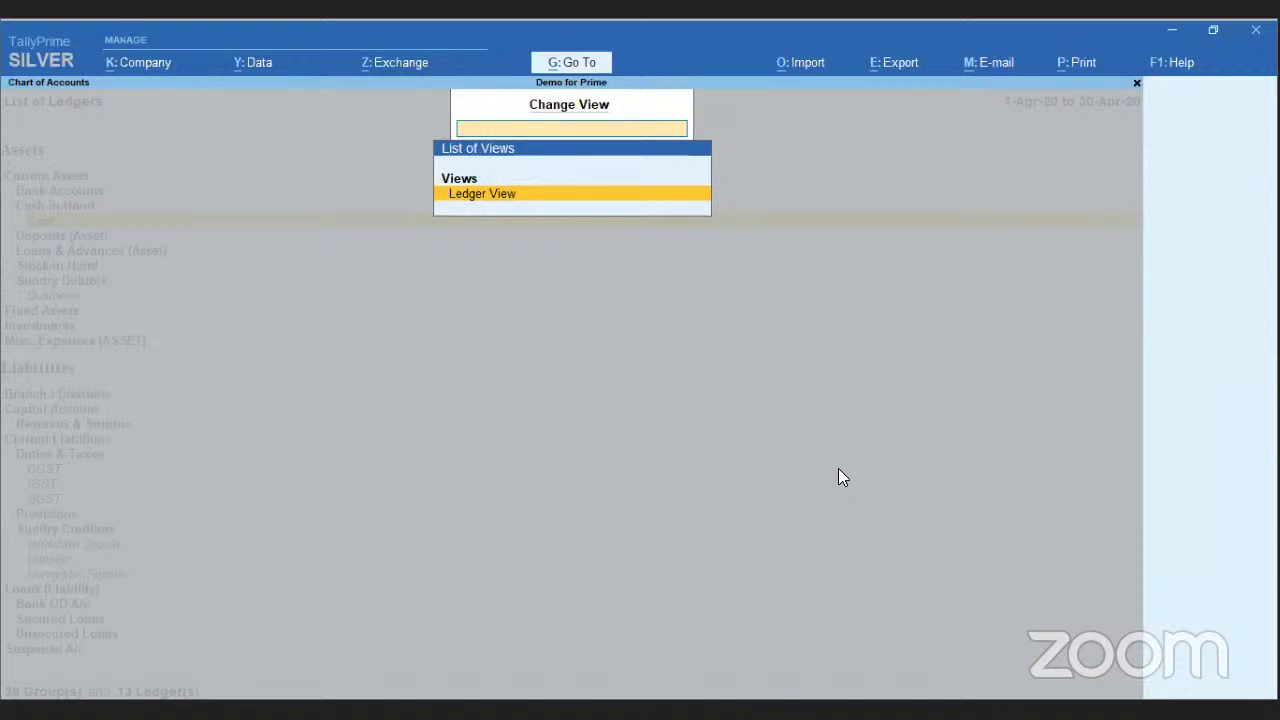
pyautogui.press('Escape')
pyautogui.click(1192, 452)
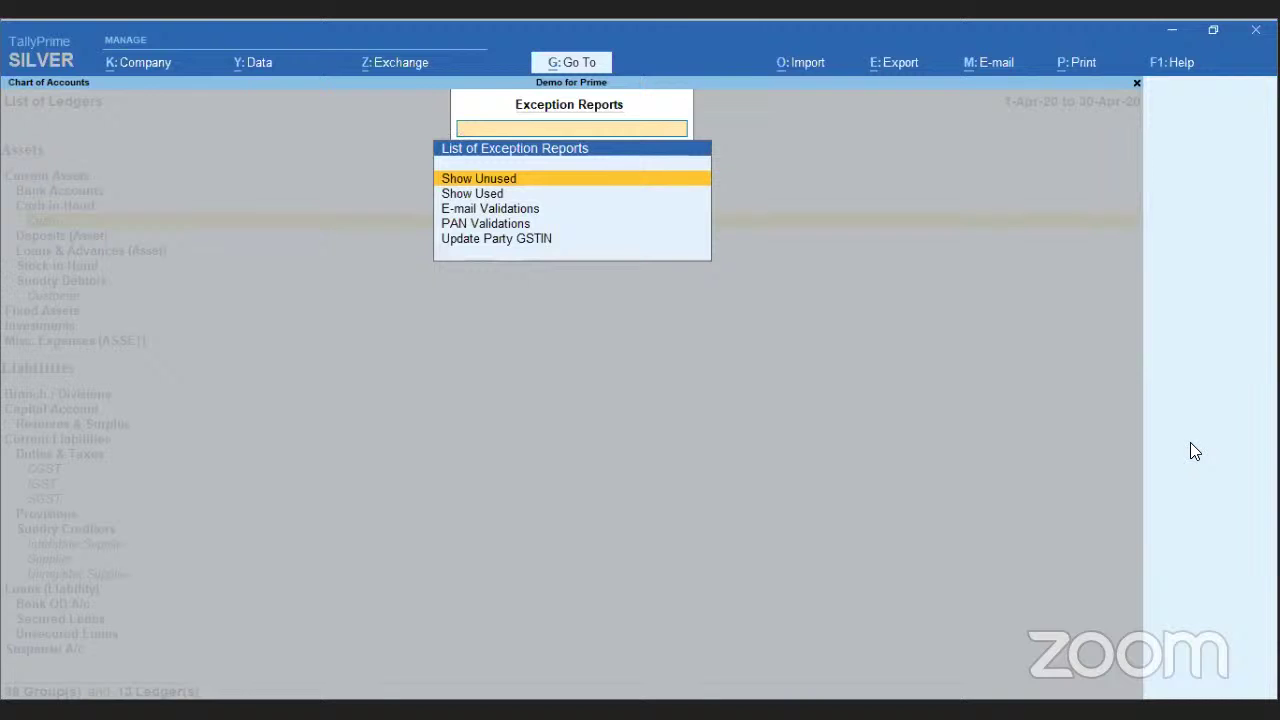
pyautogui.press('Escape')
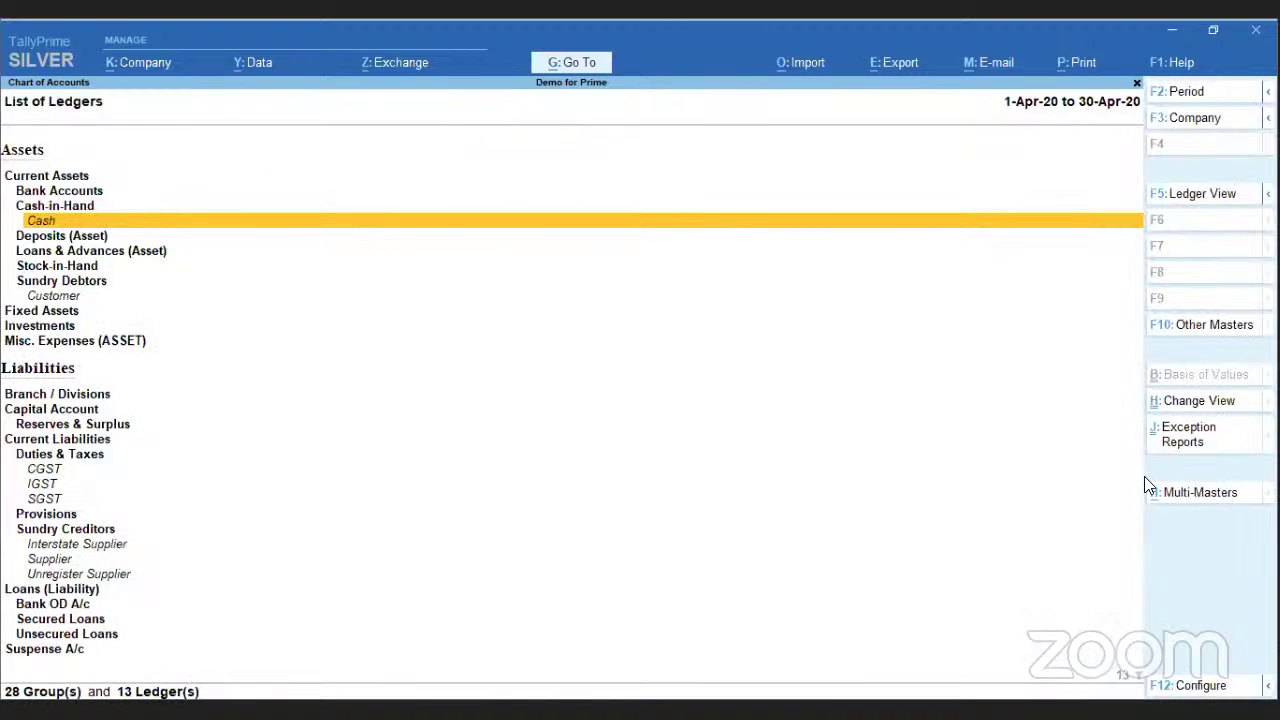
pyautogui.click(1200, 495)
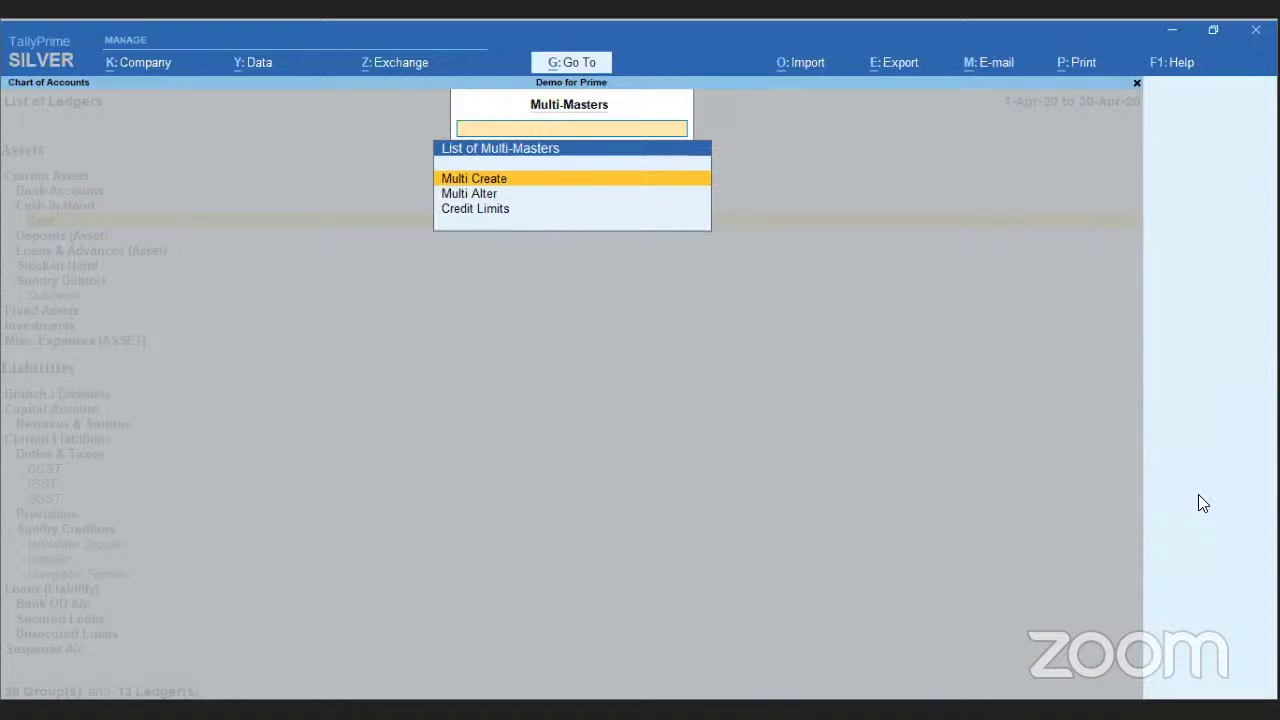
pyautogui.press('Down')
# - Start Multi Alter for the Sundry Debtors group by typing 'Sun'
pyautogui.press('Return')
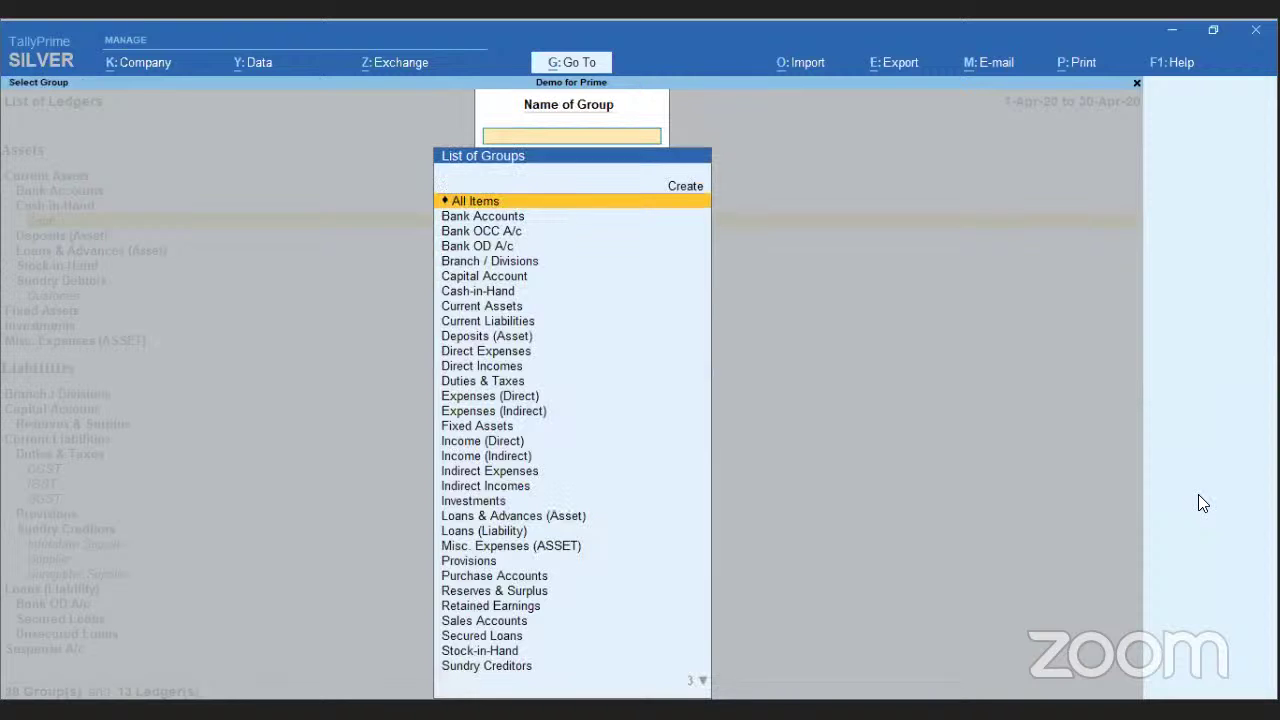
pyautogui.write('Sun')
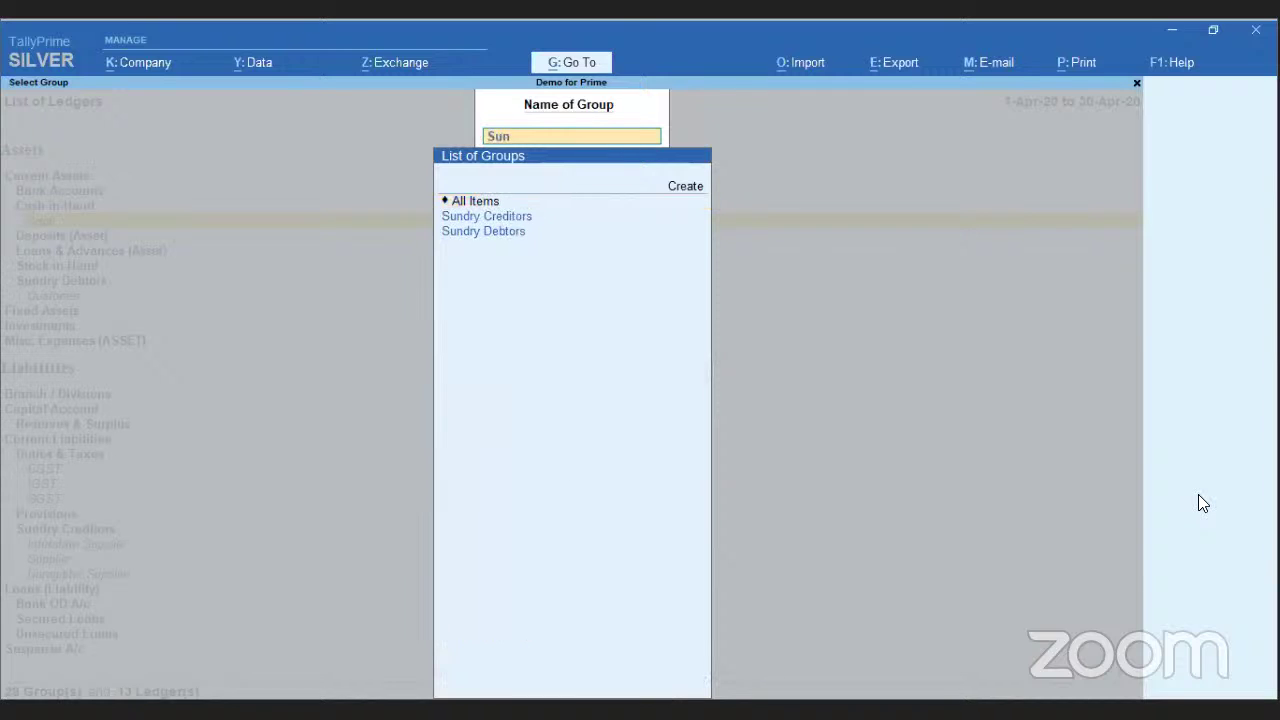
pyautogui.press('Down')
pyautogui.press('Return')
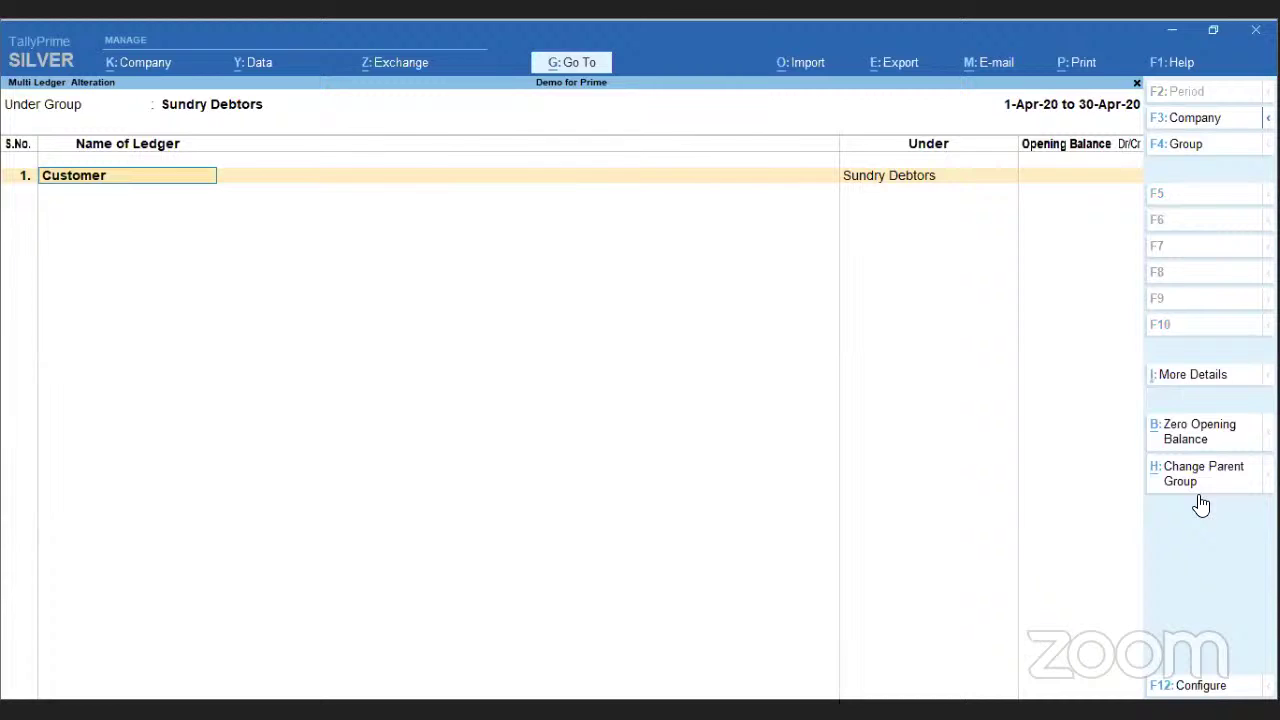
# - Review and accept the Customer ledger's Bill-wise Details
pyautogui.click(1193, 374)
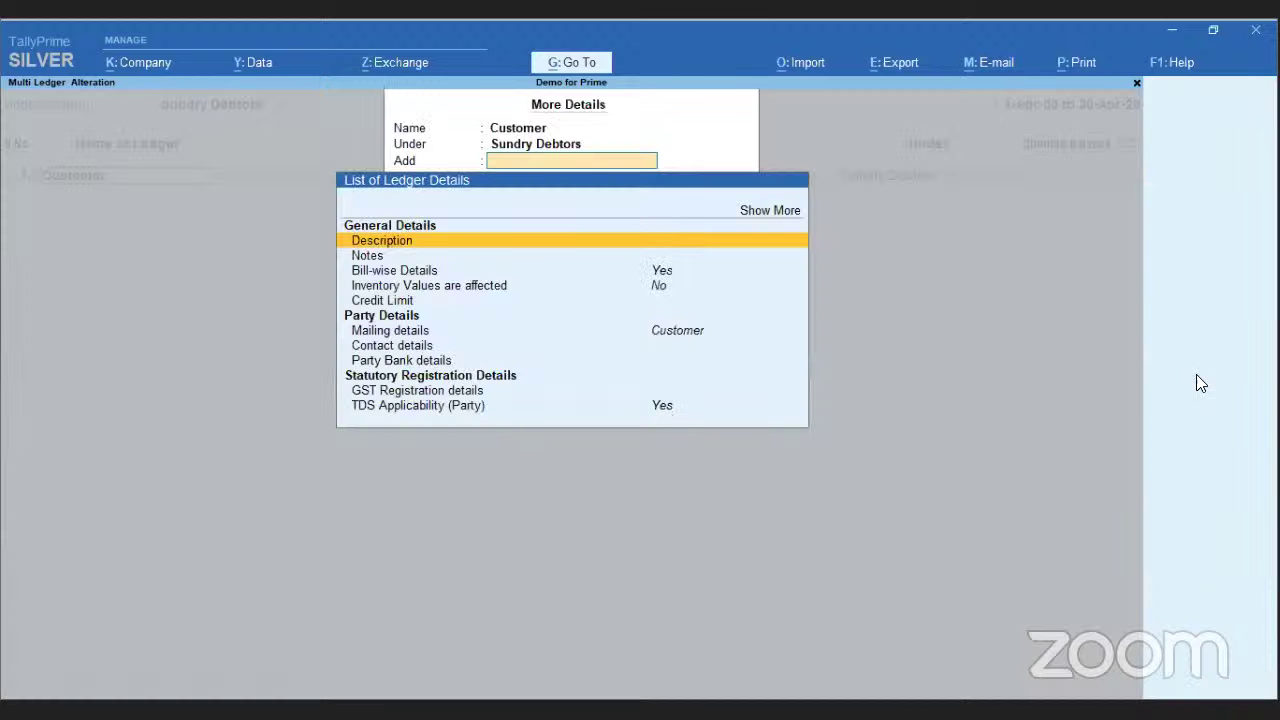
pyautogui.press('Down')
pyautogui.press('Down')
pyautogui.press('Return')
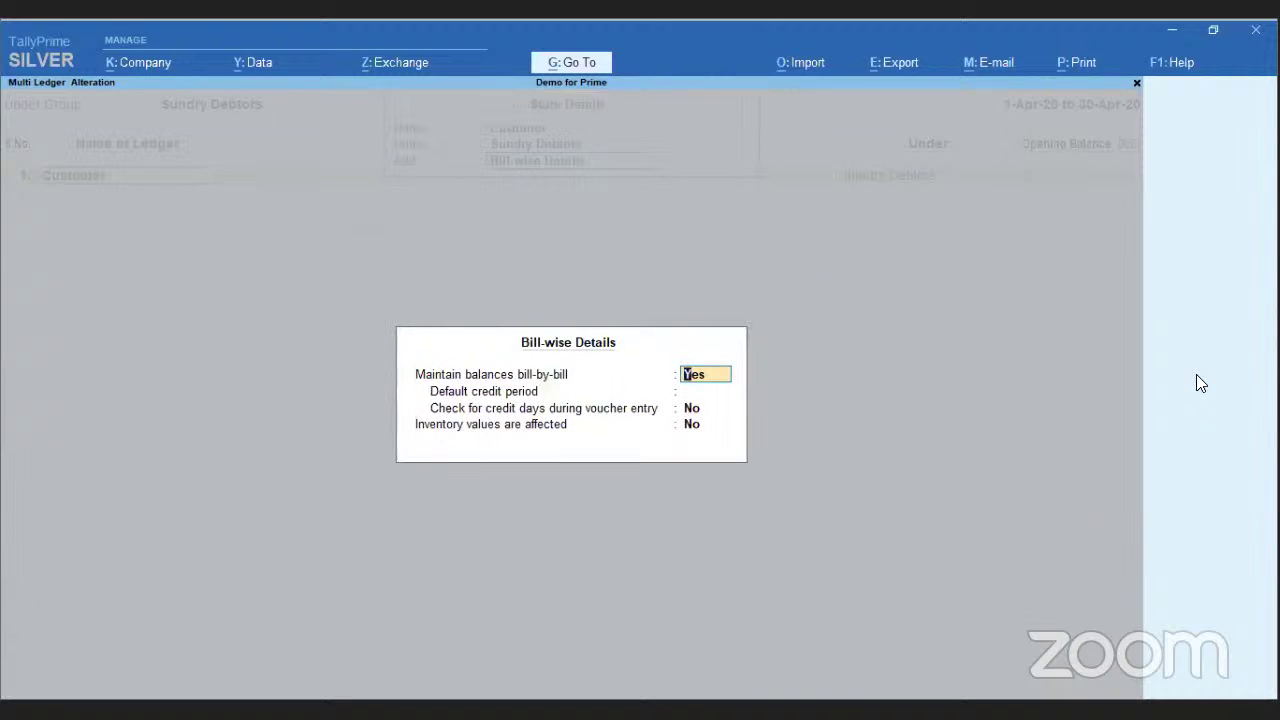
pyautogui.press('Return')
pyautogui.press('Return')
pyautogui.press('Return')
pyautogui.press('Return')
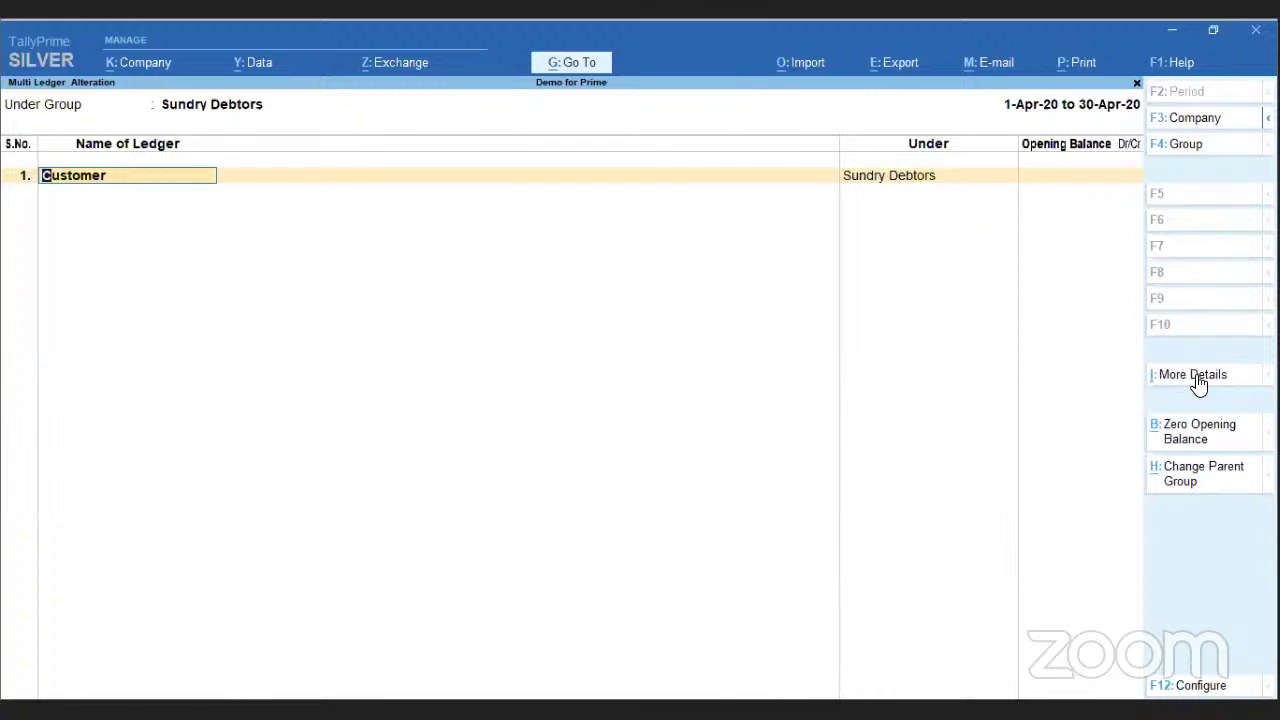
# - Set Skip Names to Yes in the screen configuration and accept it
pyautogui.click(1201, 686)
pyautogui.press('Return')
pyautogui.press('Return')
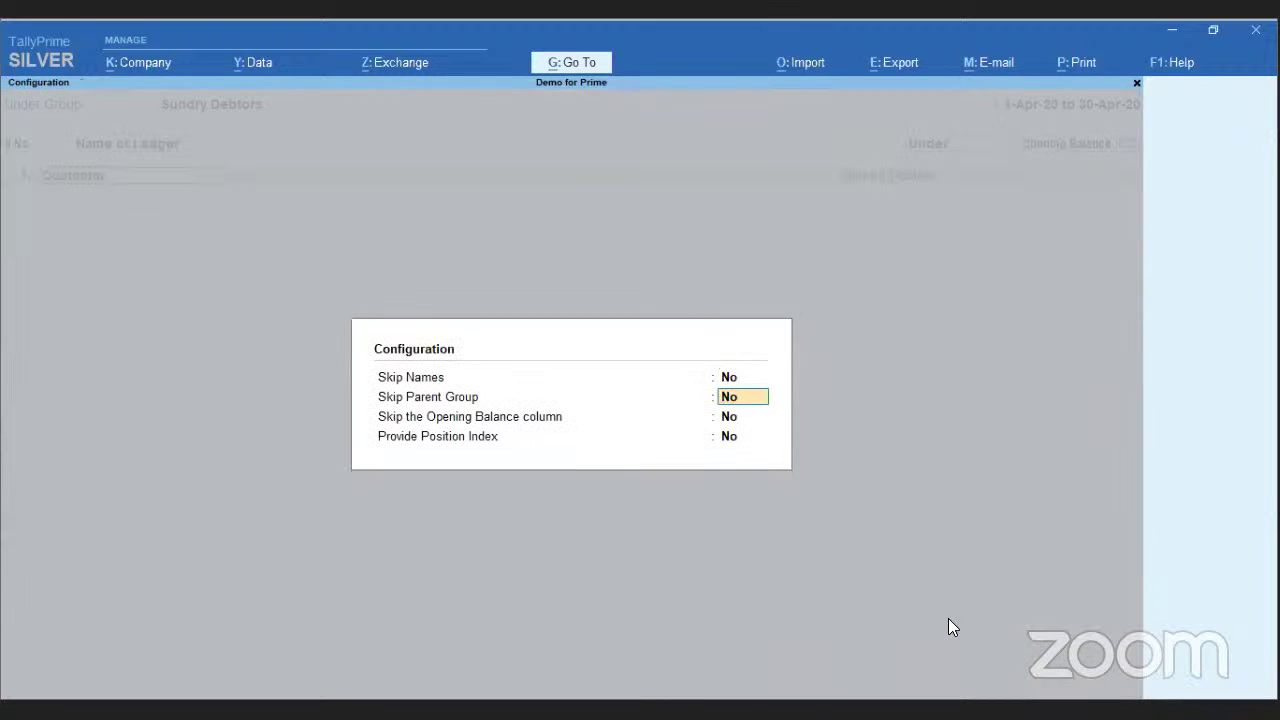
pyautogui.press('Up')
pyautogui.press('Up')
pyautogui.write('y')
pyautogui.press('Return')
pyautogui.write('y')
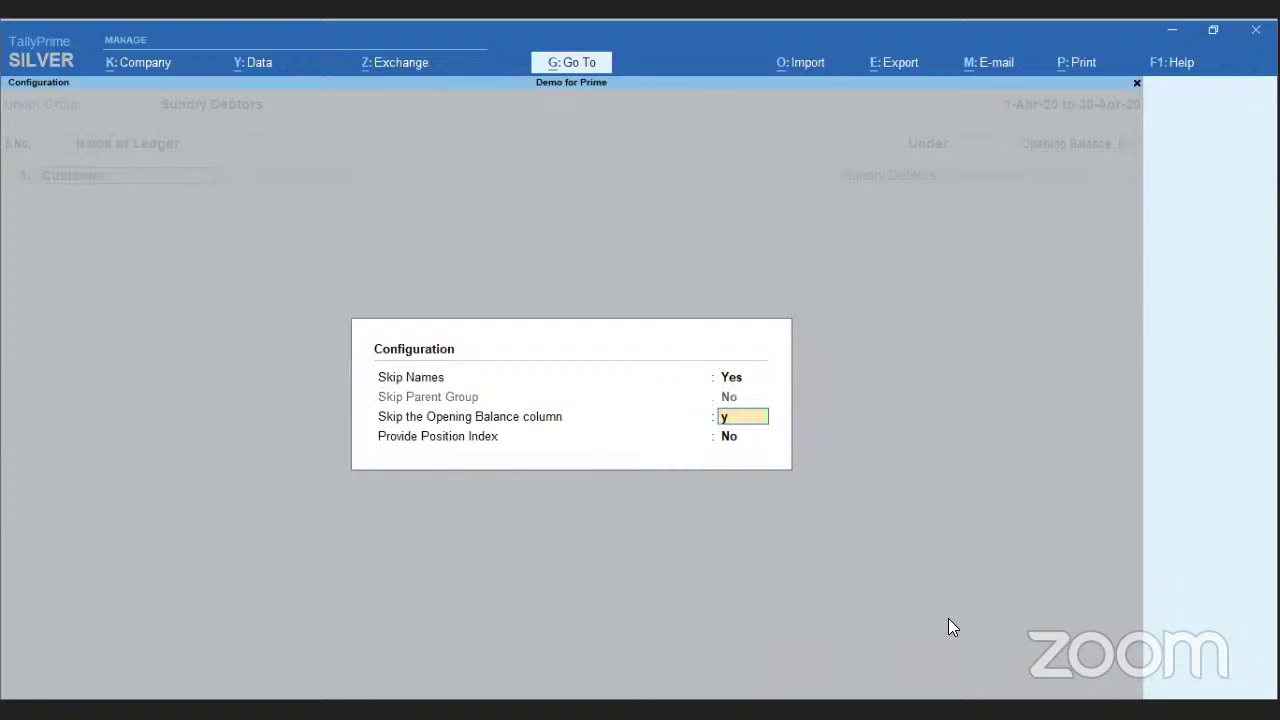
pyautogui.press('Return')
pyautogui.press('Return')
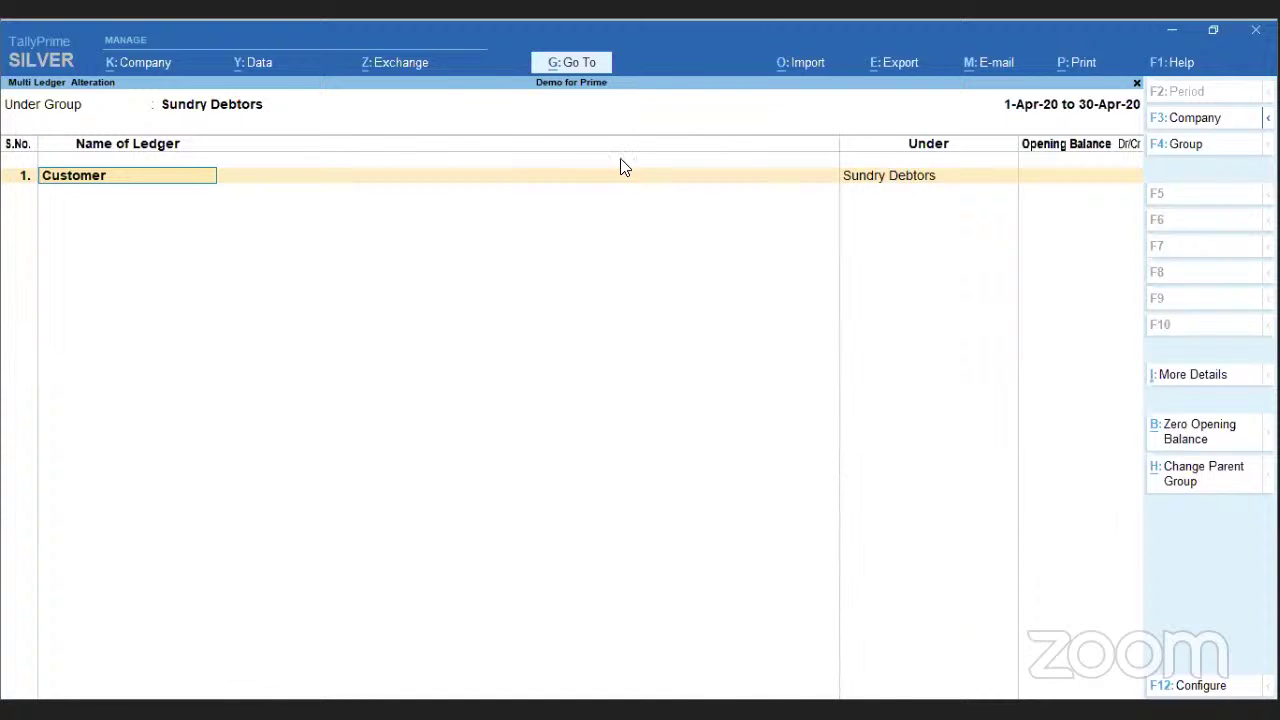
# - Close all opened reports via Show Opened Reports, discarding the alterations
pyautogui.click(576, 66)
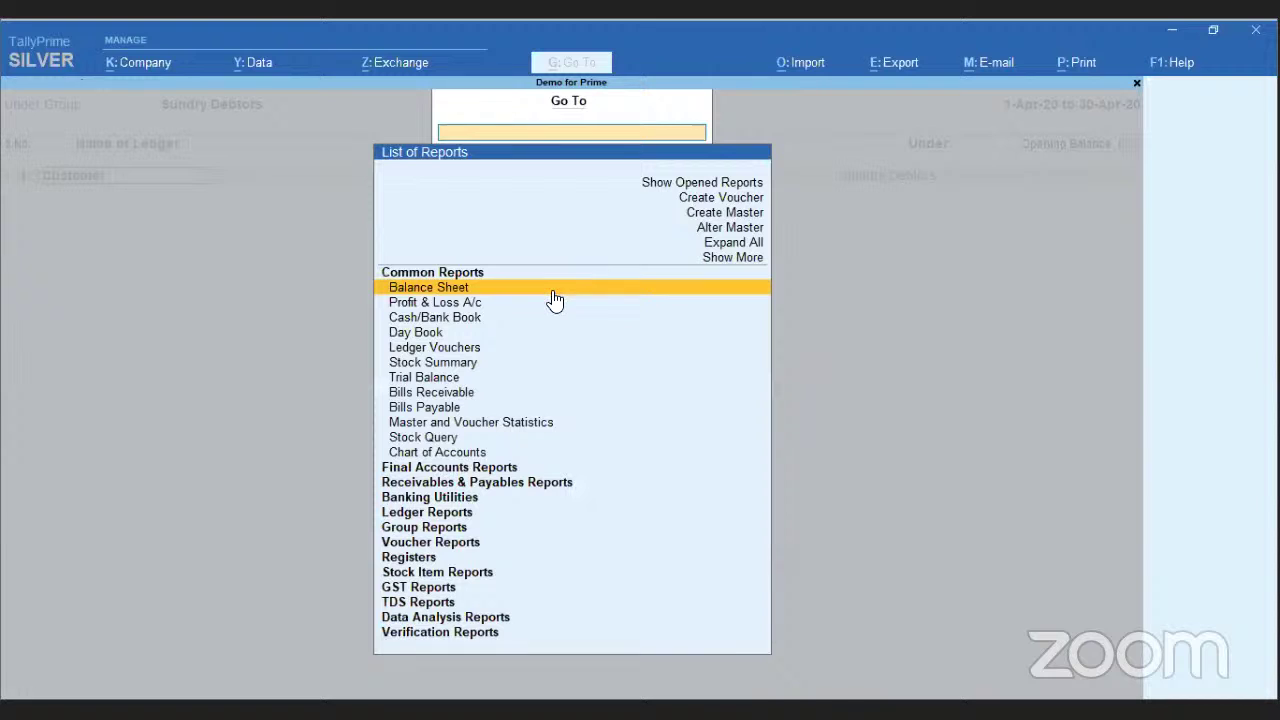
pyautogui.press('Up')
pyautogui.press('Up')
pyautogui.press('Up')
pyautogui.press('Up')
pyautogui.press('Up')
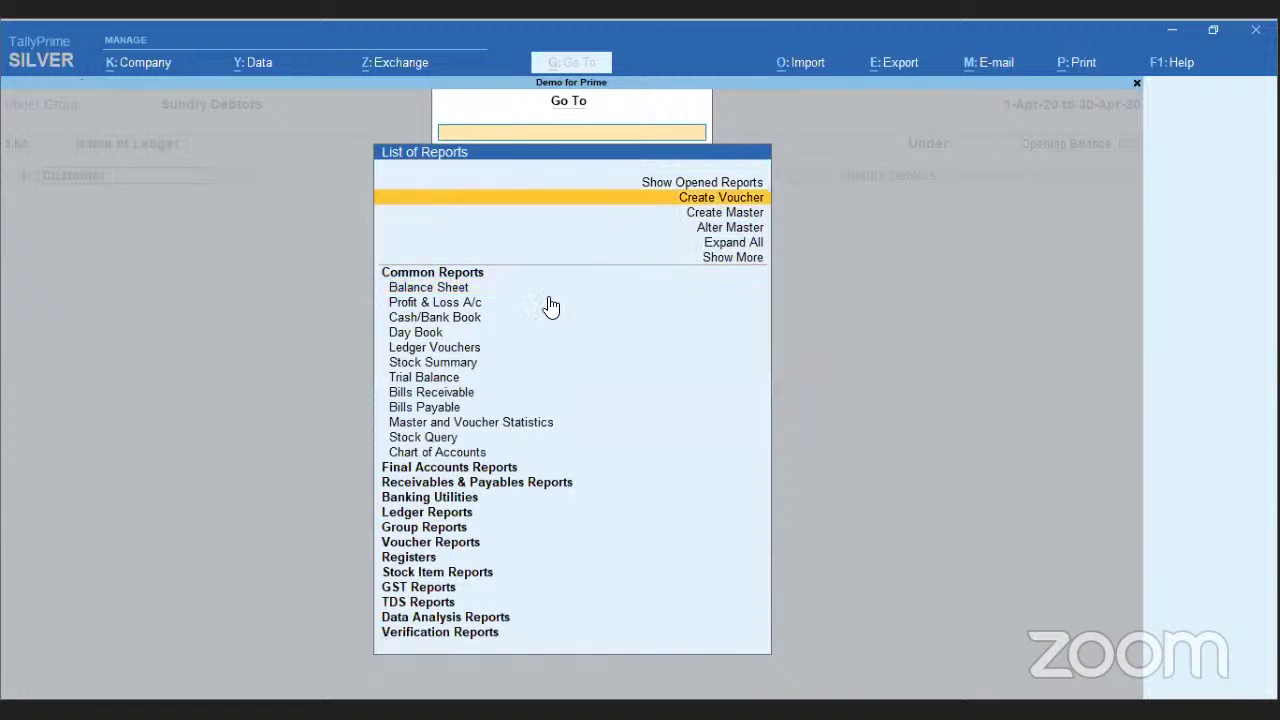
pyautogui.press('Up')
pyautogui.press('Return')
pyautogui.press('Down')
pyautogui.press('Down')
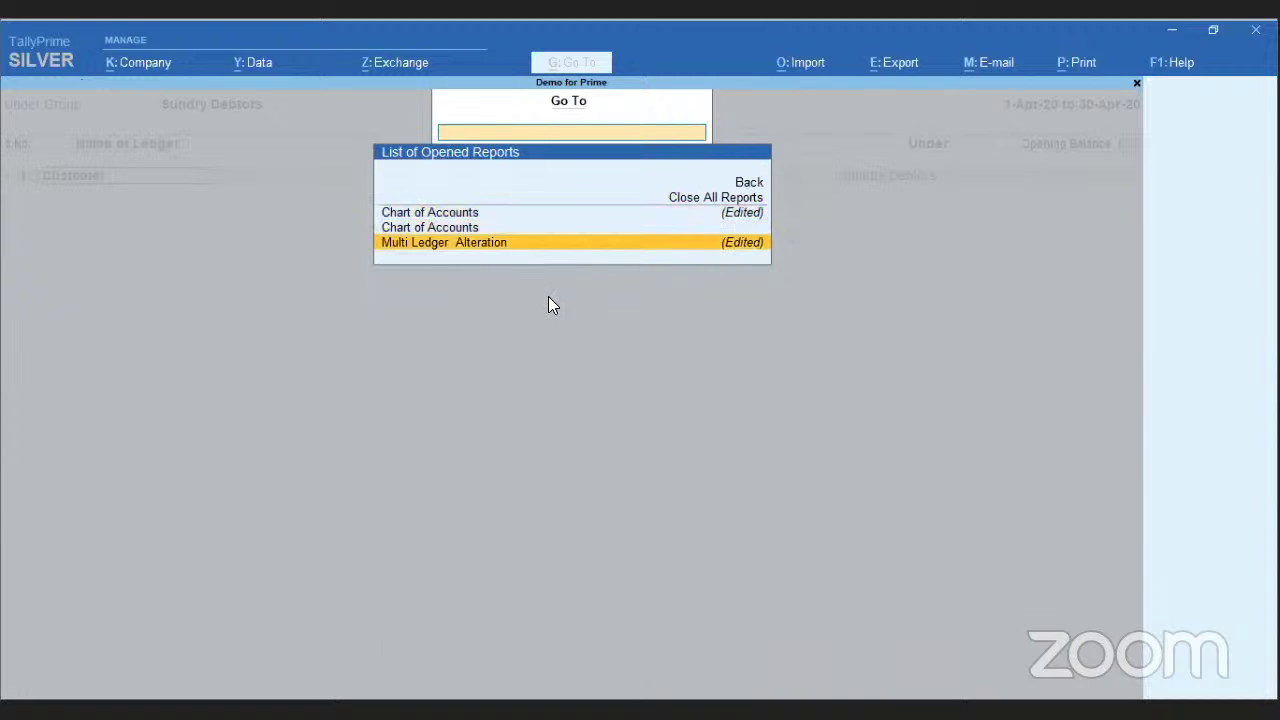
pyautogui.press('Up')
pyautogui.press('Up')
pyautogui.press('Up')
pyautogui.press('Return')
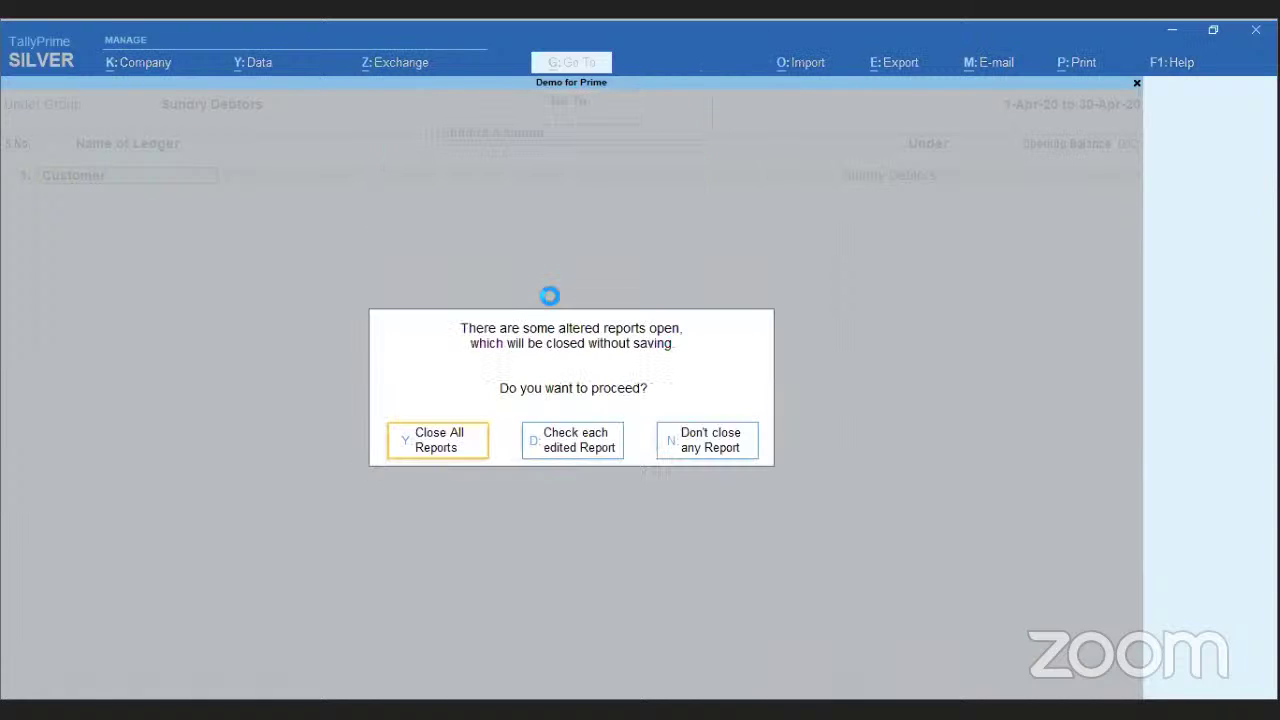
pyautogui.click(453, 456)
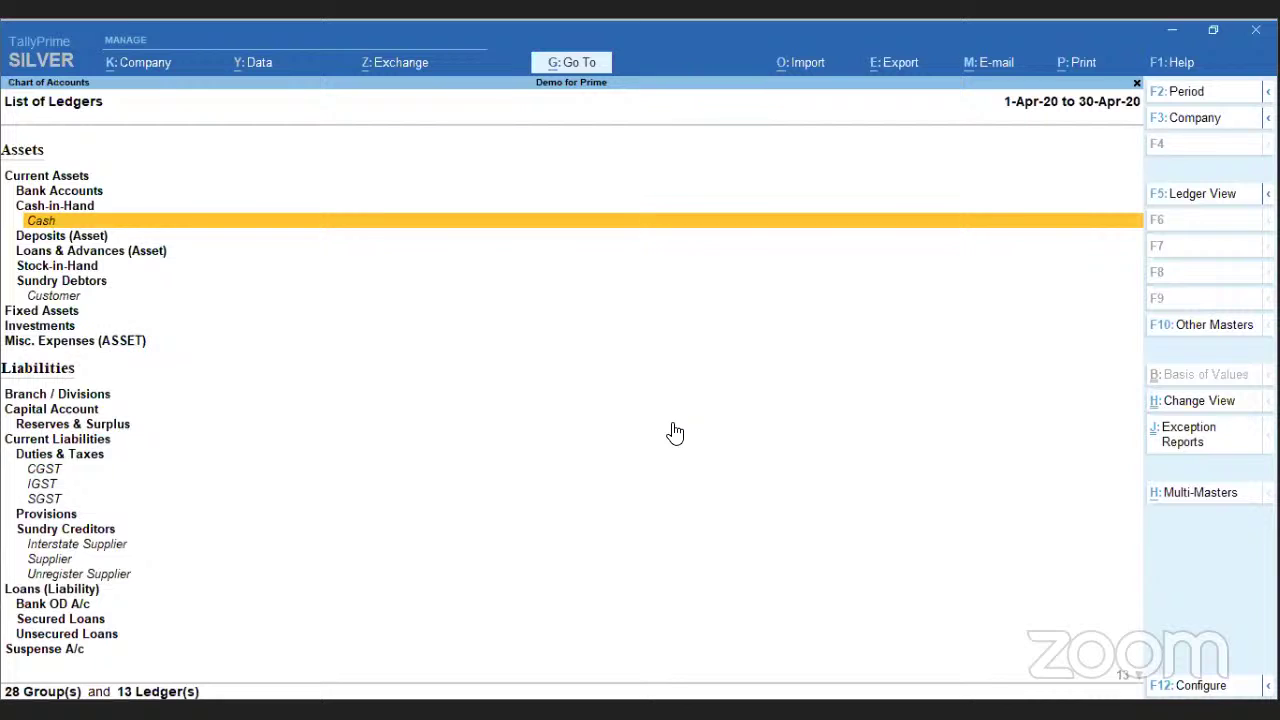
# - Reopen the Chart of Accounts masters with Ctrl+H, then go back to PowerPoint and resume the show
pyautogui.click(568, 66)
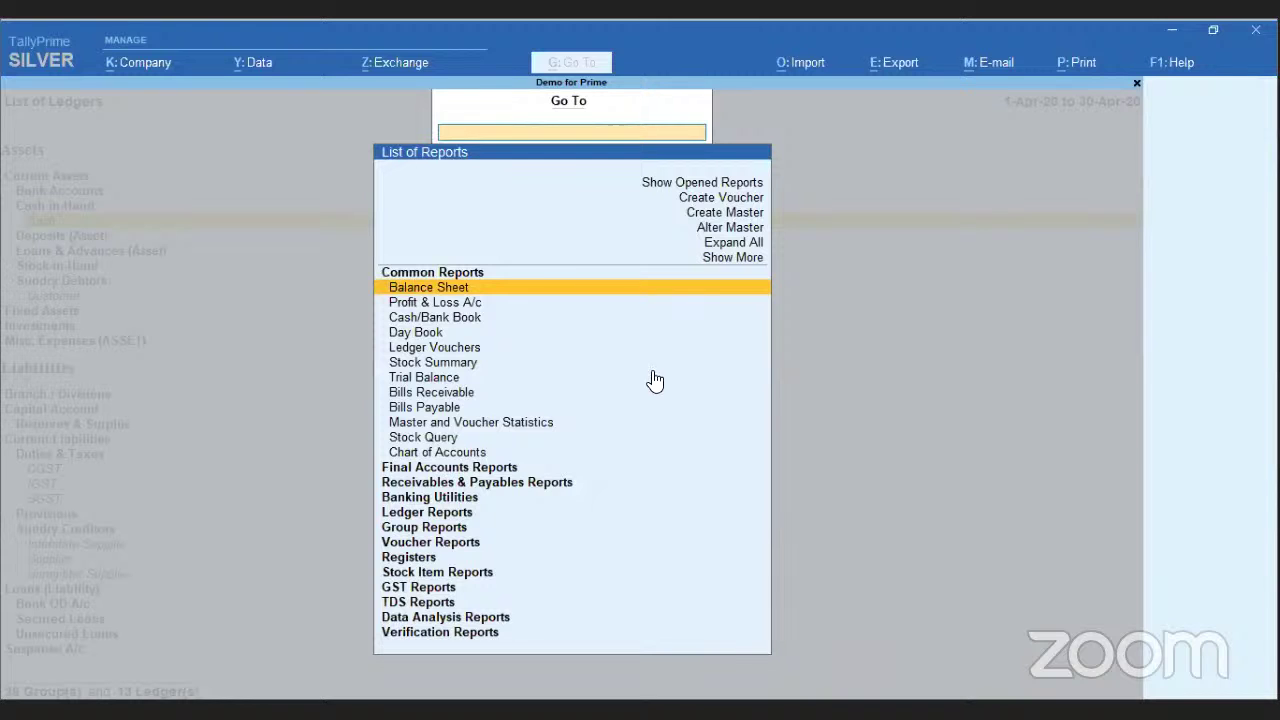
pyautogui.press('Escape')
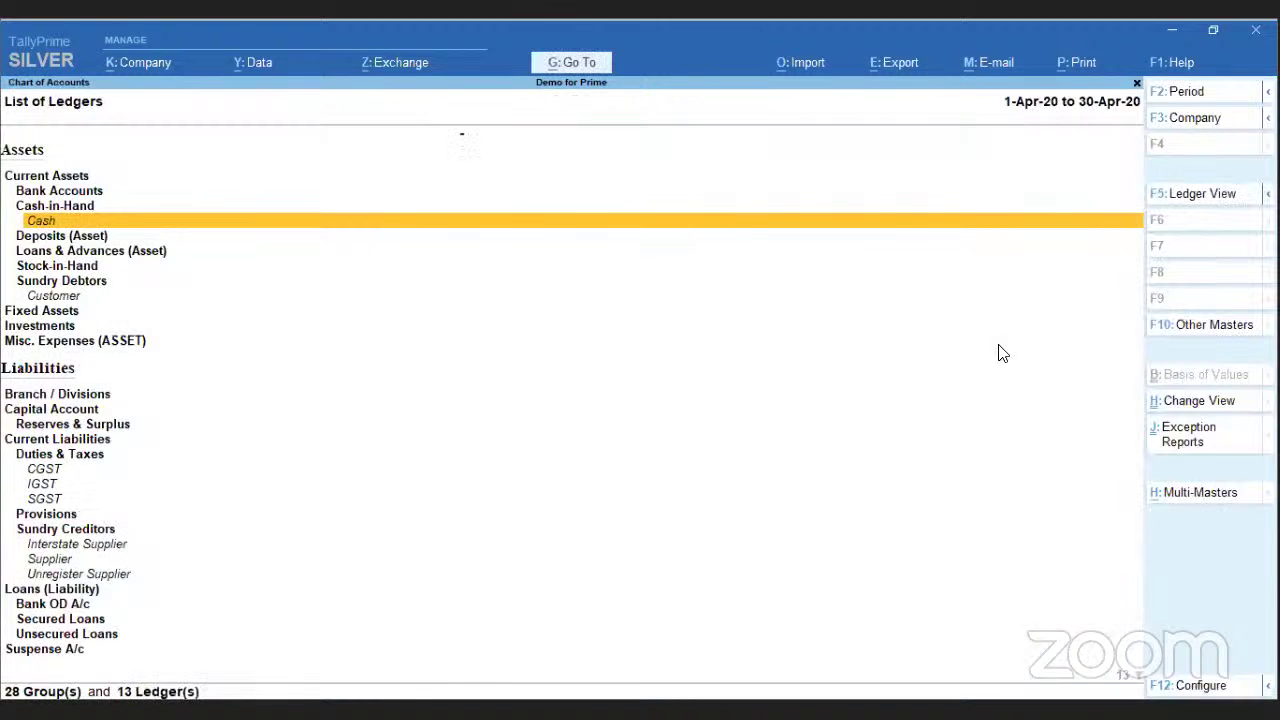
pyautogui.hotkey('ctrl', 'h')
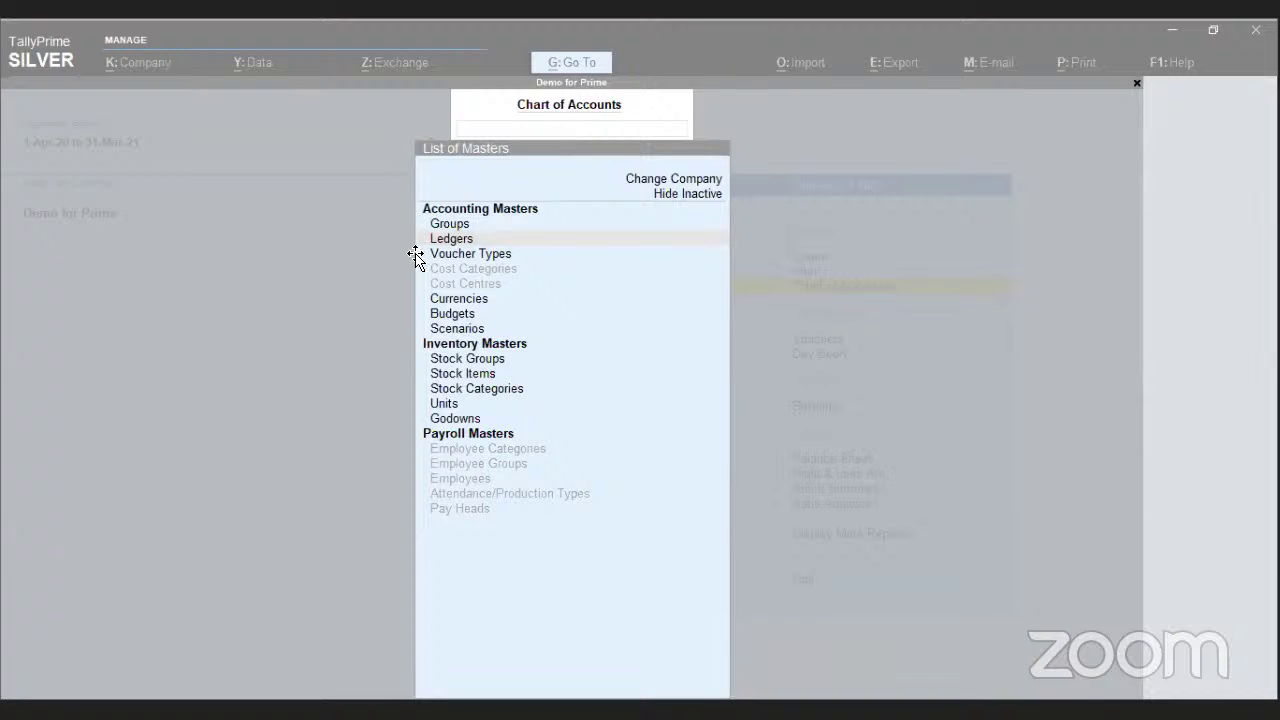
pyautogui.hotkey('alt', 'Tab')
pyautogui.click(402, 175)
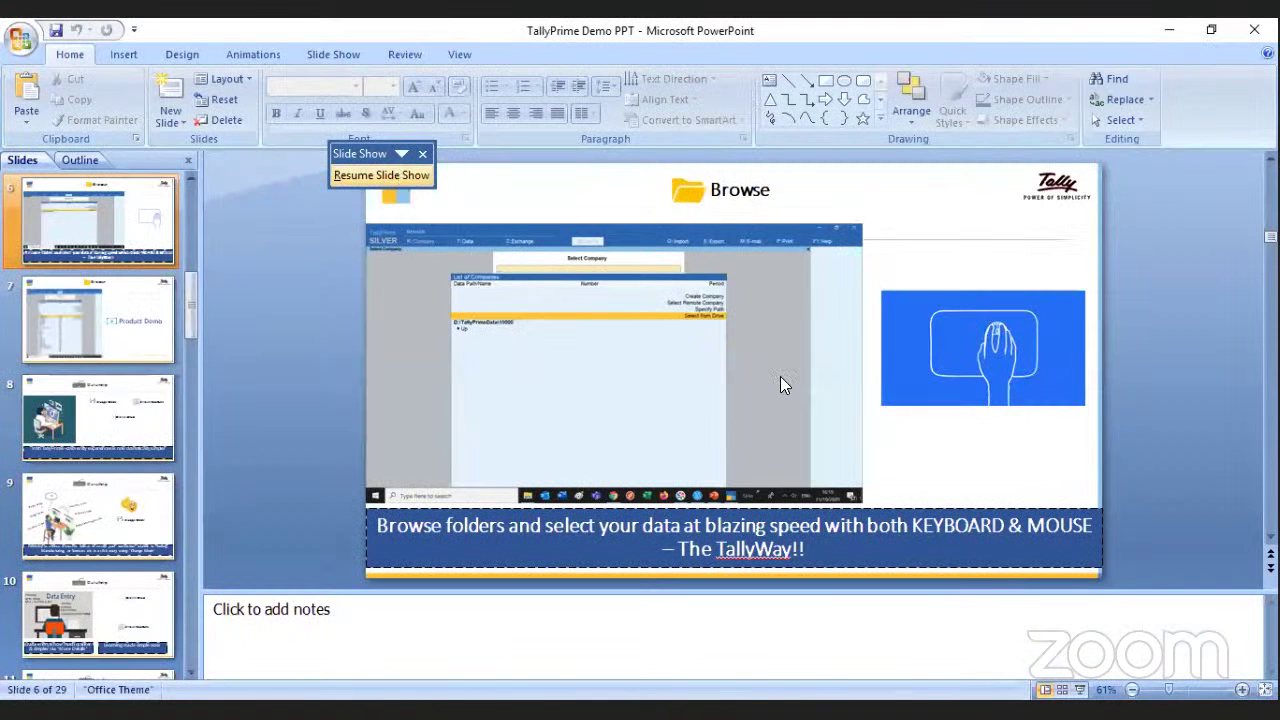
# - Advance past the Chart of Accounts slides to the Invoice Printing slide
pyautogui.click(784, 365)
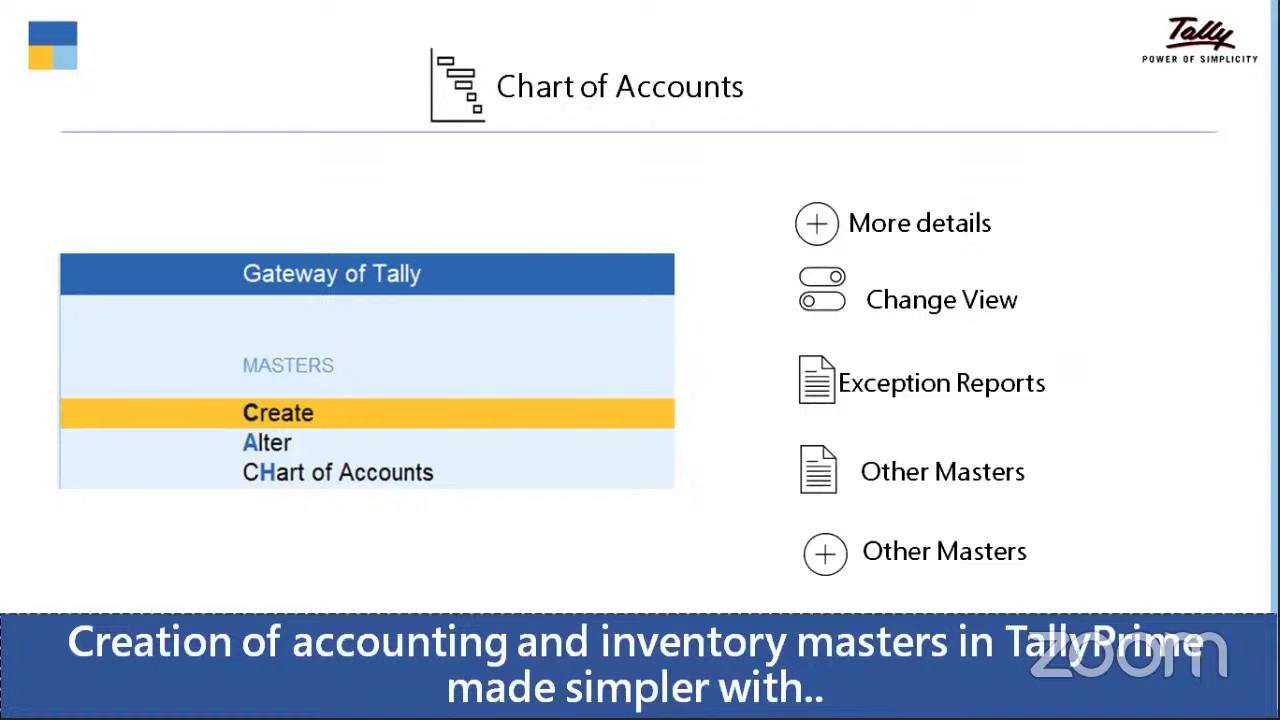
pyautogui.press('Right')
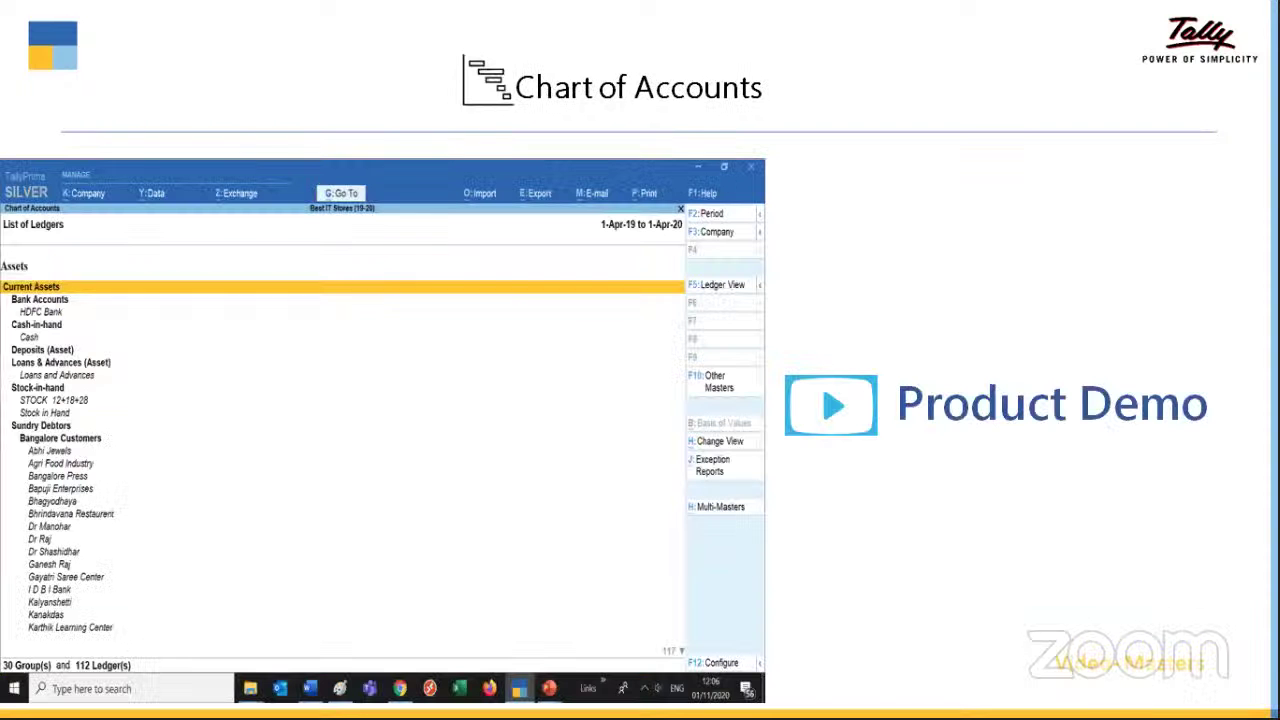
pyautogui.press('Right')
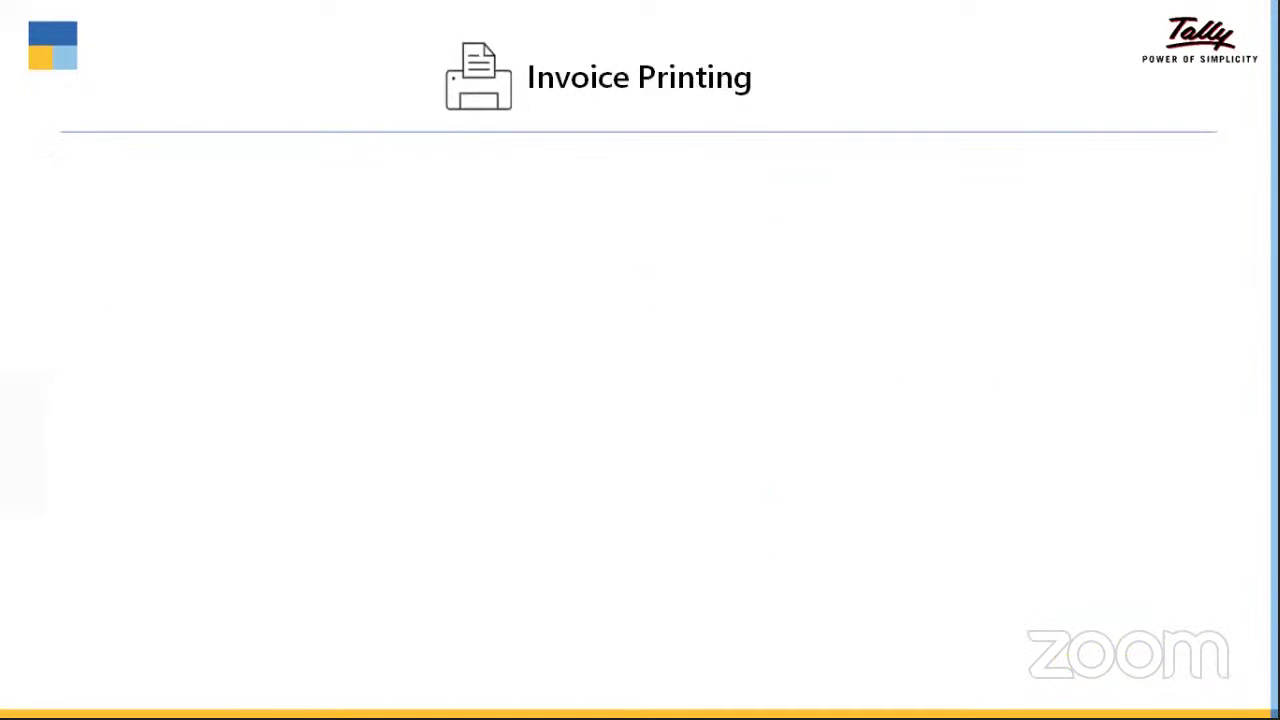